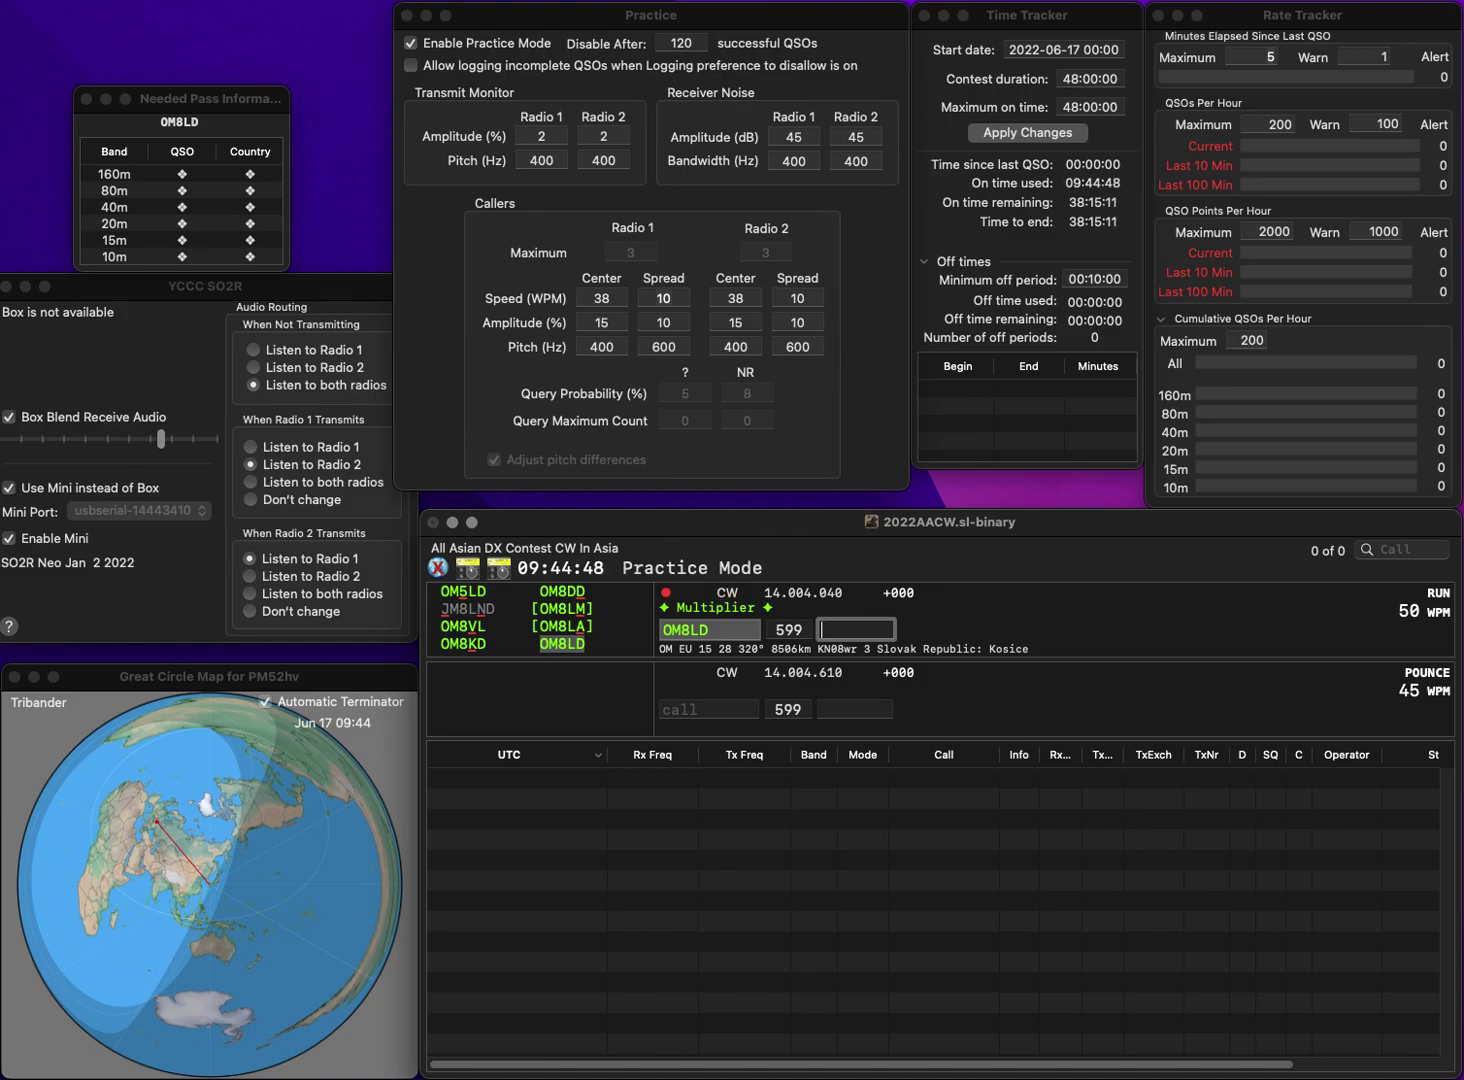
- Log the 20m CW contact with OM8LD using received exchange 91, and the one with LZ75VP using received exchange 19
text(91)
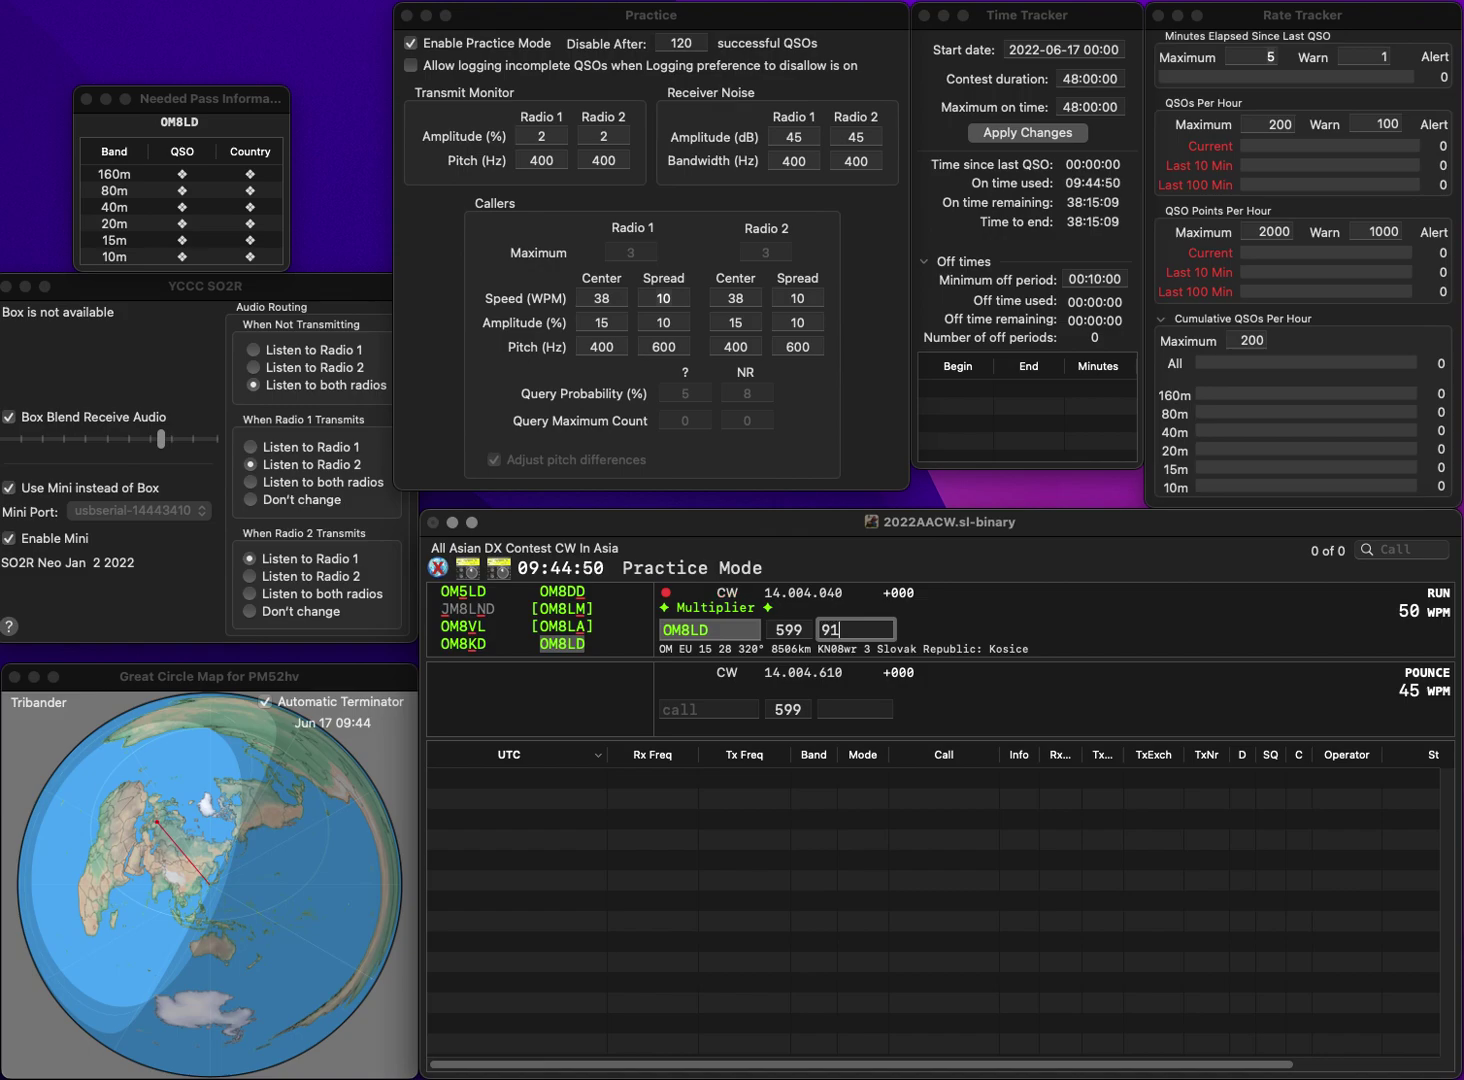
key(Return)
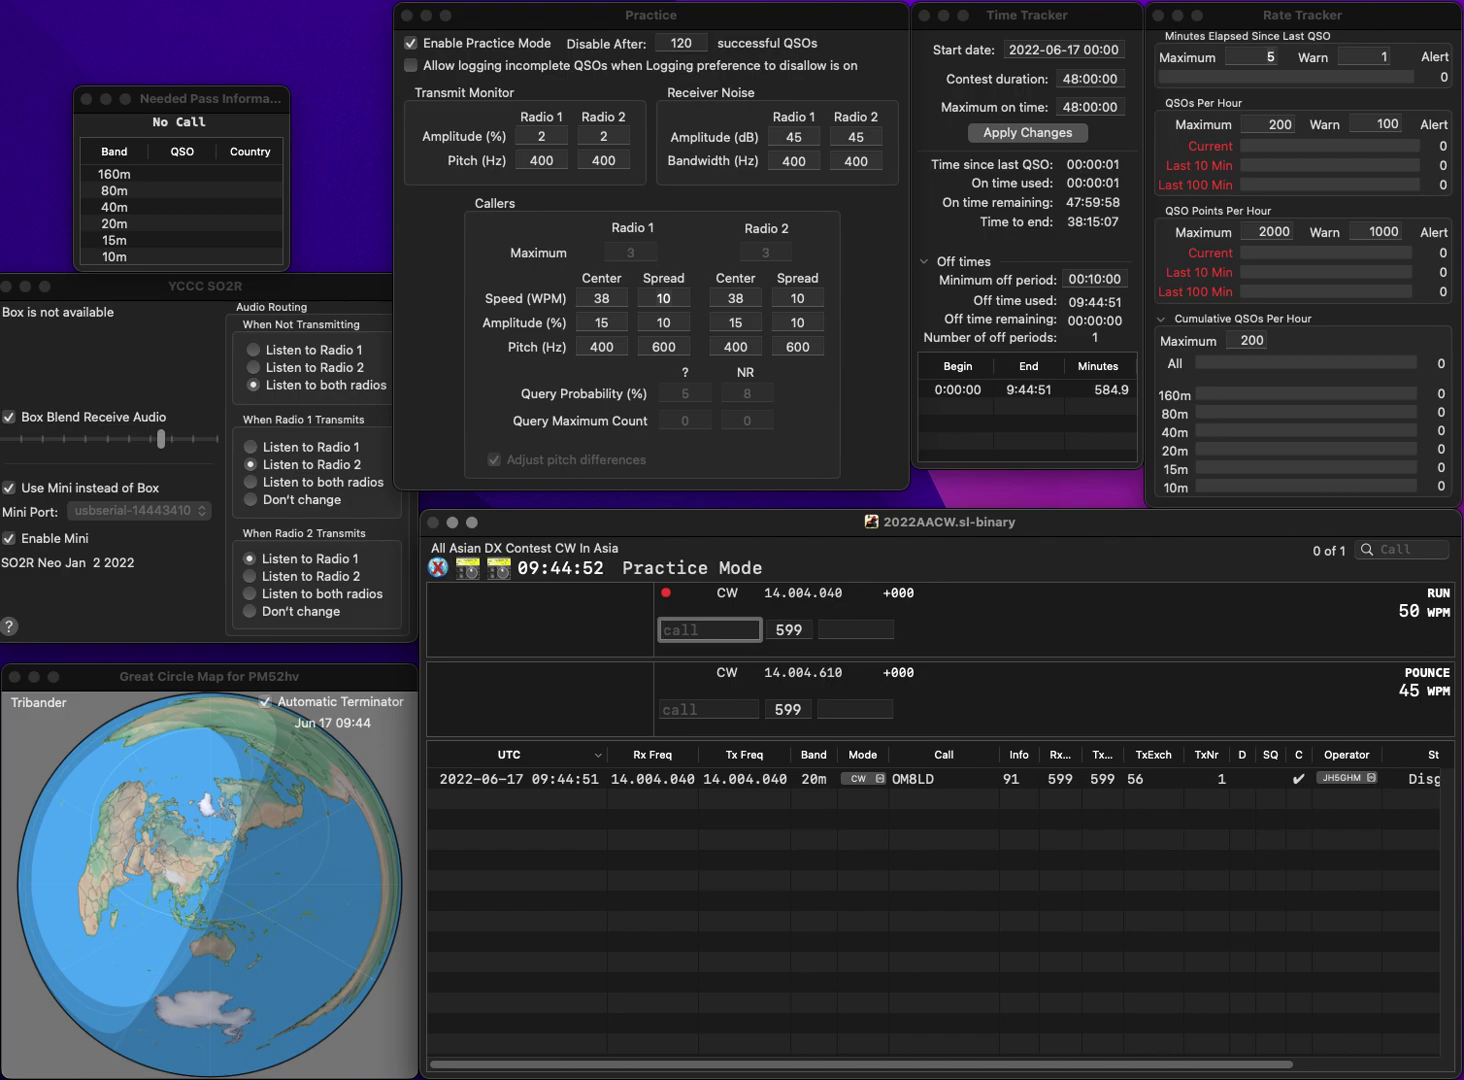
text(ZH)
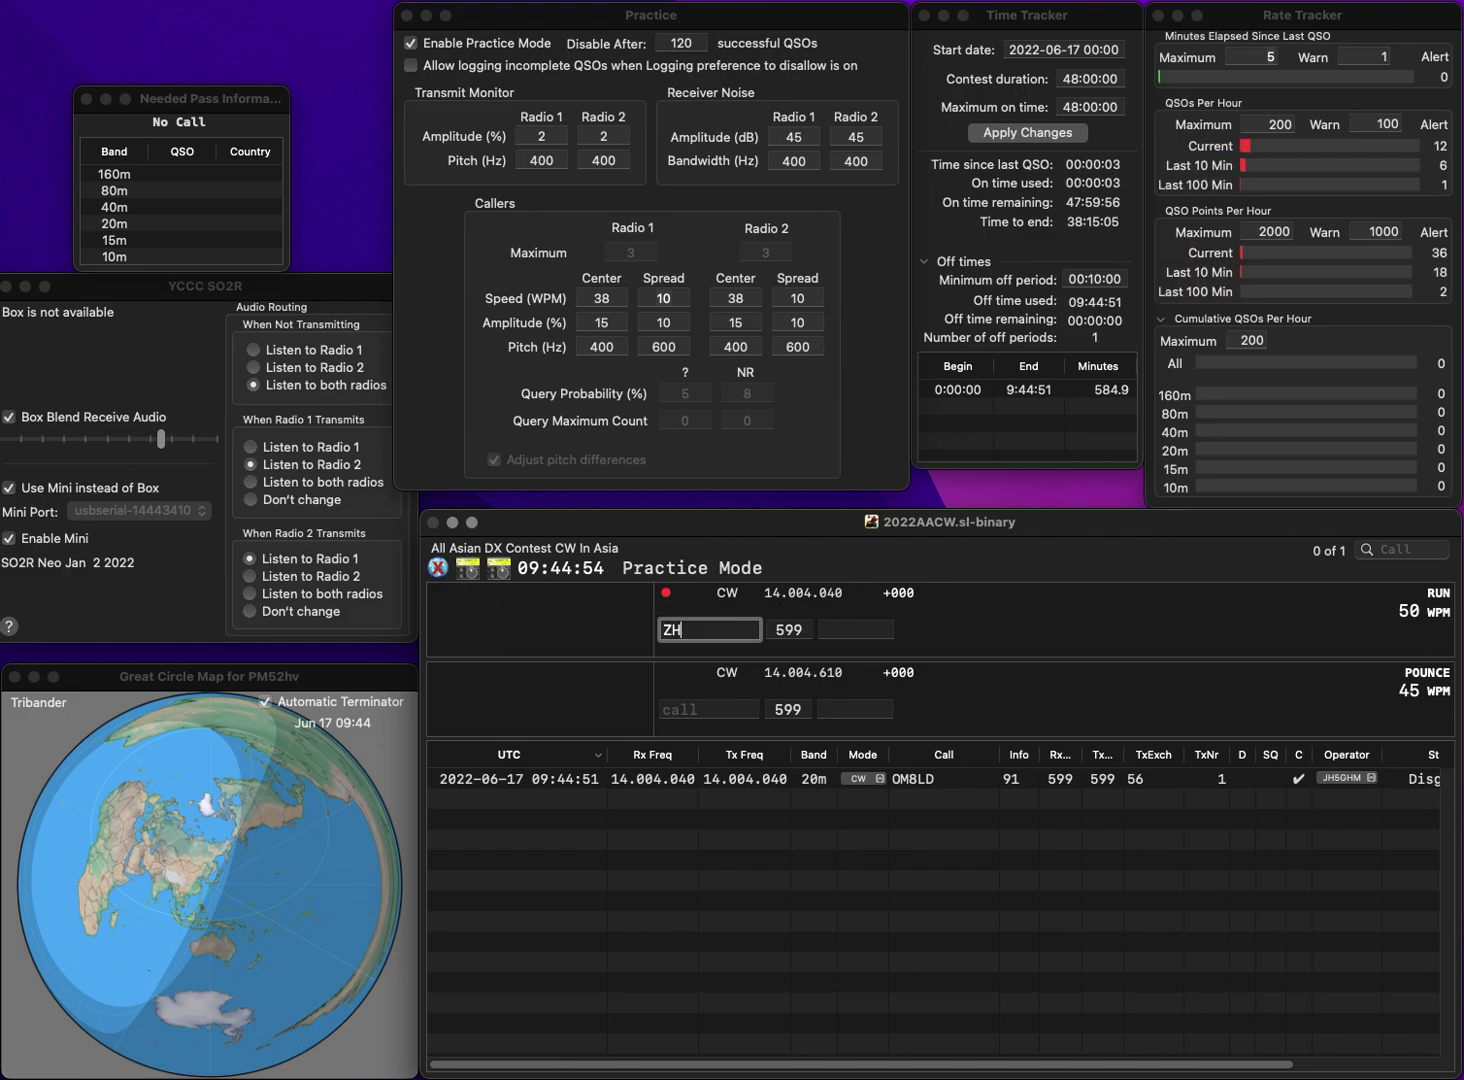
text(VP)
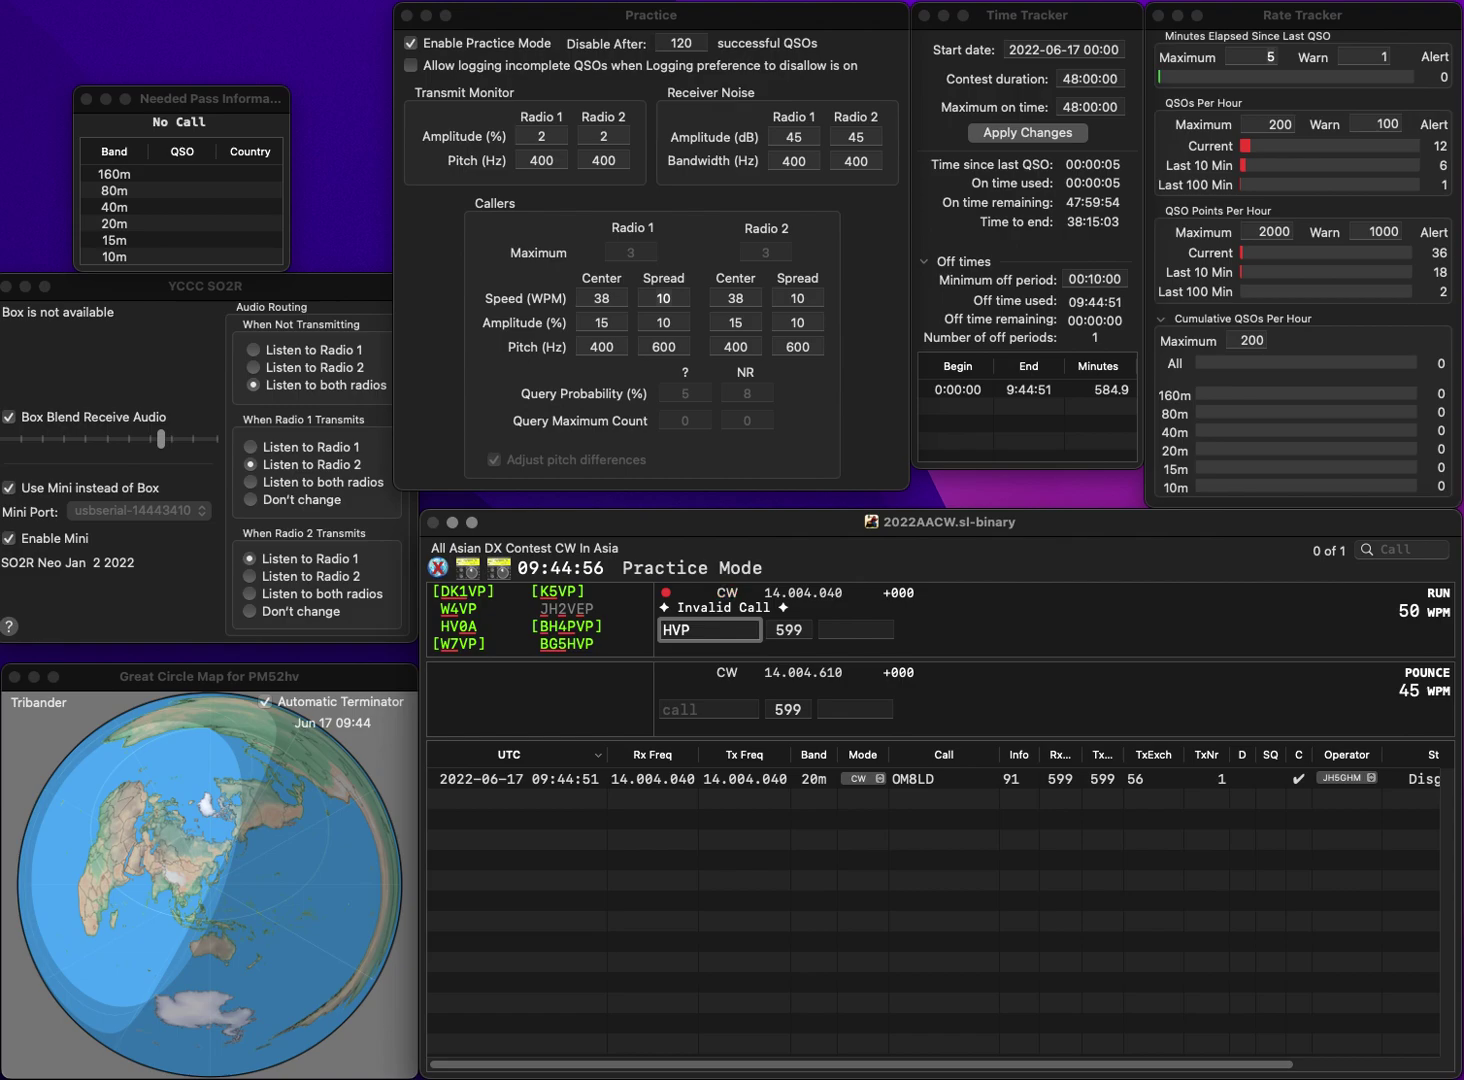
text(L)
key(Delete)
text(75)
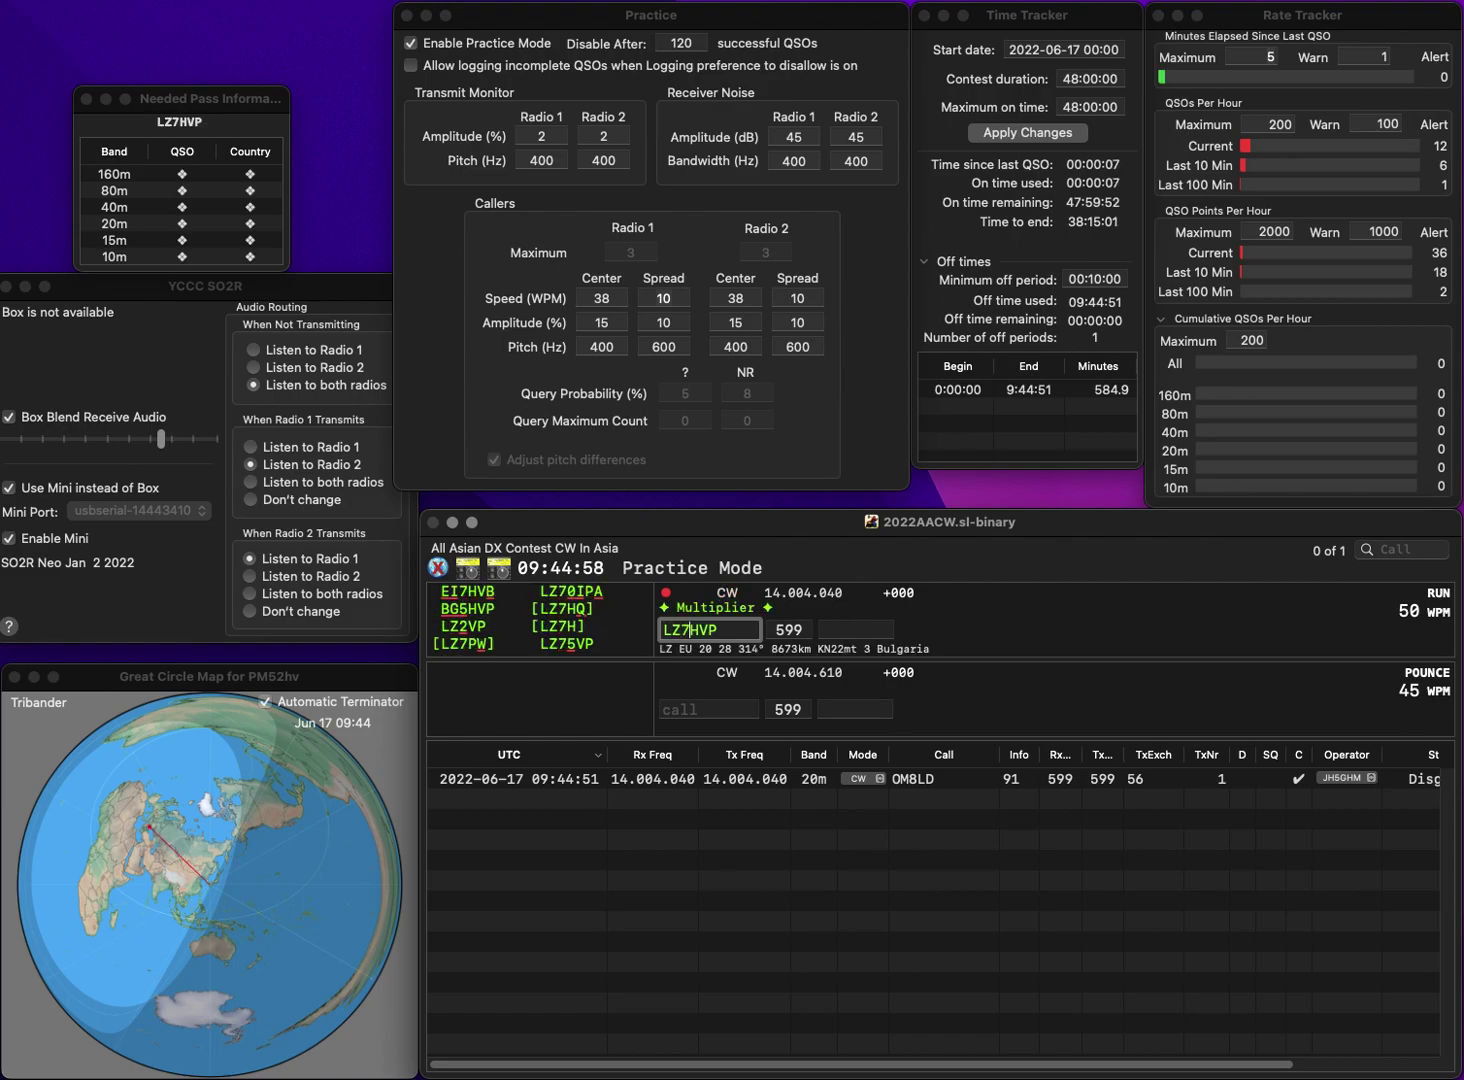
key(Return)
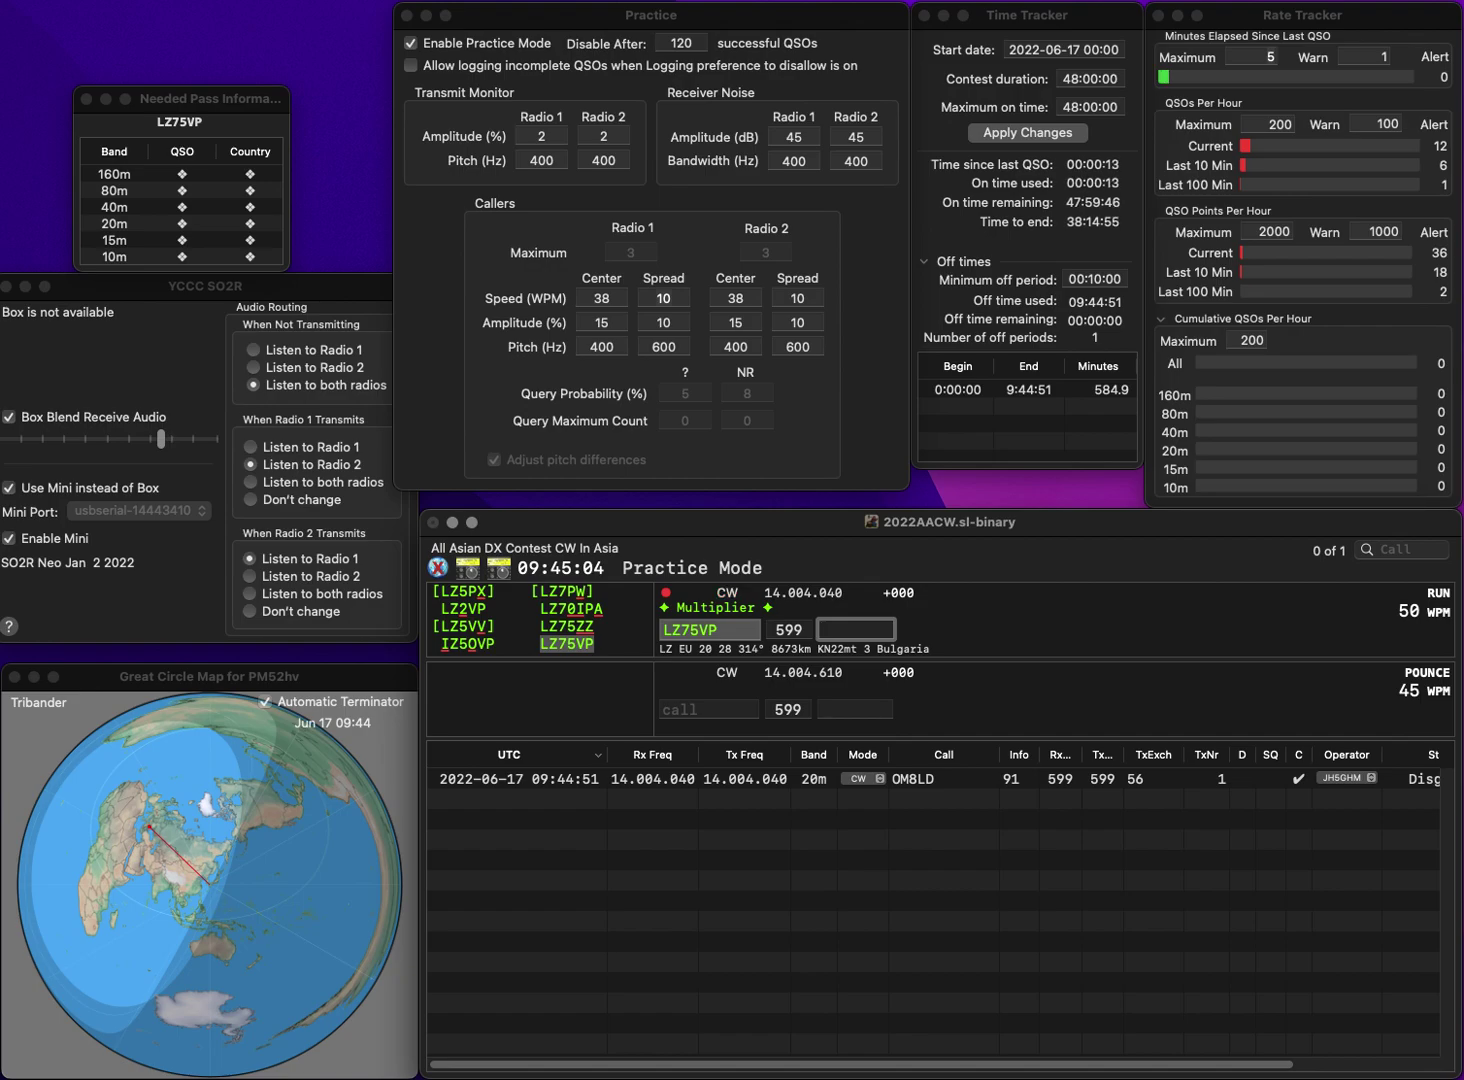
text(19)
key(Return)
- Log a contact on the run radio with call EW3EO, report 599 and received exchange 69
text(EW3EO)
key(Return)
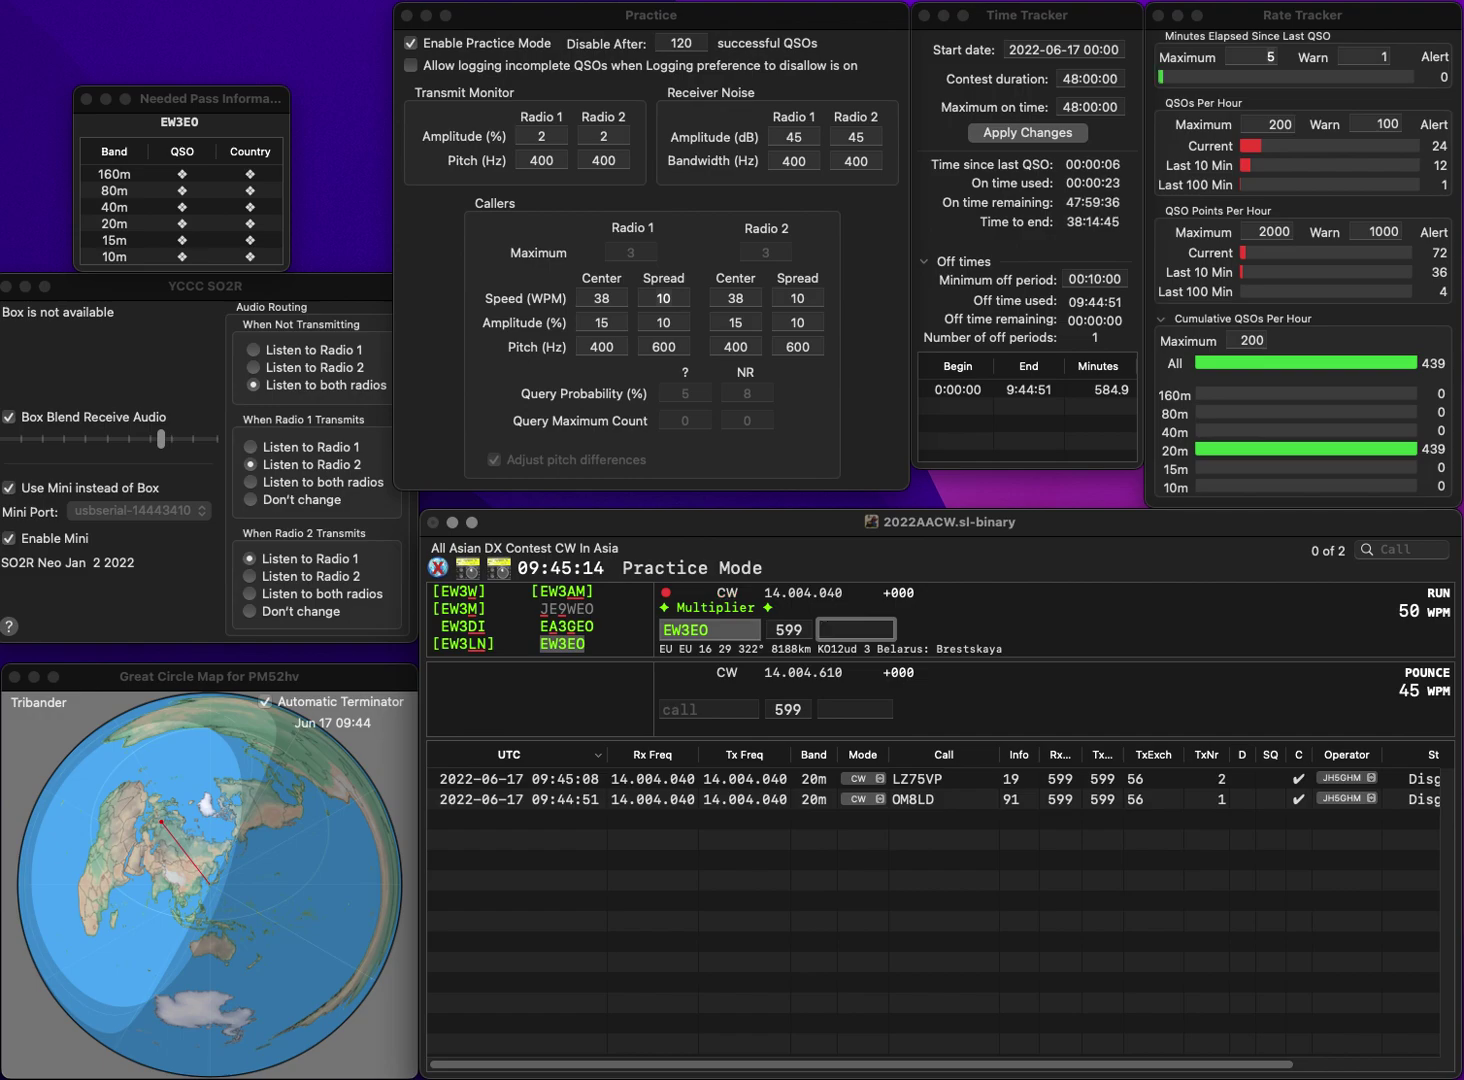
text(9)
key(Return)
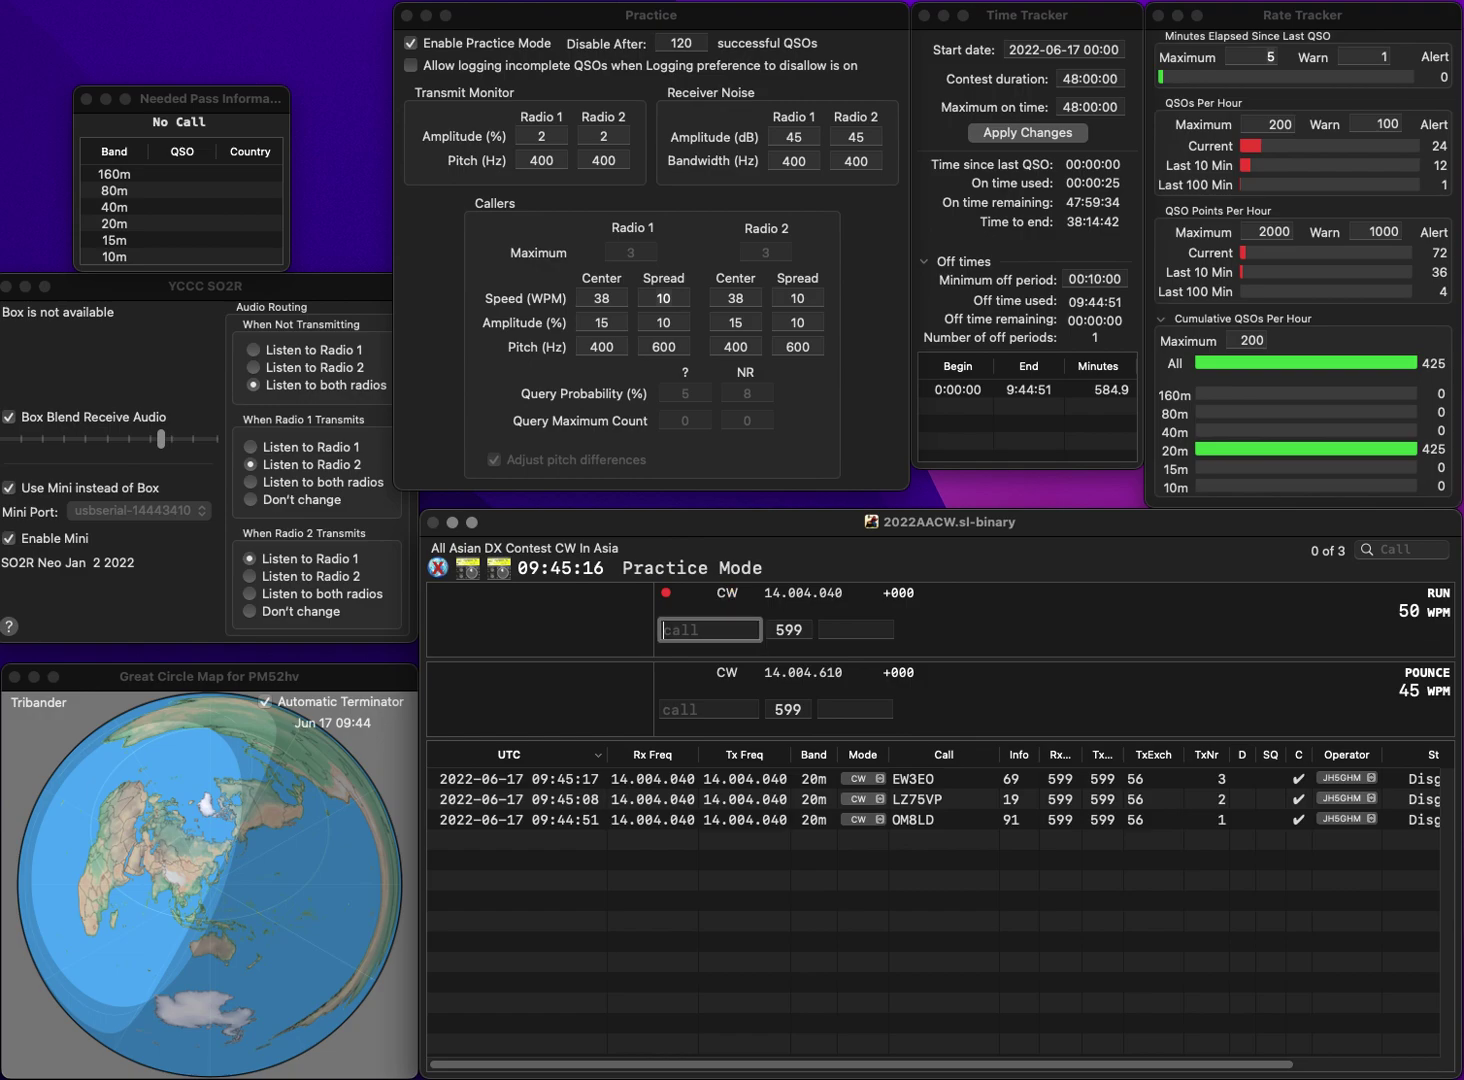
- Log a contact on the run radio with call R2FZ, report 599 and received exchange 67
text(R2FZ)
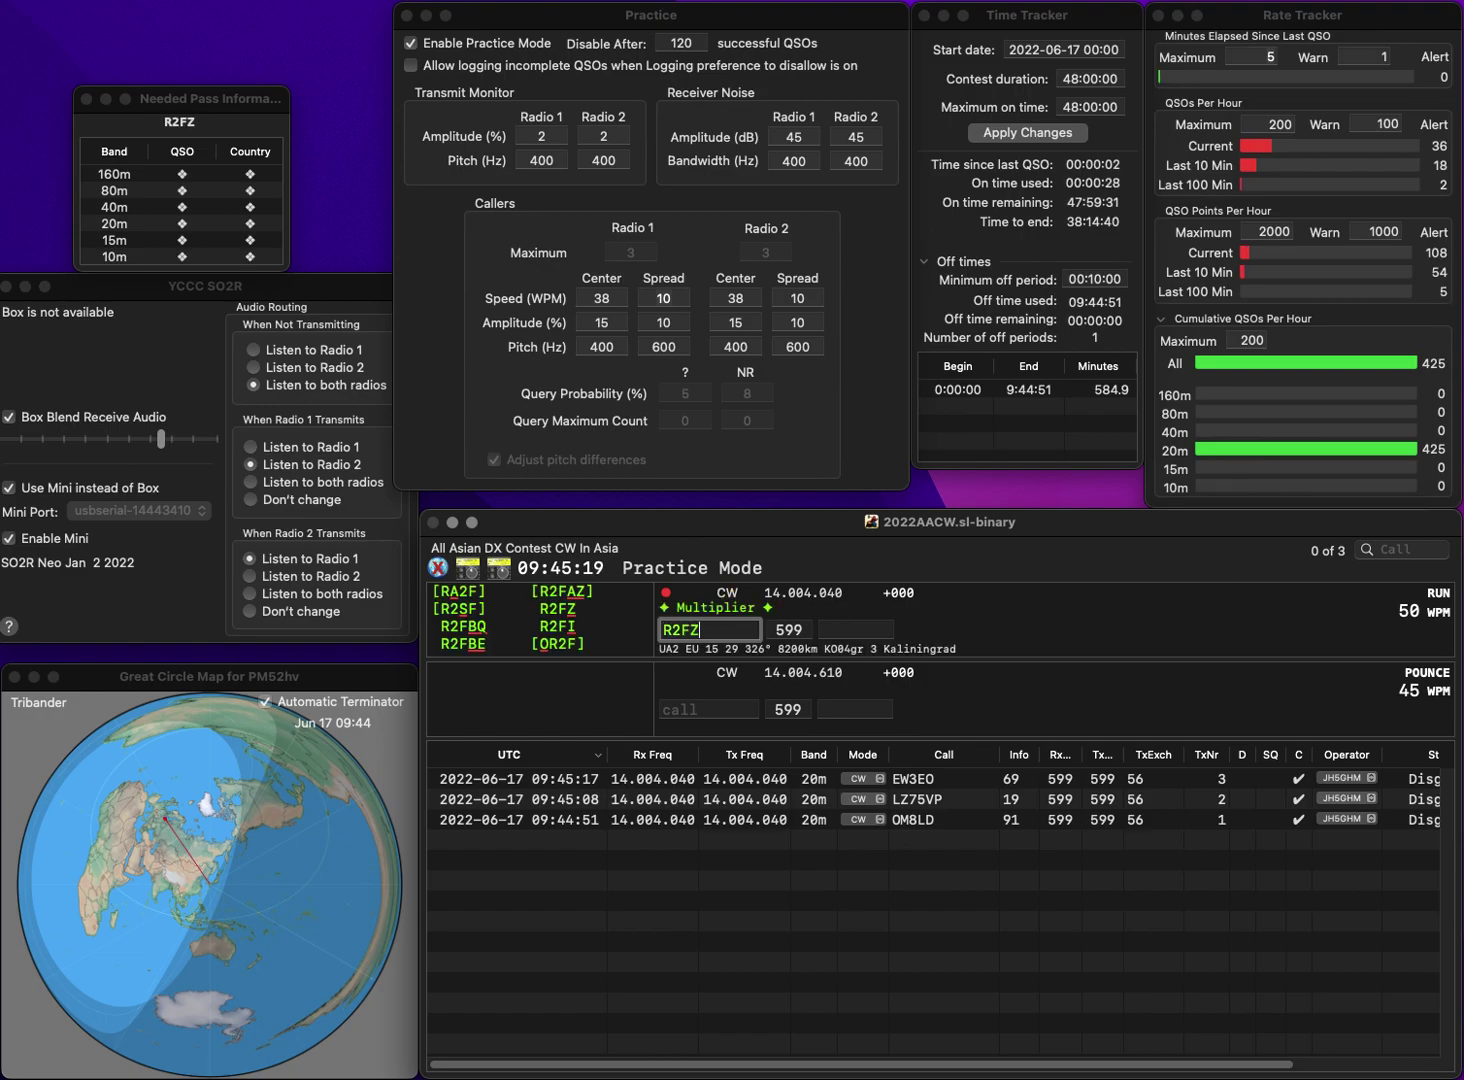
key(space)
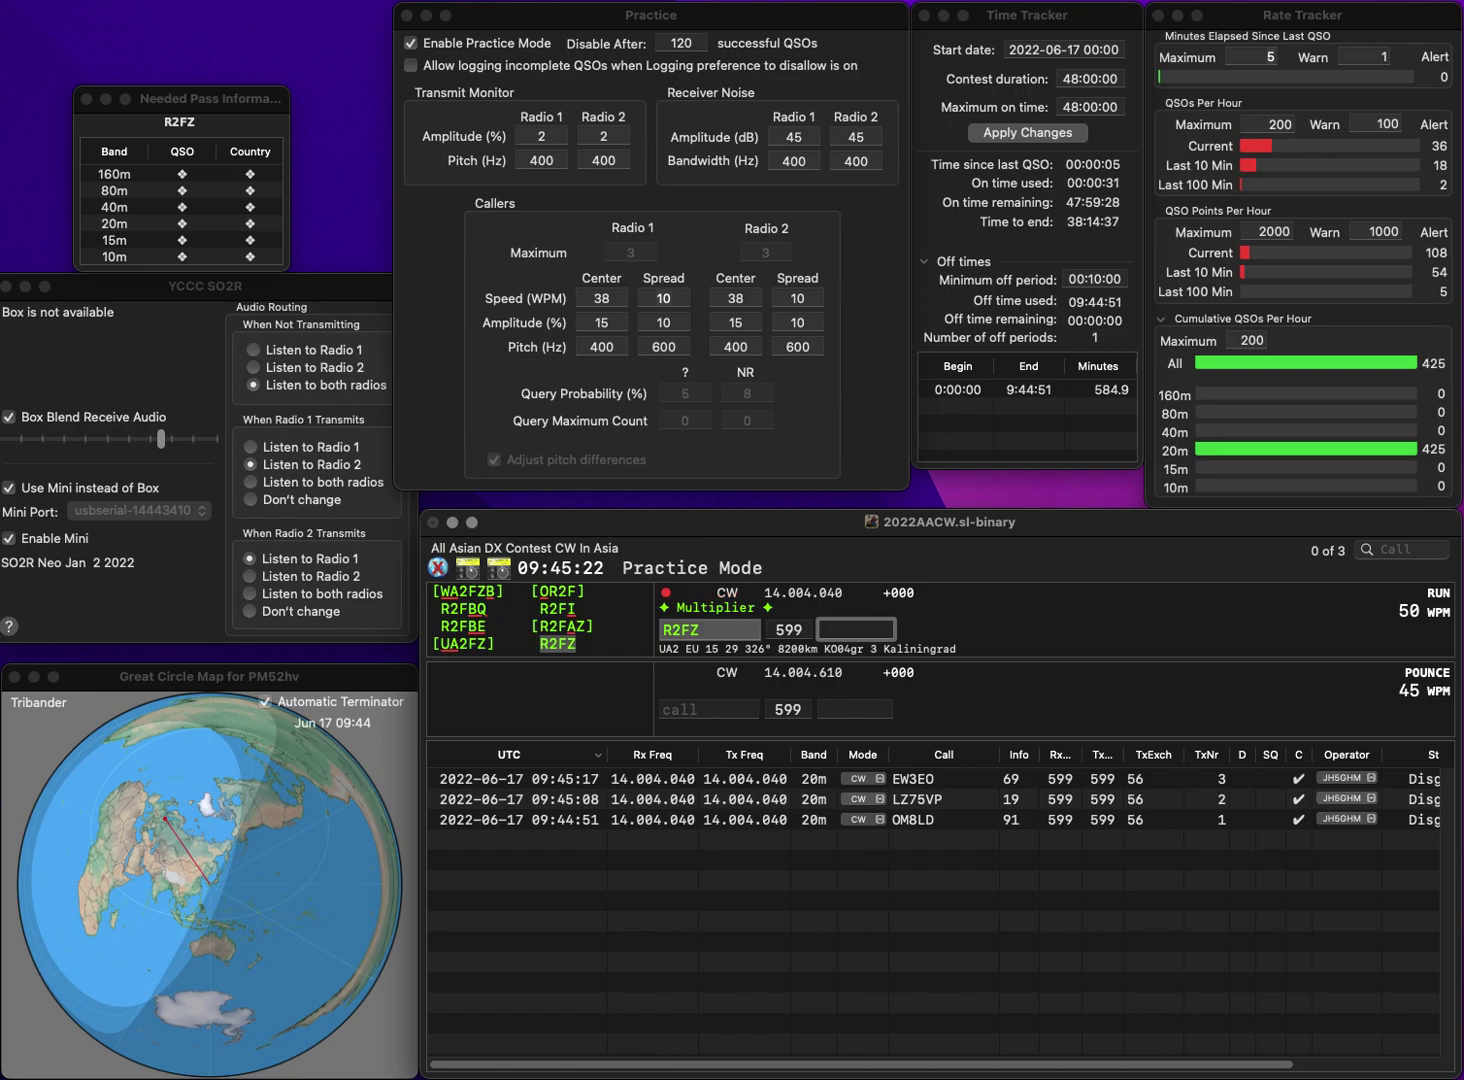
text(67)
key(Return)
text(DG)
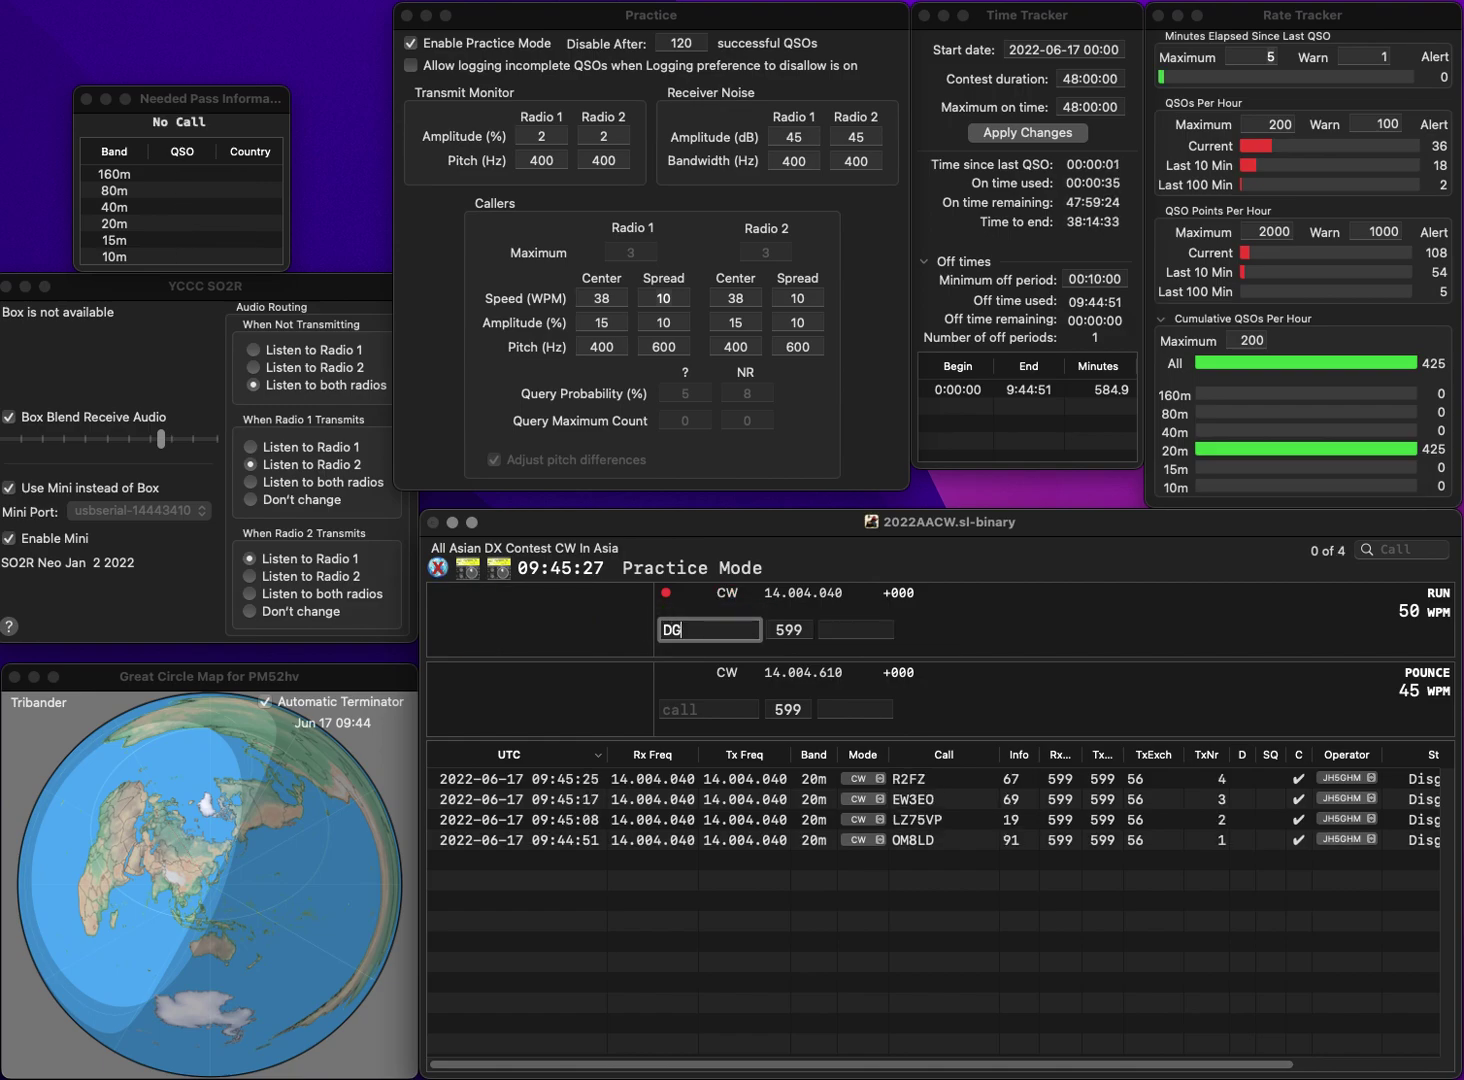
text(1BRD)
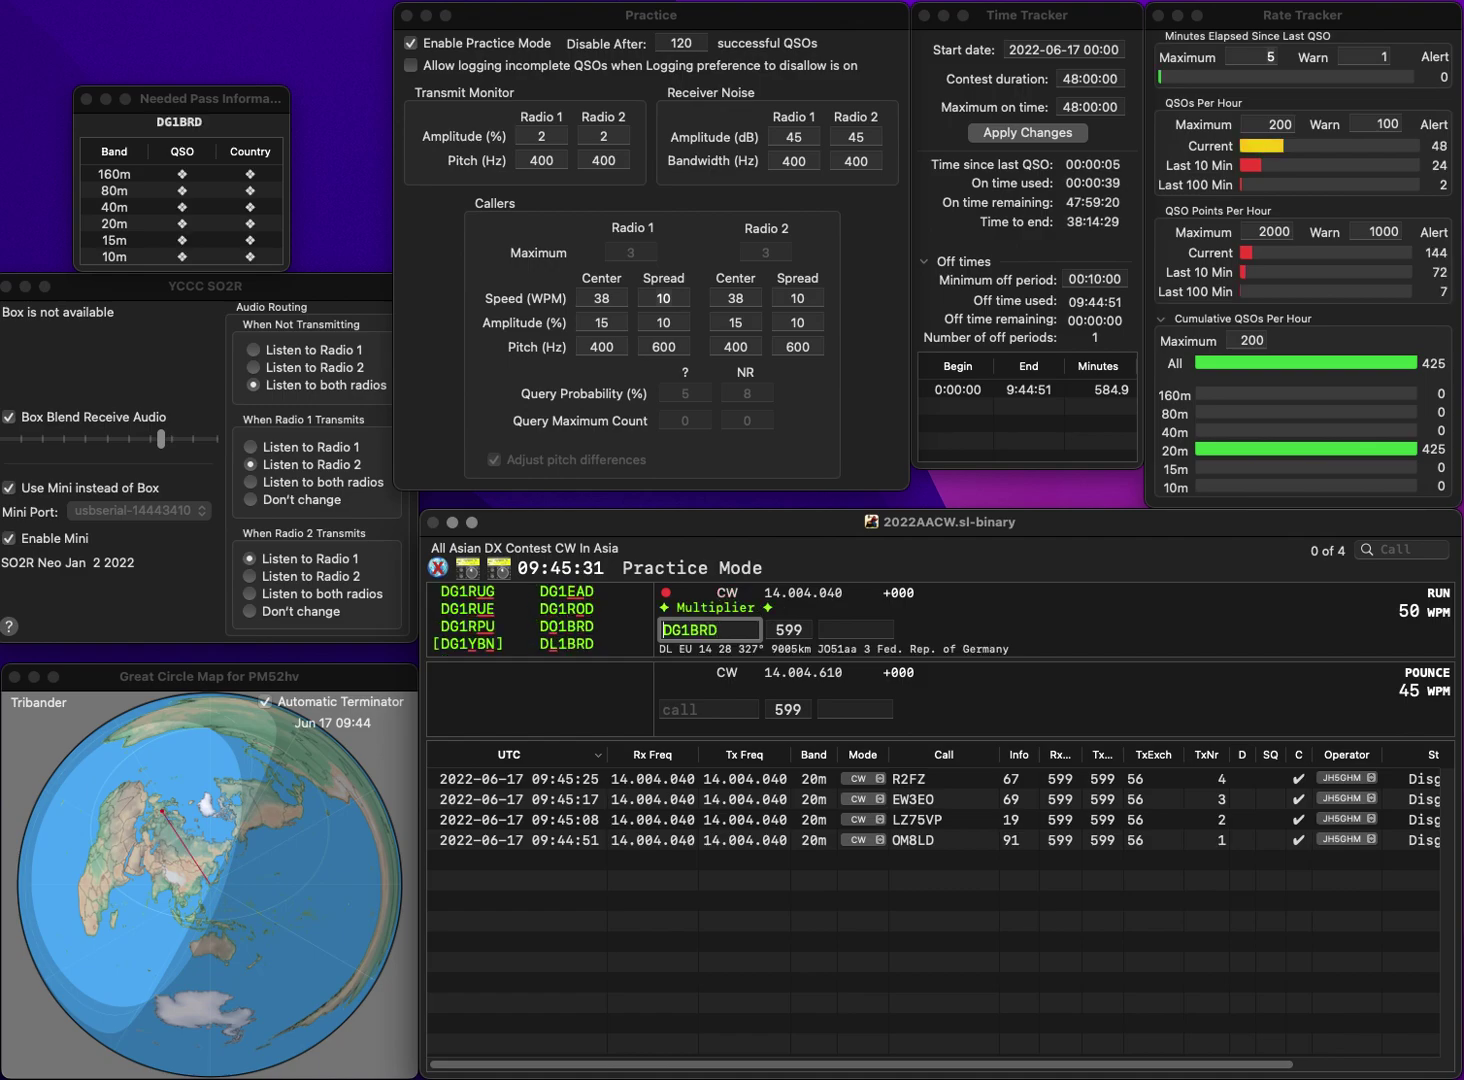
key(Delete)
key(Delete)
text(DO)
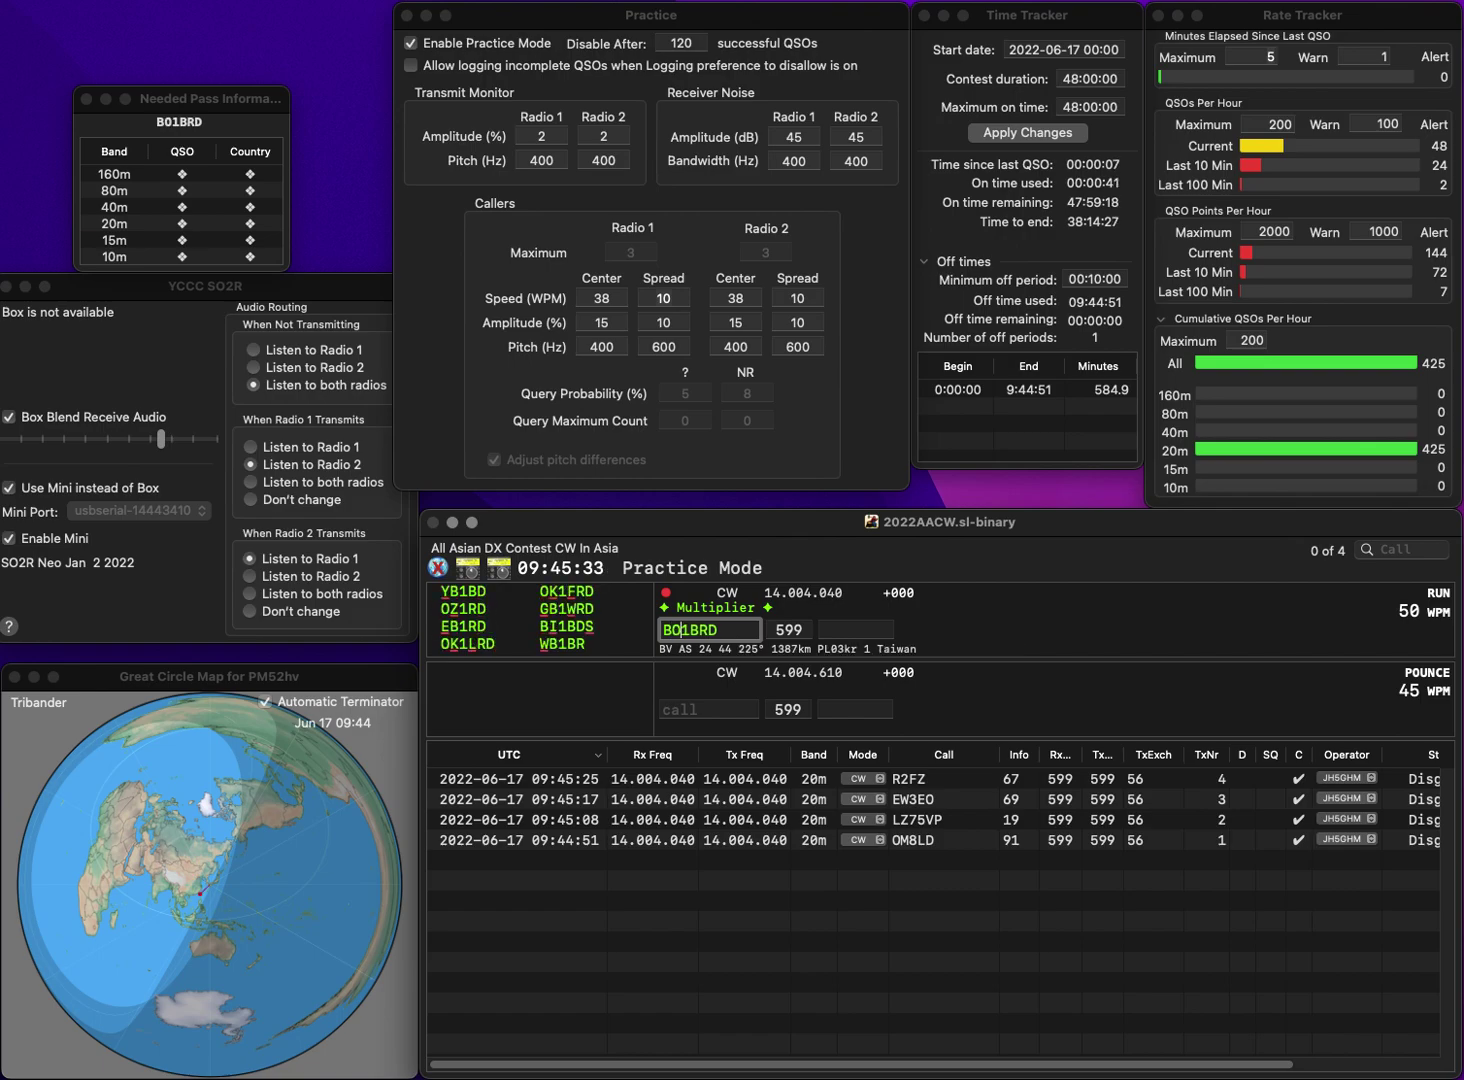
key(Return)
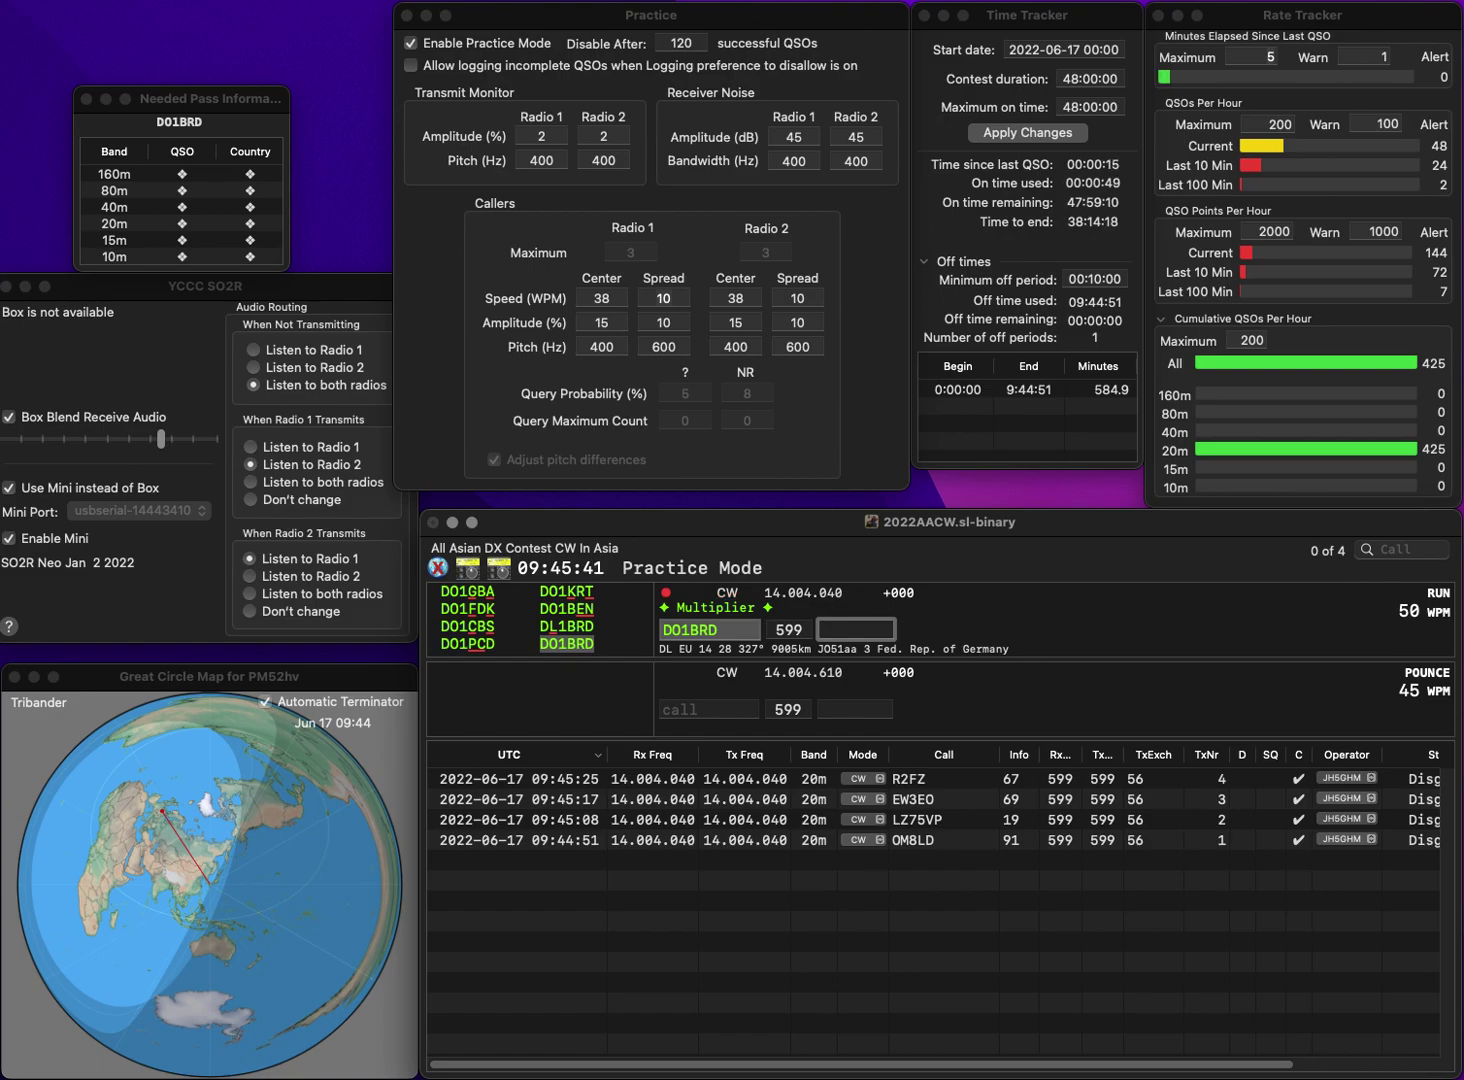
text(08)
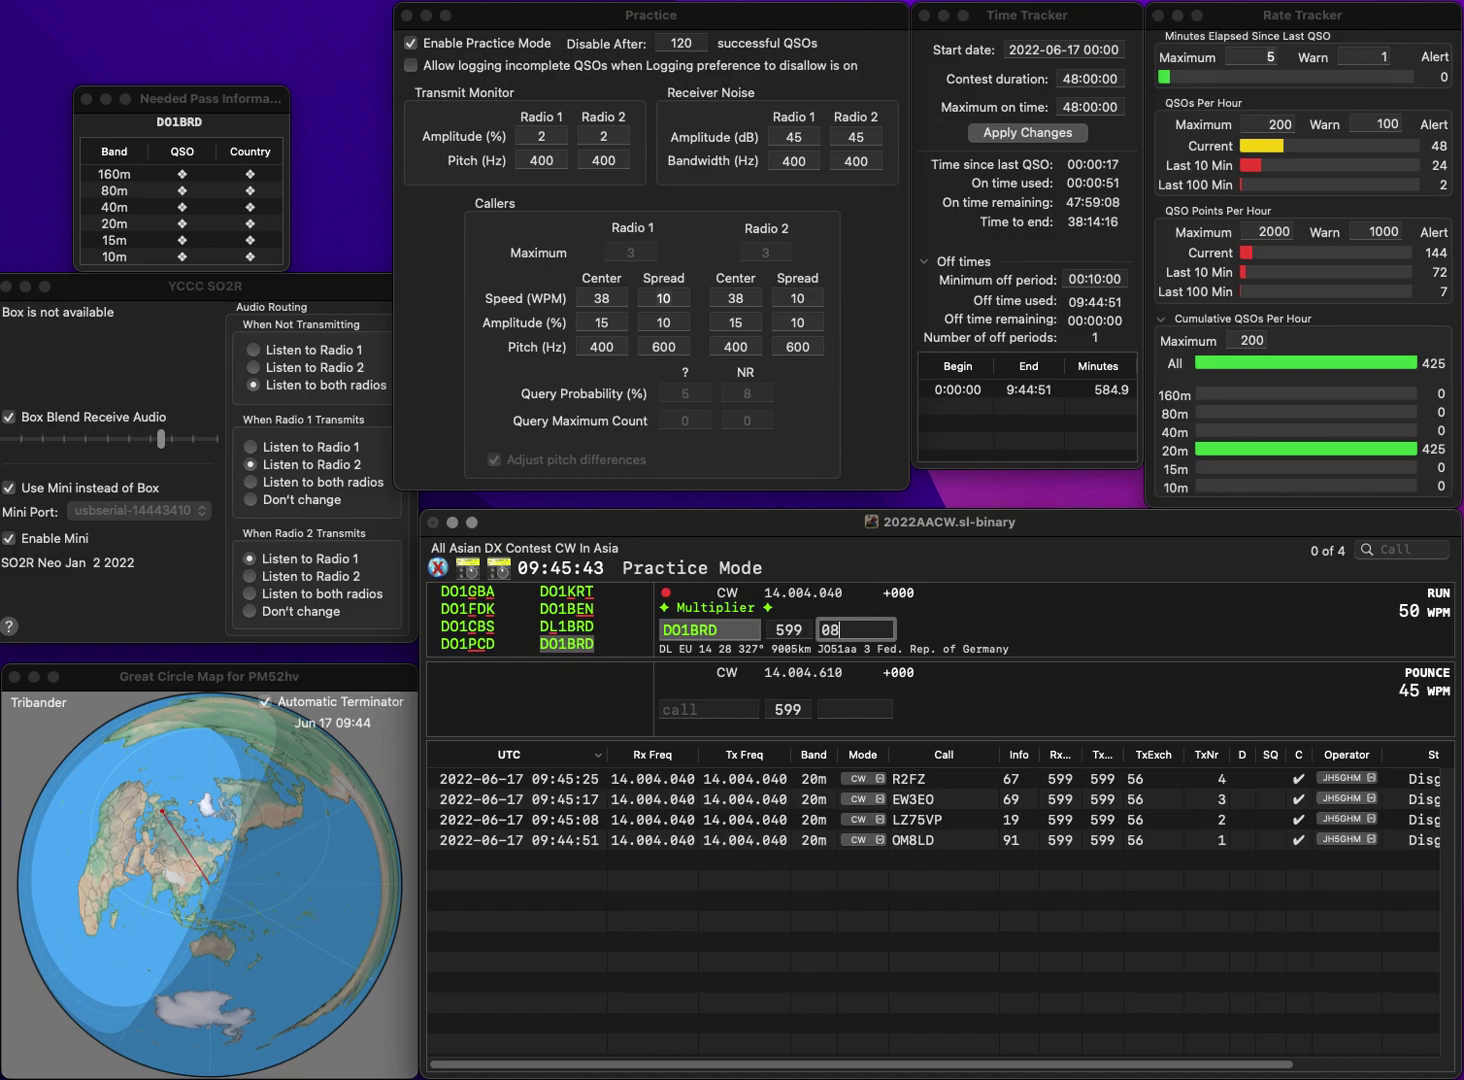
key(Return)
text(HB)
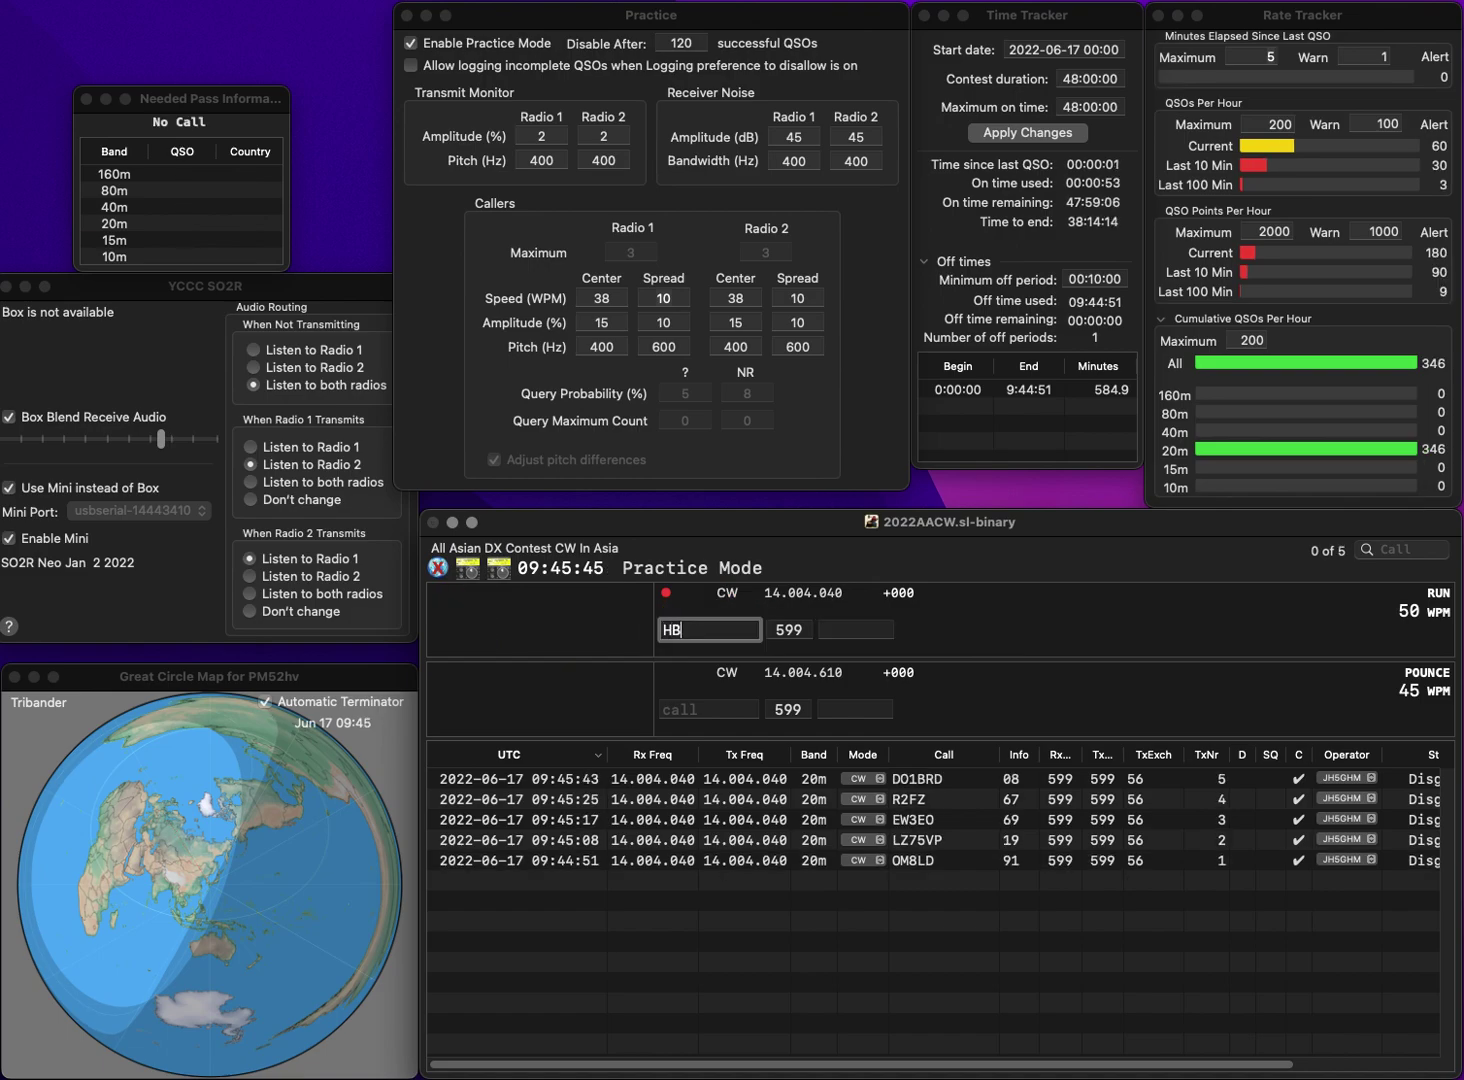
text(9AMO)
key(space)
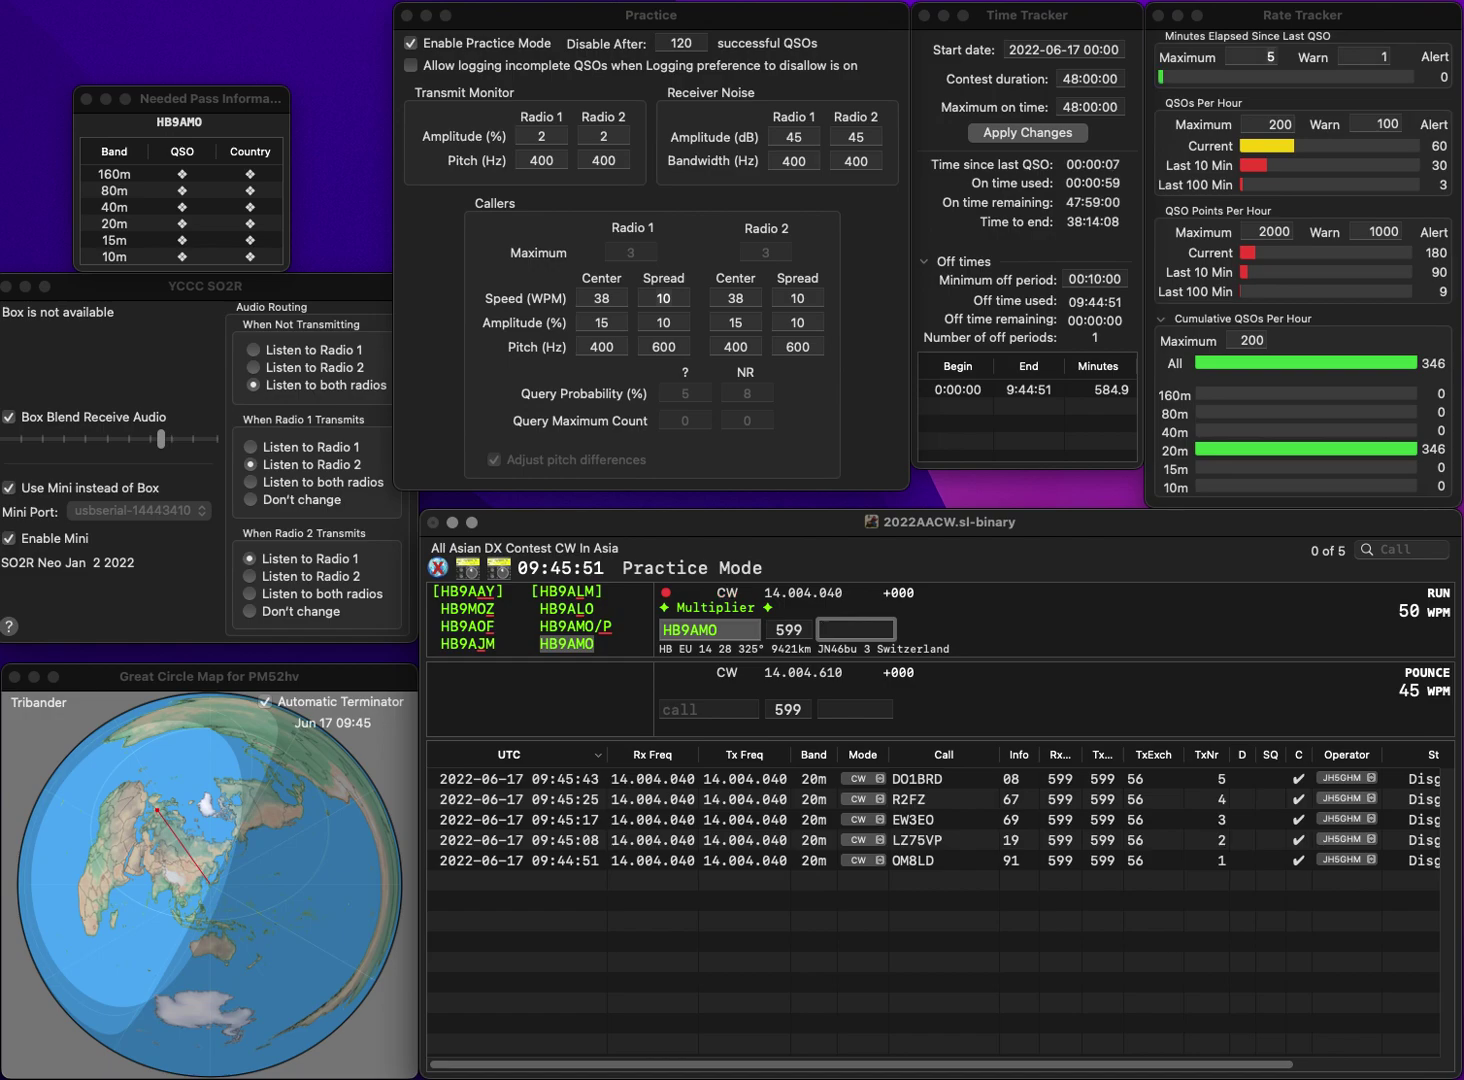
text(79)
key(Return)
text(PS)
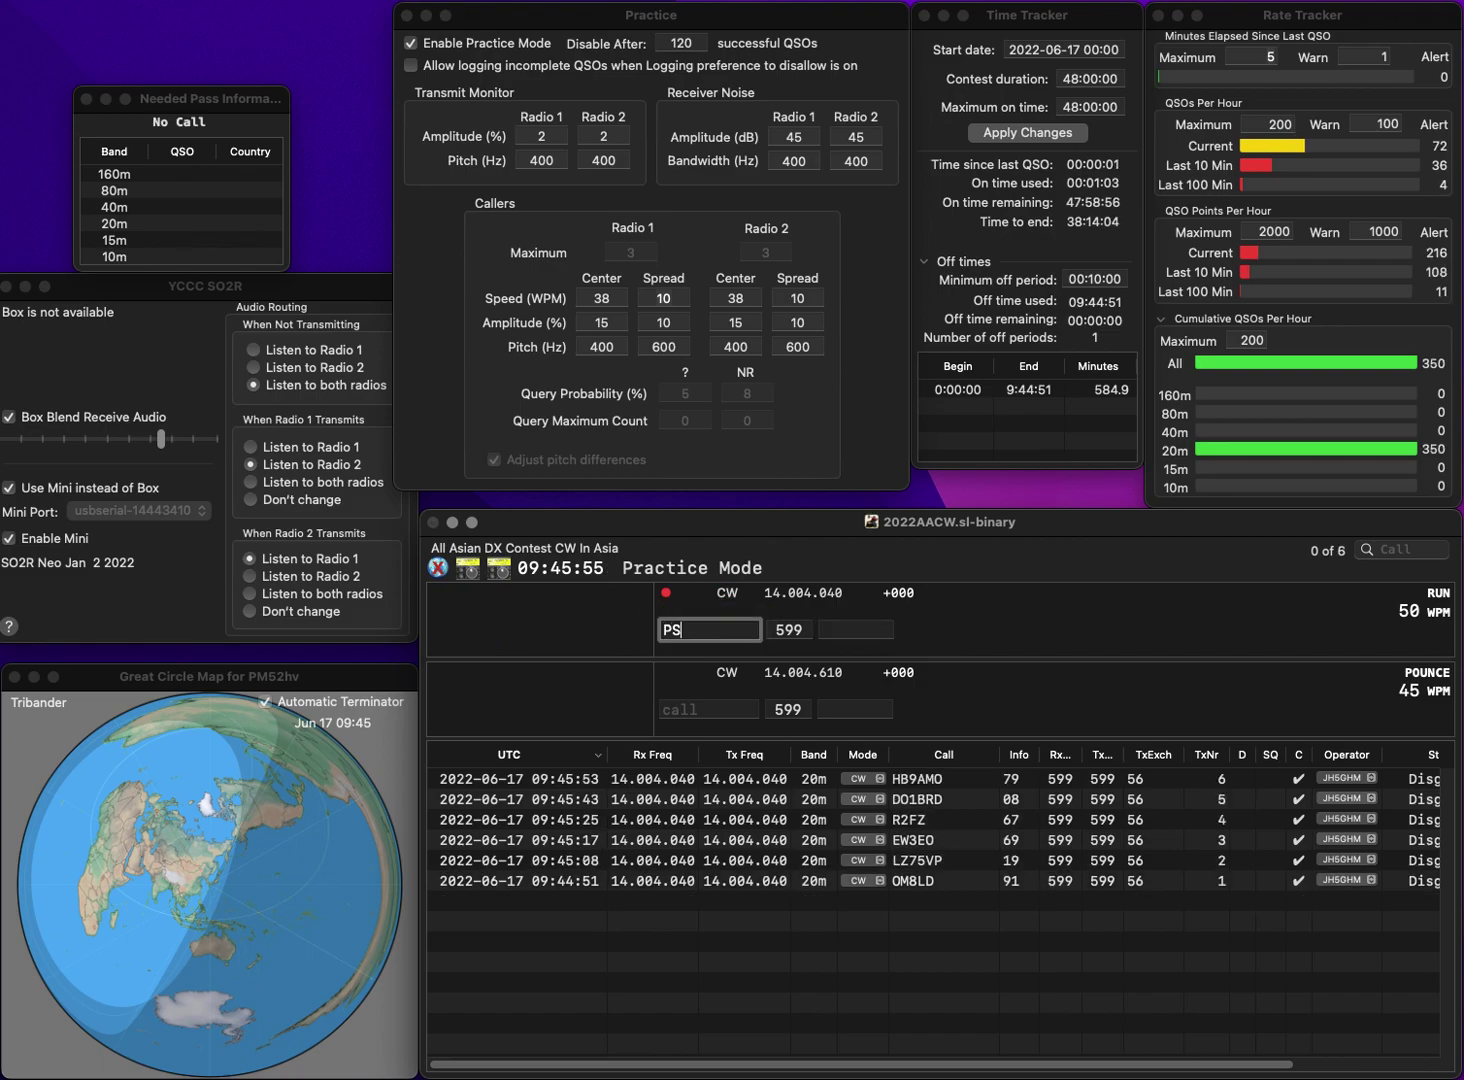
text(2M)
key(space)
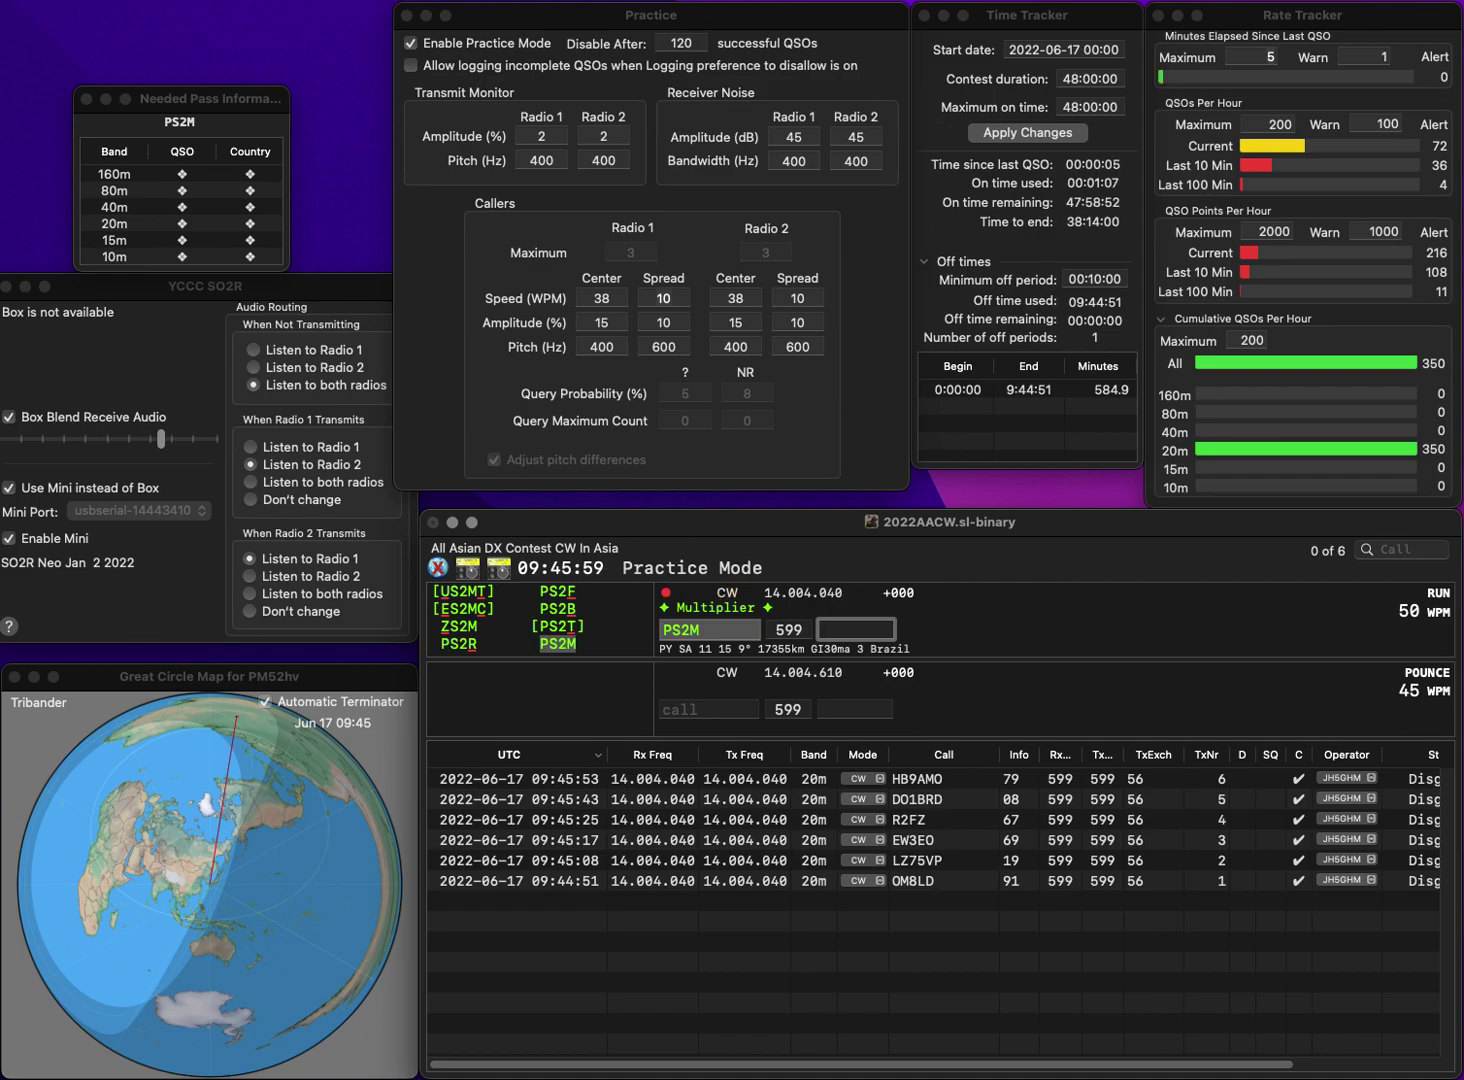
text(07)
key(Return)
- Enter the call PP5DKM, correcting its suffix, and log the contact with received exchange 80
text(PP5DX)
text(M)
key(BackSpace)
key(BackSpace)
text(KM)
key(Tab)
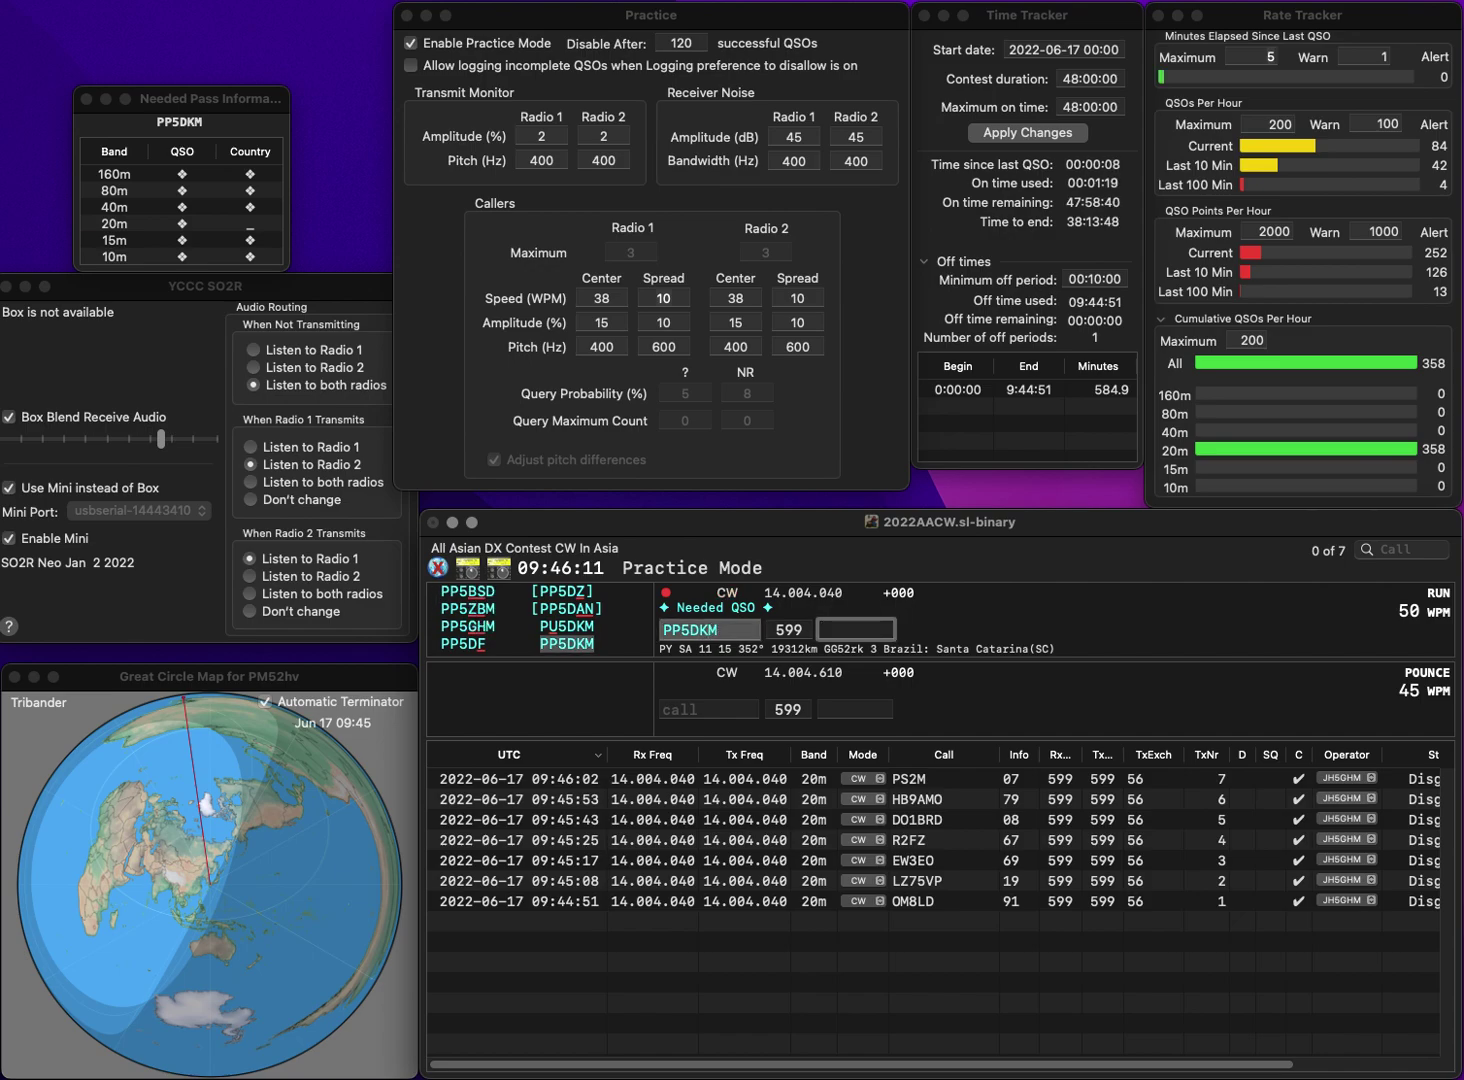
text(80)
key(Return)
text(VK4)
key(BackSpace)
text(3W)
key(space)
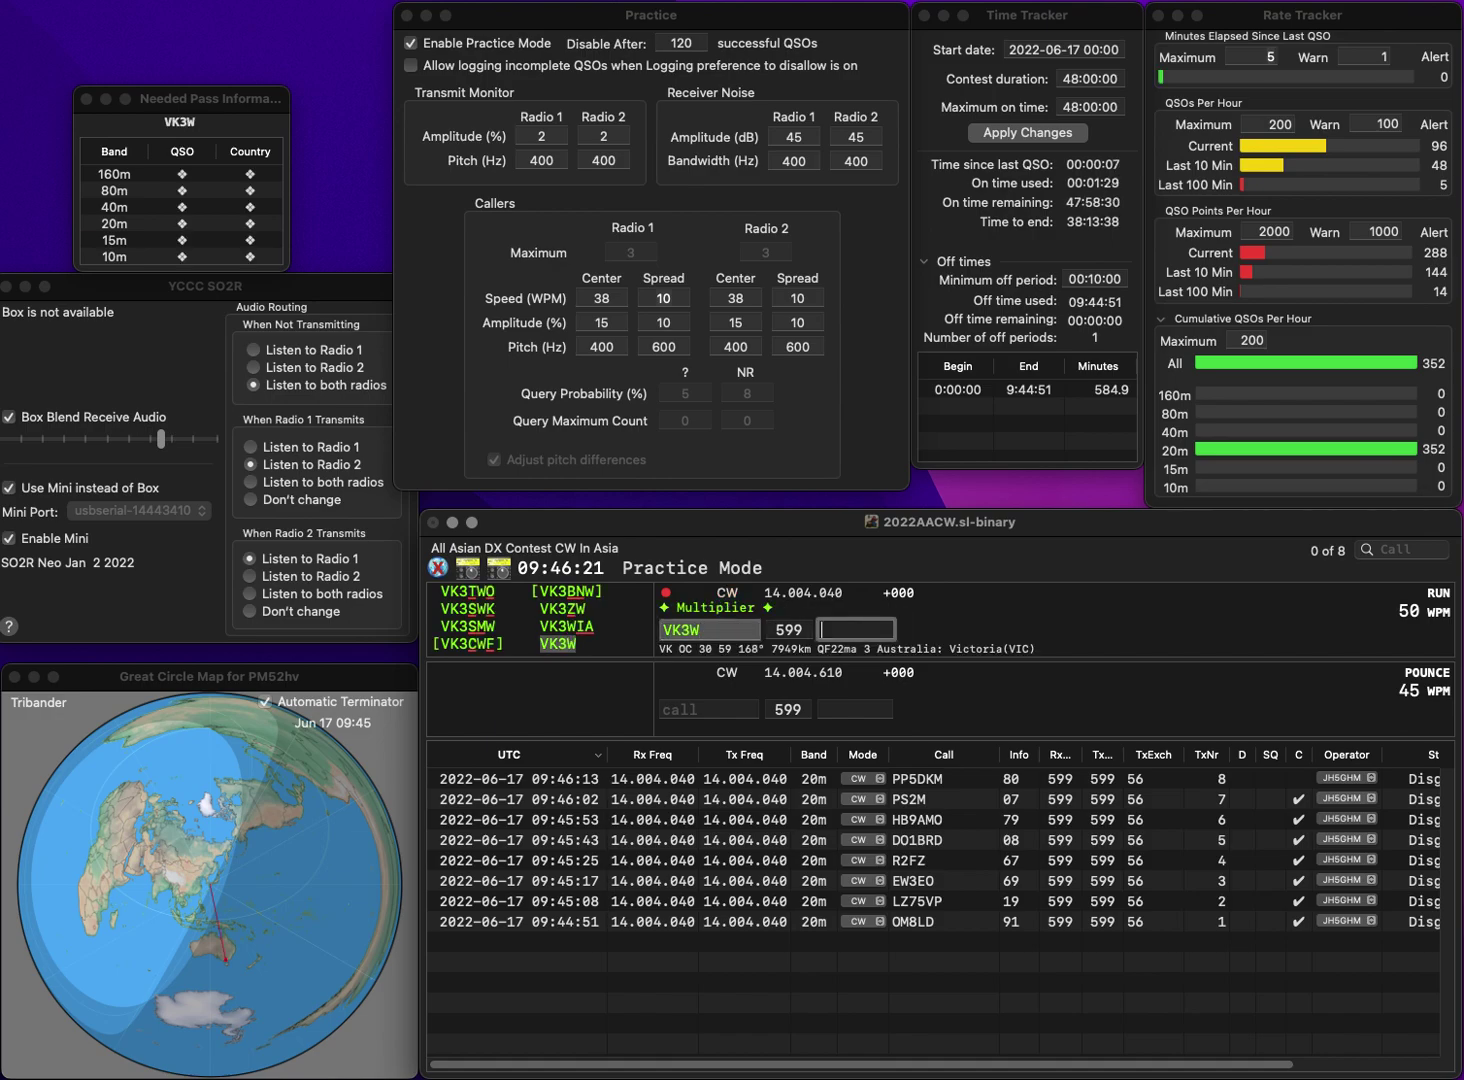
key(shift+Tab)
key(BackSpace)
text(V)
key(Tab)
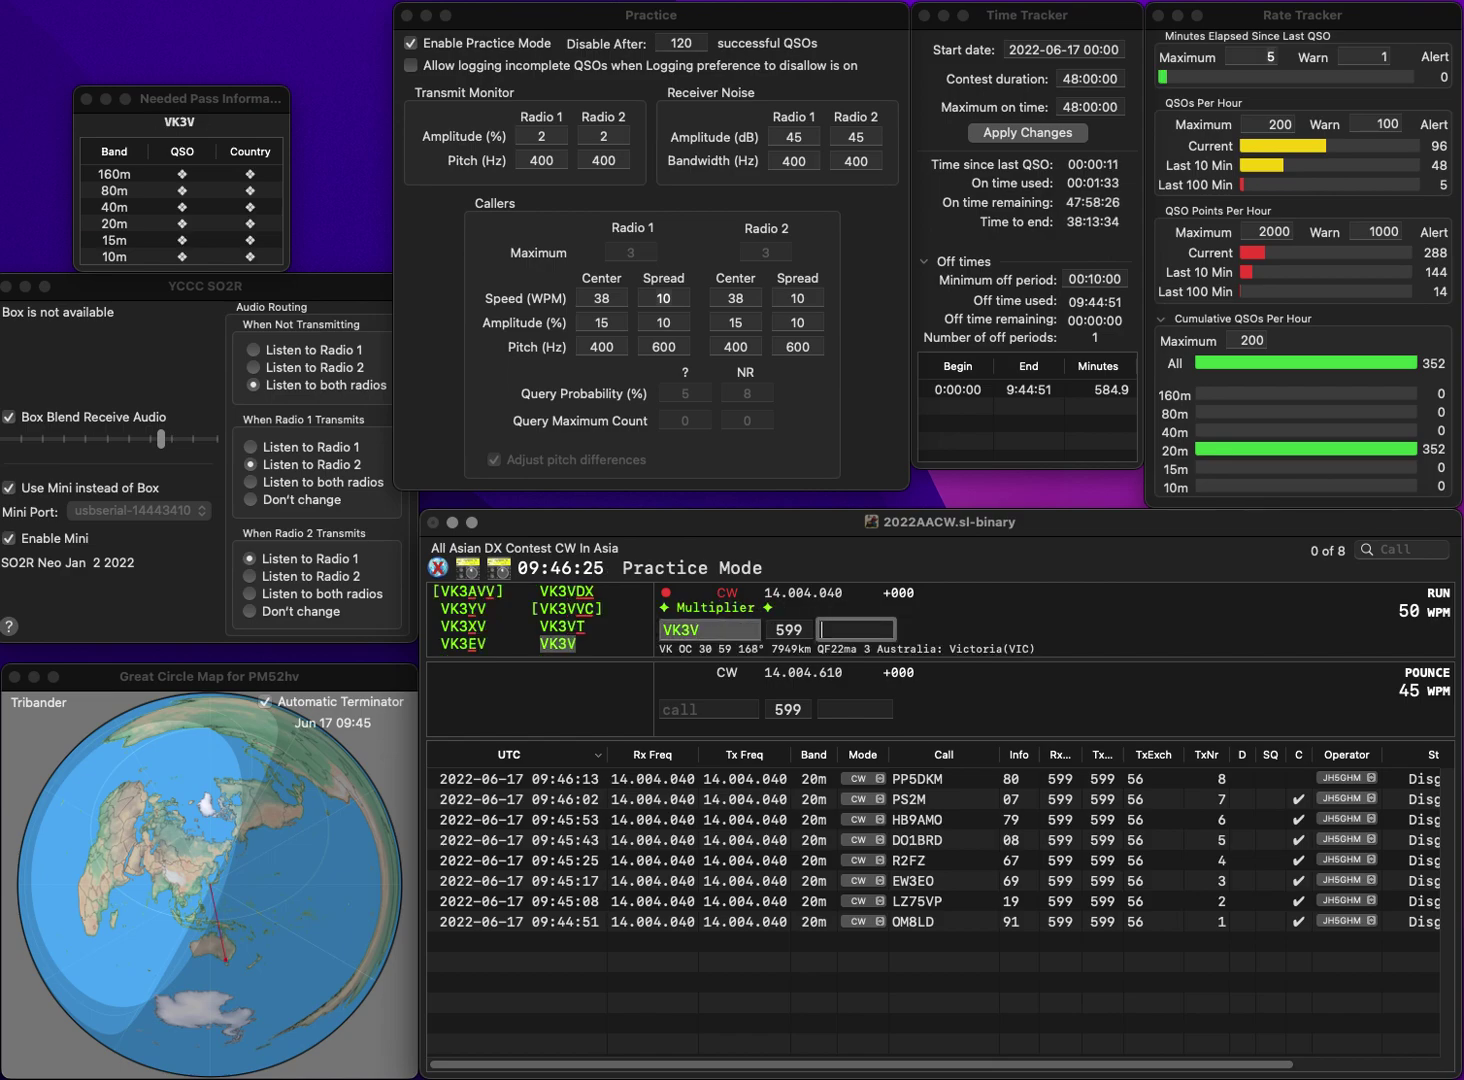
text(39)
key(Return)
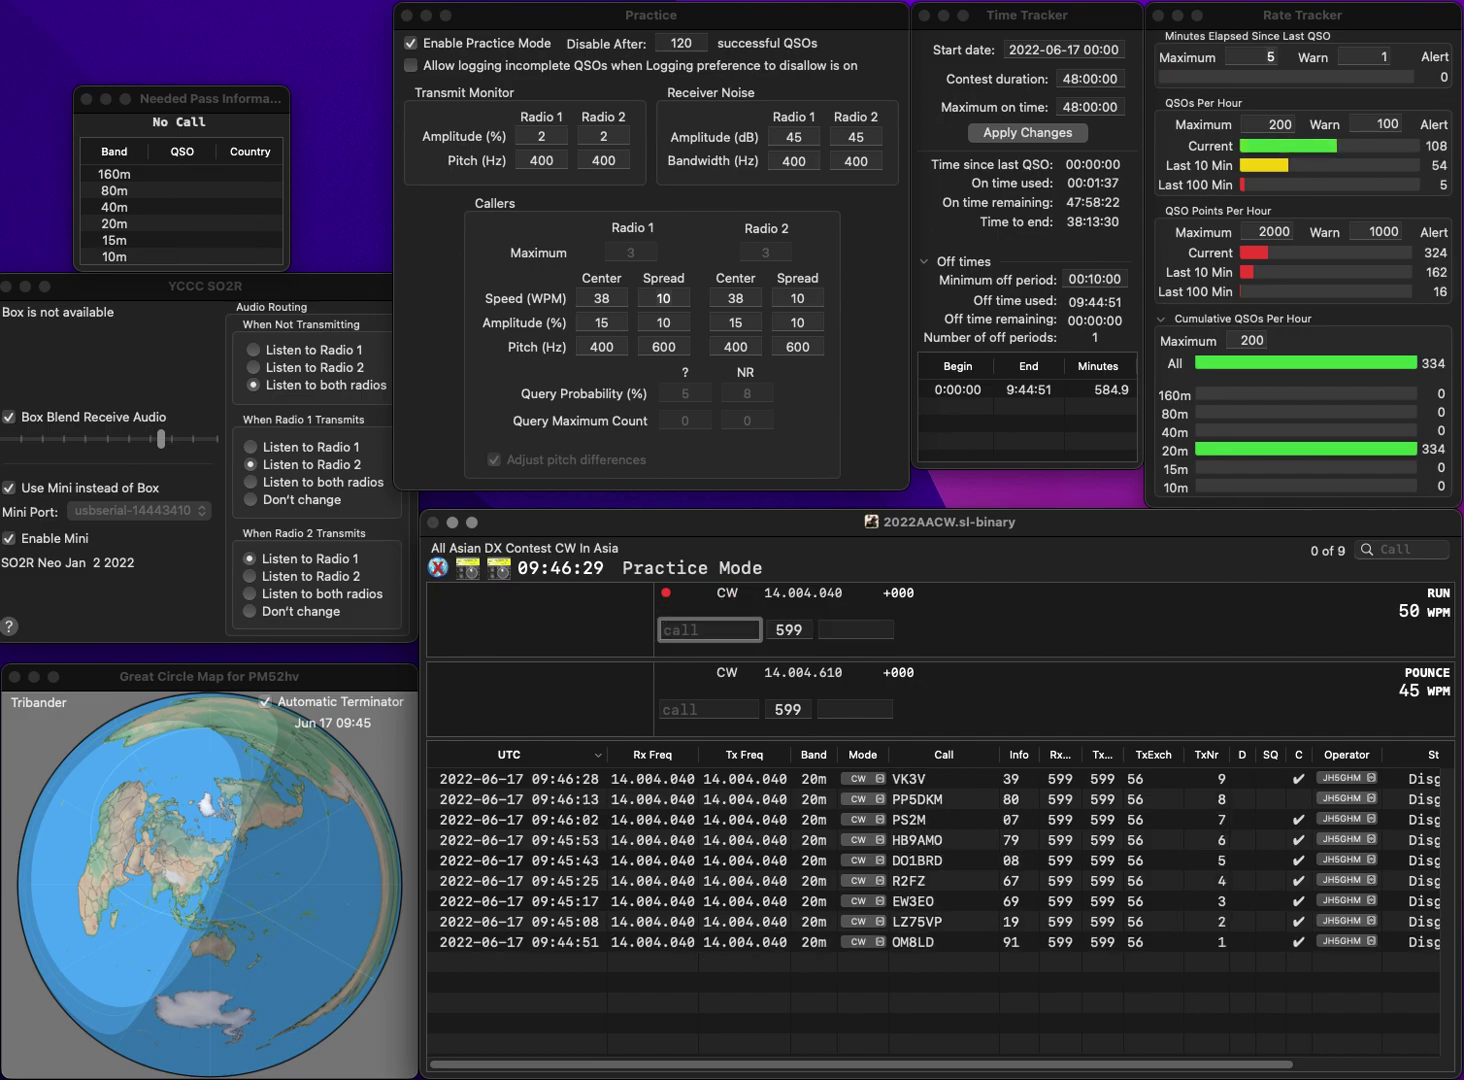
text(R)
key(BackSpace)
text(Y2CG)
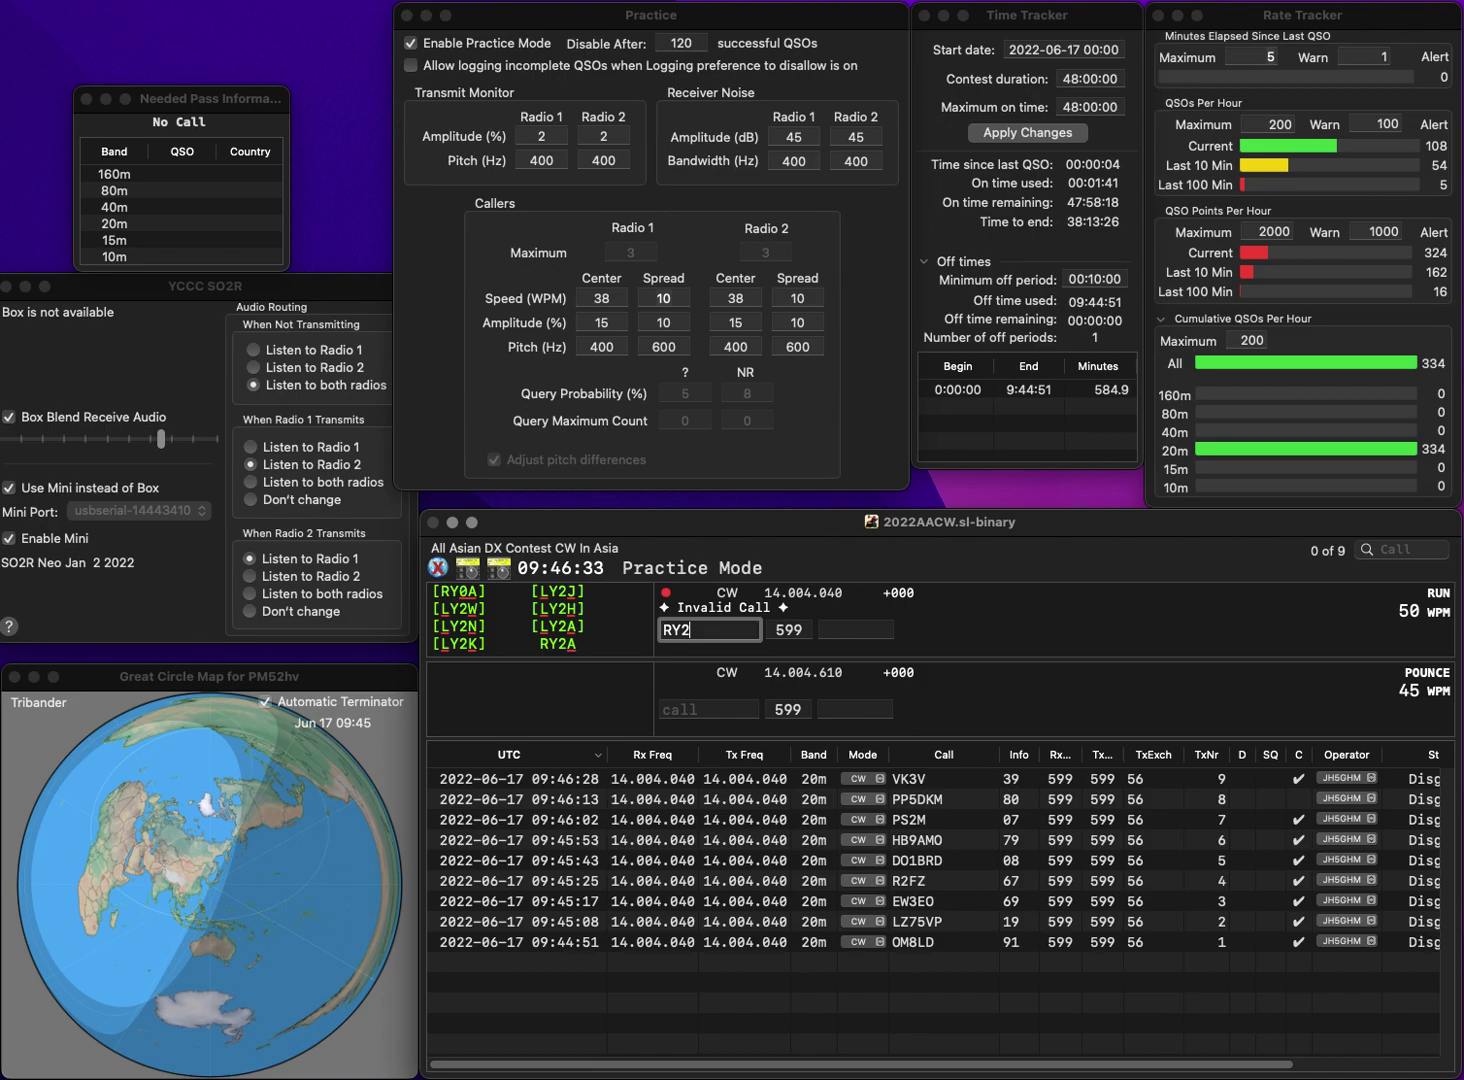
key(space)
click(709, 629)
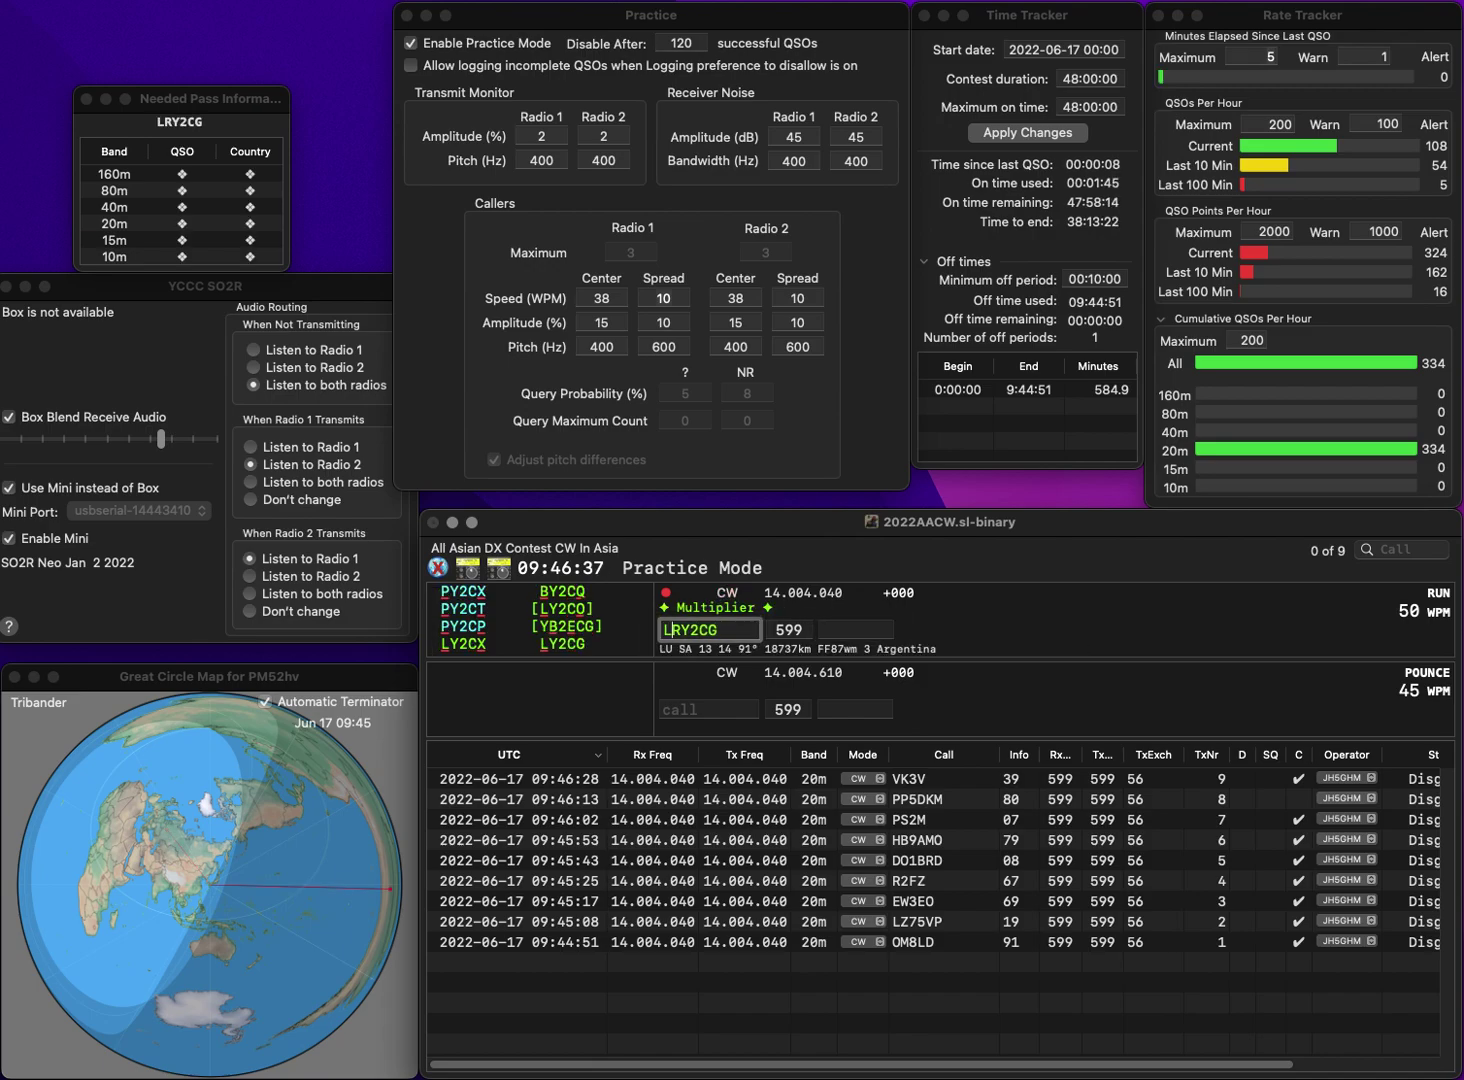
key(super+Left)
key(Delete)
text(L)
key(space)
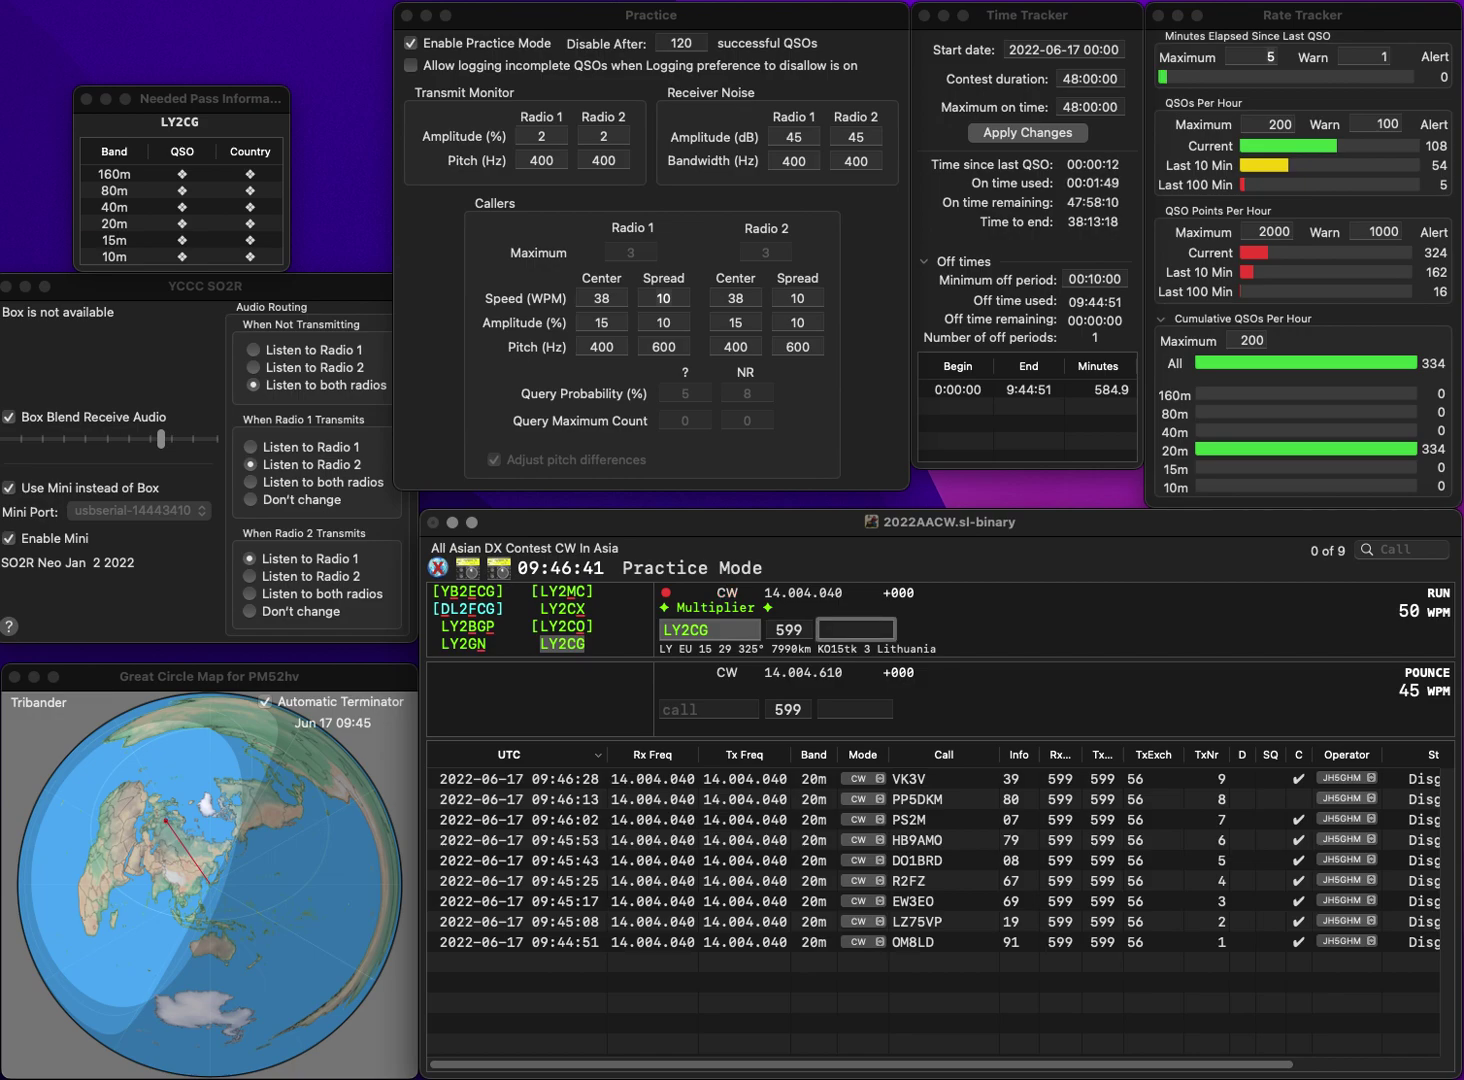
text(77)
key(Return)
text(G9)
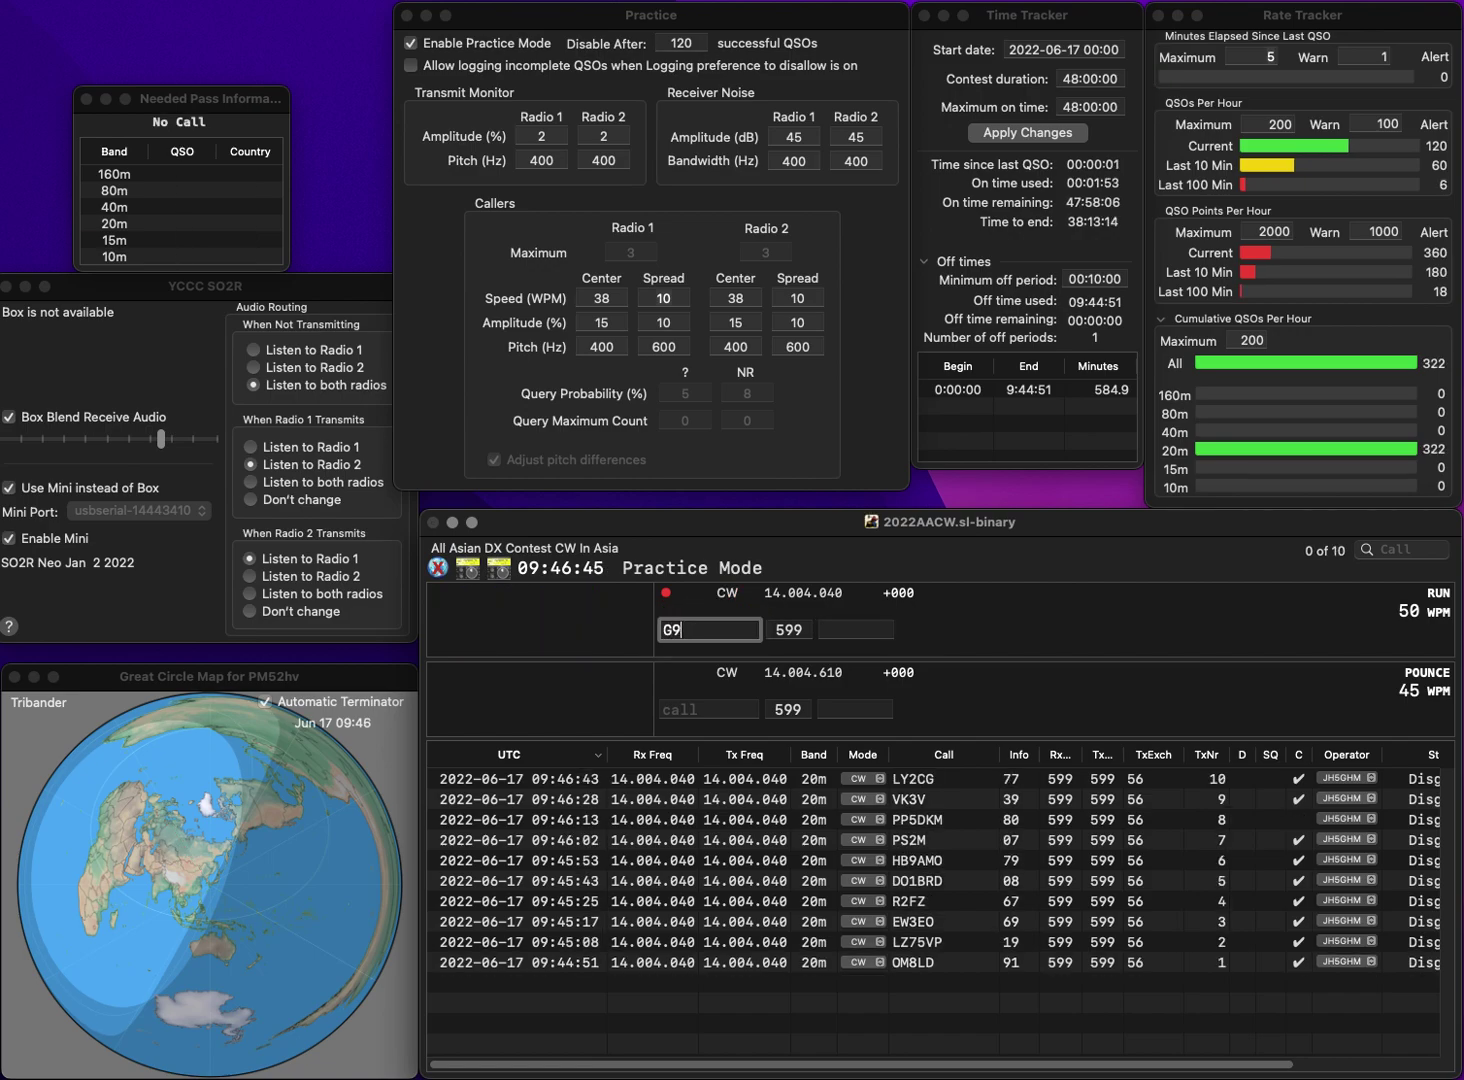
key(BackSpace)
text(7)
text(NUZ)
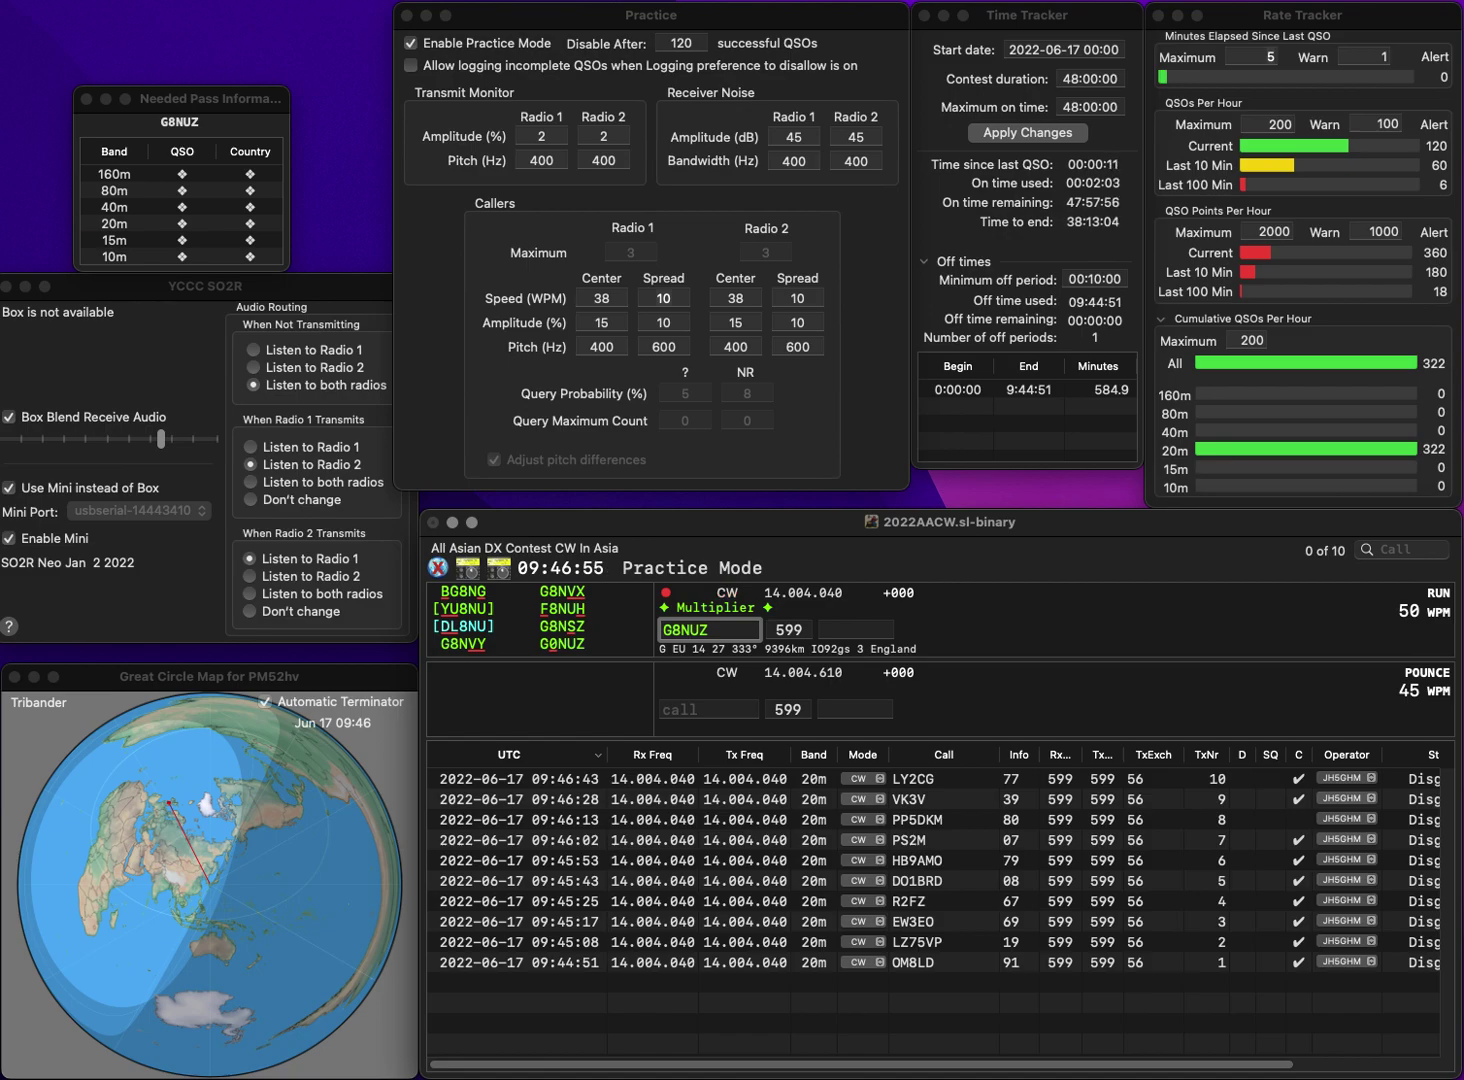
key(Delete)
text(S)
key(Return)
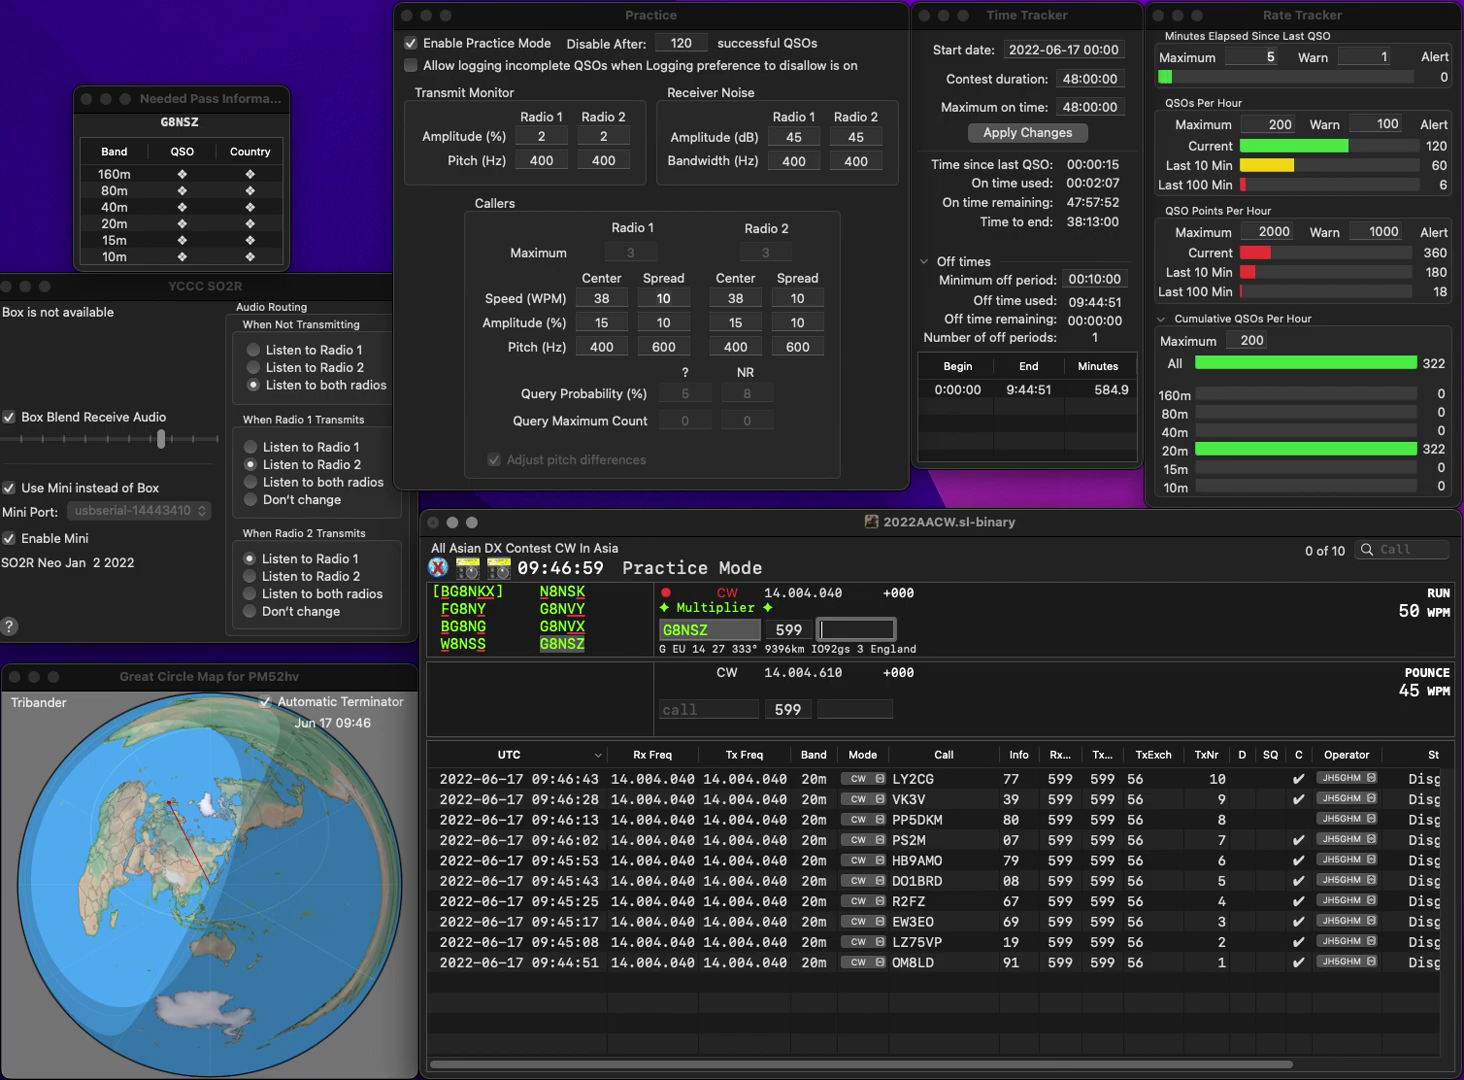
text(23)
key(Return)
text(AG4)
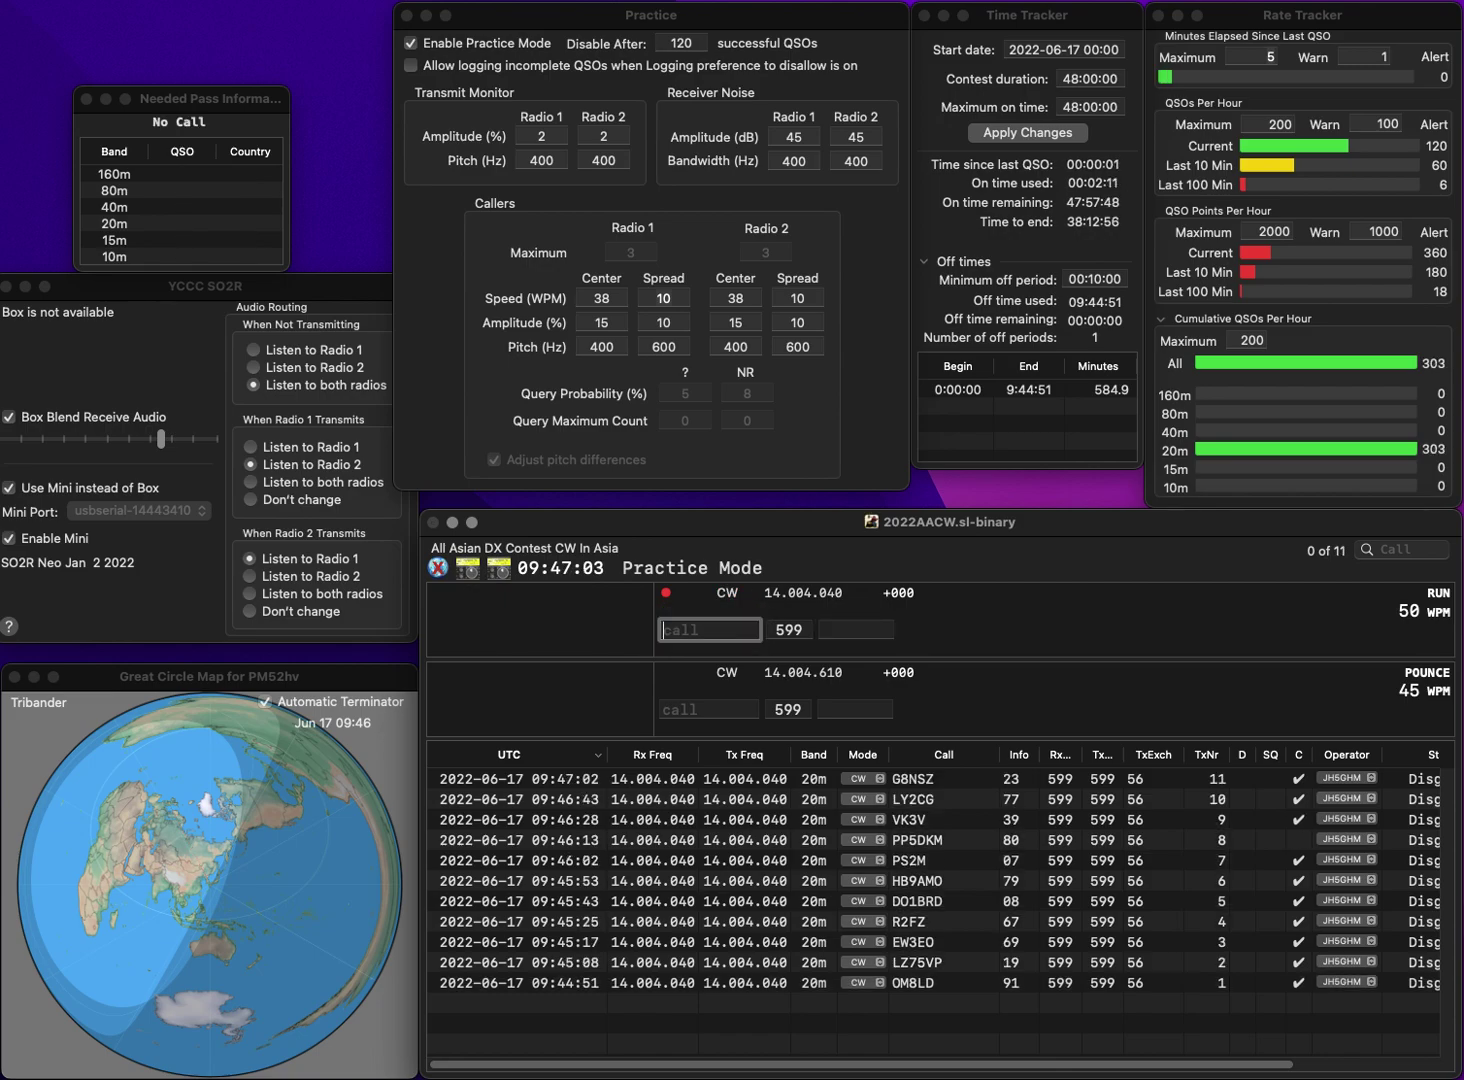
text(YL)
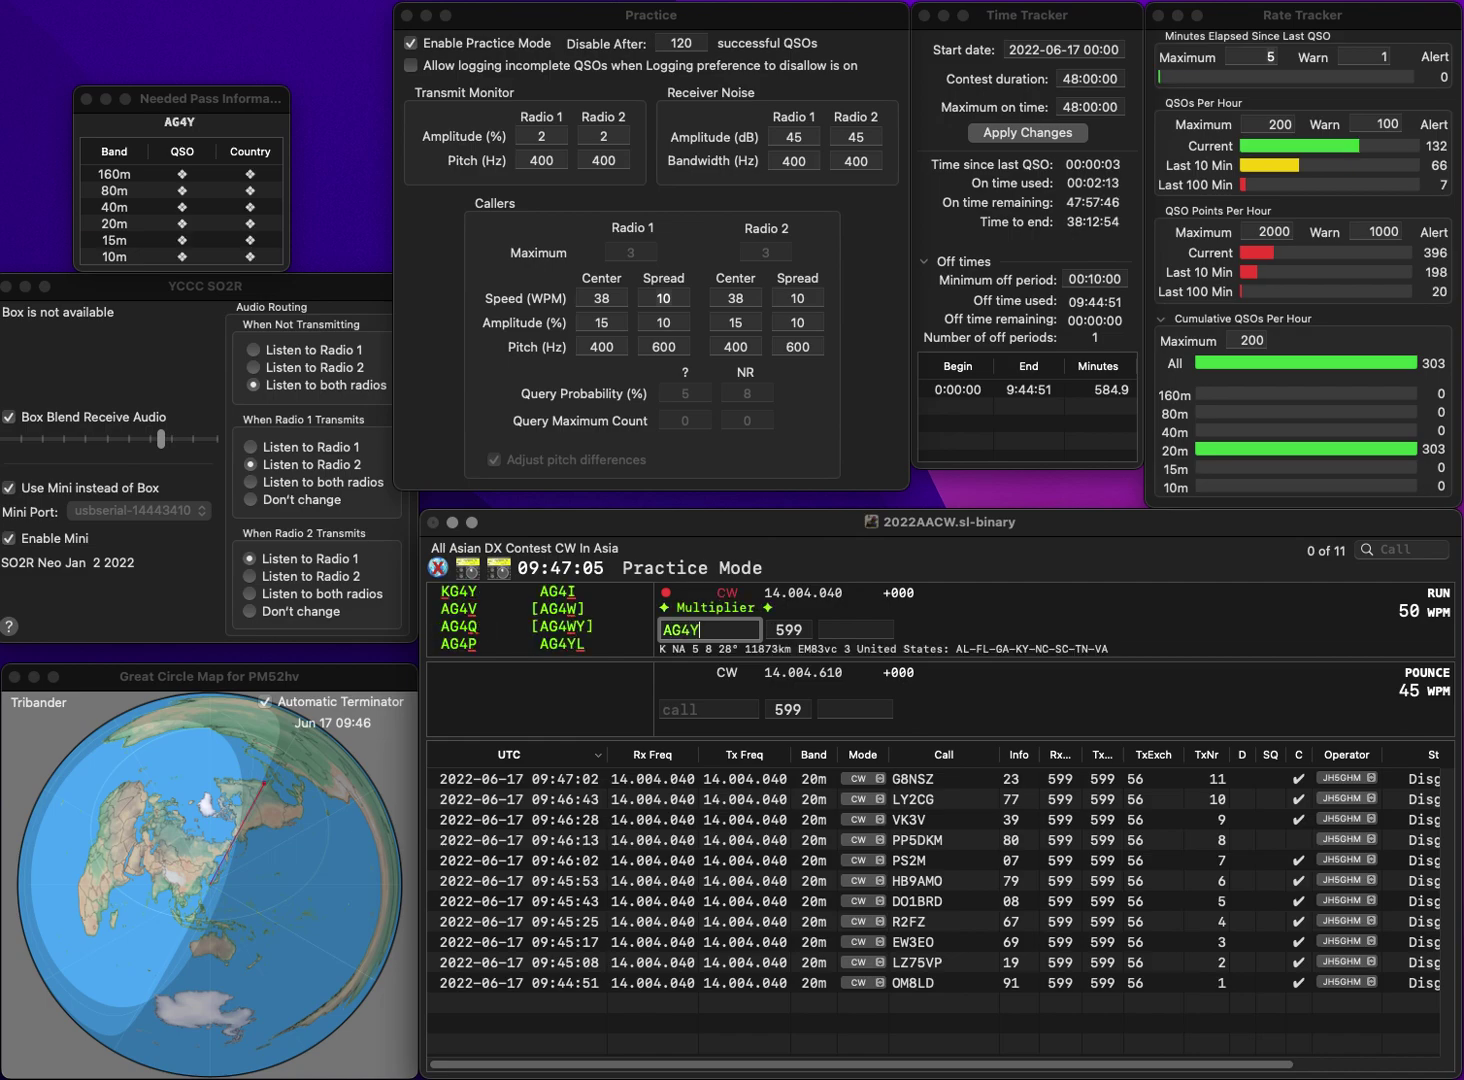
key(space)
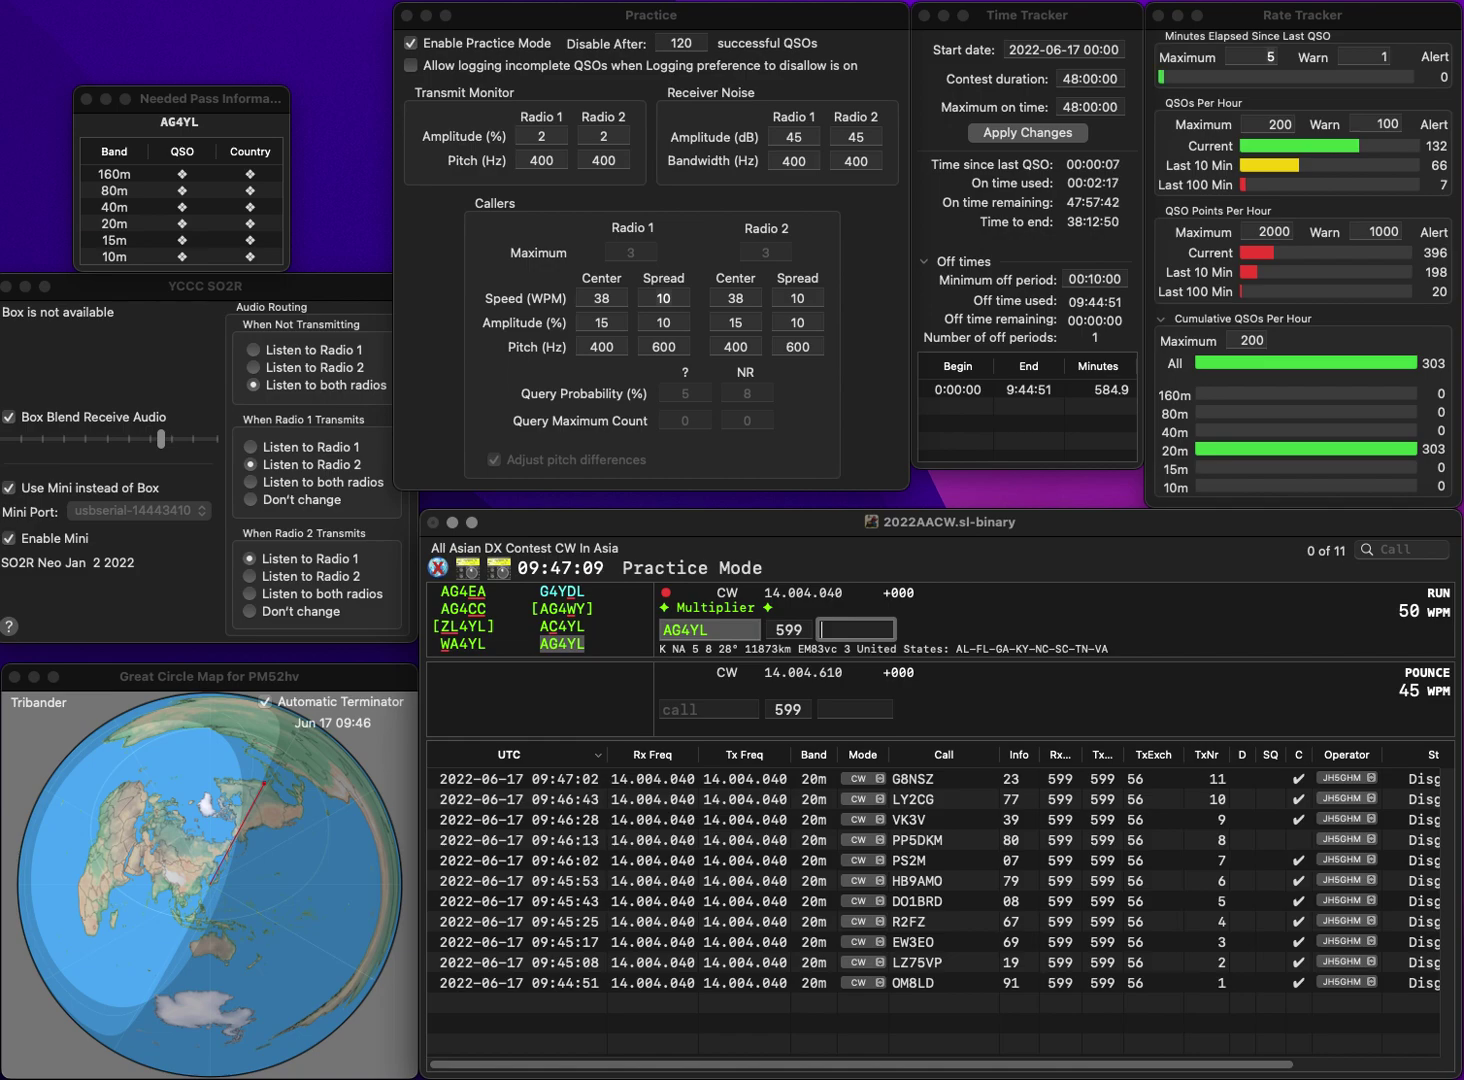
text(71)
key(Return)
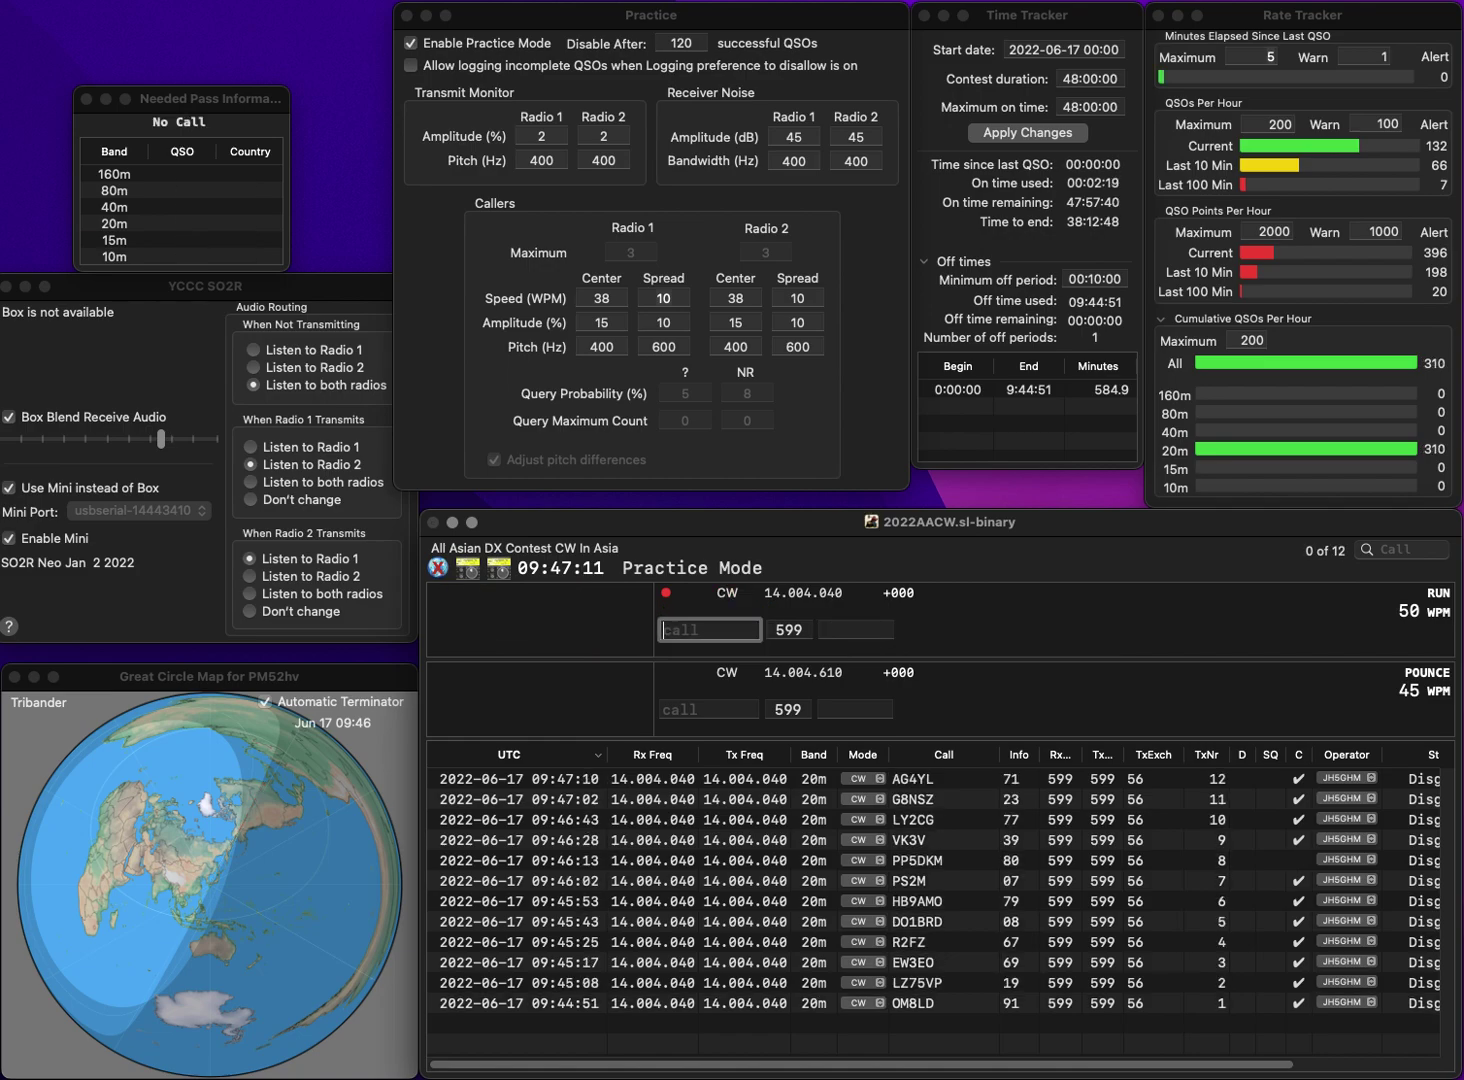
- Log a contact on the run radio with call SQ8F, report 599 and received exchange 53
text(SQ8F)
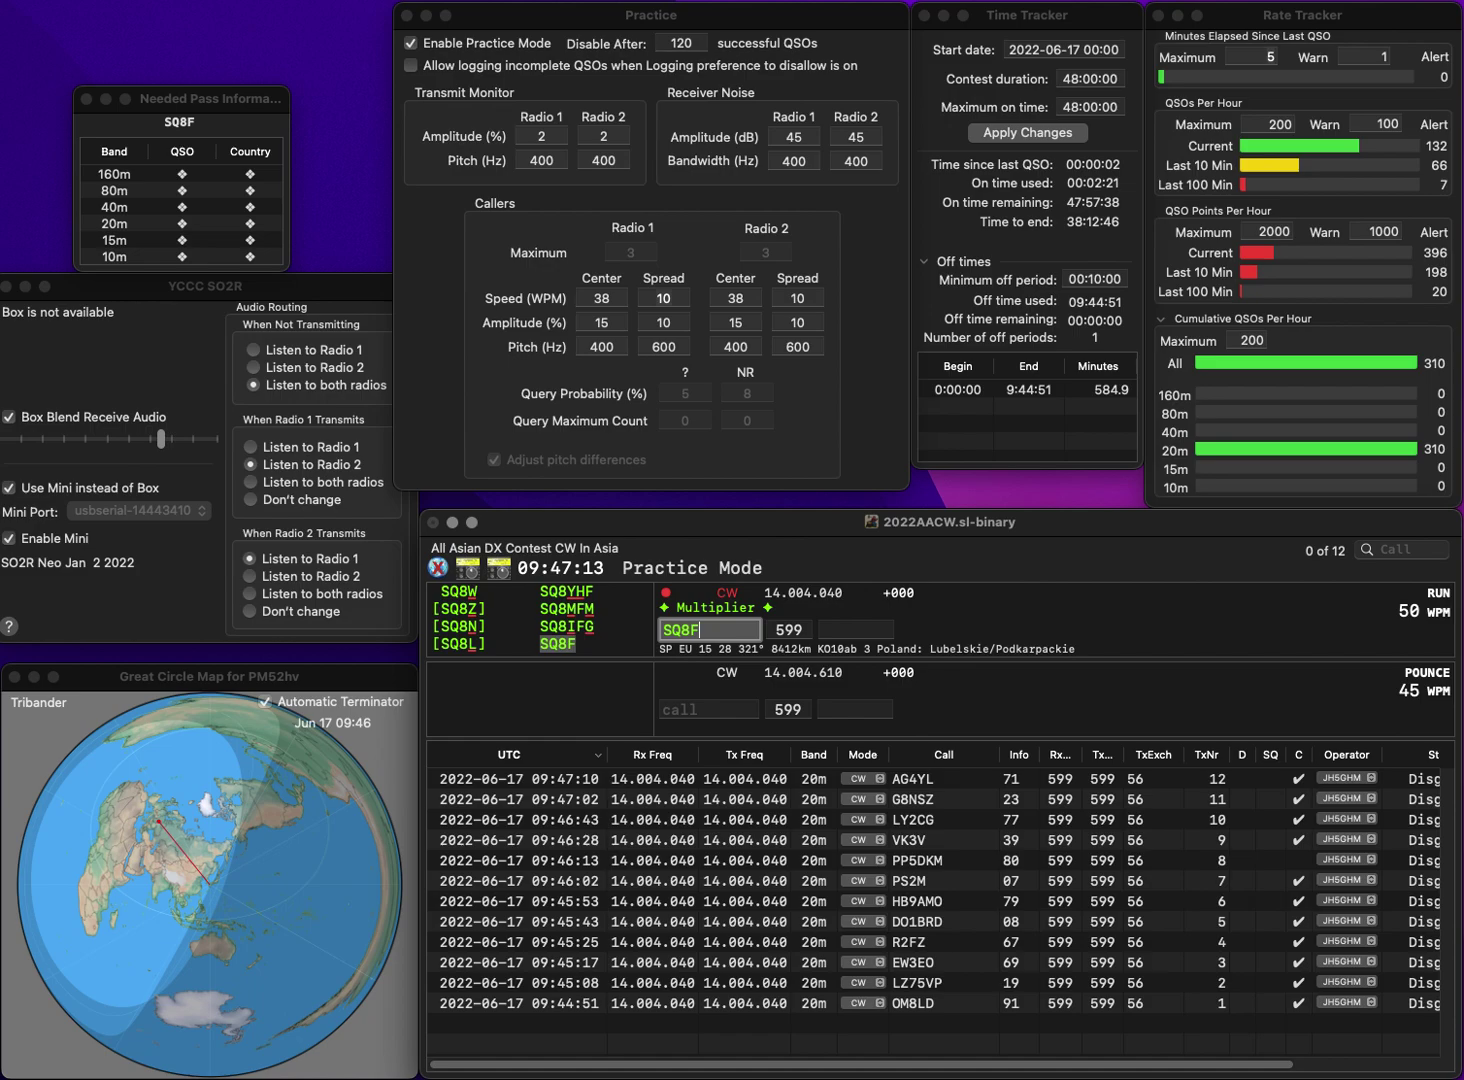
key(Return)
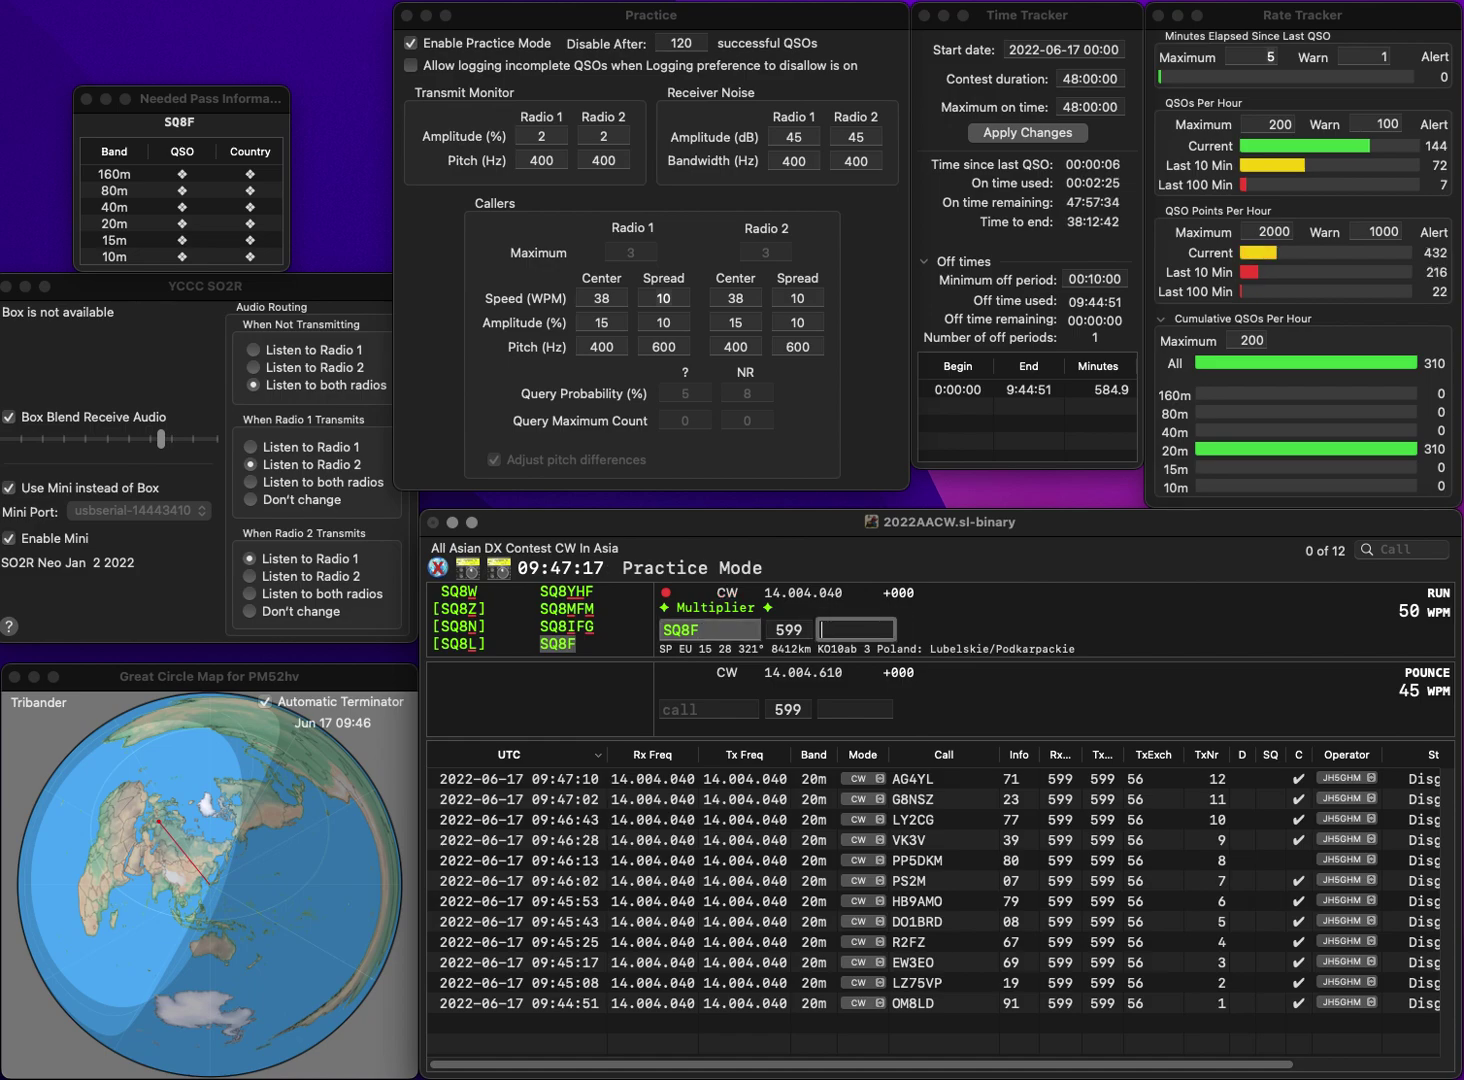
text(3)
key(Return)
- Log a contact on the run radio with call WS6Y, report 599 and received exchange 99
text(WS6Y)
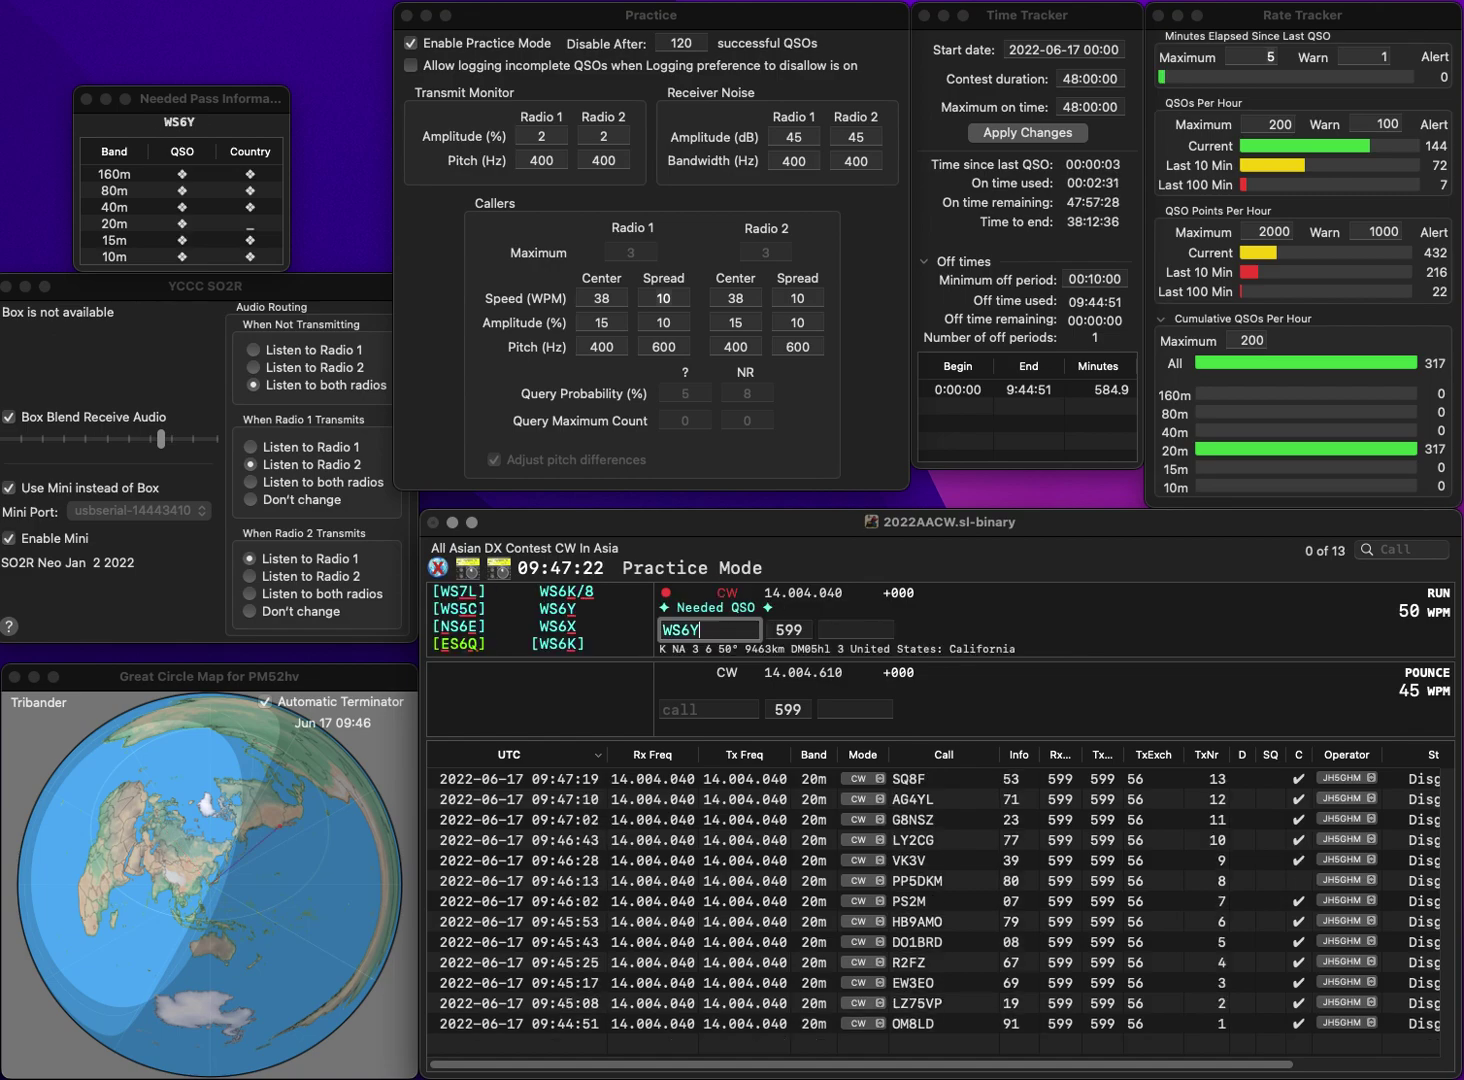
key(Return)
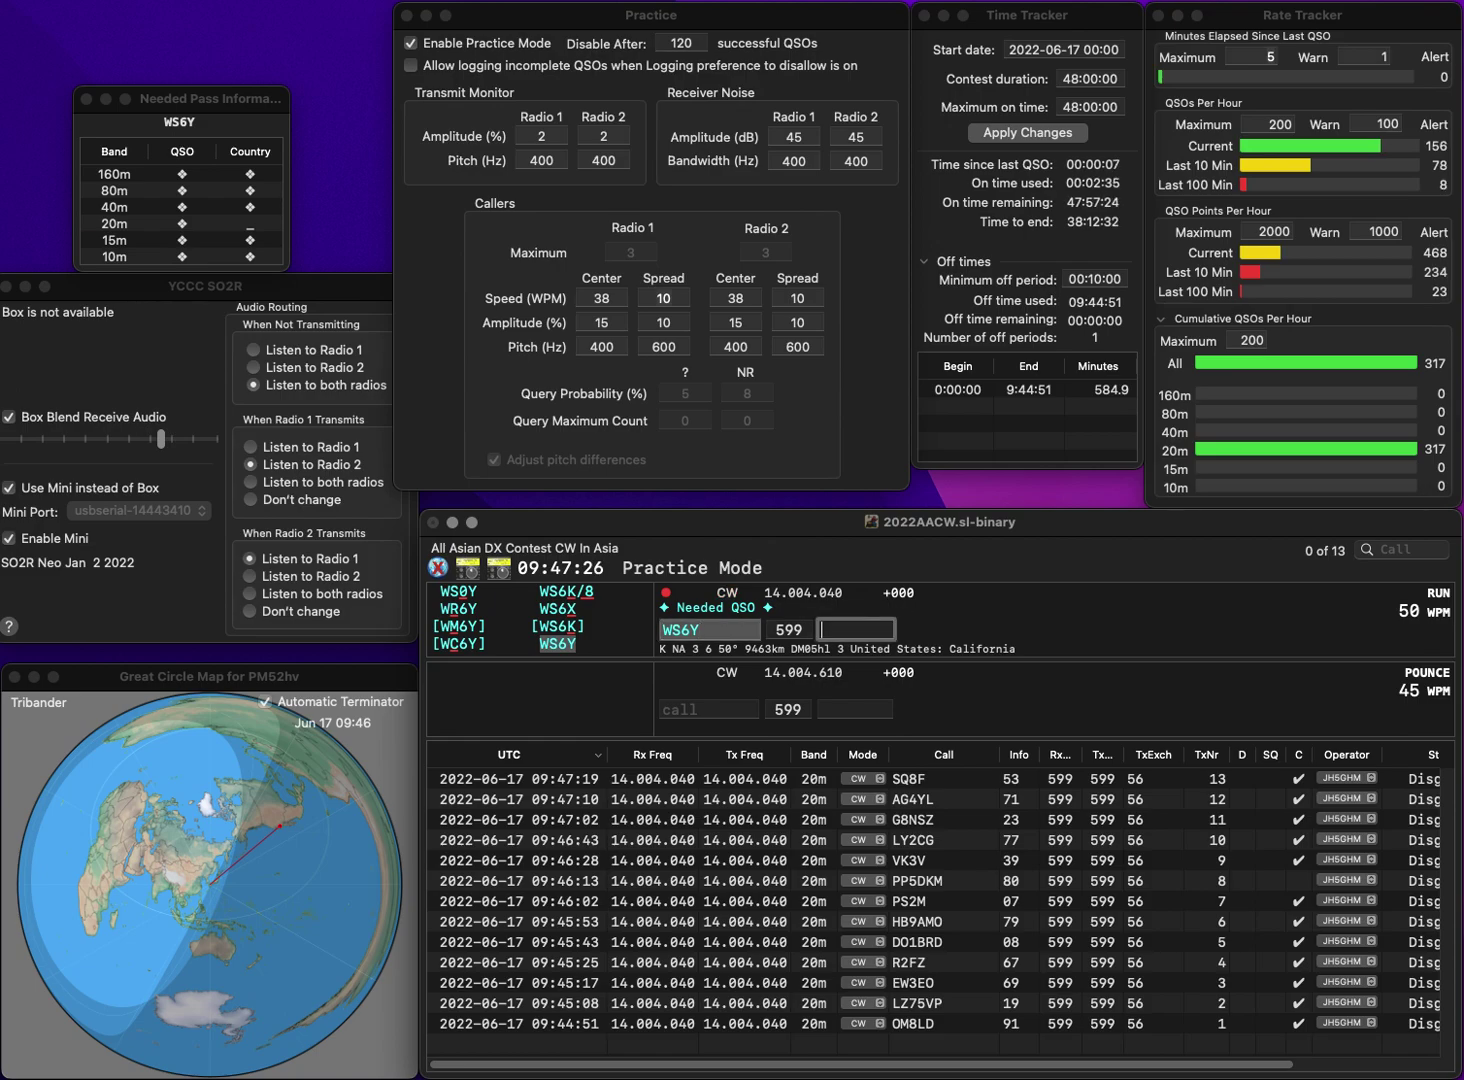
text(99)
key(Return)
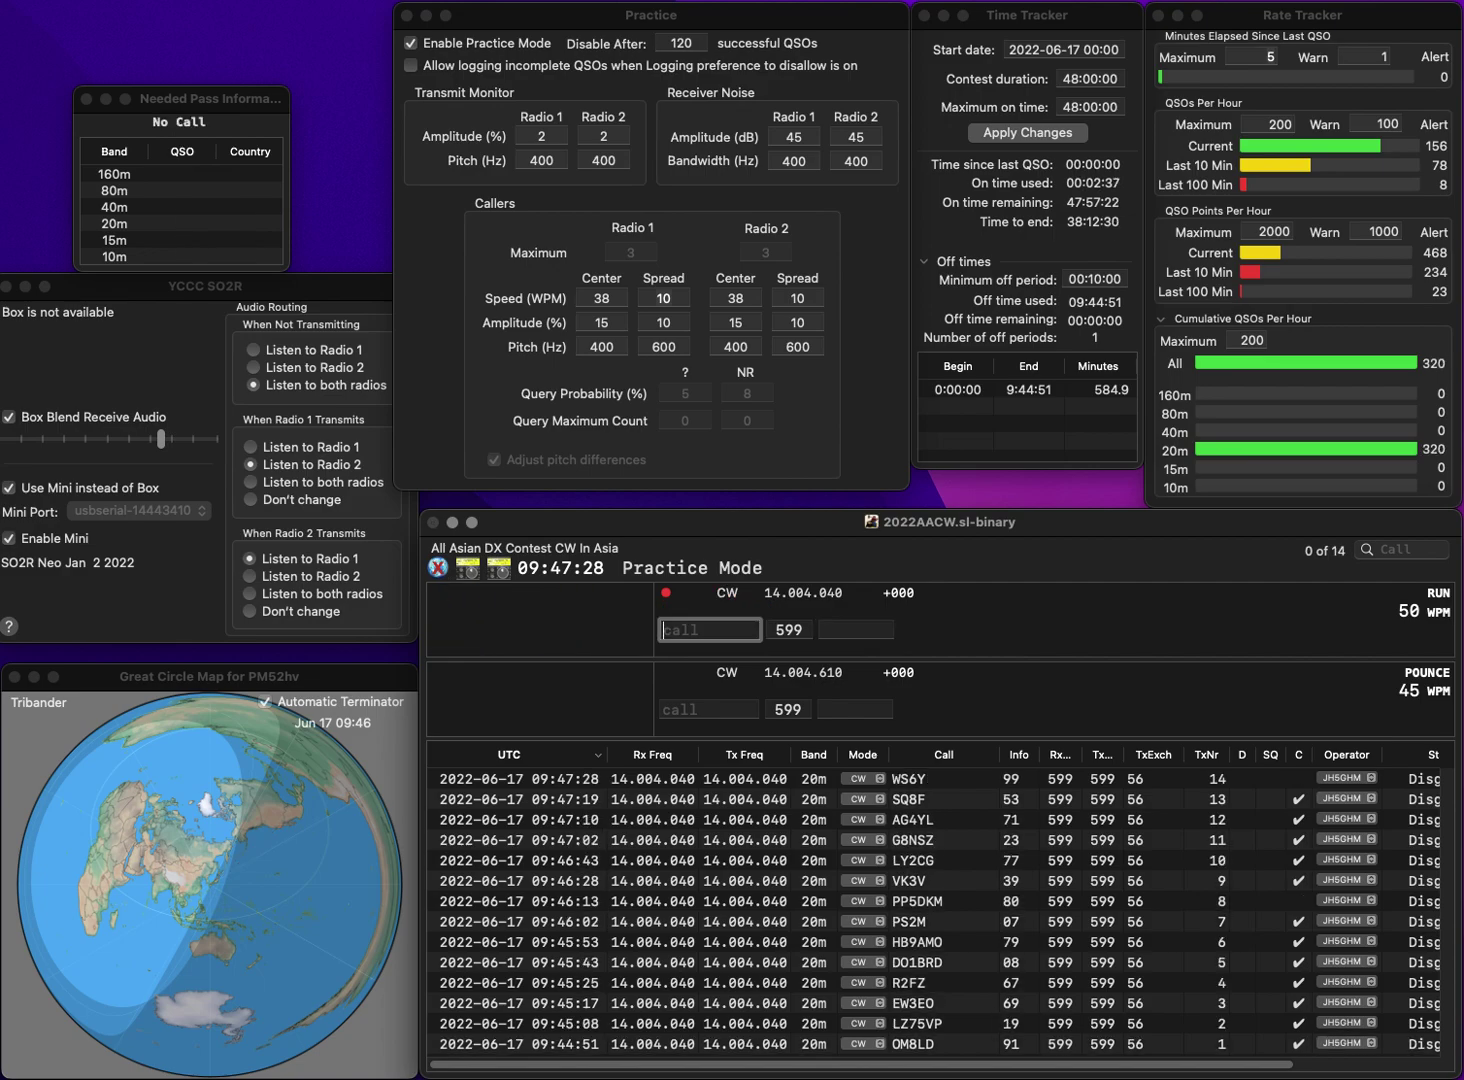
text(WB6)
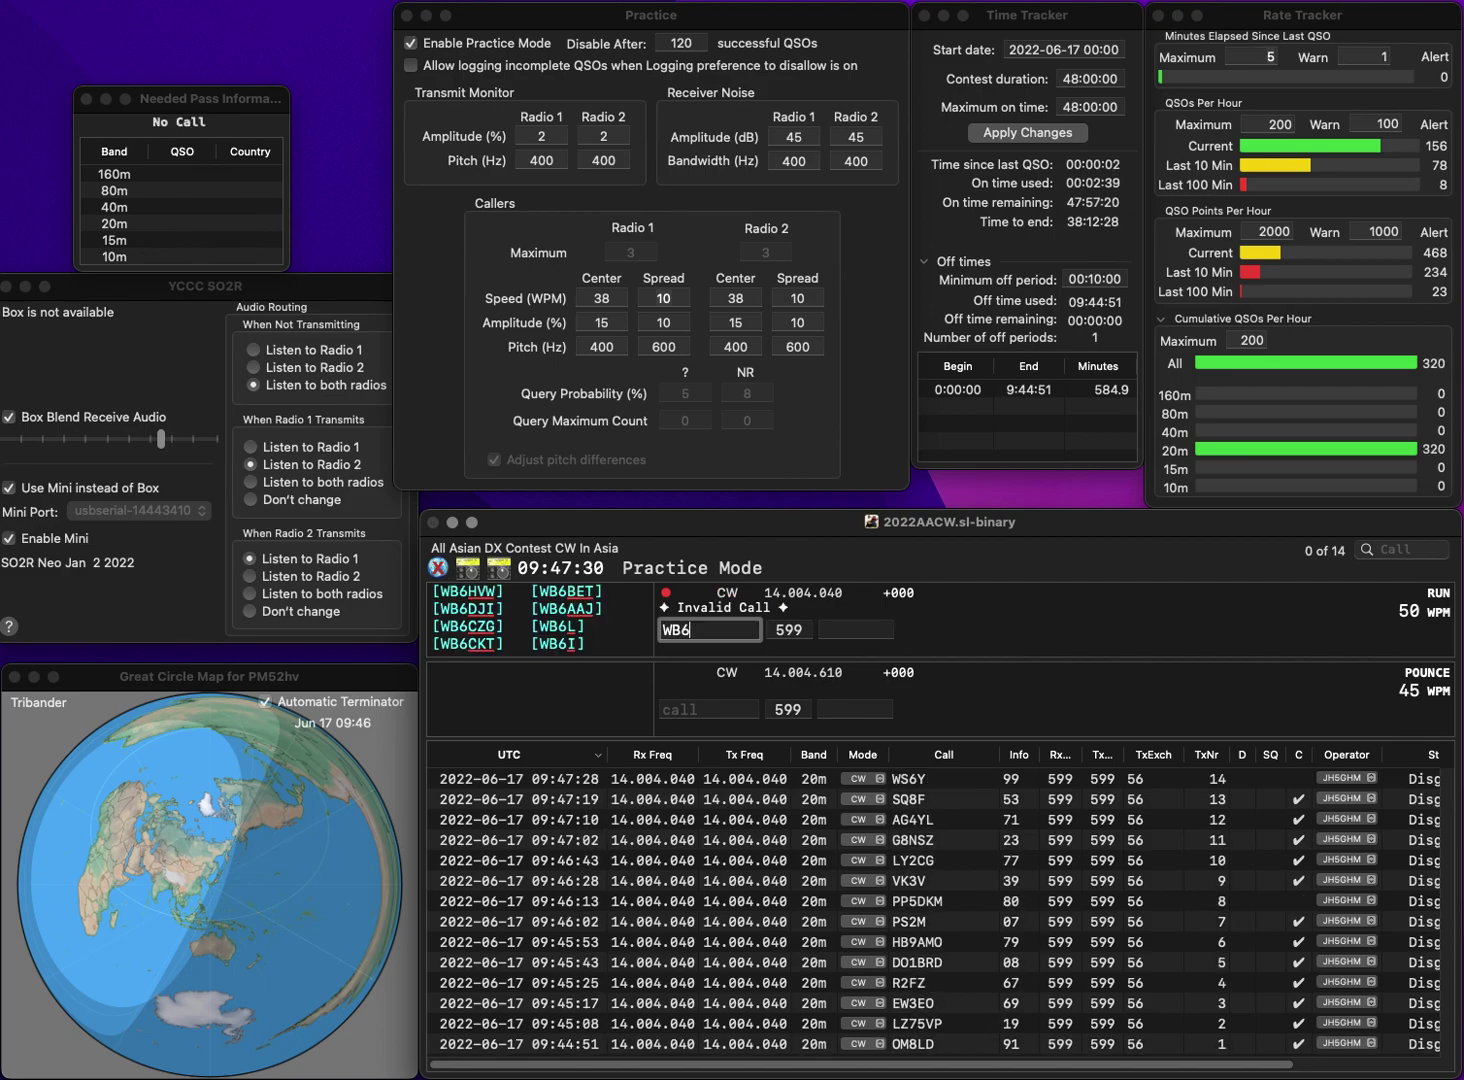
text(HVW)
key(Return)
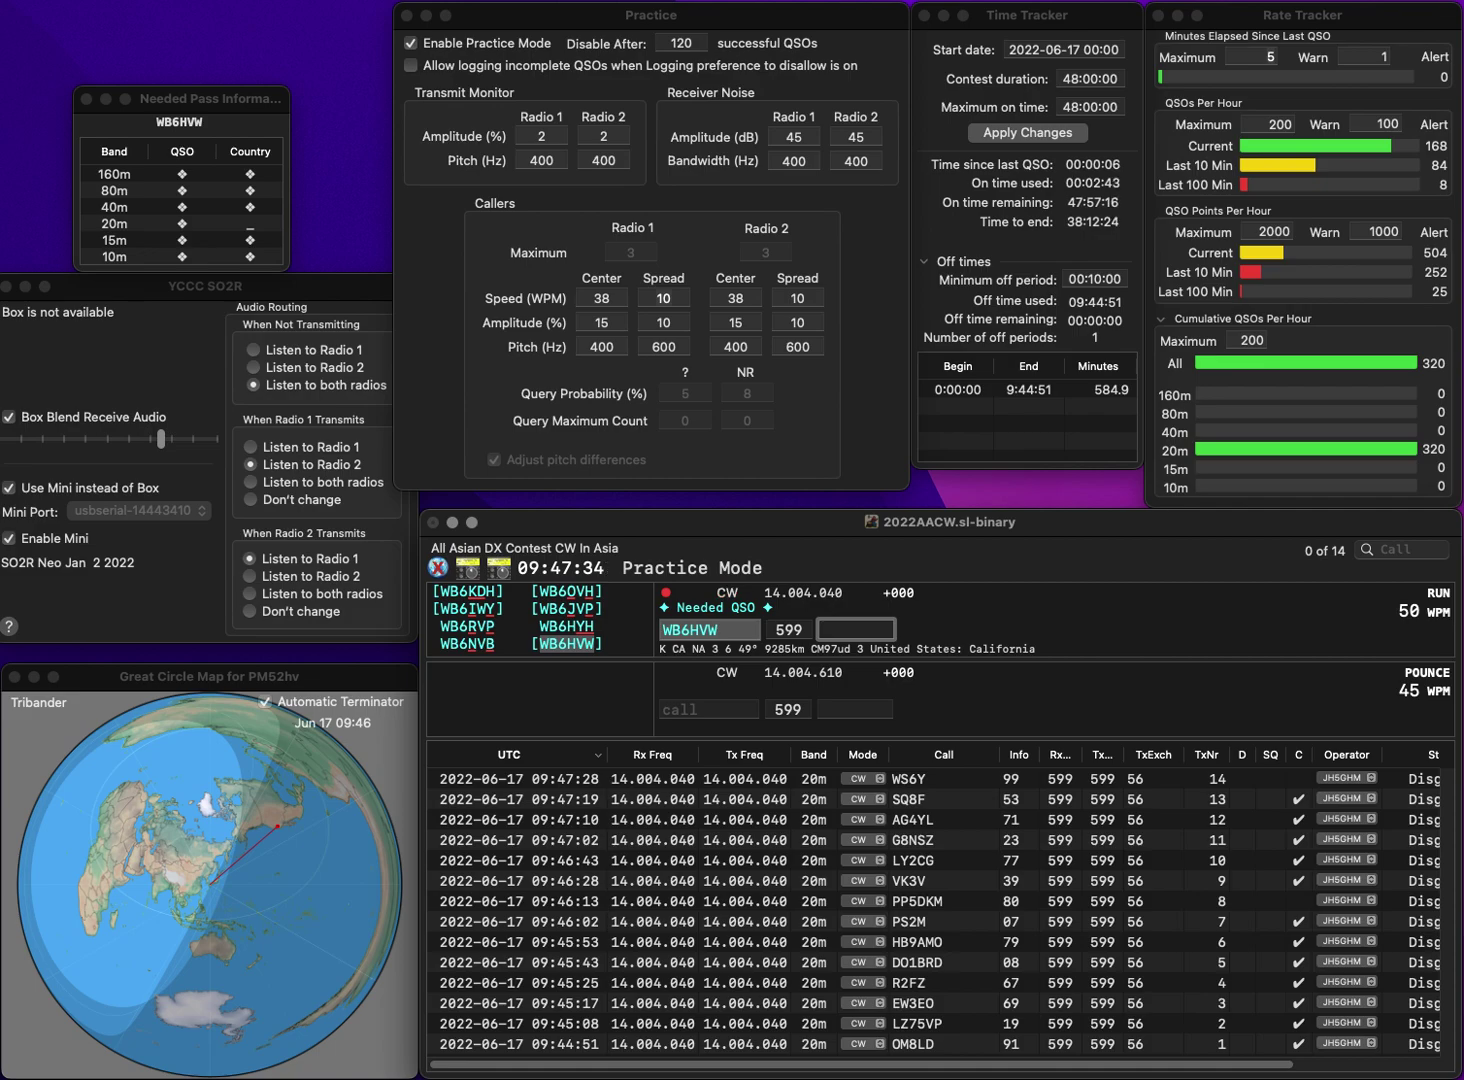
text(28)
key(Return)
- Enter the partial call MI8, correct it to MI7DKR, and log the contact with received exchange 06
text(MI8)
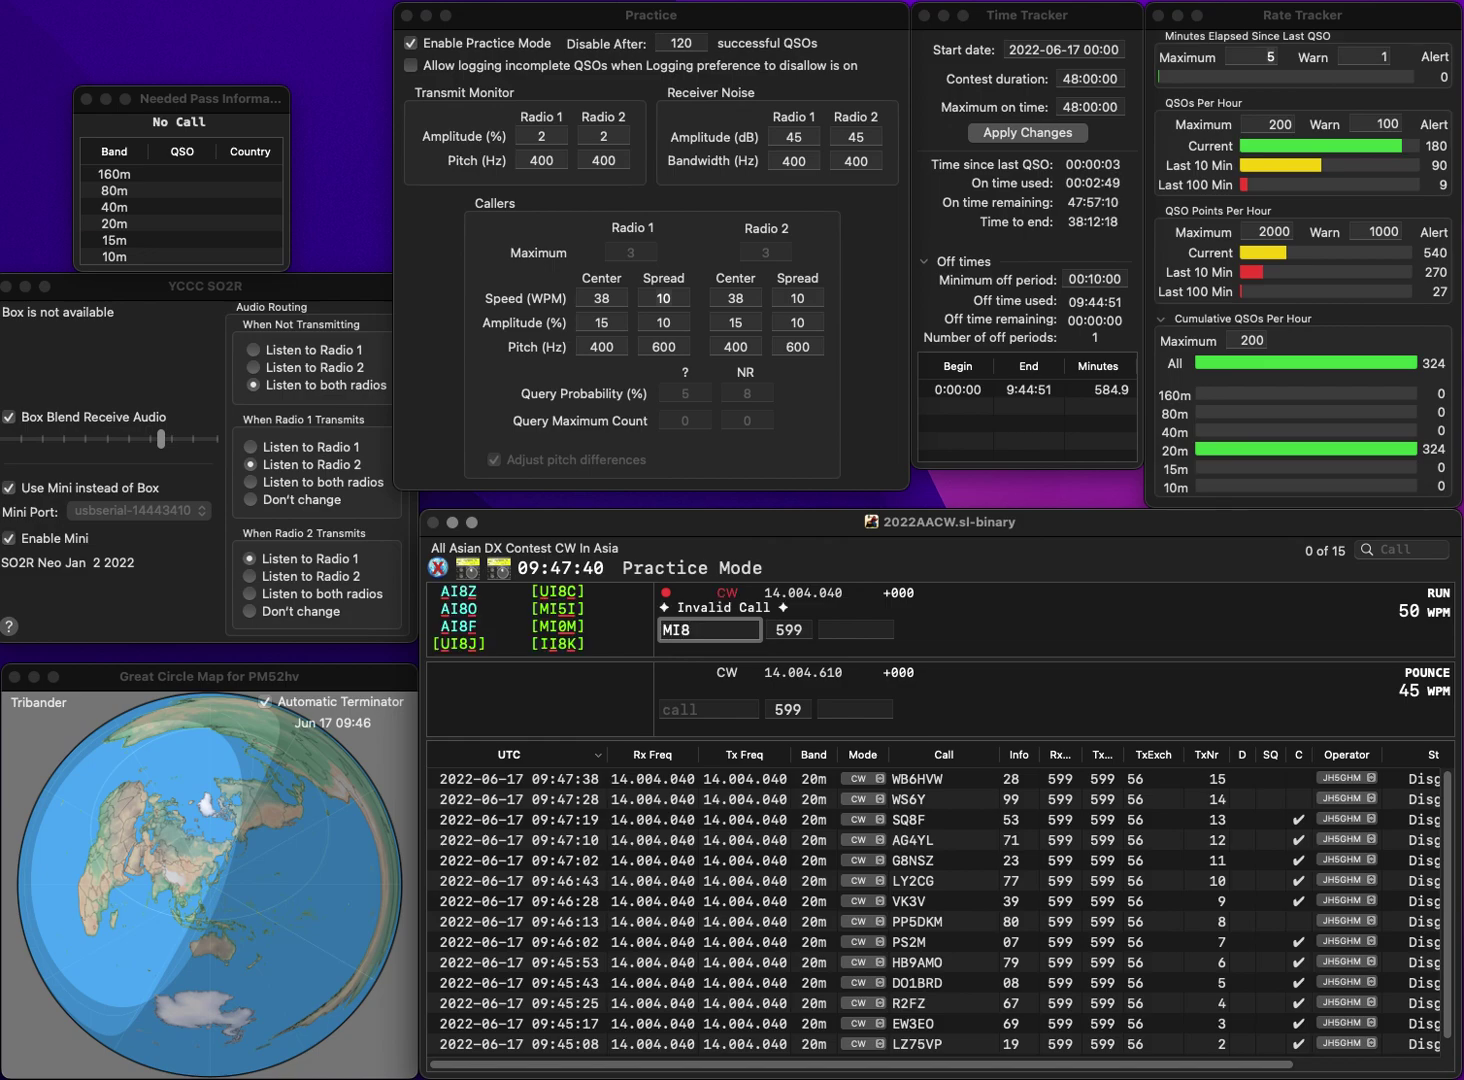
key(BackSpace)
text(7DKR)
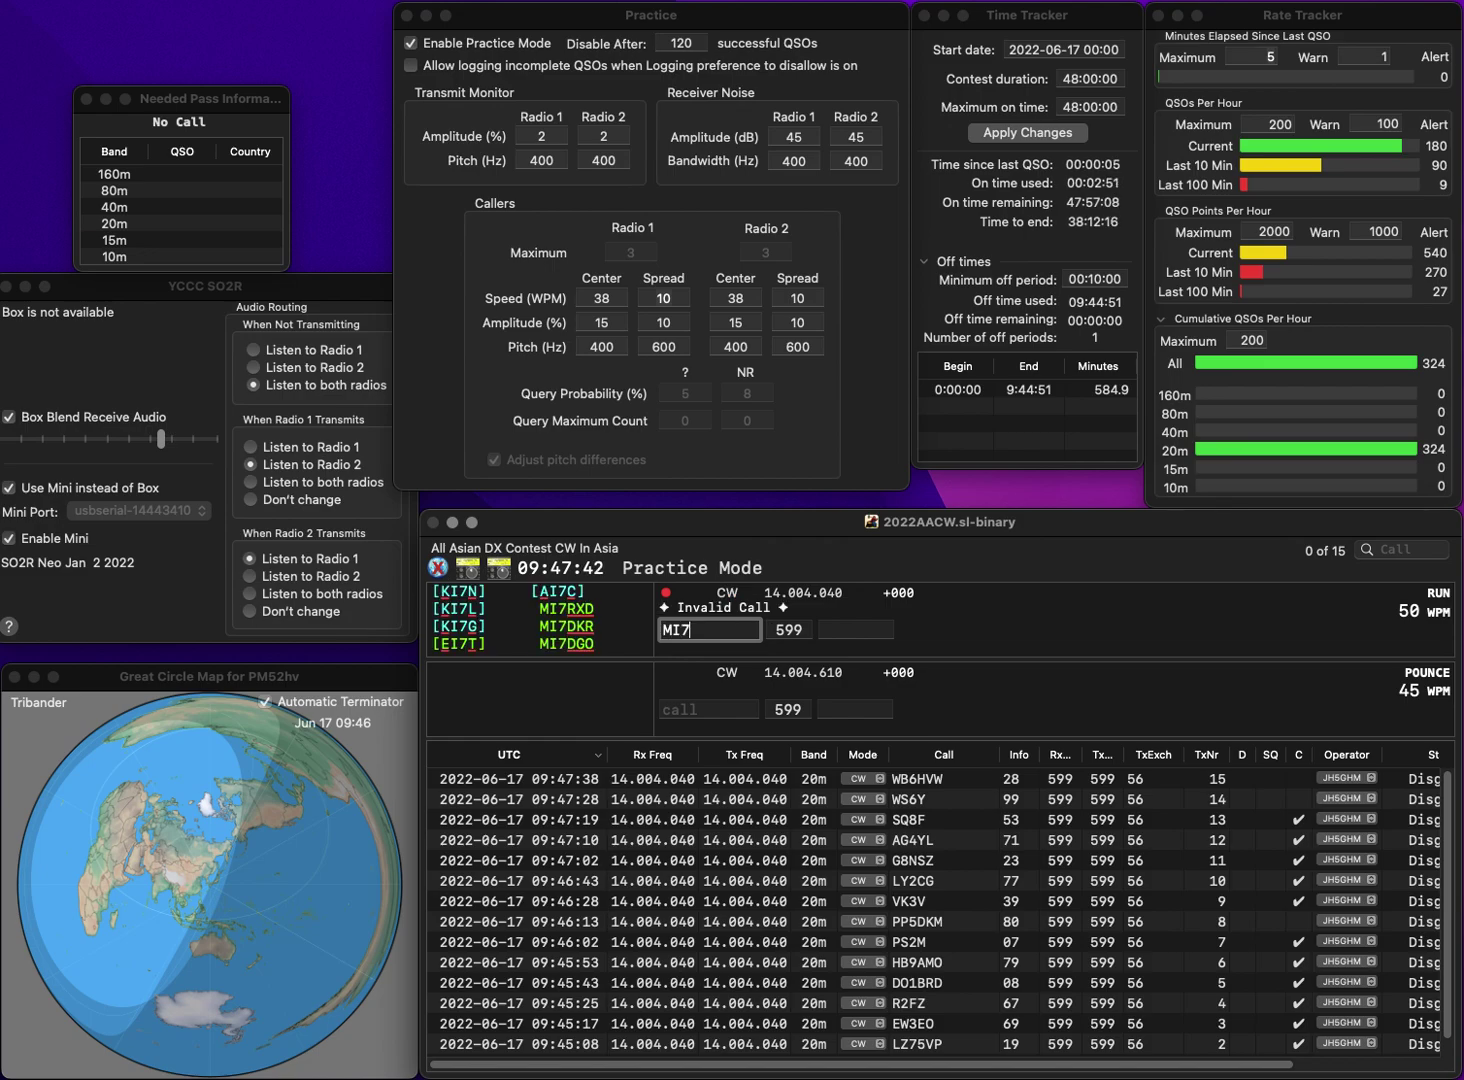
key(Tab)
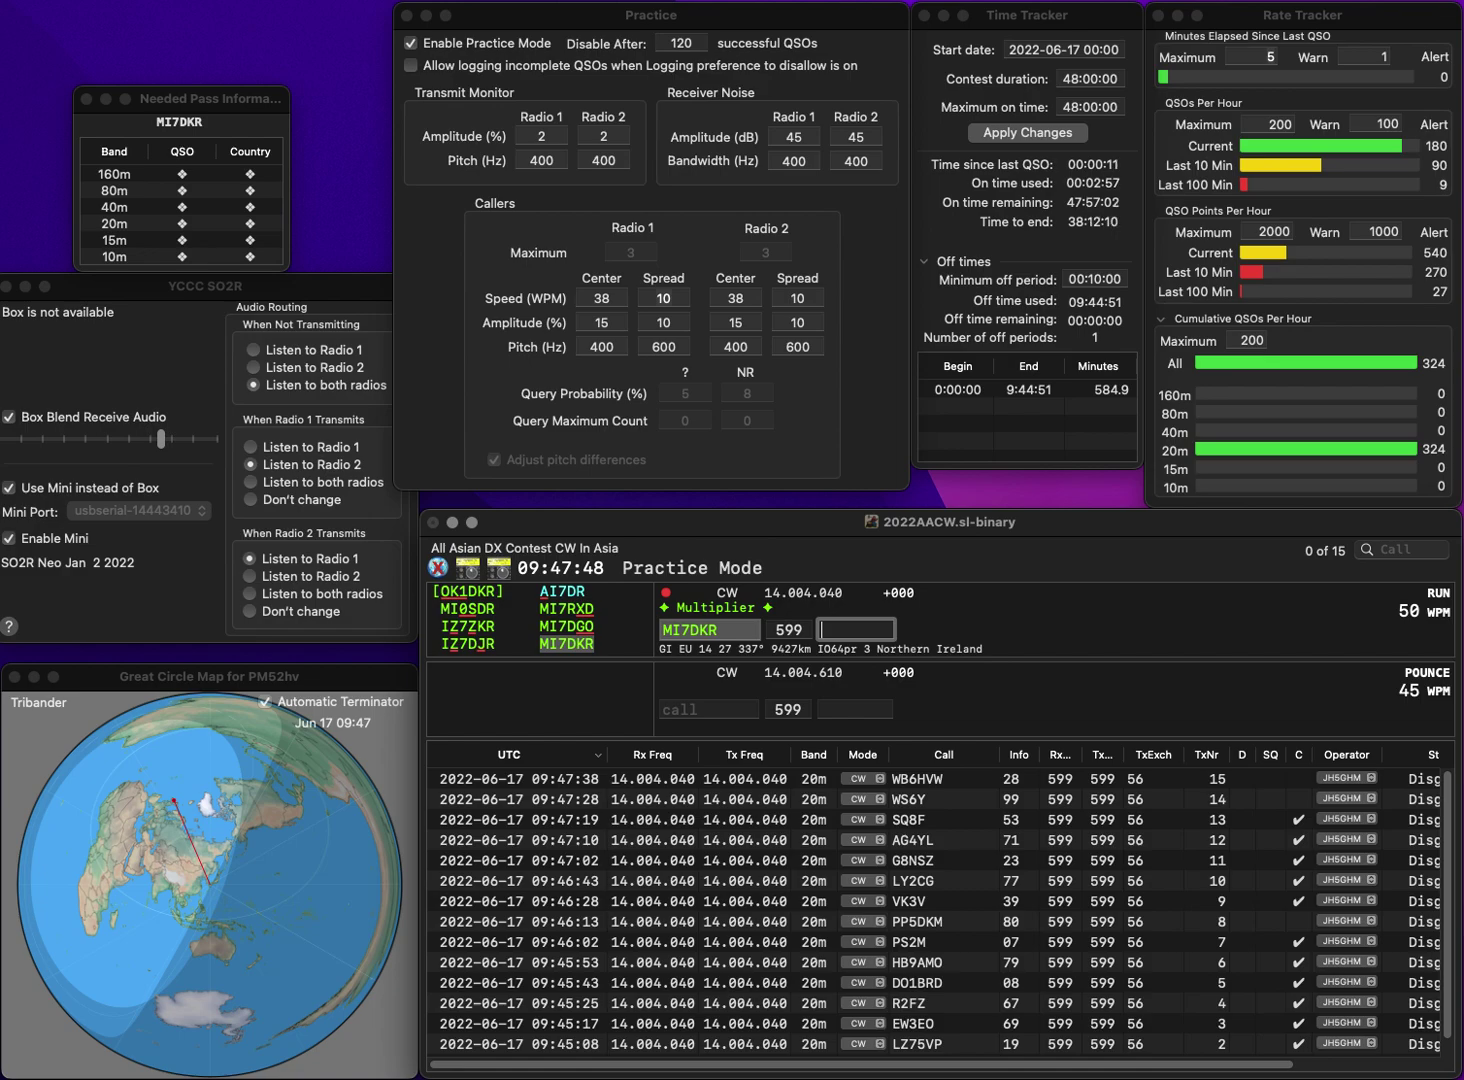
text(06)
key(Return)
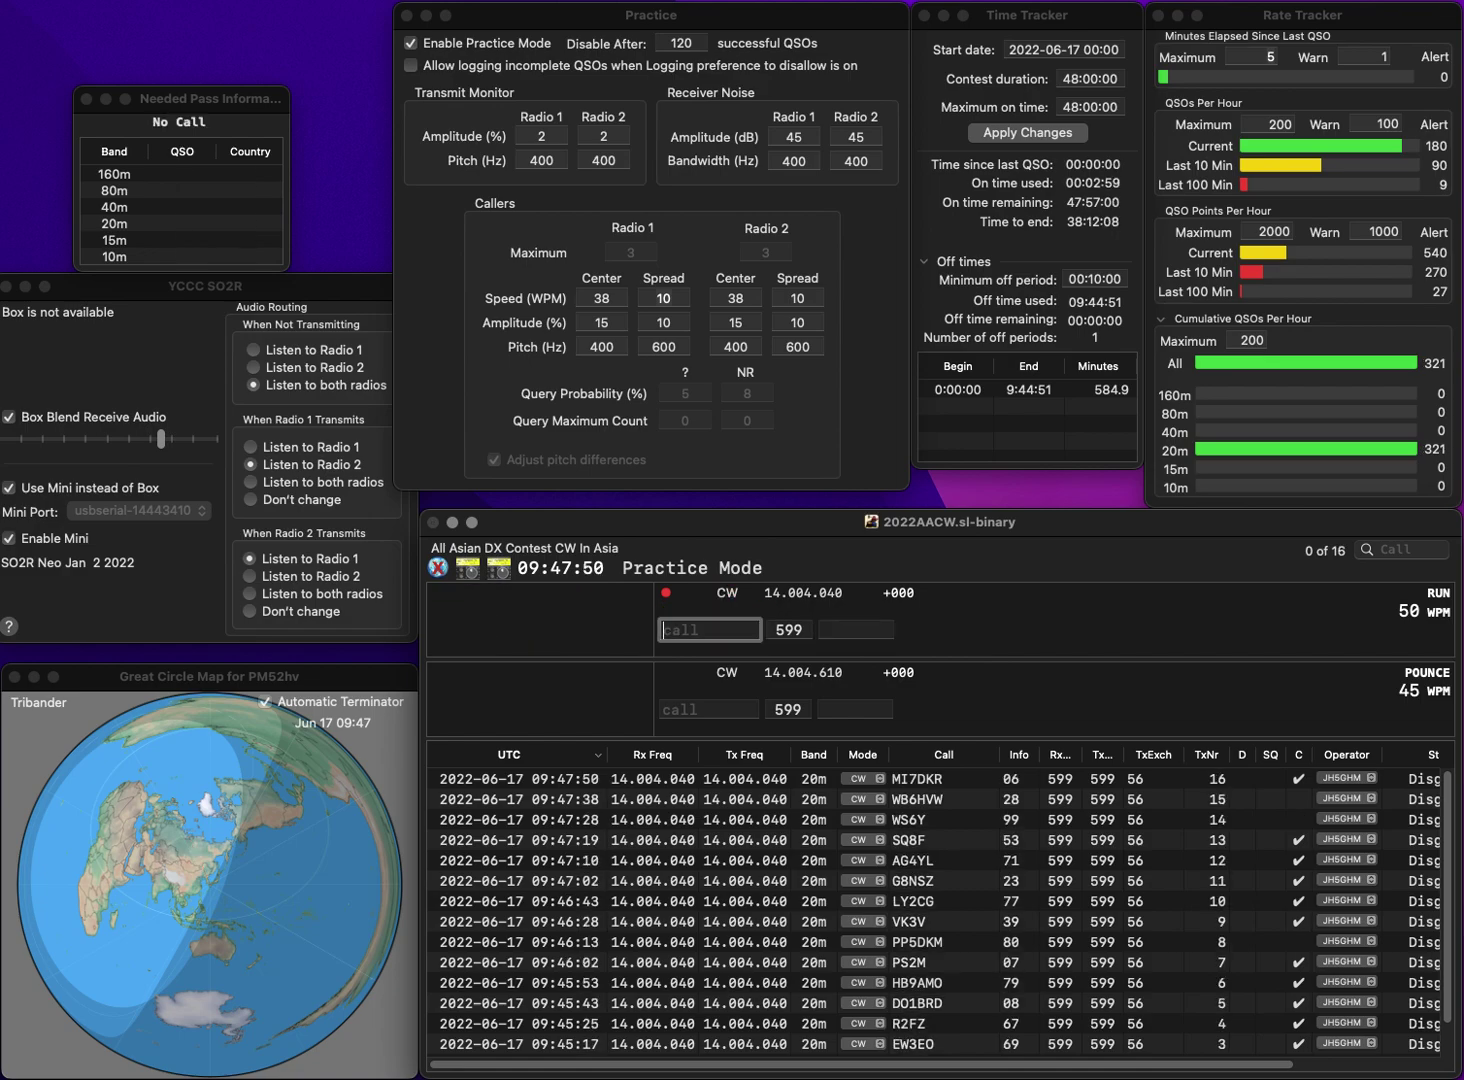
text(LZ1SA)
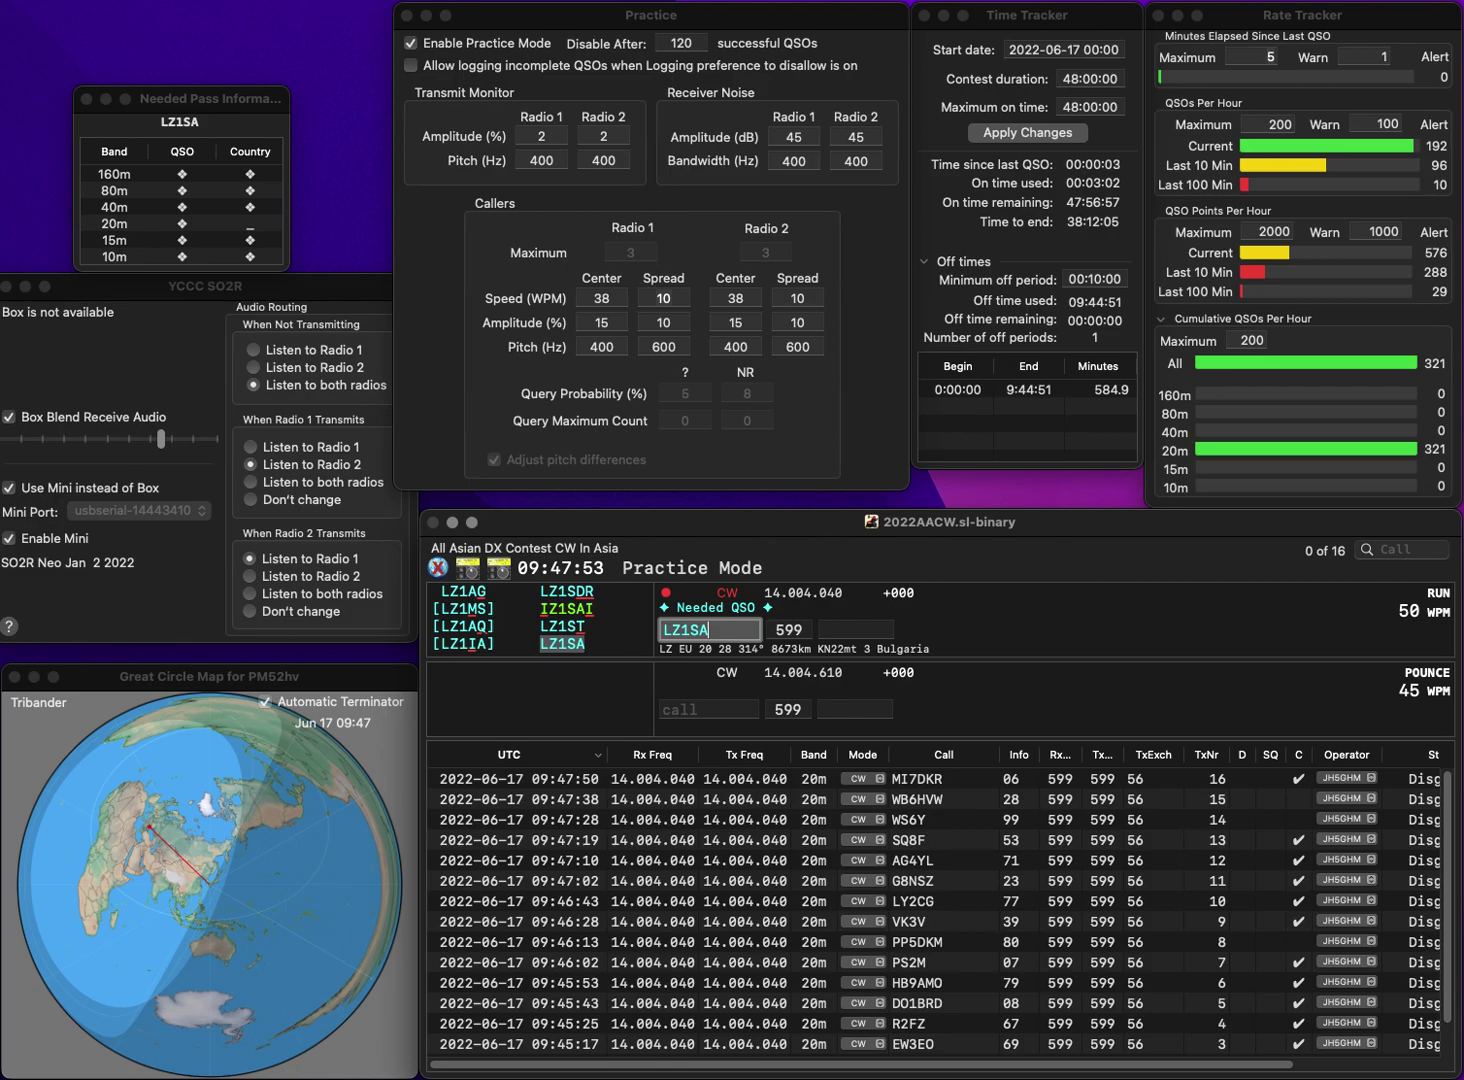
key(Return)
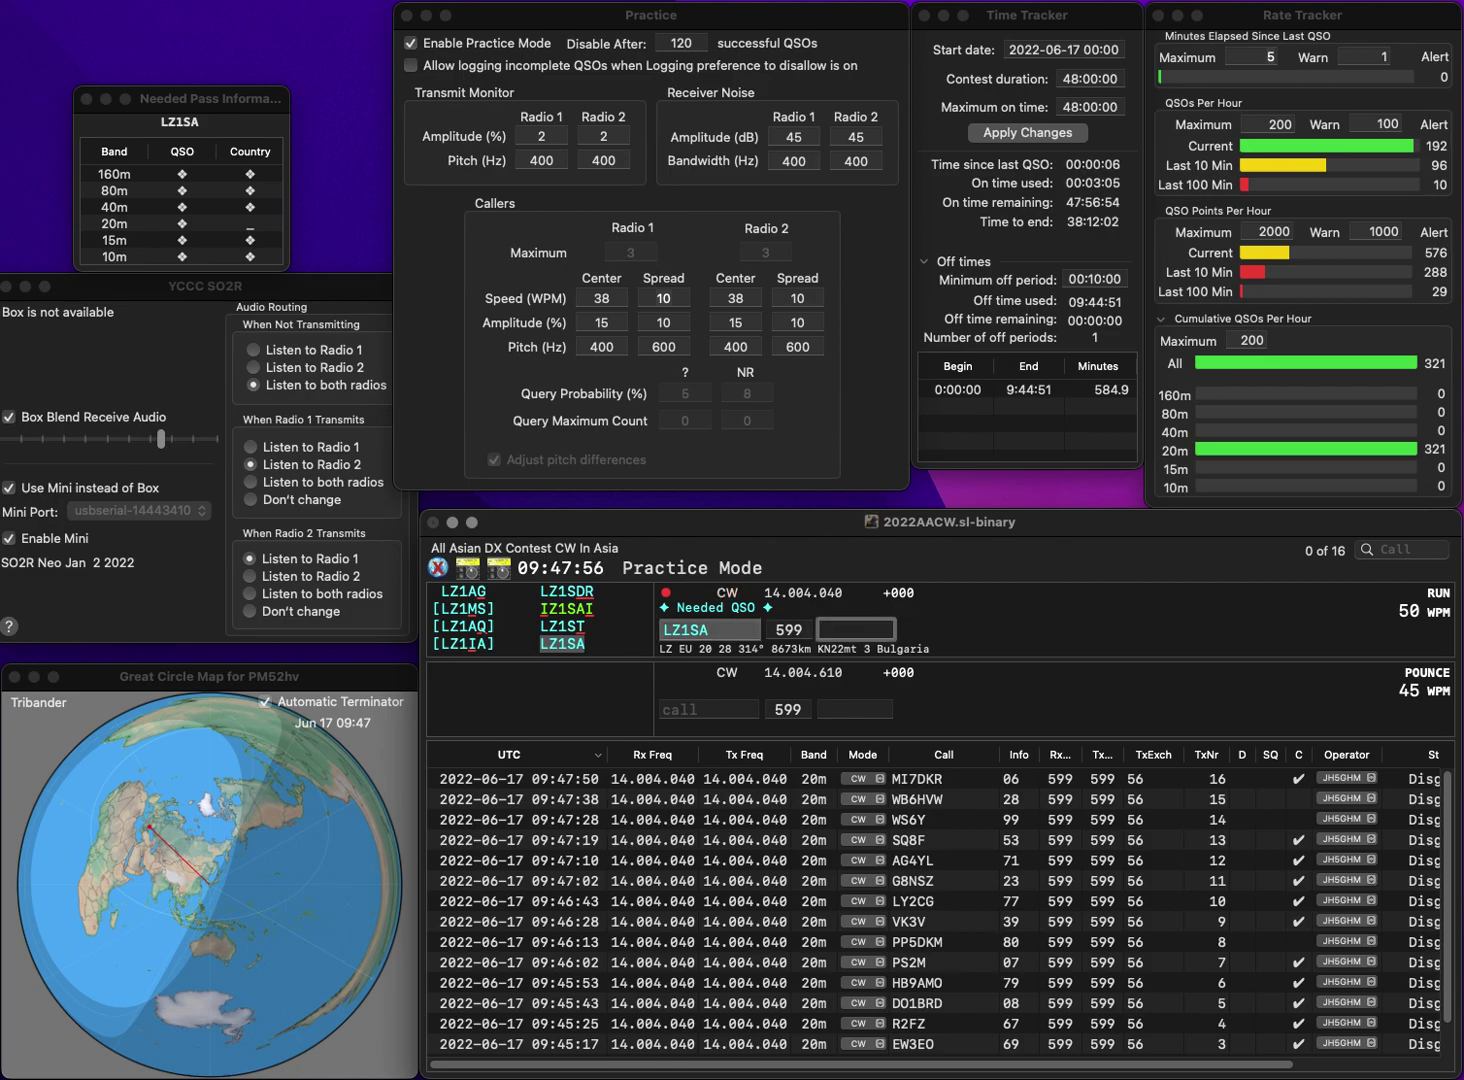
text(78)
key(Return)
text(G4FPH)
key(Return)
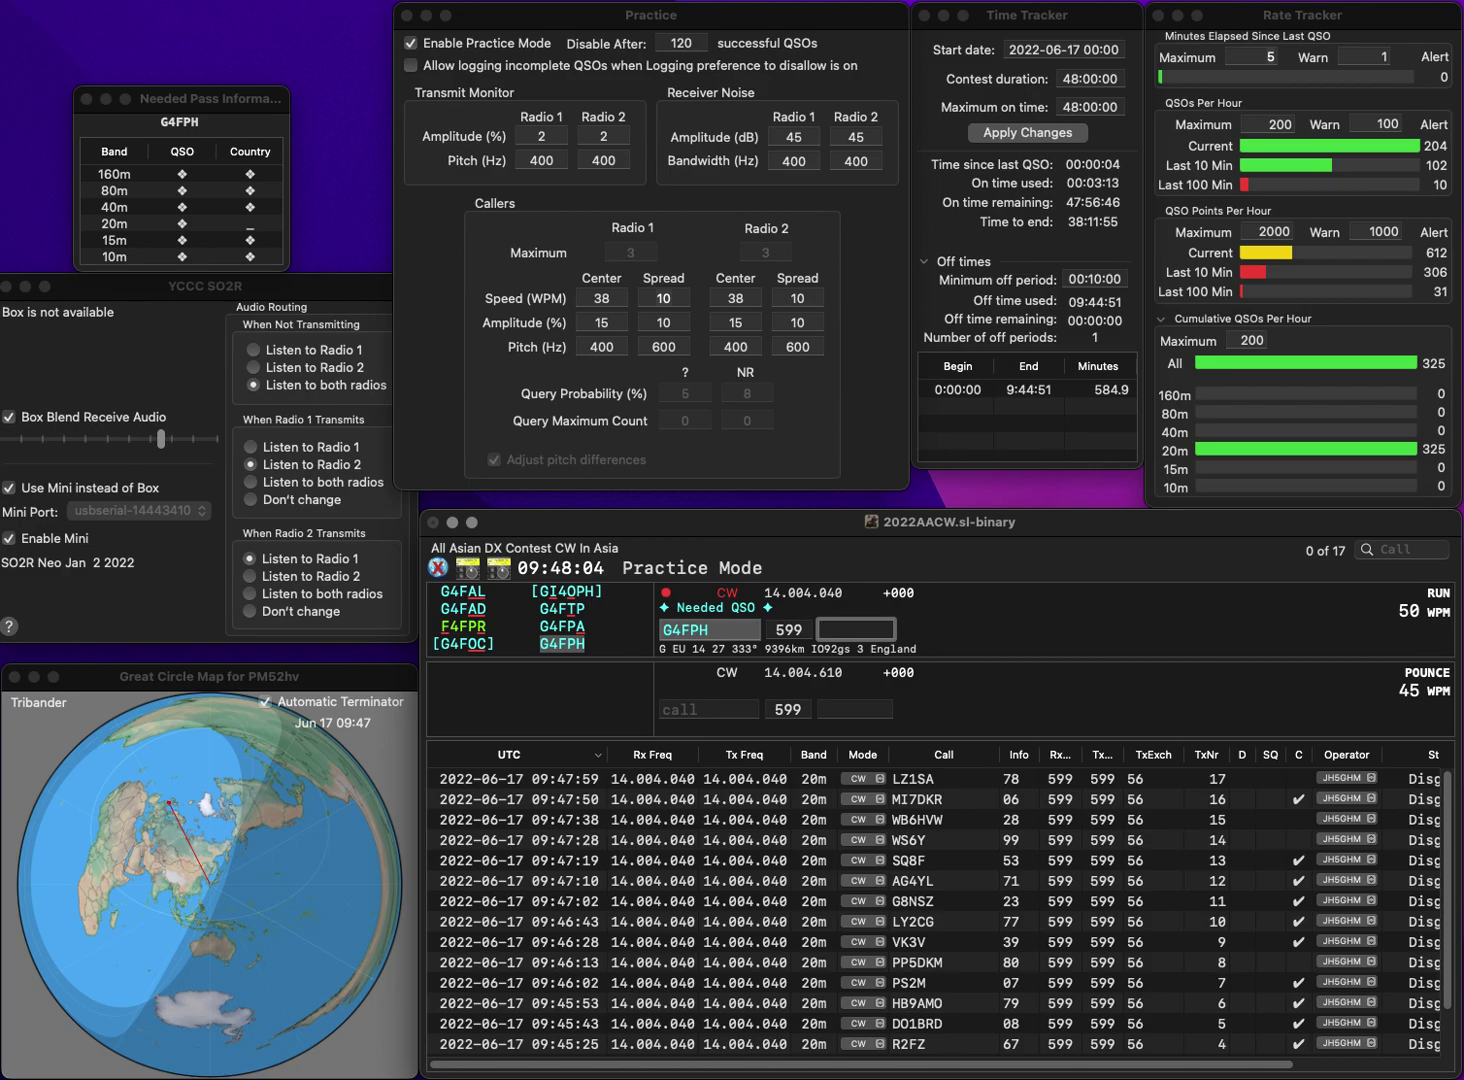
text(35)
key(Return)
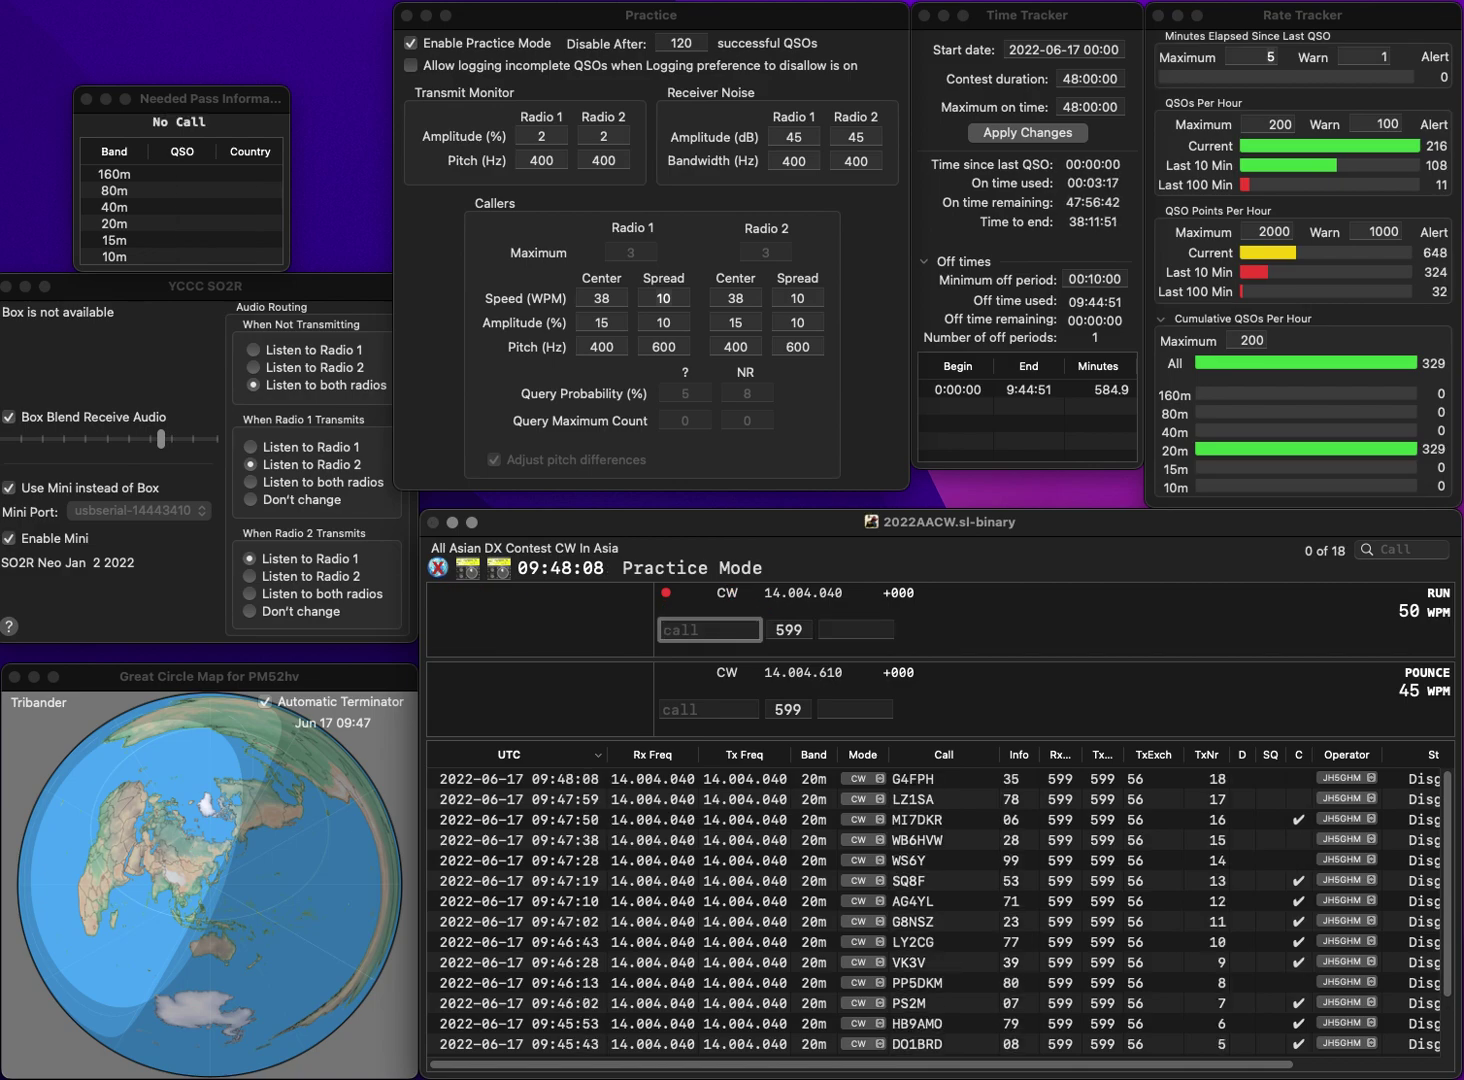
- Log a contact on the run radio with call ON4LT, report 599 and received exchange 87
text(ON4LT)
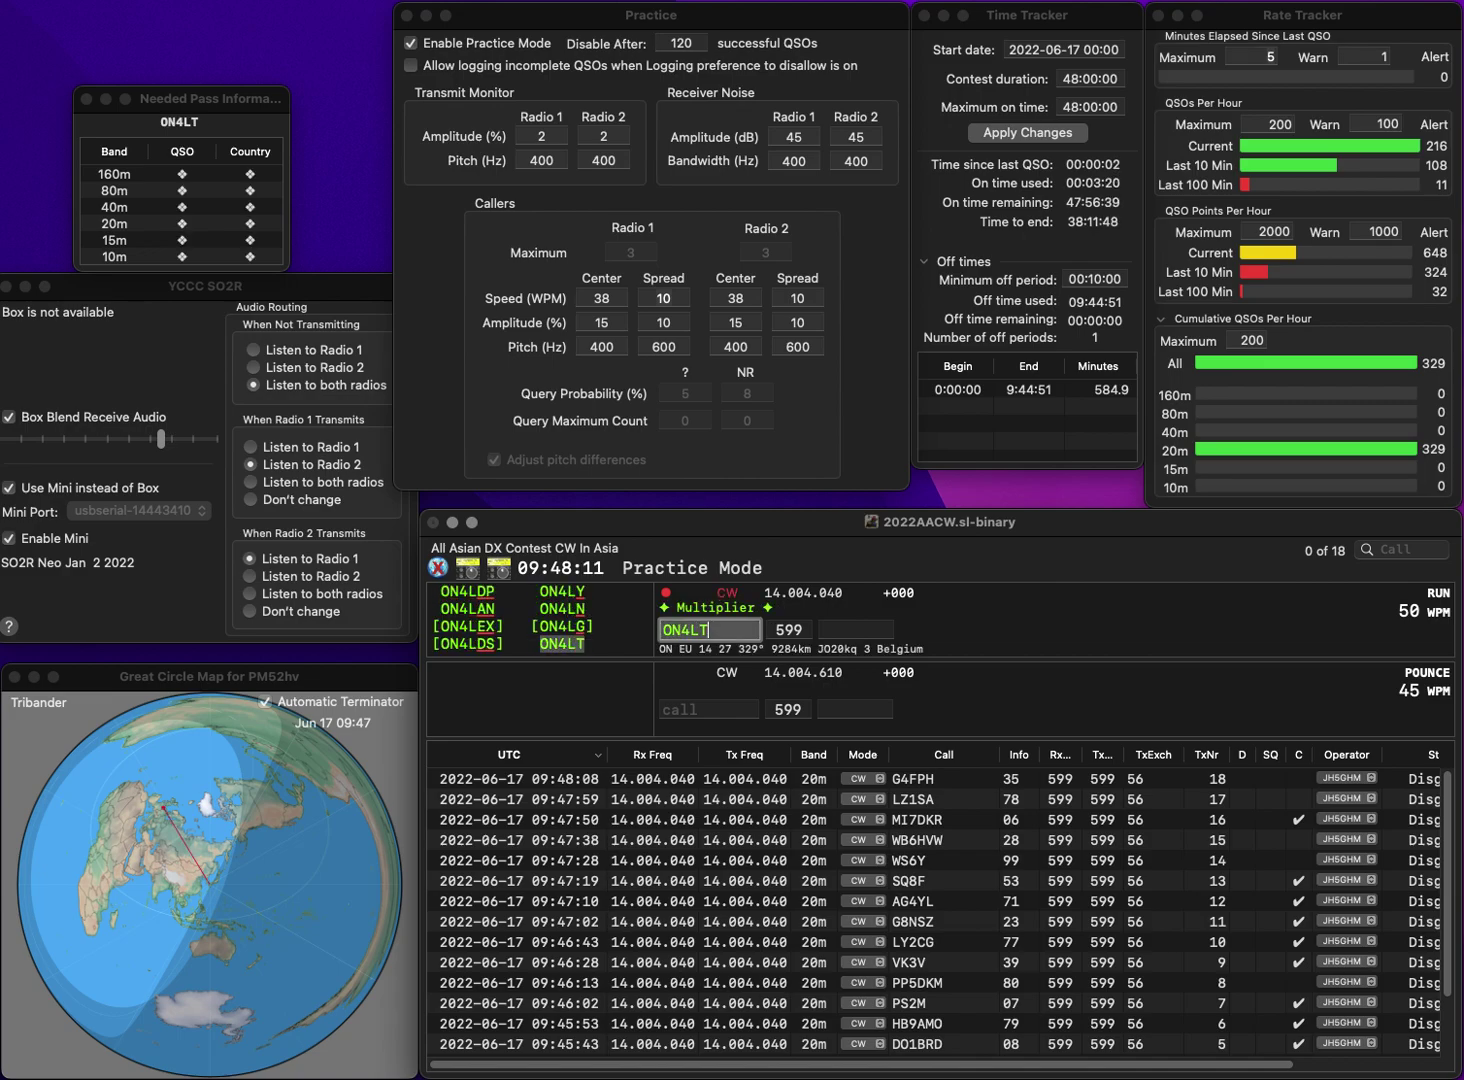
key(Return)
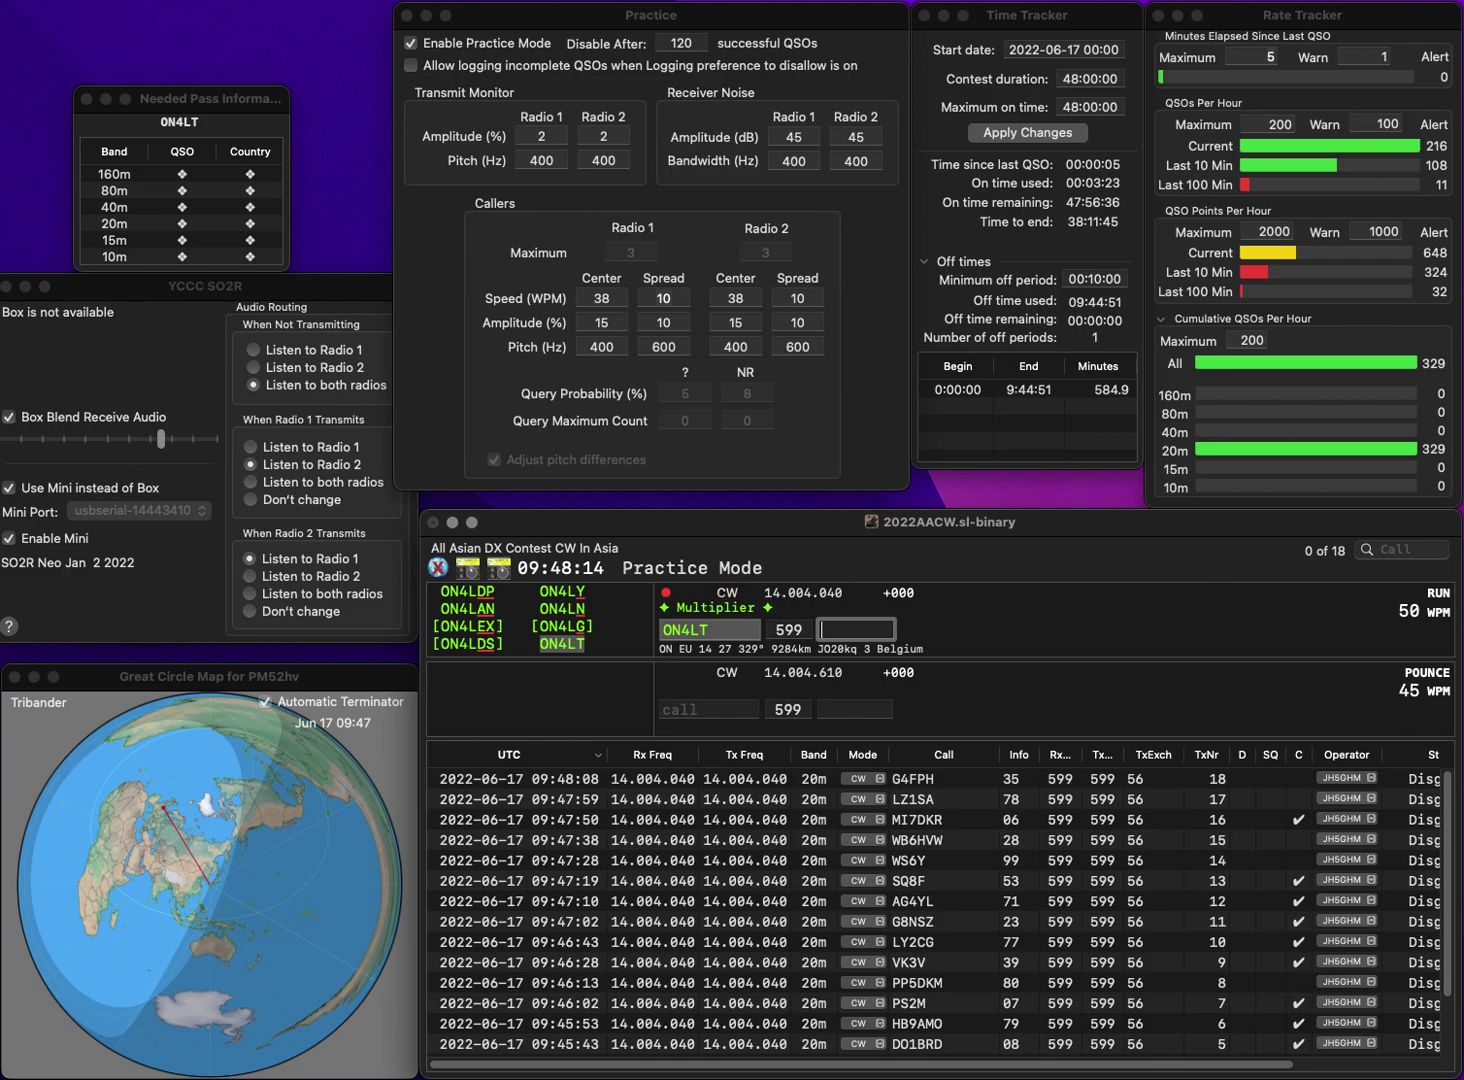
text(87)
key(Return)
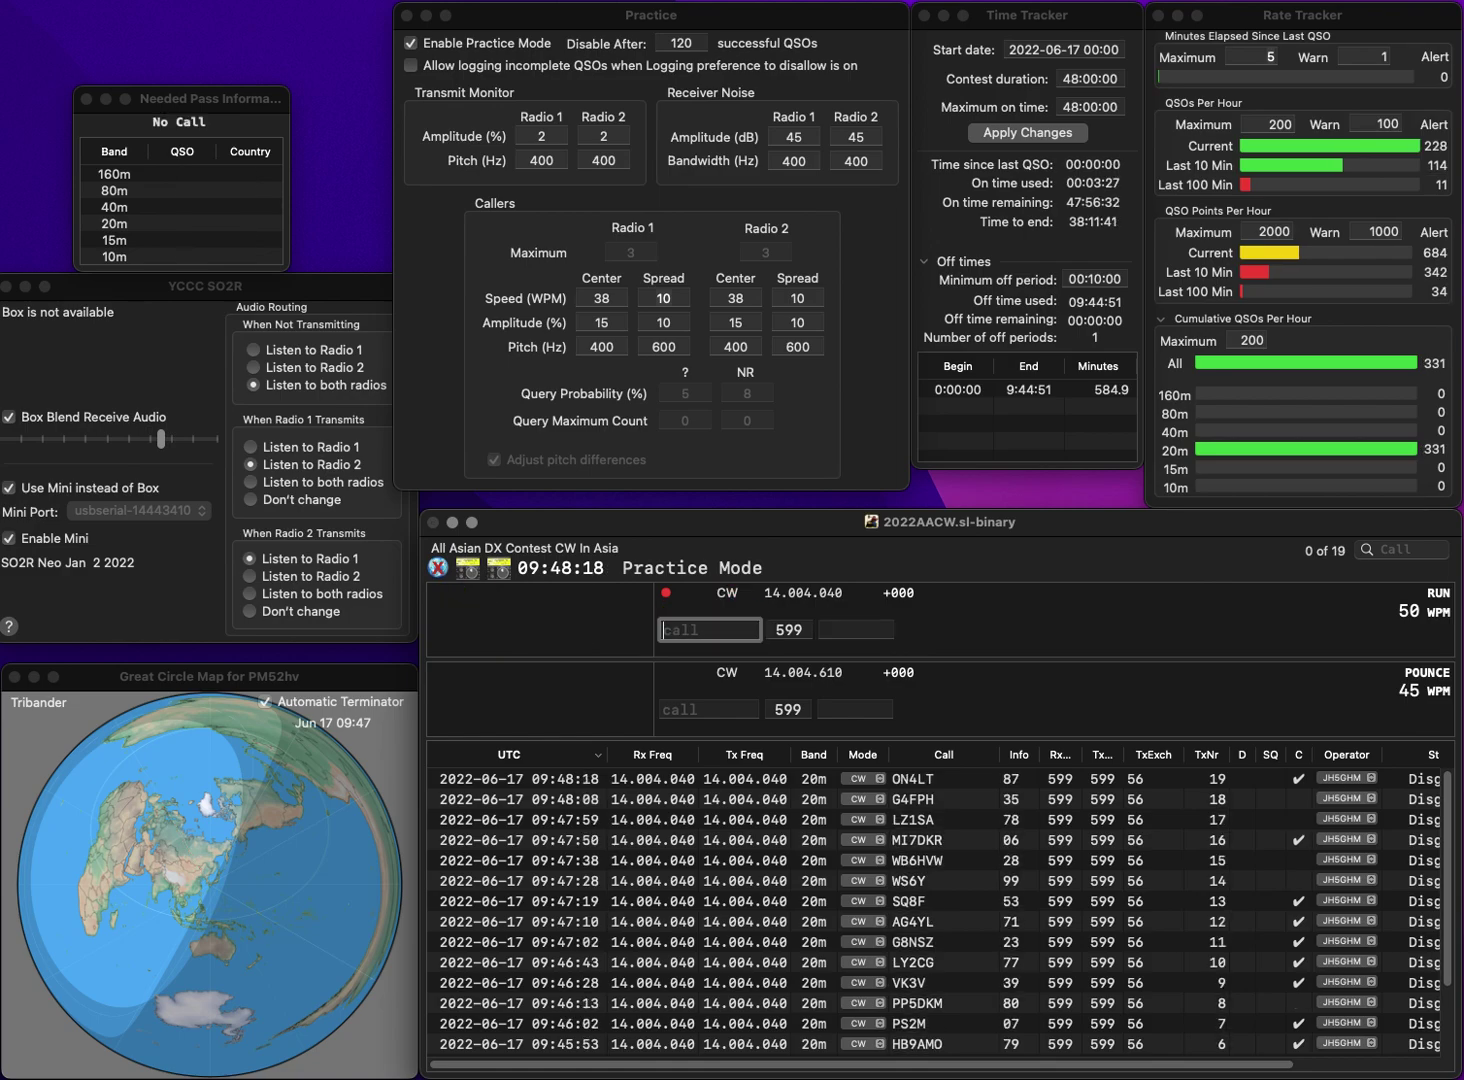
- Enter the caller as Z4ML, correct it to 4Z5ML, and log the contact with received exchange 59
text(Z4M)
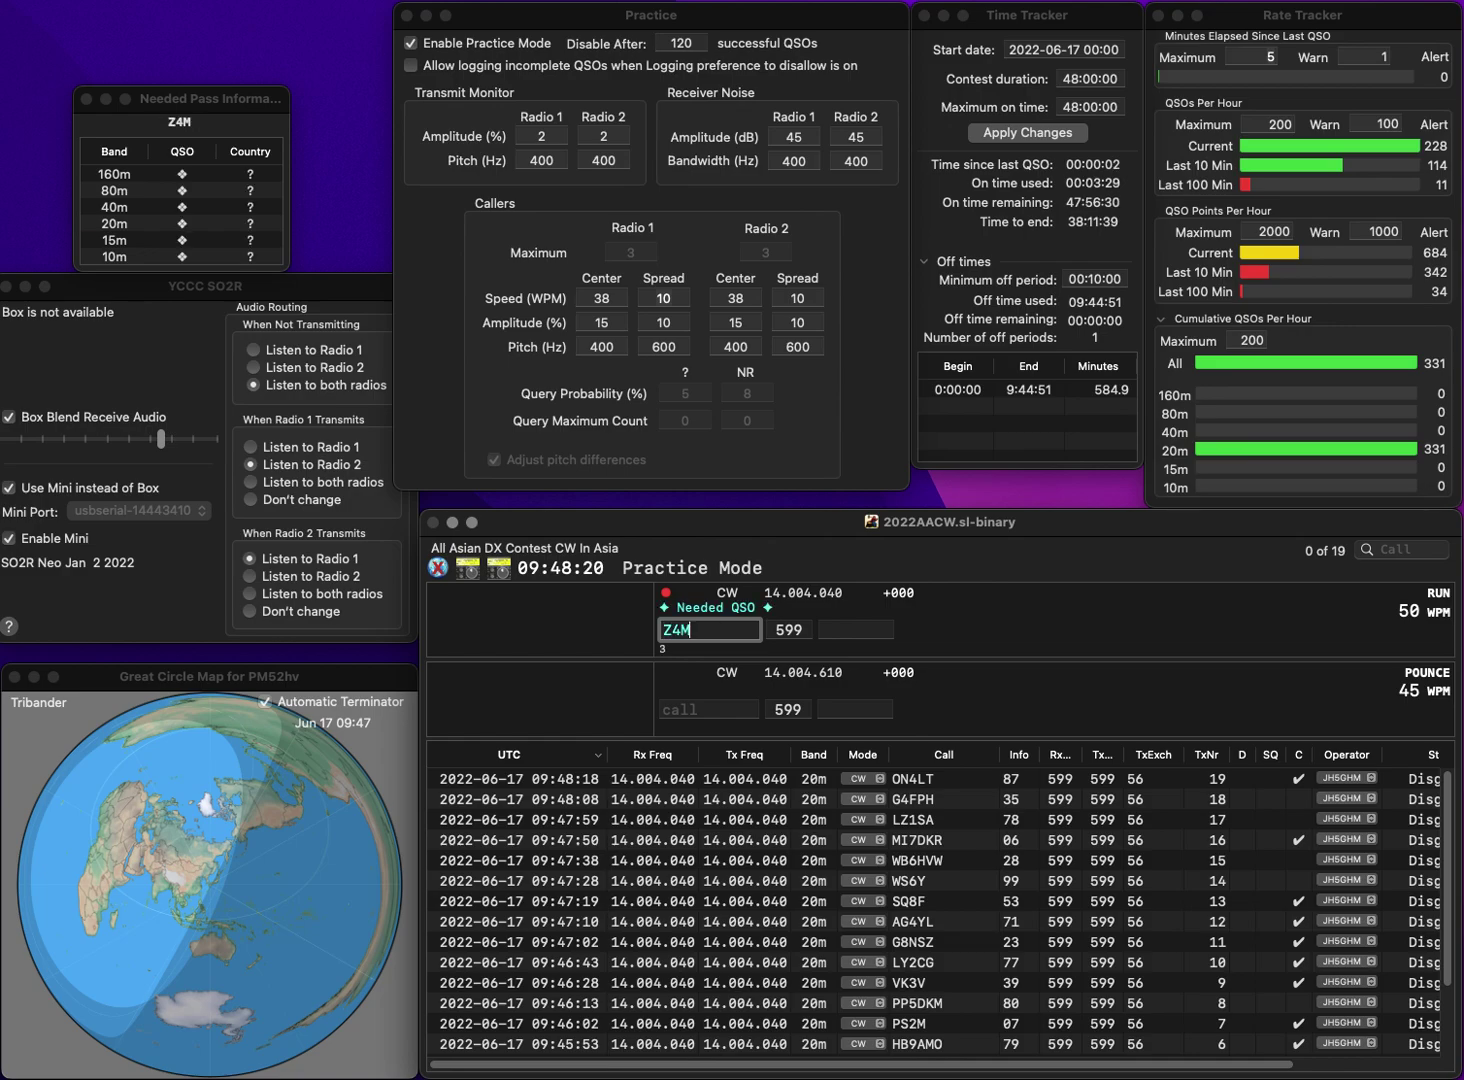
text(L)
click(663, 629)
text(4)
key(Delete)
text(5)
key(Return)
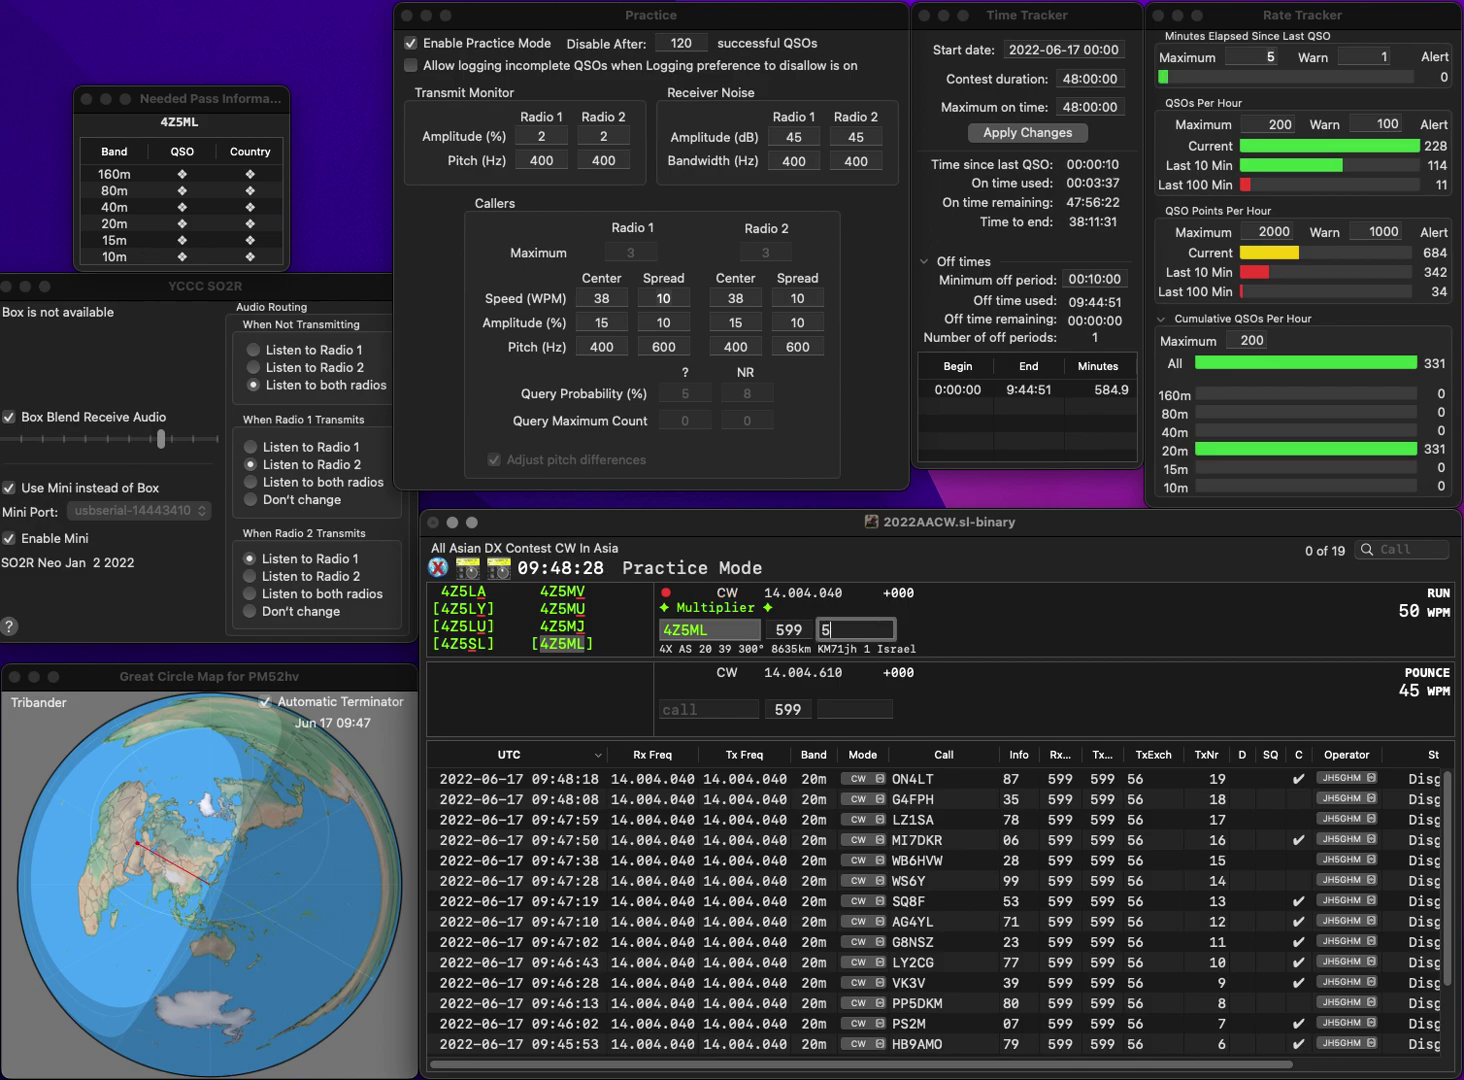
key(Return)
text(K)
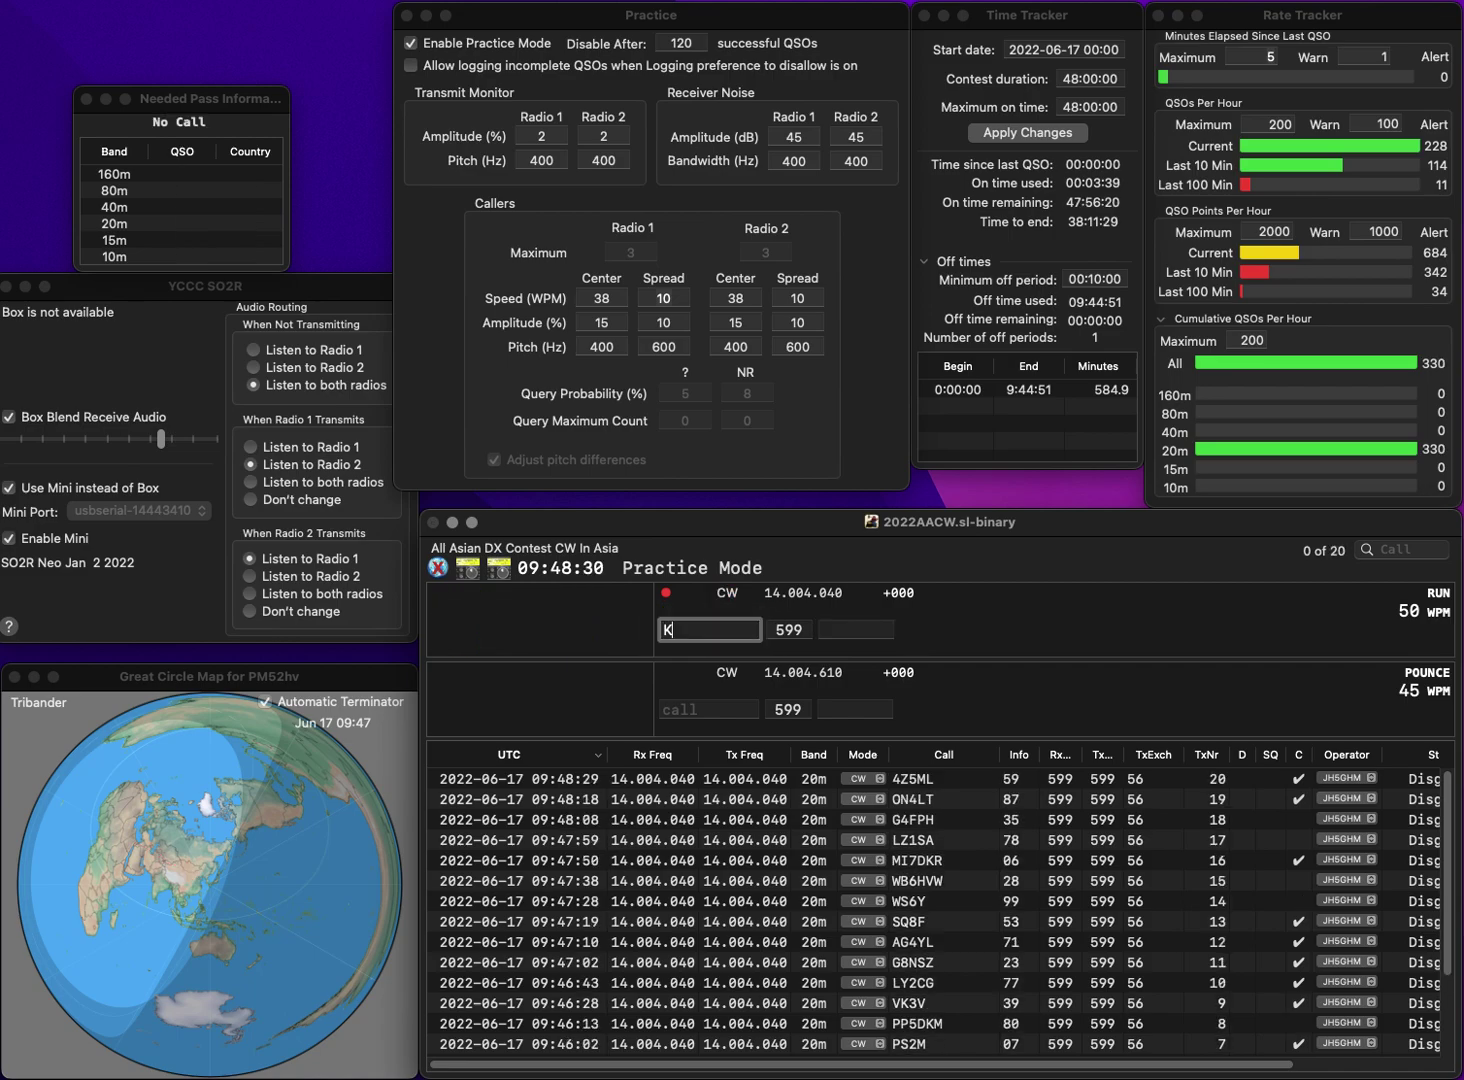
text(4YDN)
key(Return)
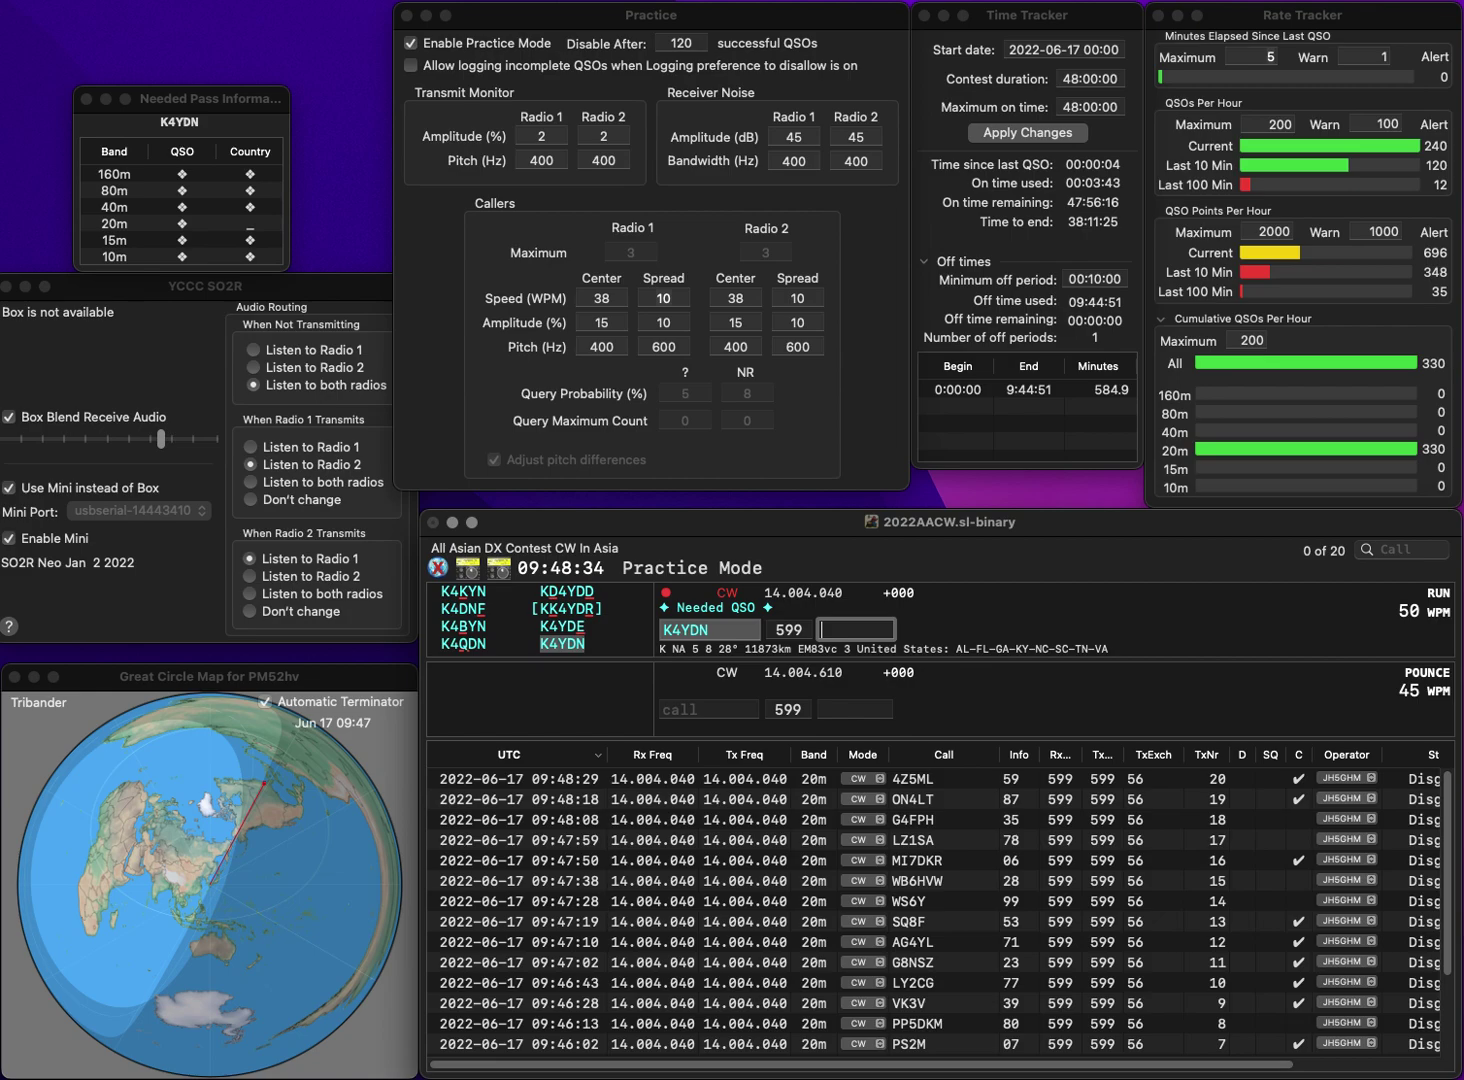
text(79)
key(Return)
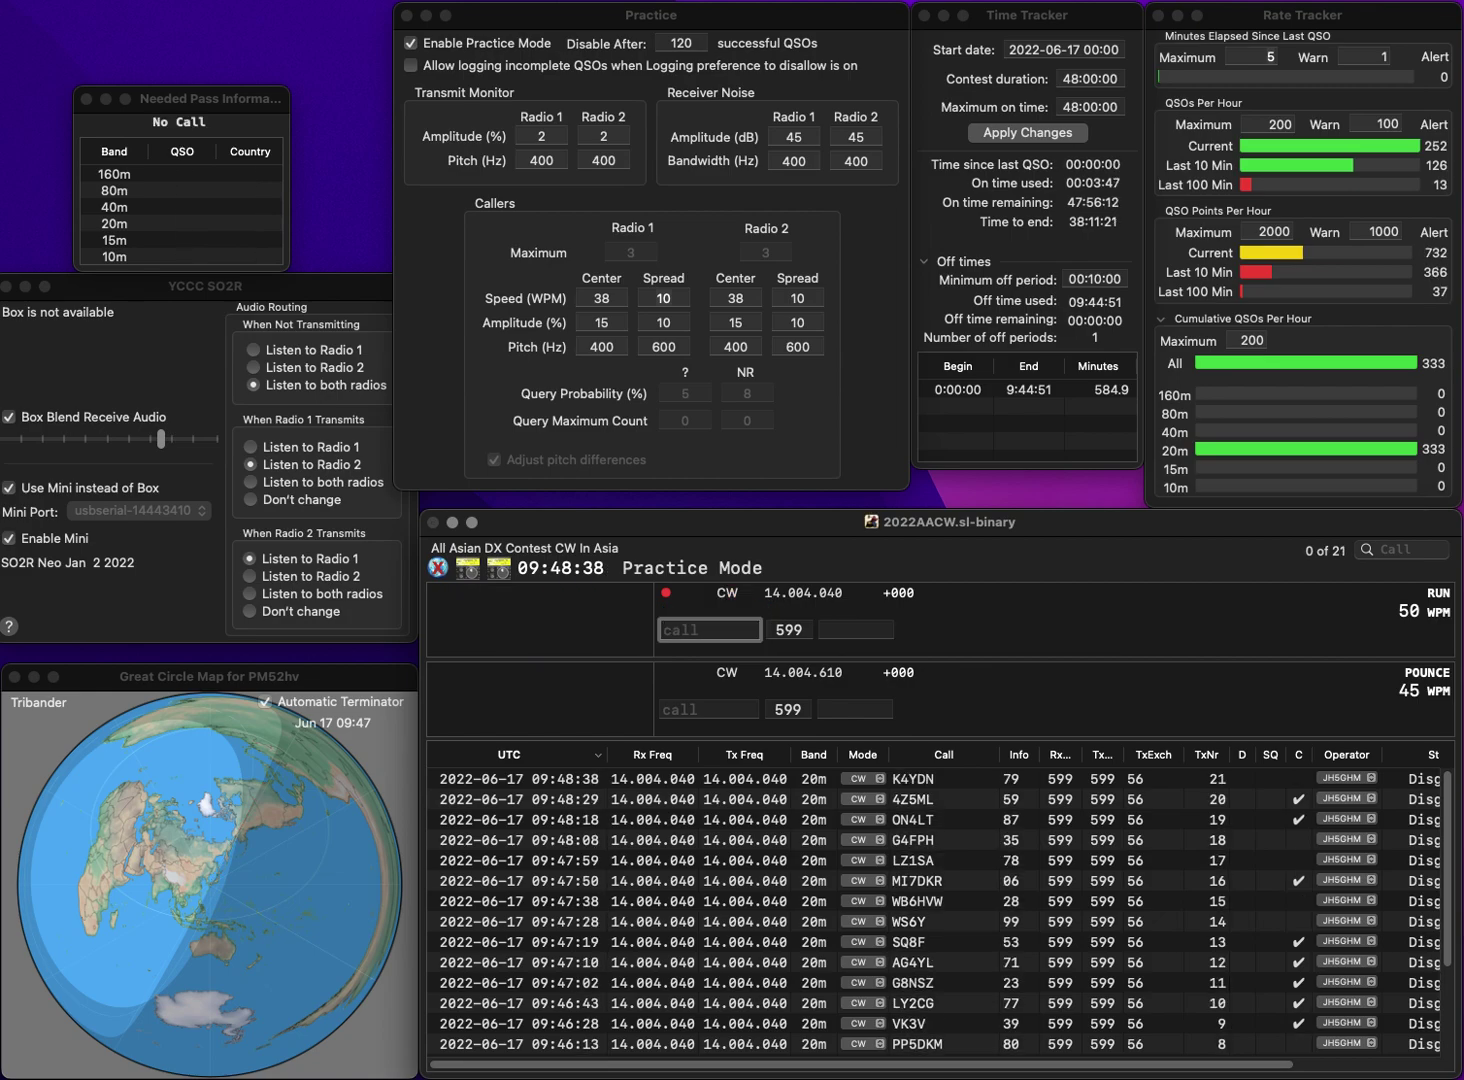
- Log a contact on the run radio with call G2L, report 599 and received exchange 71
text(G2L)
key(Return)
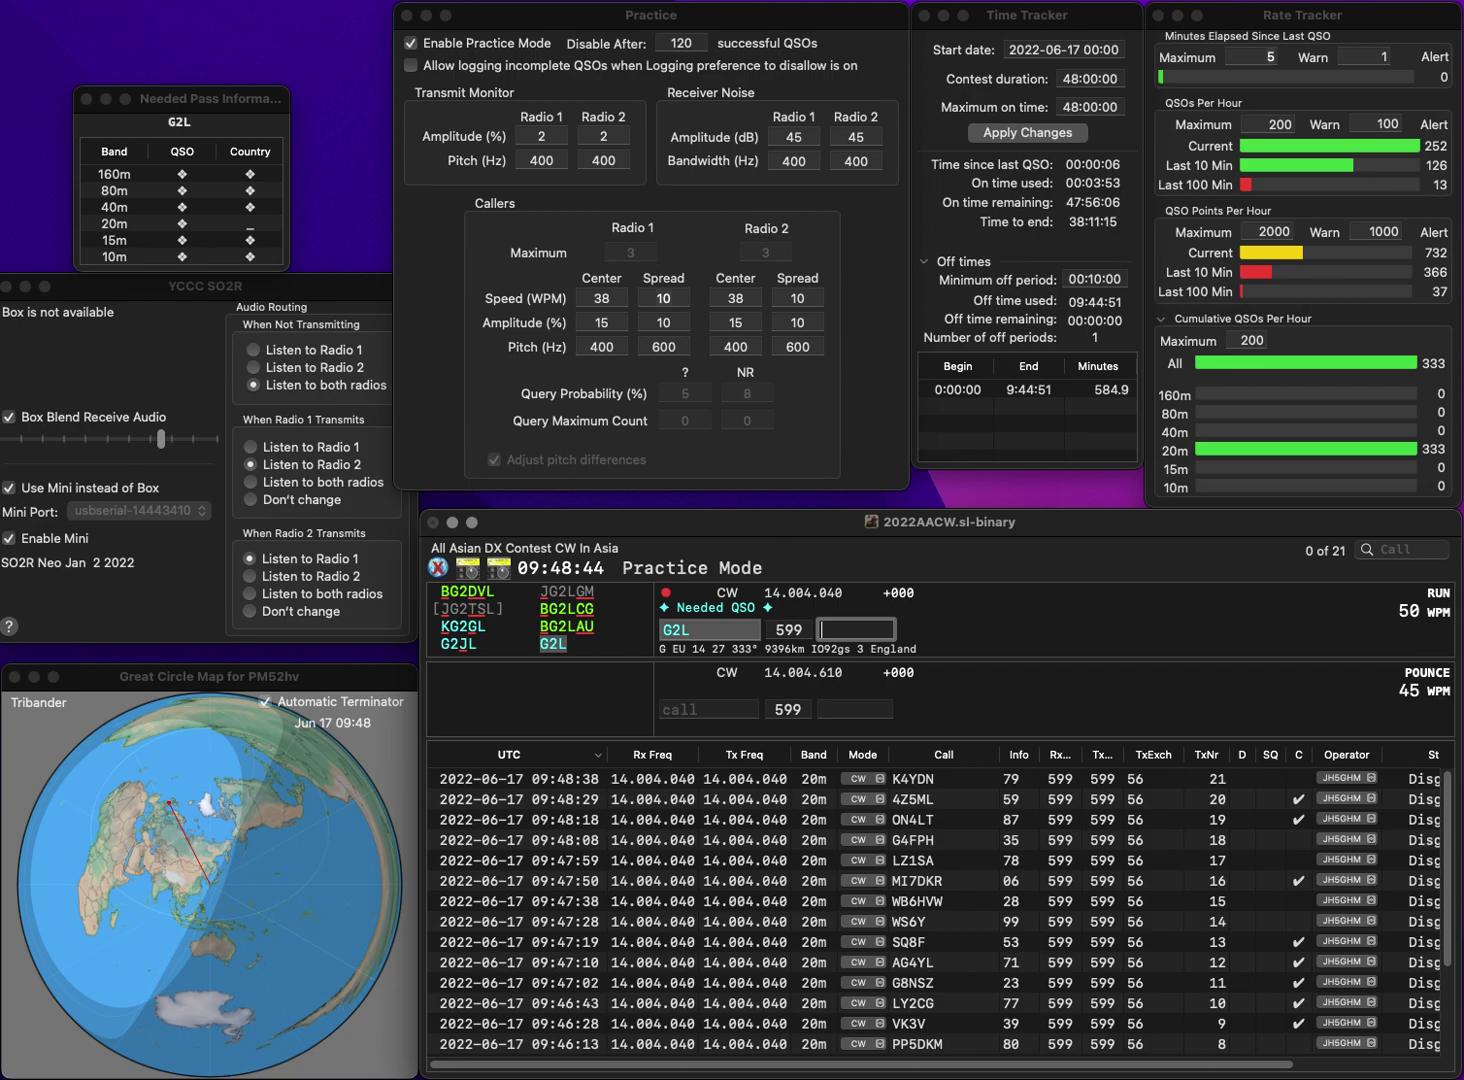
text(1)
key(Return)
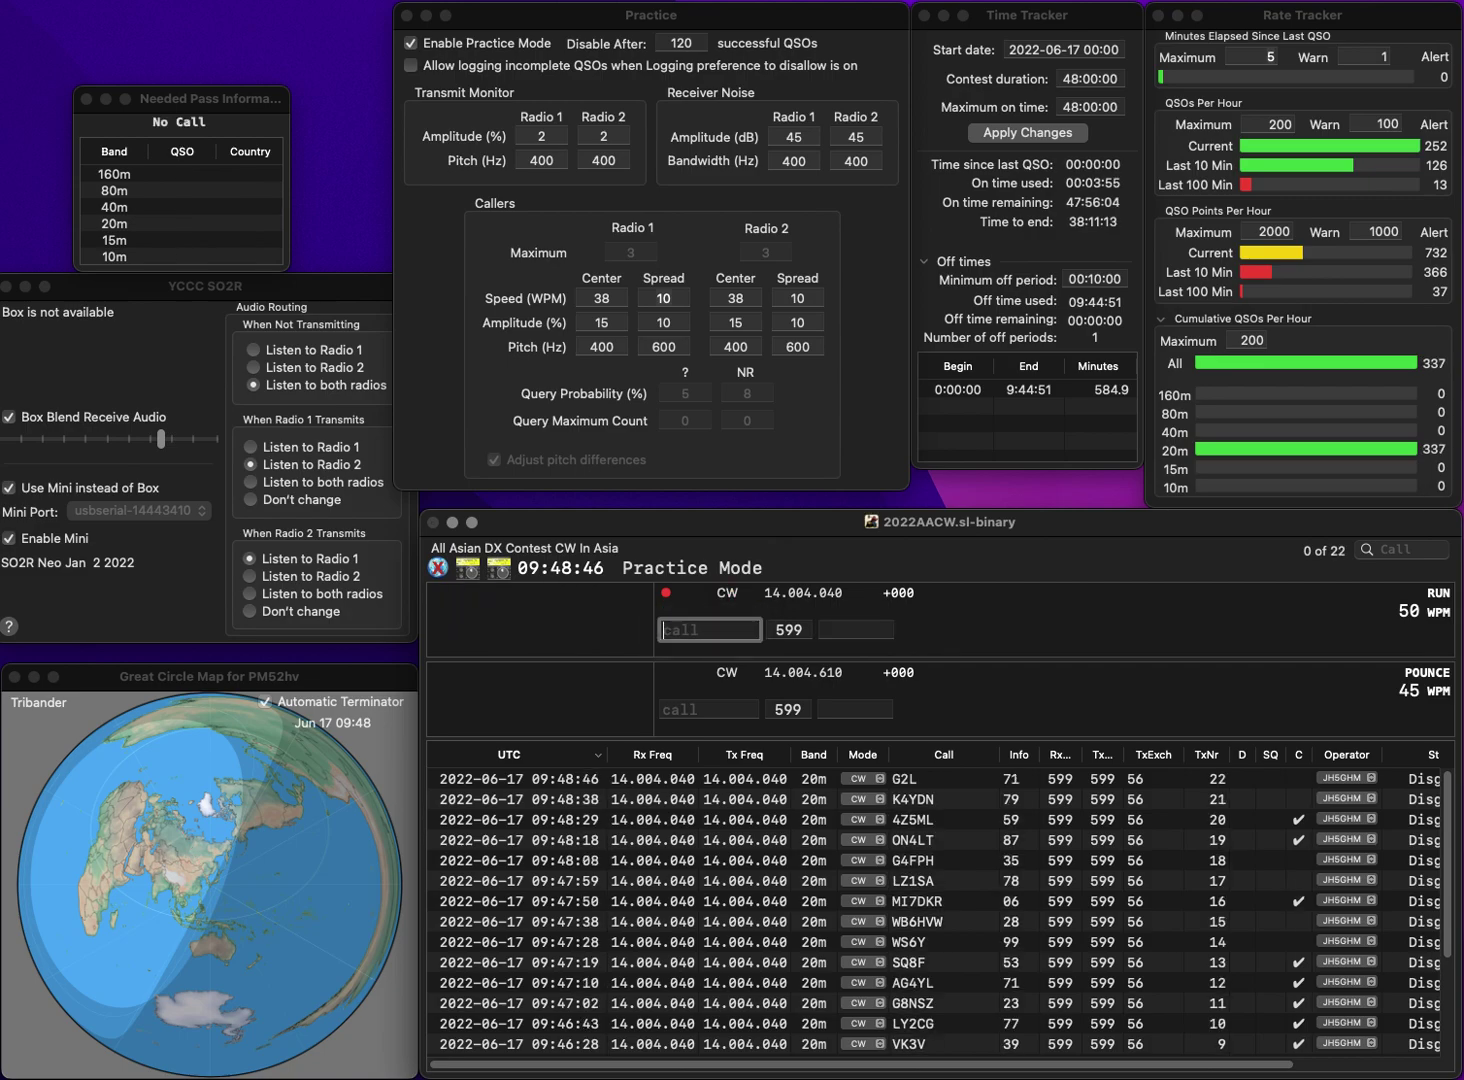
- Enter the caller as RN3AO, correct it to RN4AO, and log the contact with received exchange 08
text(R)
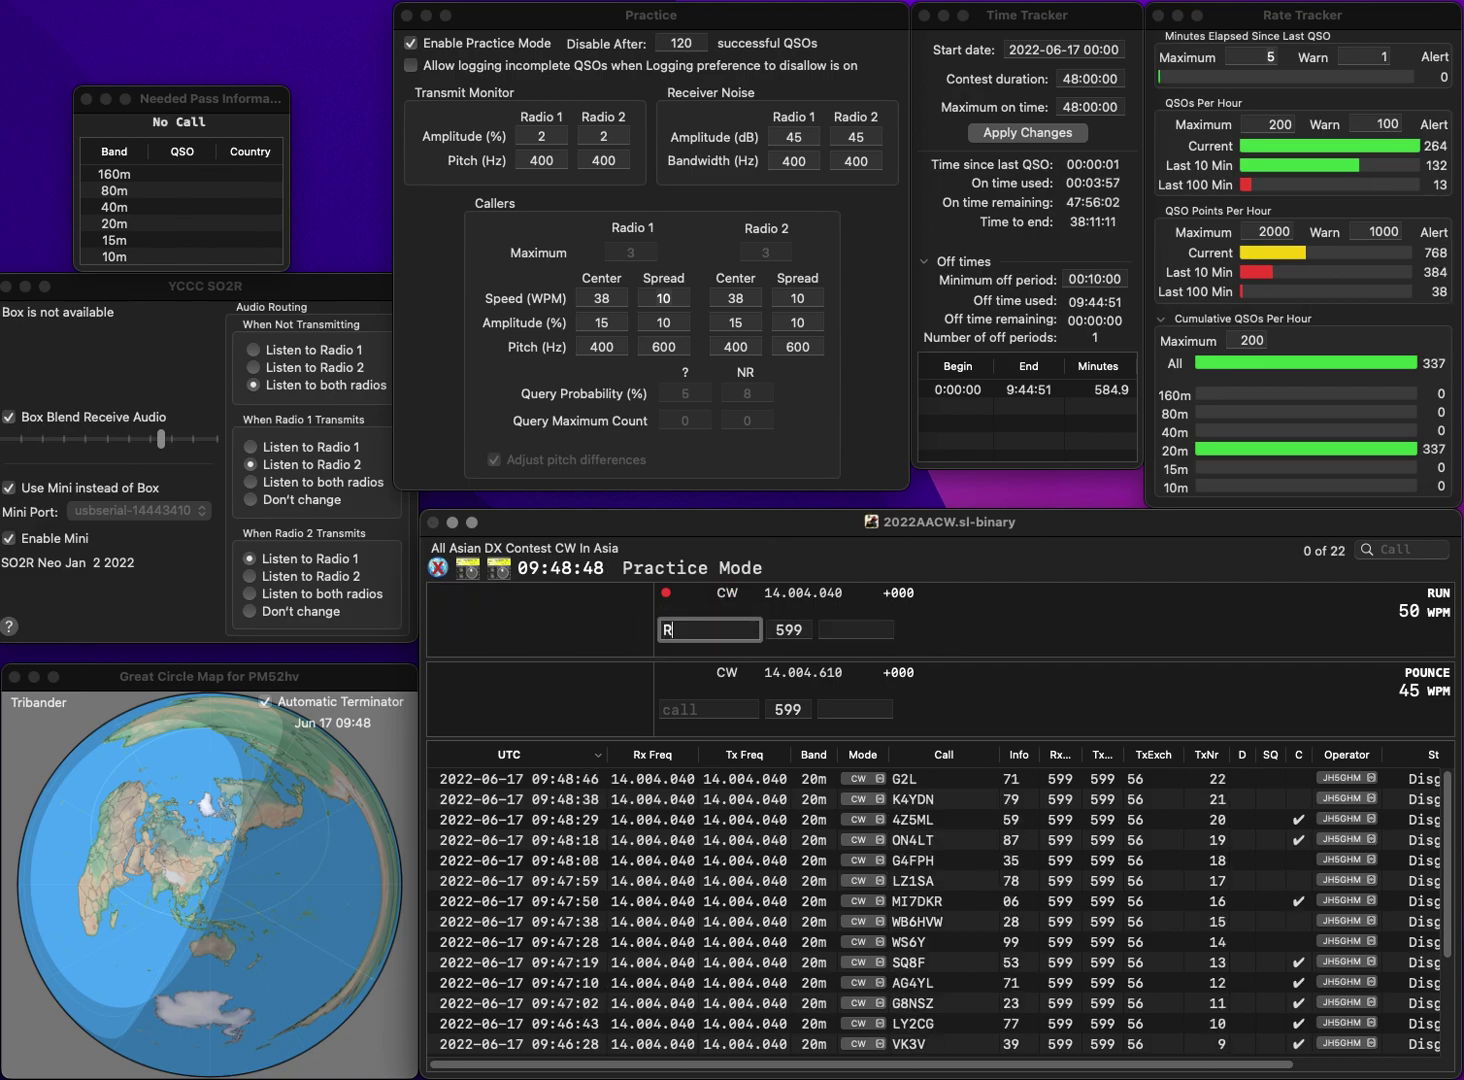
text(N3AO)
key(Left)
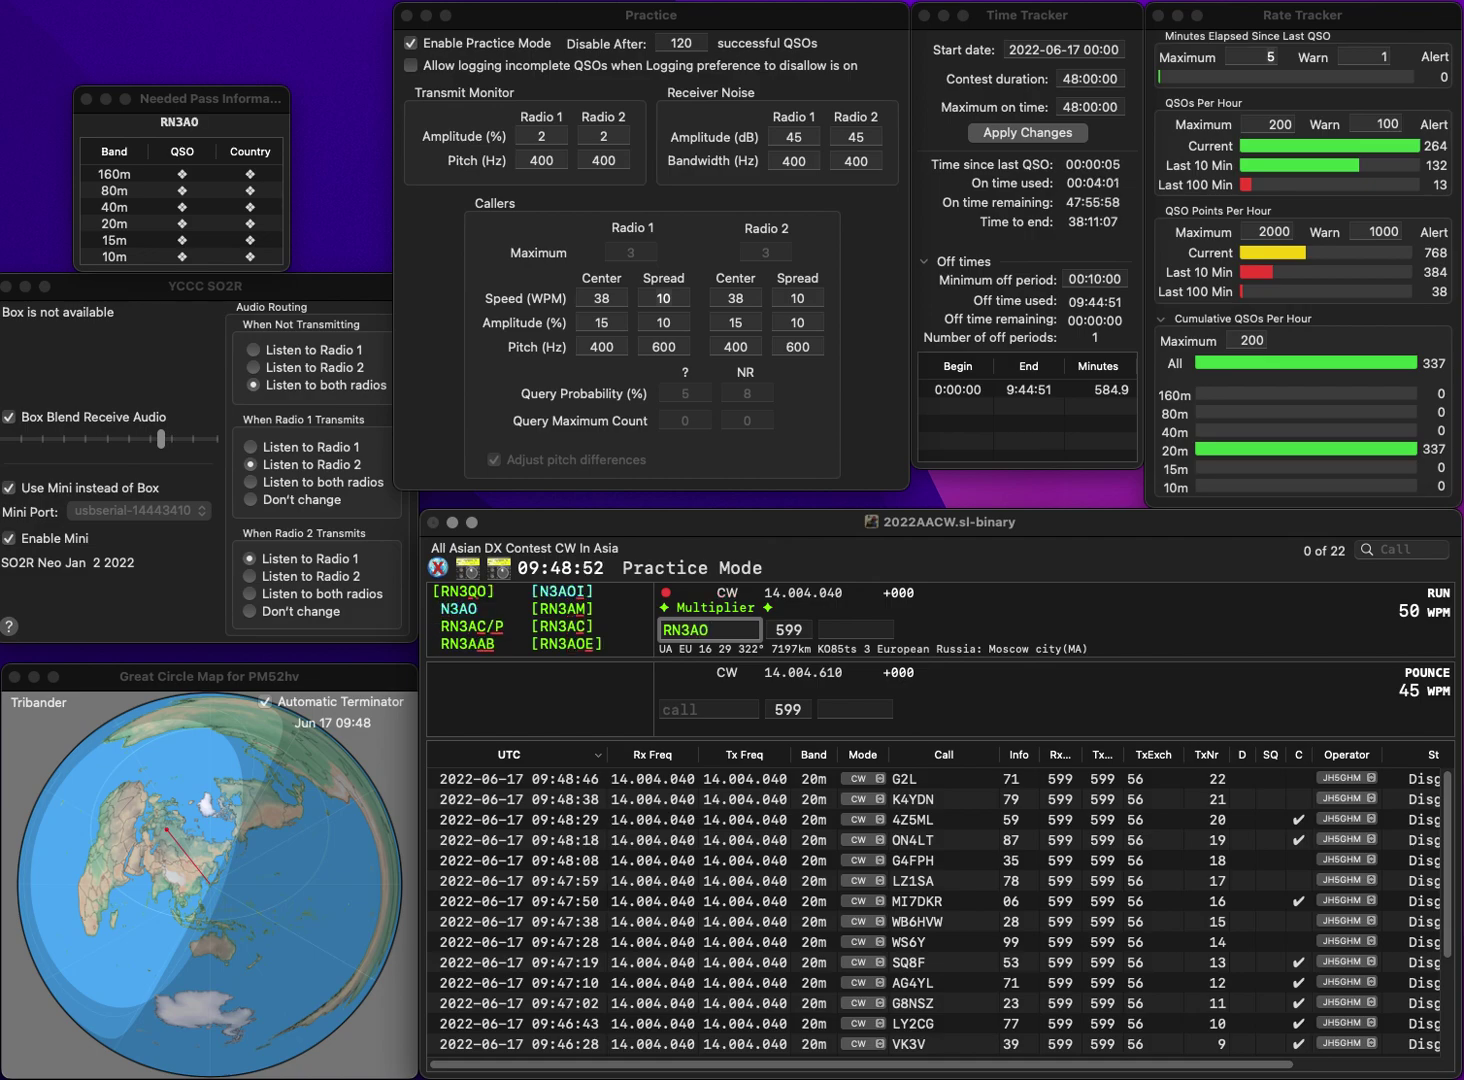
key(BackSpace)
text(4)
key(Return)
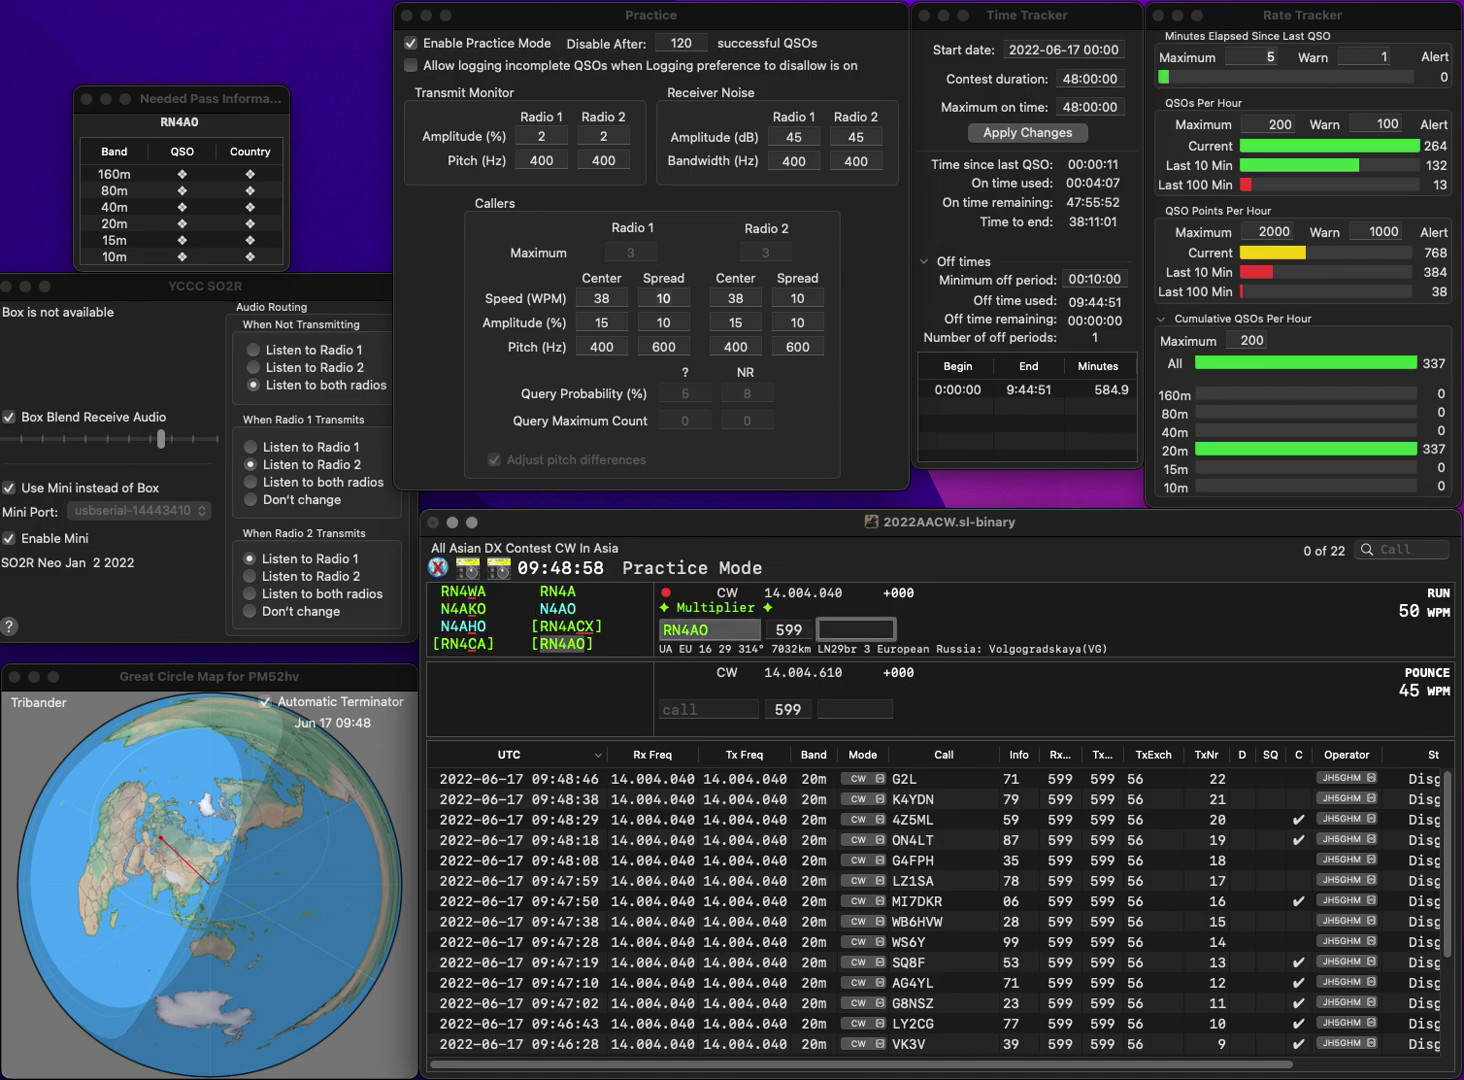
text(08)
key(Return)
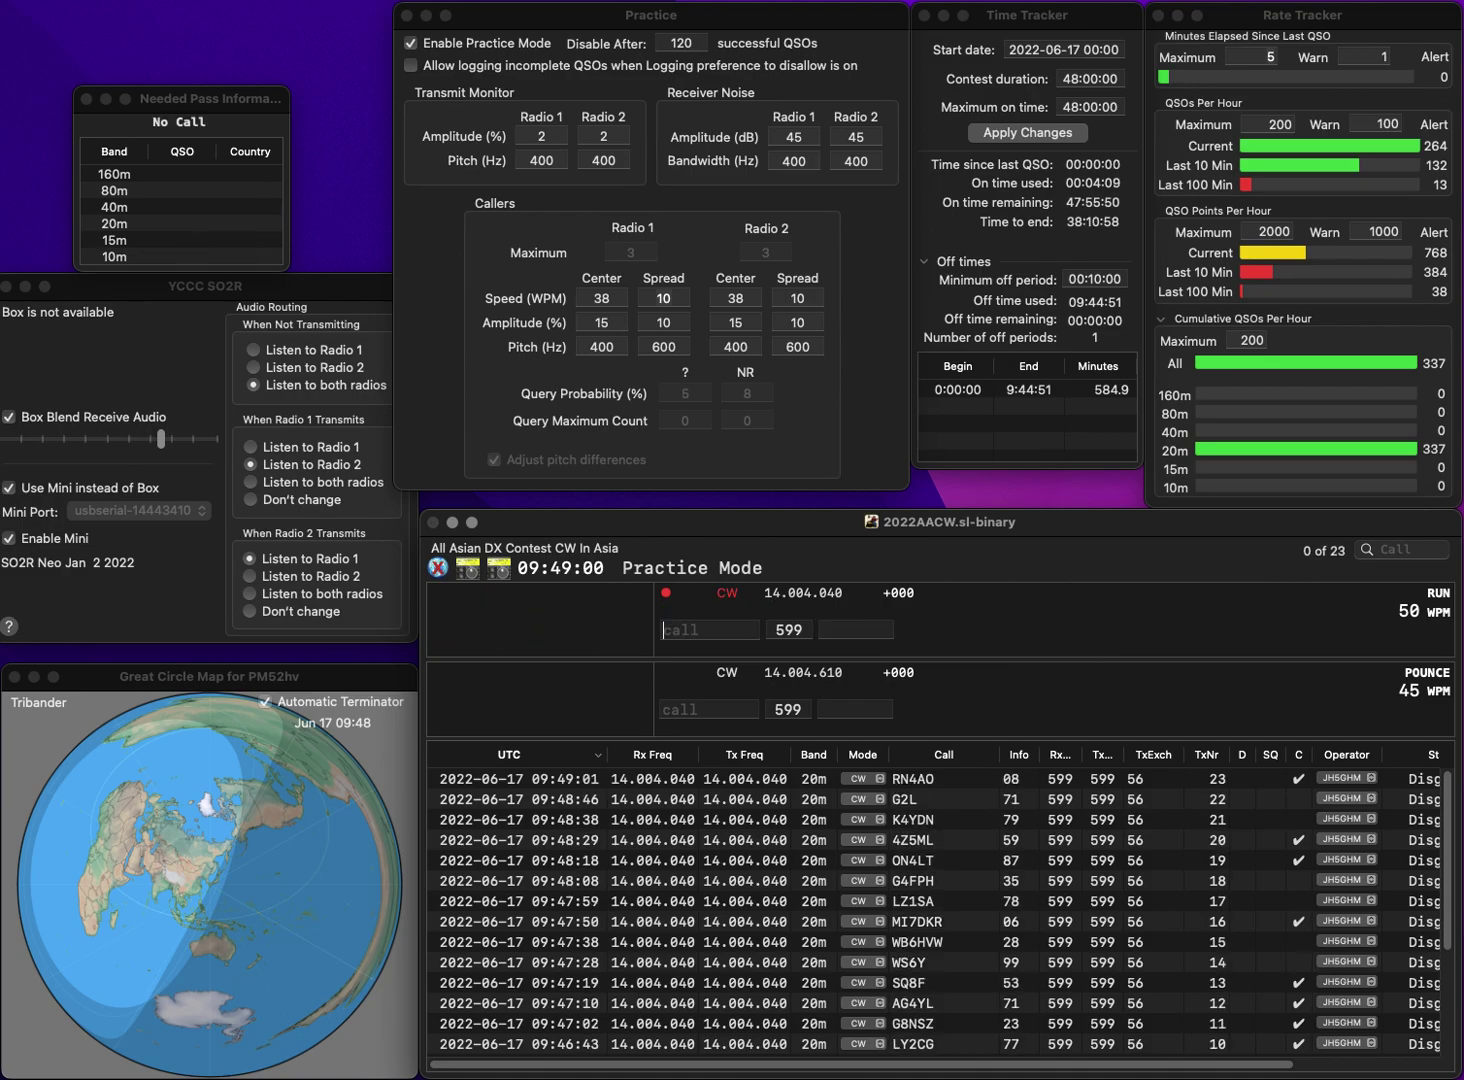
text(N2UT)
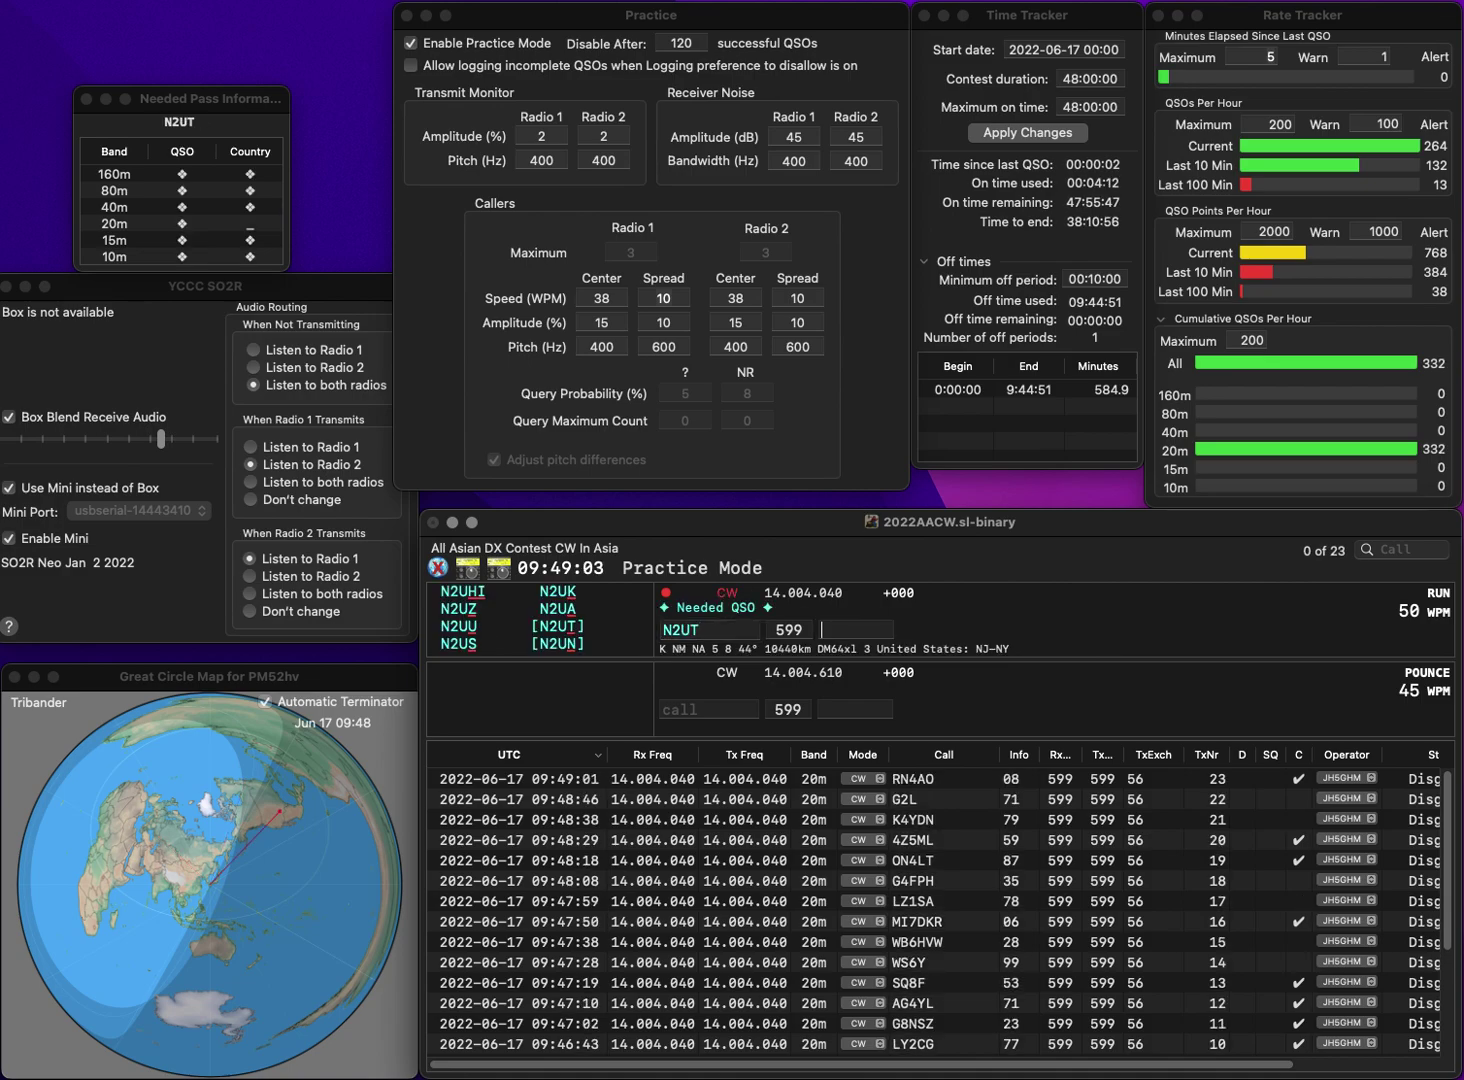
key(Return)
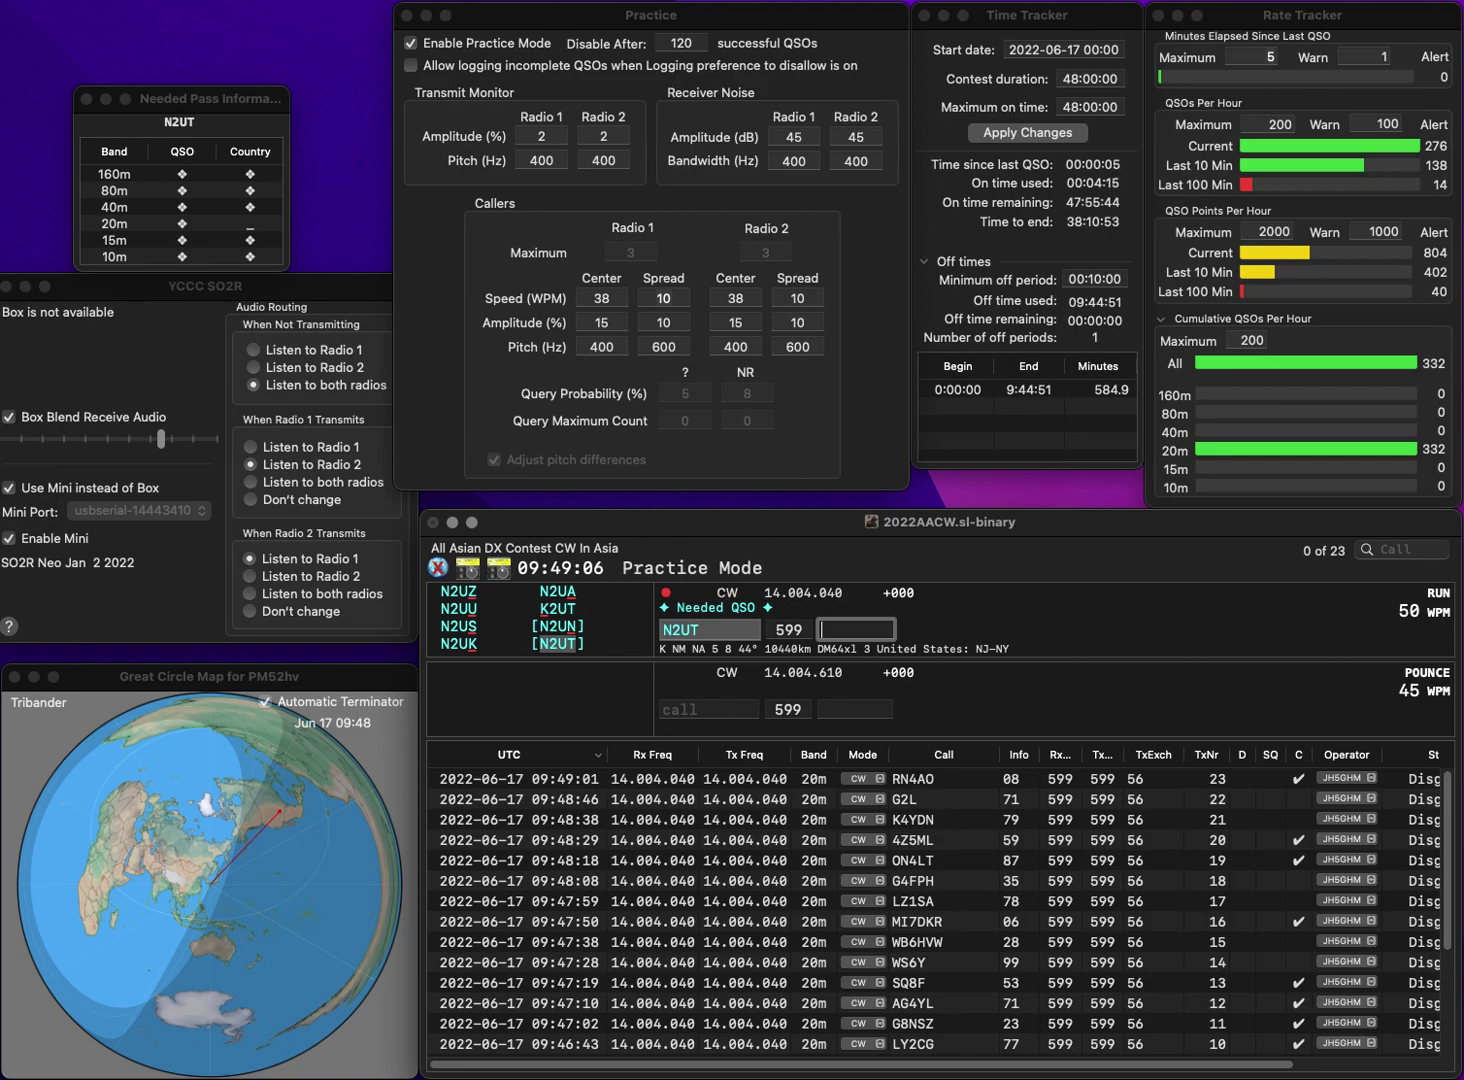
text(08)
key(Return)
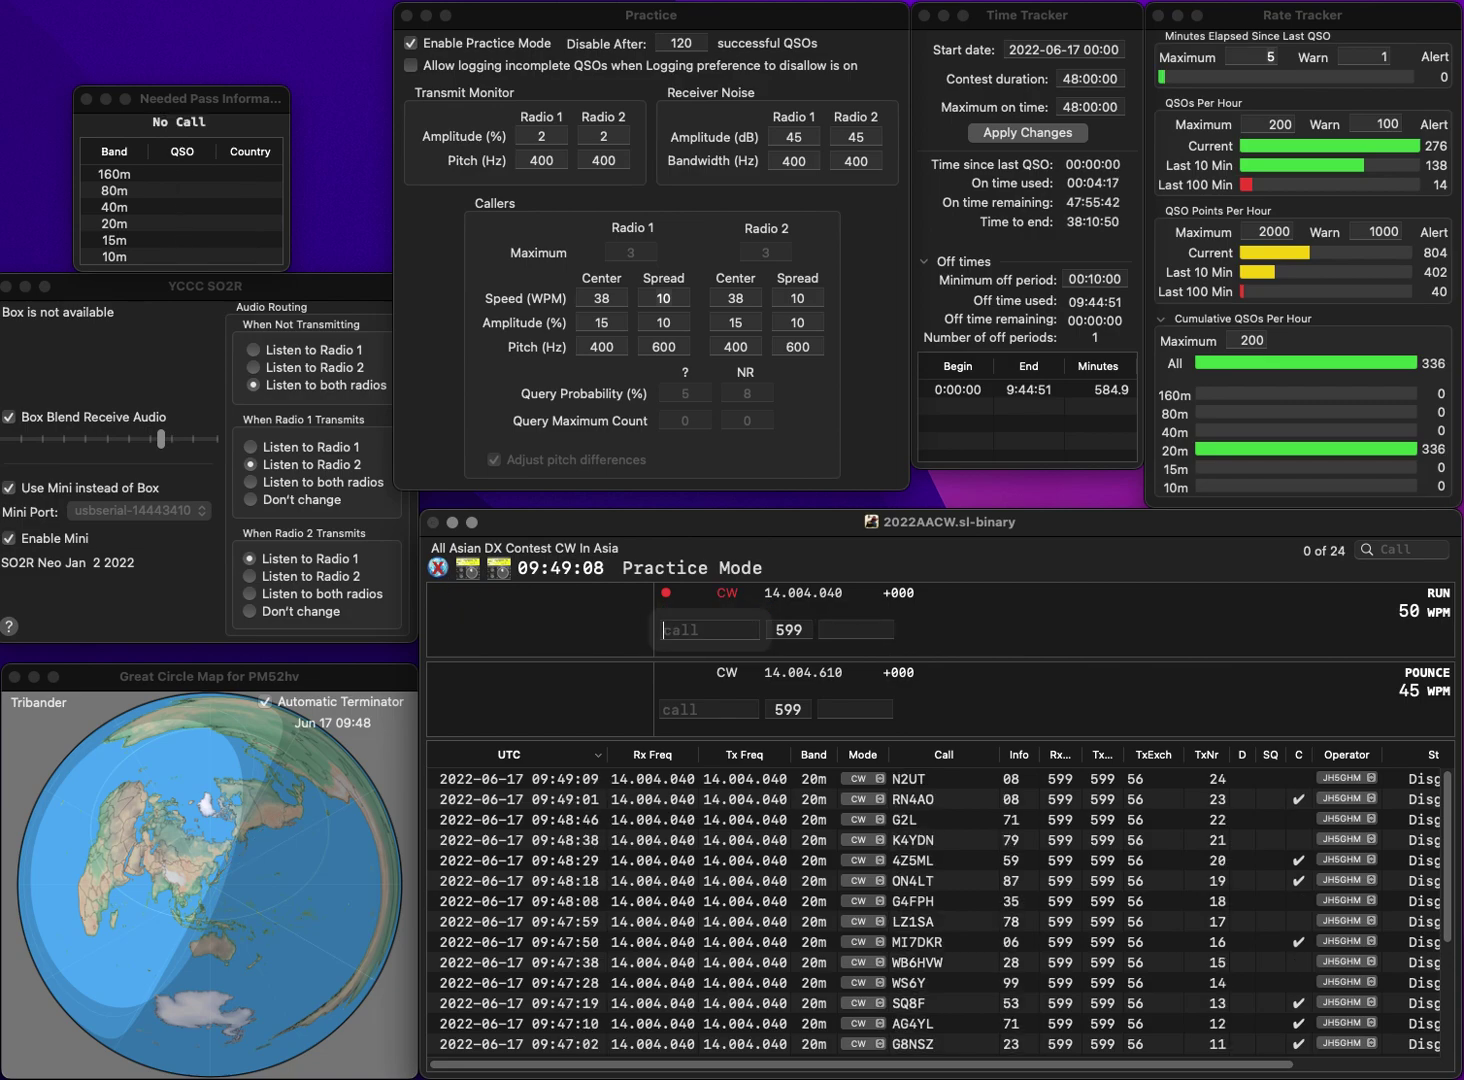
- Log a contact on the run radio with call AI6SL, report 599 and received exchange 19
text(AI6SL)
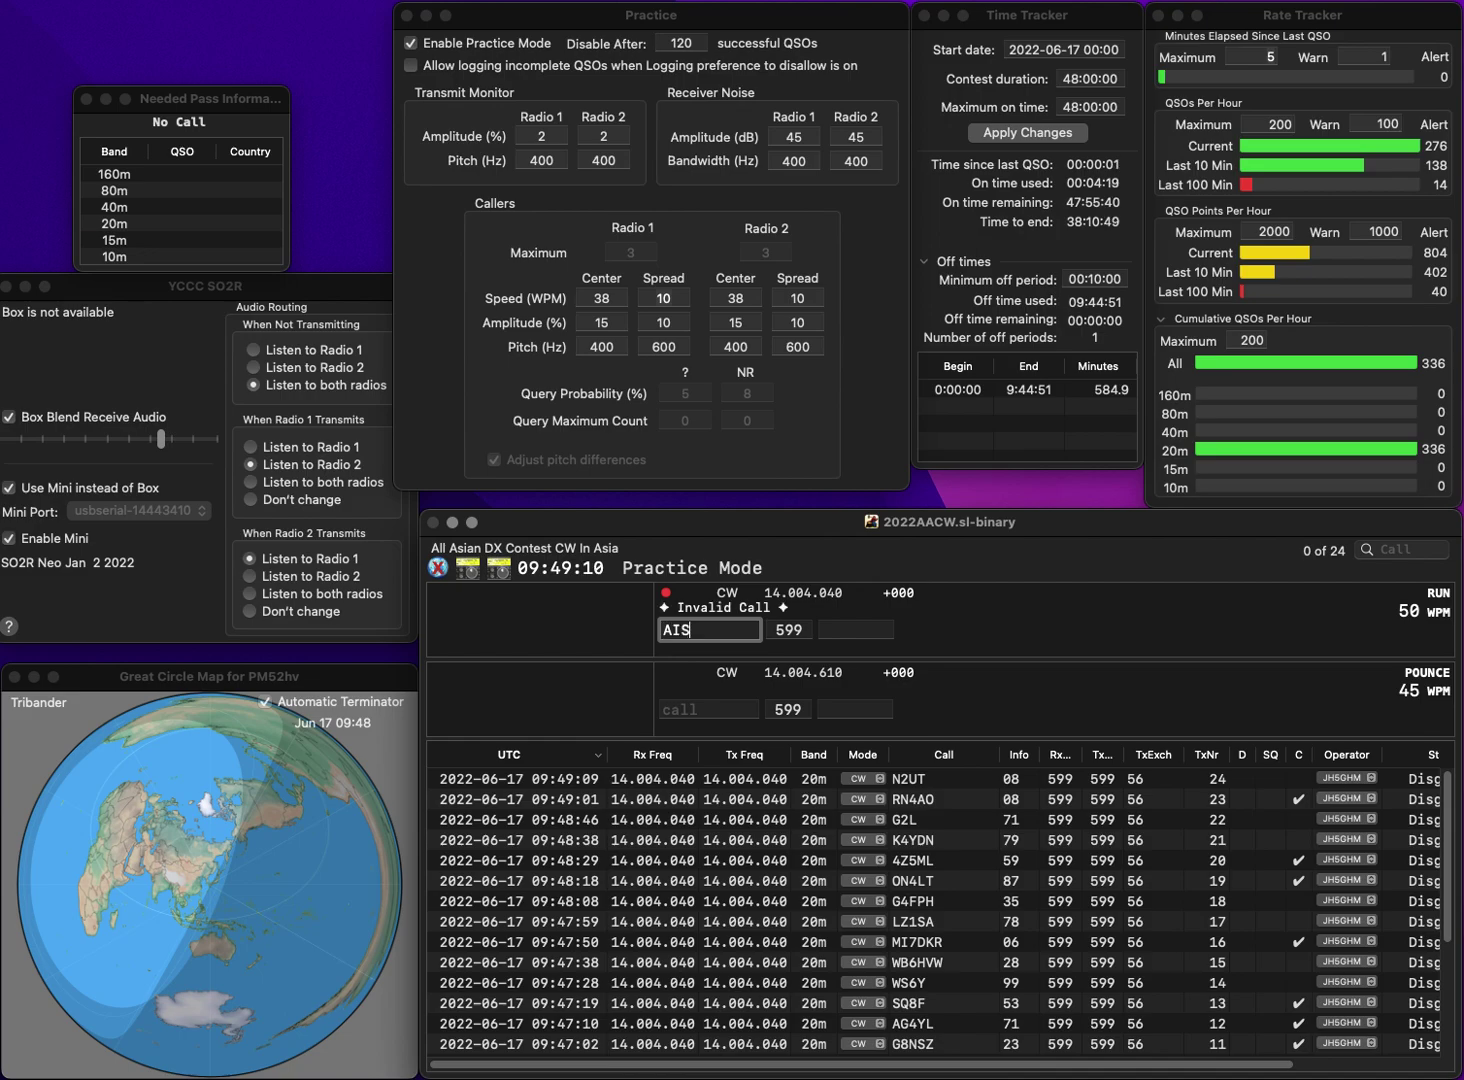
key(Return)
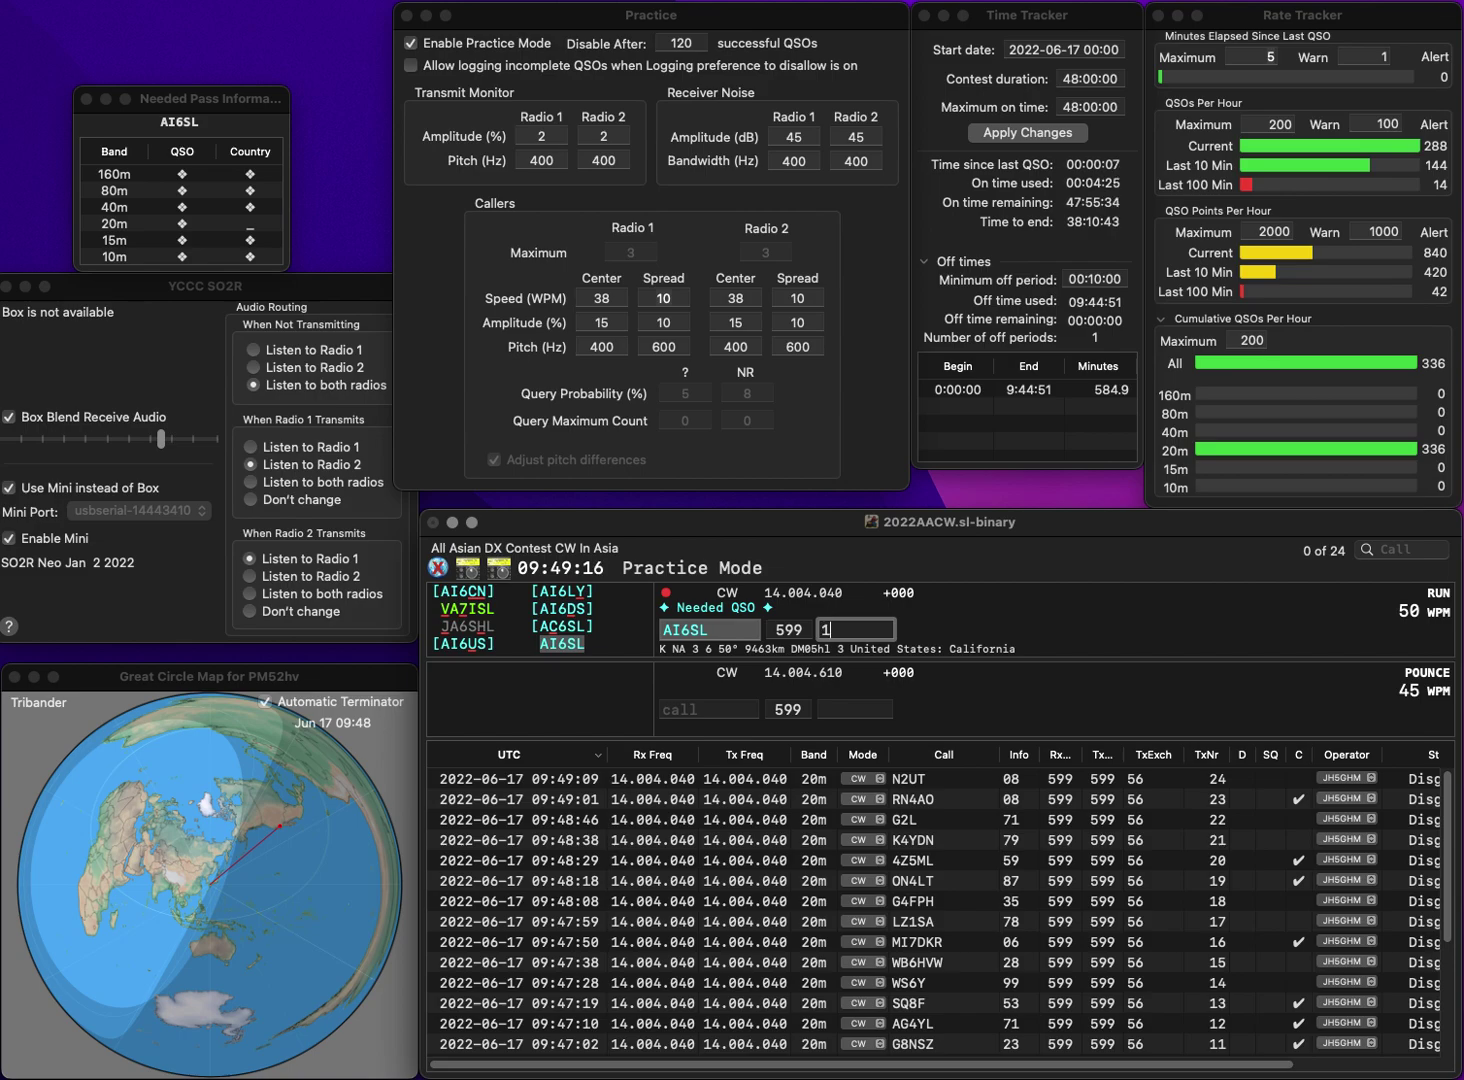
key(Return)
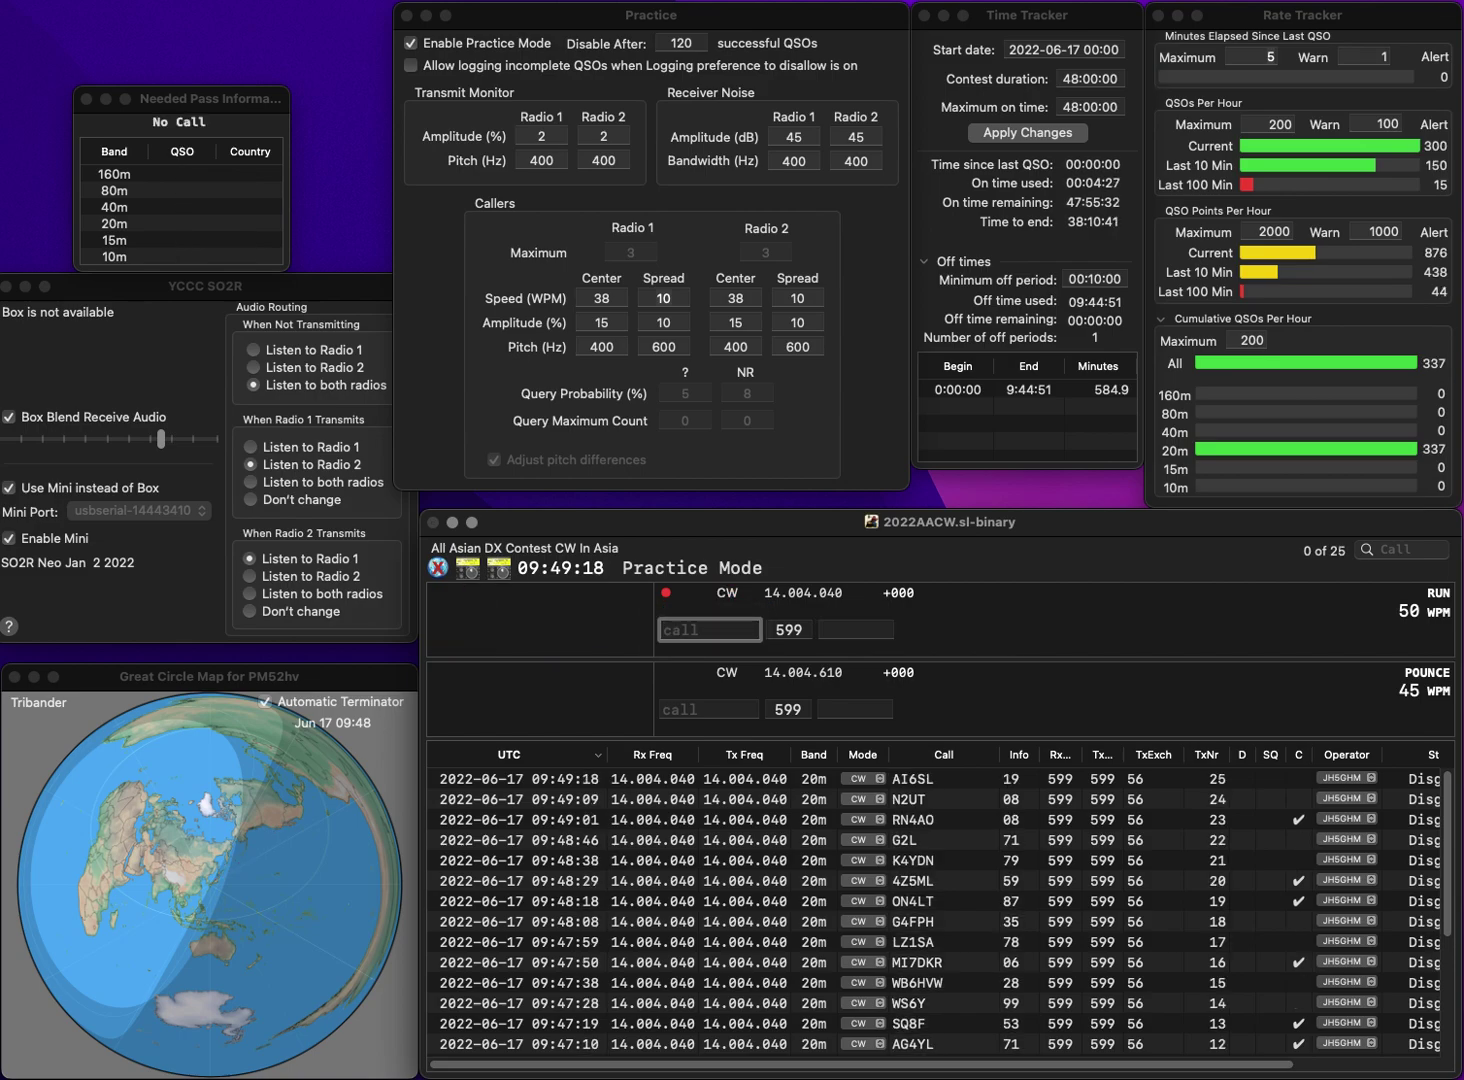
text(XQ3SK)
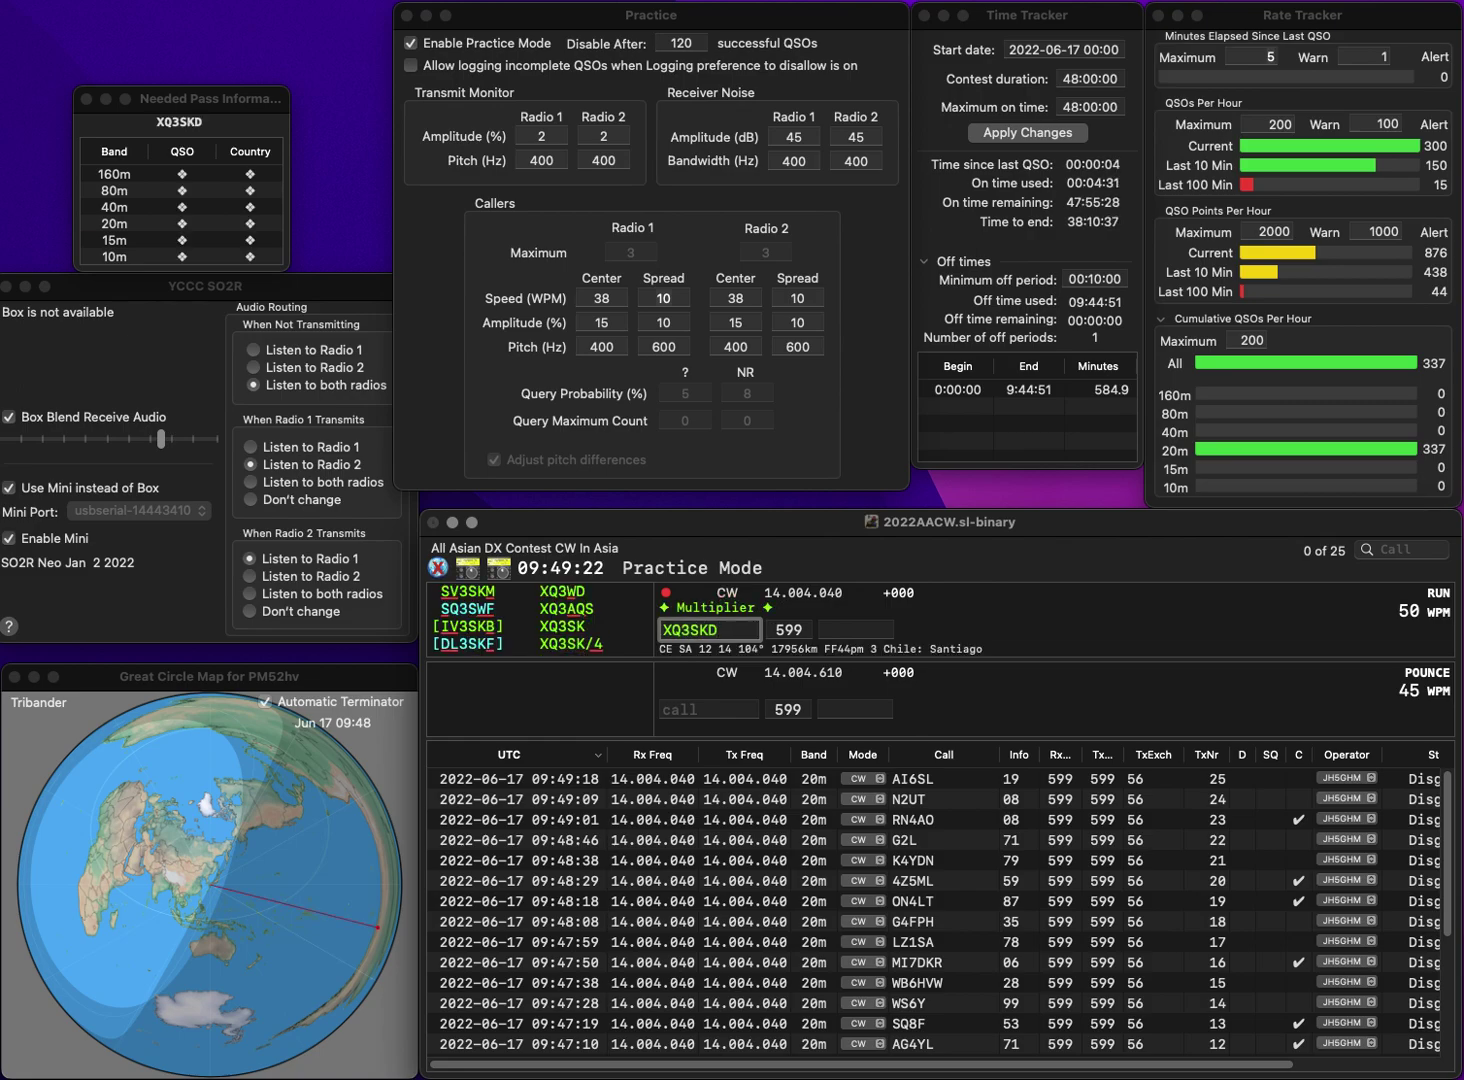
text(/4)
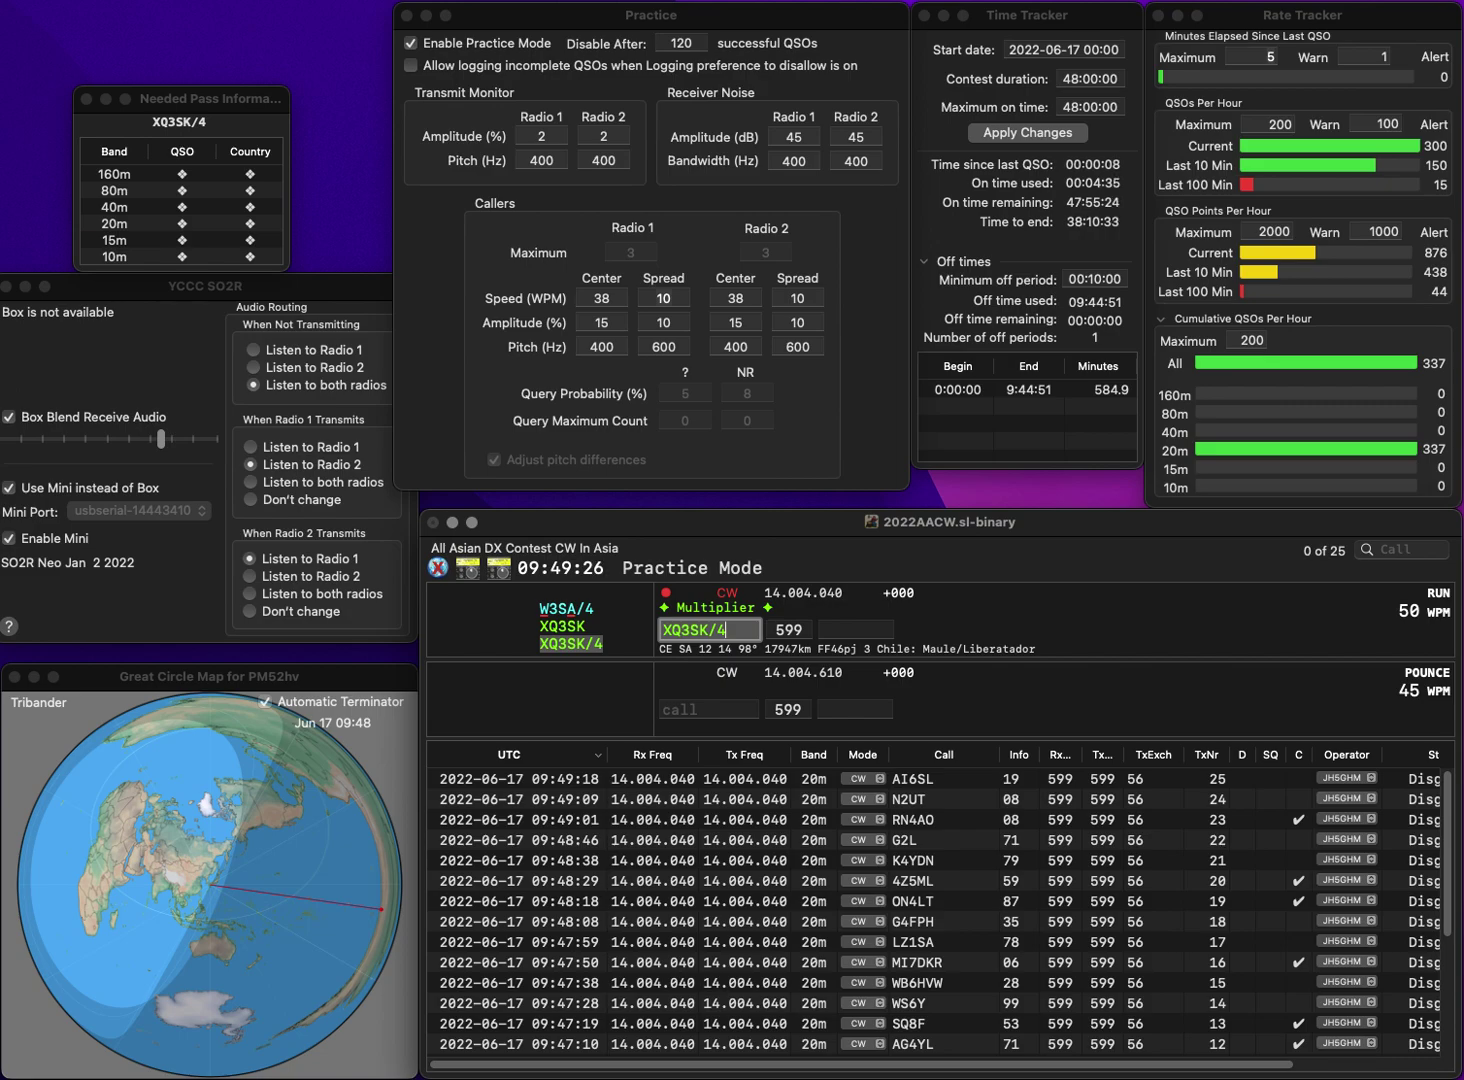
key(Tab)
text(85)
key(Return)
text(W2UA)
key(Return)
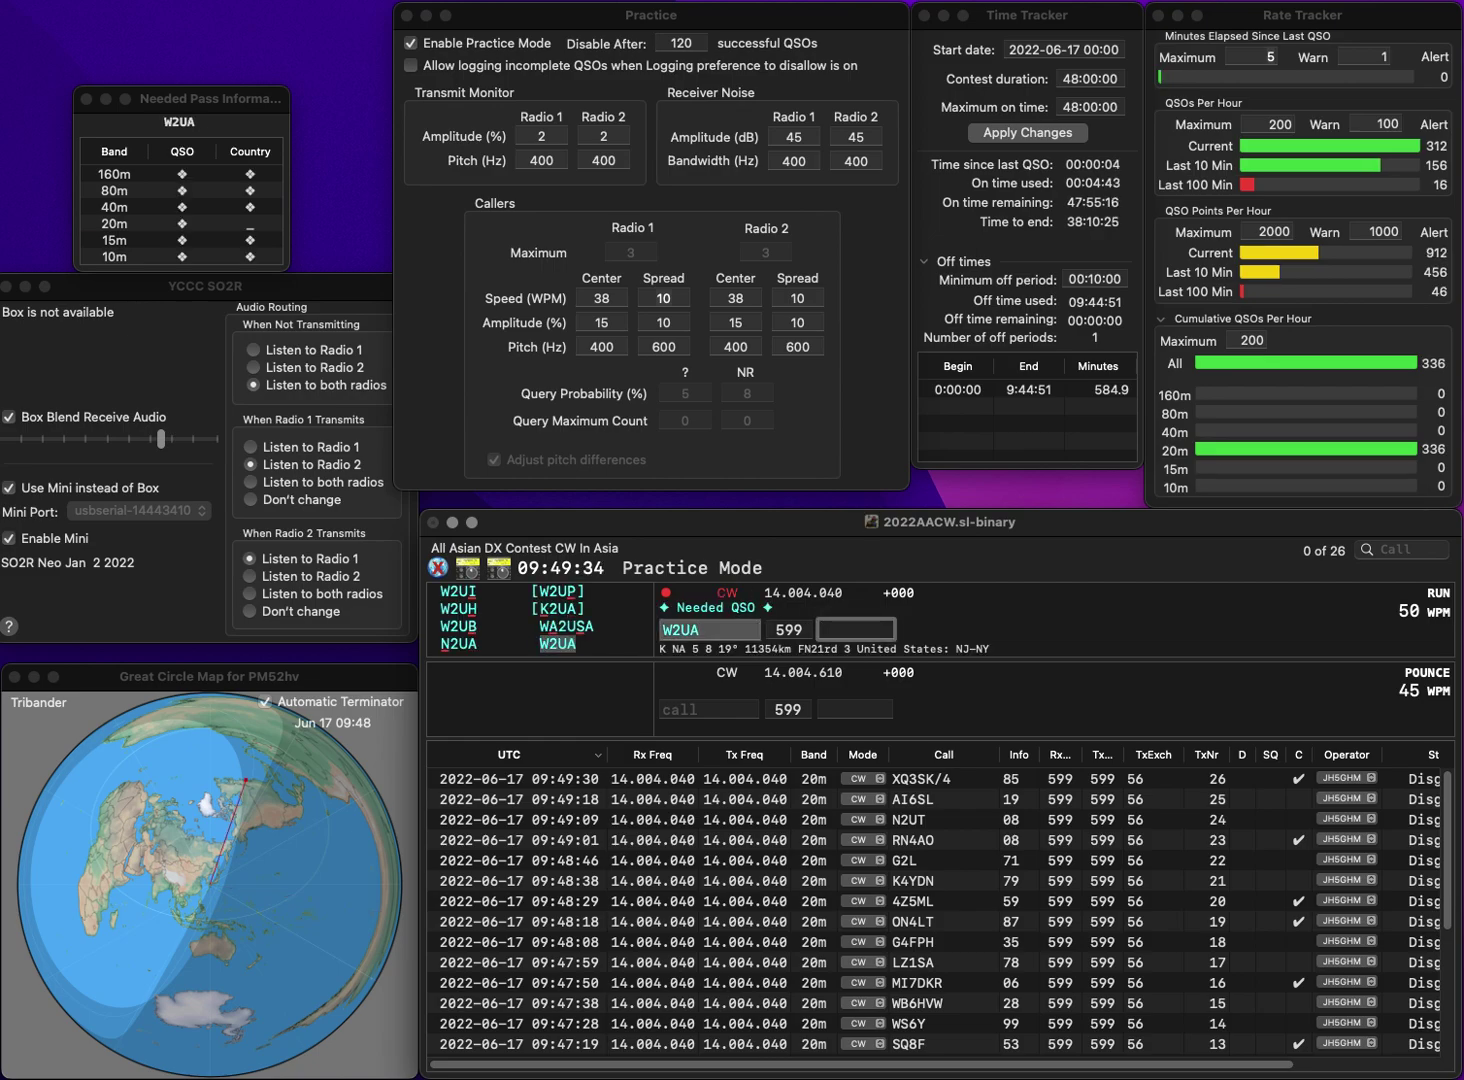
text(30)
key(Return)
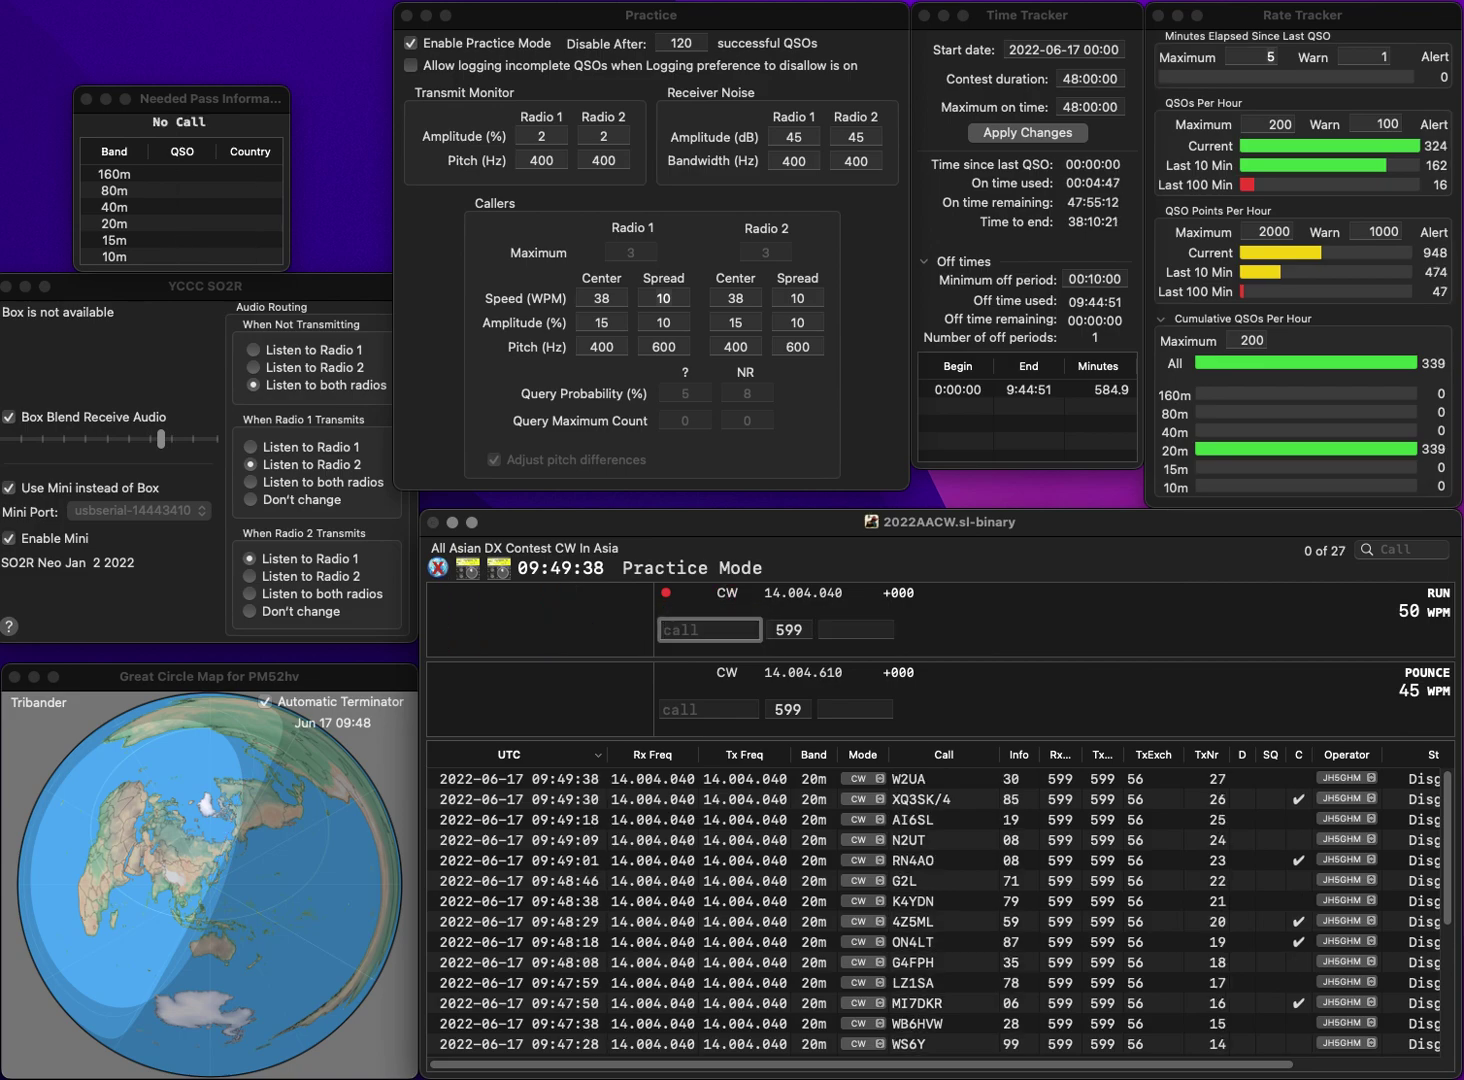
text(W6NV)
key(space)
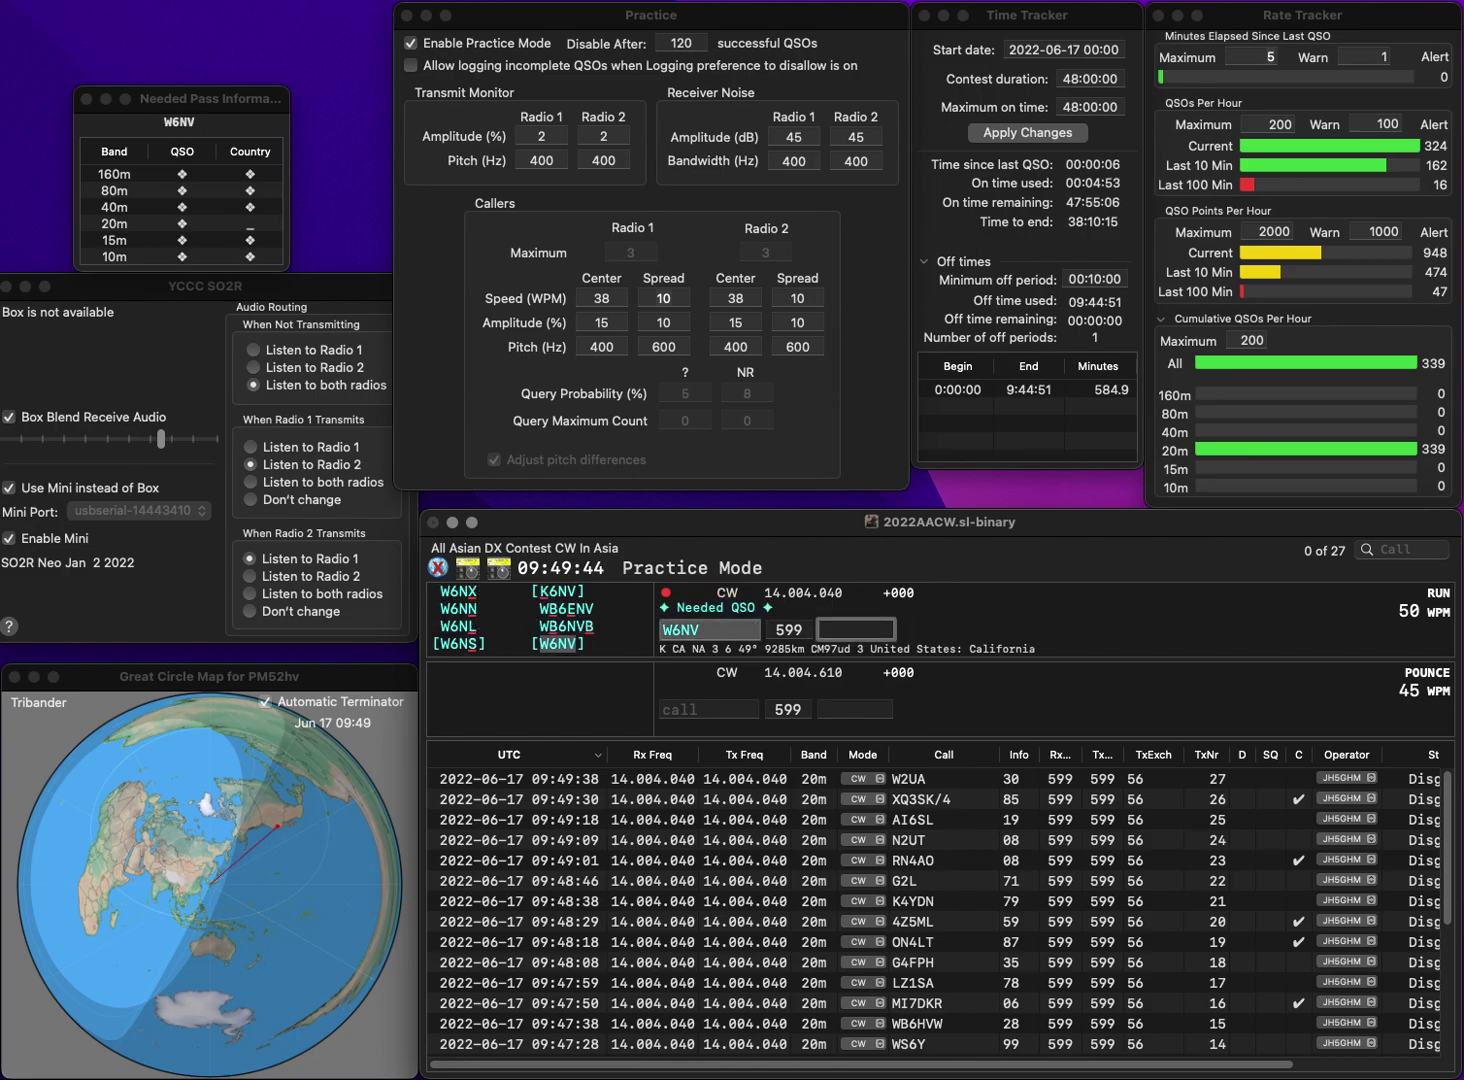
text(09)
key(Return)
text(C)
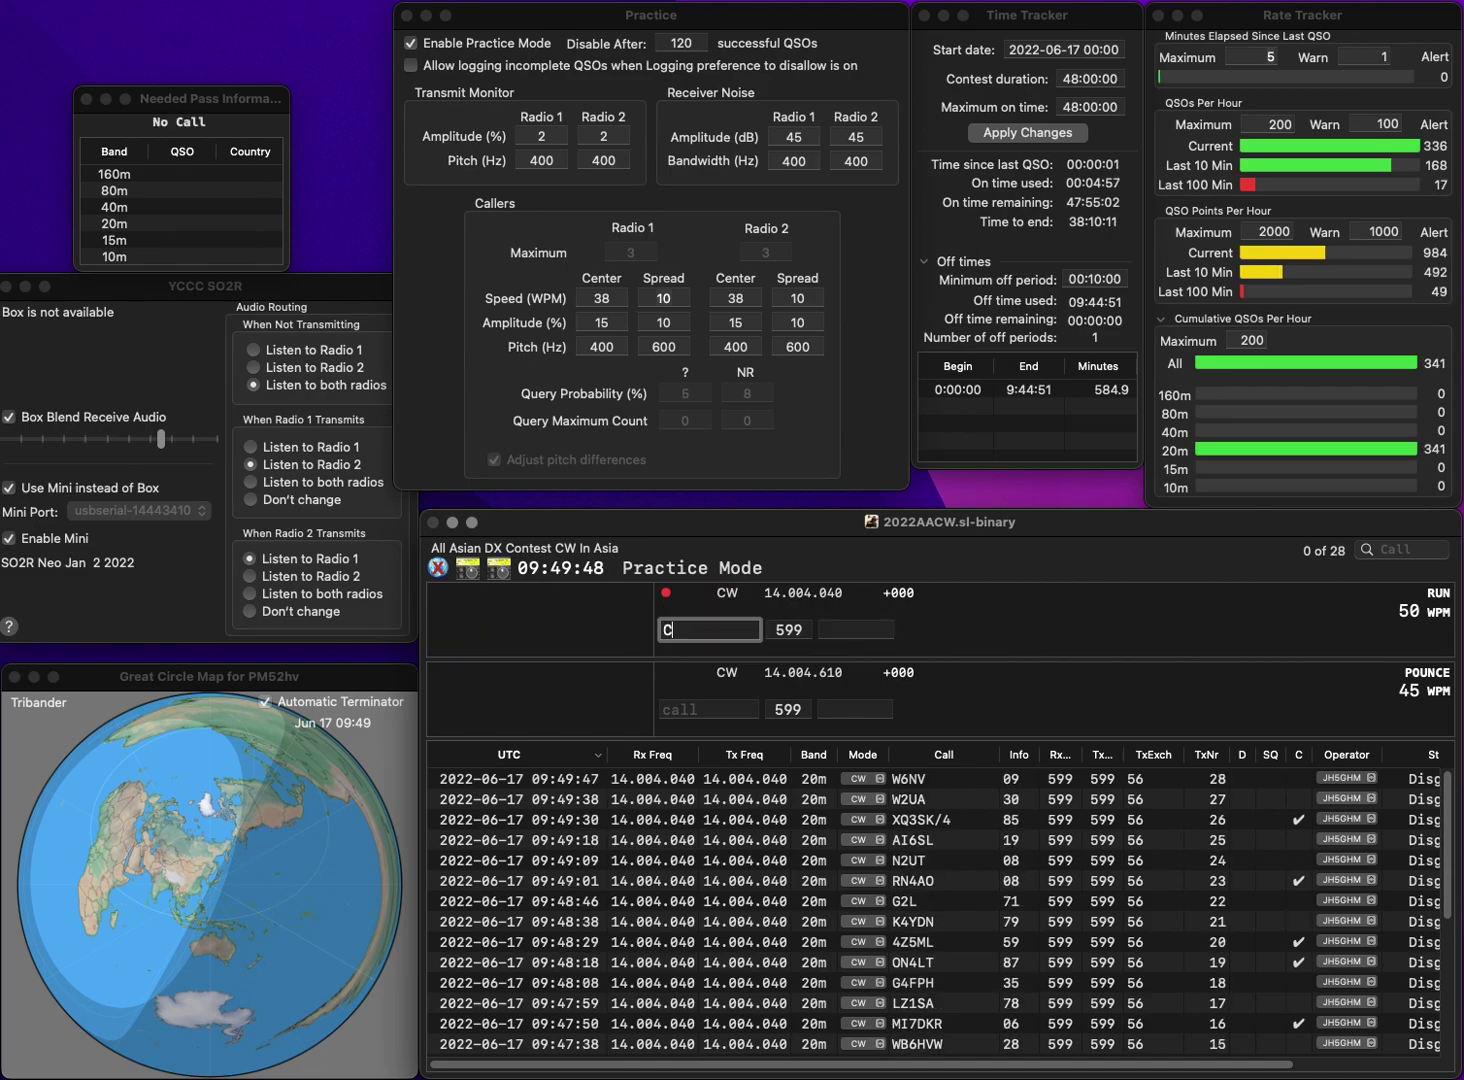
text(TXC)
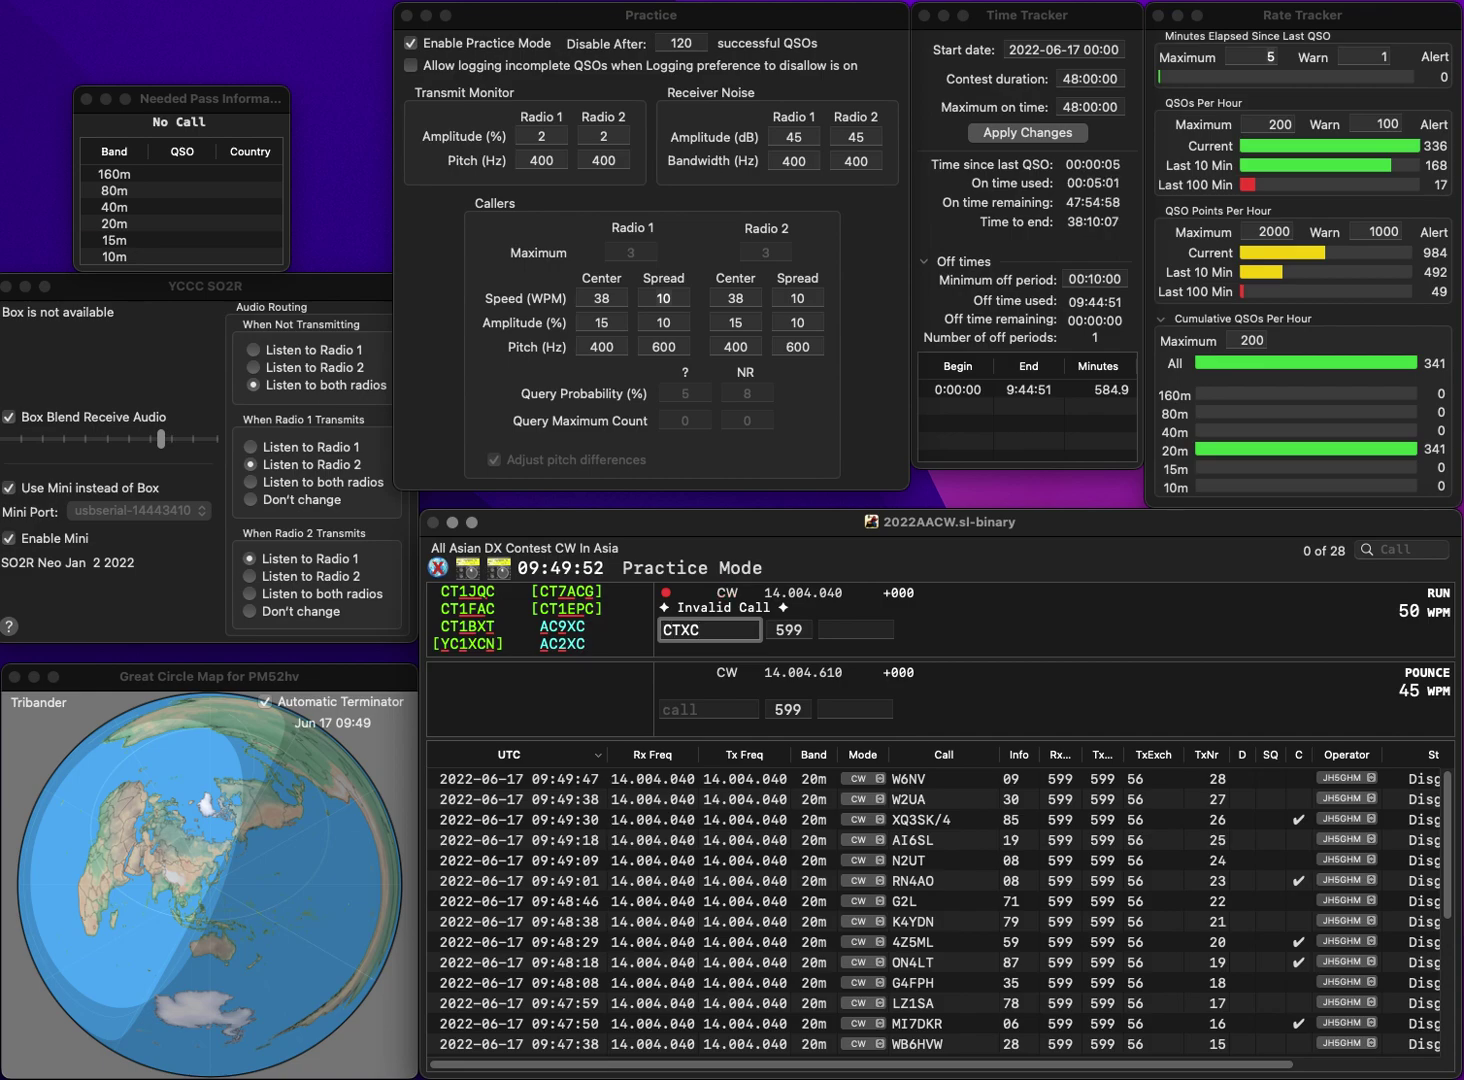
key(Delete)
text(YT)
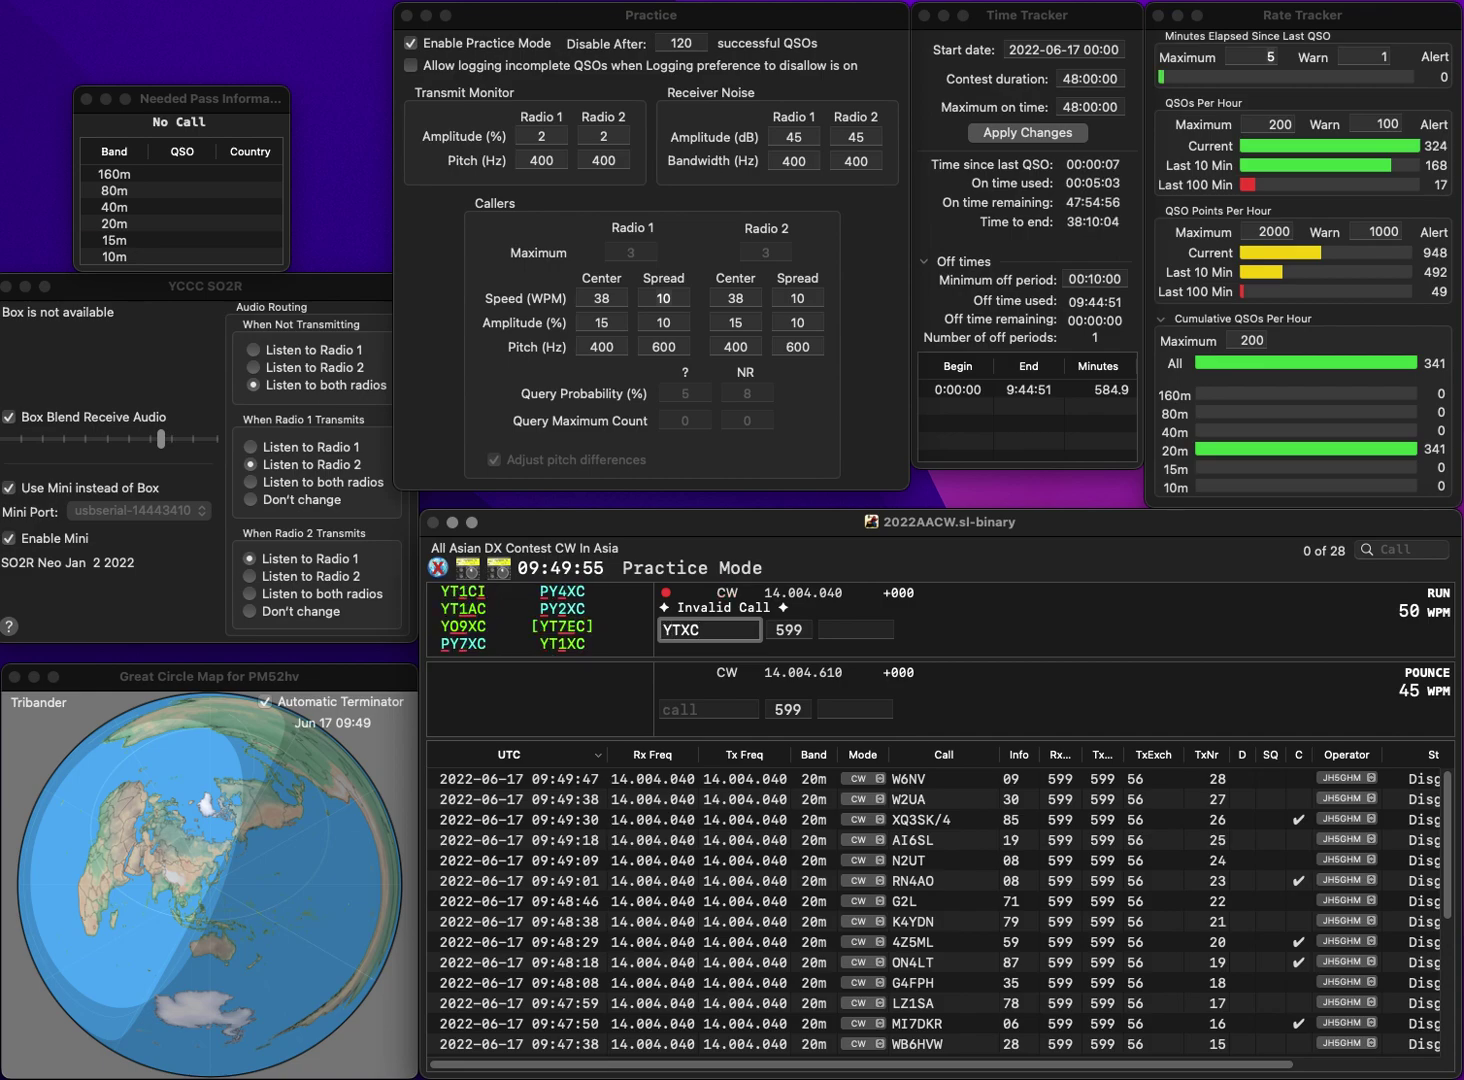
text(1)
key(Tab)
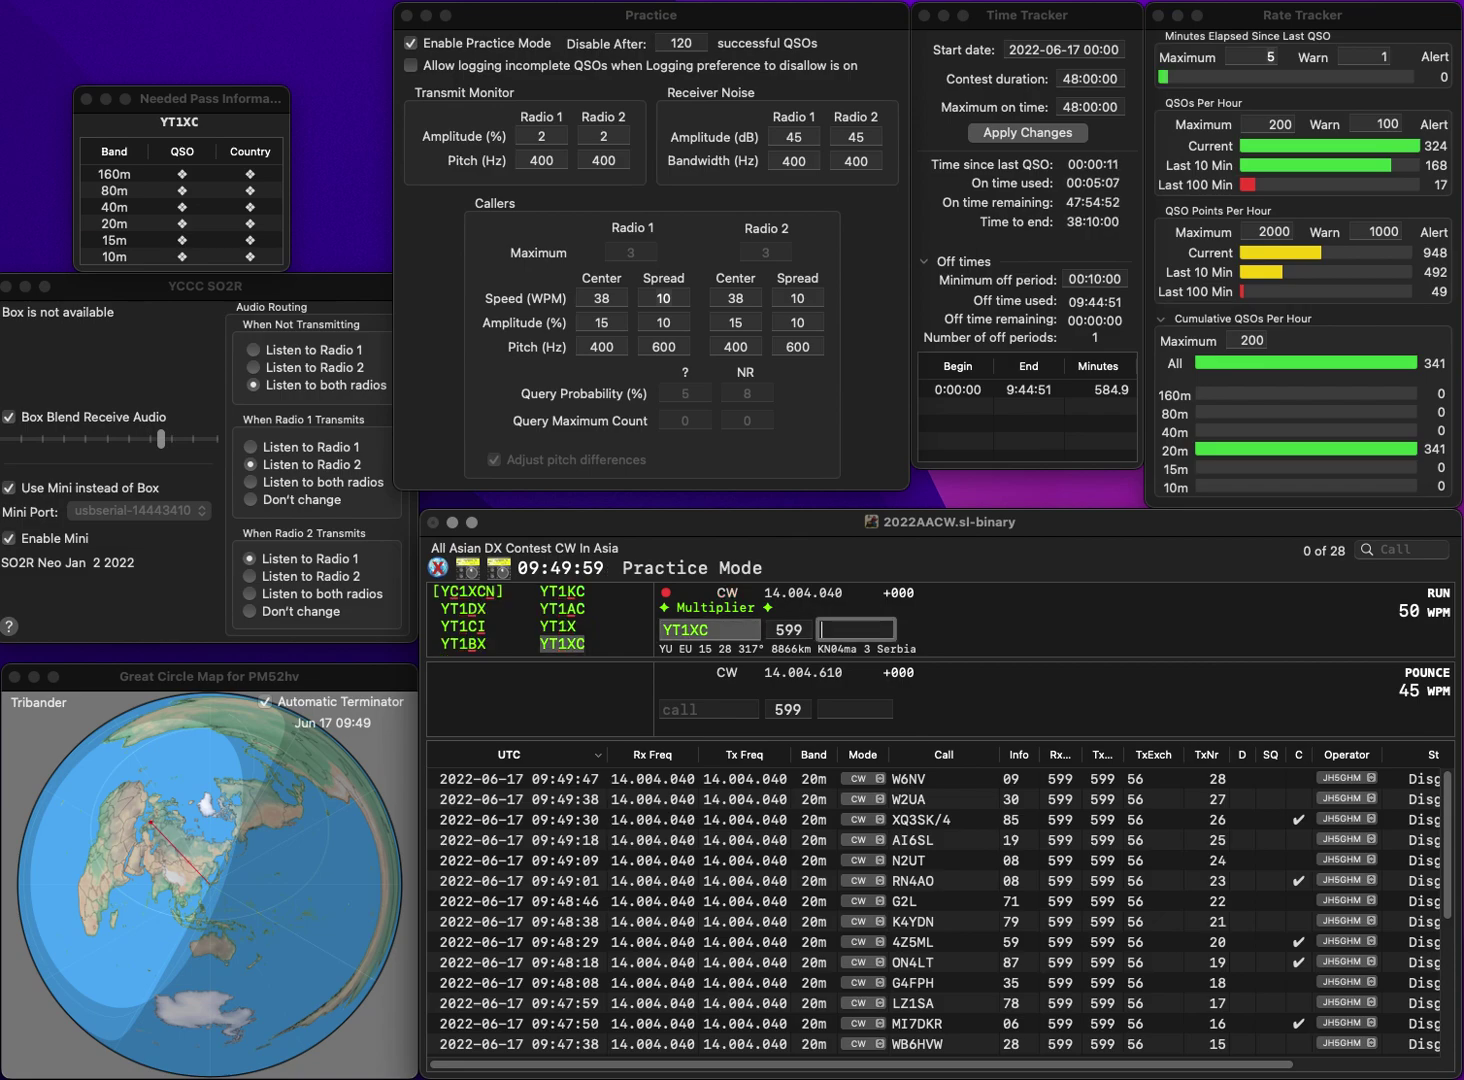
text(68)
key(Return)
text(DK8VX)
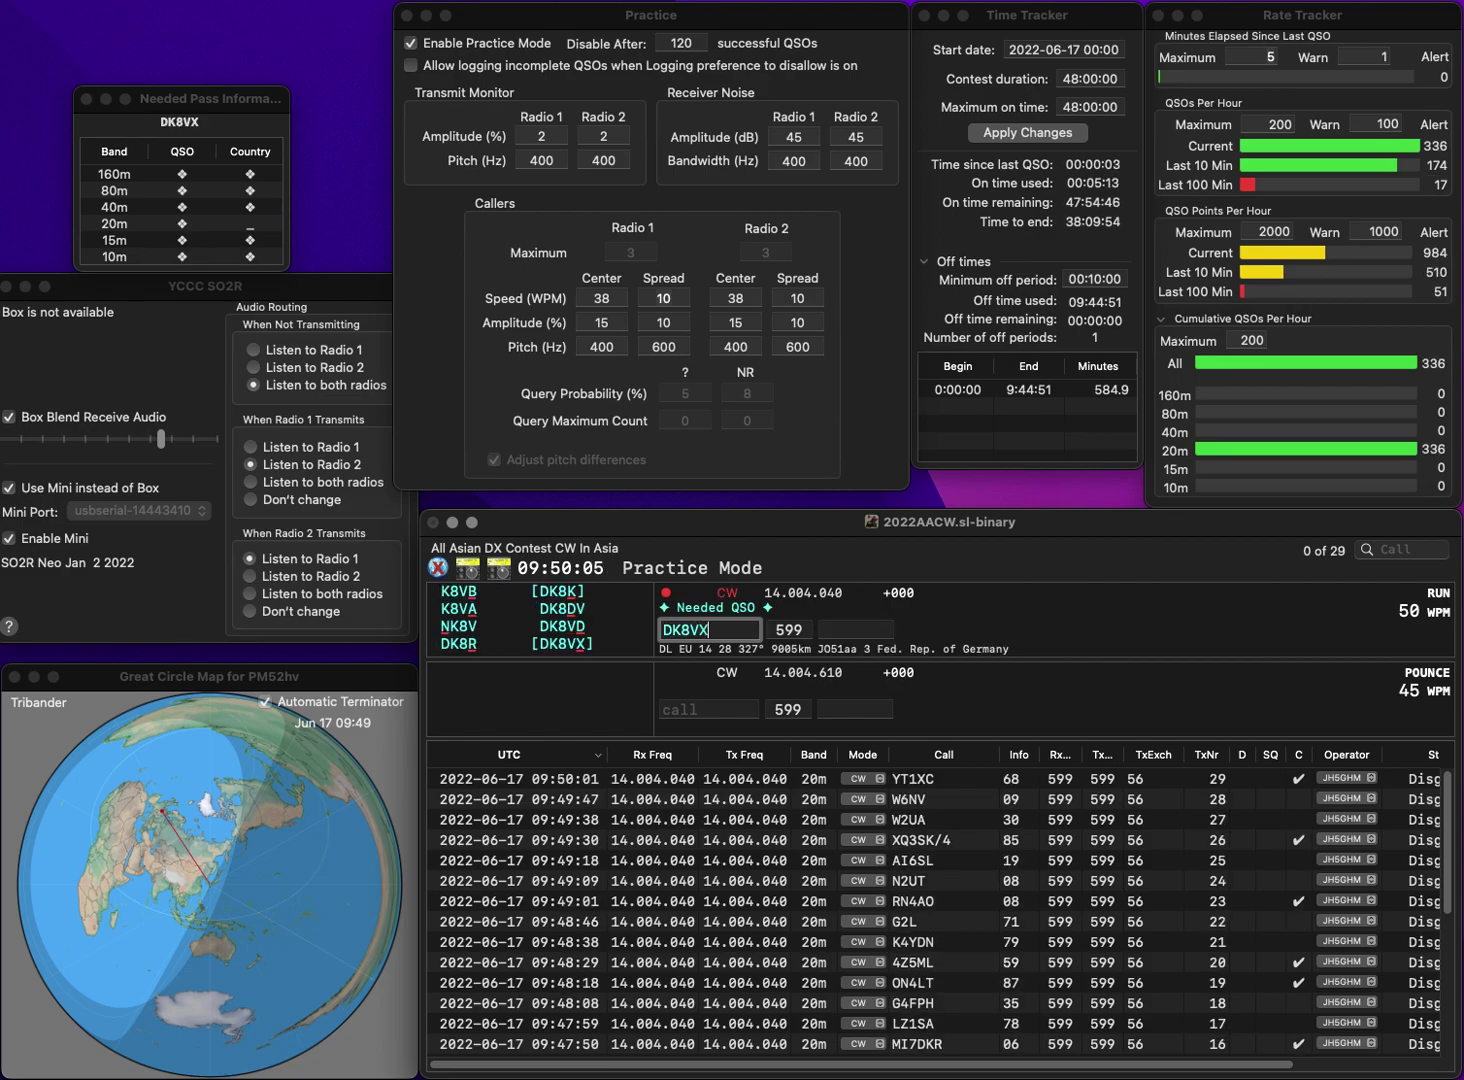
key(space)
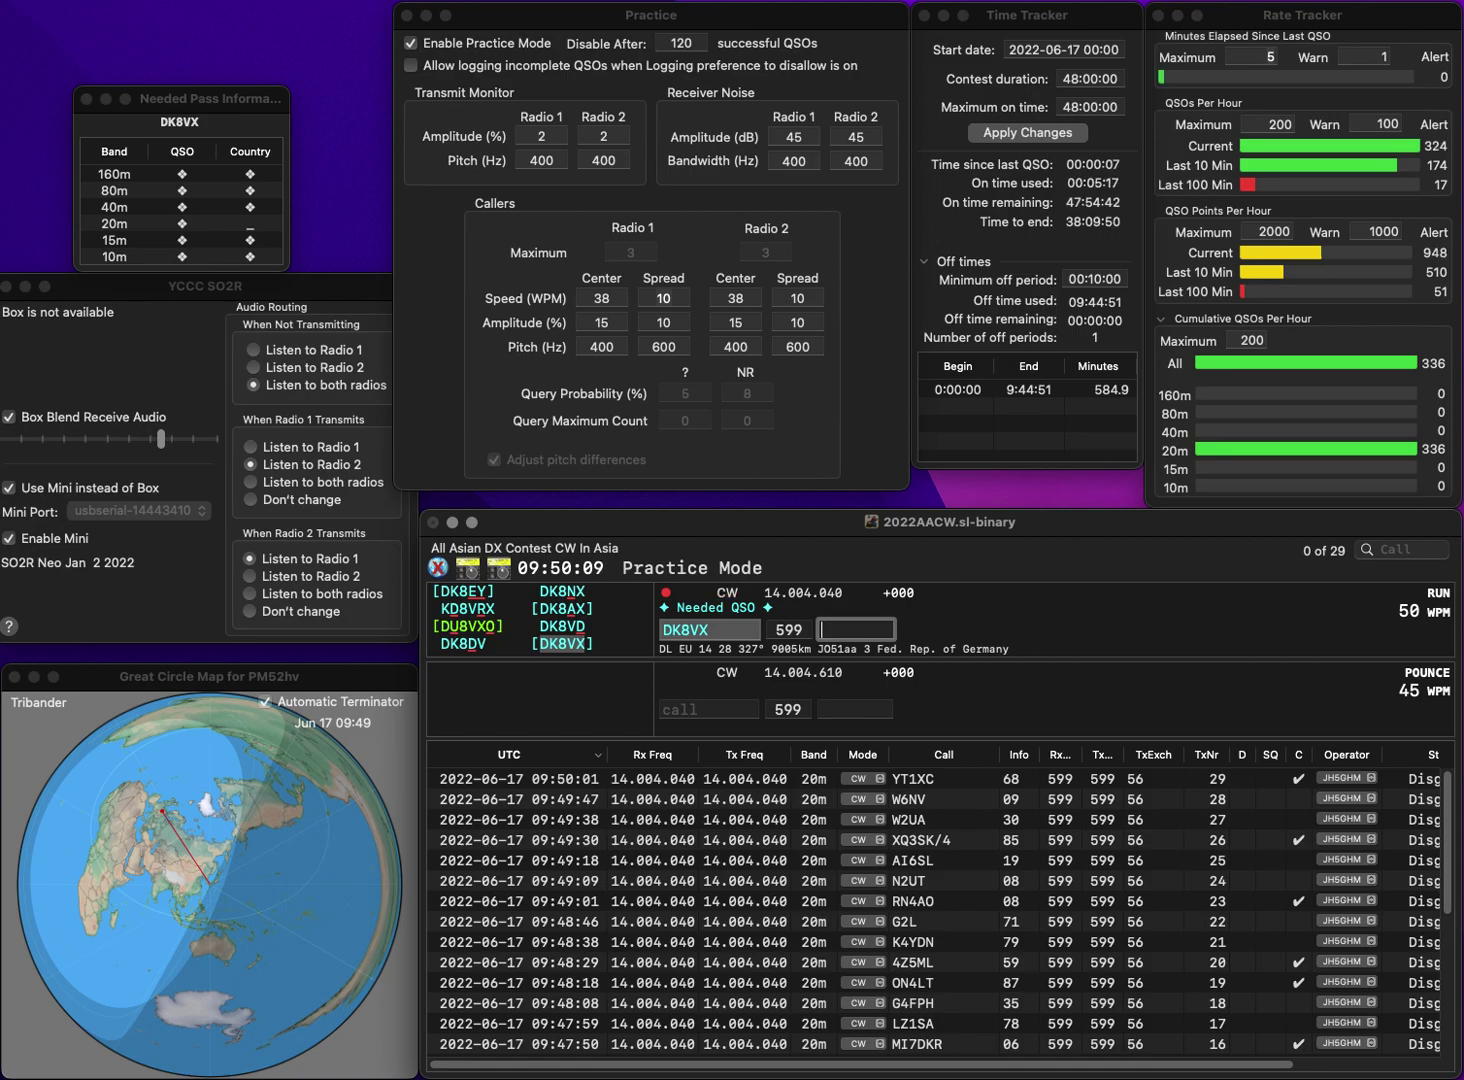
text(9)
key(Return)
text(N3TO)
key(Return)
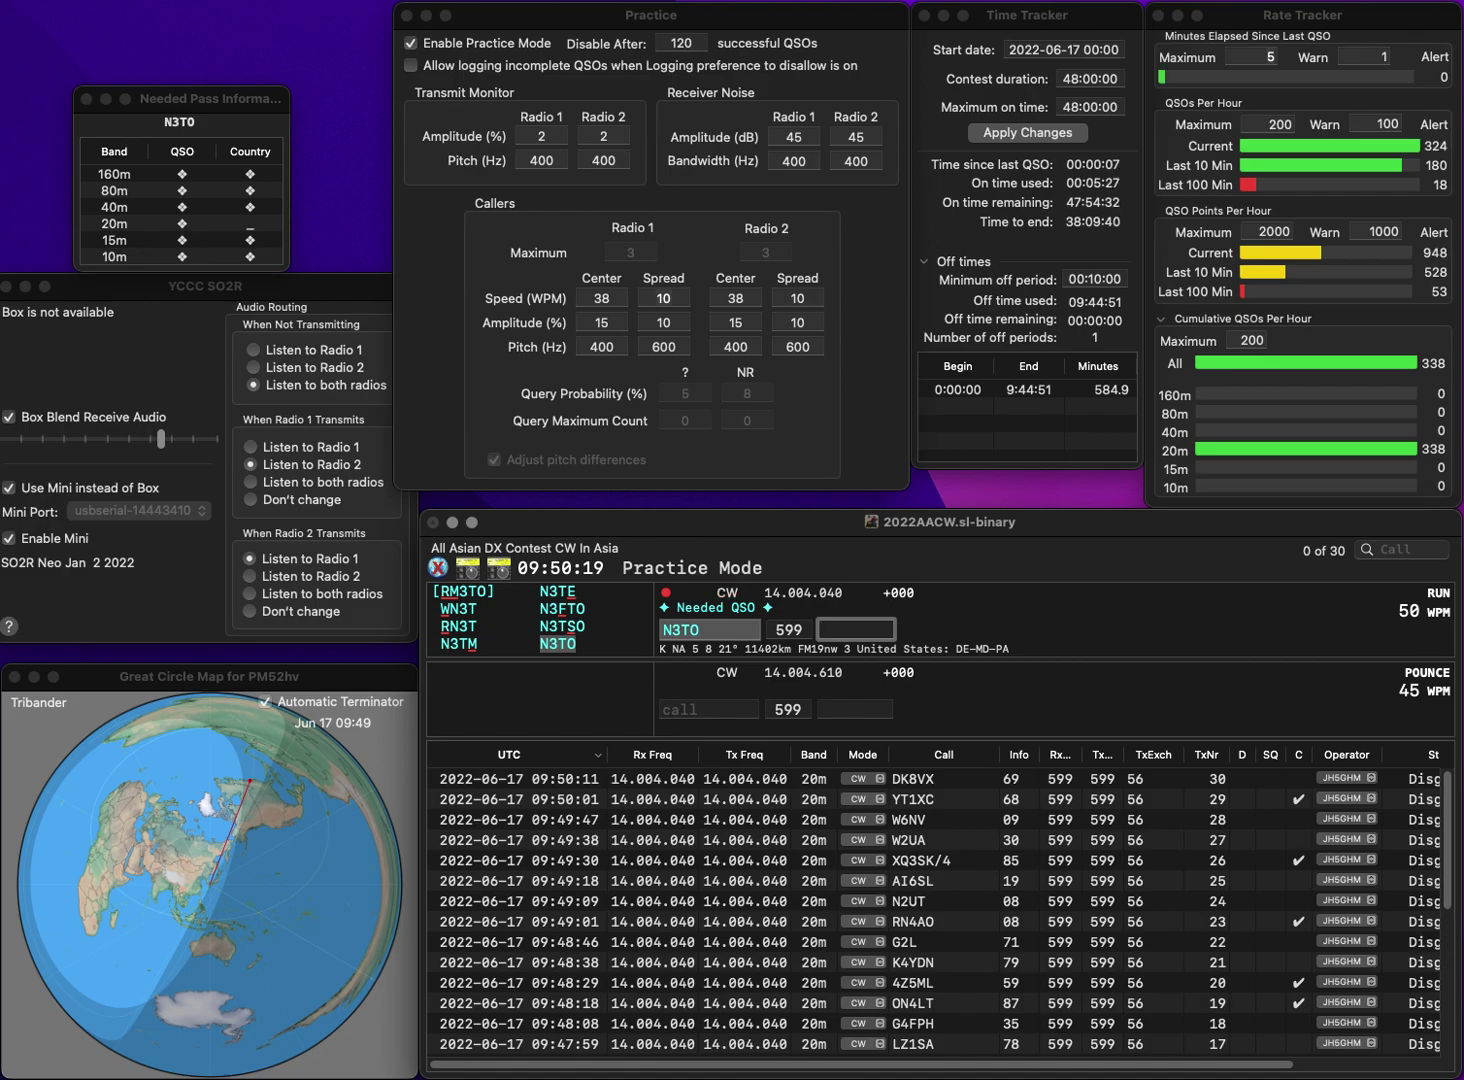
text(91)
key(Return)
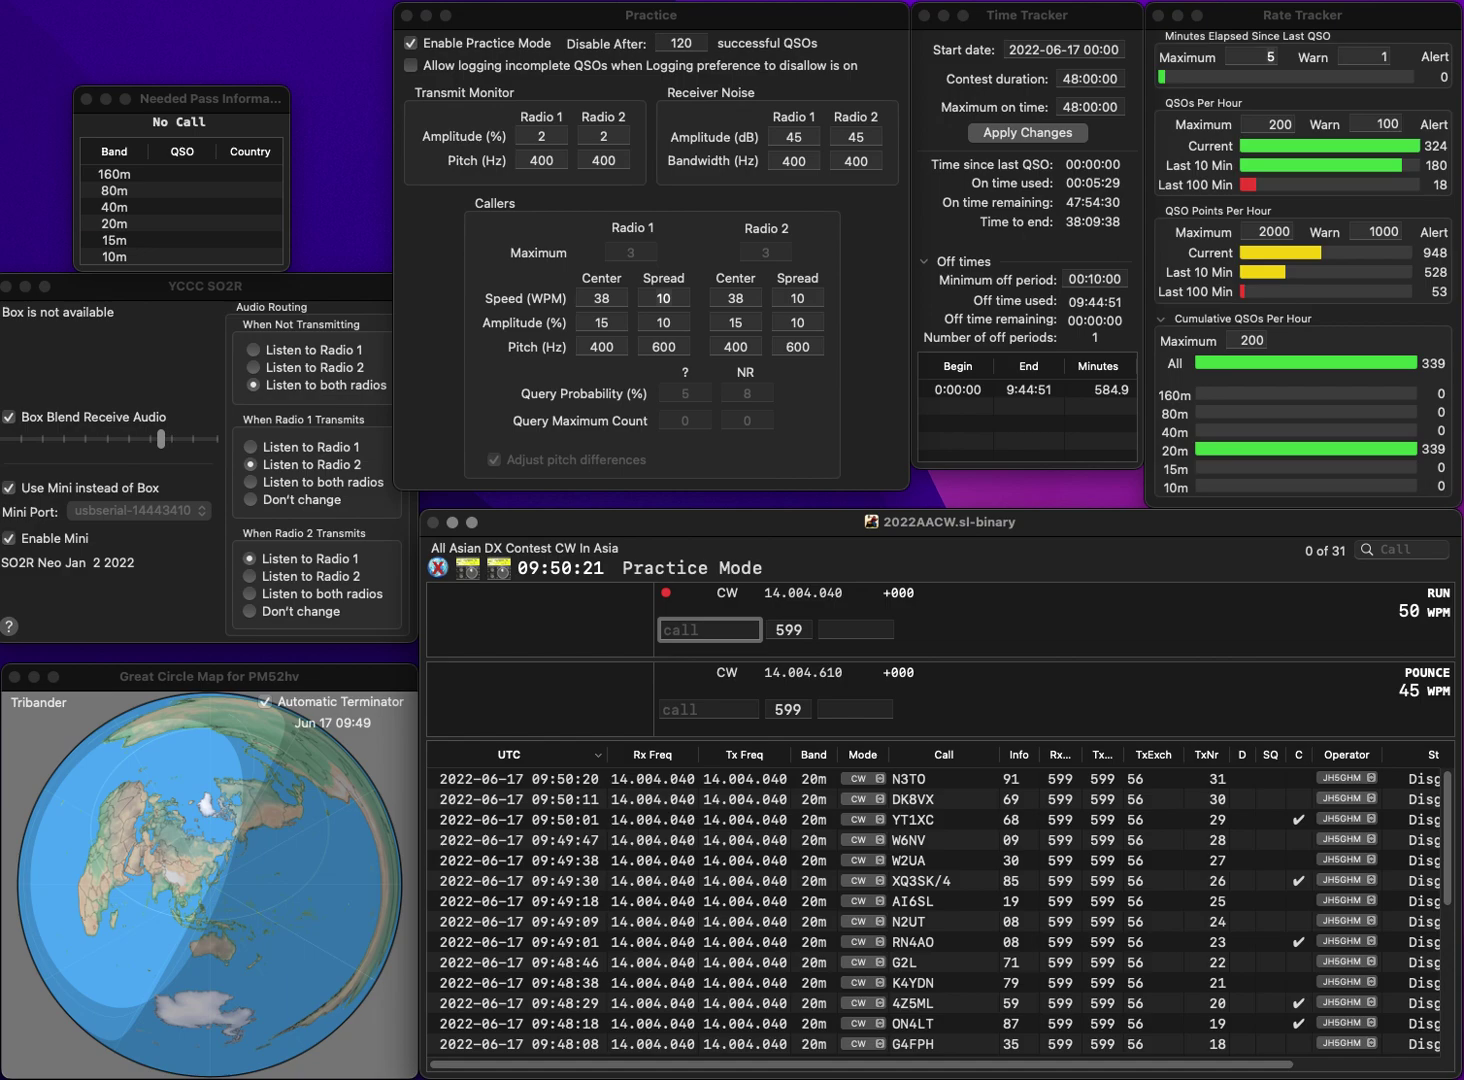
text(WB3JFS)
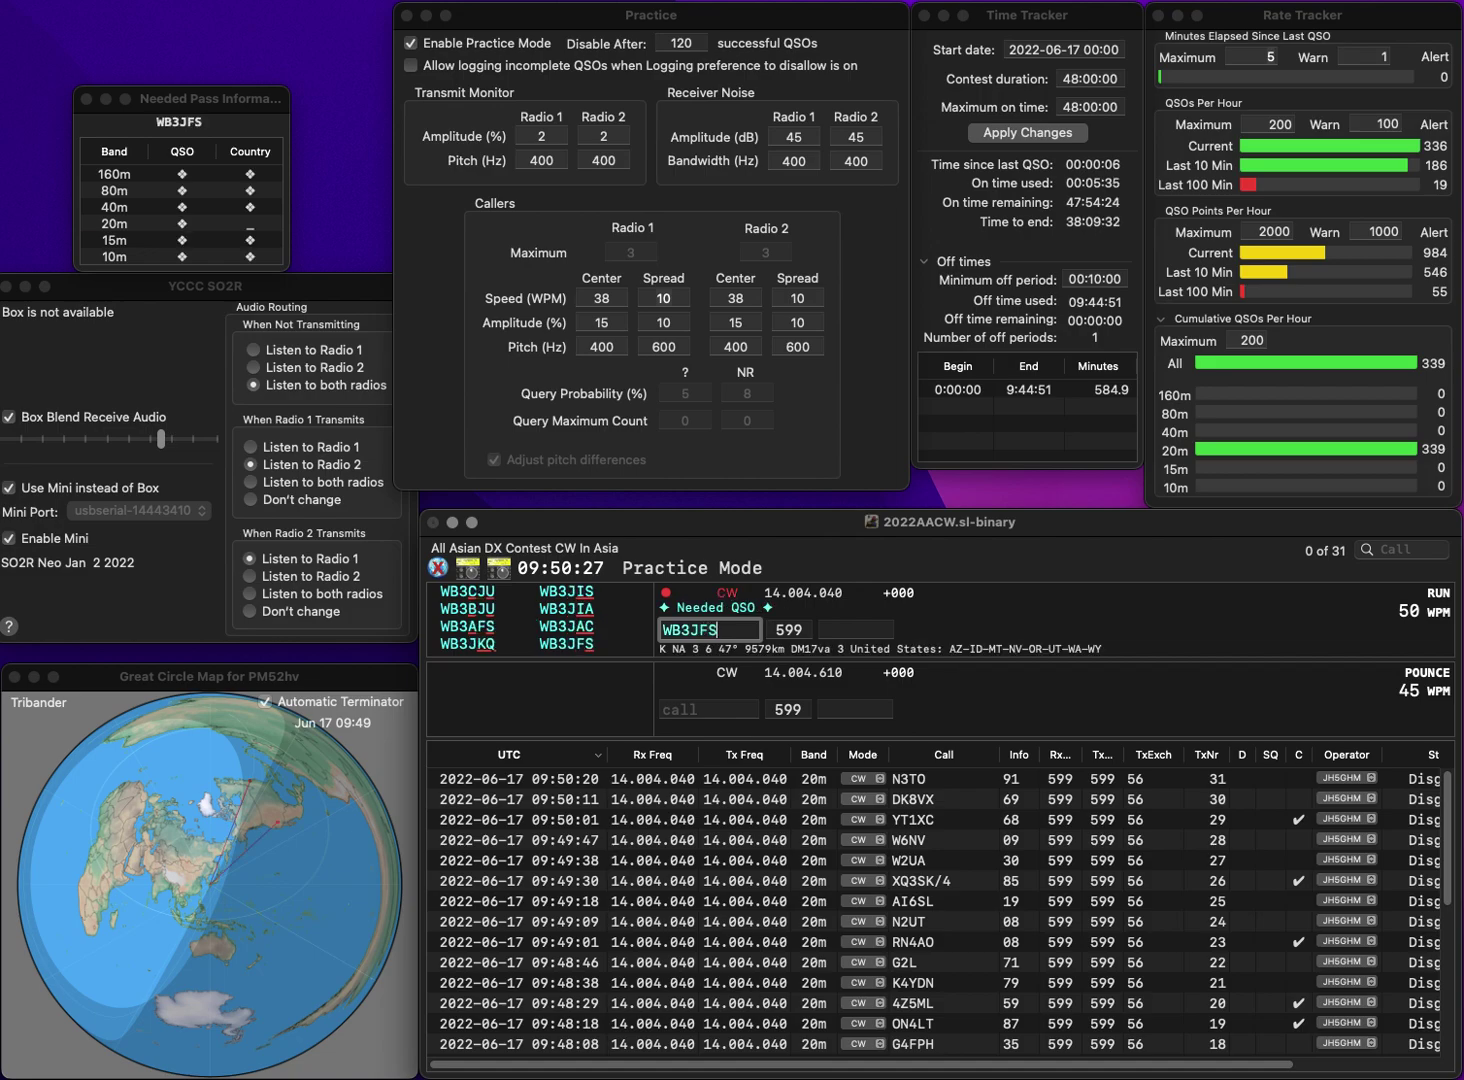
key(Tab)
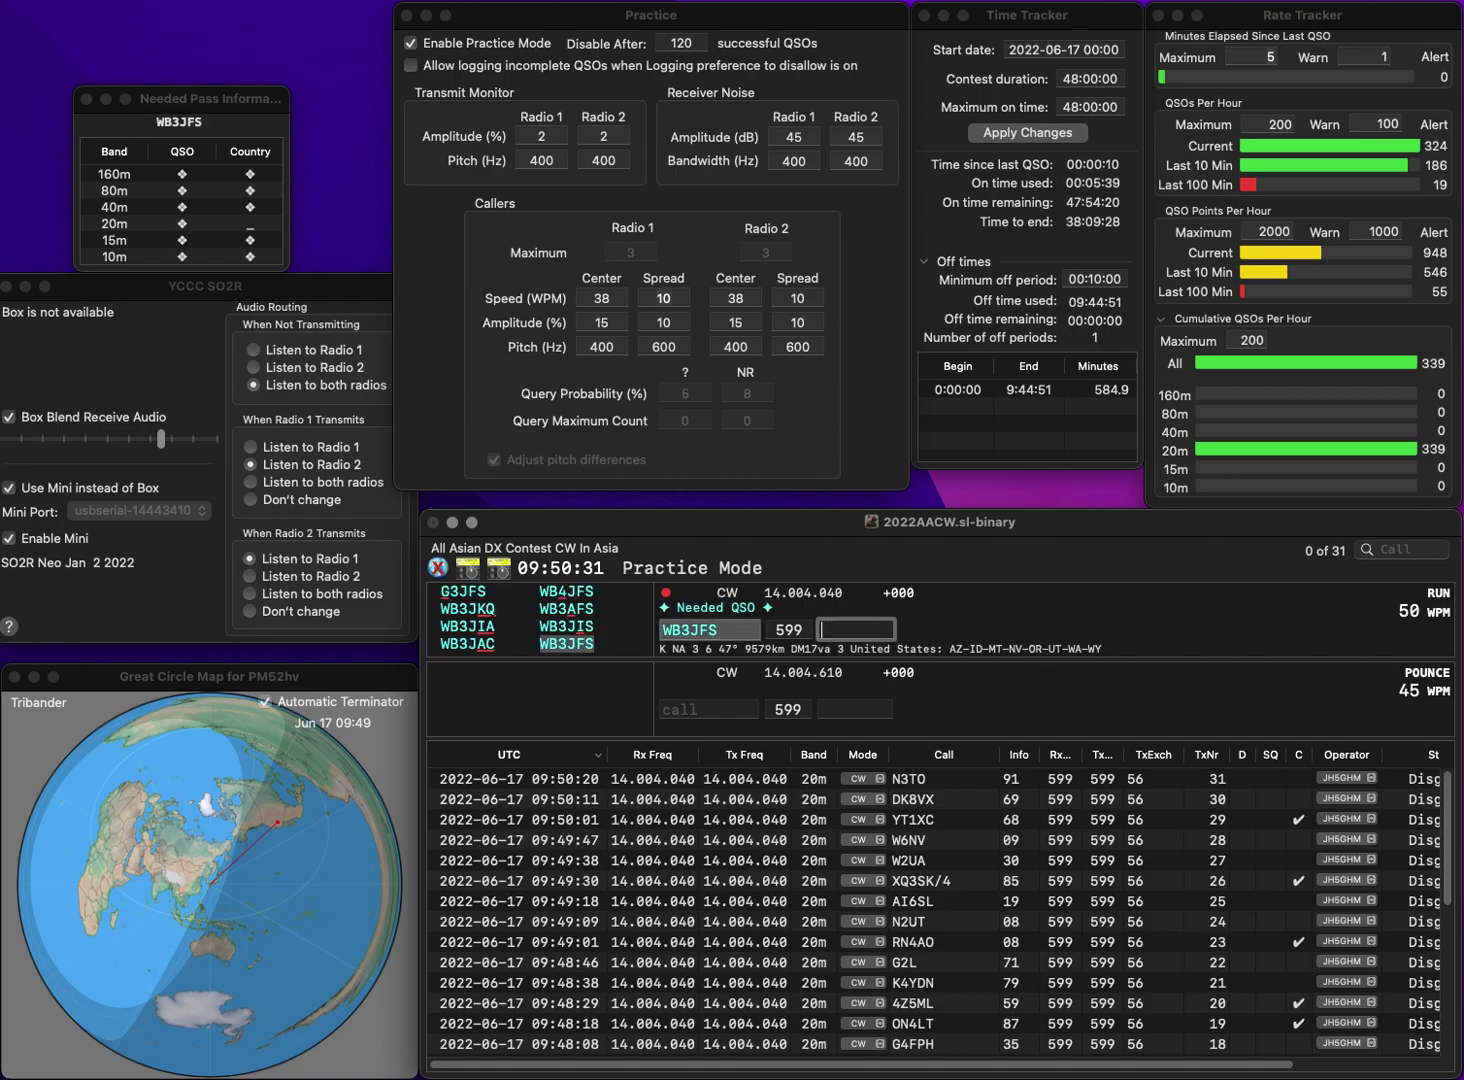
text(09)
key(Return)
text(IZ)
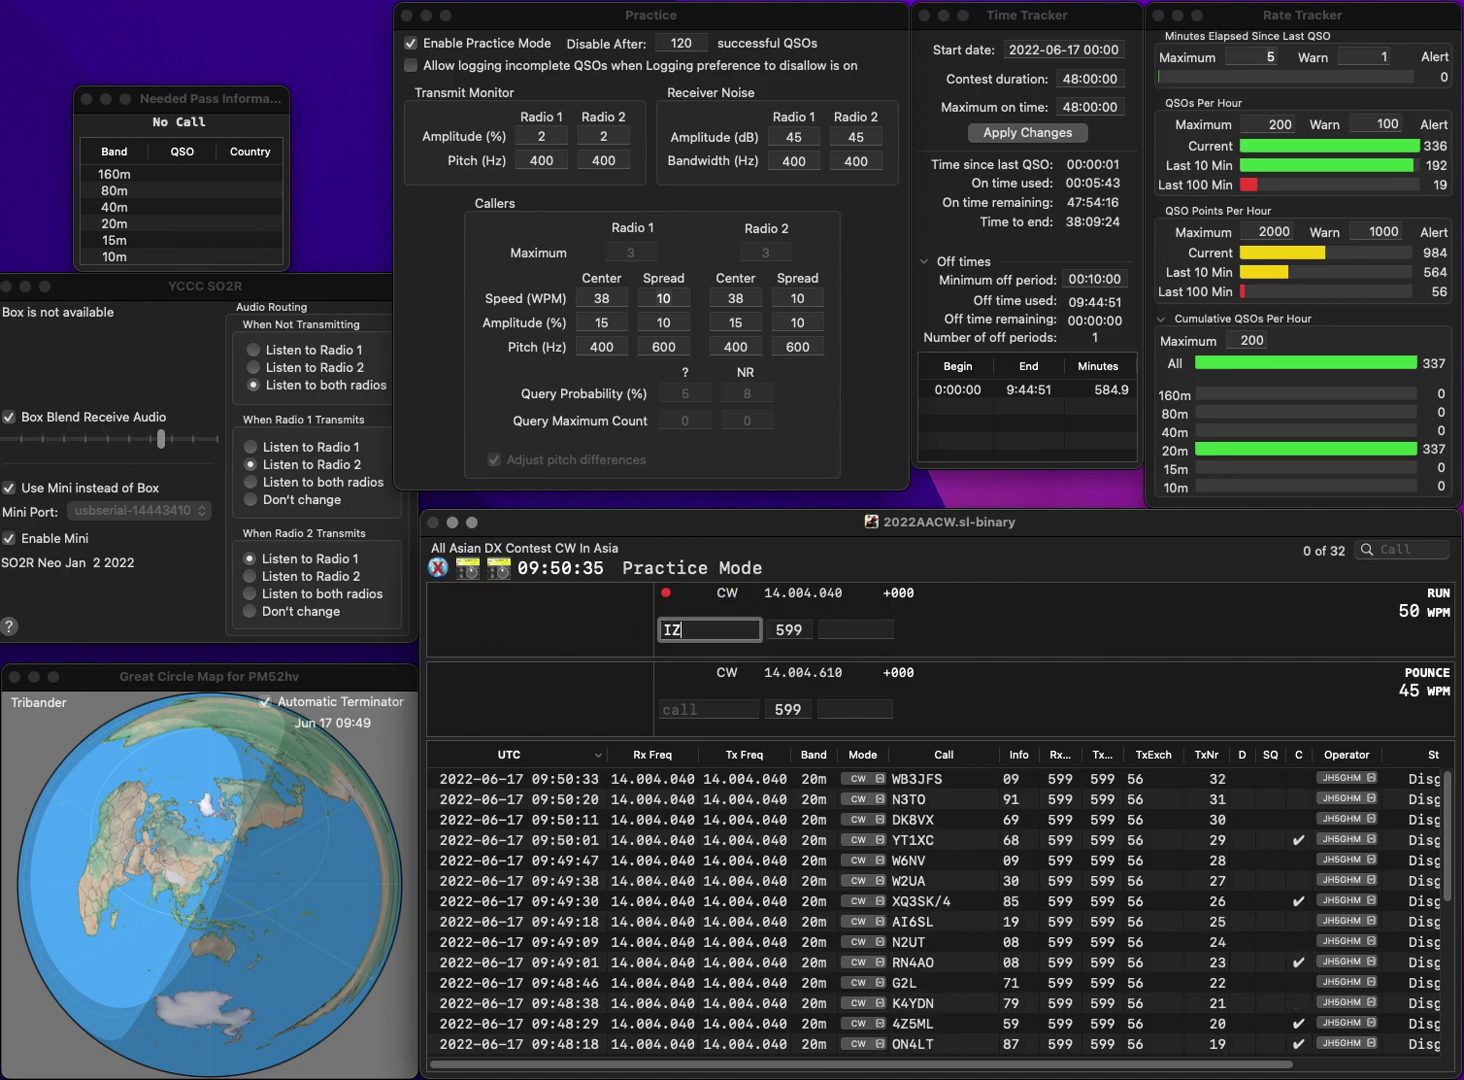
text(8FQO)
key(Return)
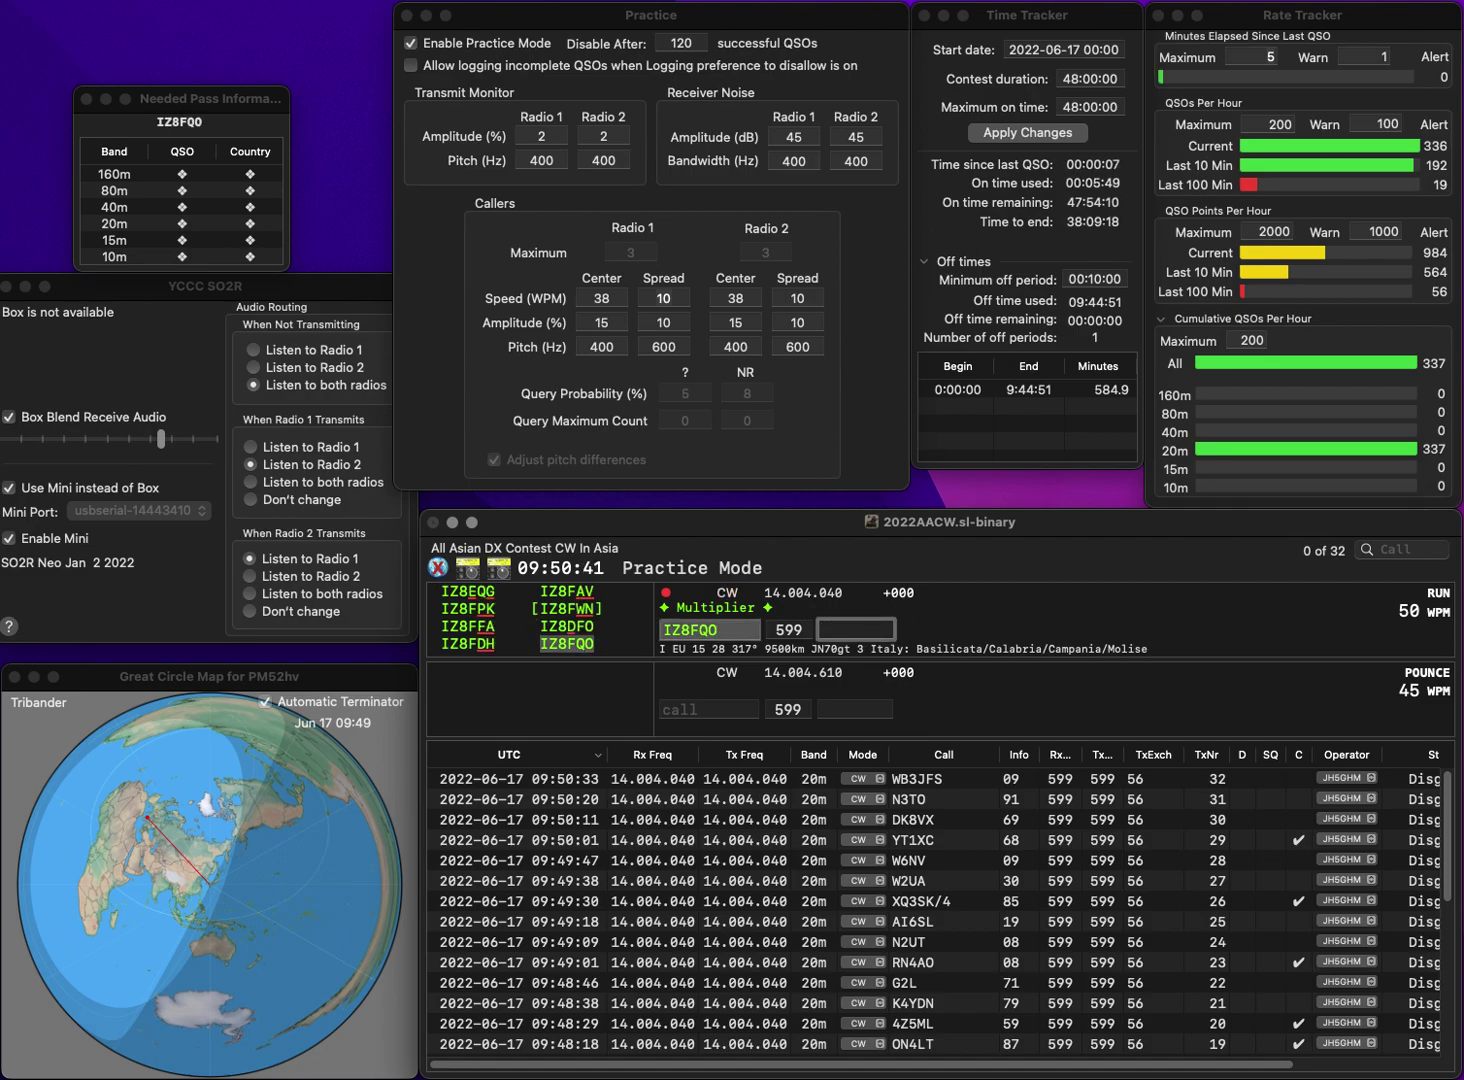
text(8)
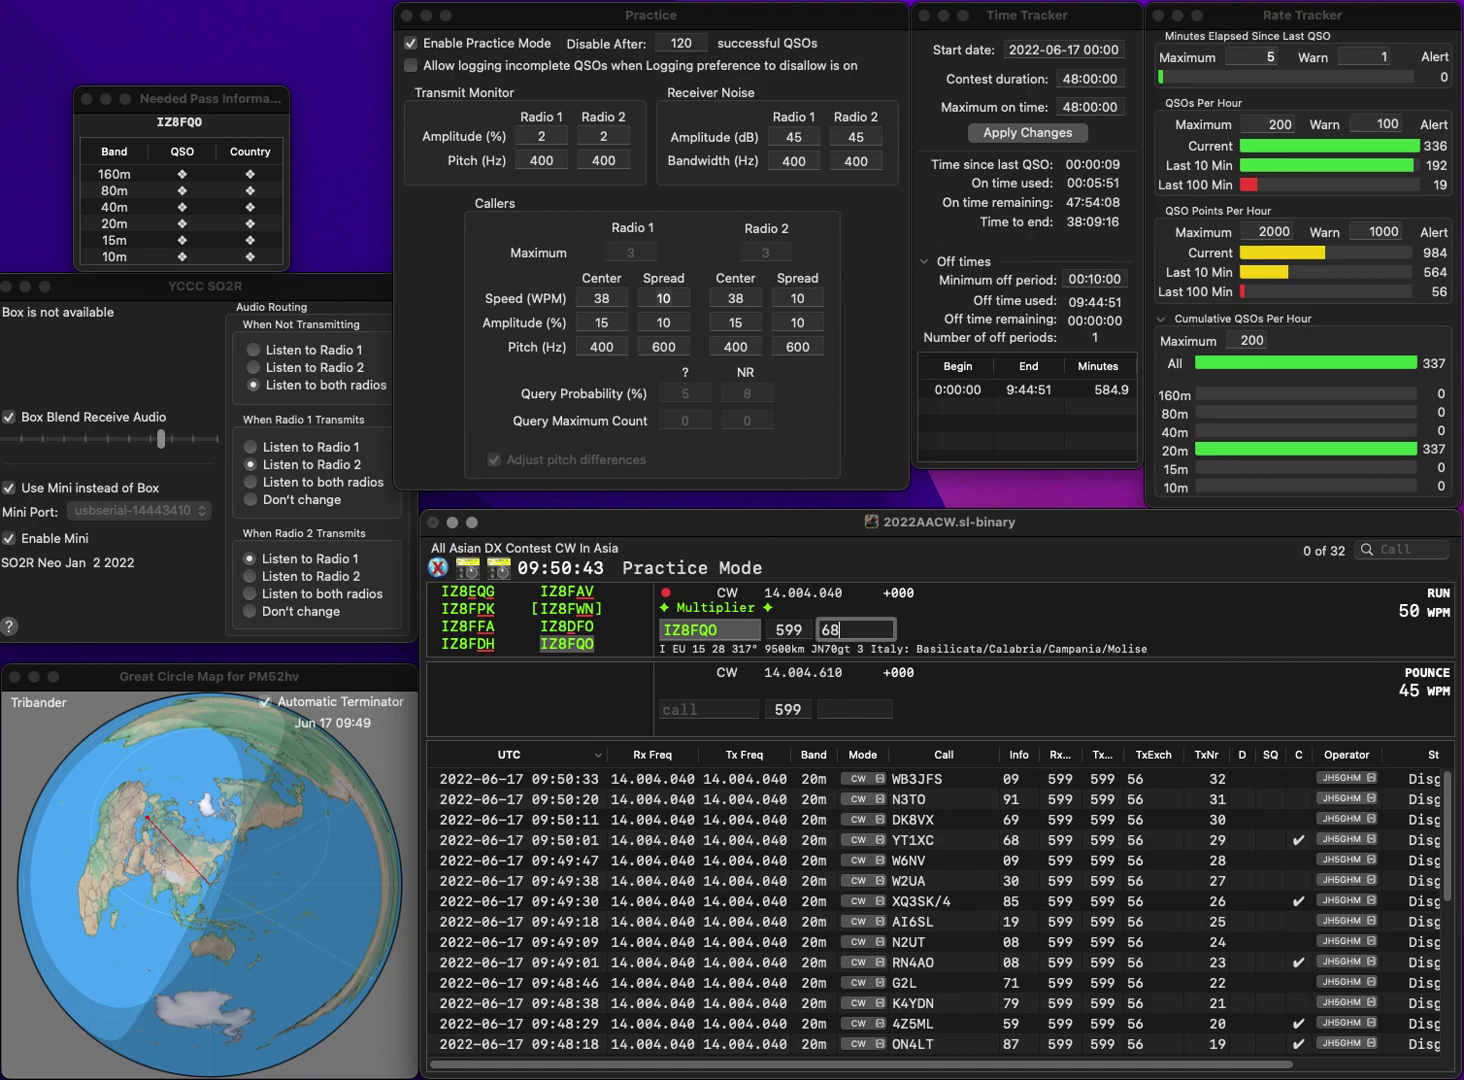
key(Return)
- Log a contact on the run radio with call DL5DXS, report 599 and received exchange 13
text(DL5DXS)
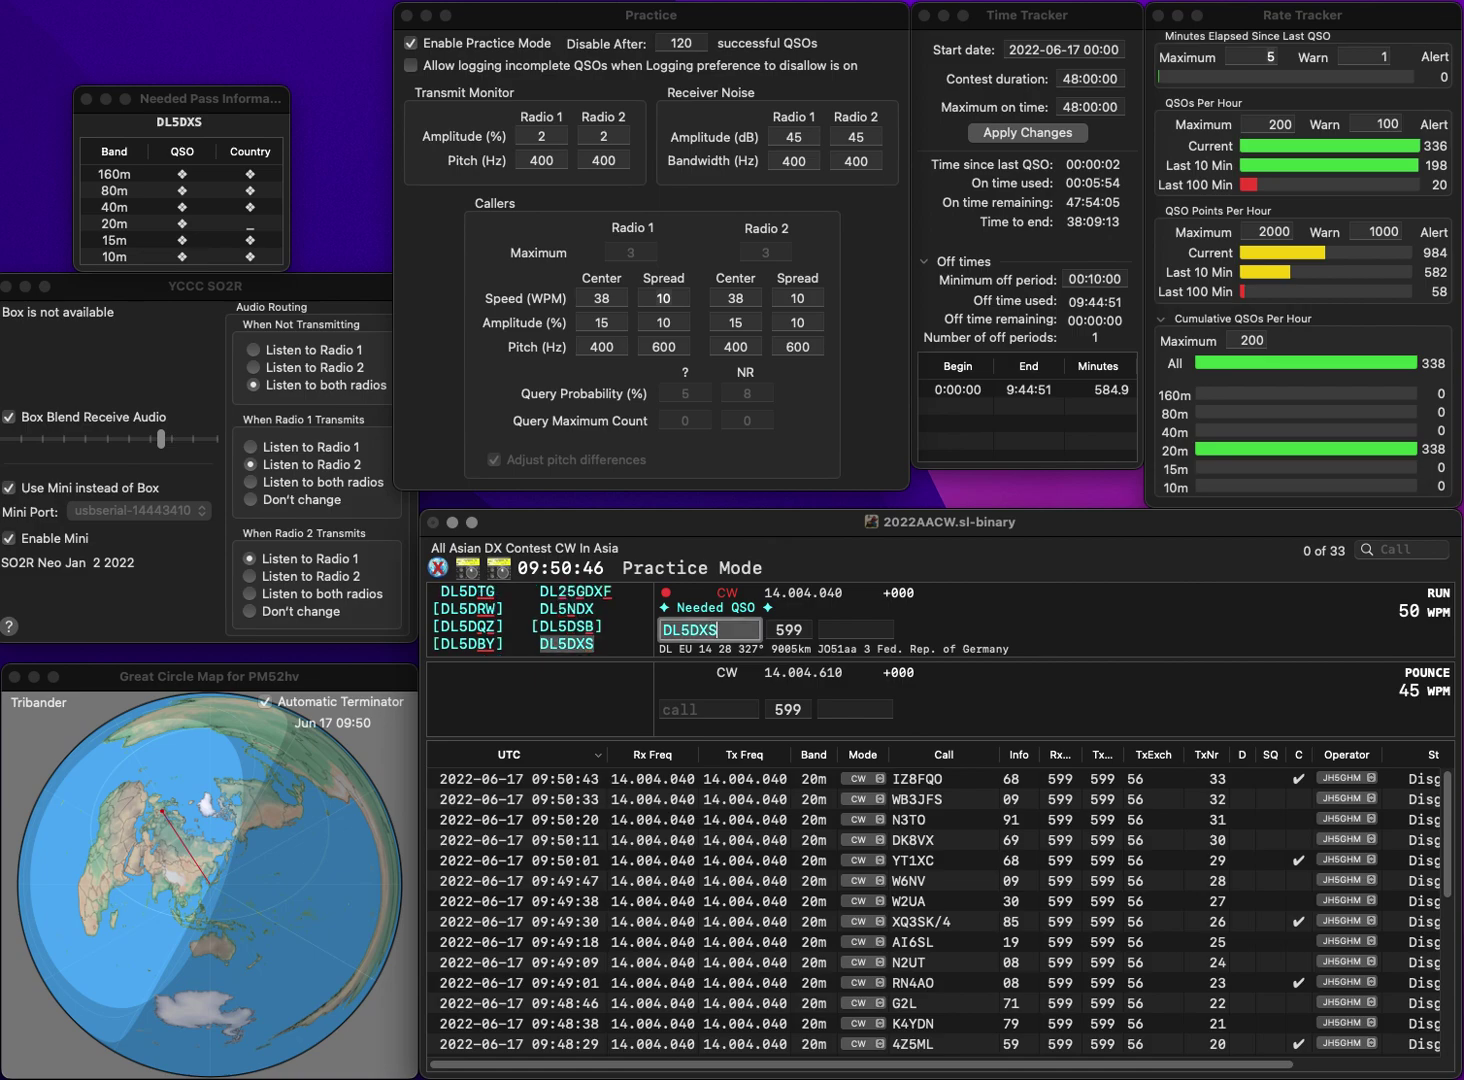
key(Return)
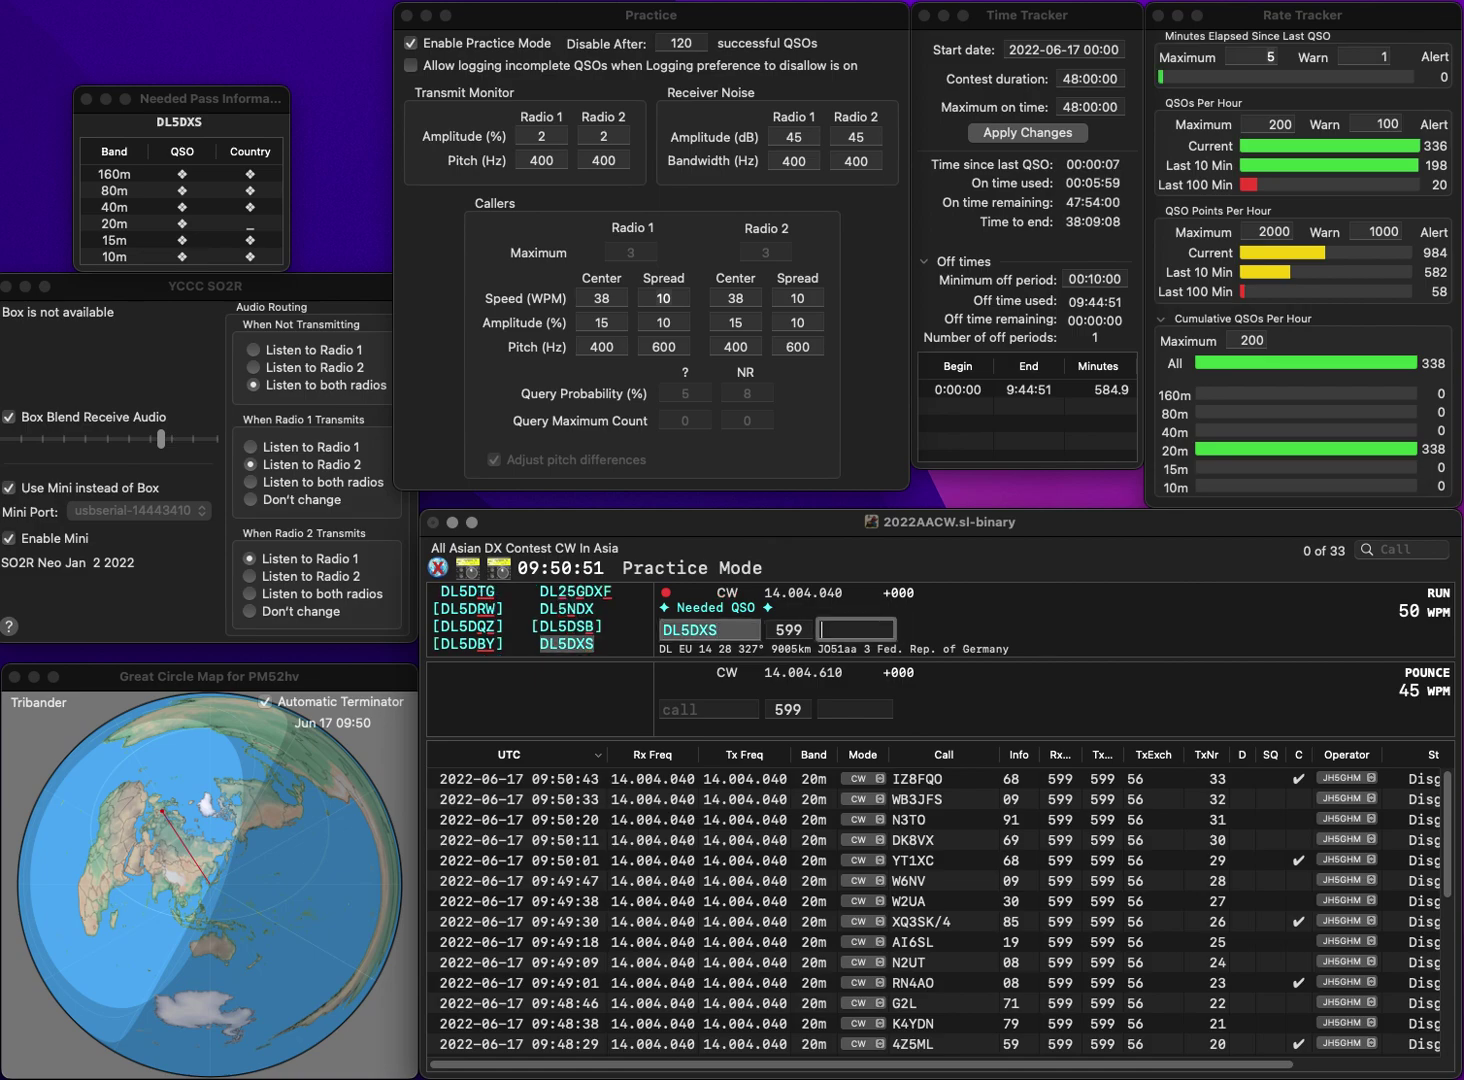
key(Return)
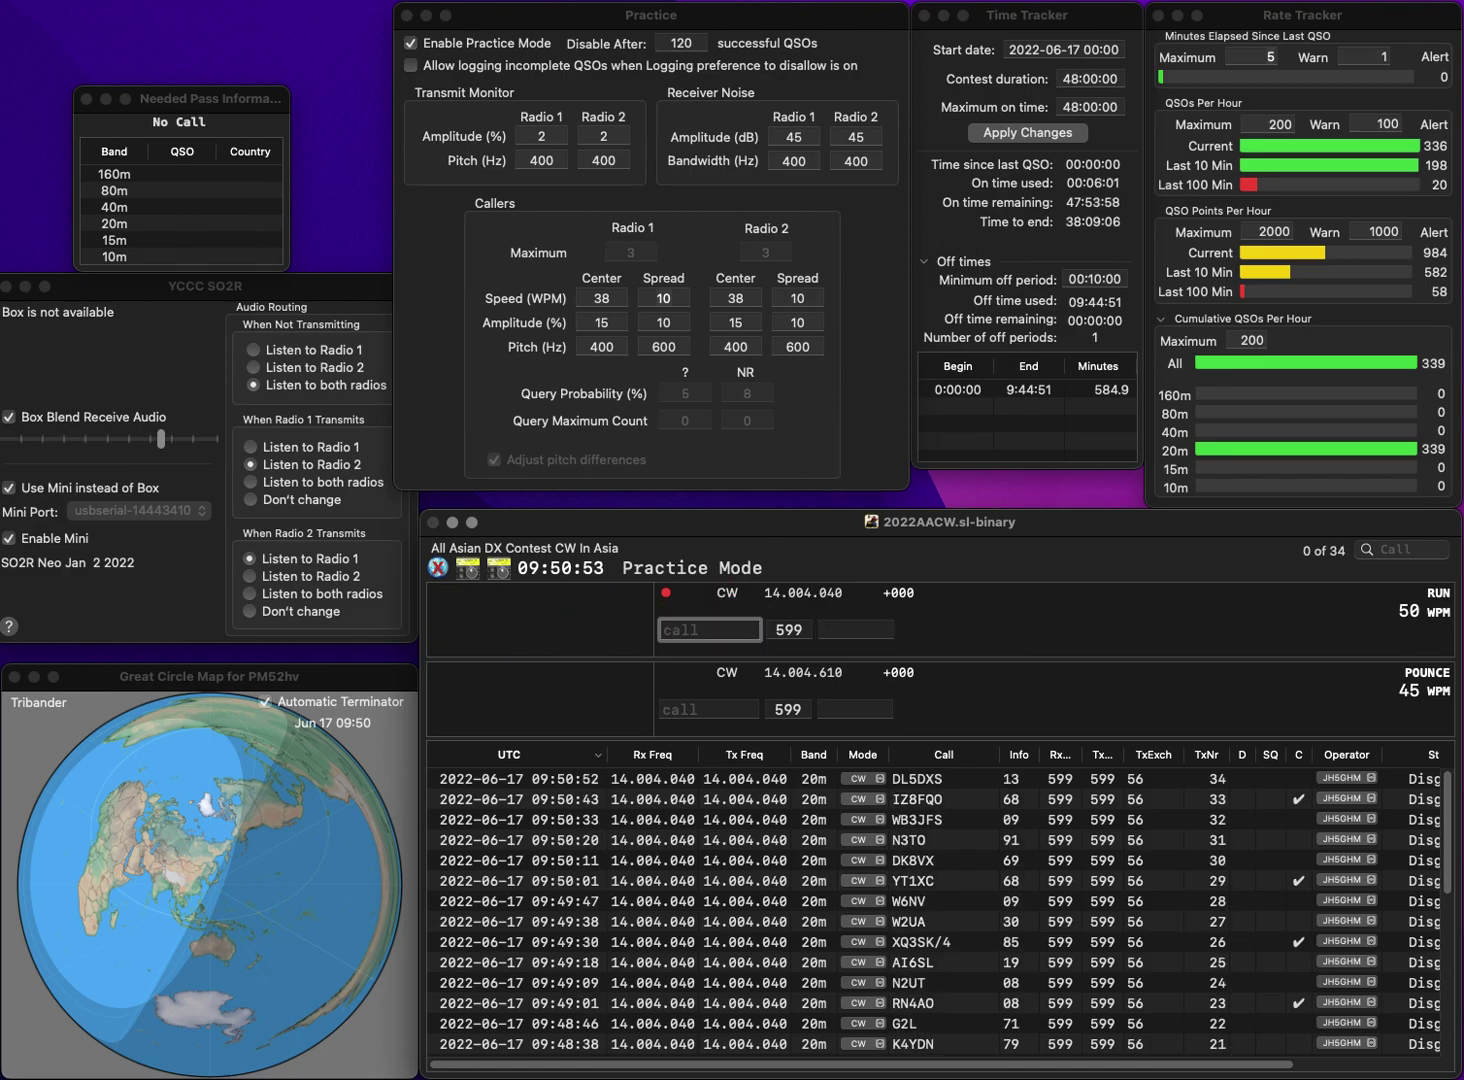
text(4DAF)
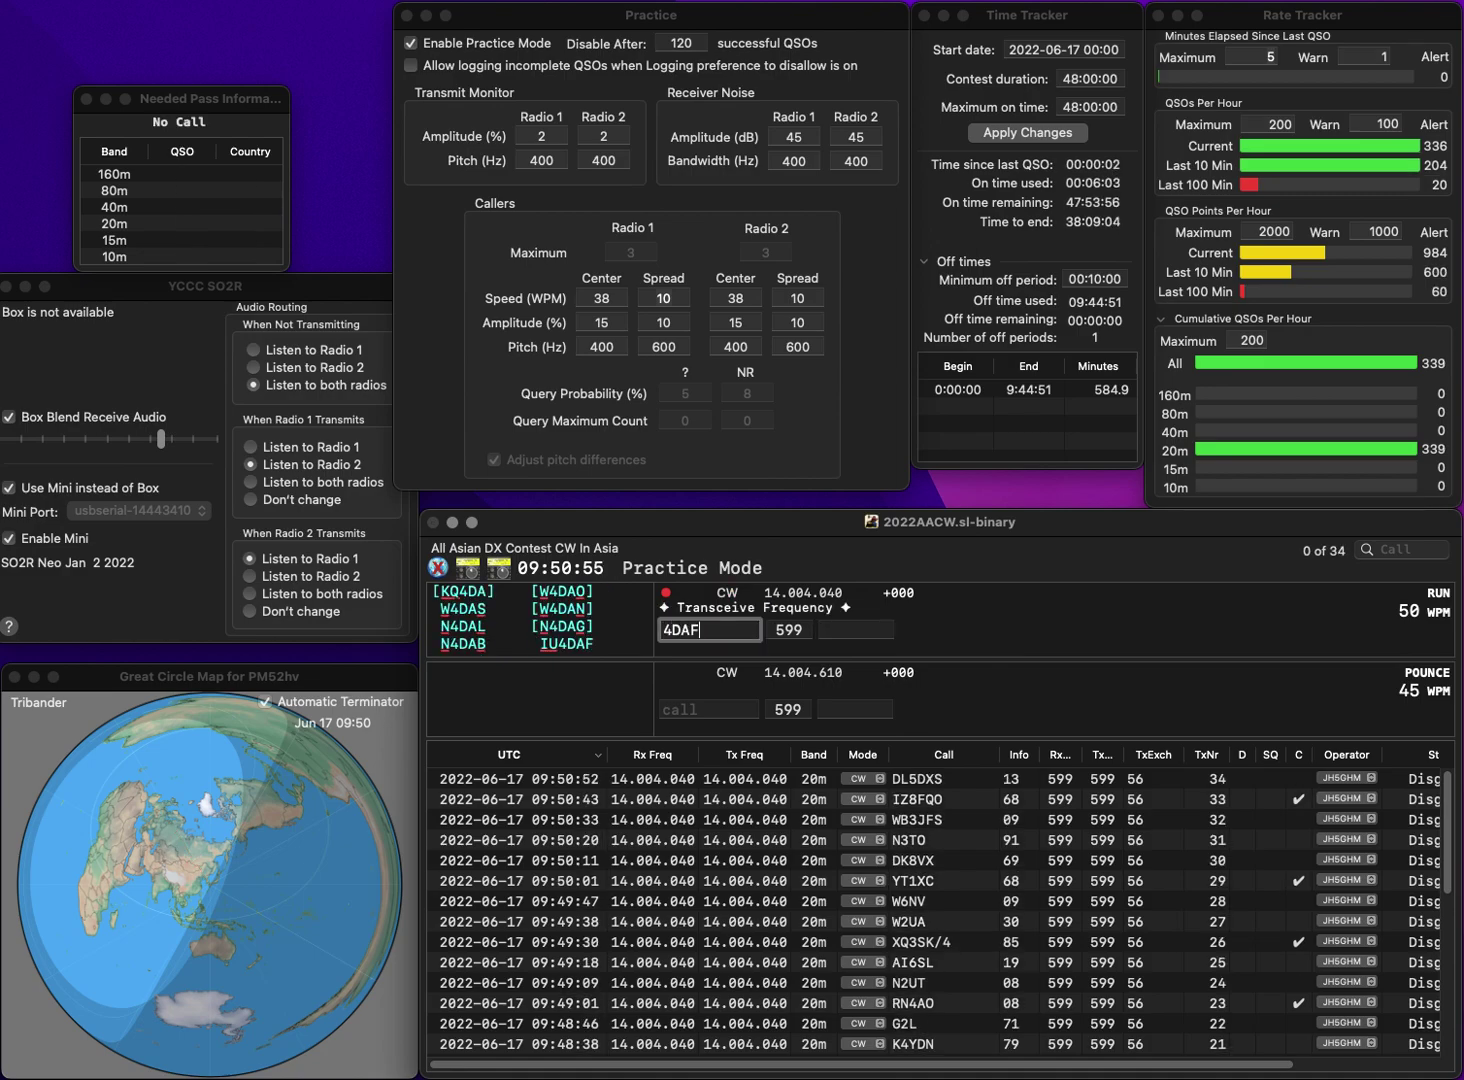
key(super+Left)
text(IU)
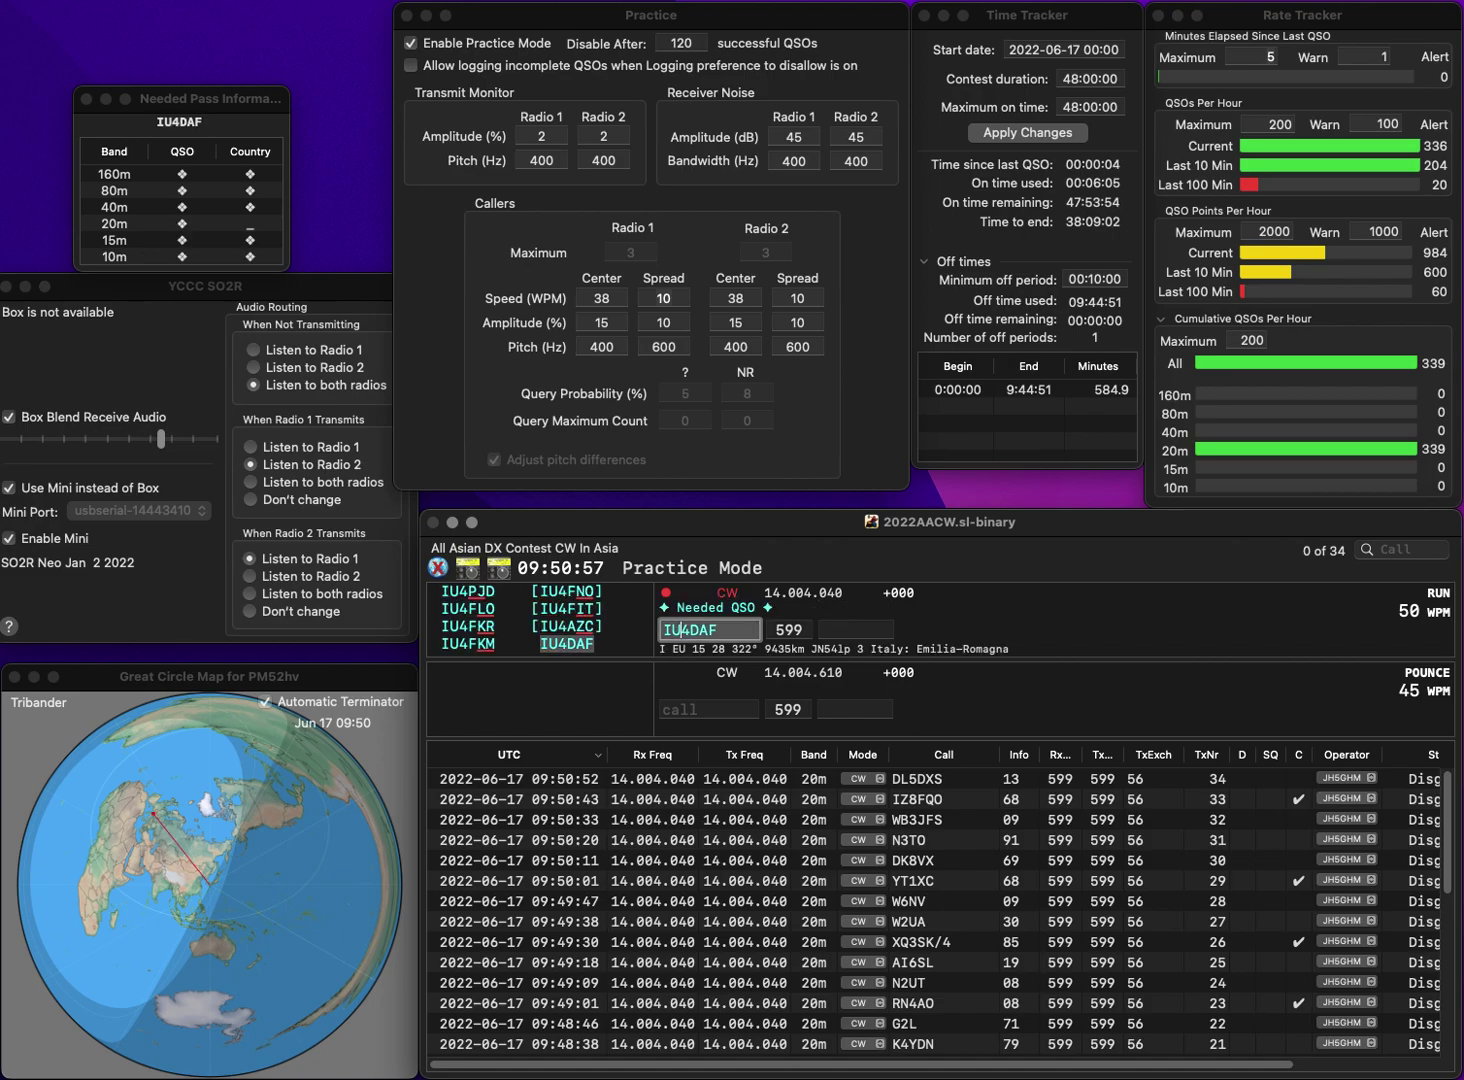
key(Tab)
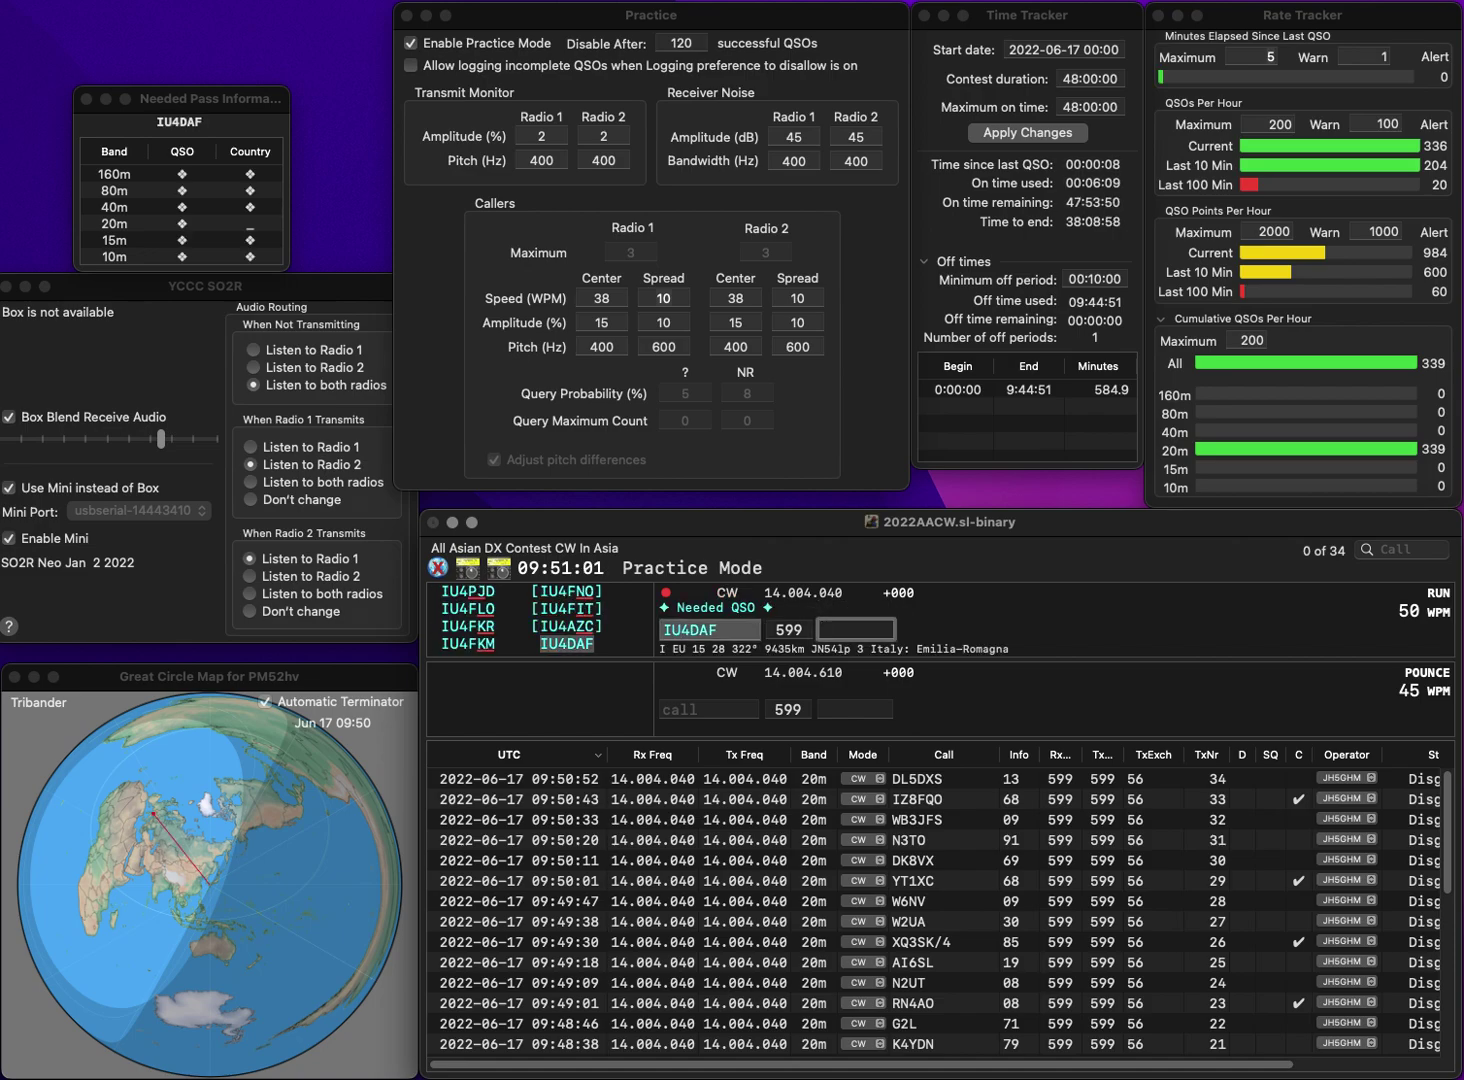
text(64)
key(Return)
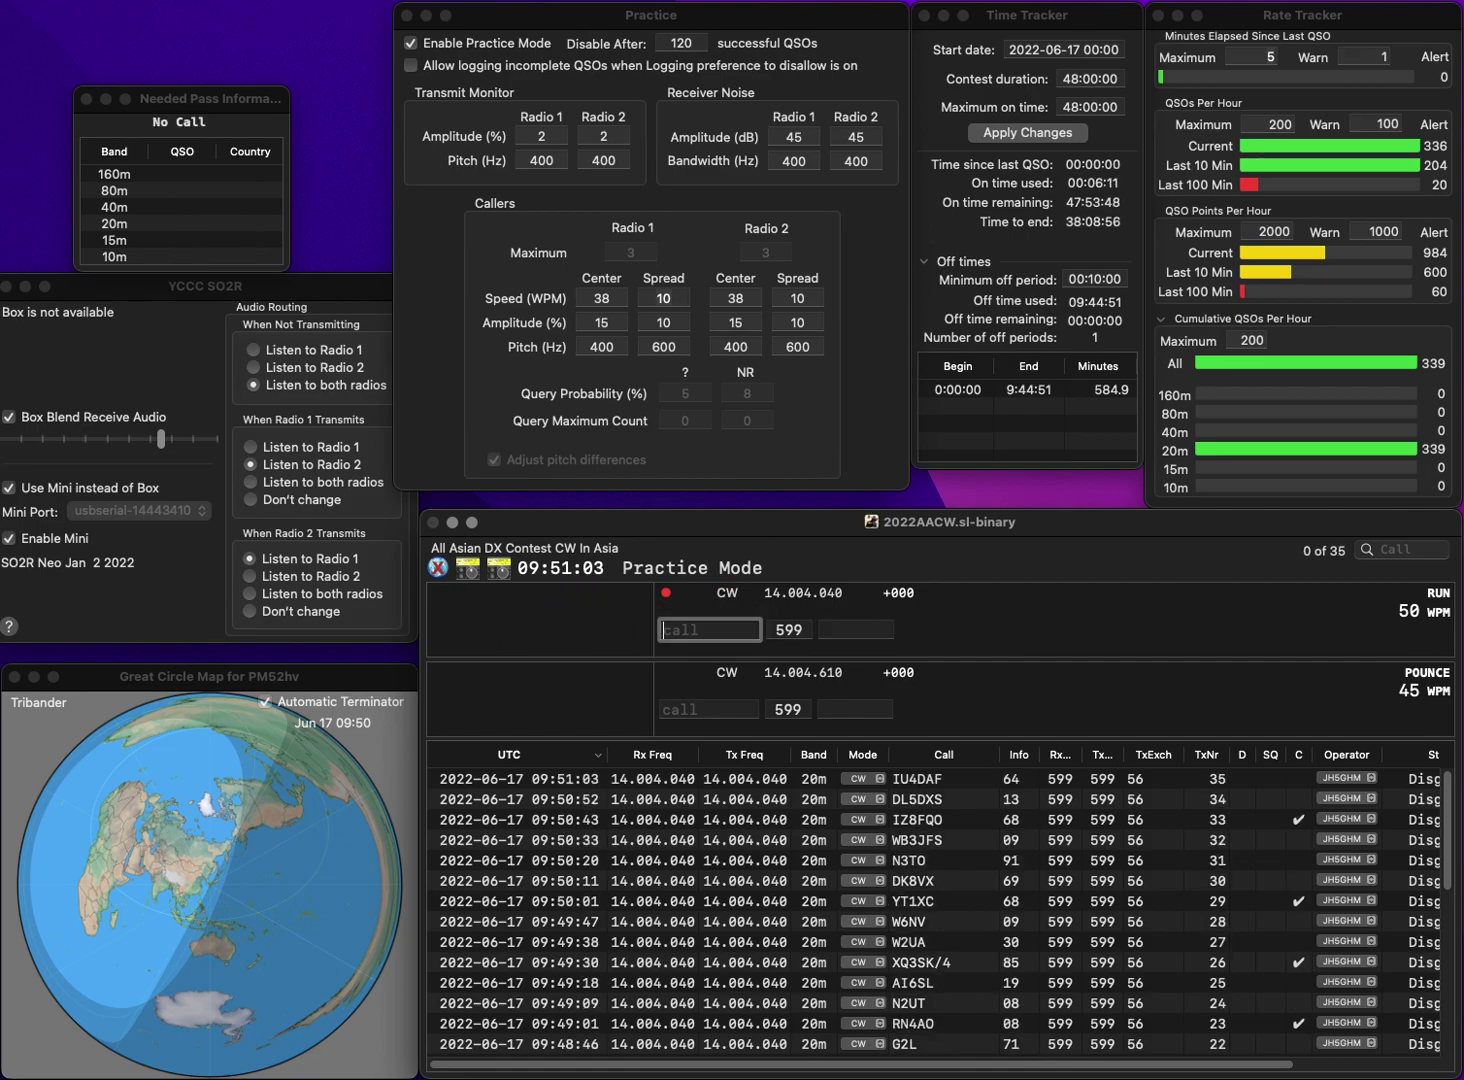
text(JH)
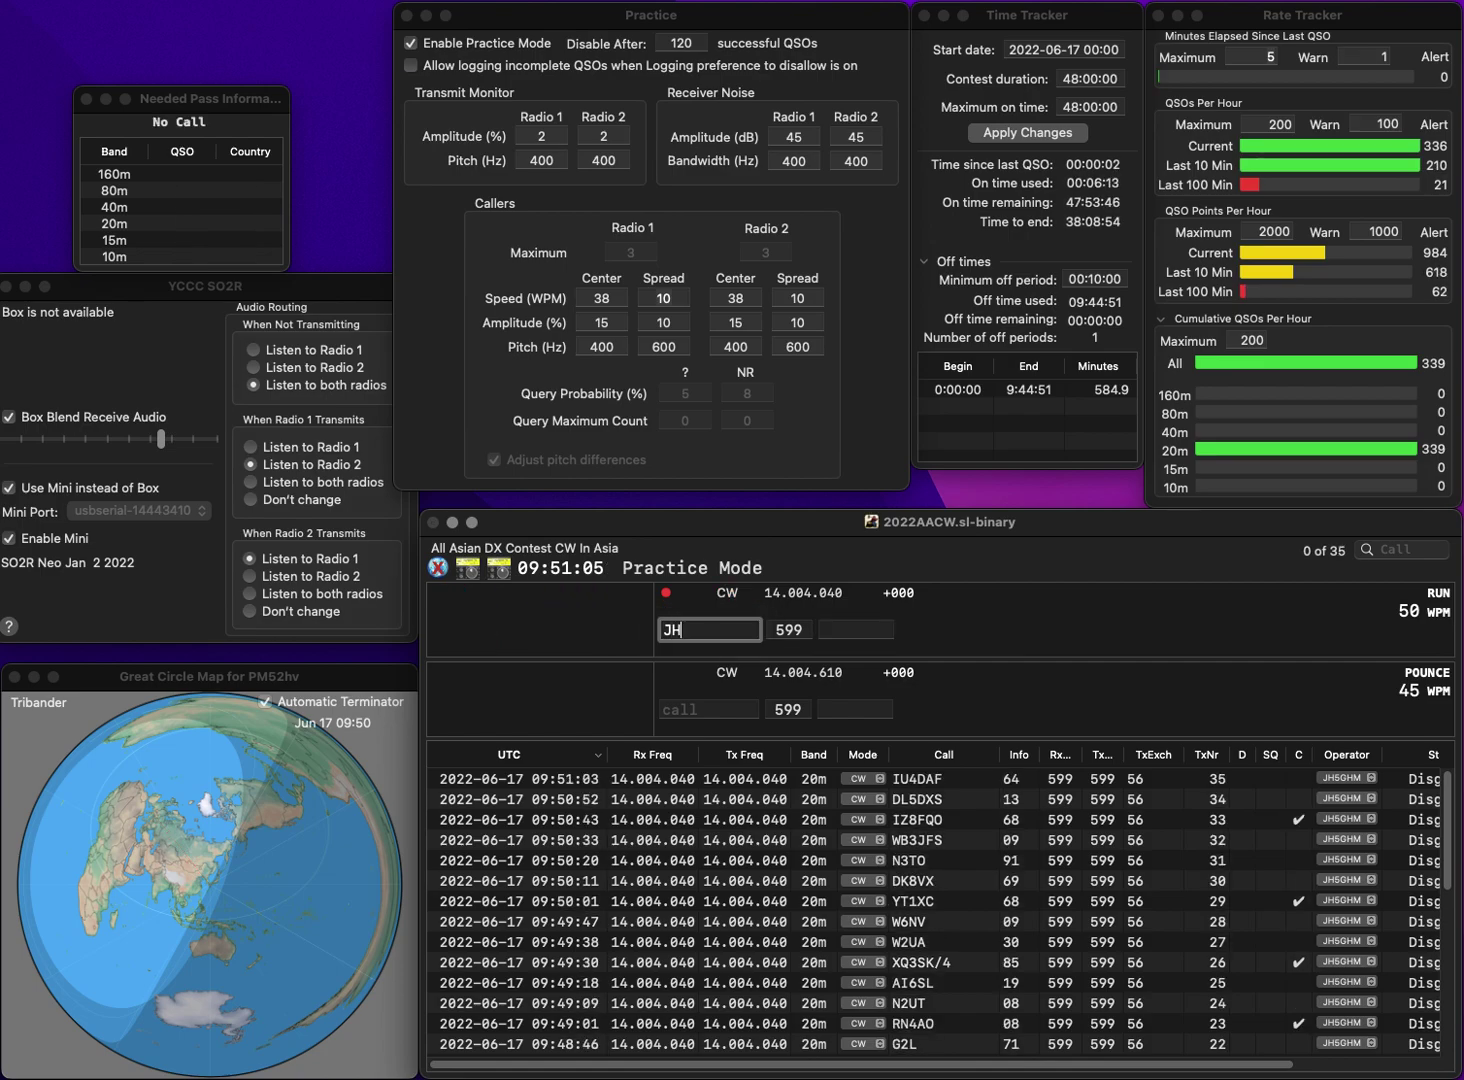
text(0MMJ)
key(Return)
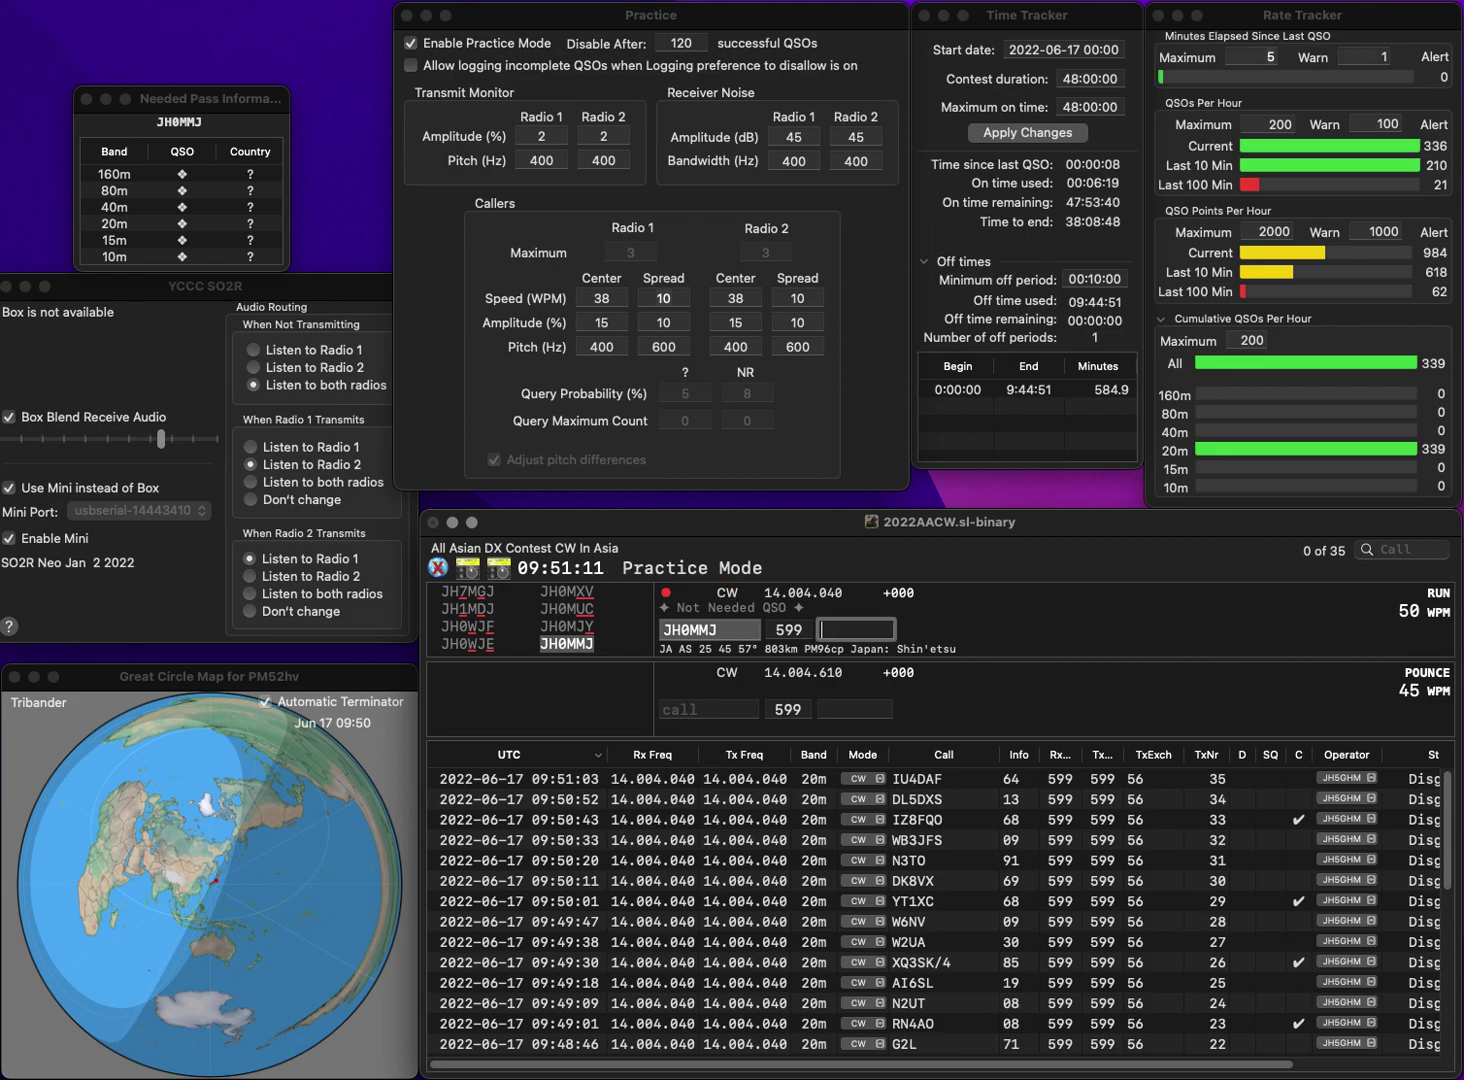
key(Return)
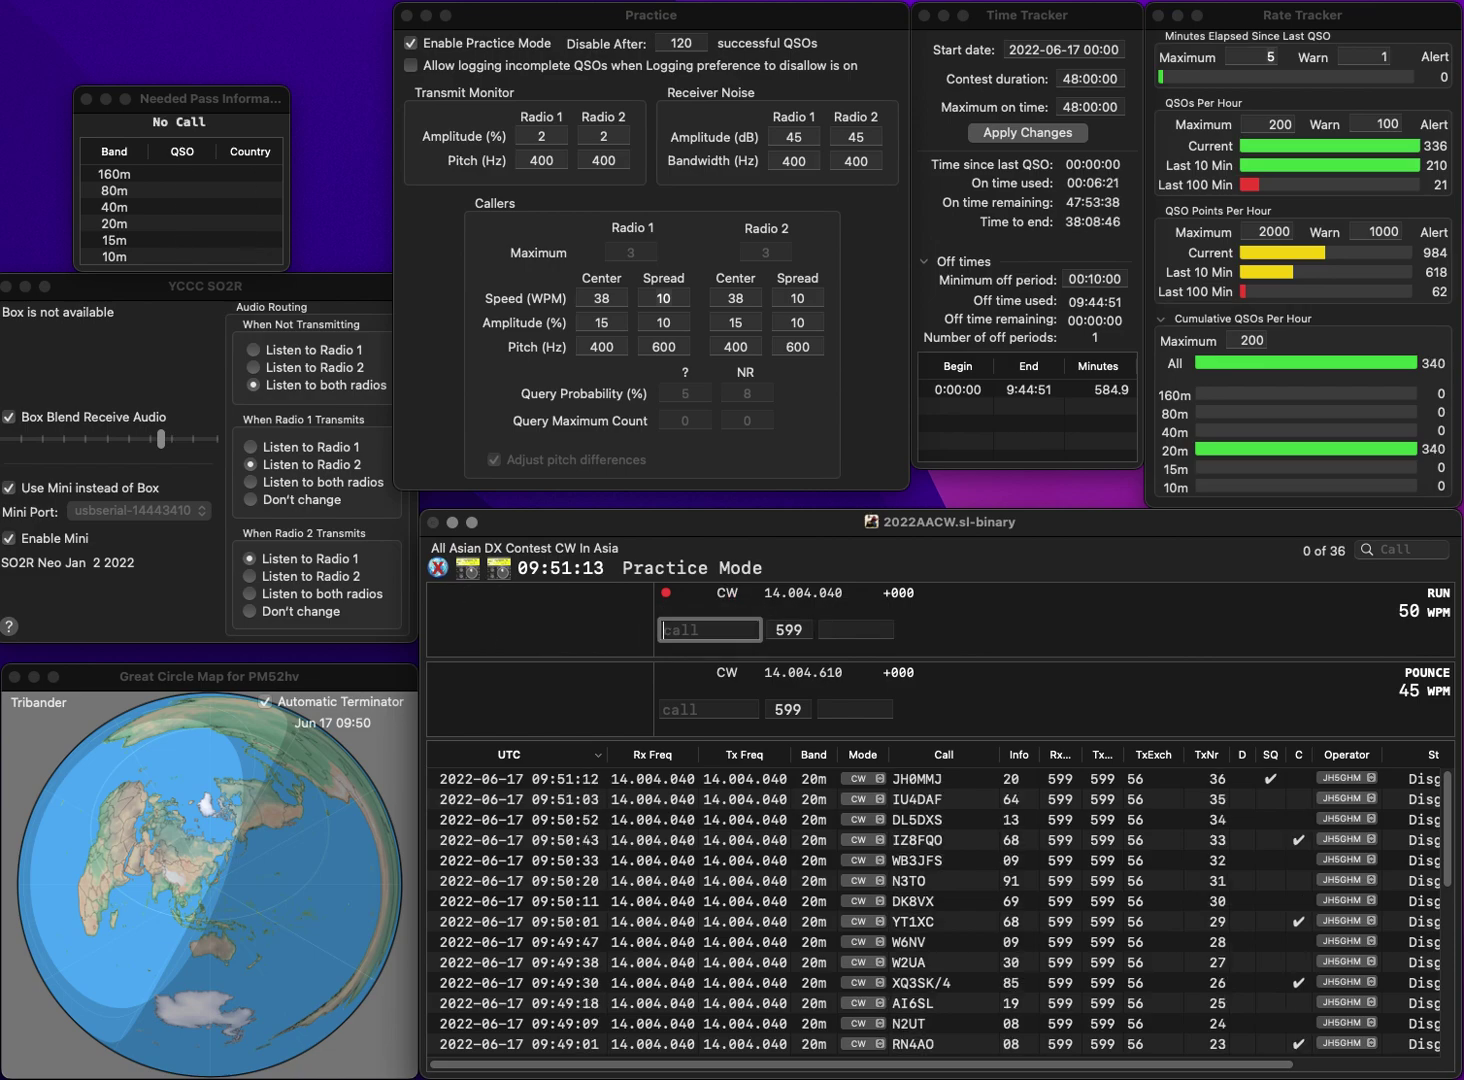
- Enter the caller as M9A, correct it to RM9A, and log the contact with received exchange 85
text(M9A)
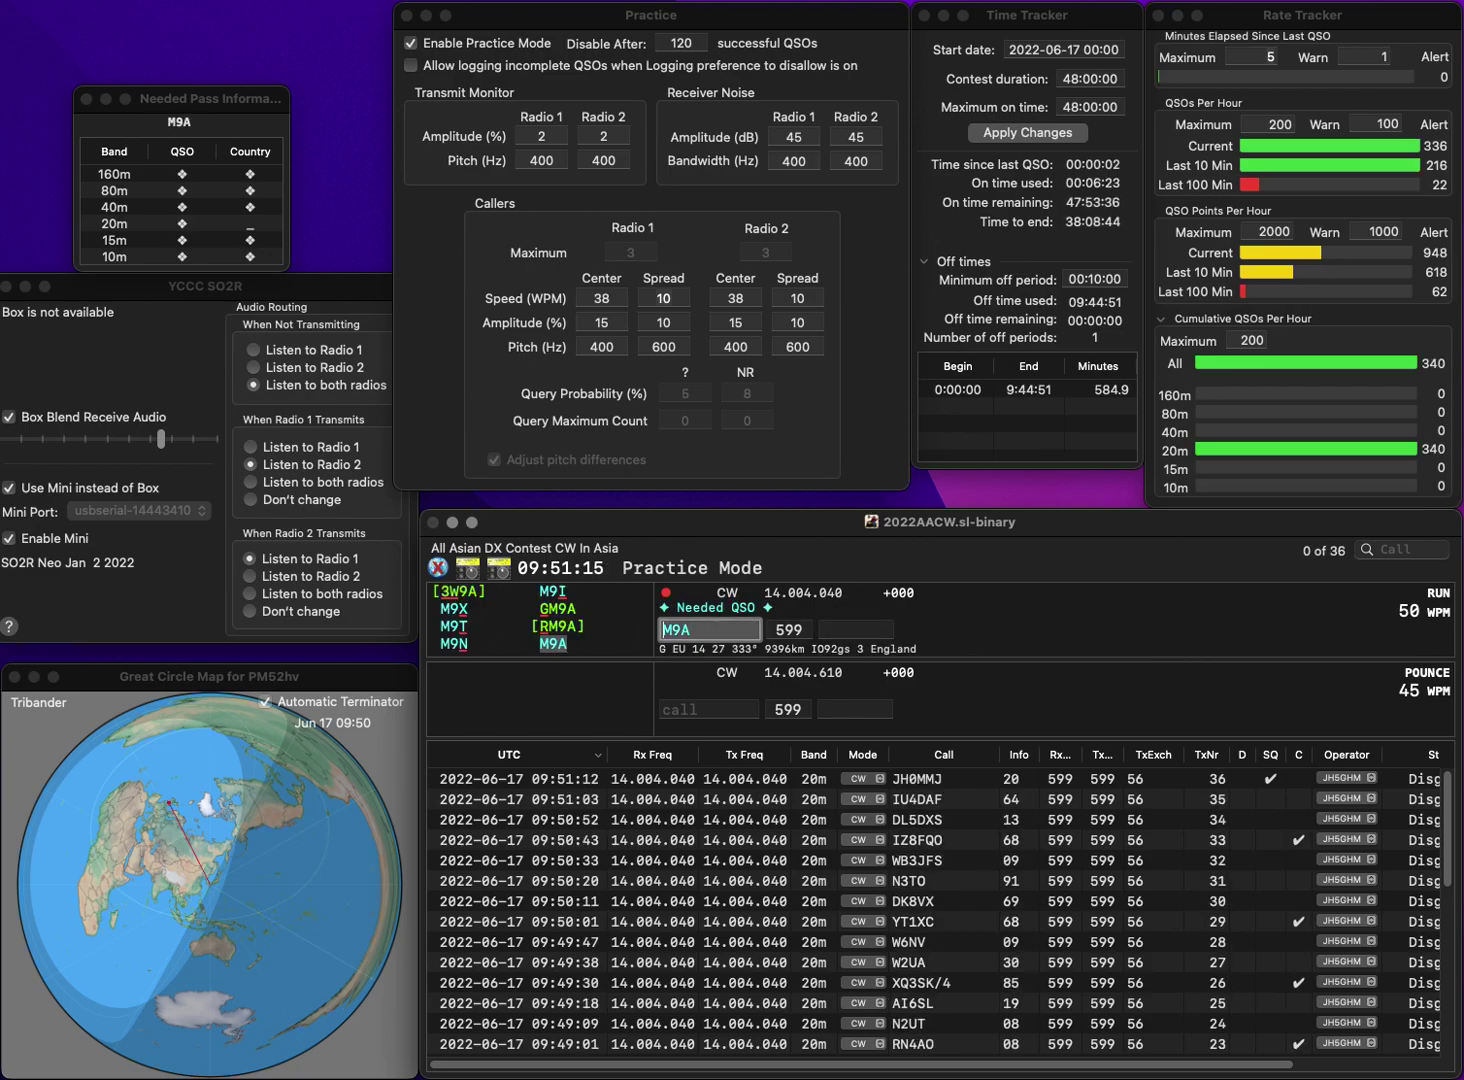
key(super+Left)
text(RM9A)
key(Tab)
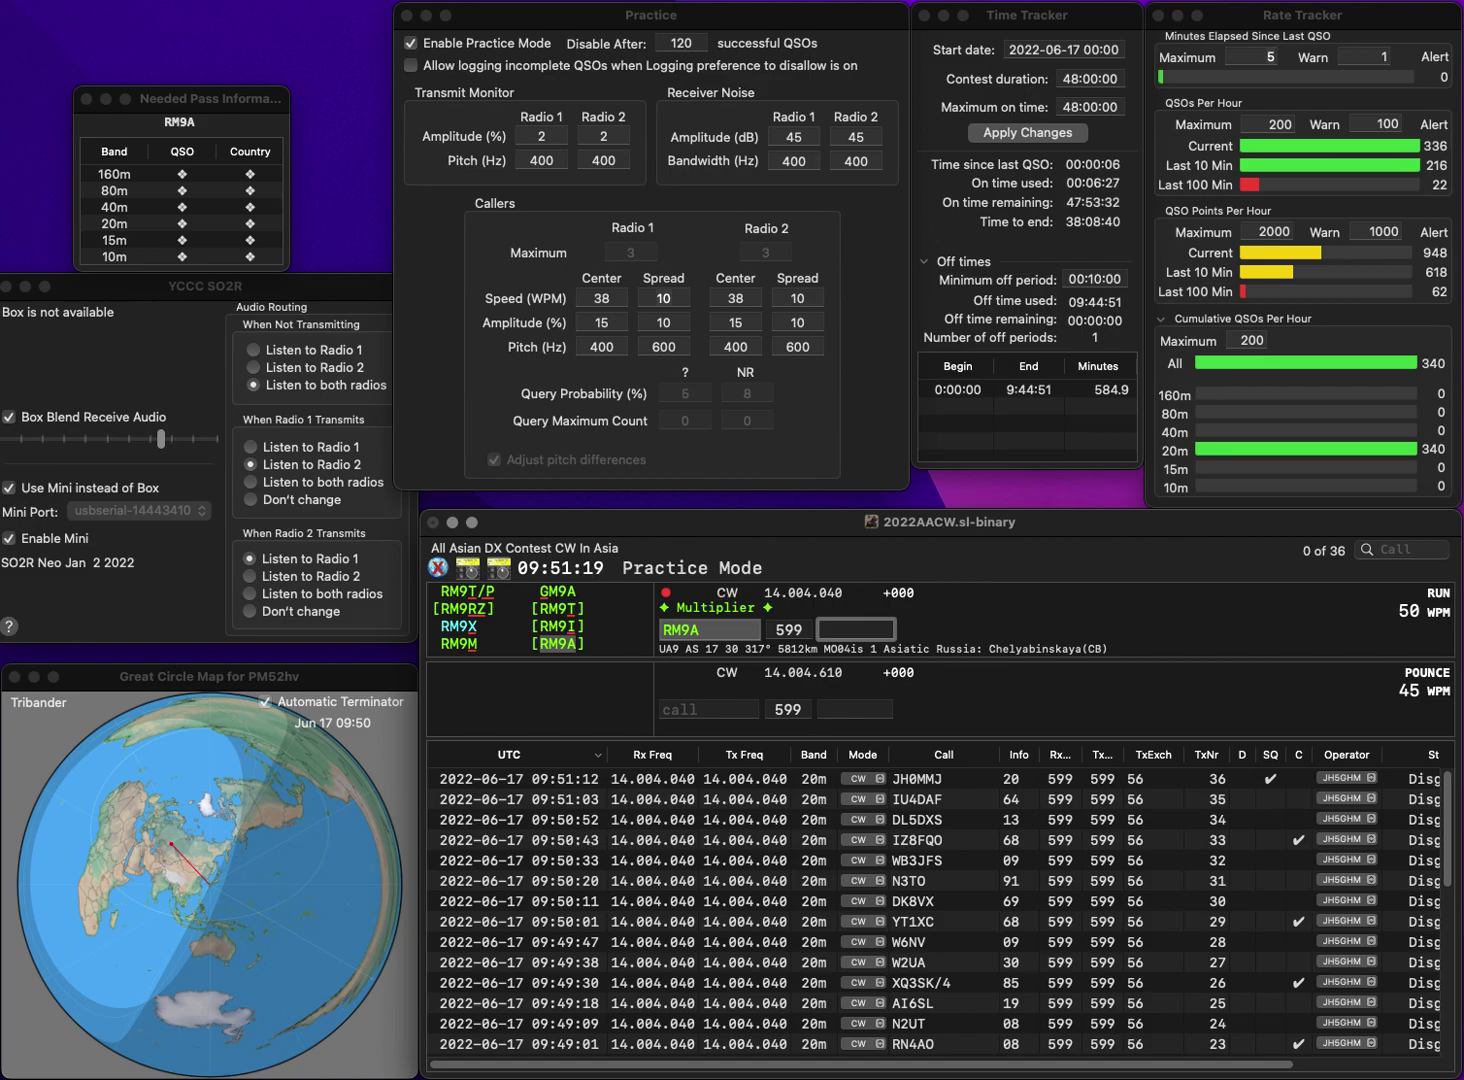
text(85)
key(Return)
text(R3MWO)
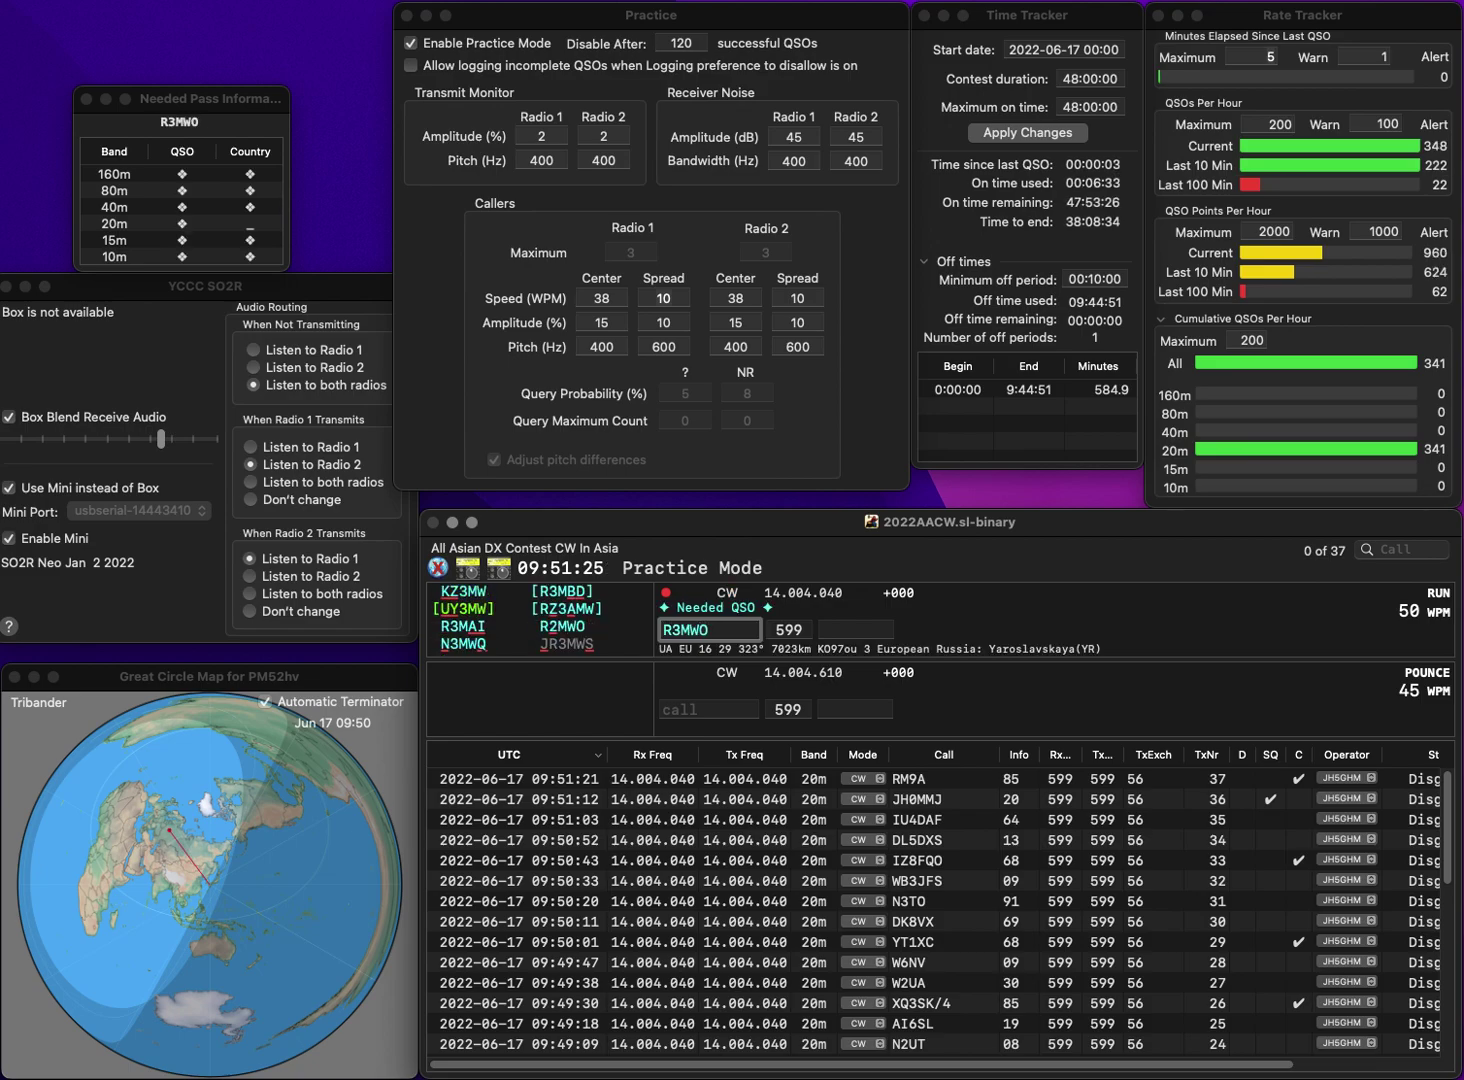
key(Home)
key(Delete)
key(Home)
key(Delete)
text(R2)
click(855, 629)
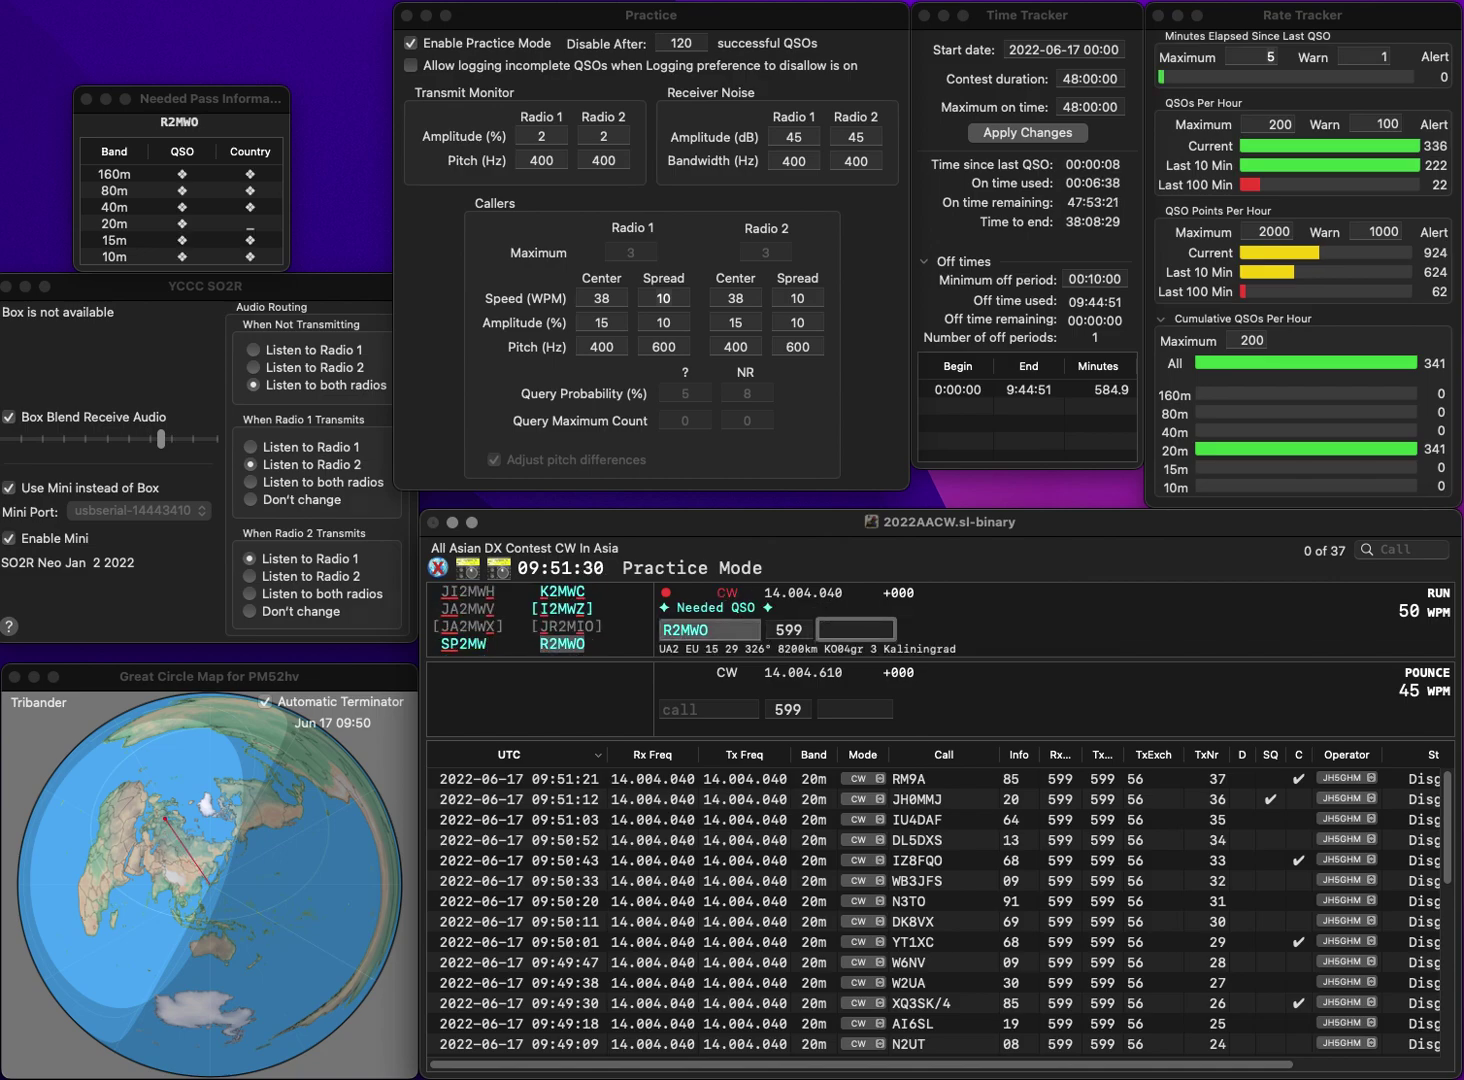
text(50)
key(Return)
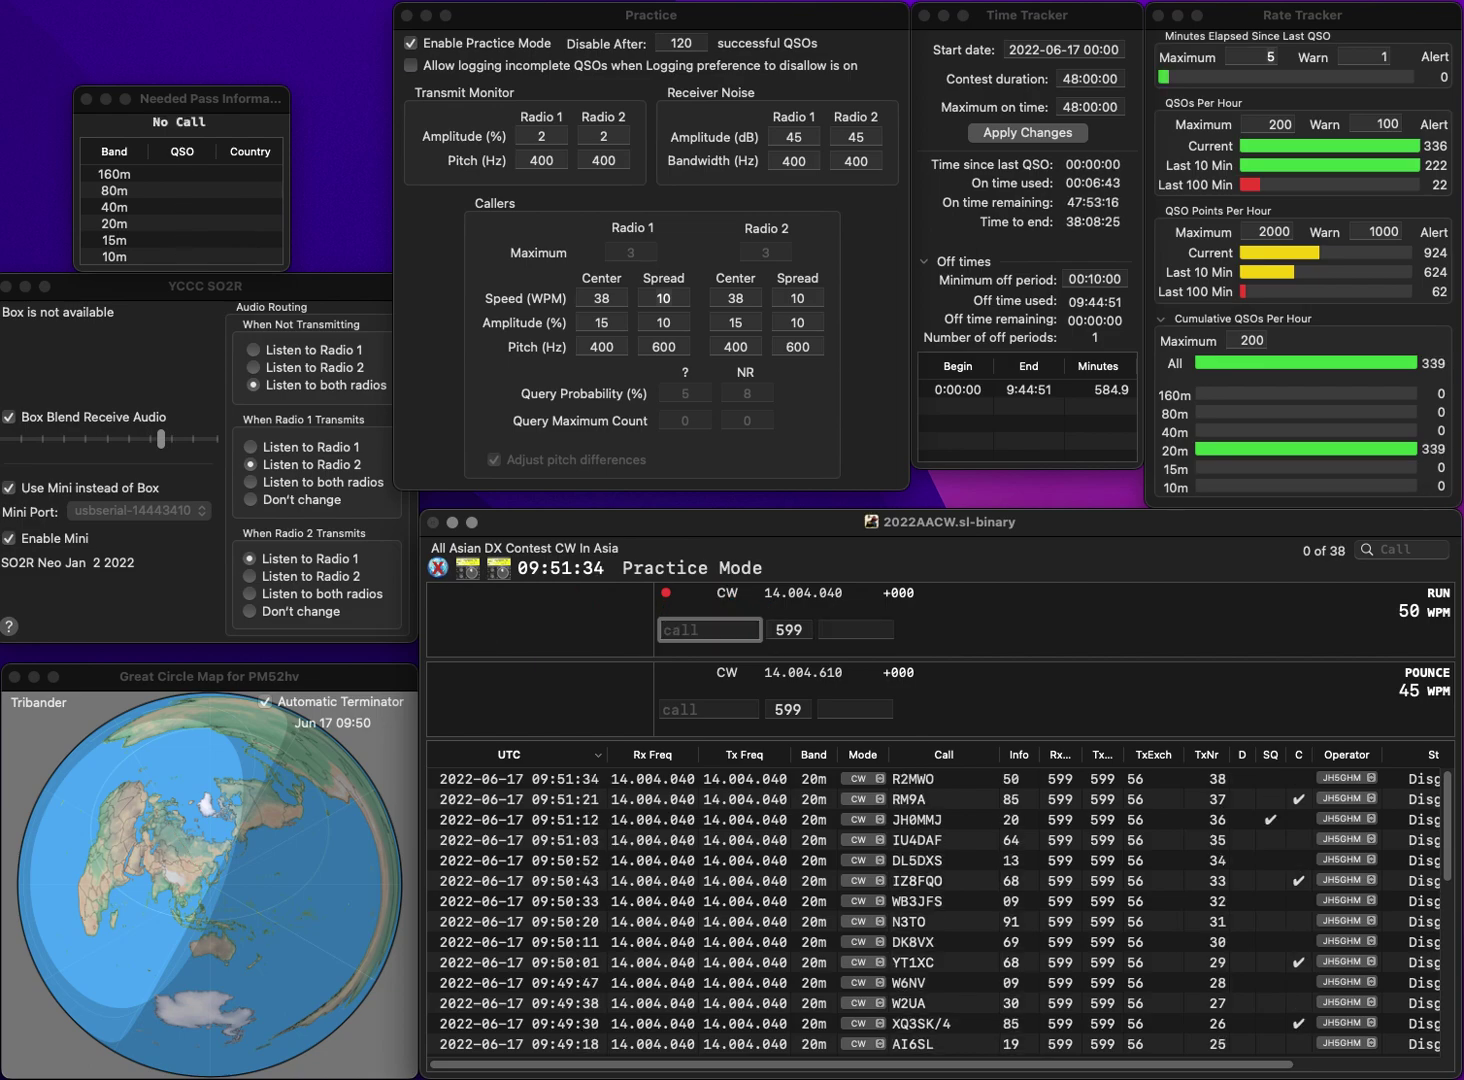
text(N5YJZ)
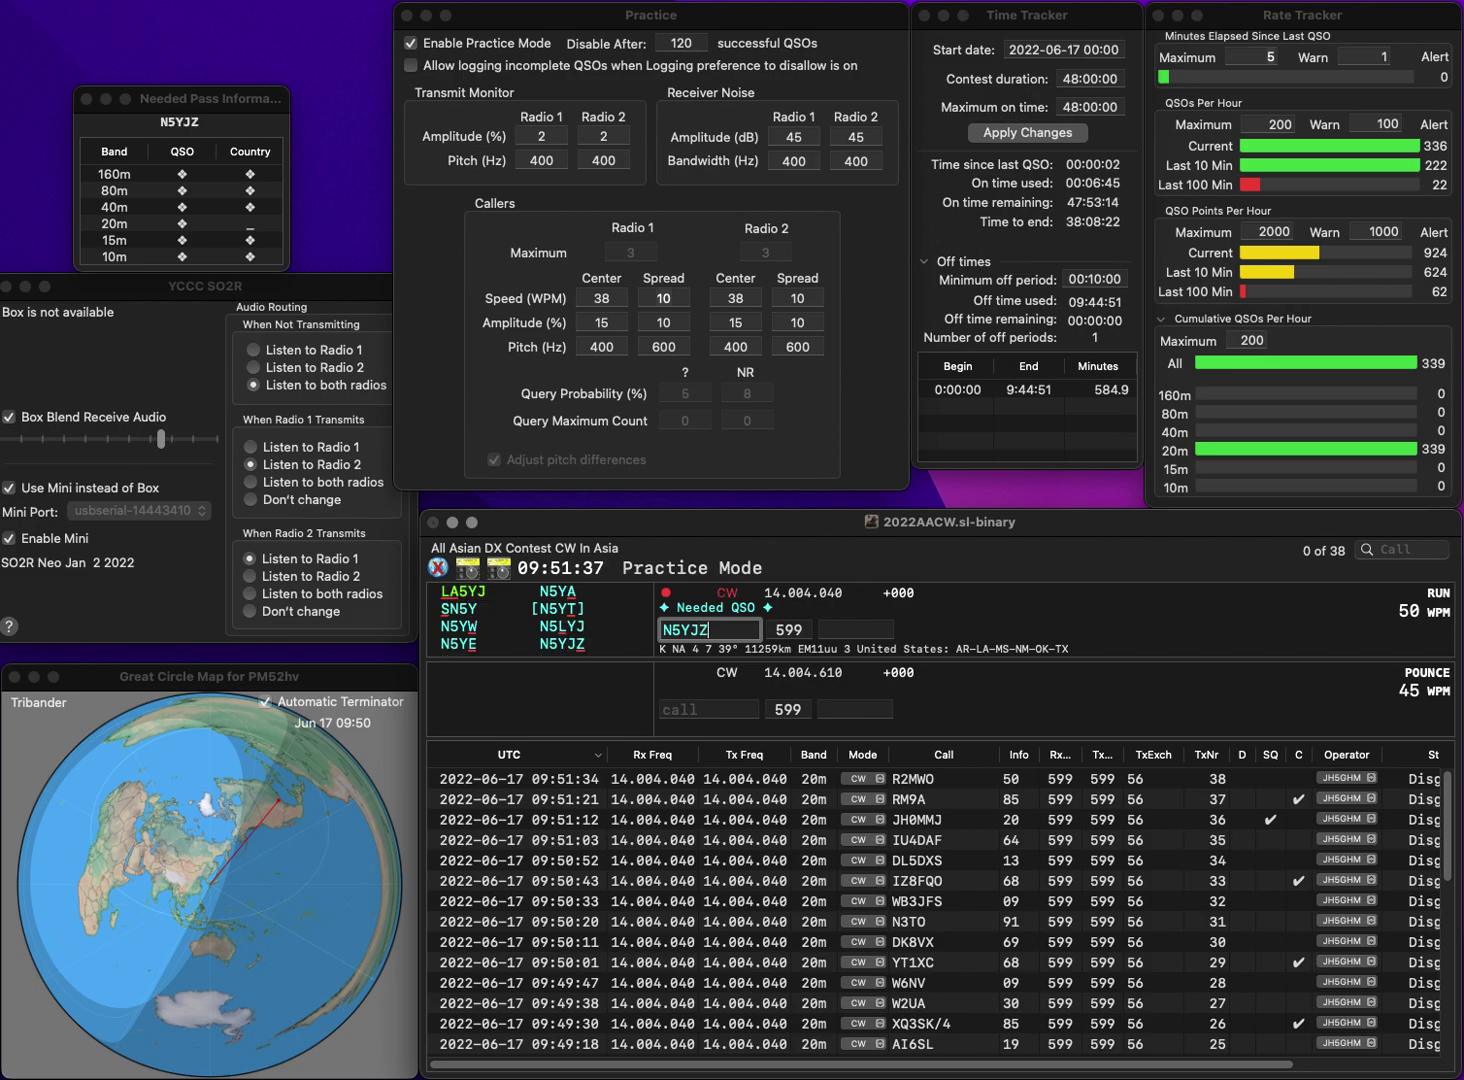
key(space)
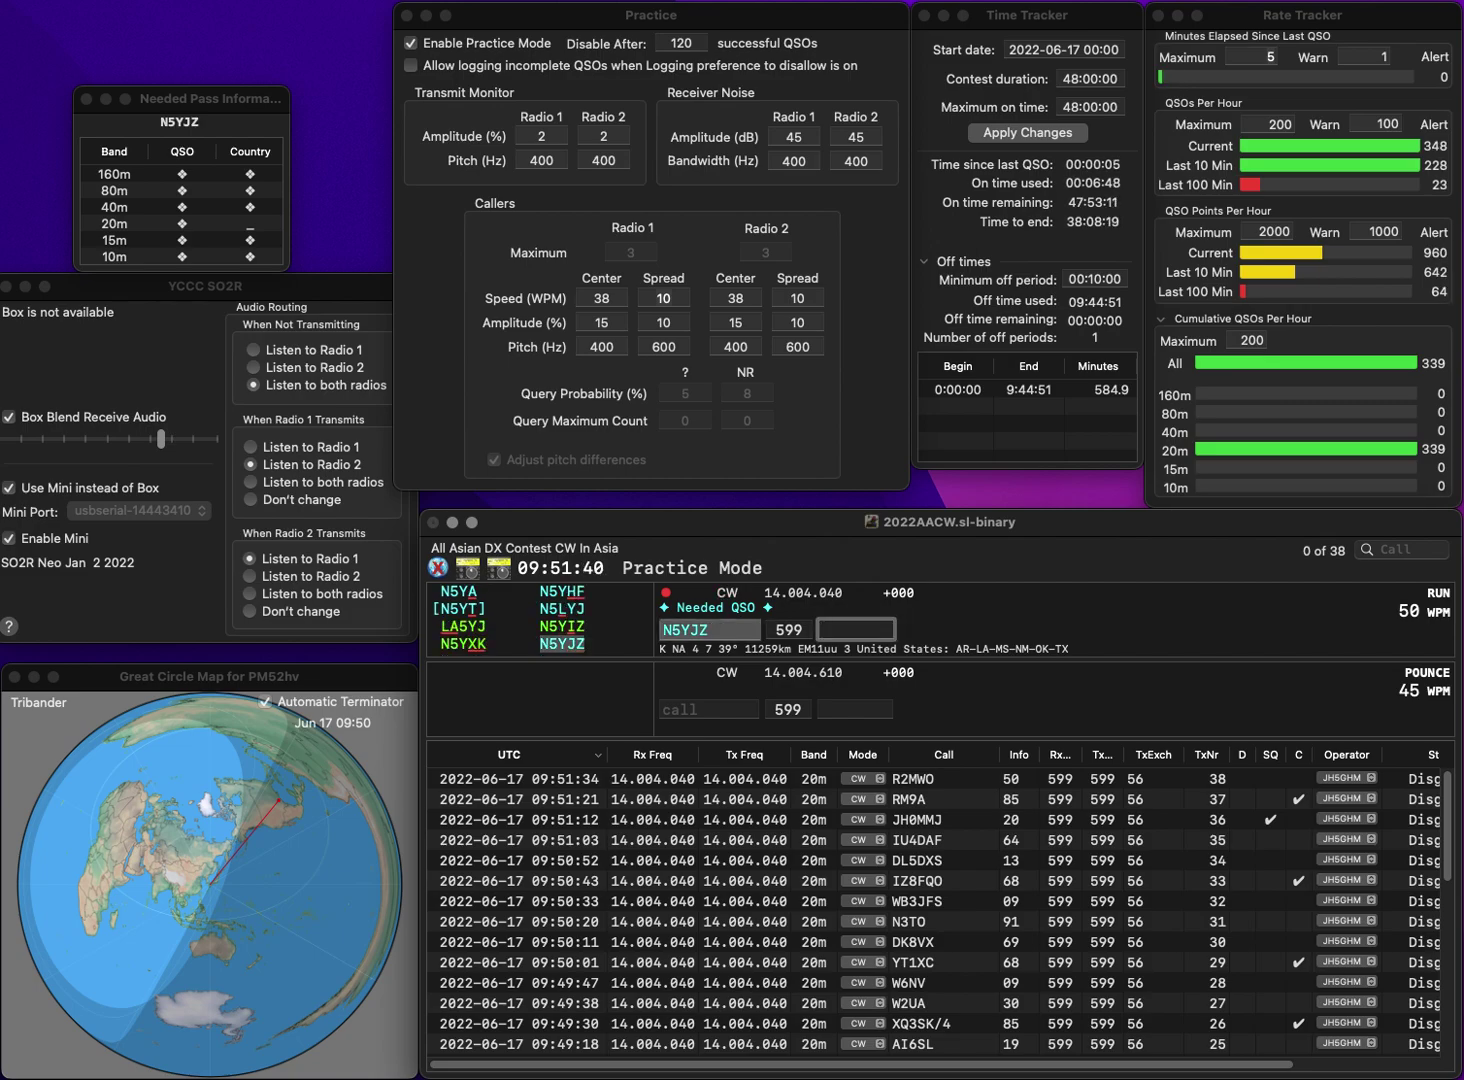
text(68)
key(Return)
- Enter the next caller on the run radio as VA3YYX and log the contact with received exchange 17
text(VA)
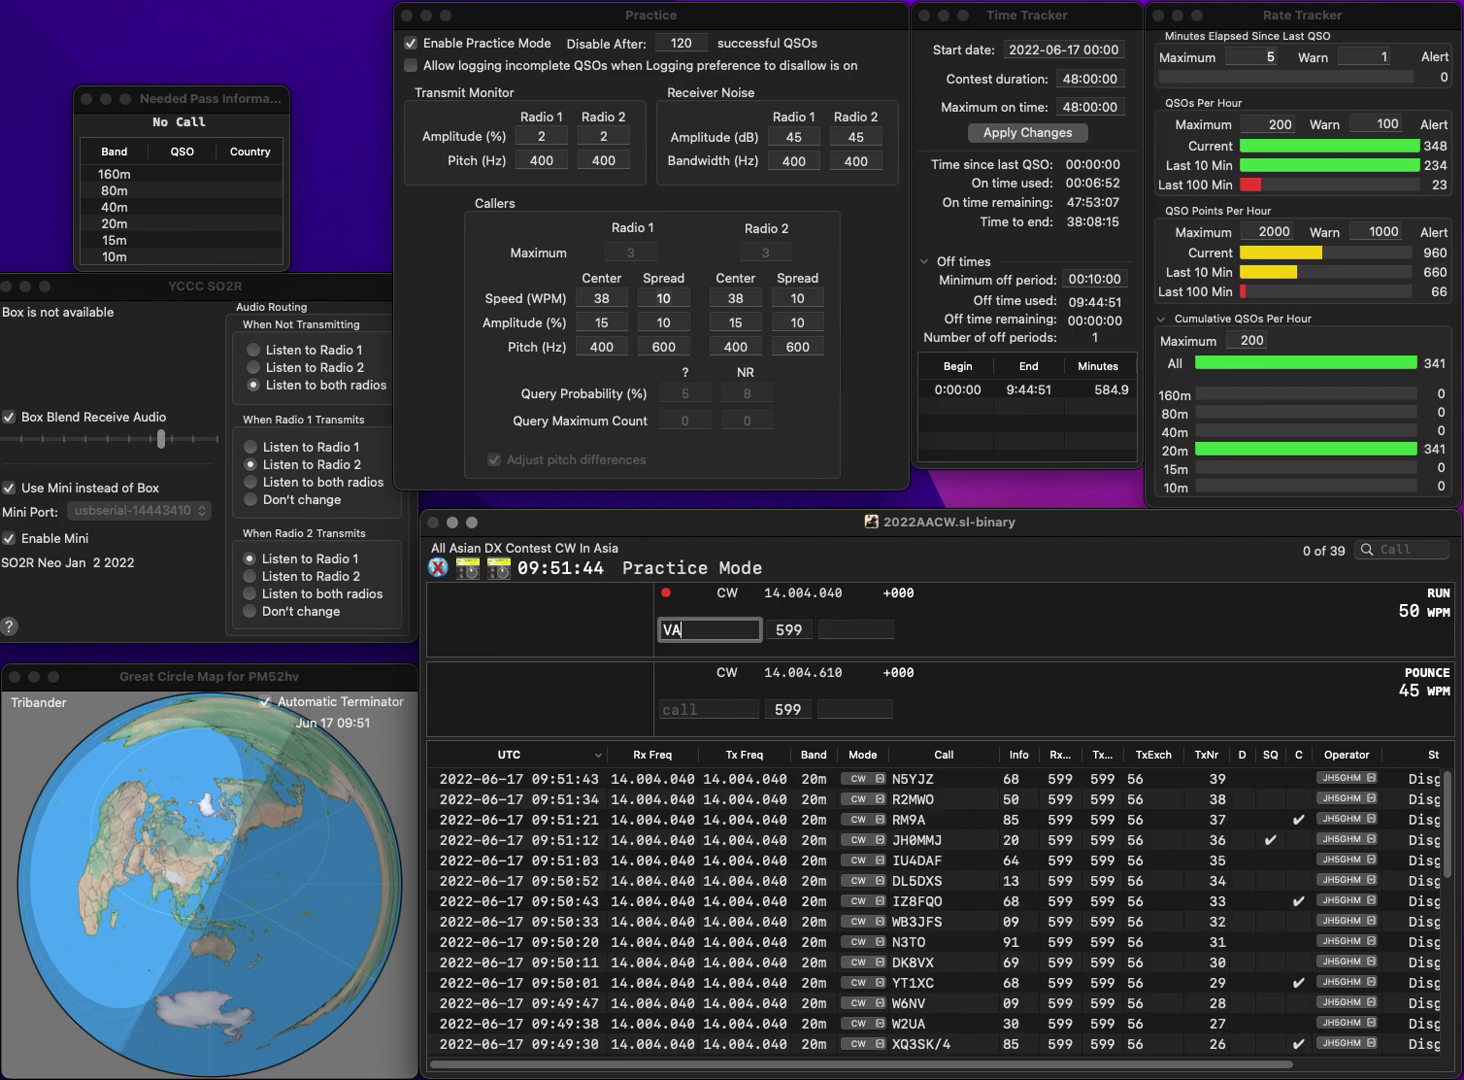
text(3YXX)
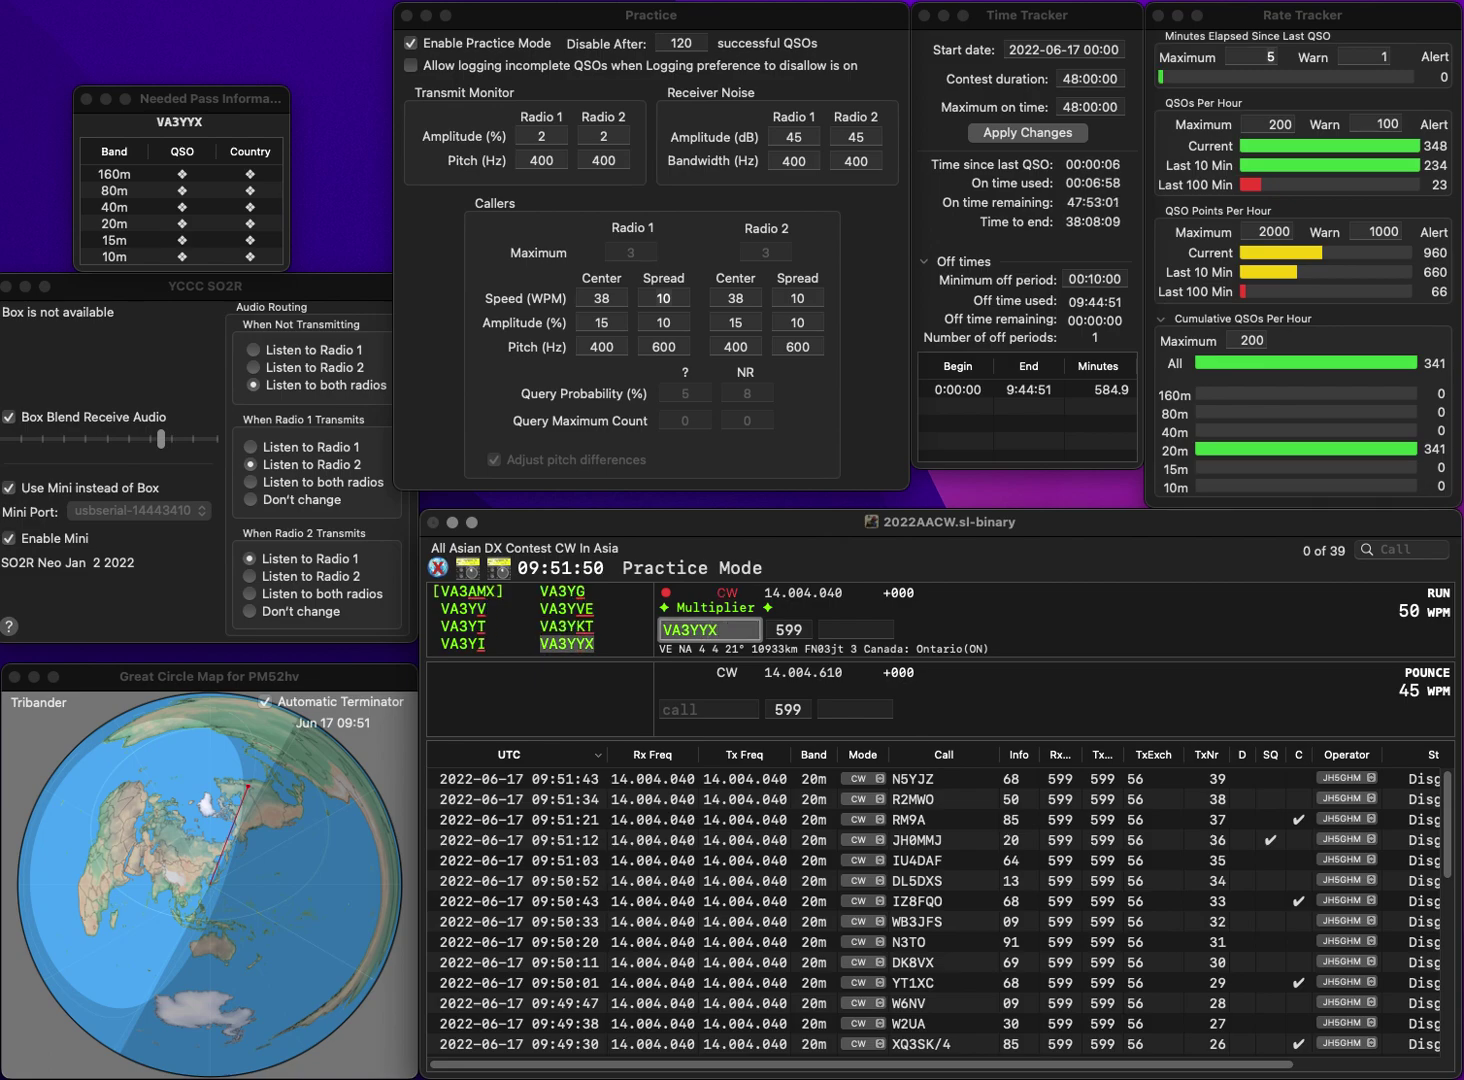
click(855, 629)
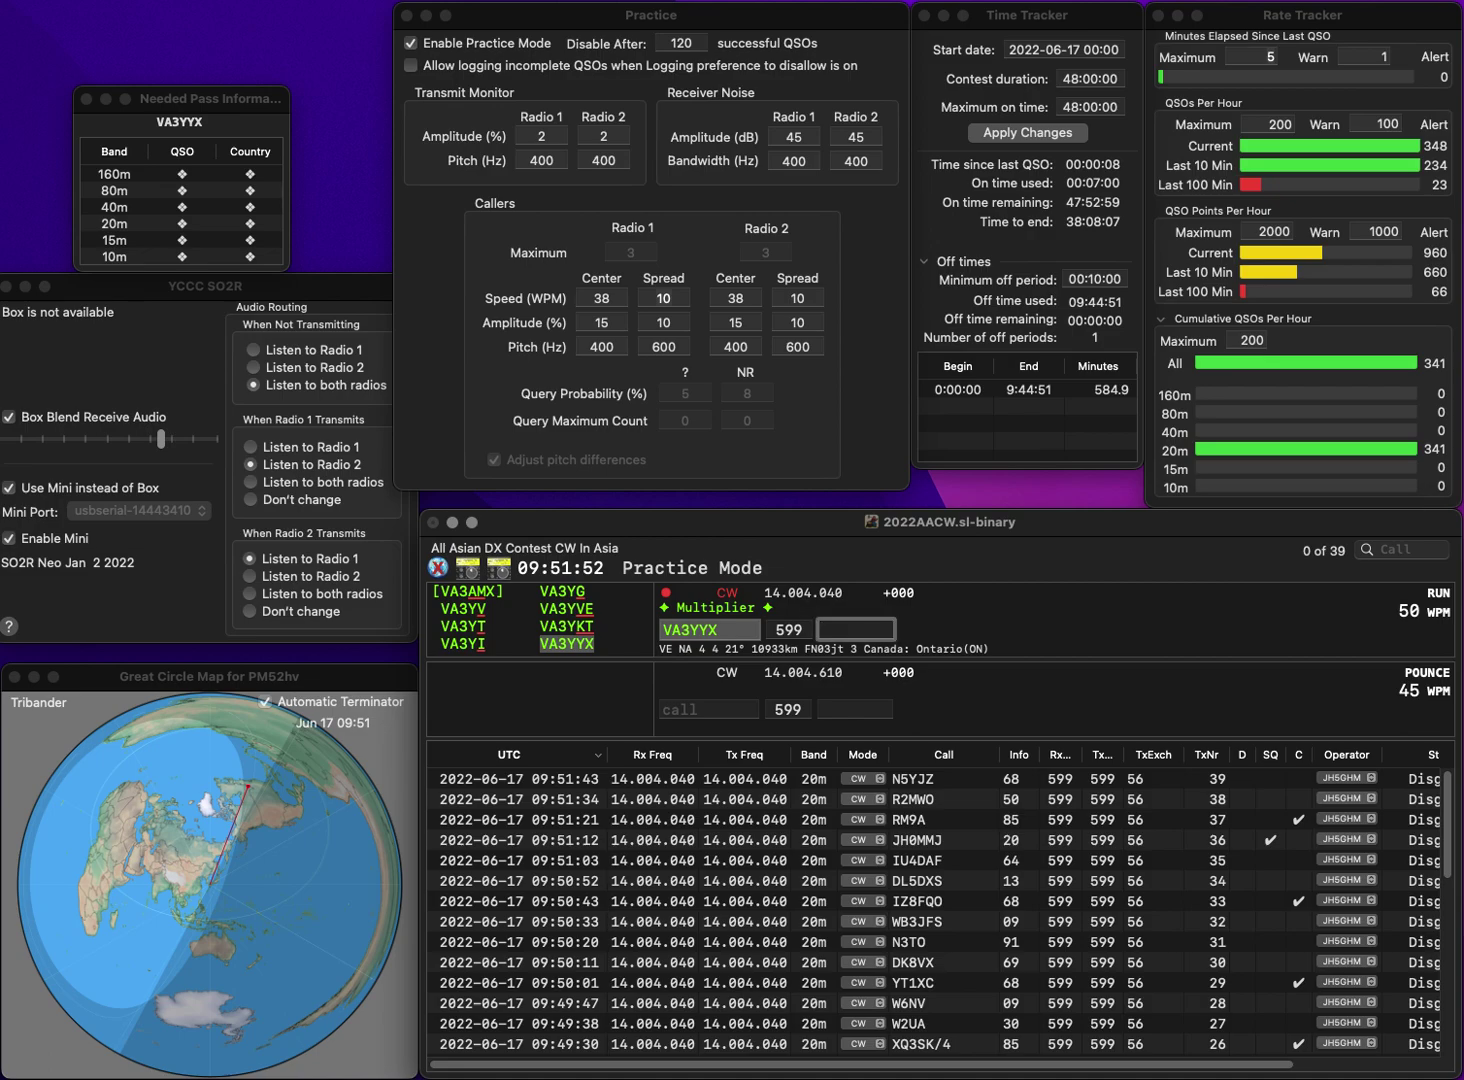
text(17)
key(Return)
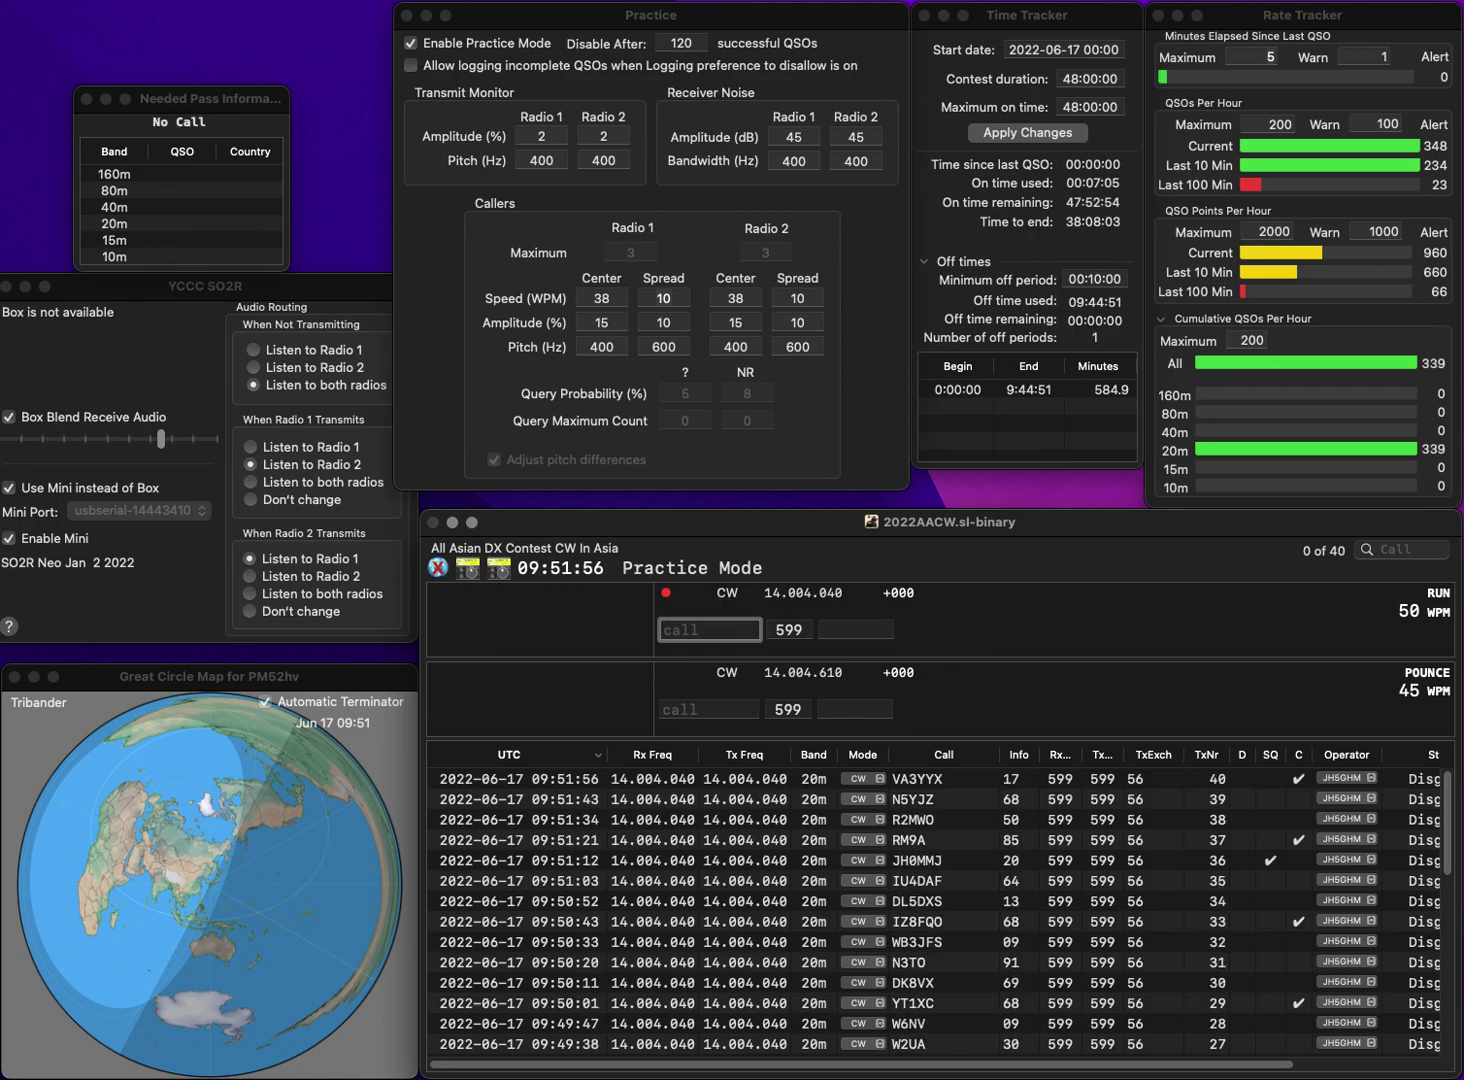
text(KD2UVT)
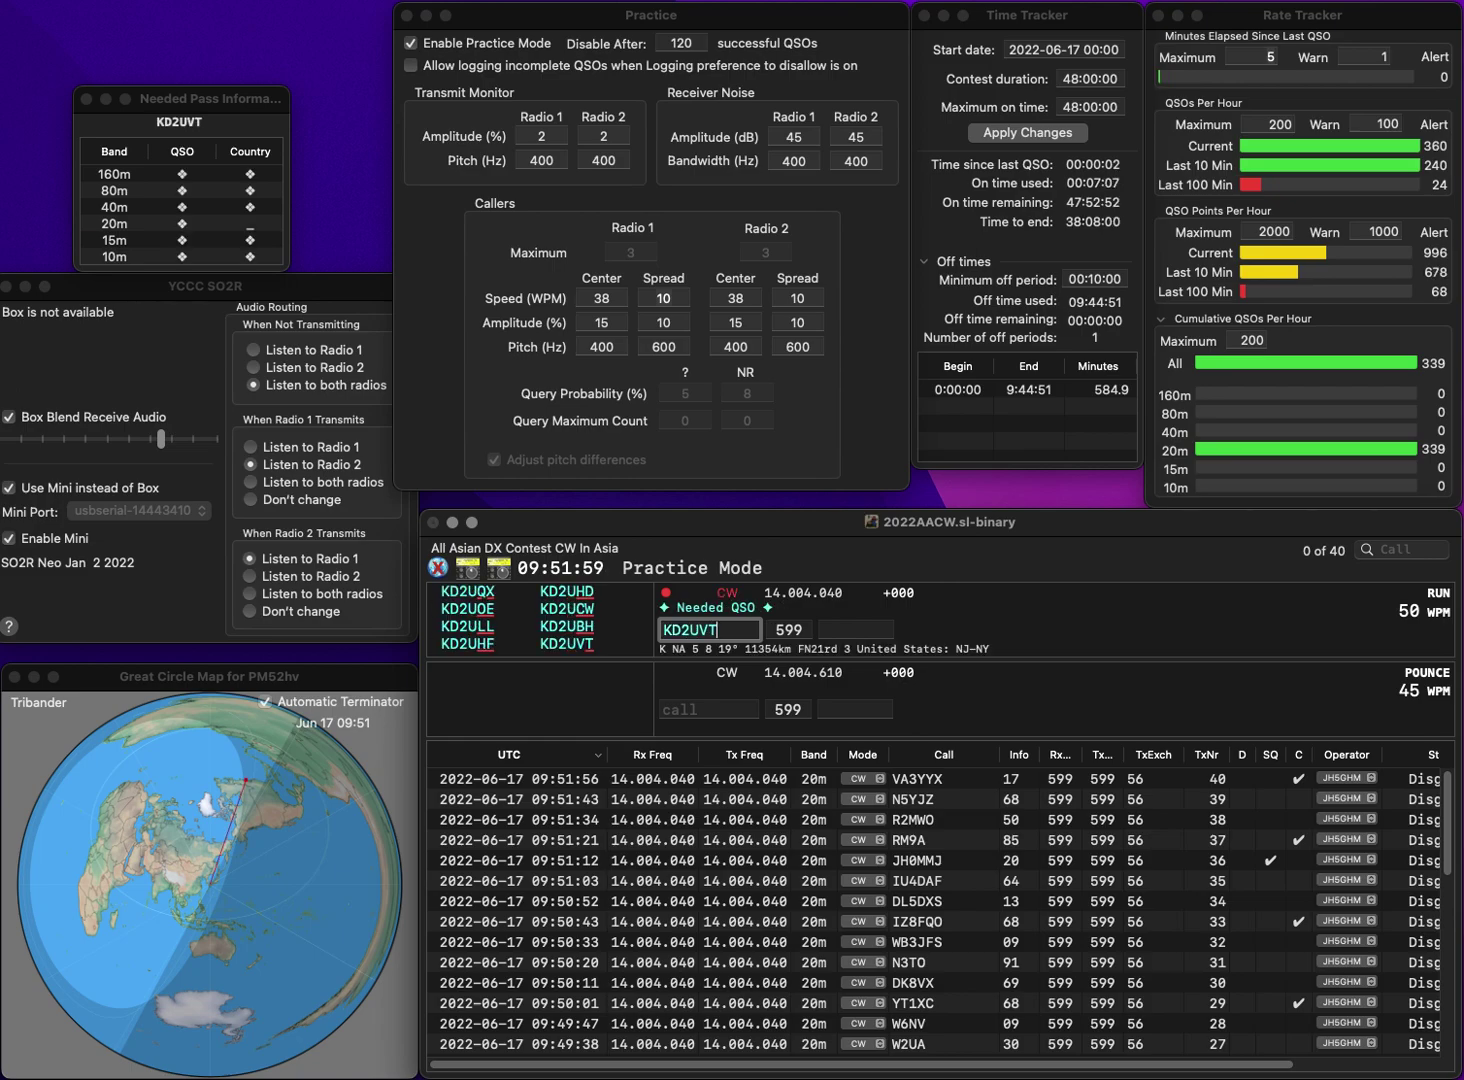
key(space)
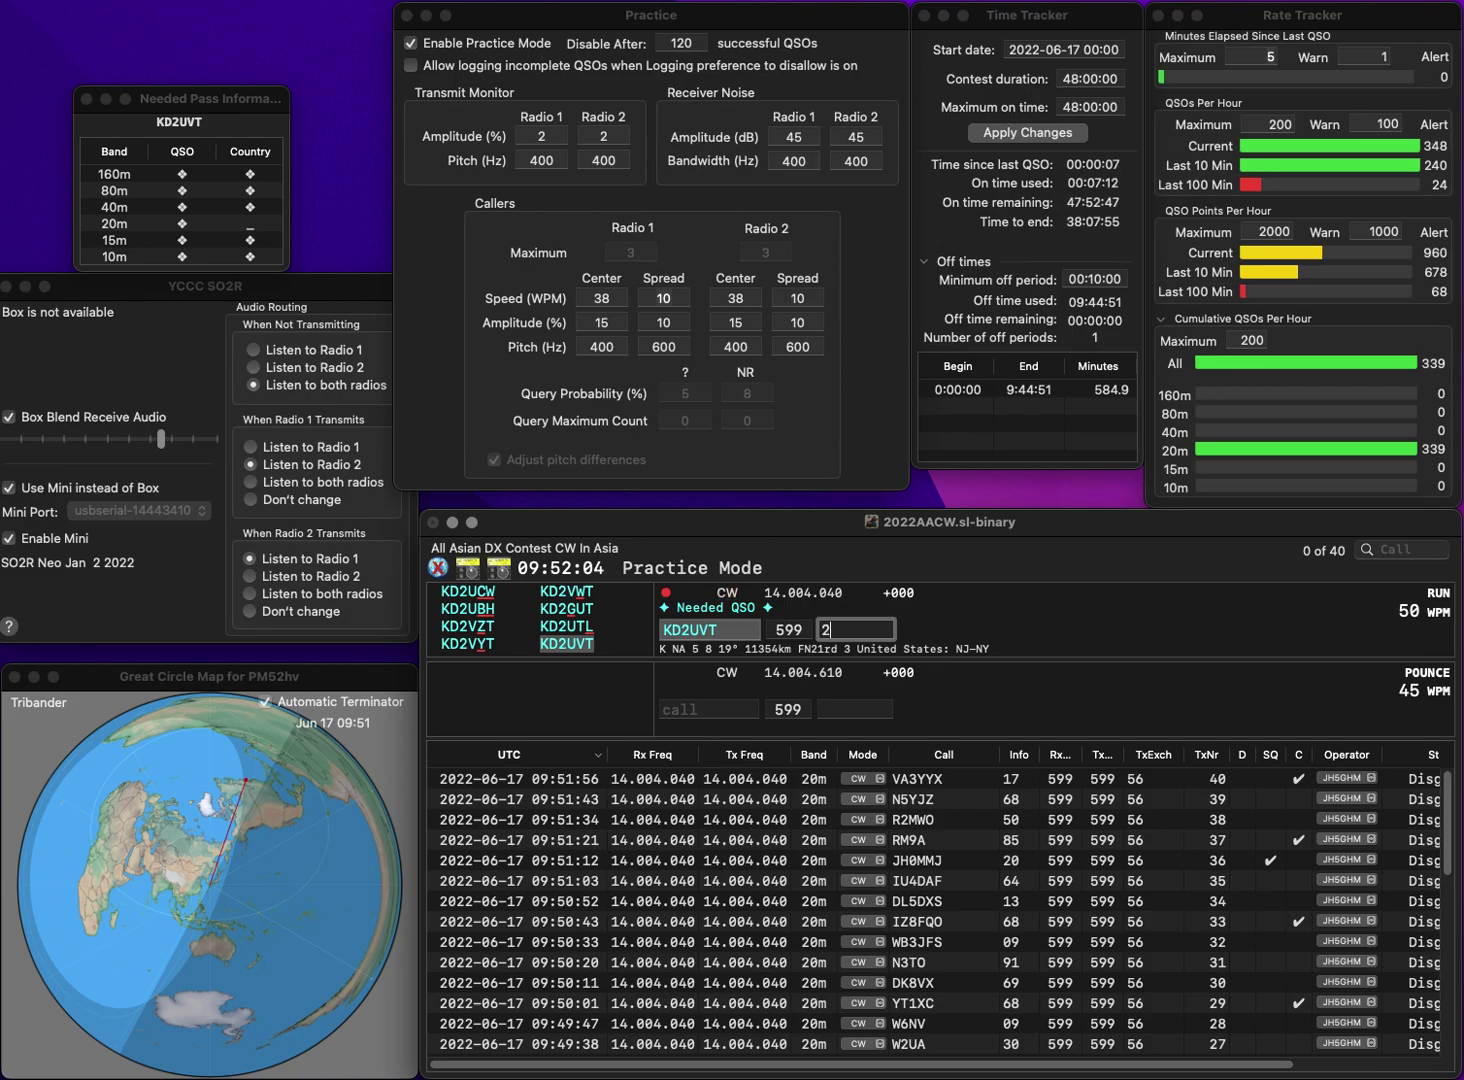
key(Return)
- Work TX5AQ on the run radio and log the contact with received exchange 10
text(TX5AQ)
key(space)
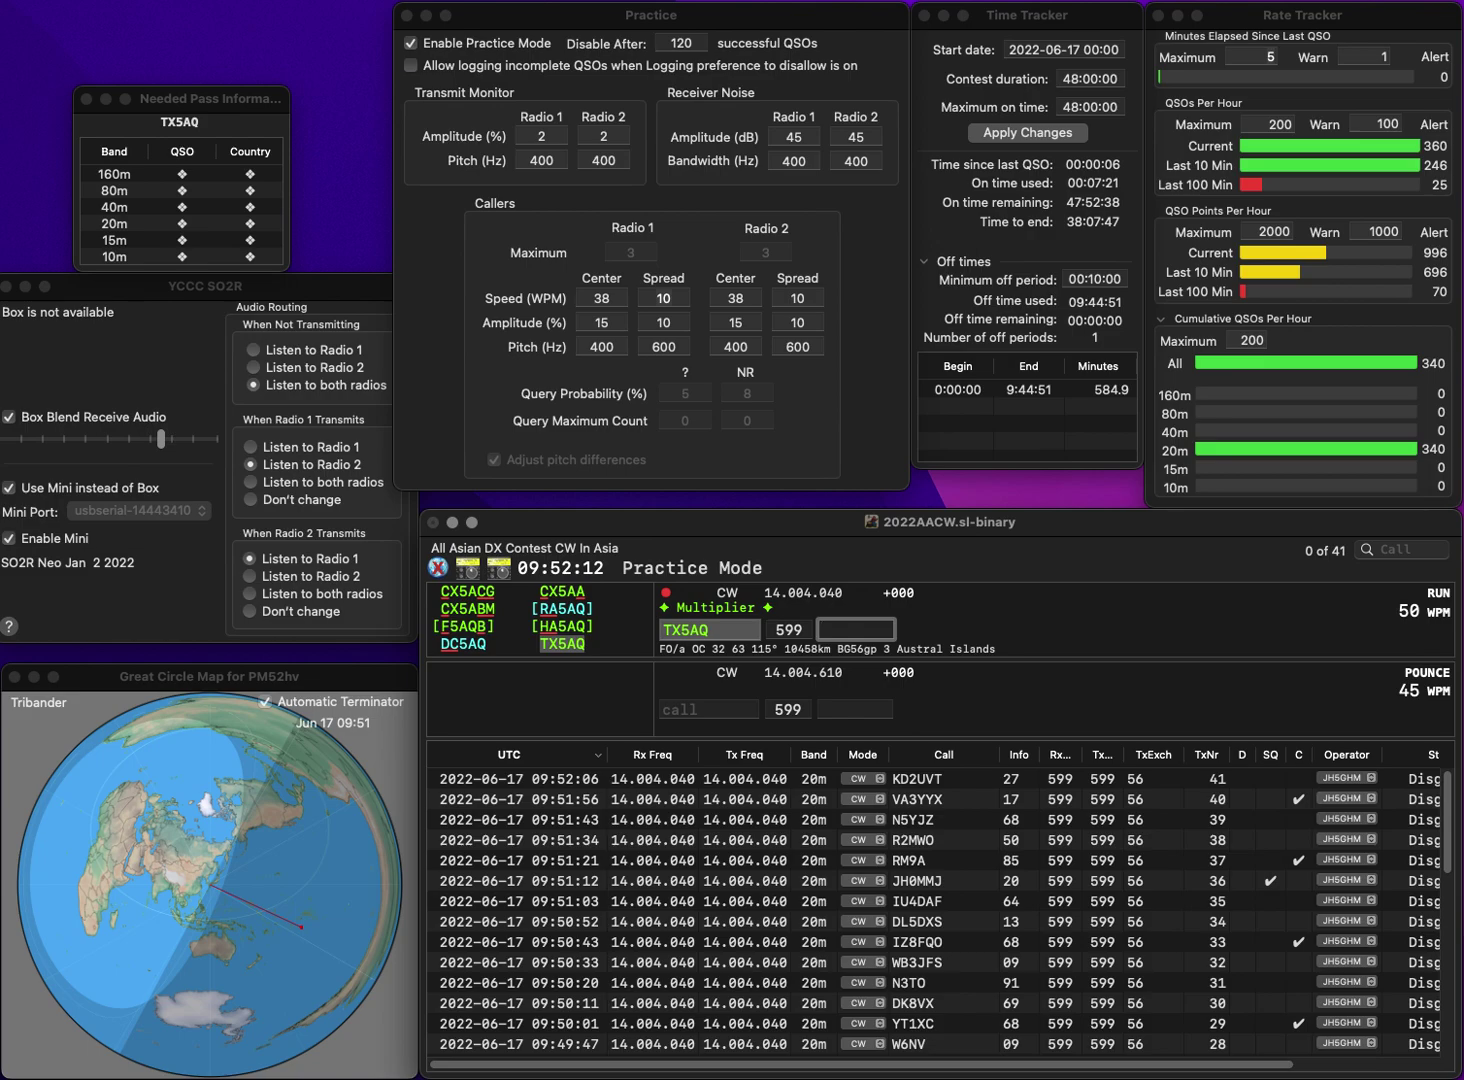
text(10)
key(Return)
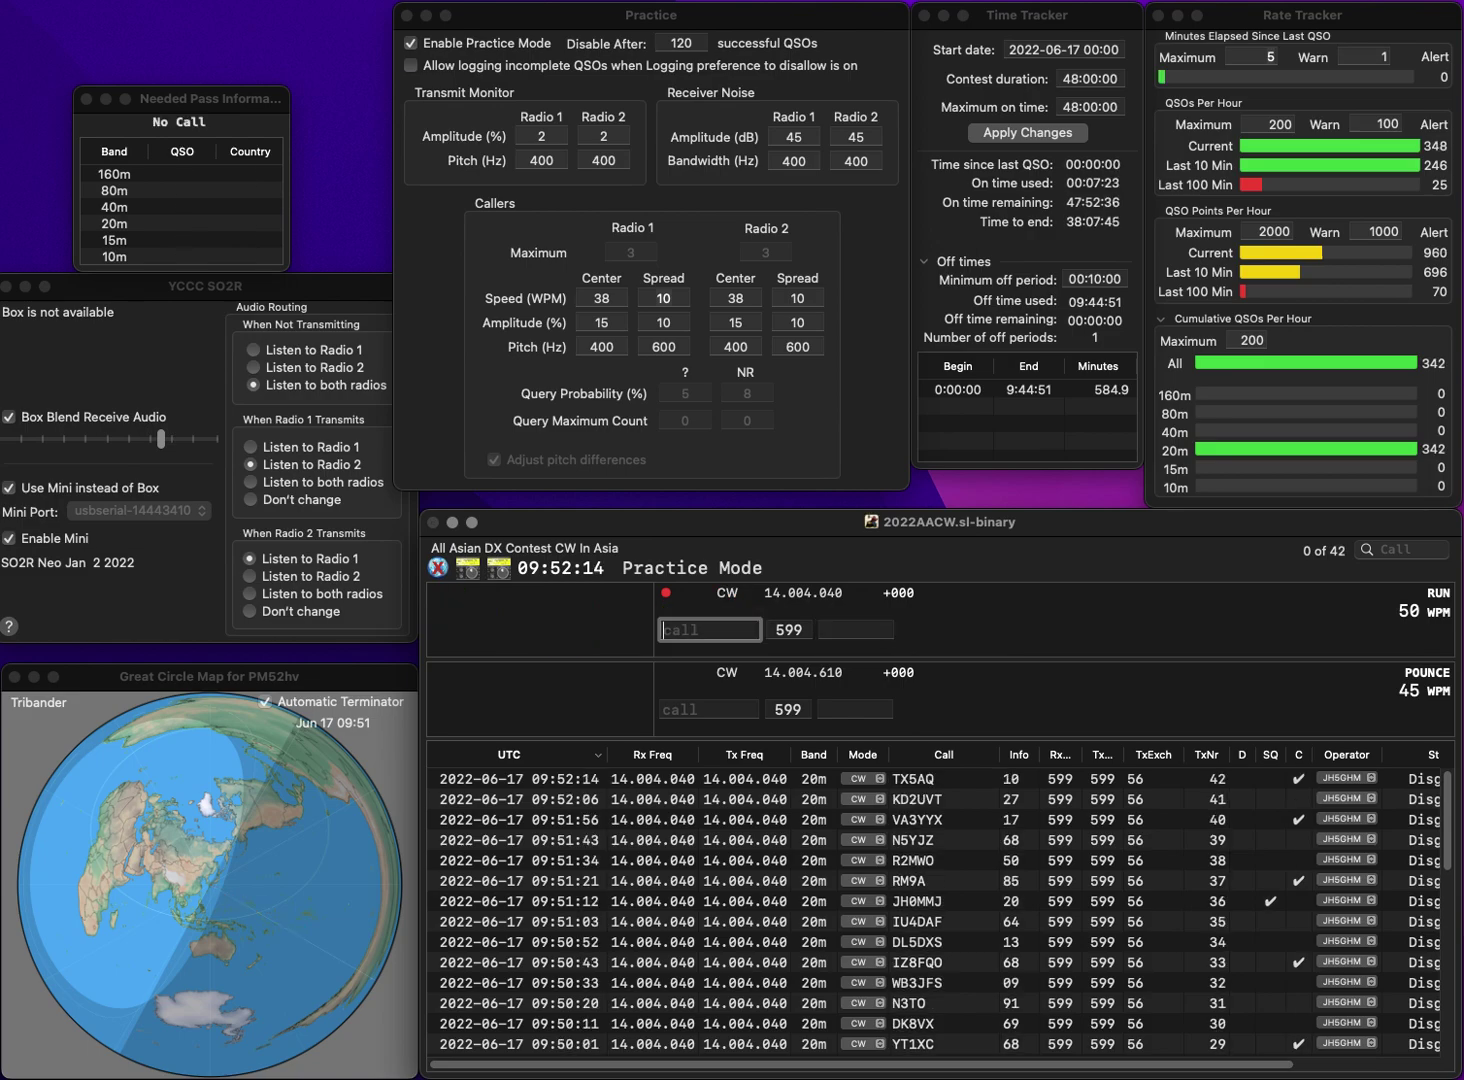
text(DC60)
key(Return)
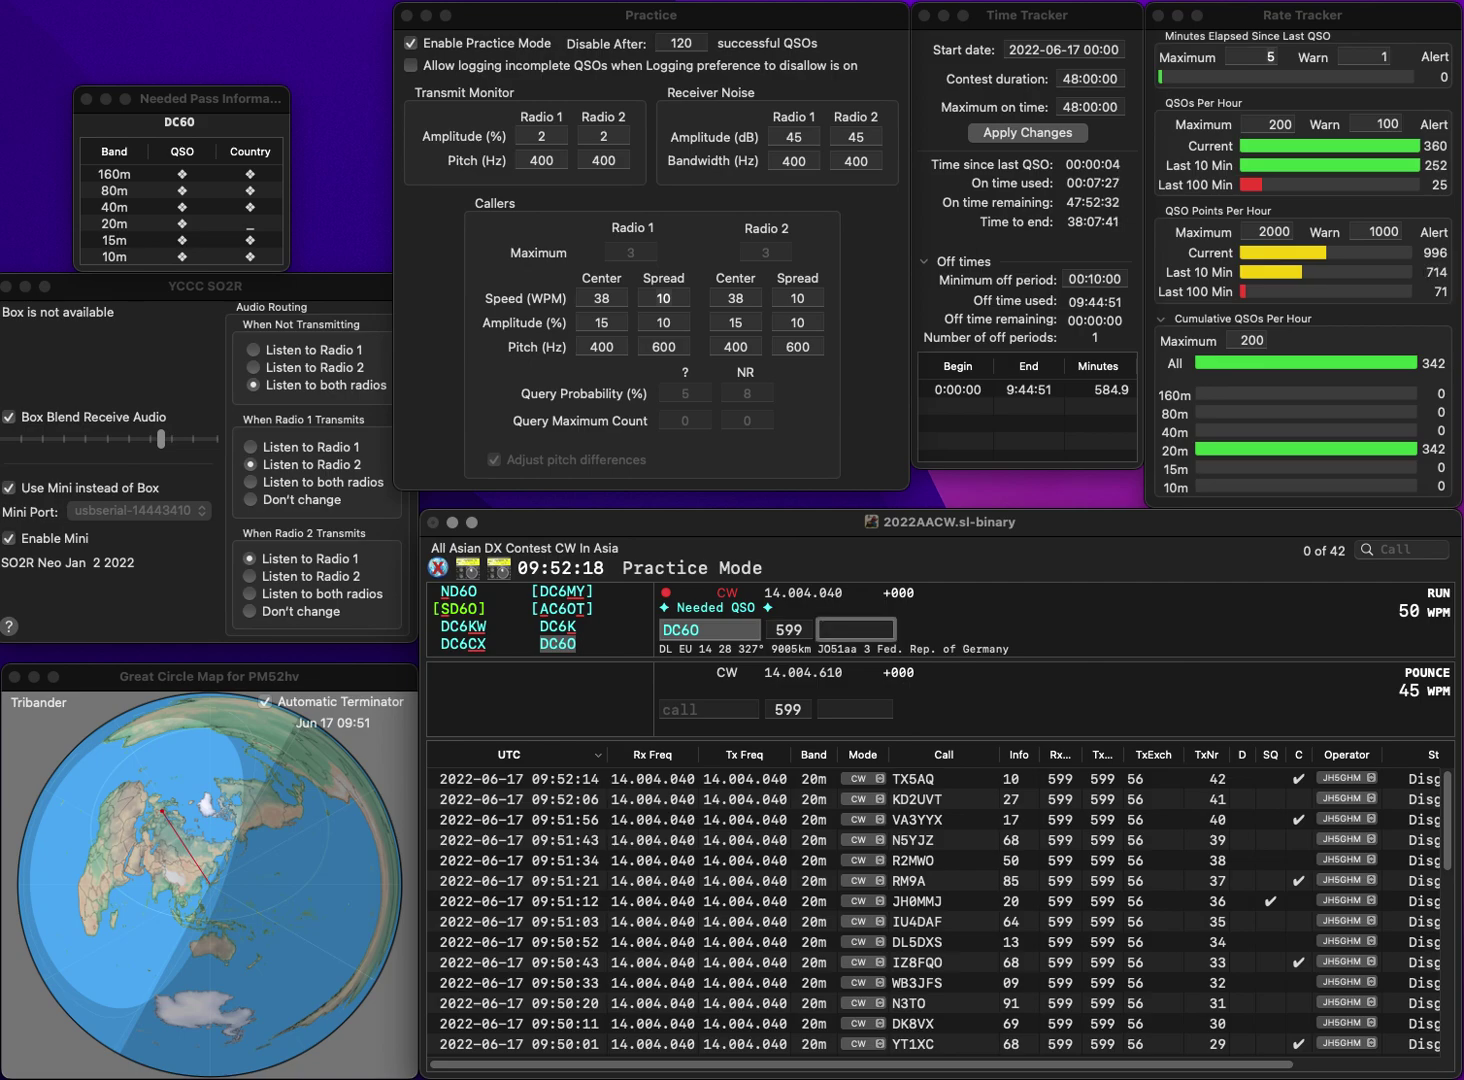
text(15)
key(Return)
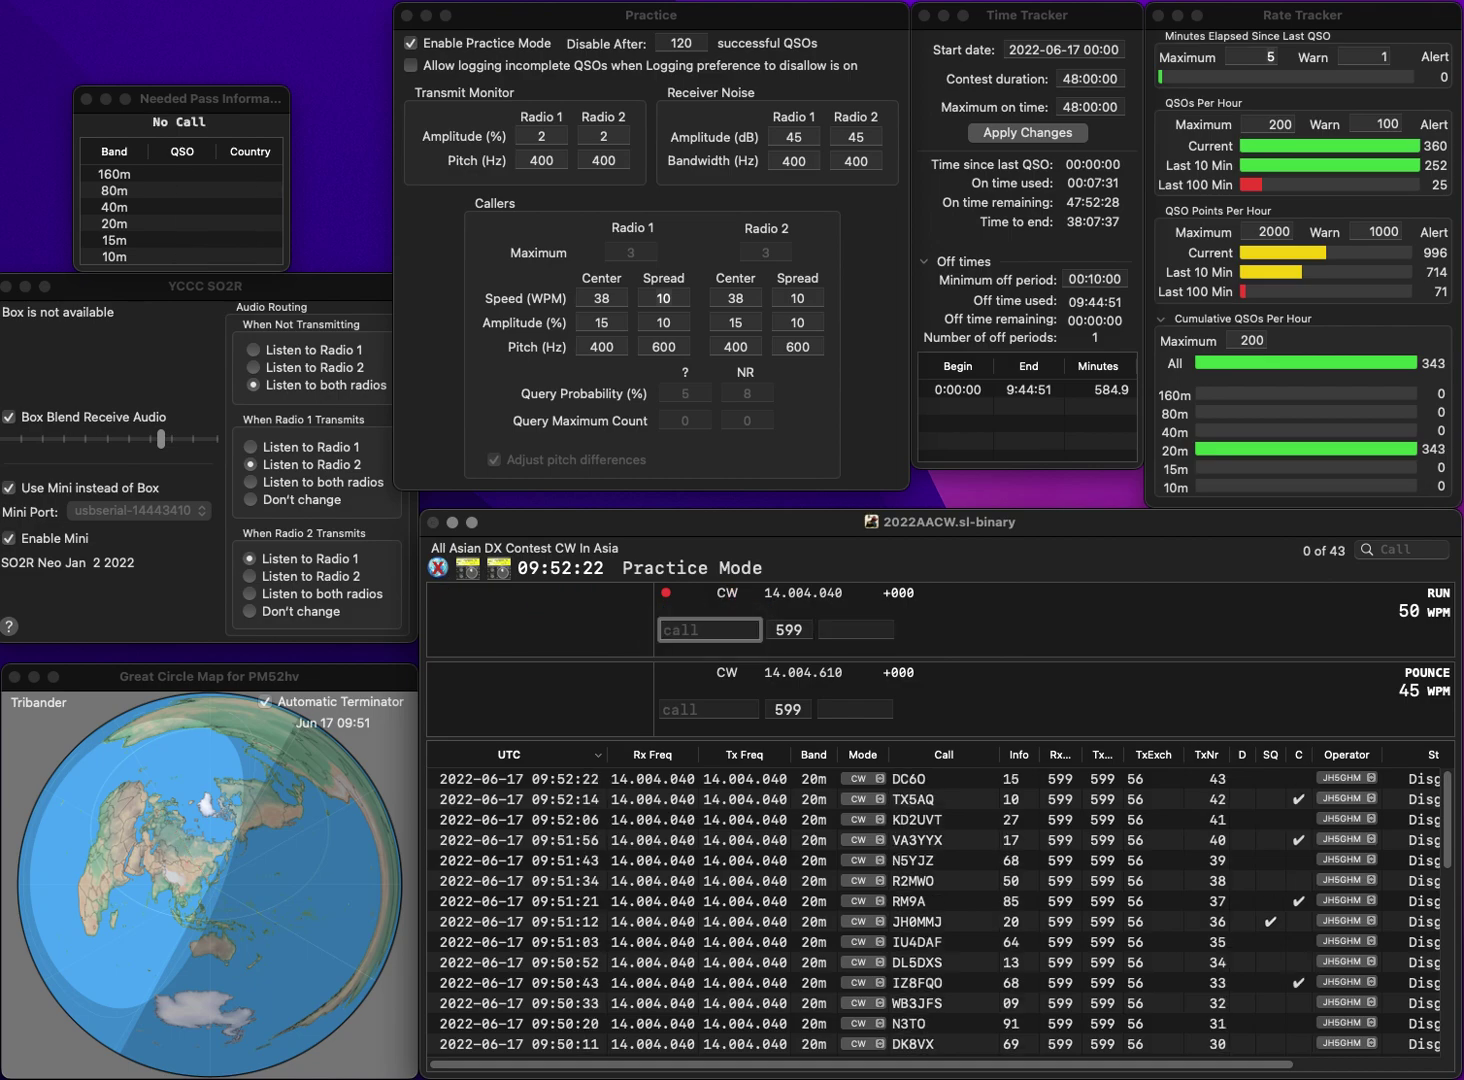
- Enter the partial call JE1, correct it through JE2PC to JE2PMC, and log the contact with received exchange 54
text(JE1)
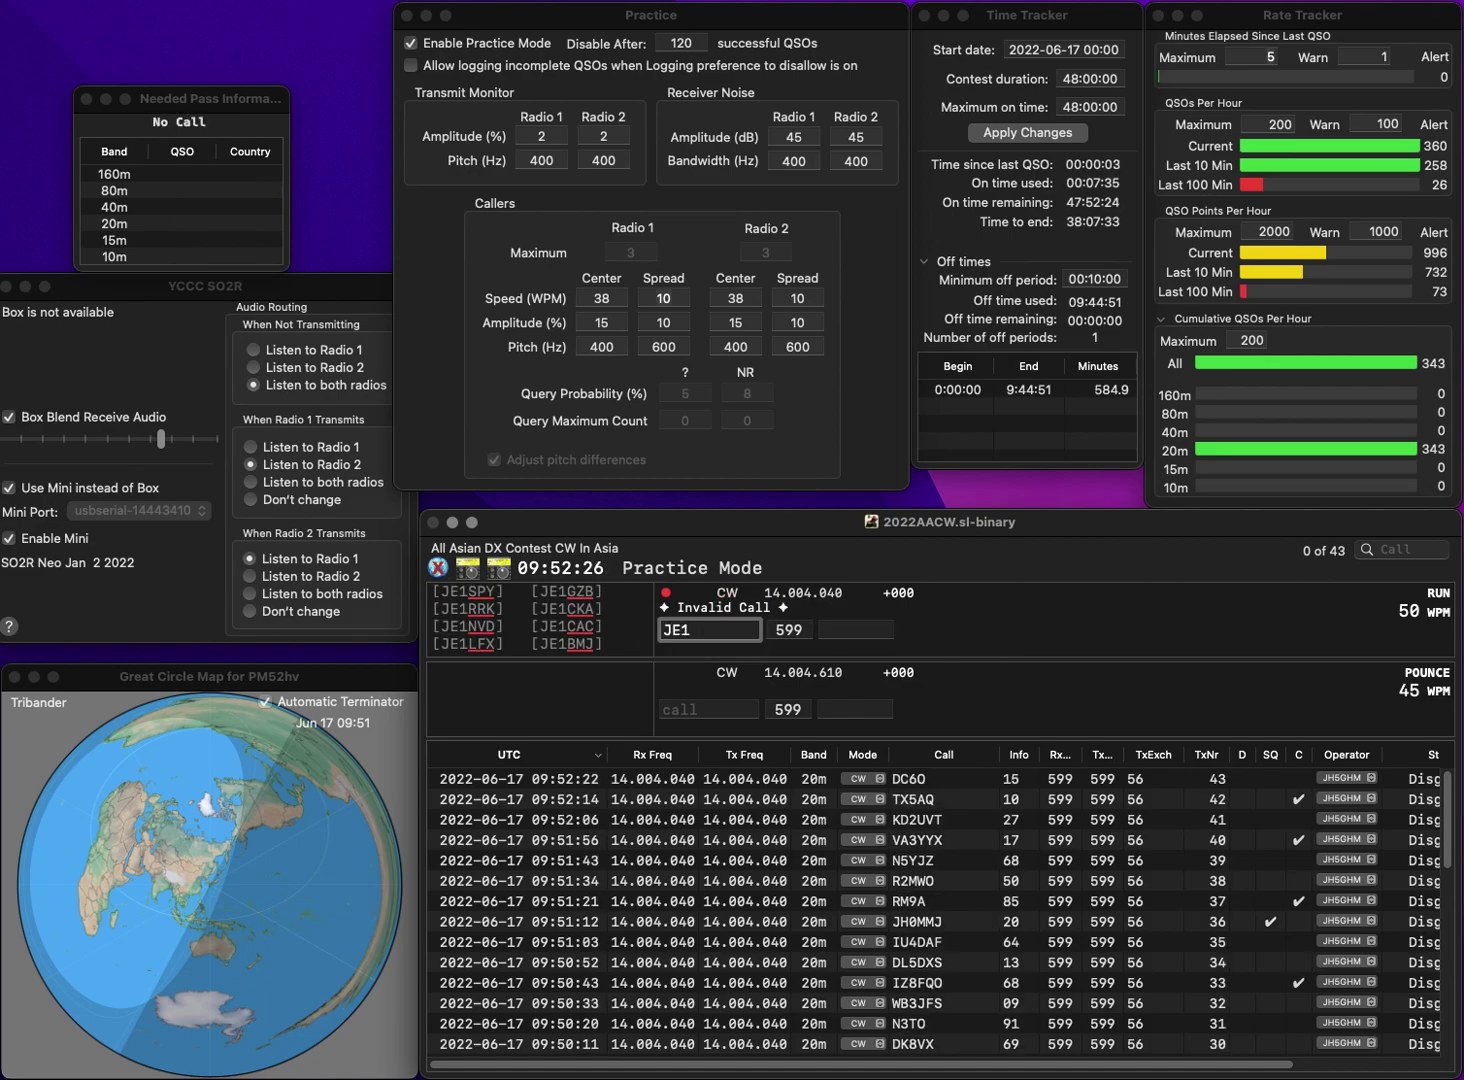
key(BackSpace)
text(2)
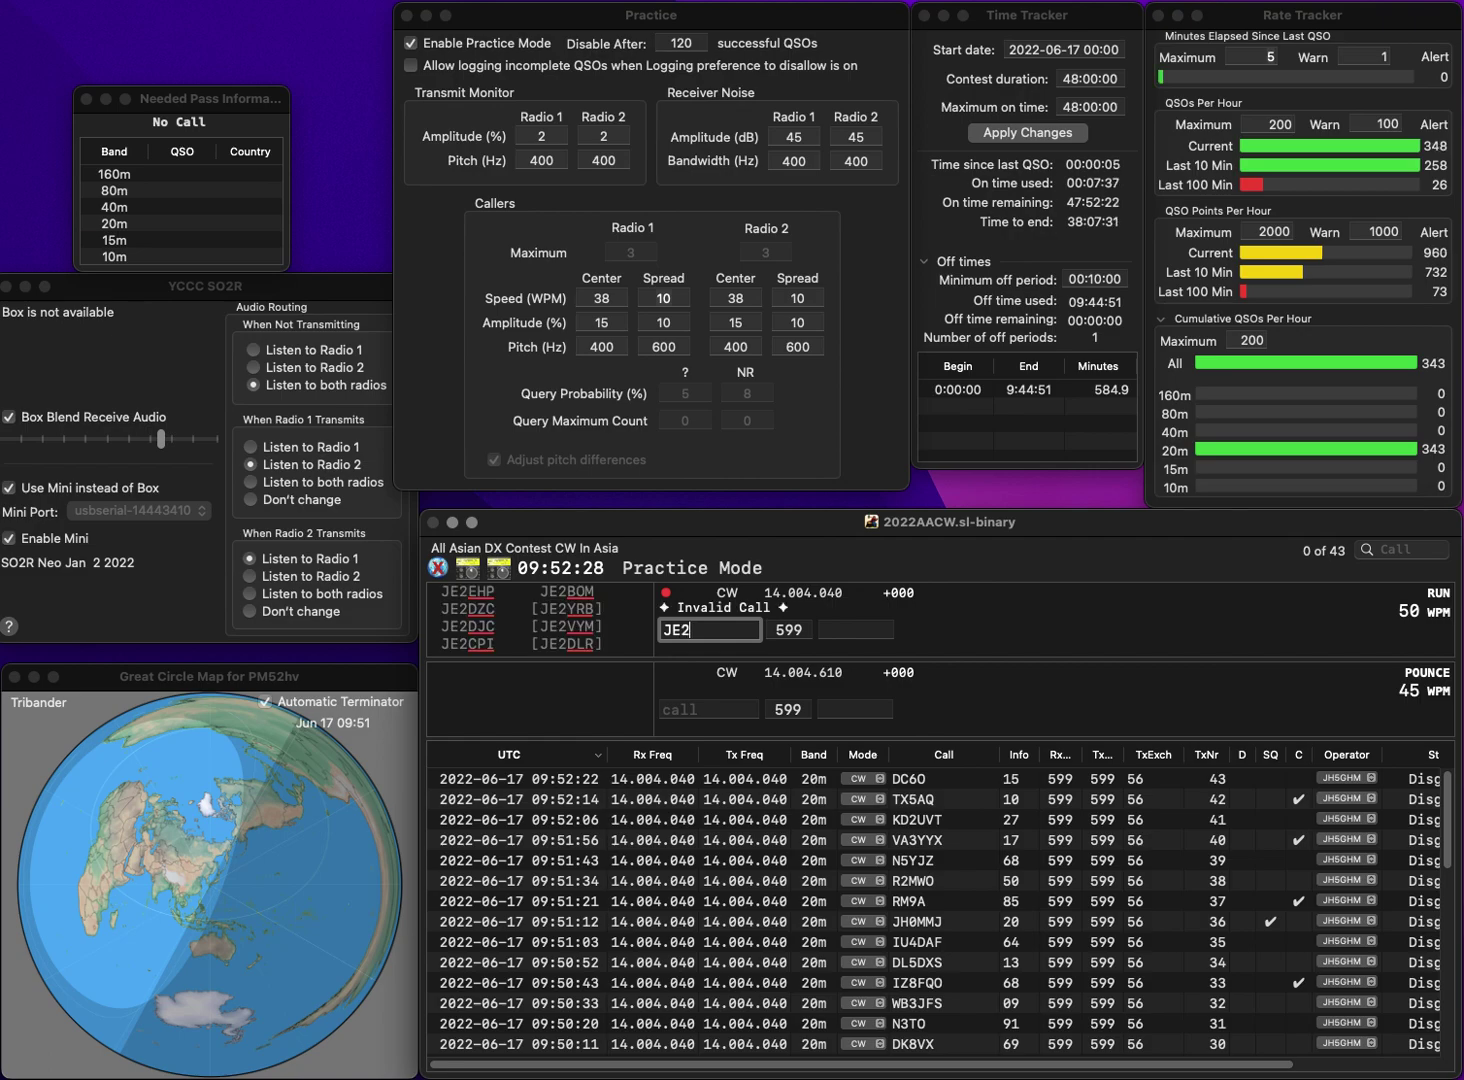
text(PC)
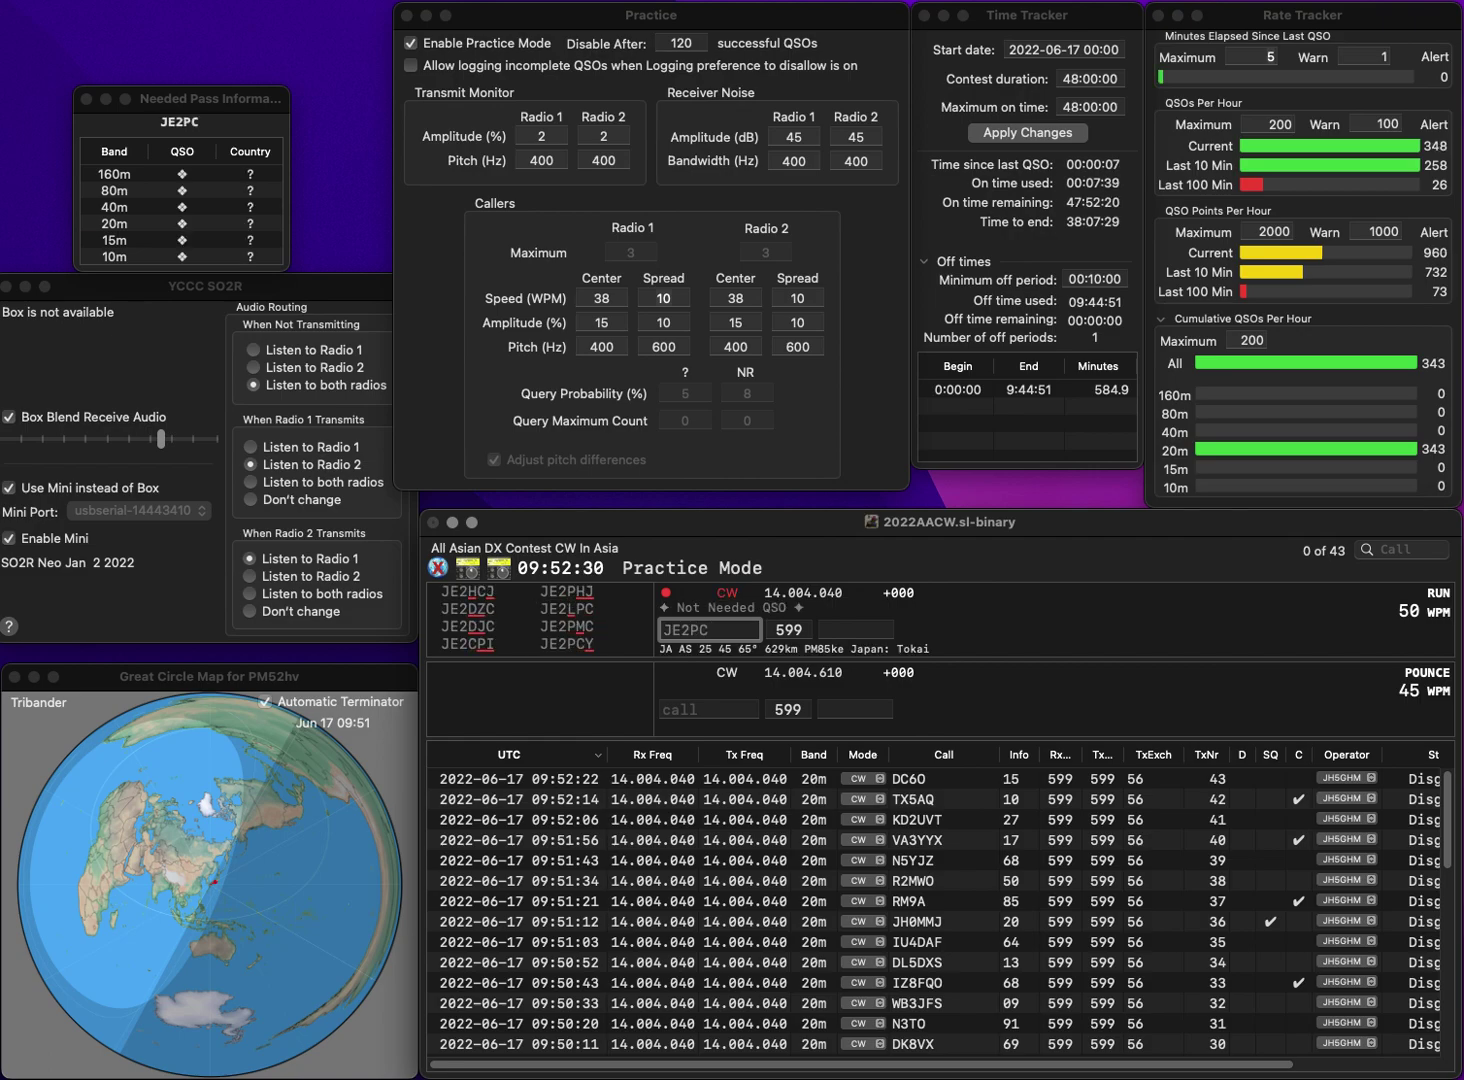
key(BackSpace)
key(BackSpace)
text(PMV)
key(BackSpace)
text(C)
key(space)
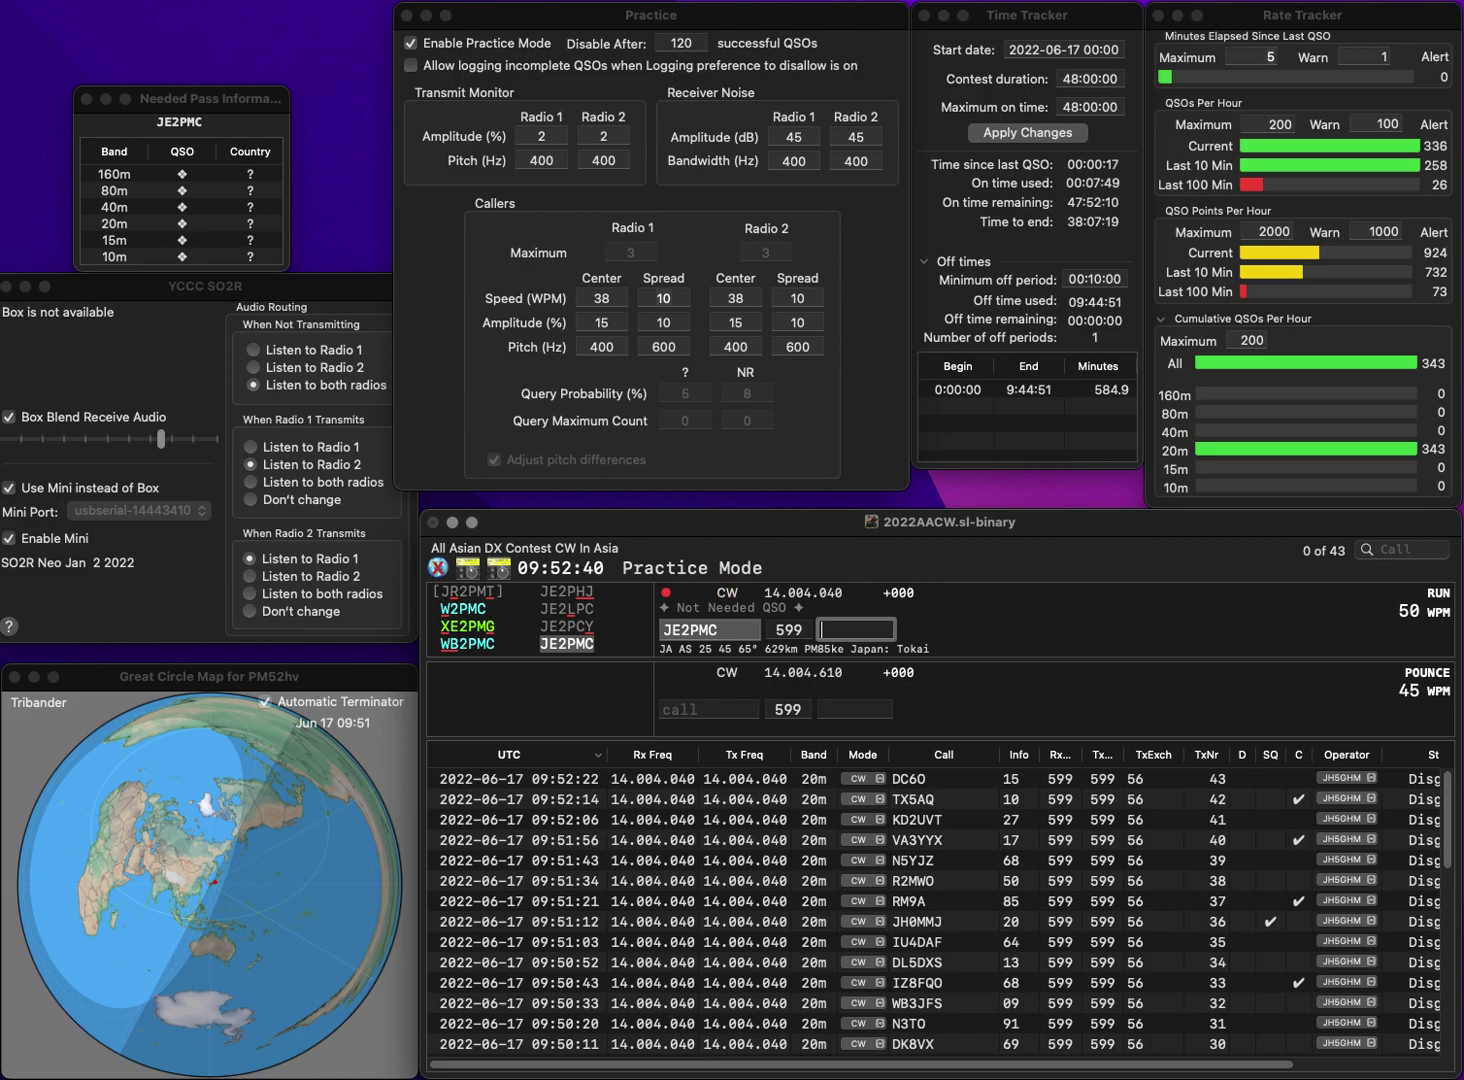
text(4)
key(Return)
text(OH6GG)
key(BackSpace)
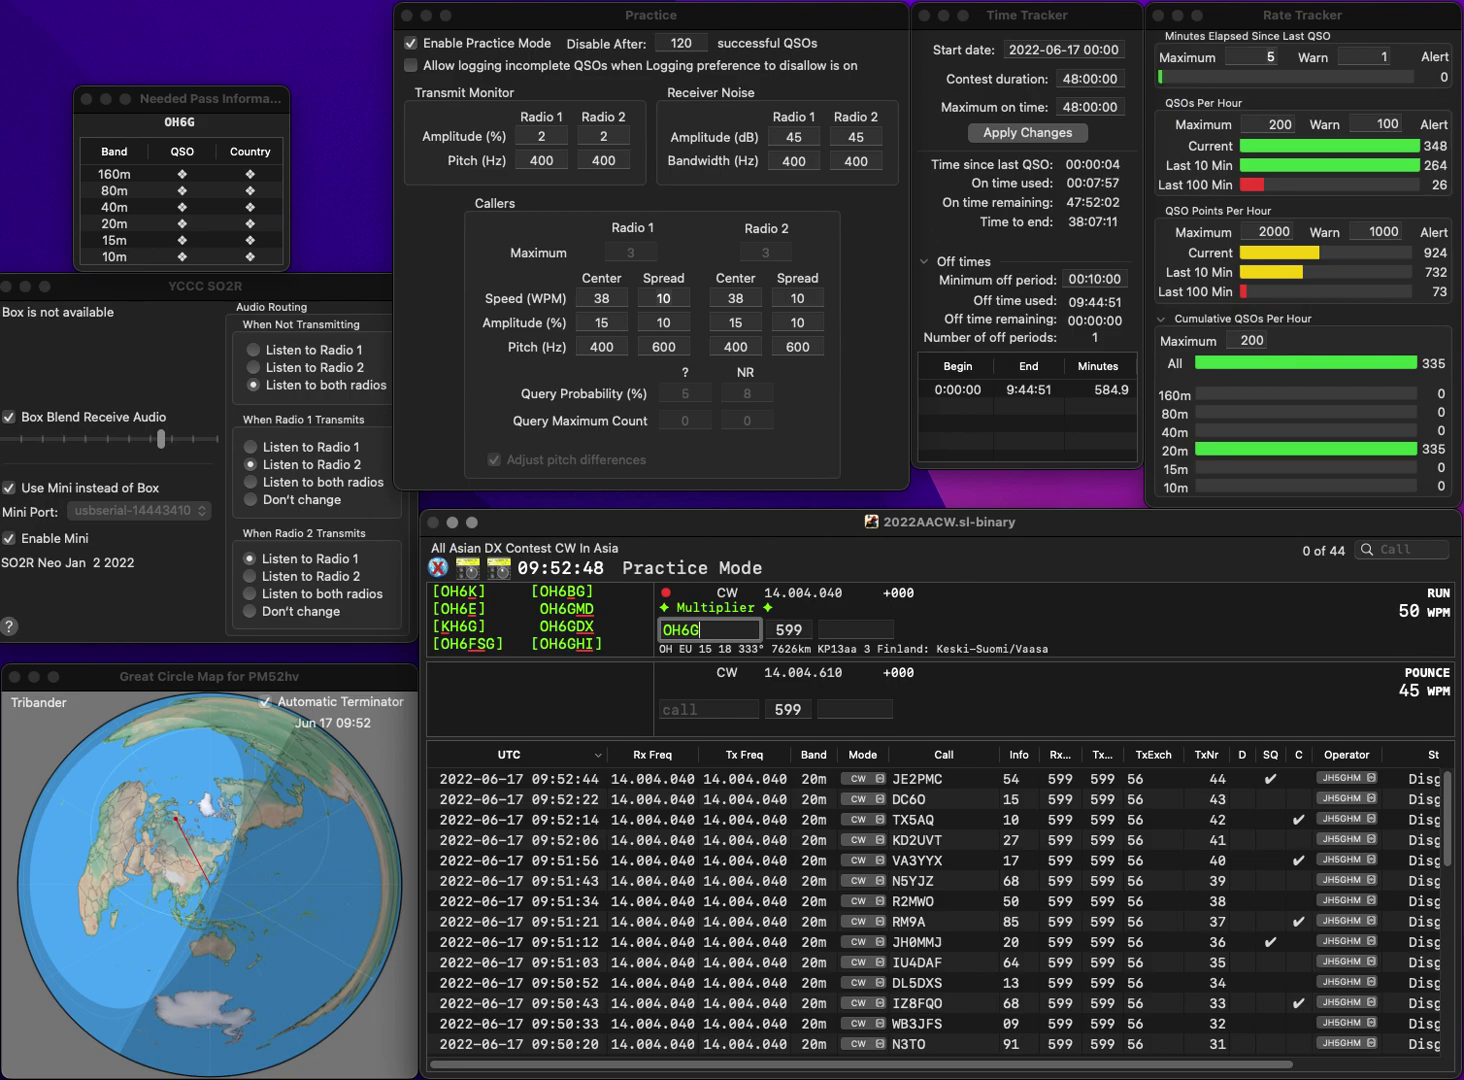
text(MD)
key(Return)
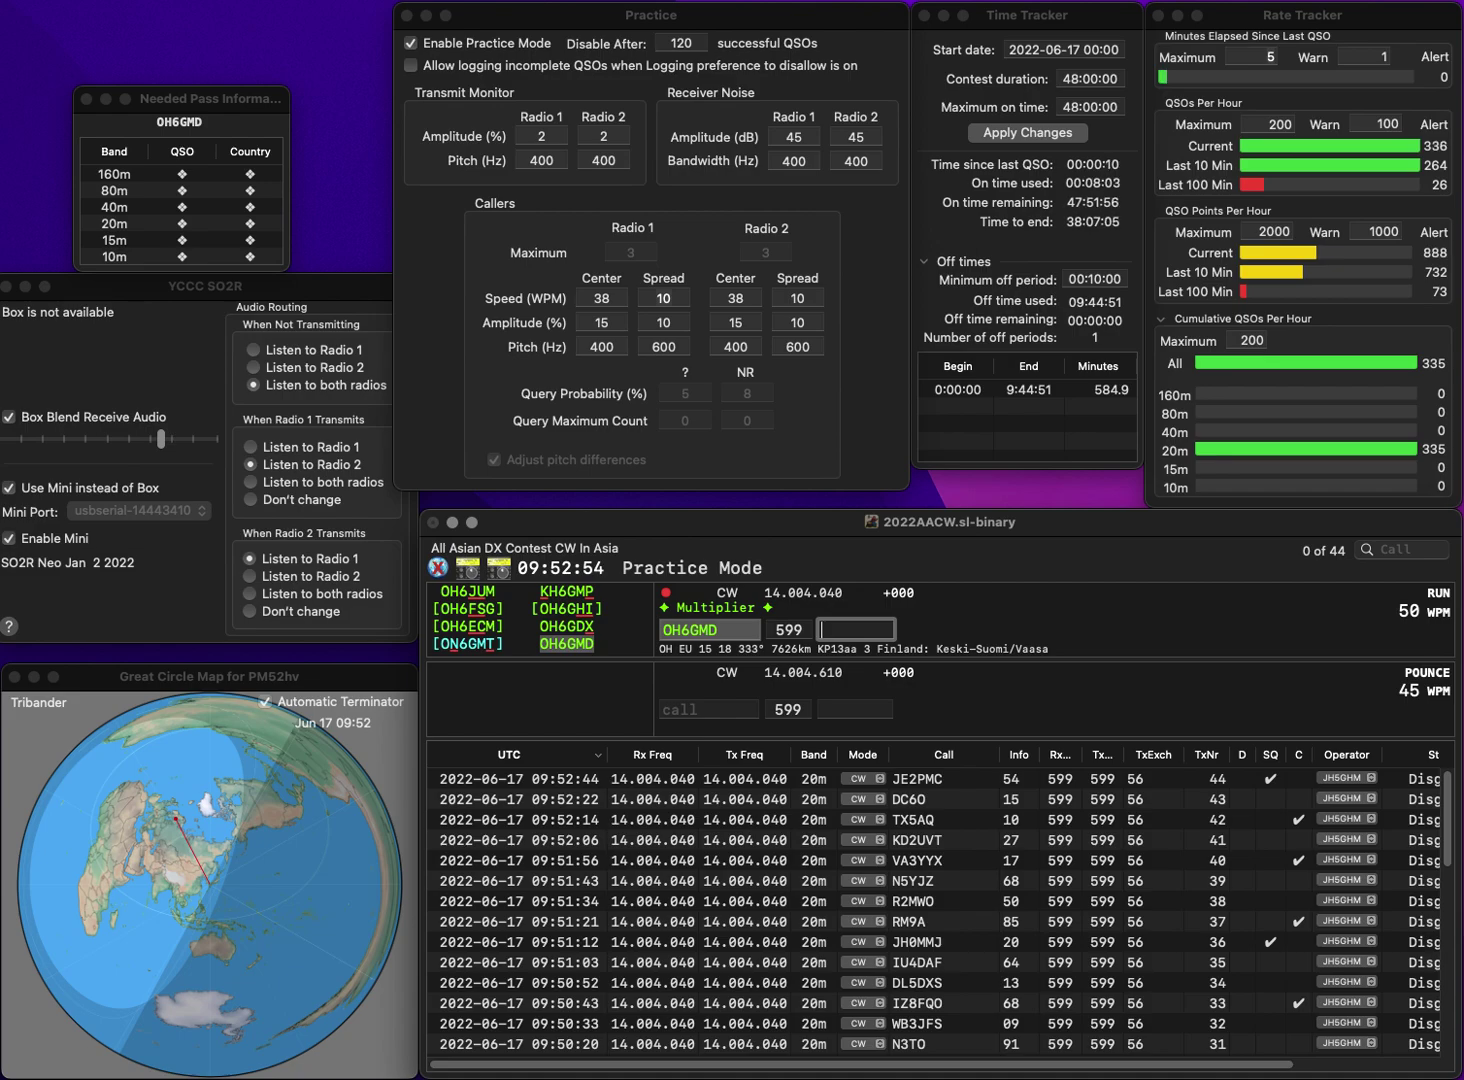
text(22)
key(Return)
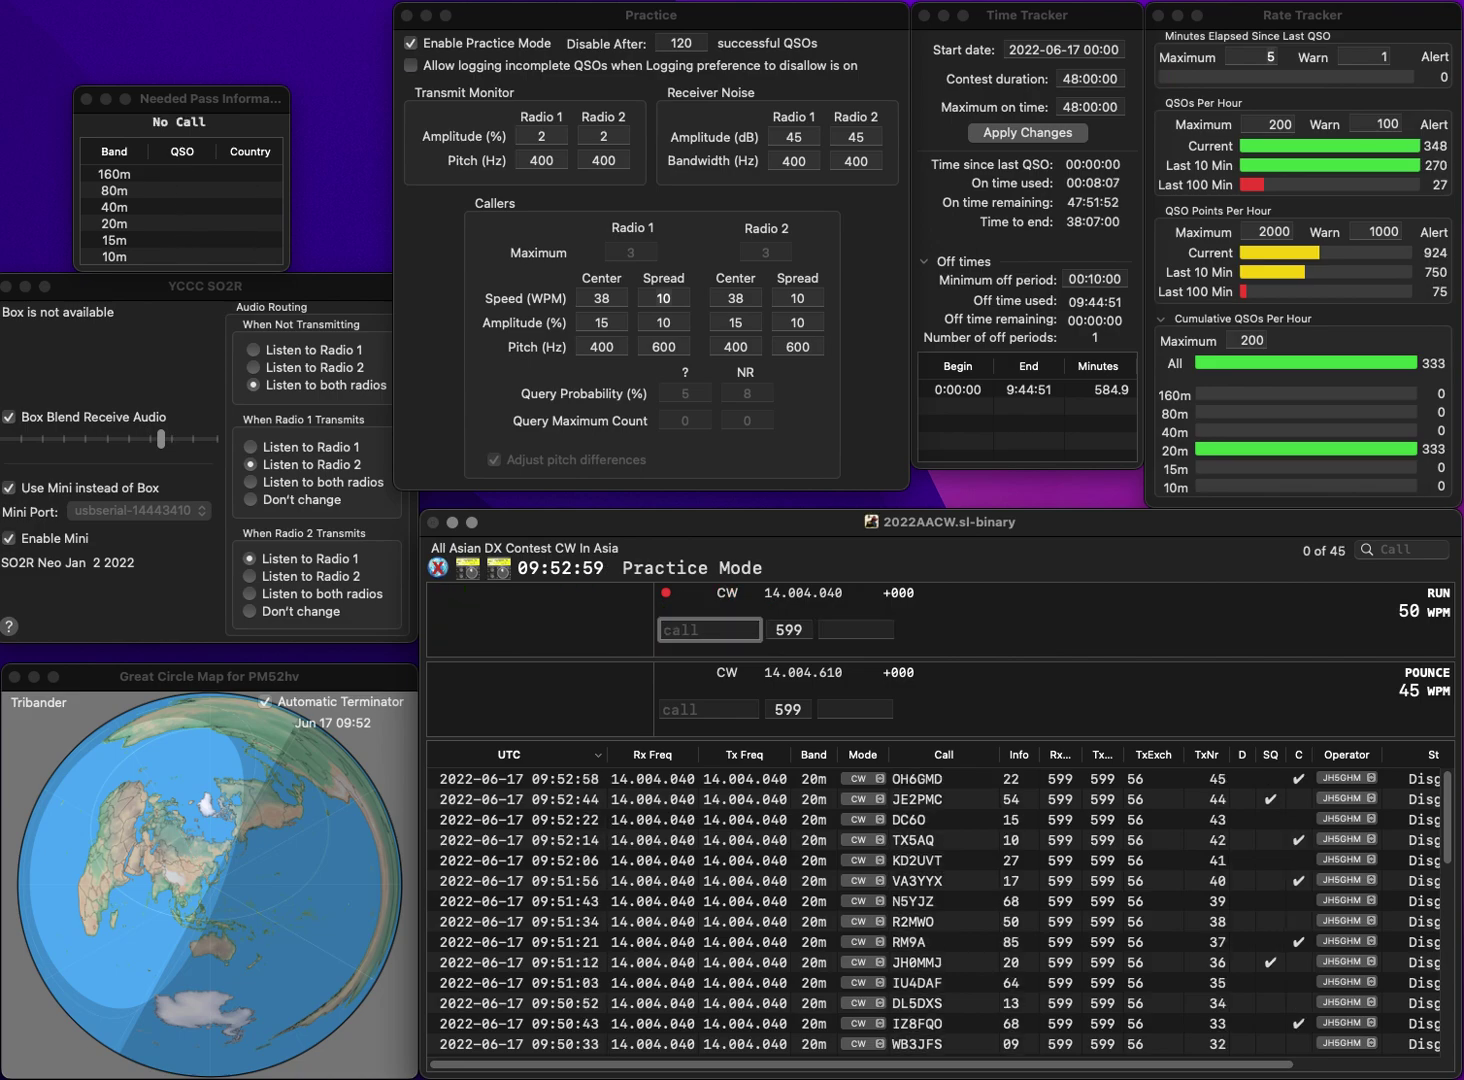
- Log a contact on the run radio with call W1EQ and received exchange 77
text(W1EQ)
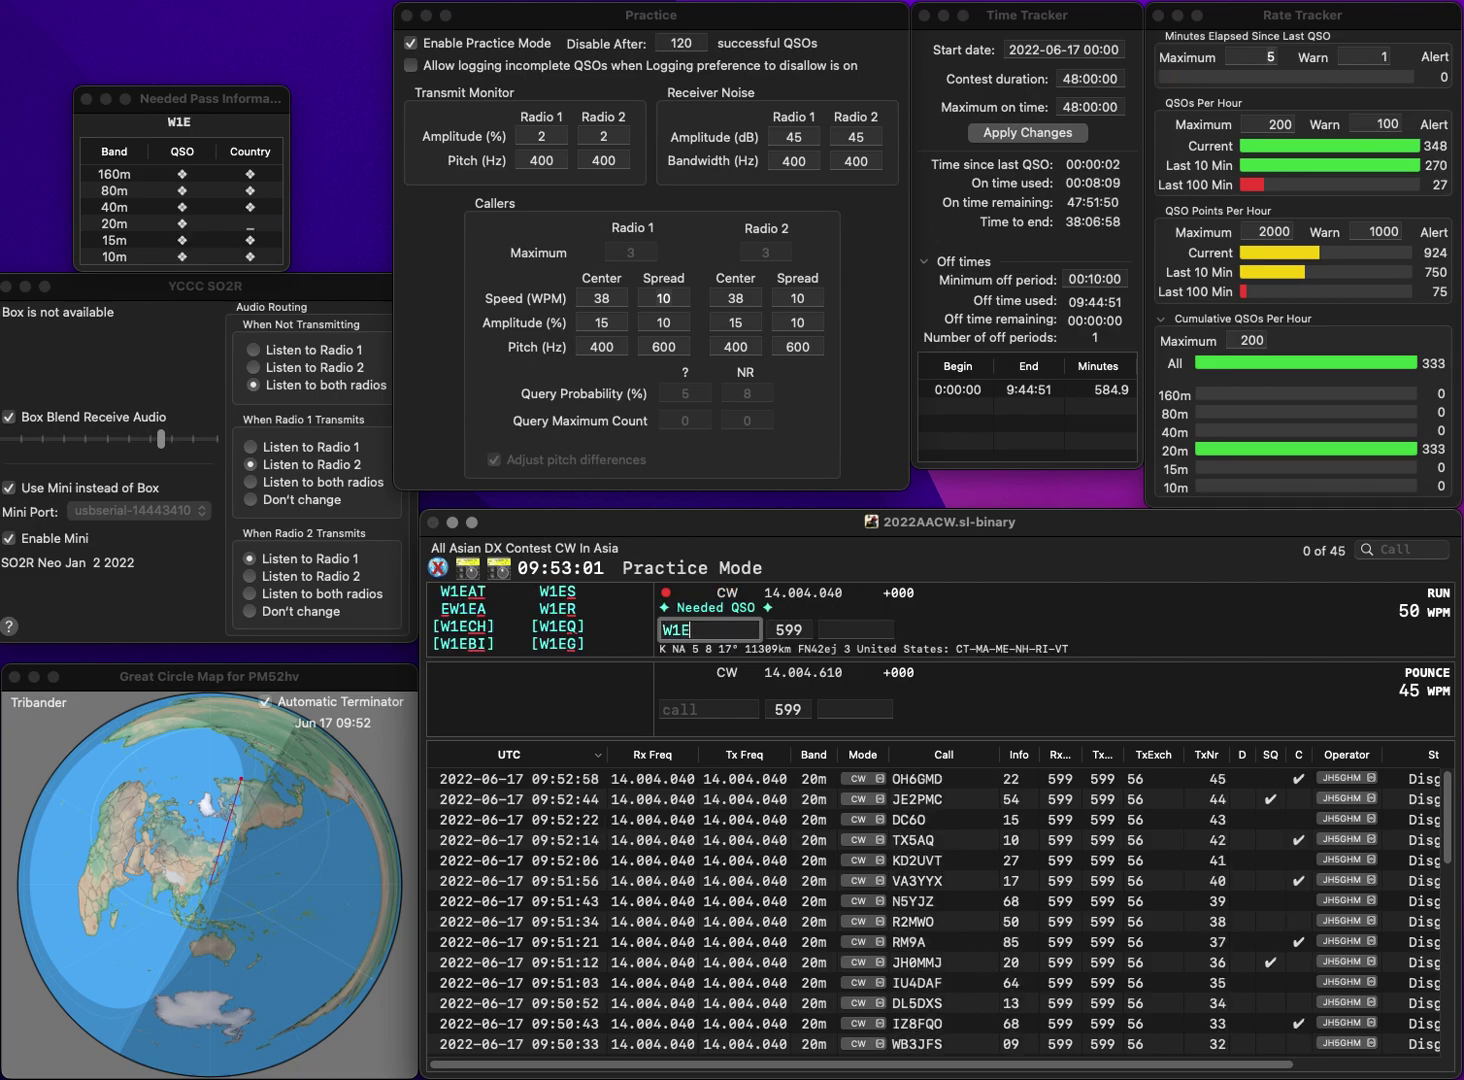
key(Tab)
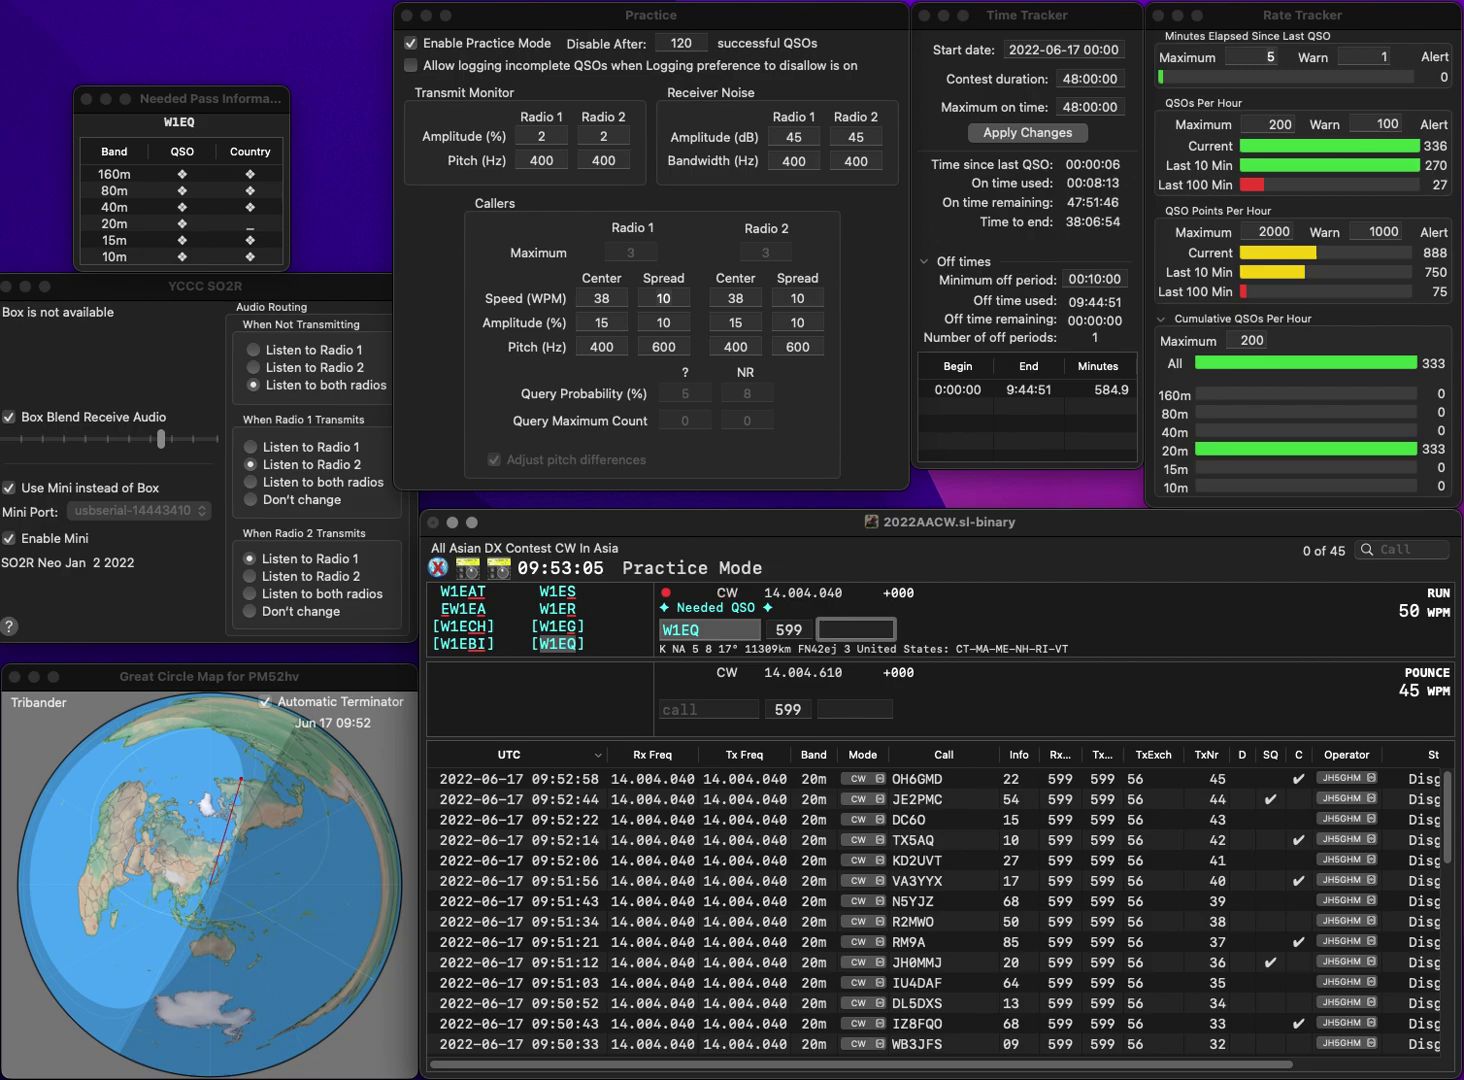
text(77)
key(Return)
- Enter the caller RG9A, correct the received exchange from 67 to 02, and log the contact
text(RG9A)
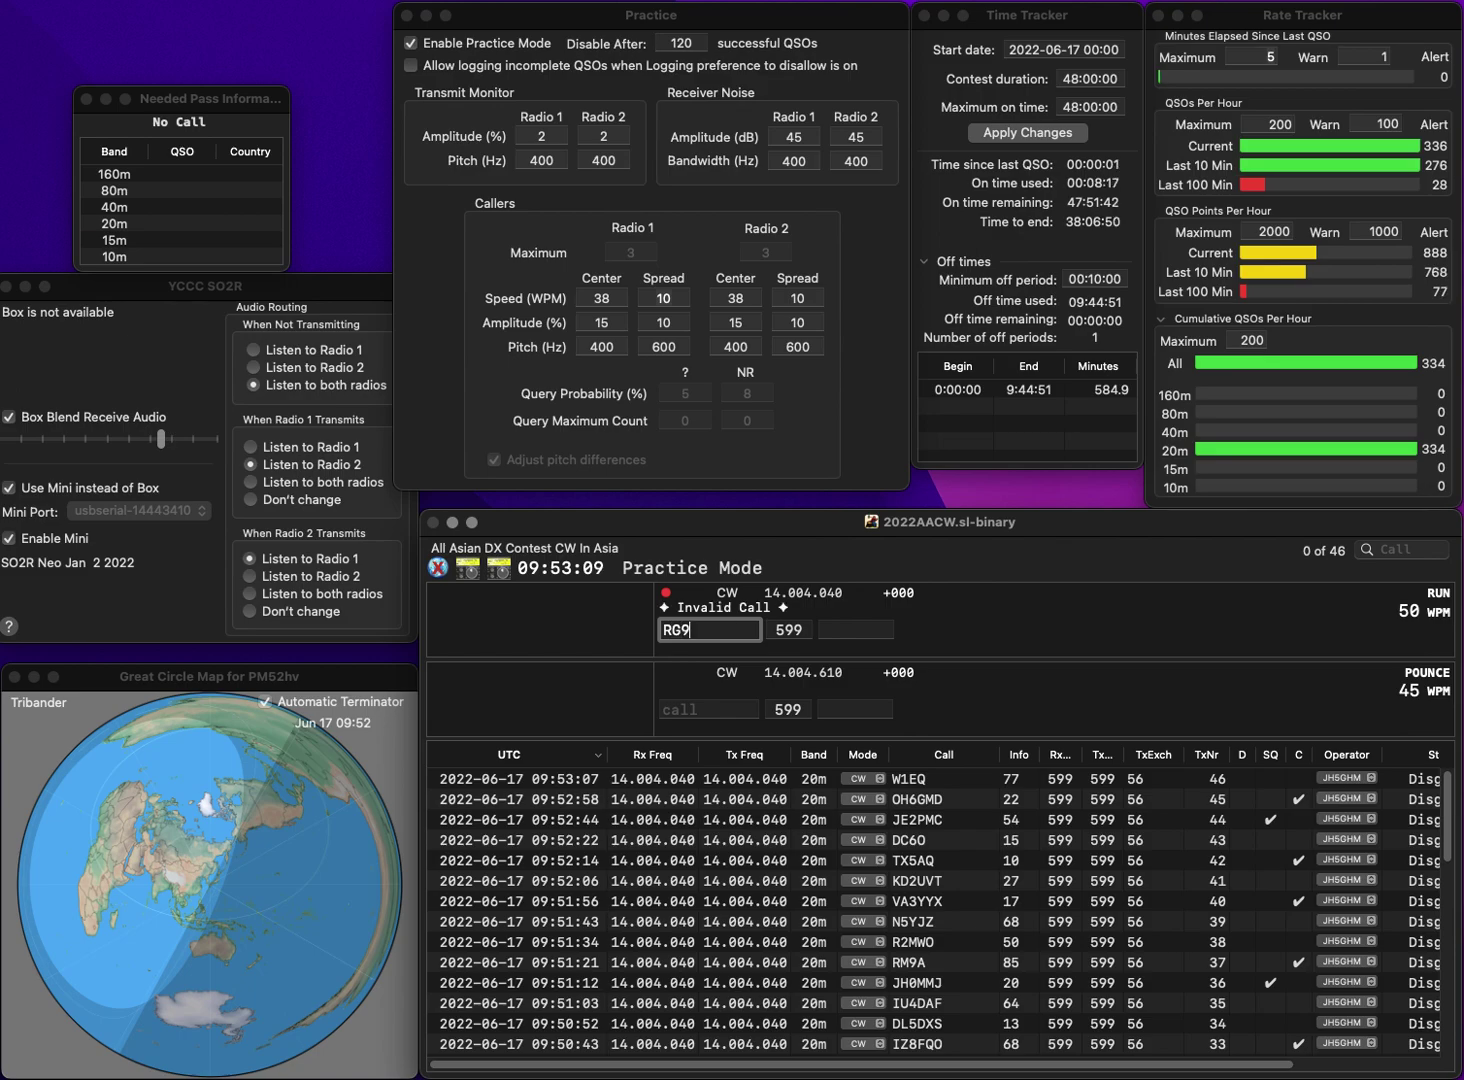
key(Return)
text(67)
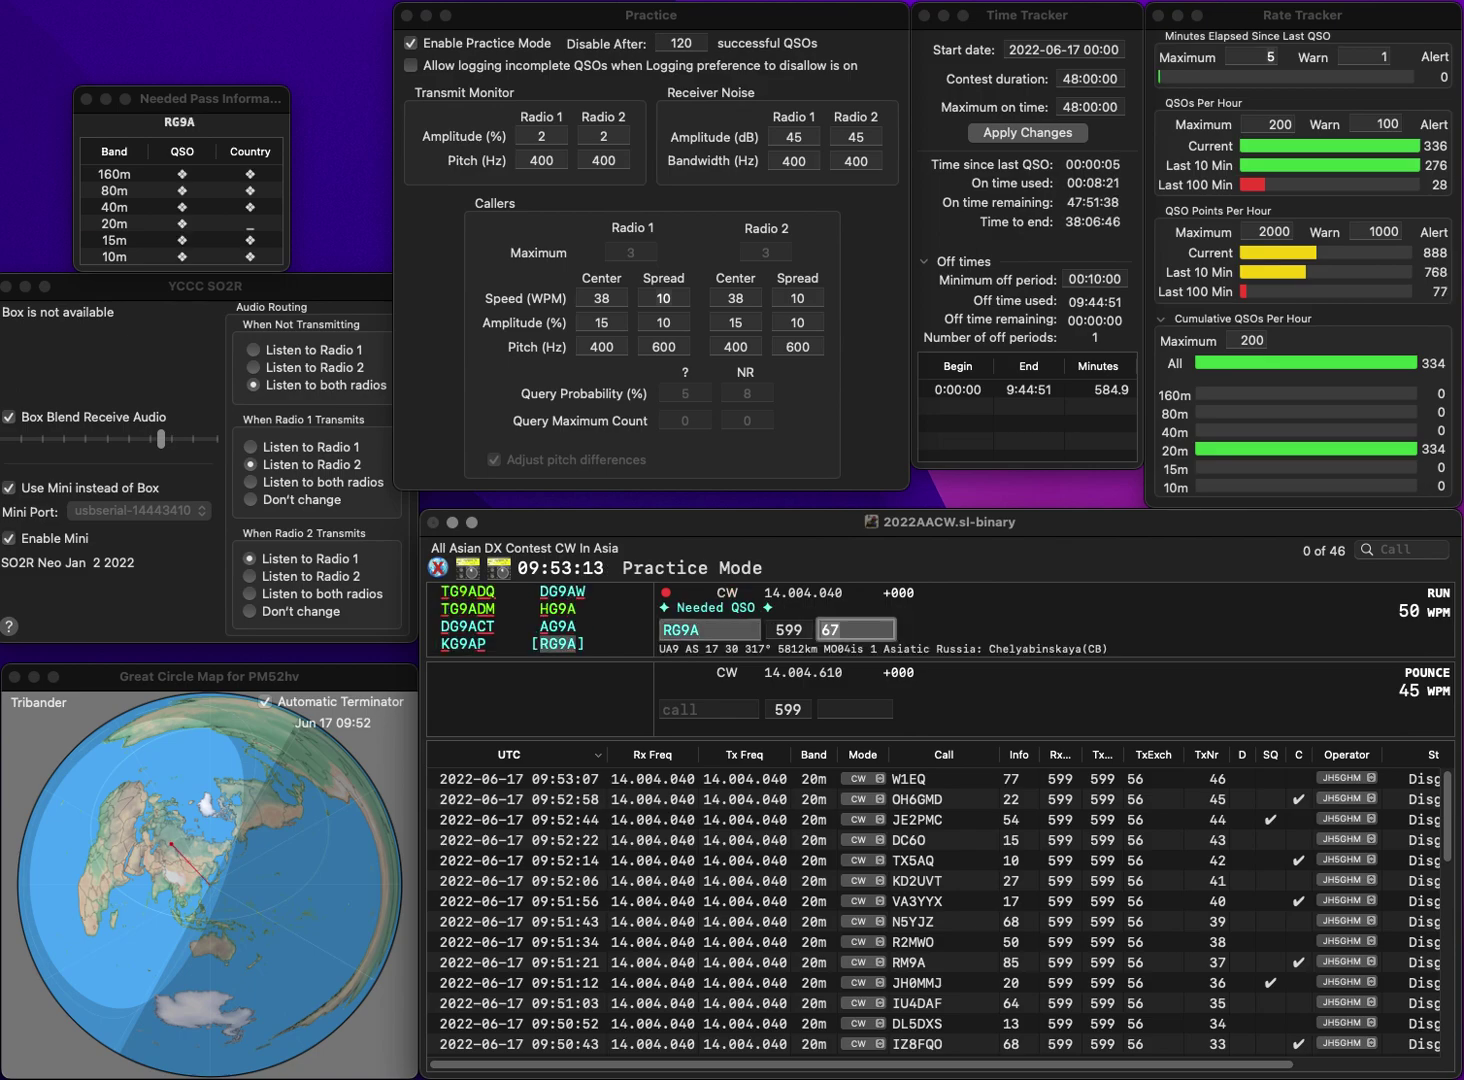
key(BackSpace)
text(02)
key(Return)
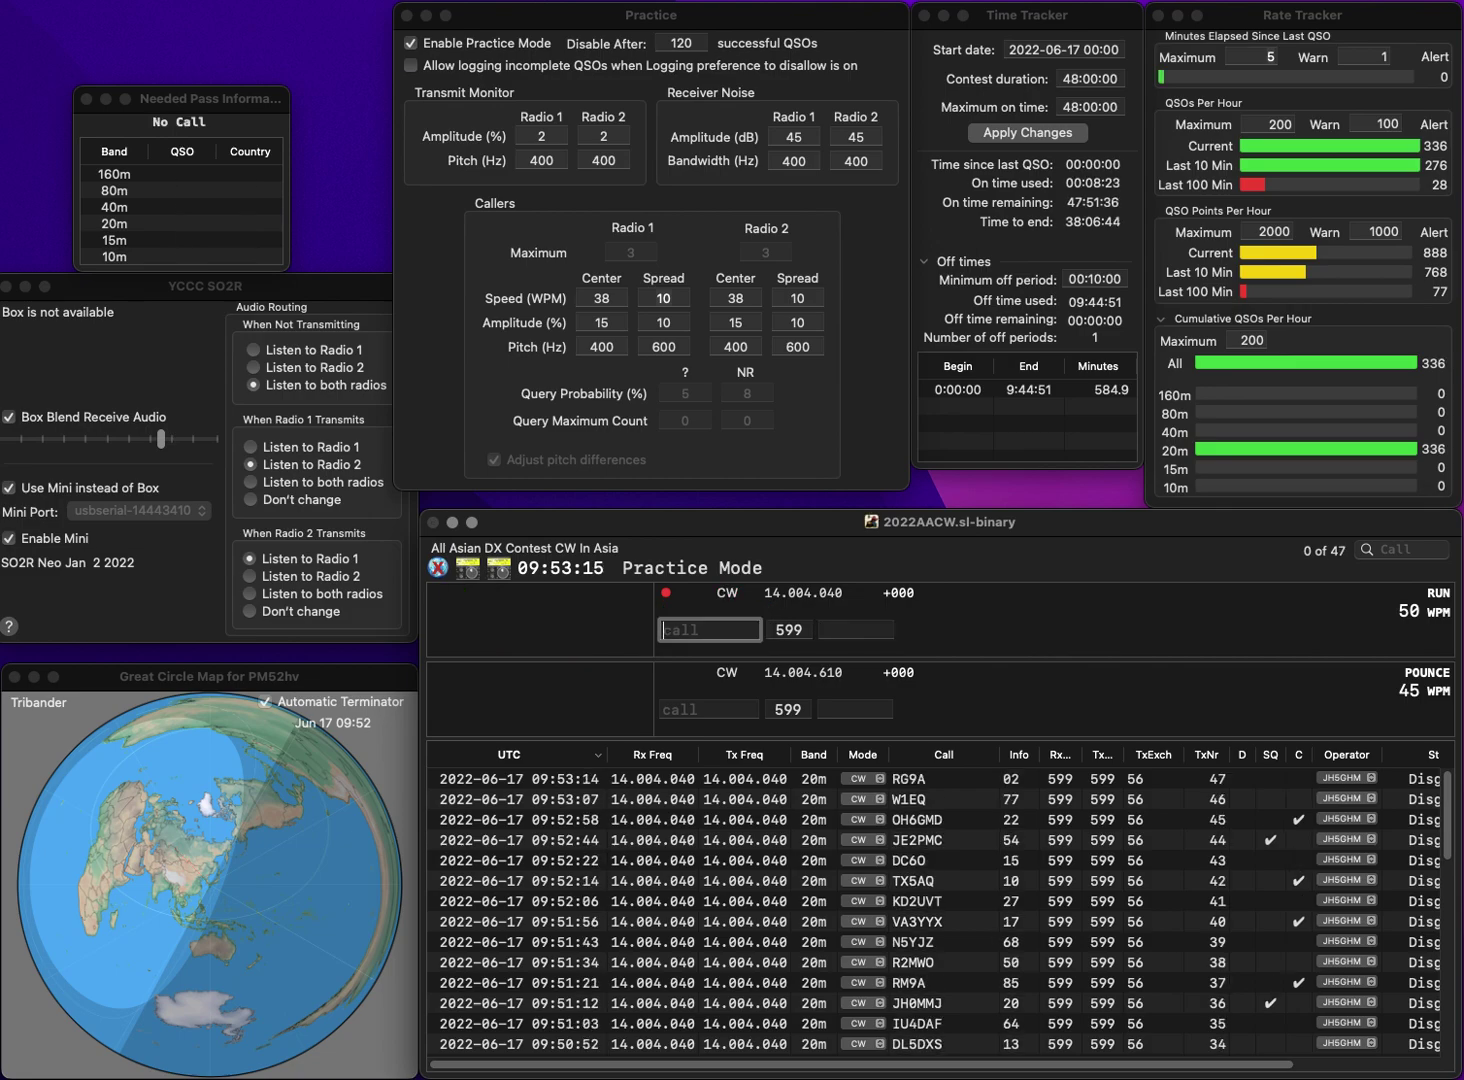
text(VO1)
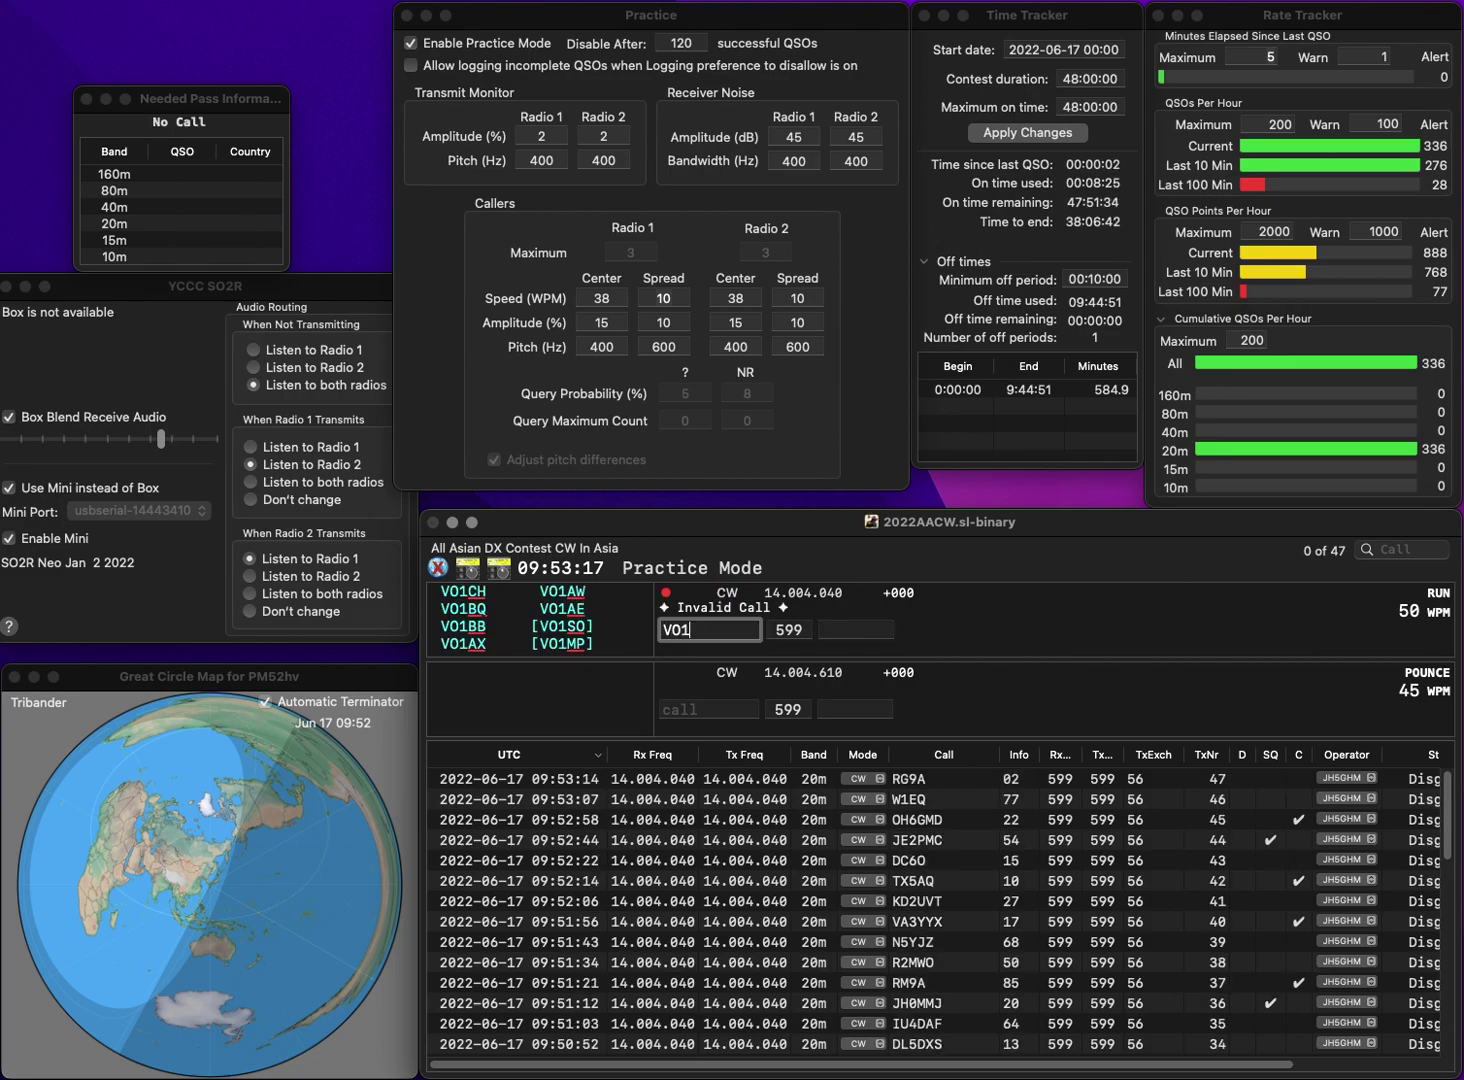
text(COD)
key(space)
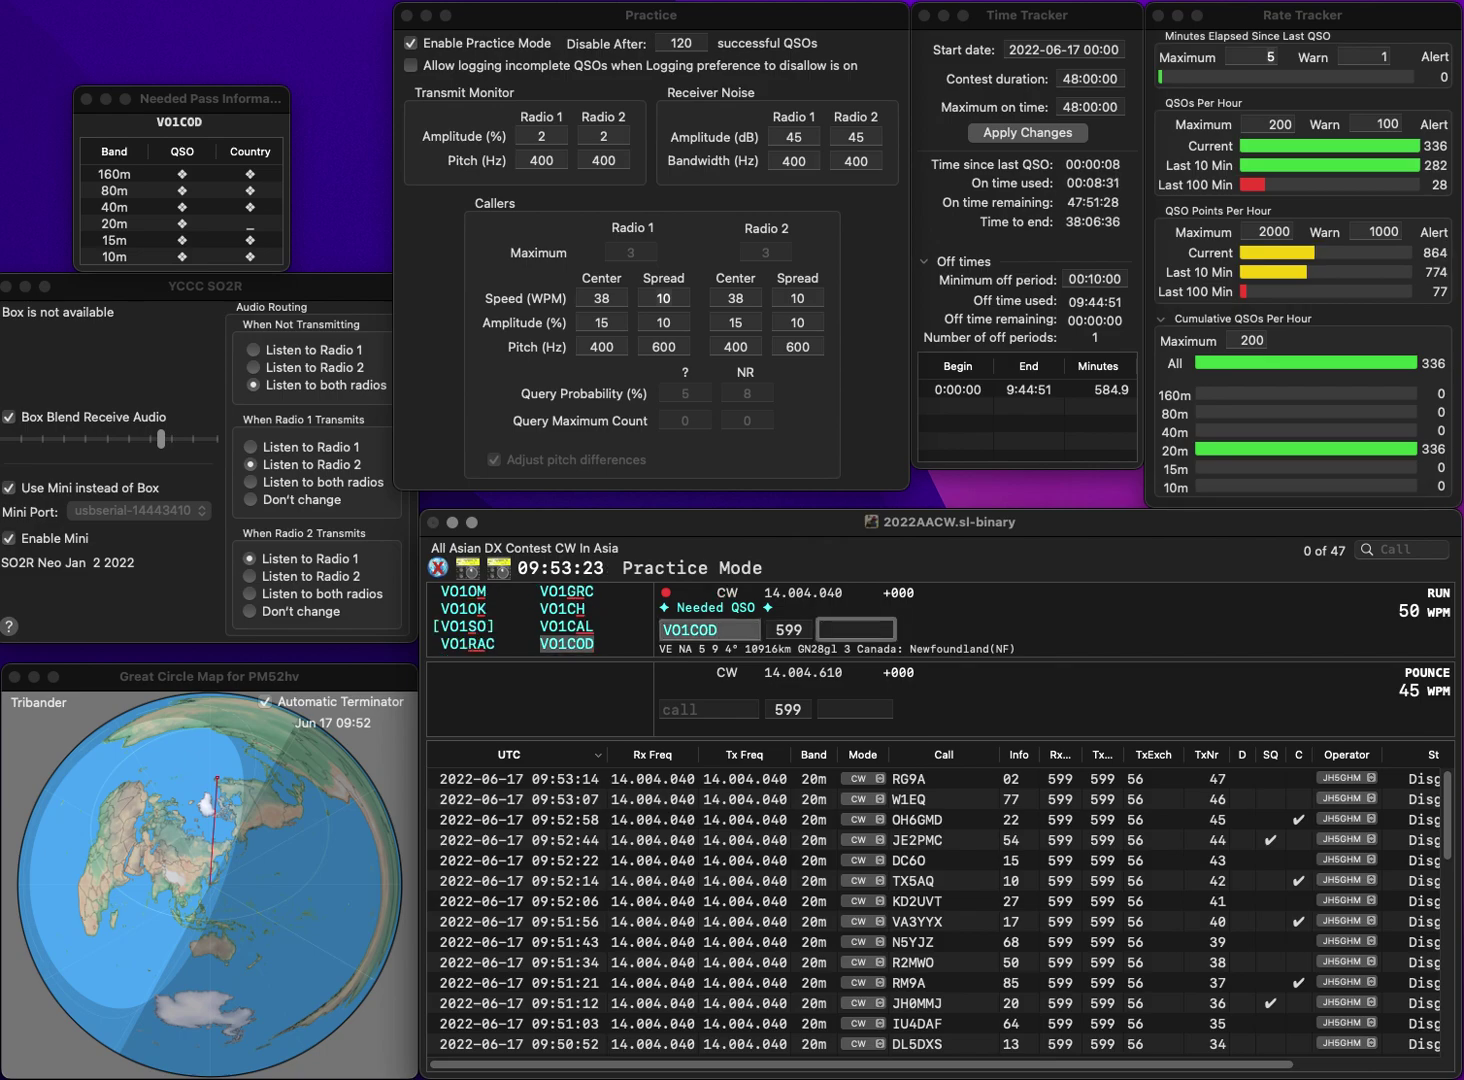
text(74)
key(Return)
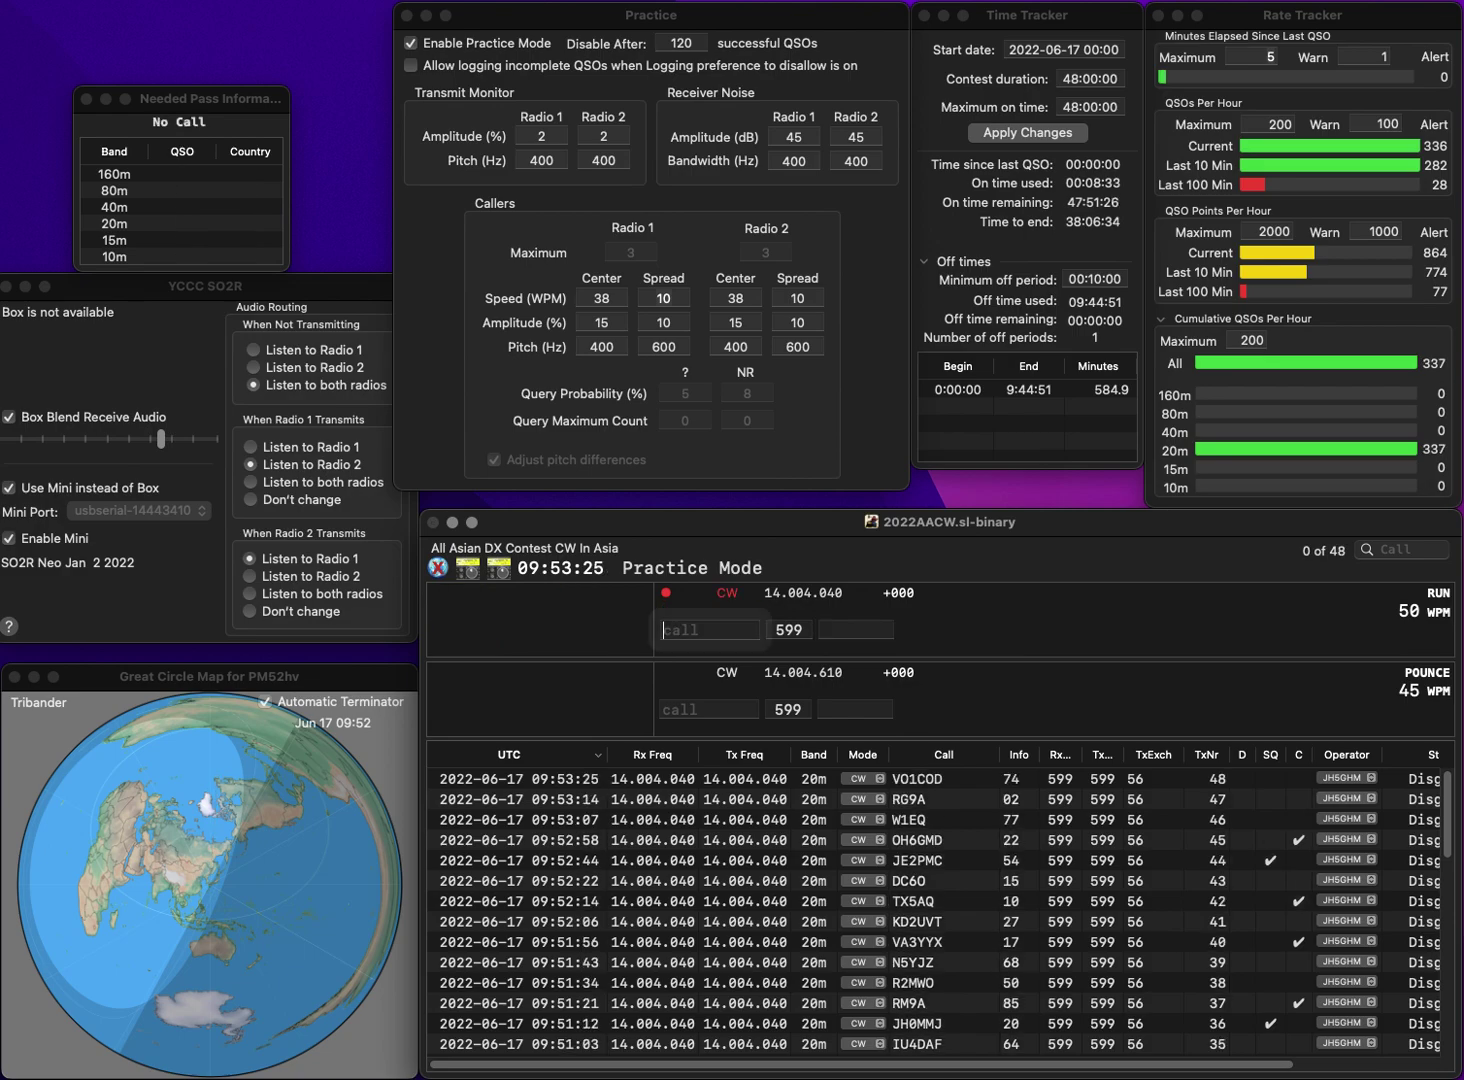
text(JA9)
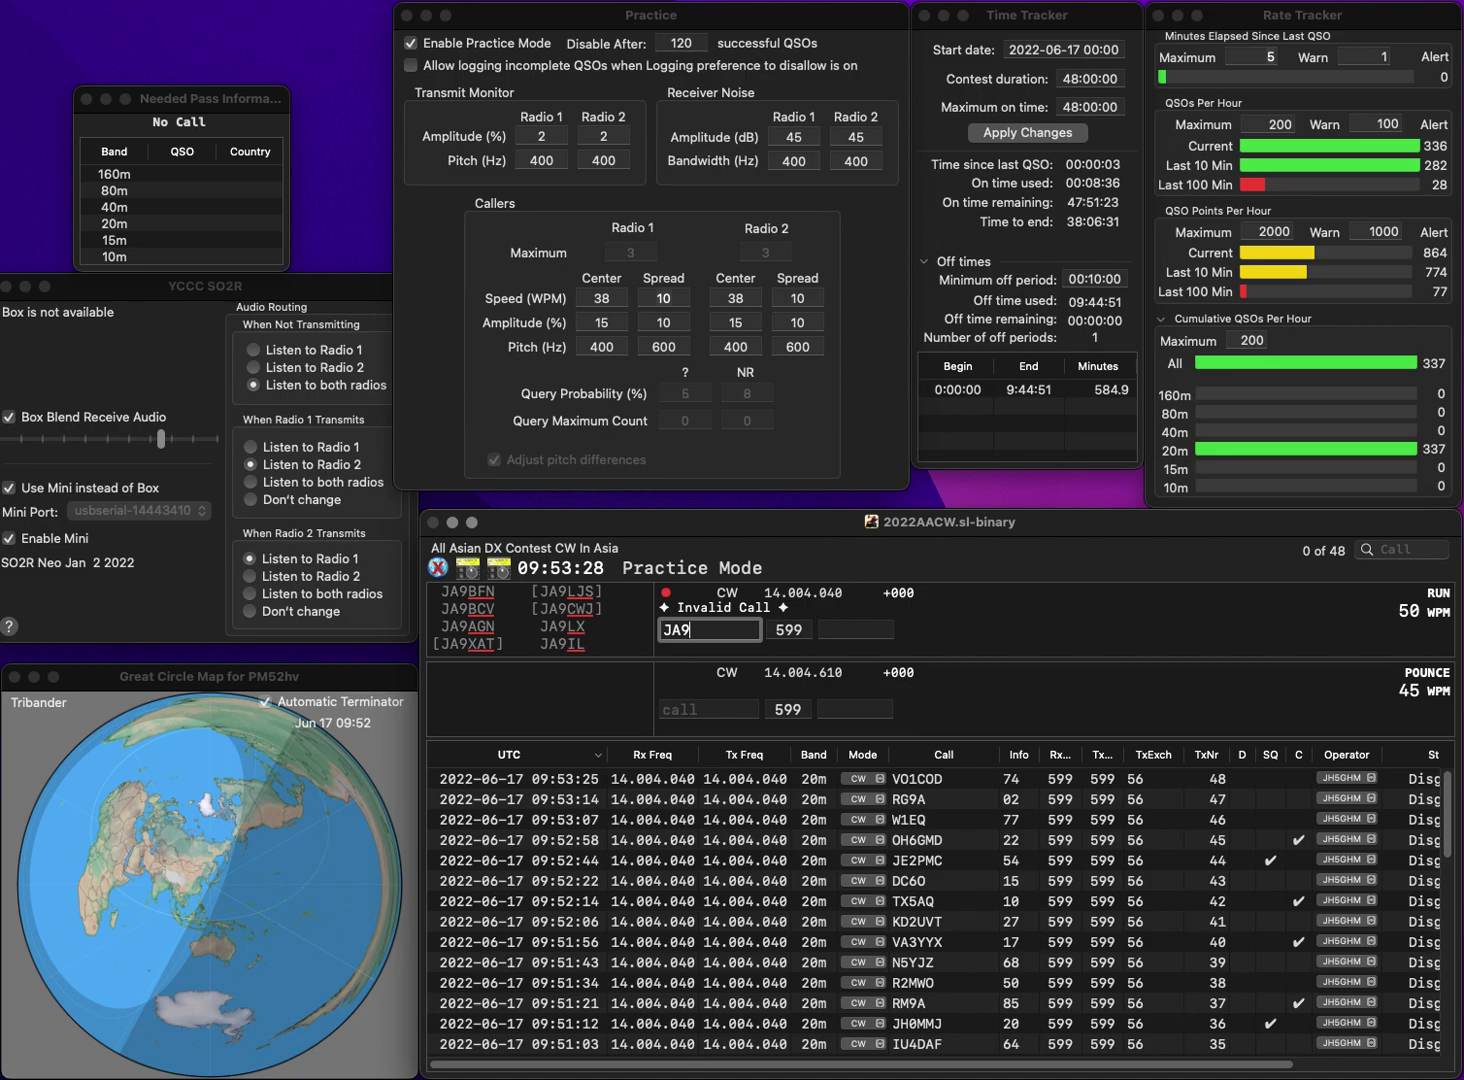
key(Return)
text(IL)
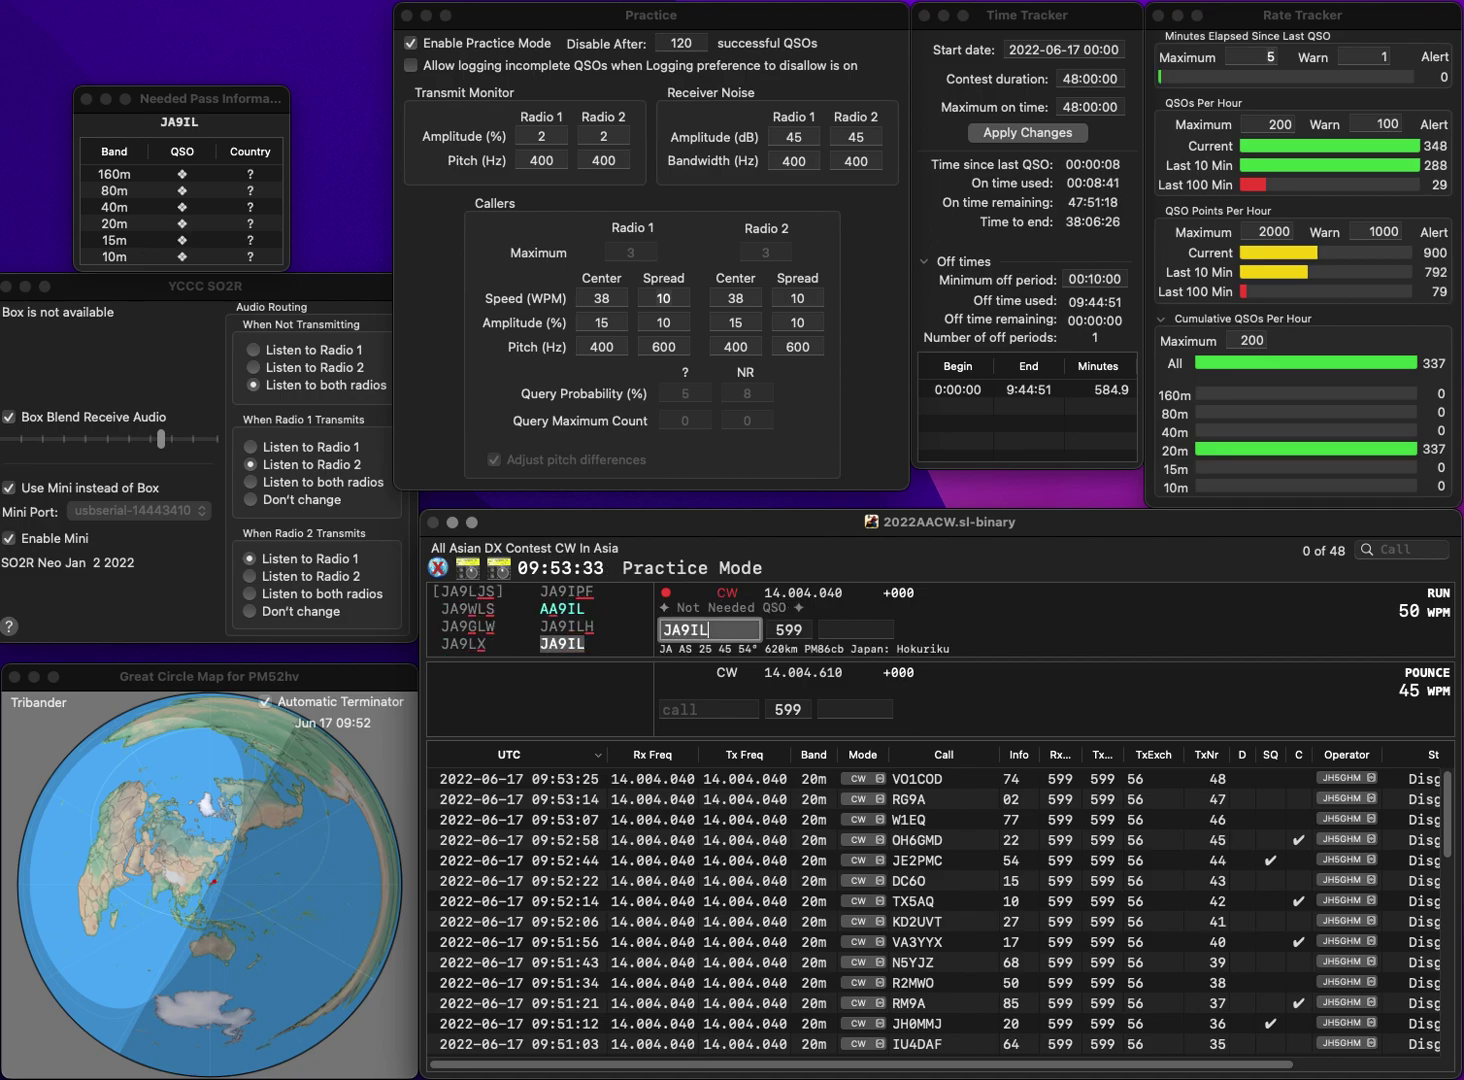
text(H)
key(Tab)
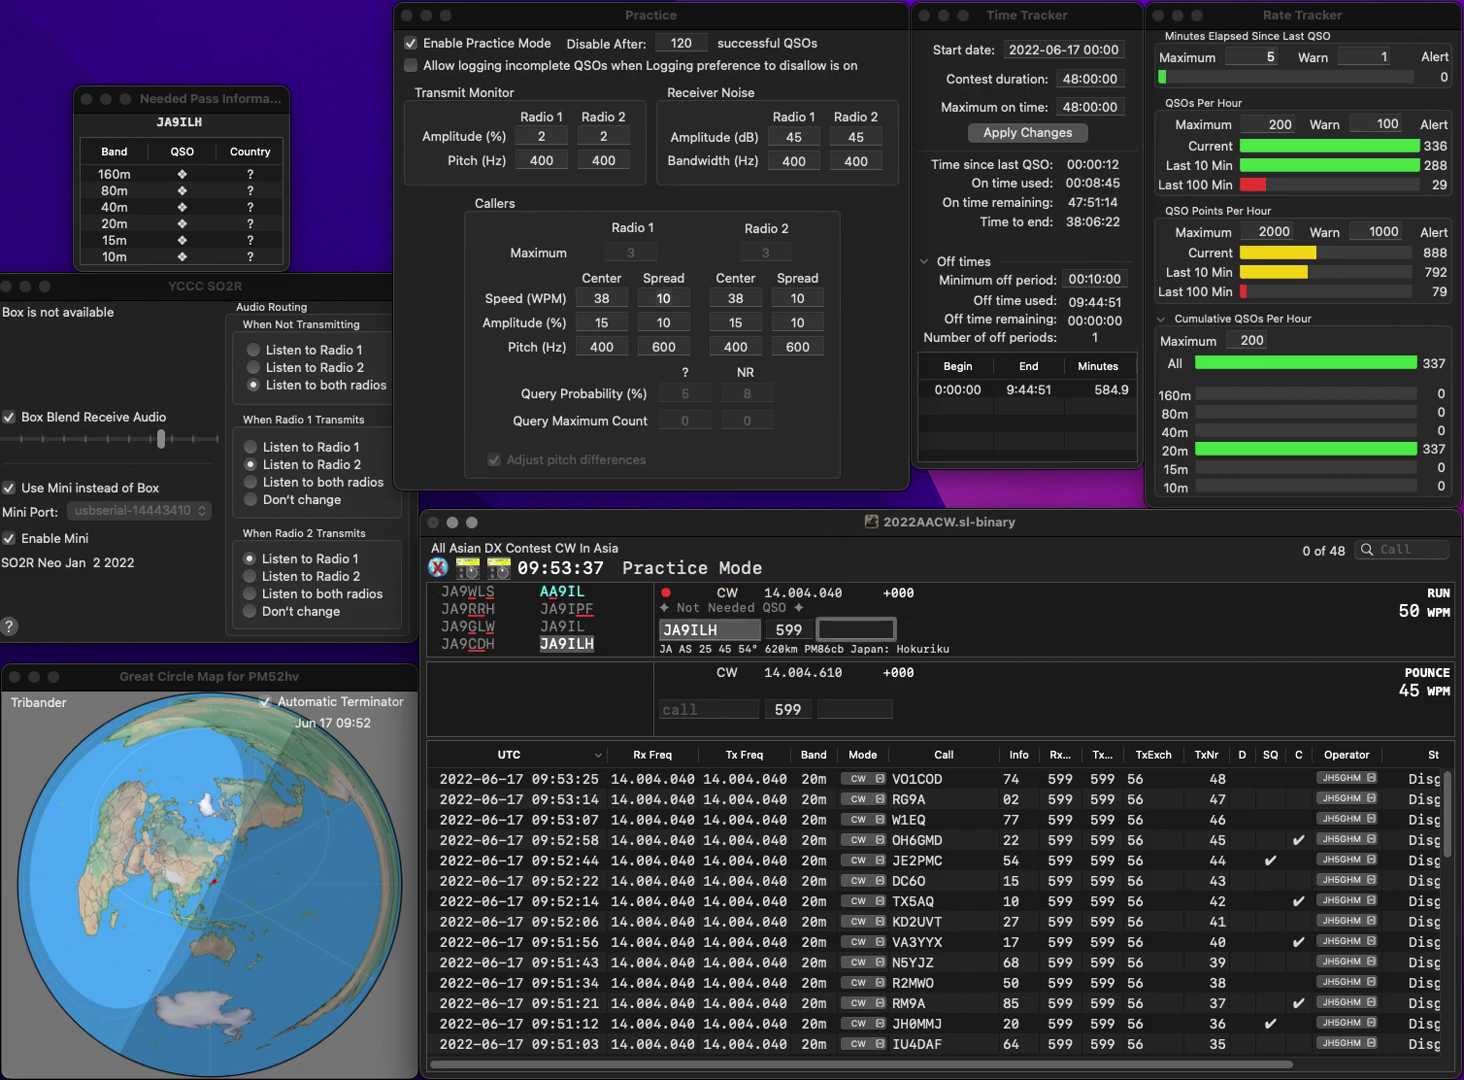
text(56)
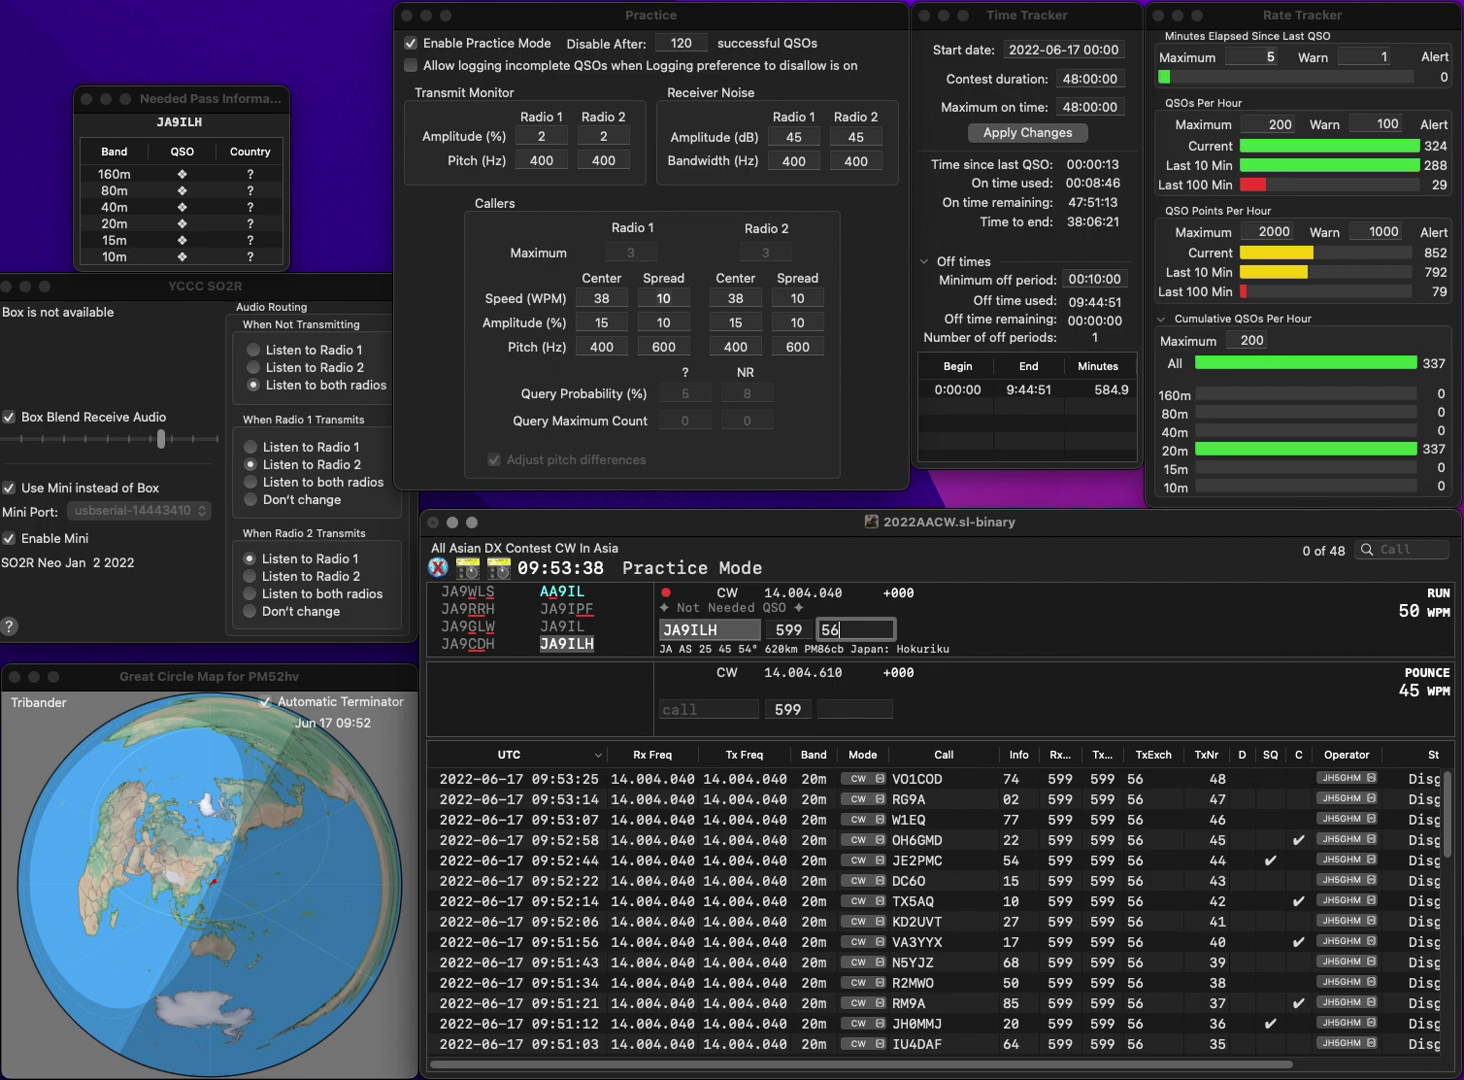
key(Return)
- Enter the caller JH2XQY on the run radio and log the contact with received exchange 77
text(J)
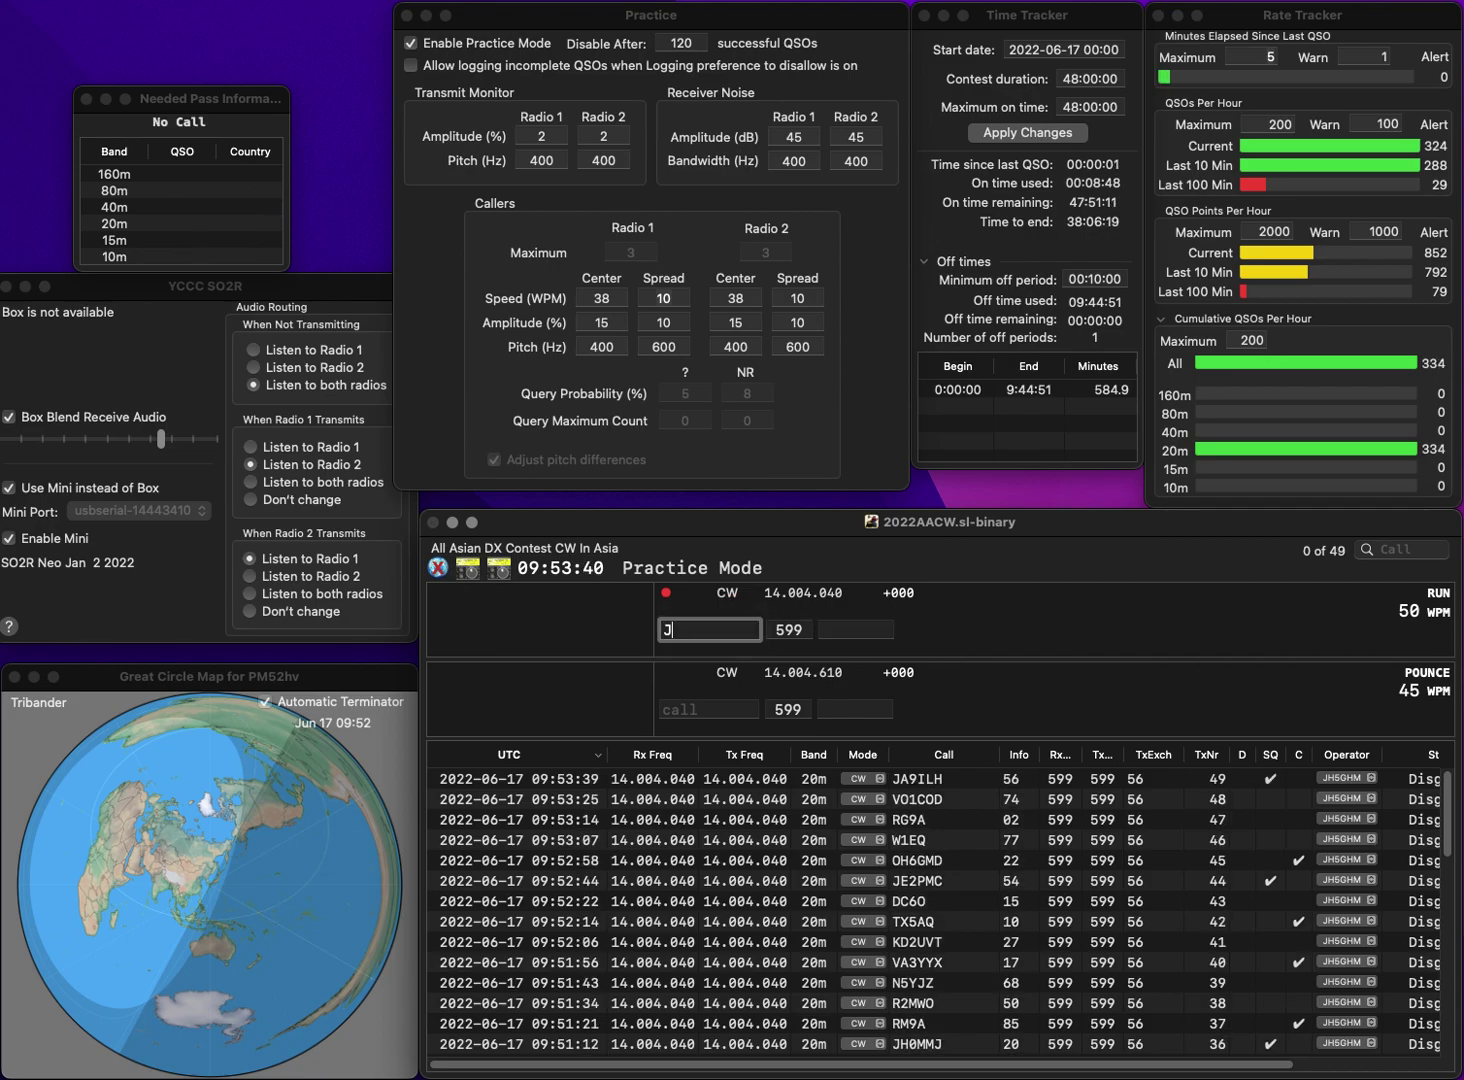
text(H2XQY)
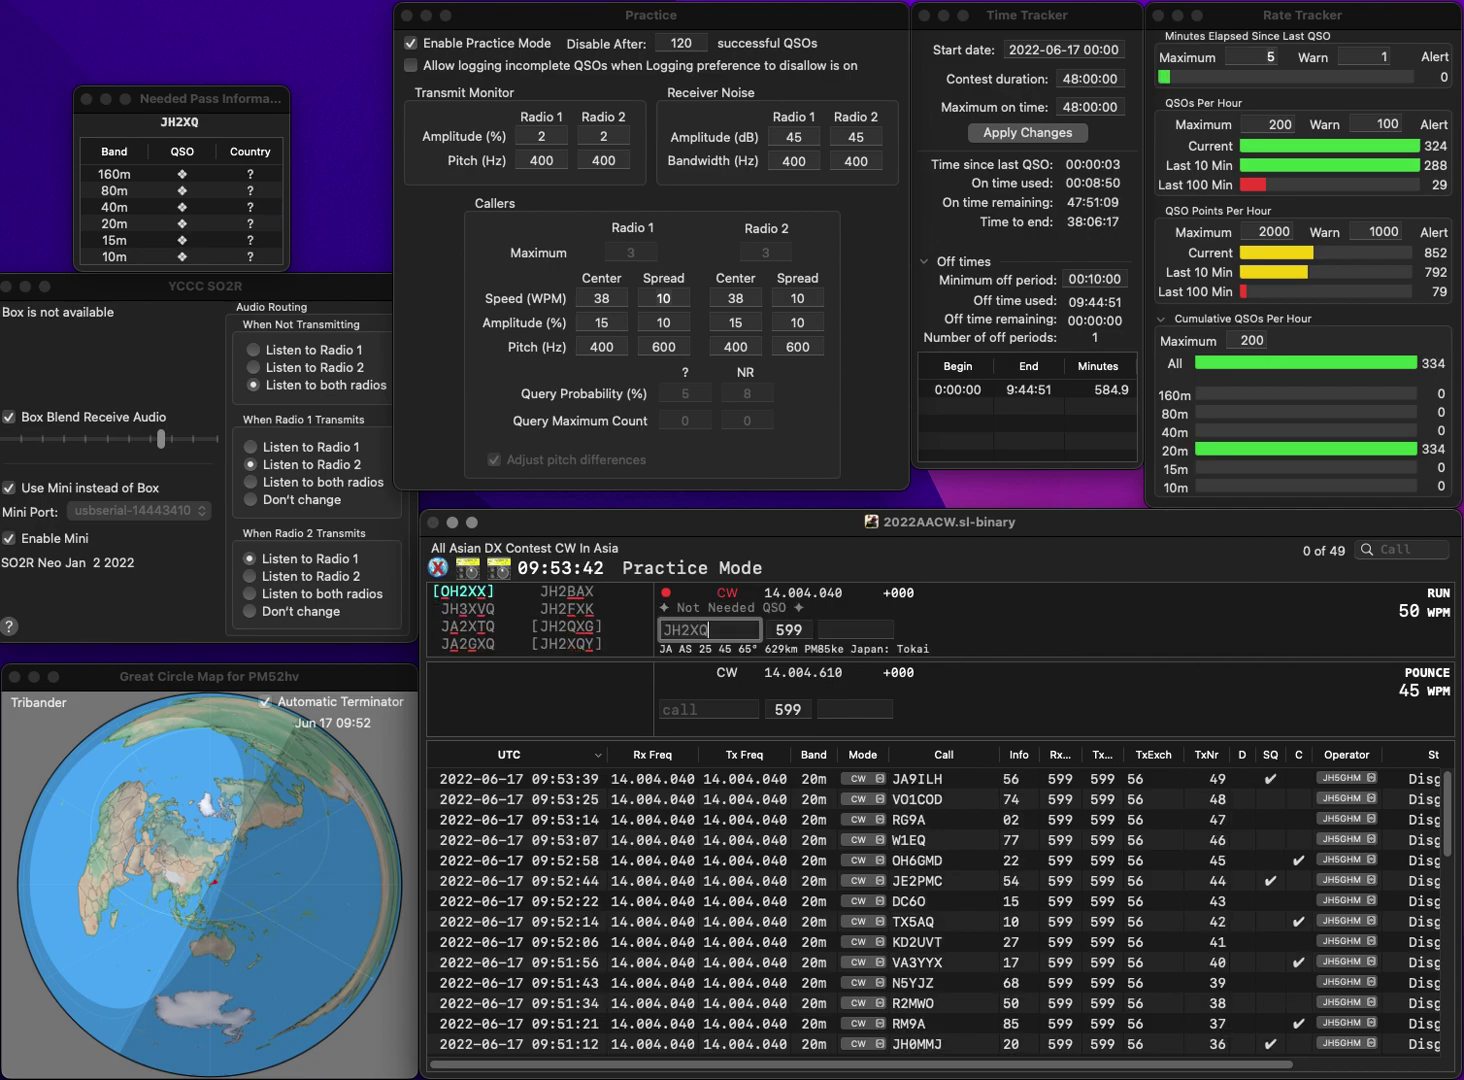
key(Return)
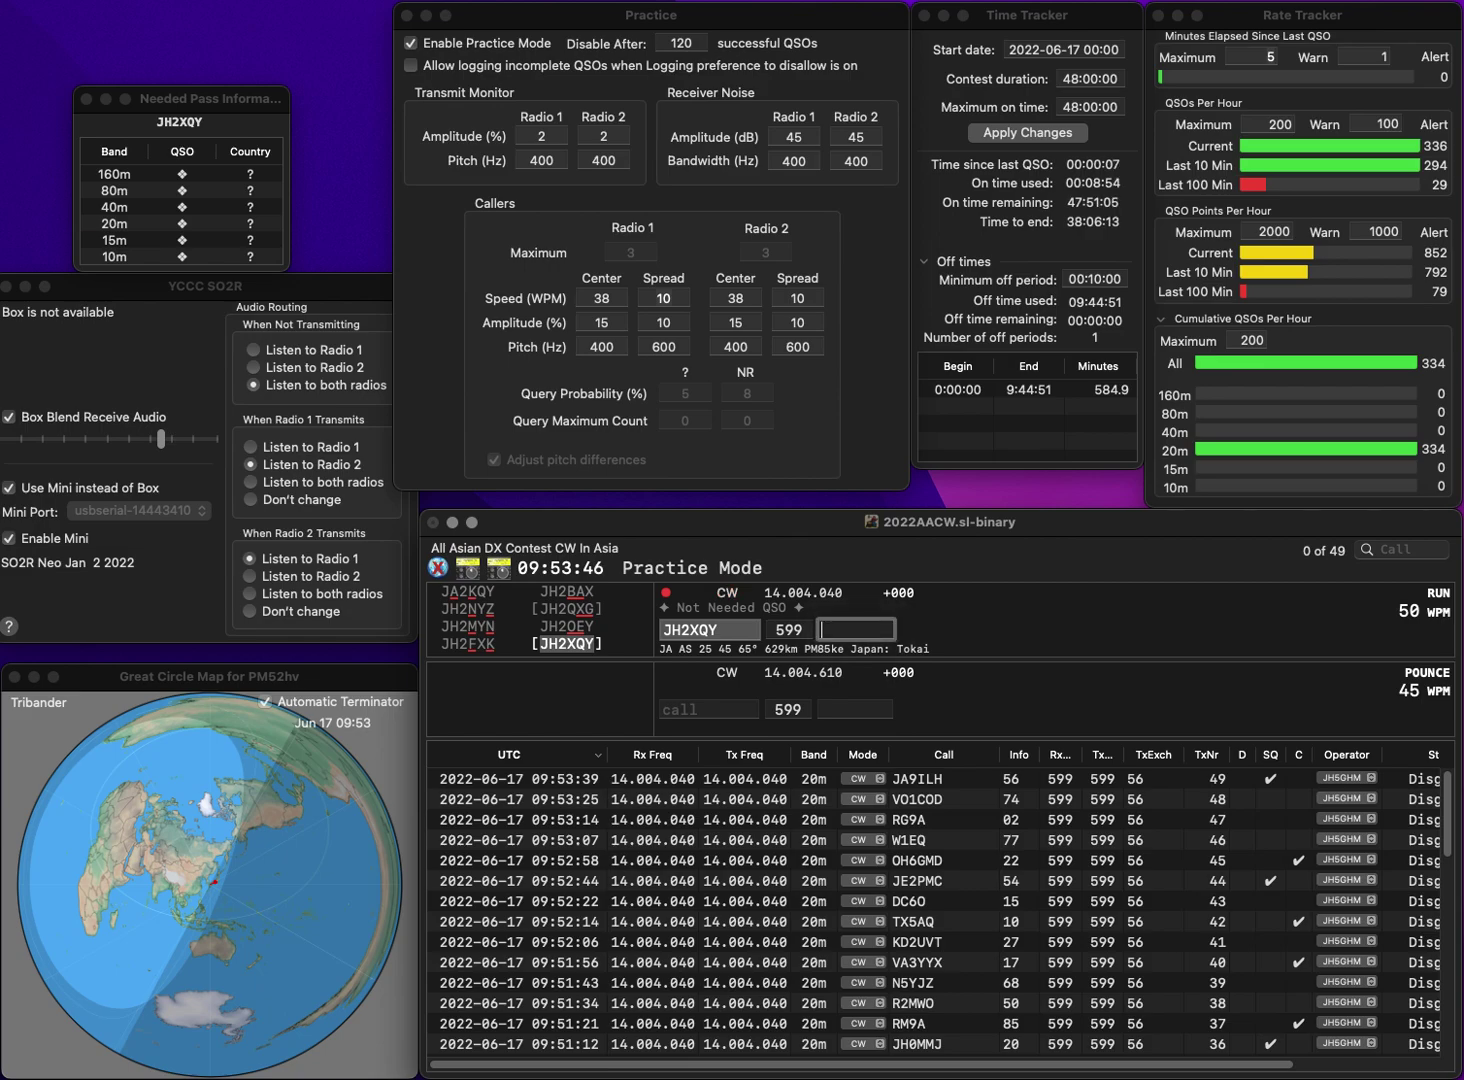
text(77)
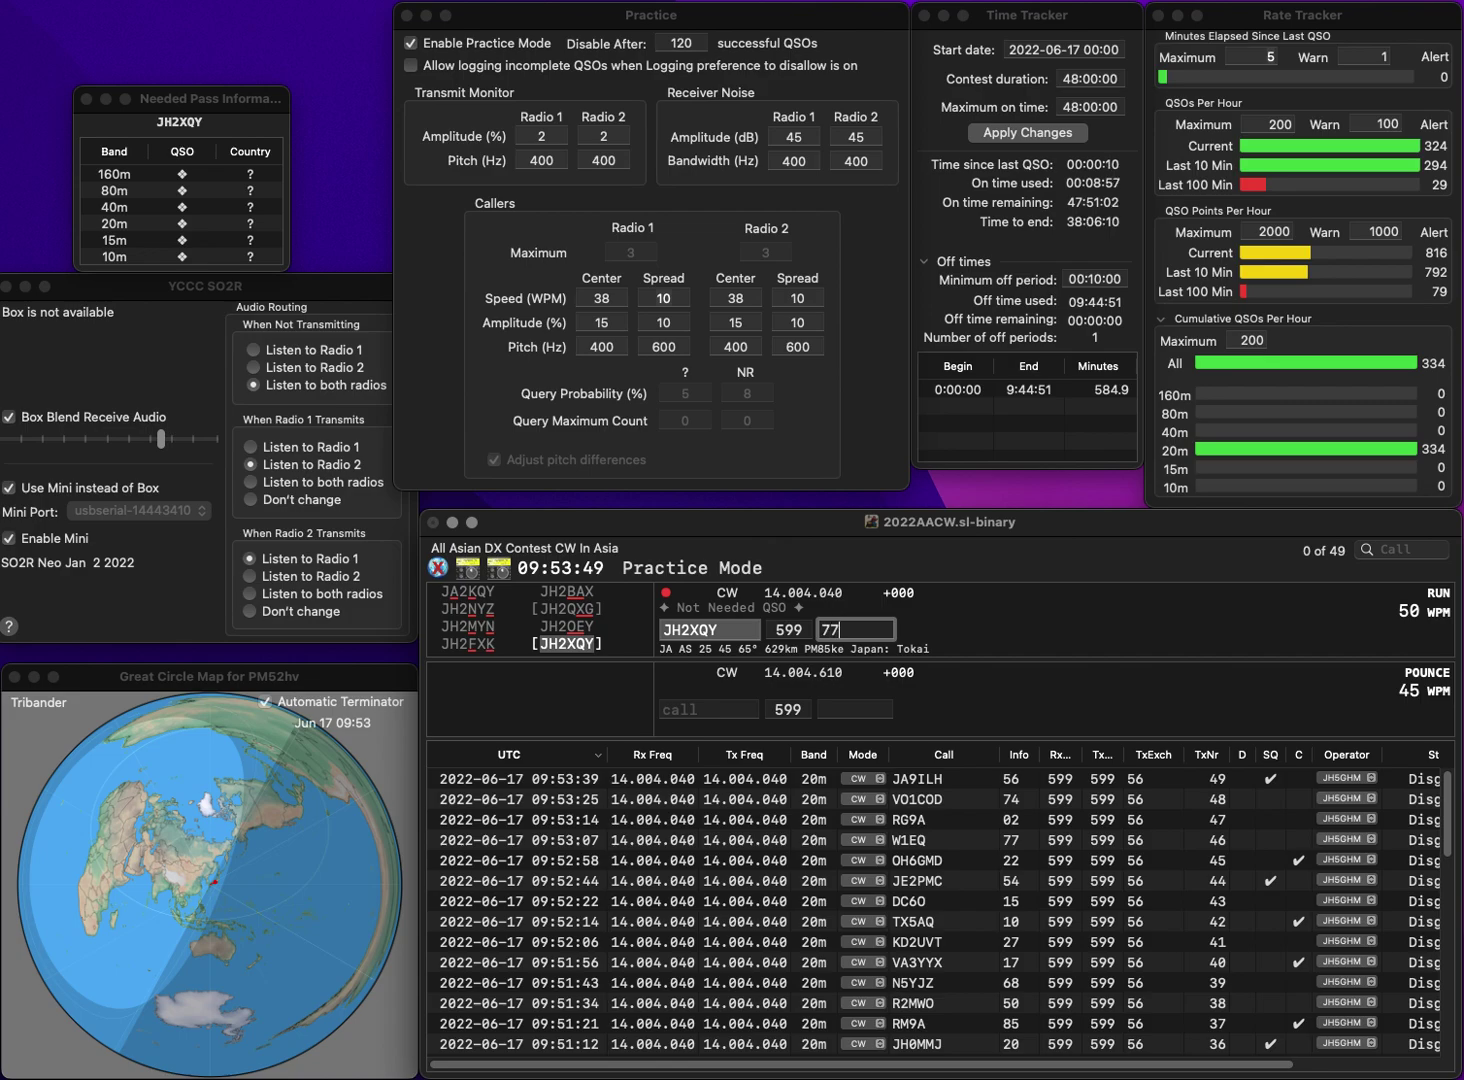
key(Return)
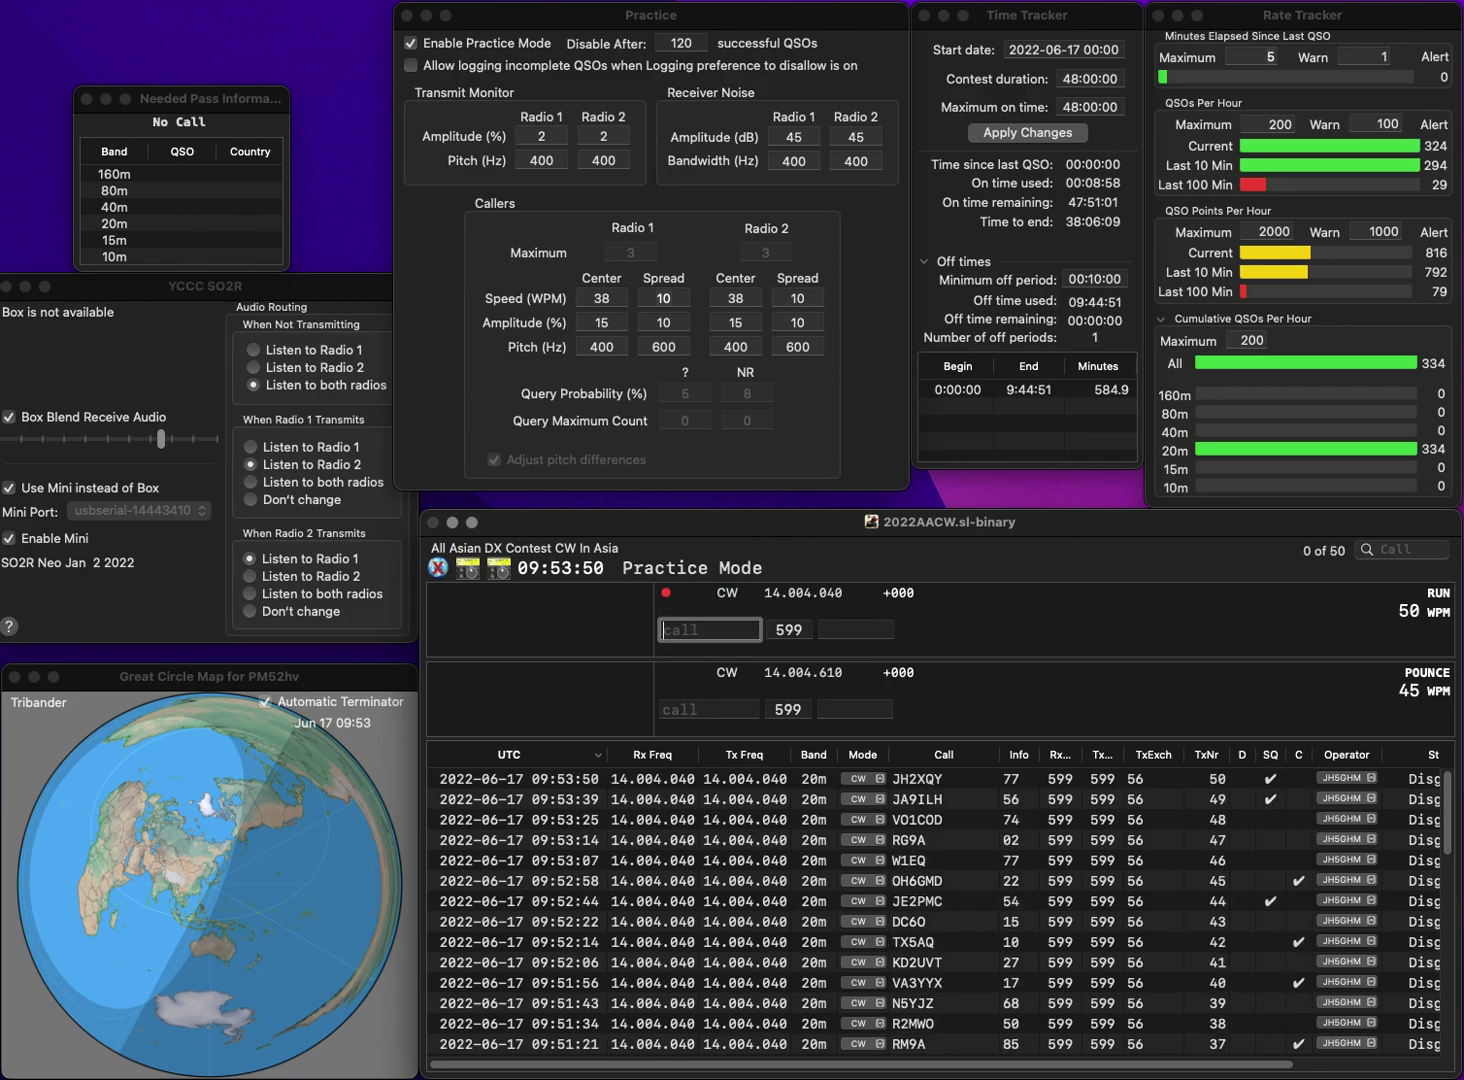
- Enter the caller K8EG on the run radio and log the contact with received exchange 14
text(K8EG)
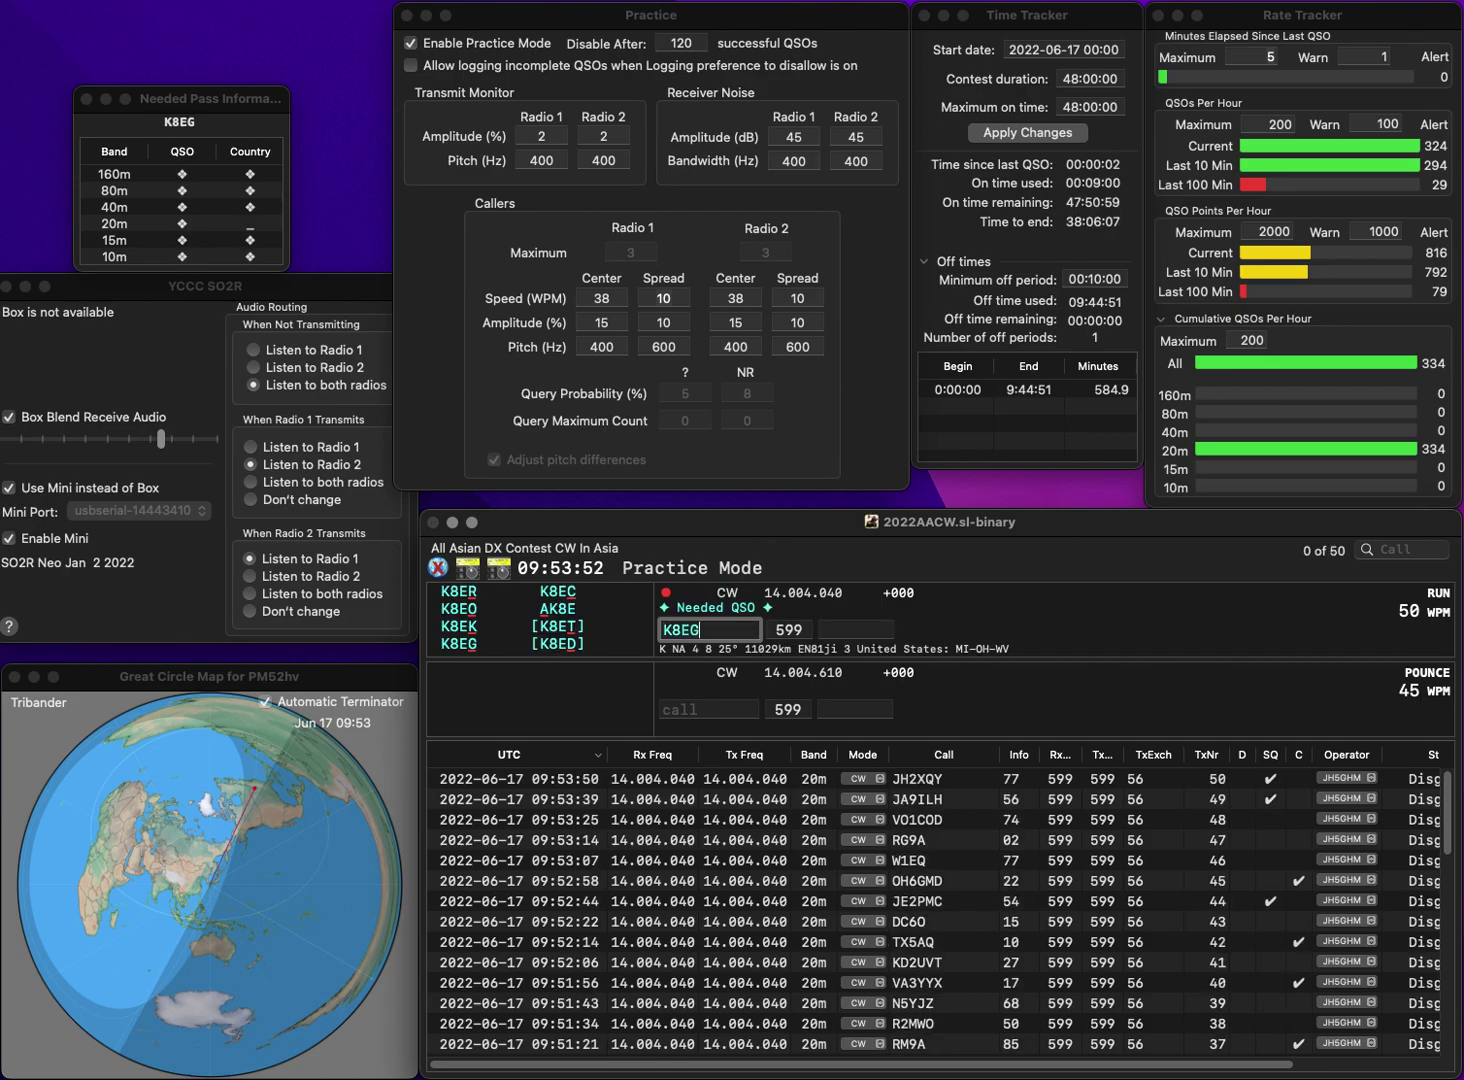
key(Return)
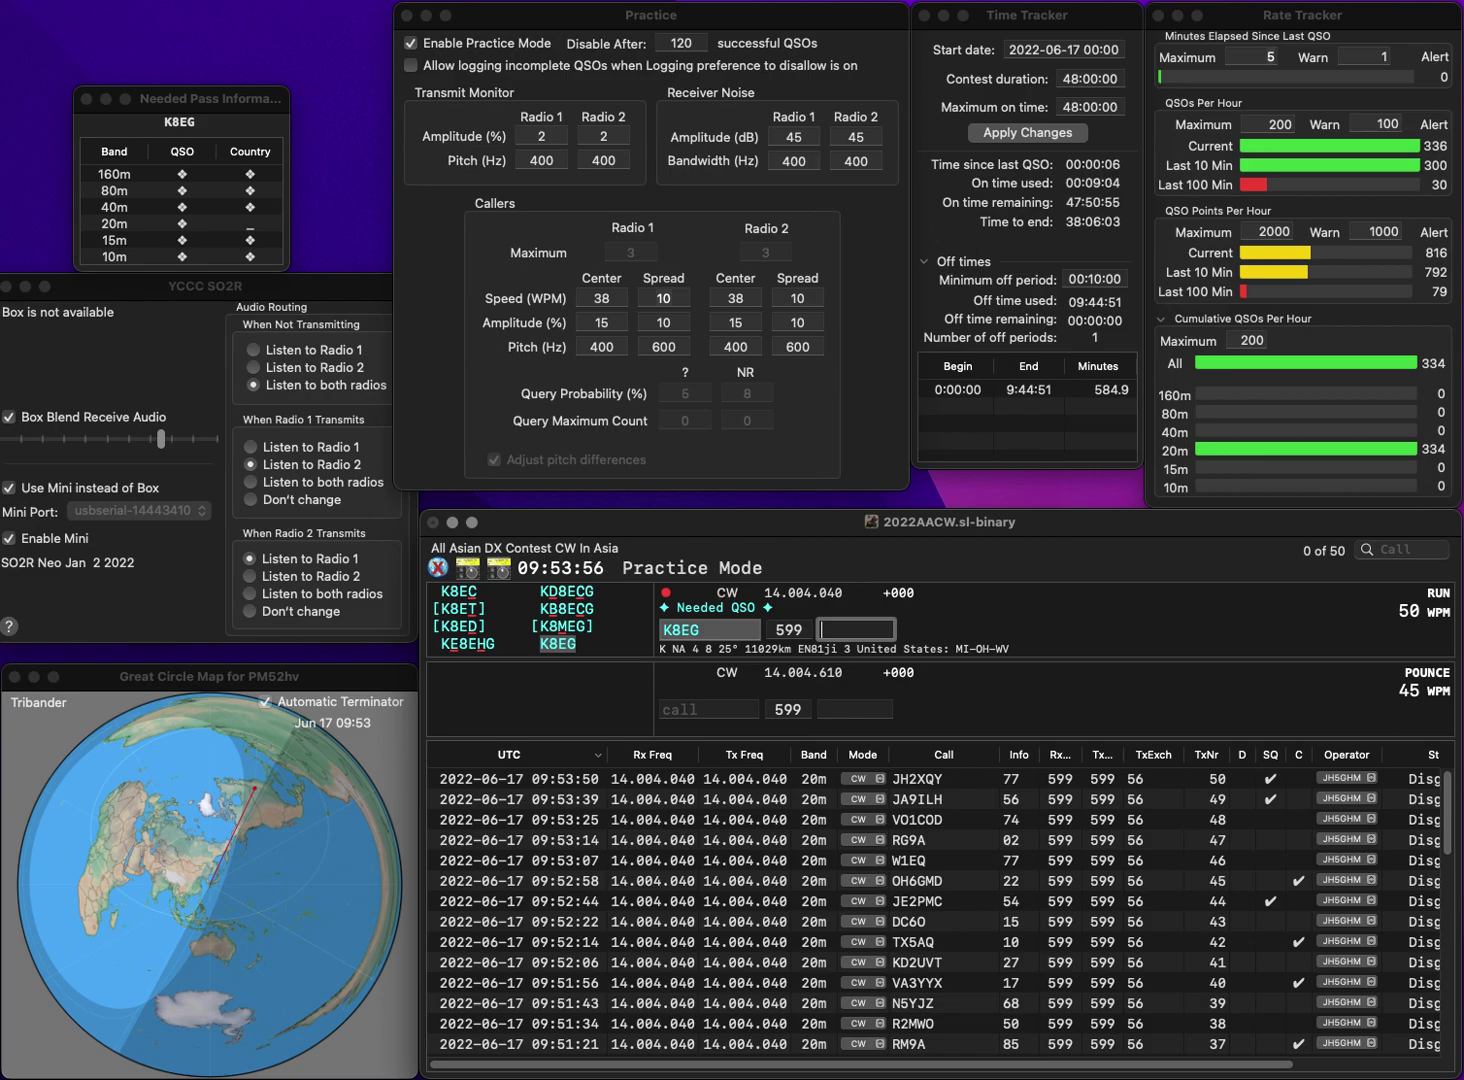
text(14)
key(Return)
- Enter the partial call N4, complete it to N4TQX, and log the contact with received exchange 74
text(N4)
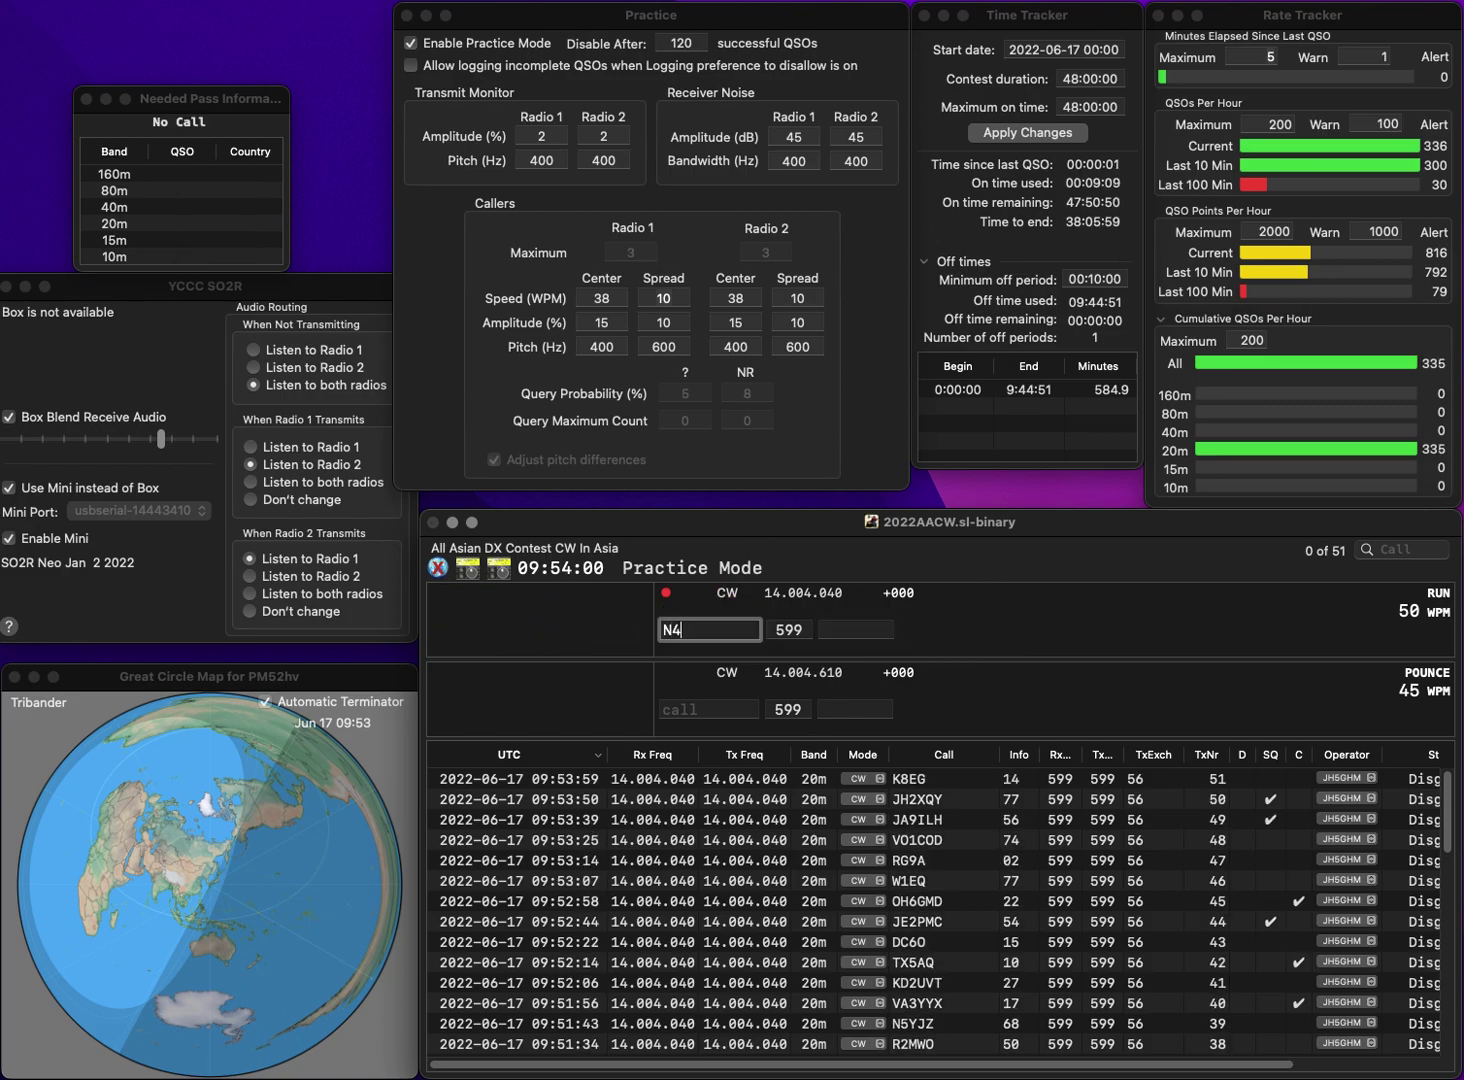
text(TQX)
key(Return)
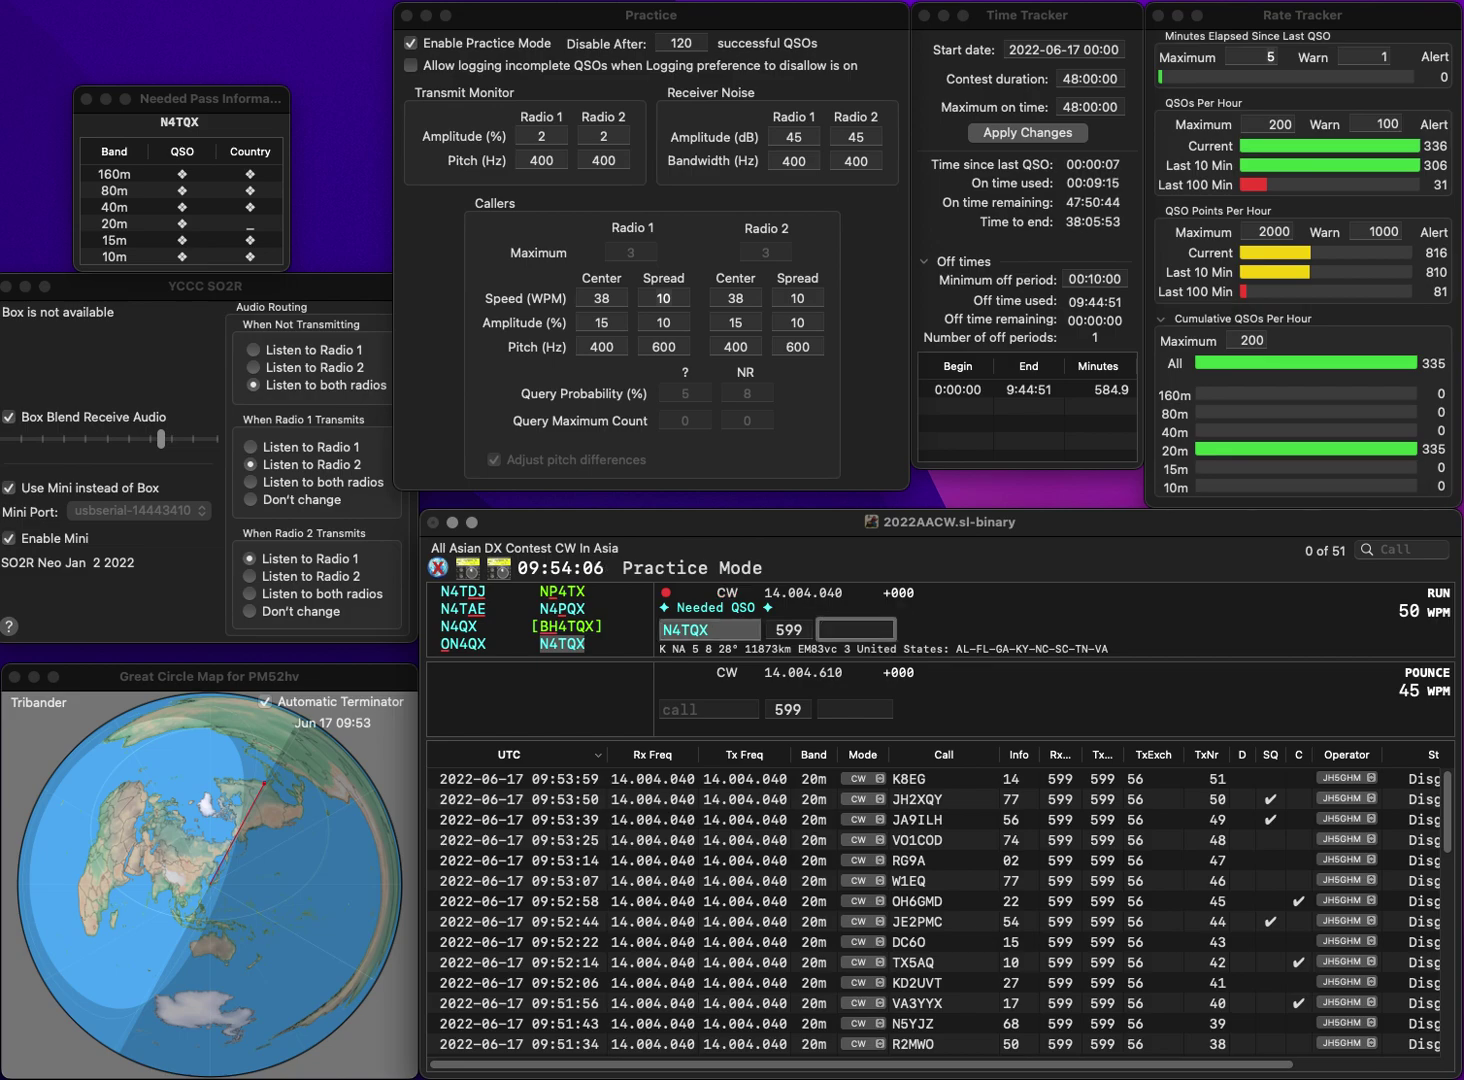
text(74)
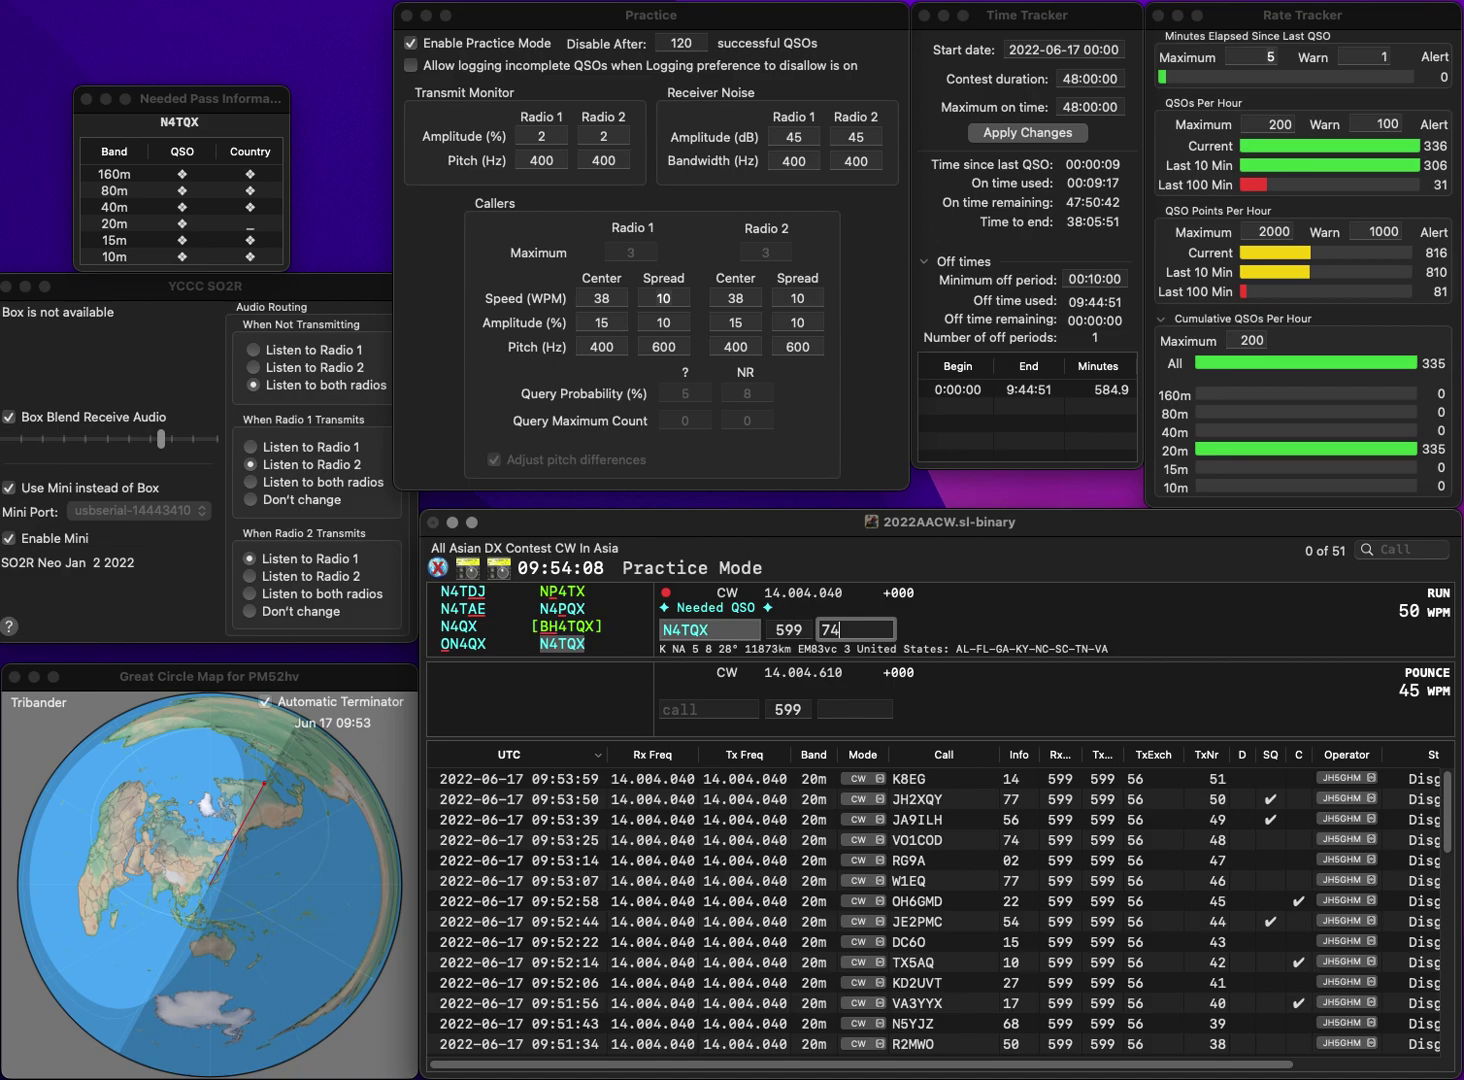
key(Return)
text(H3DXB)
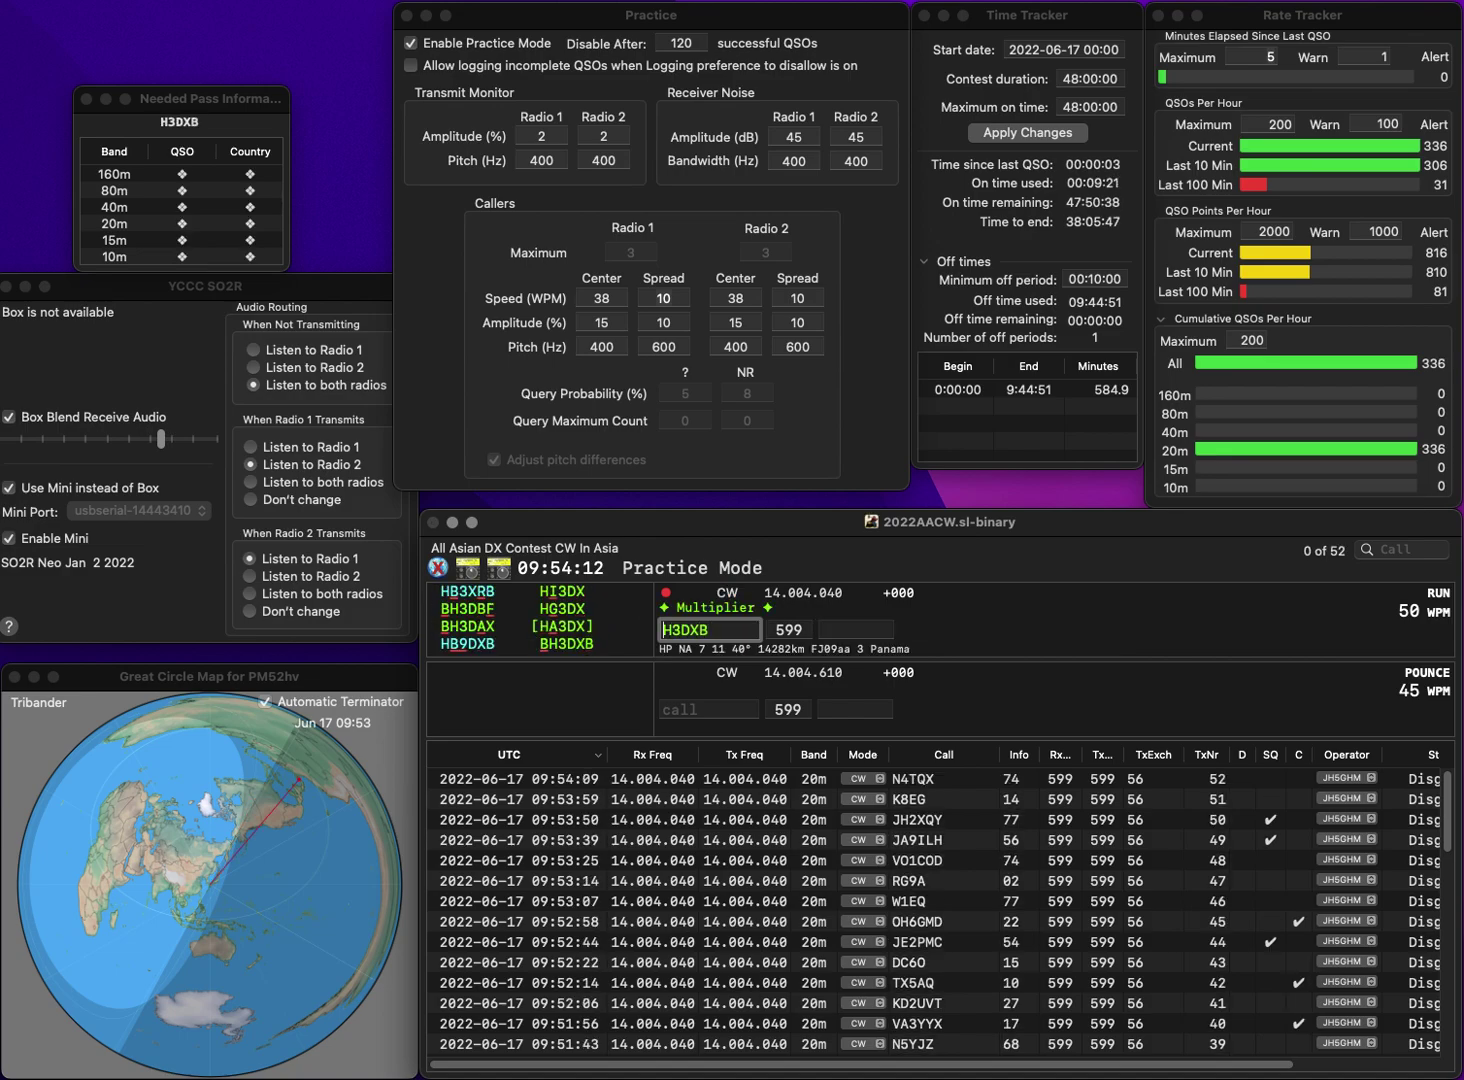
text(B)
key(Tab)
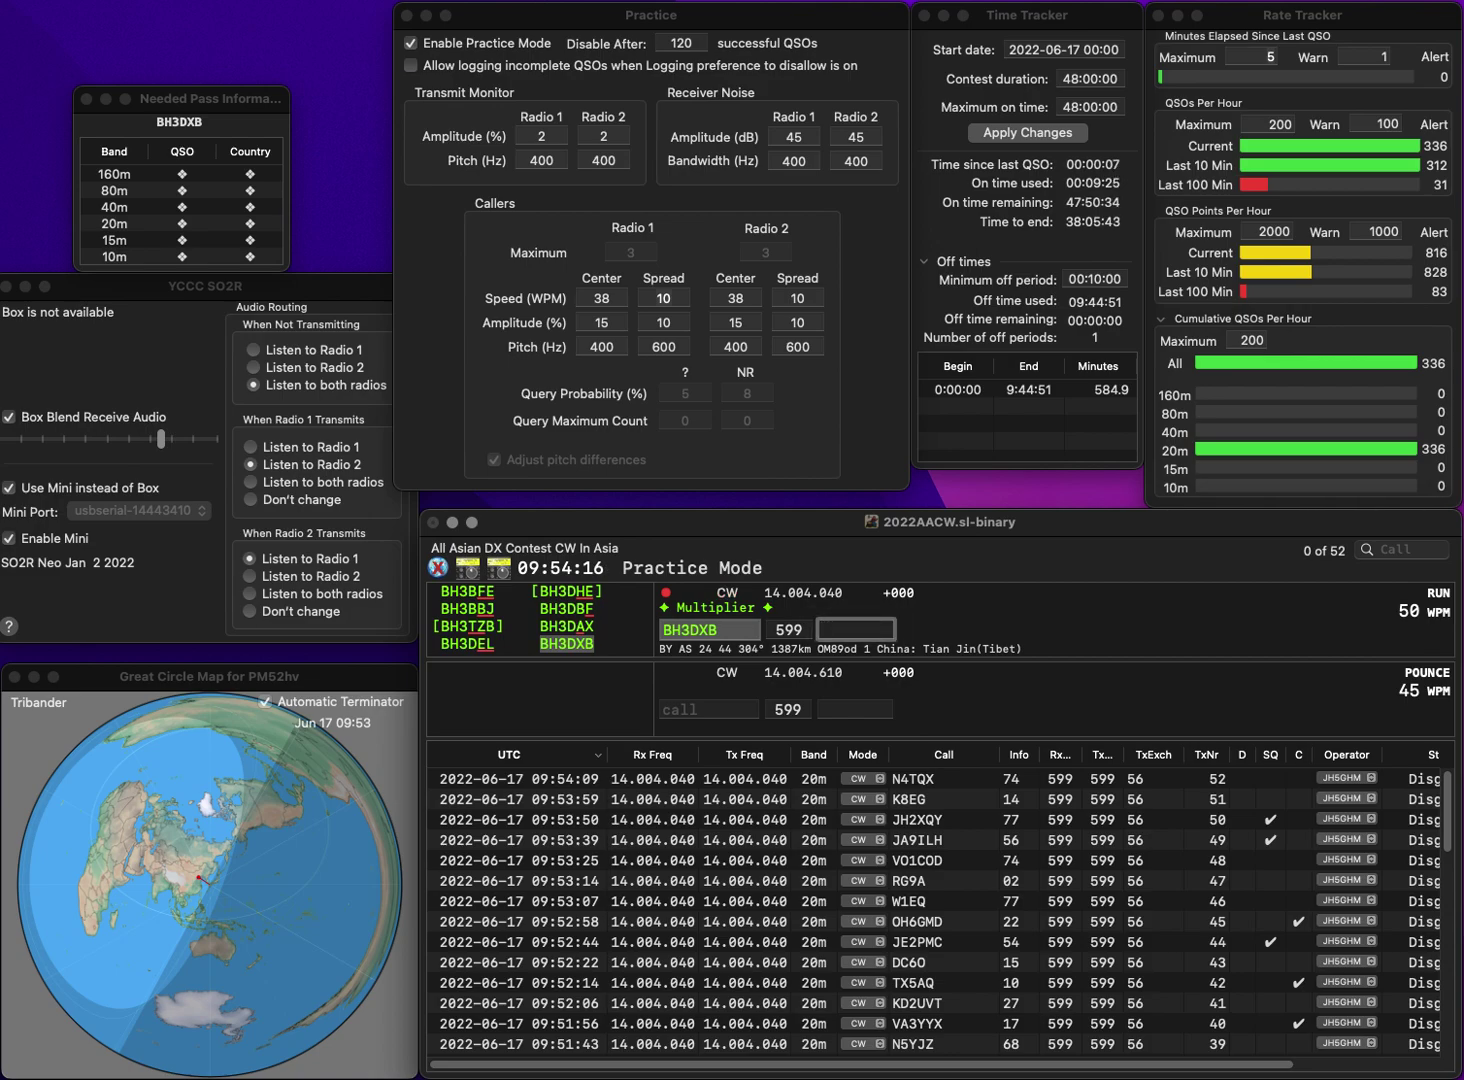
text(67)
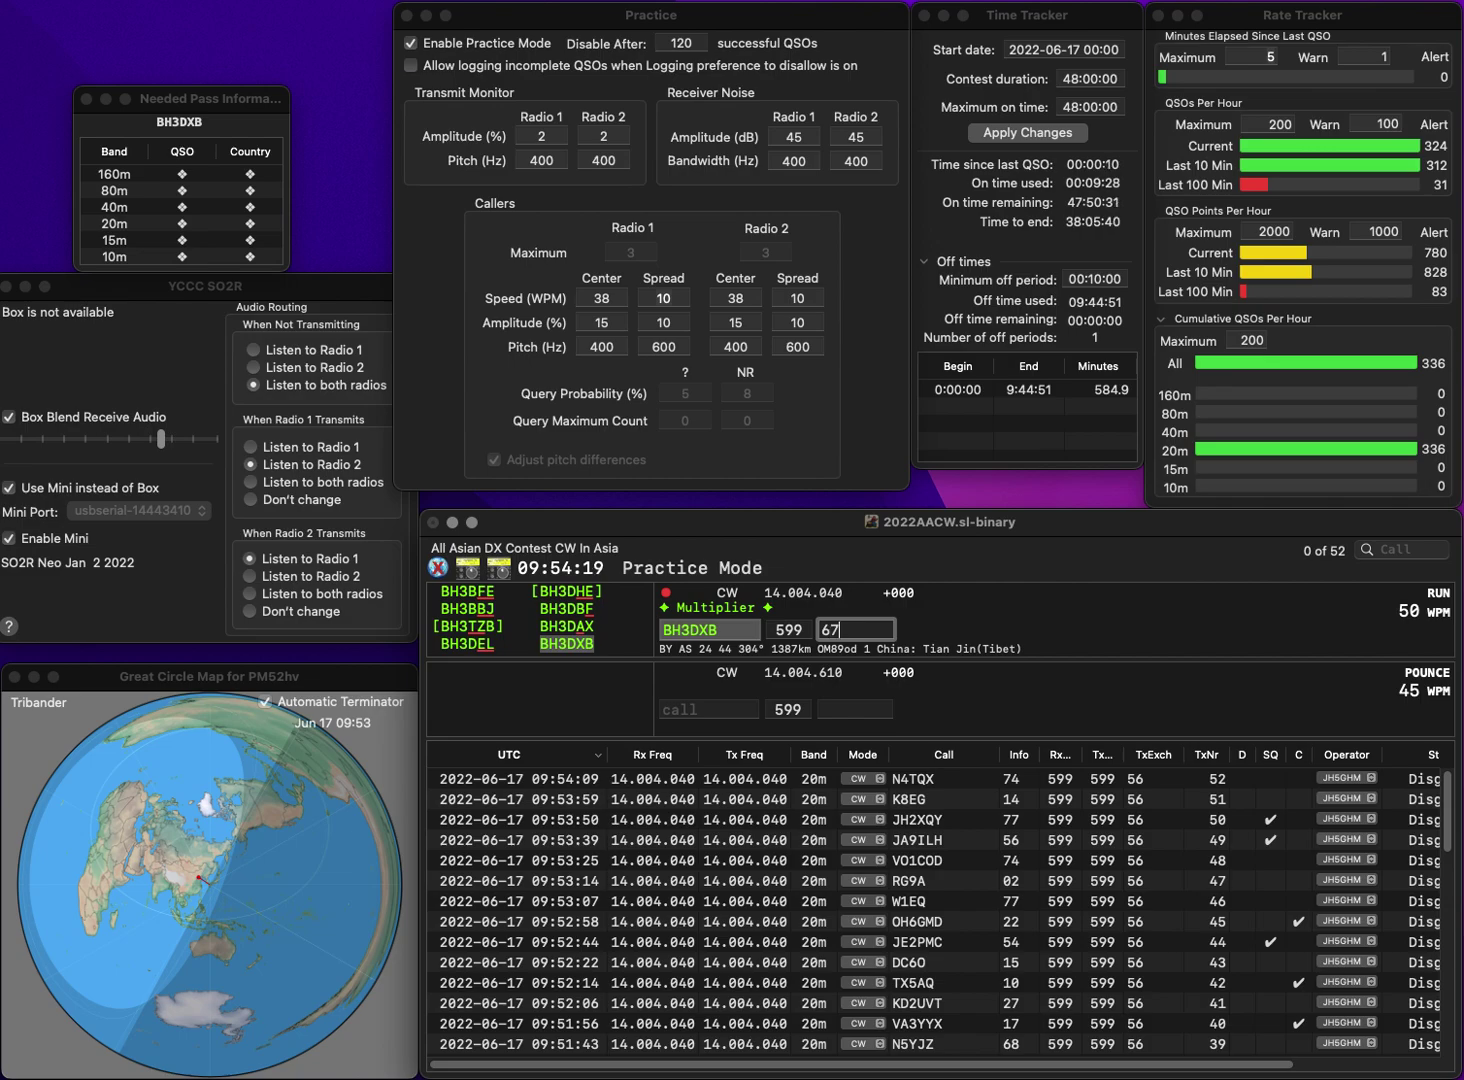
key(Return)
text(LY2BUU)
key(Return)
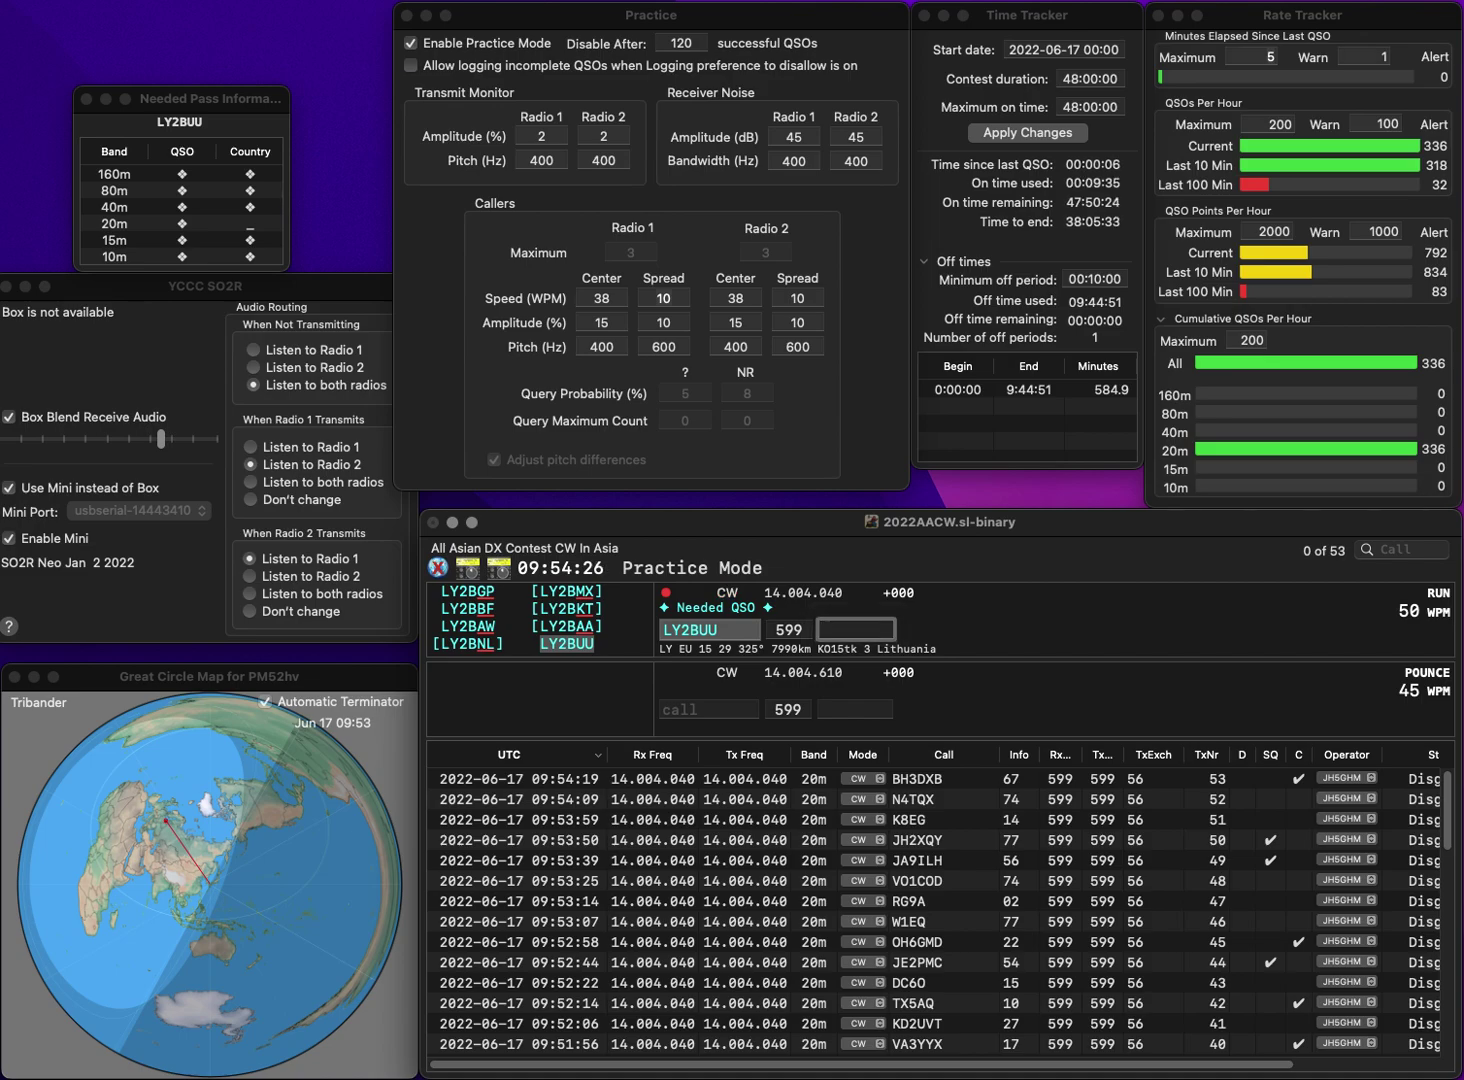
text(47)
key(Return)
- Enter the caller as N6L, correct it through NB6L and ND6L to ND8L, and log the contact with received exchange 89
text(N6L)
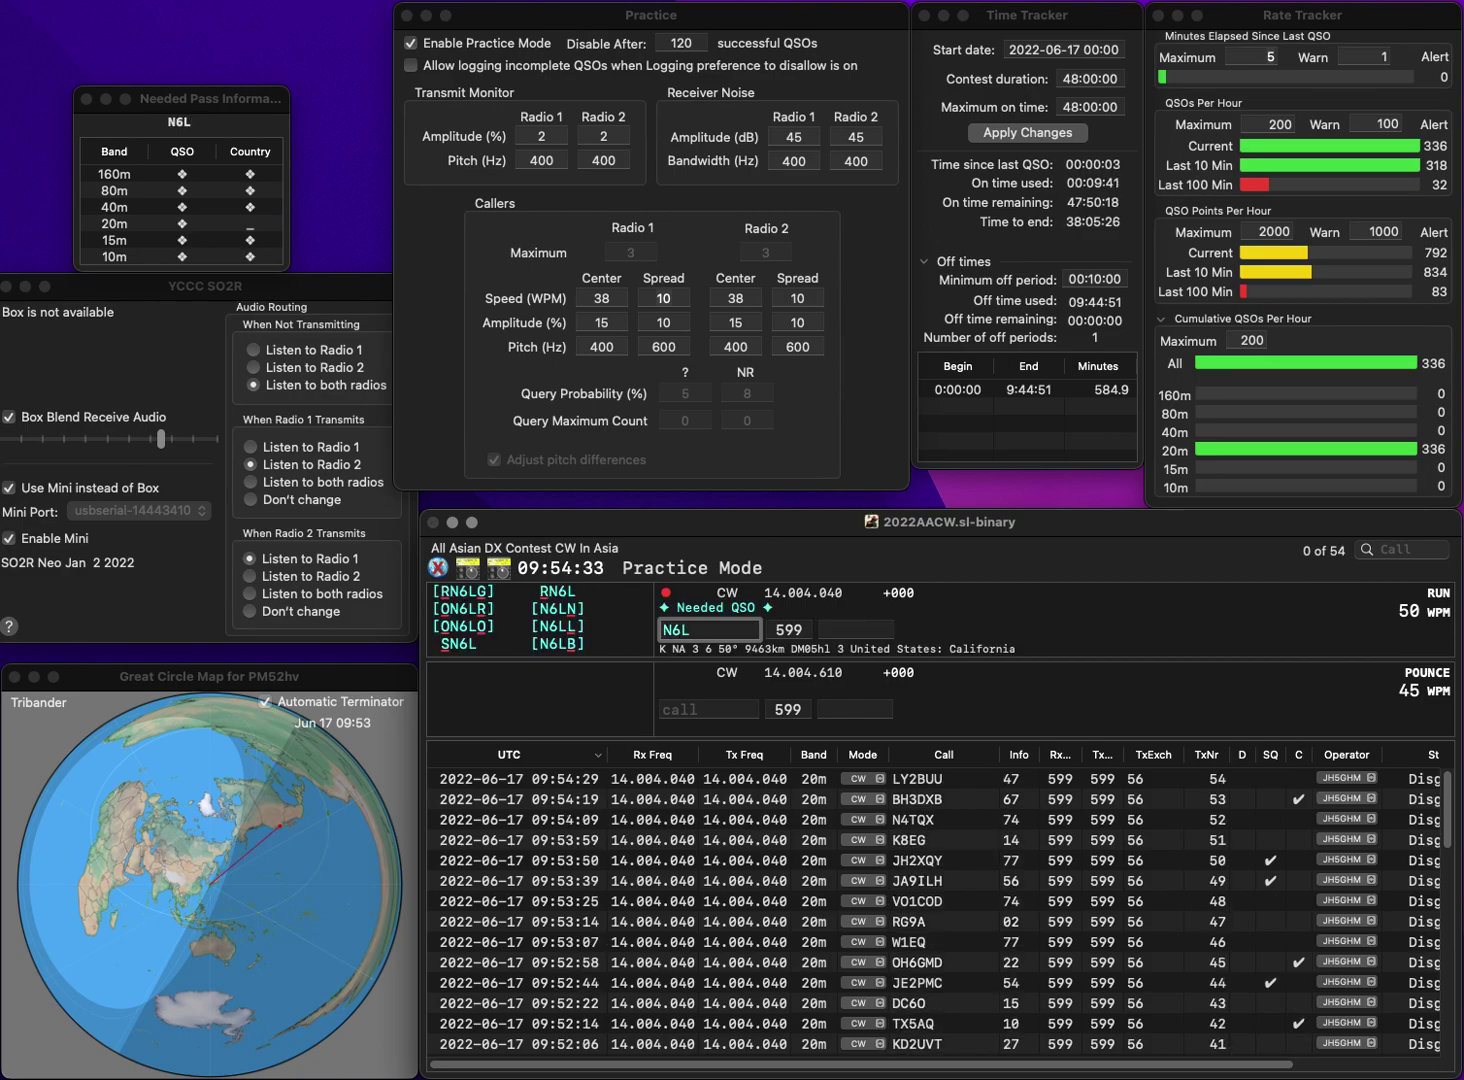
click(678, 629)
text(B)
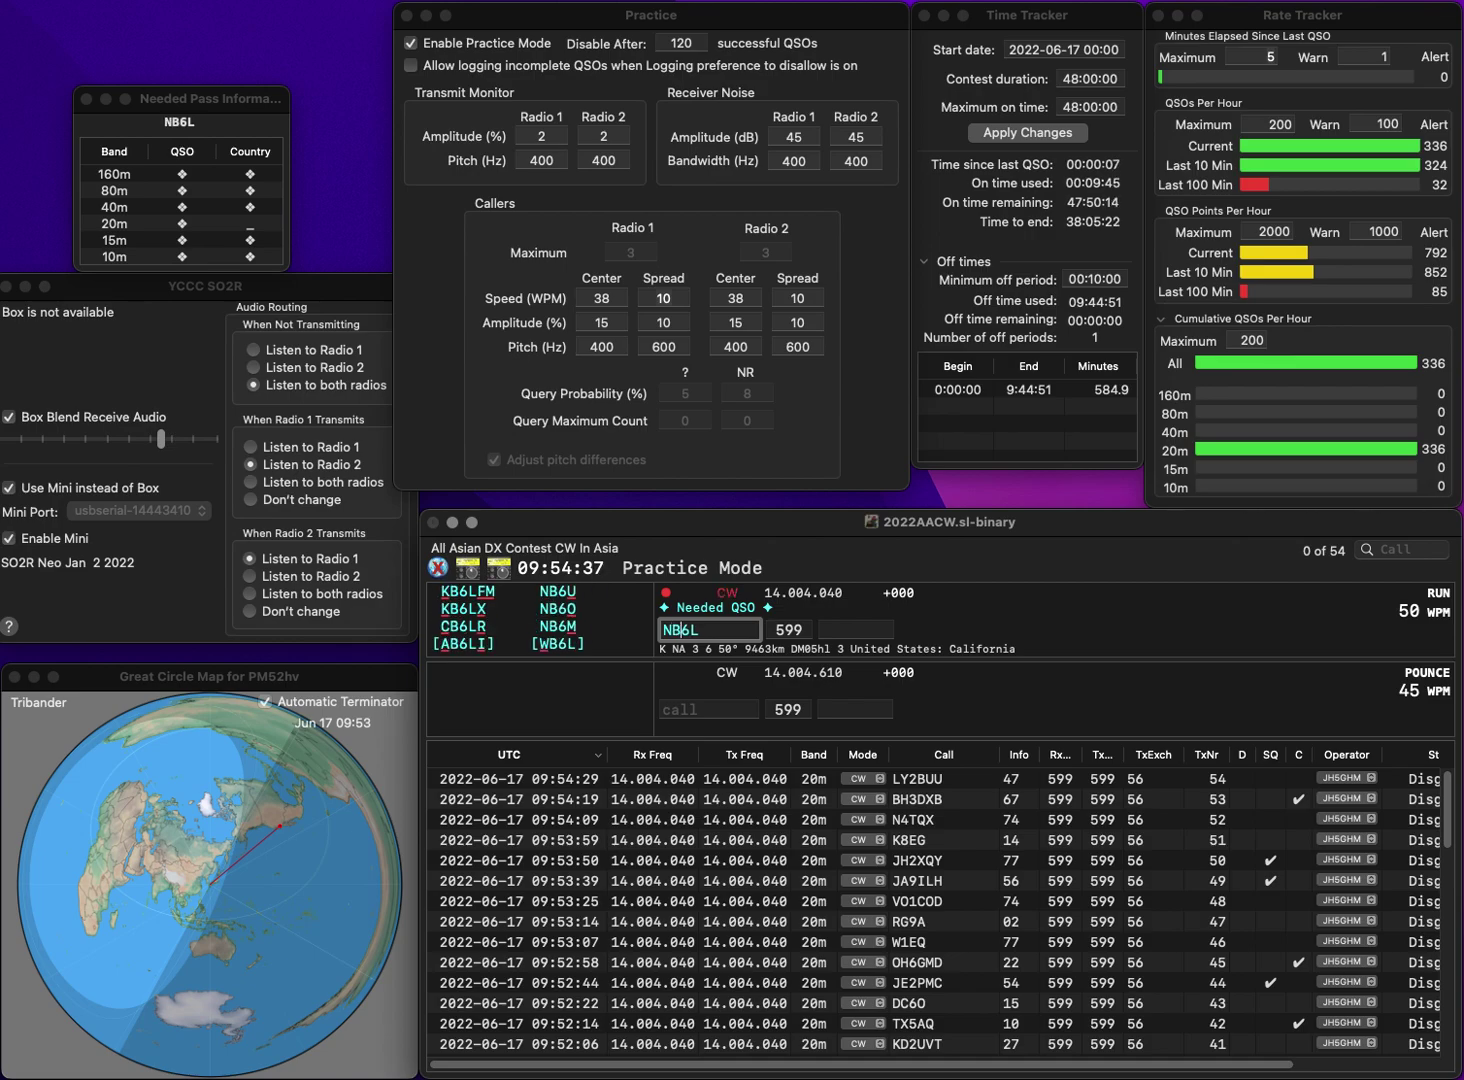
key(BackSpace)
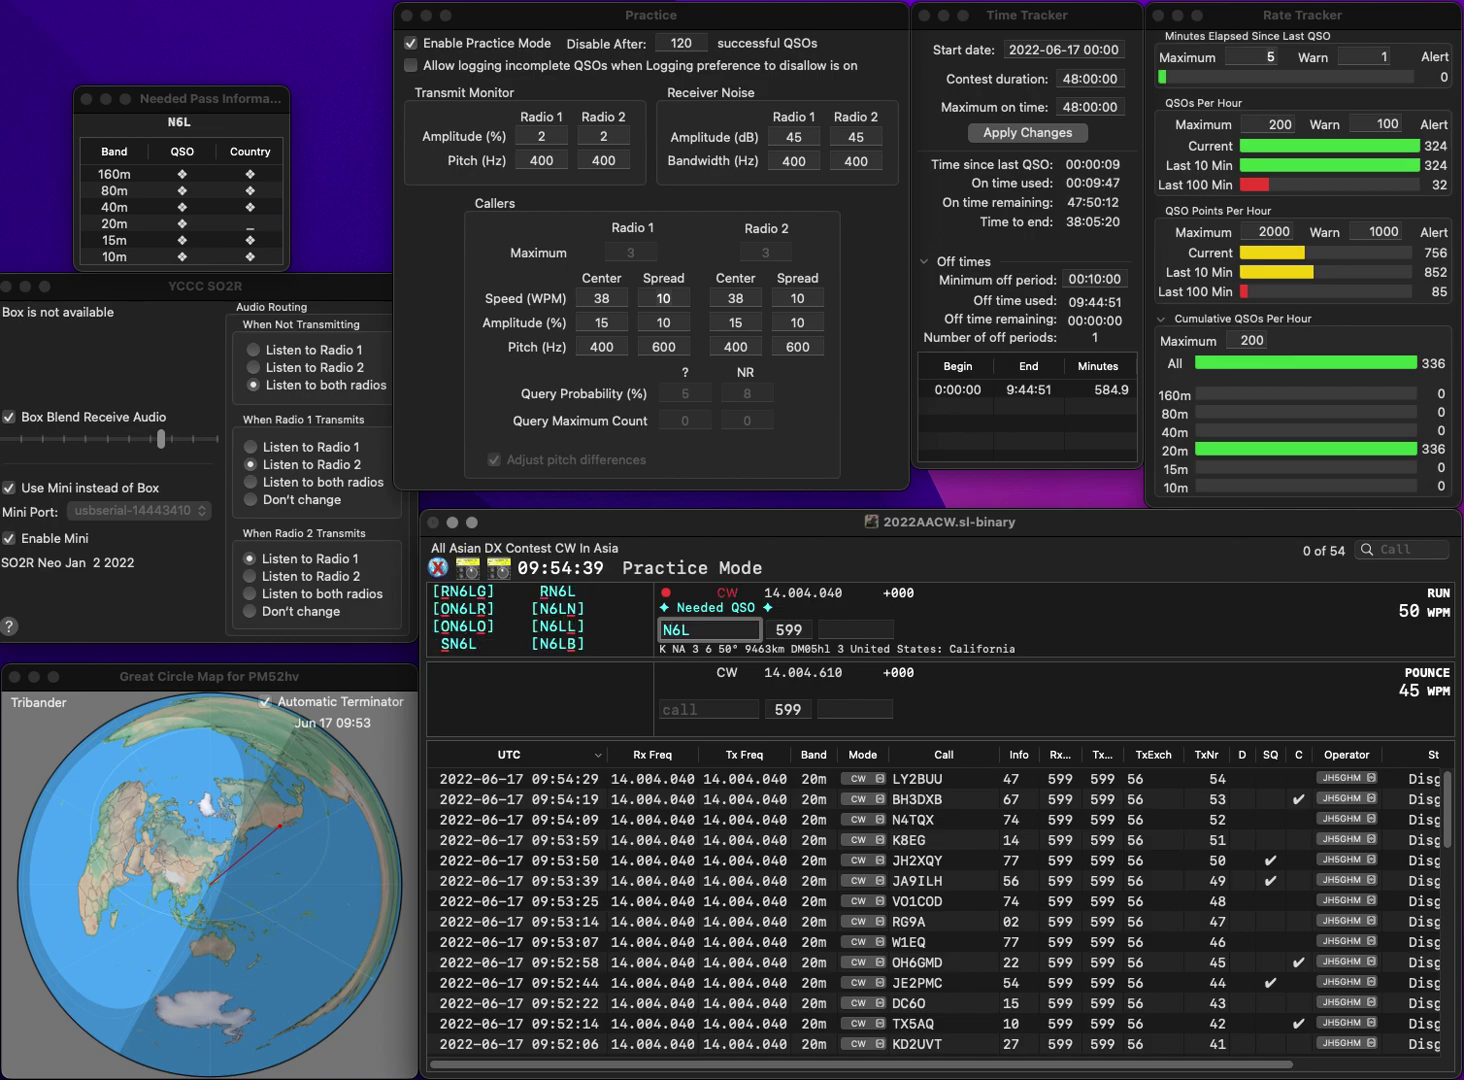
text(D8)
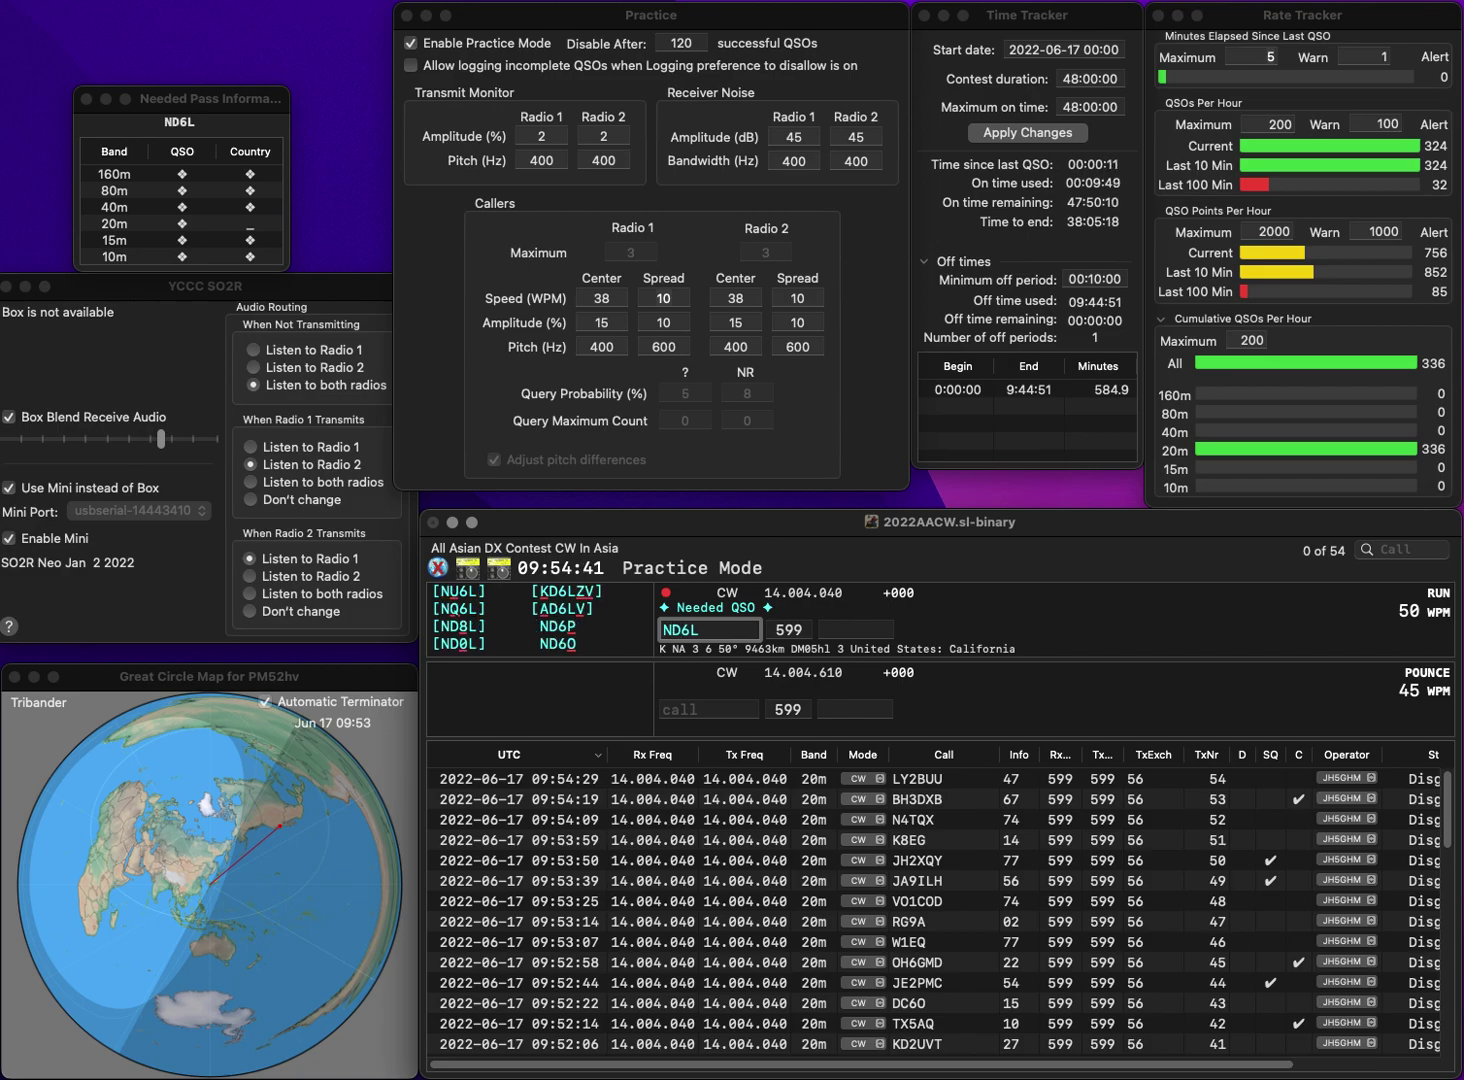
key(Delete)
key(Tab)
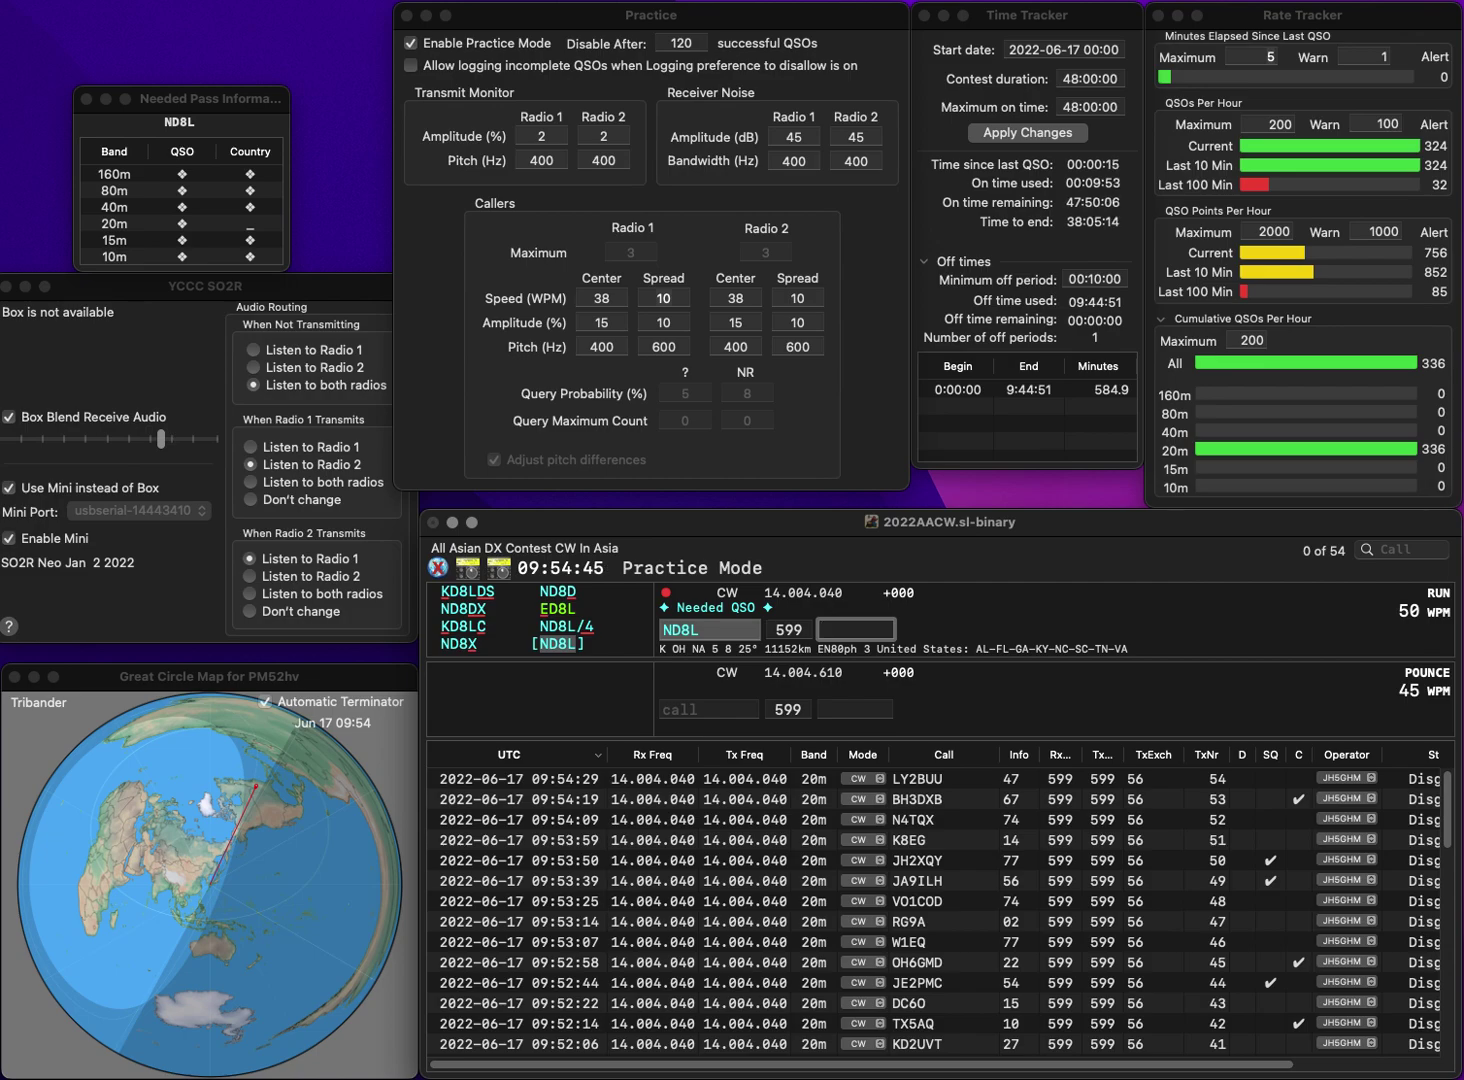
text(9)
key(Return)
text(S)
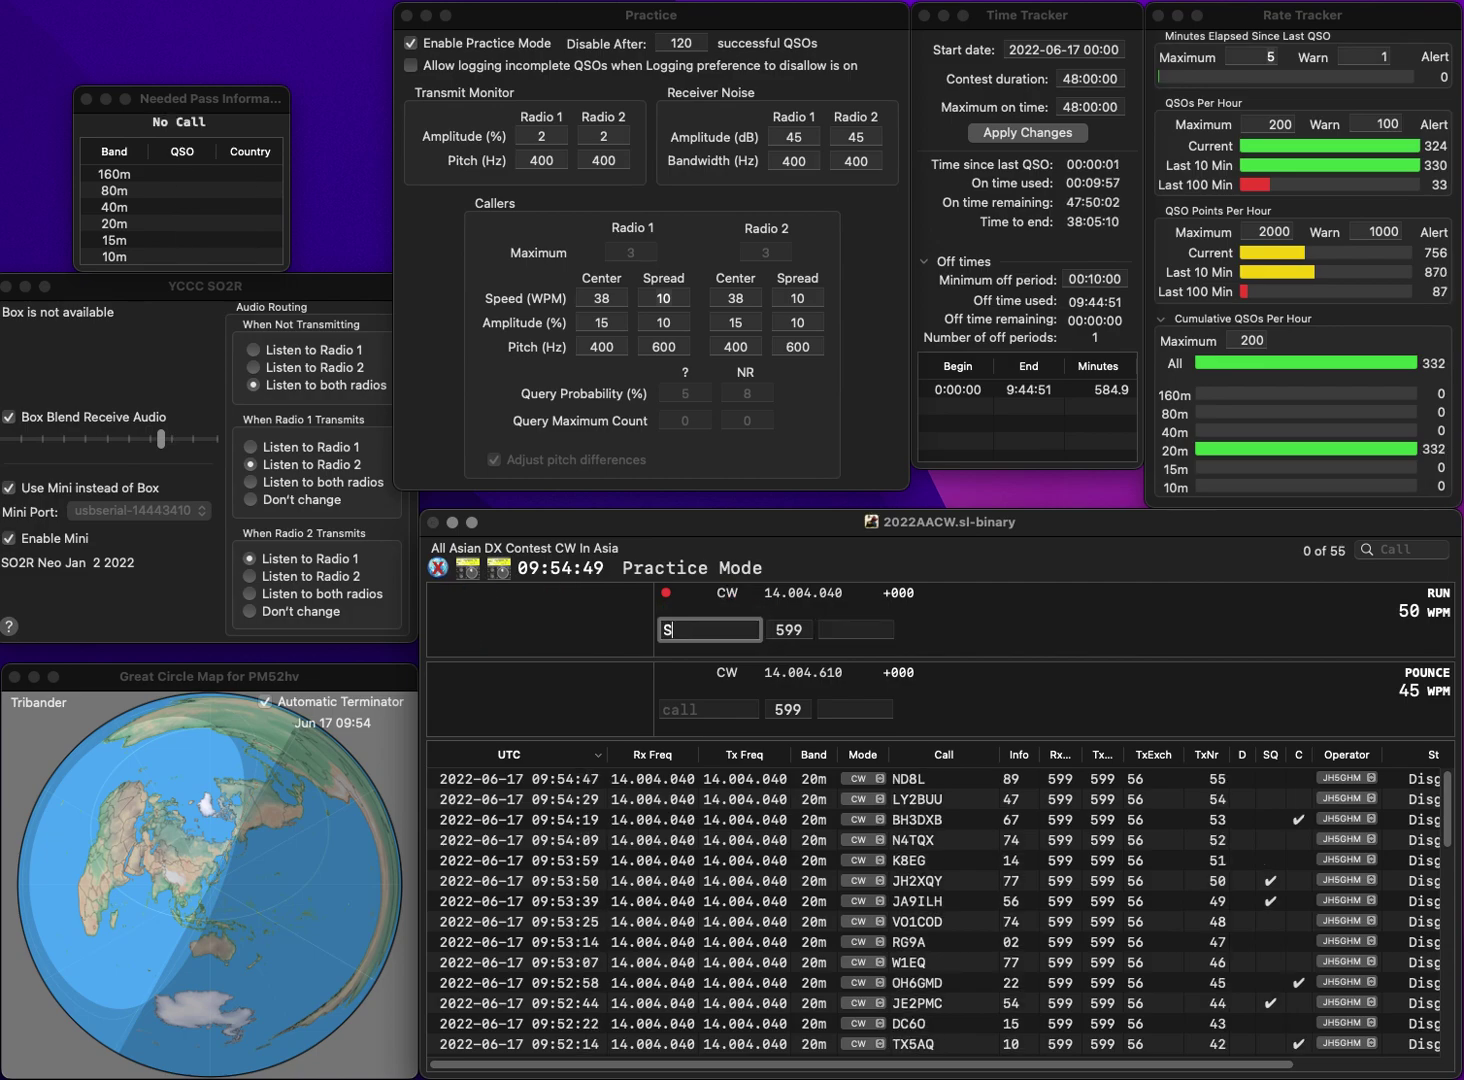
text(Q6MS)
key(space)
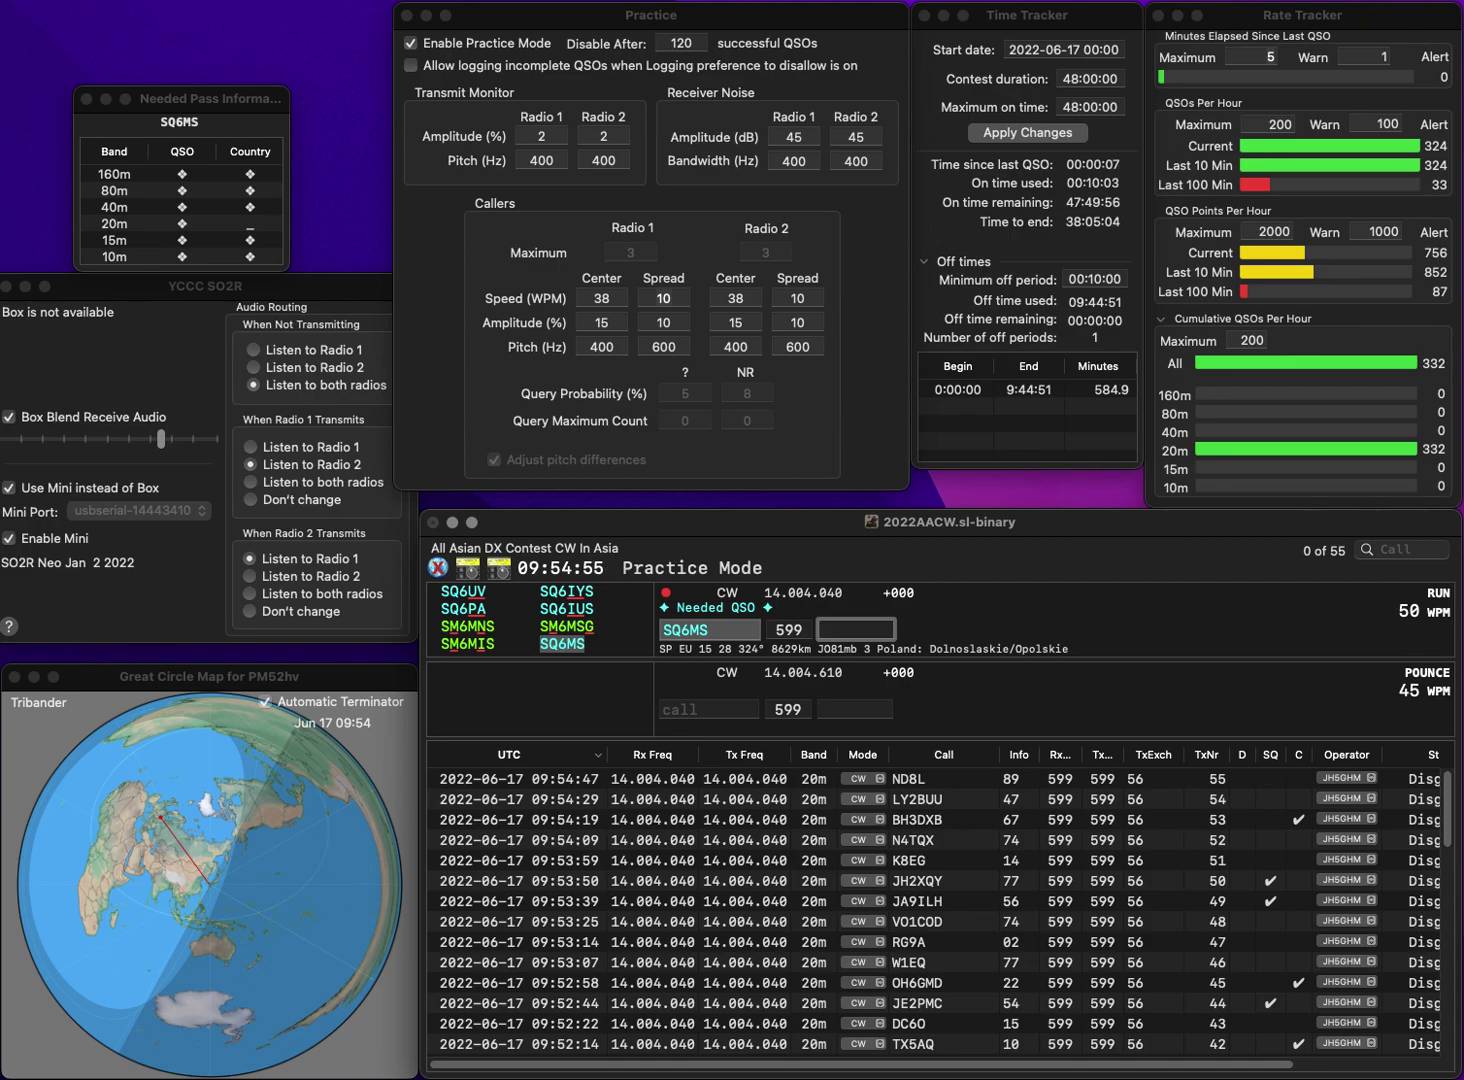
text(83)
key(Return)
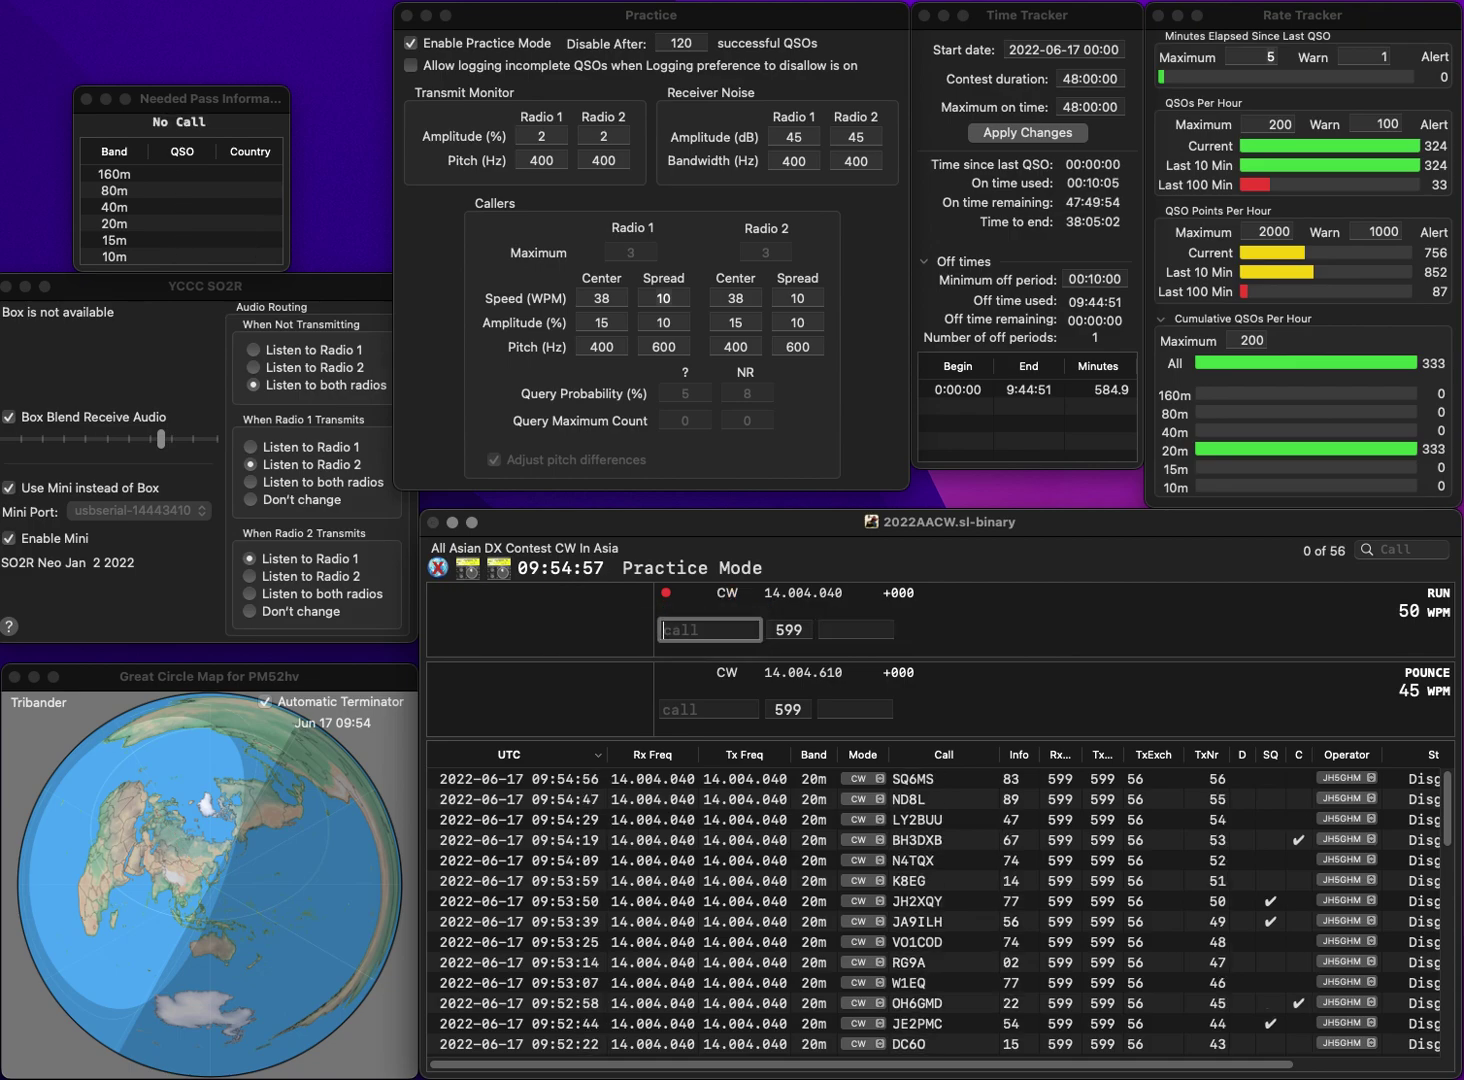
text(KG9V)
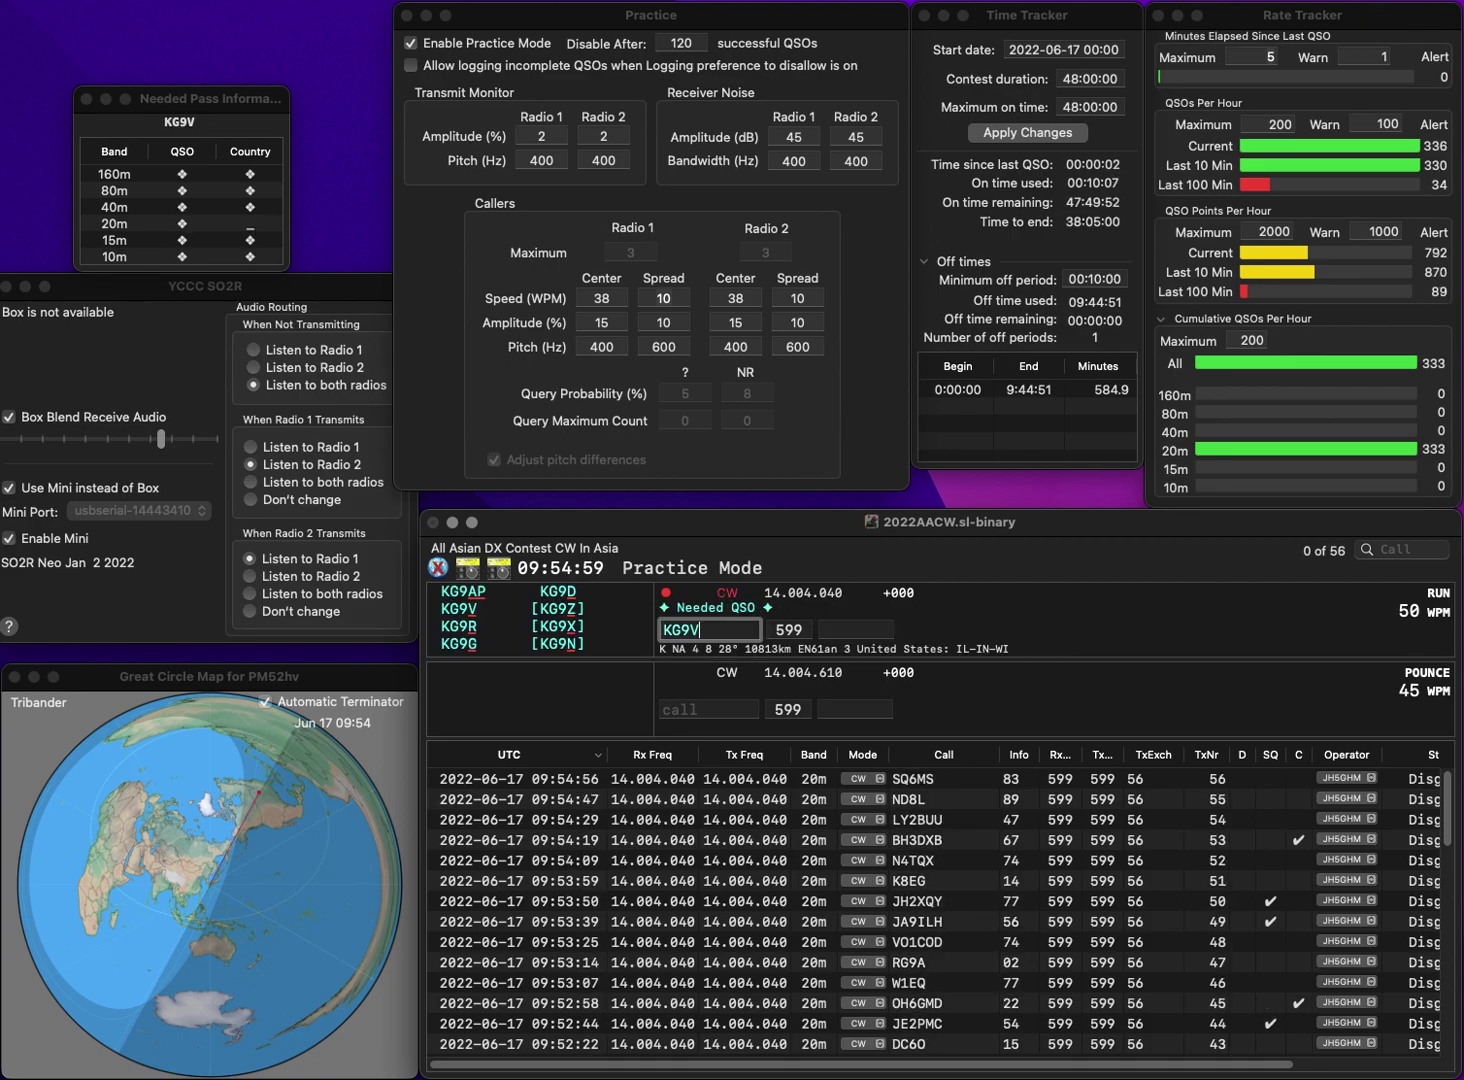
key(Return)
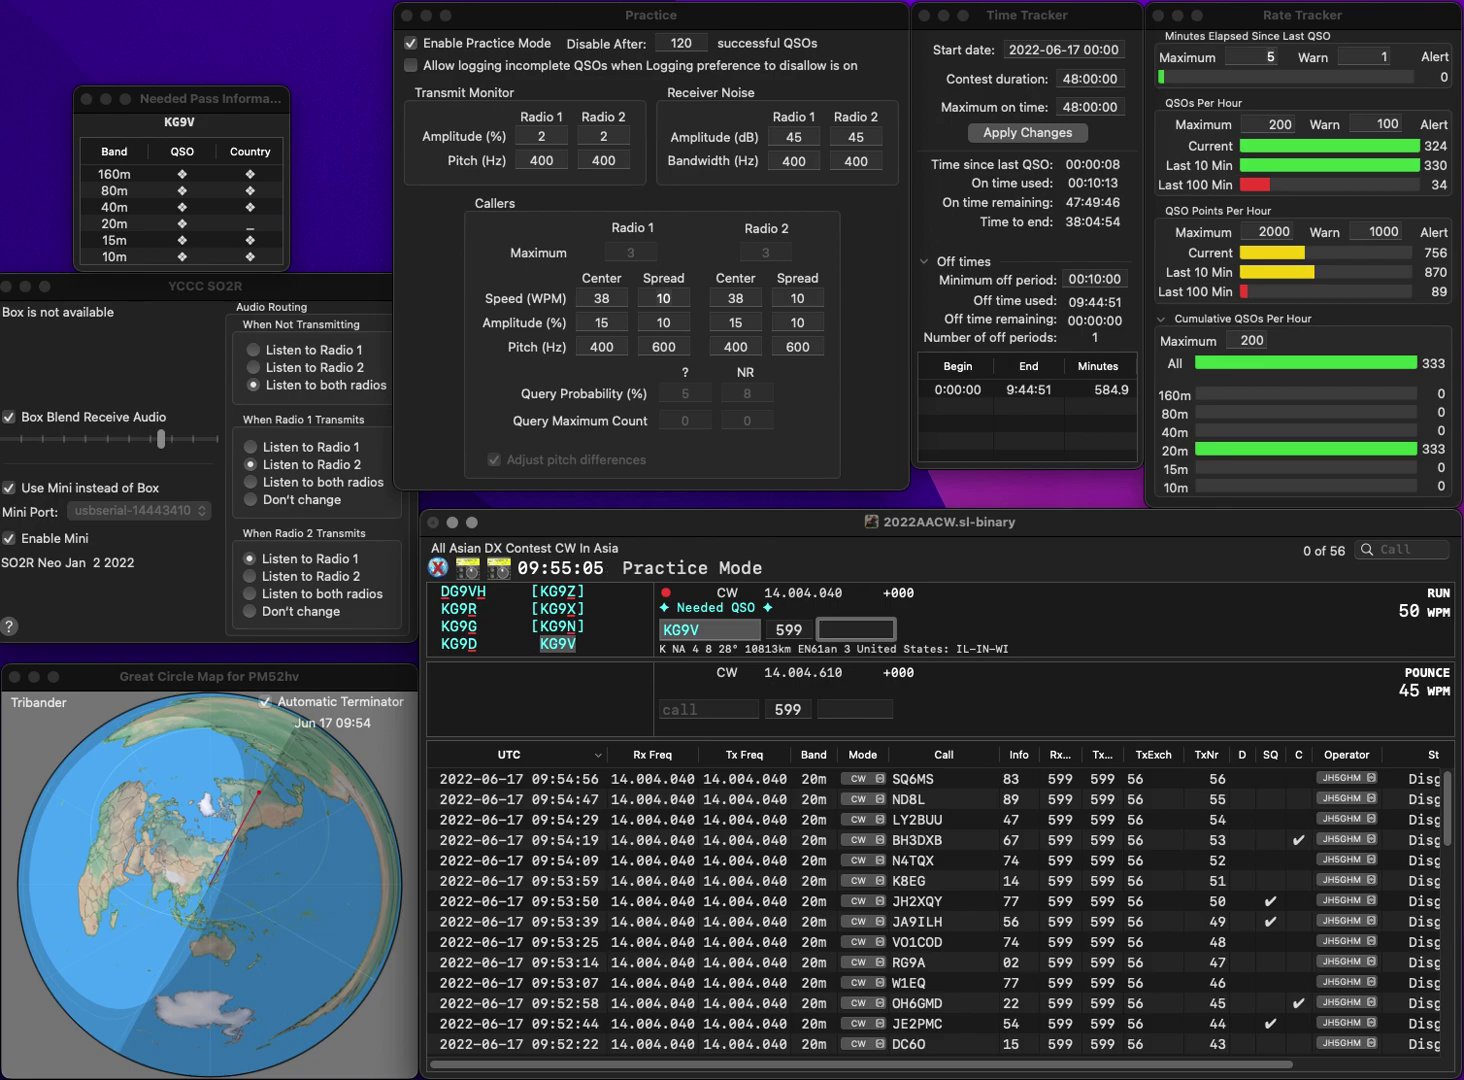
text(04)
key(Return)
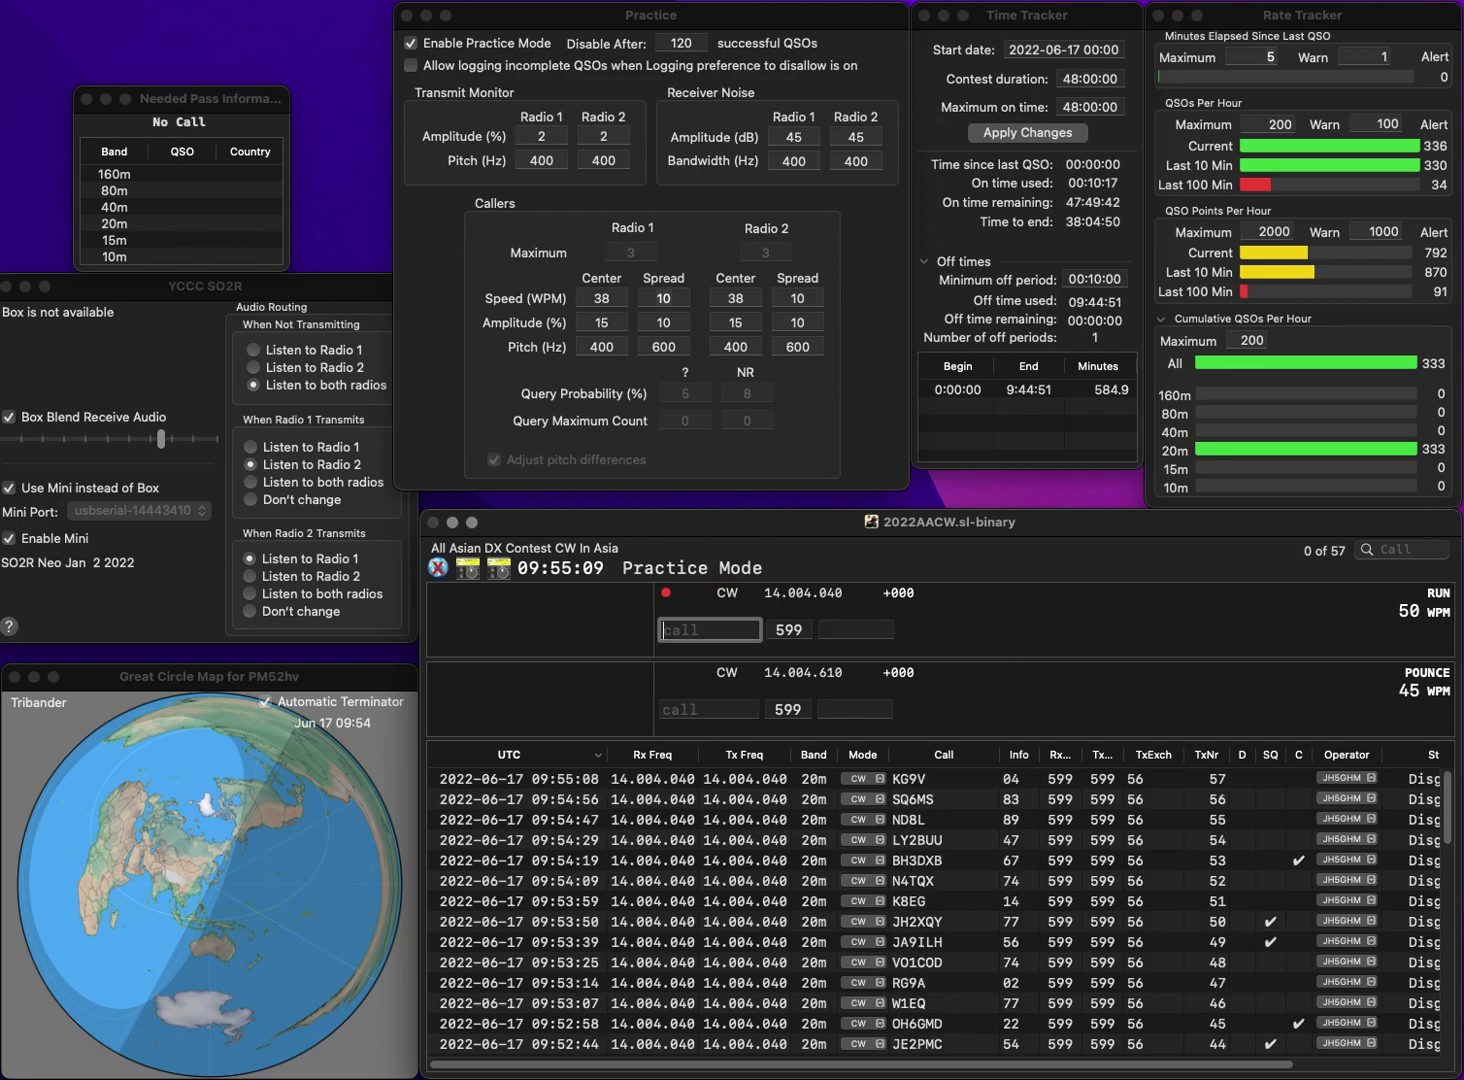
- Enter the caller KF7MT, re-entering its first letter, and log the contact with received exchange 96
text(KF7MT)
key(Home)
key(Delete)
text(K)
key(space)
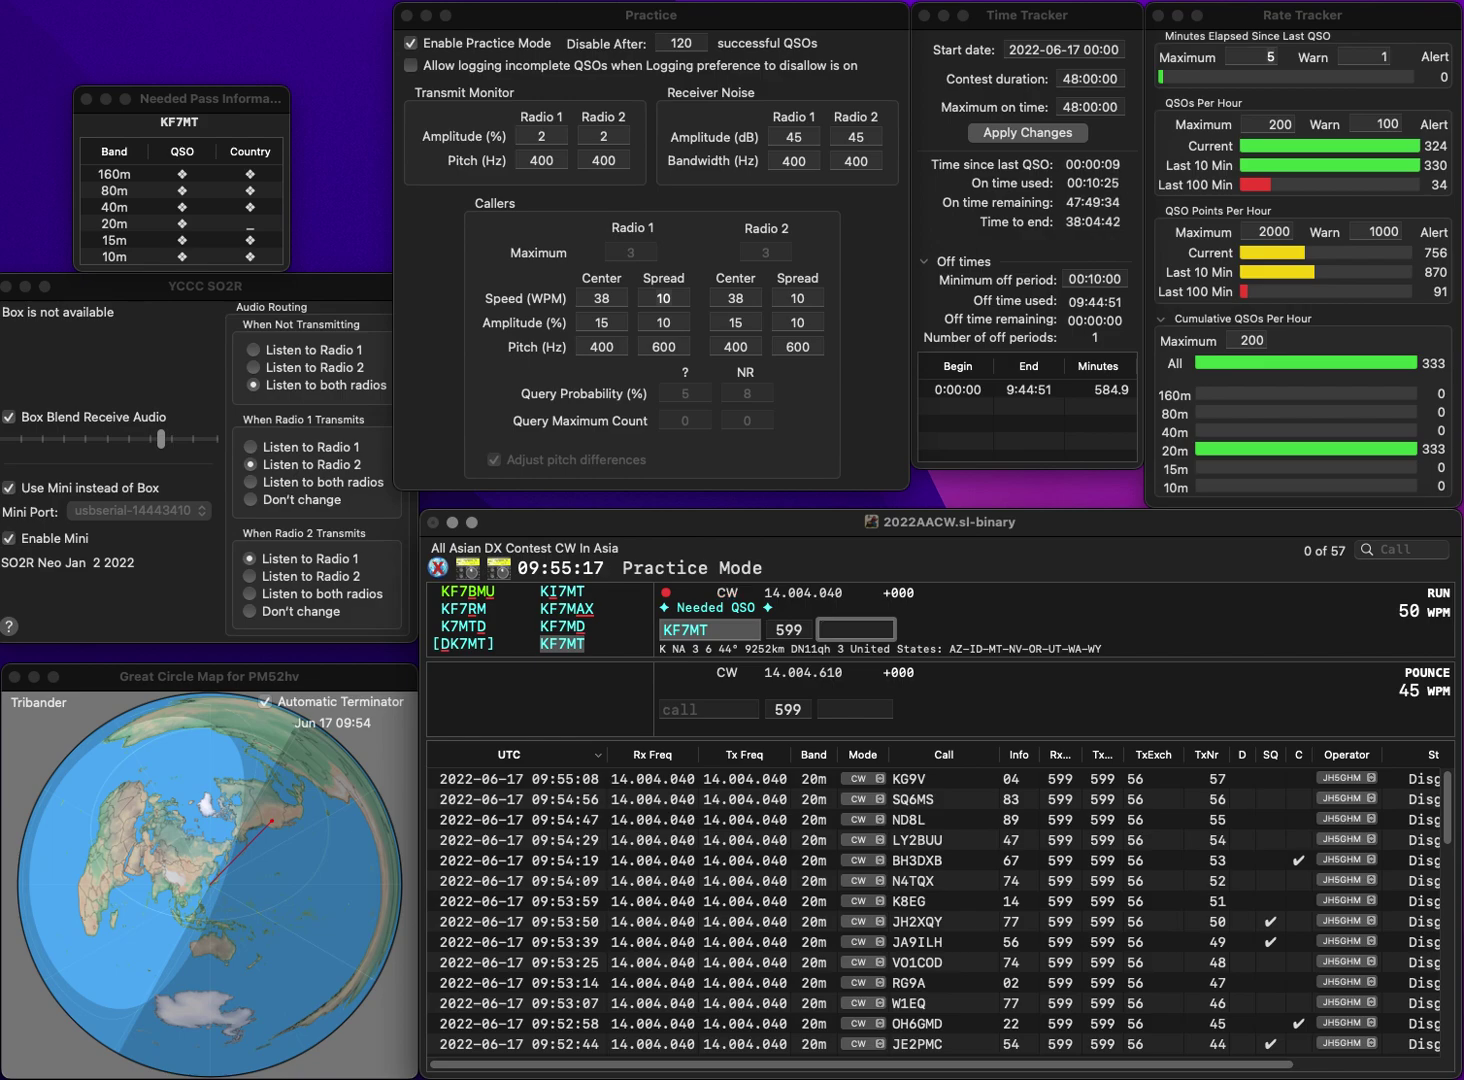
text(96)
key(Return)
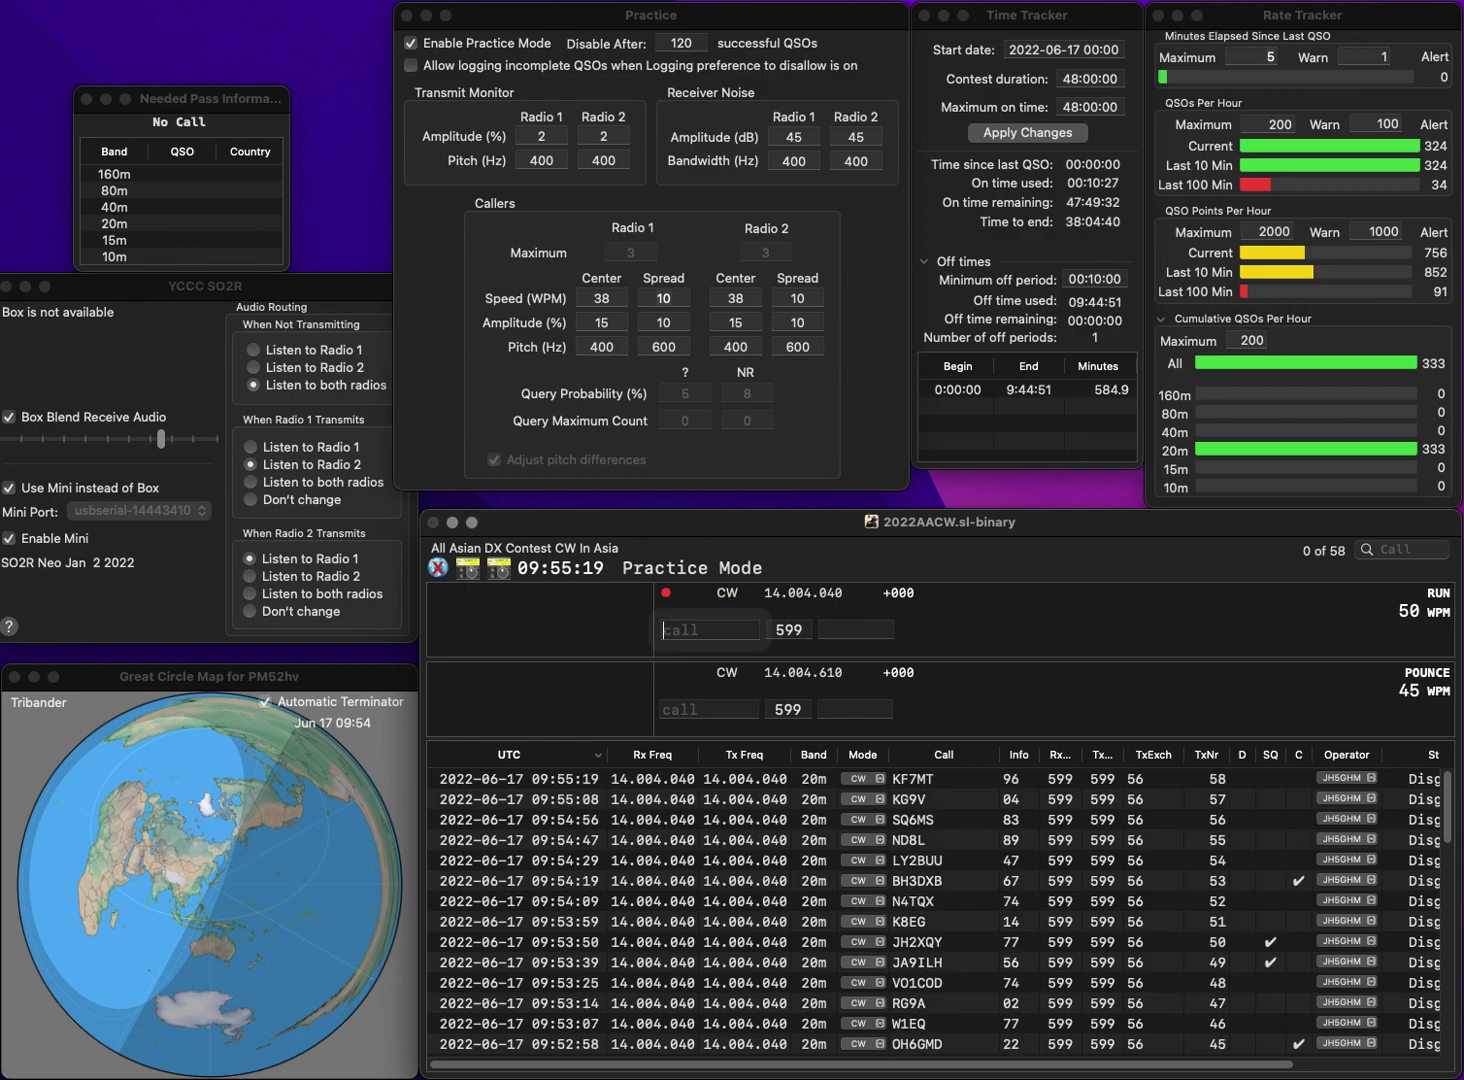
text(WA2)
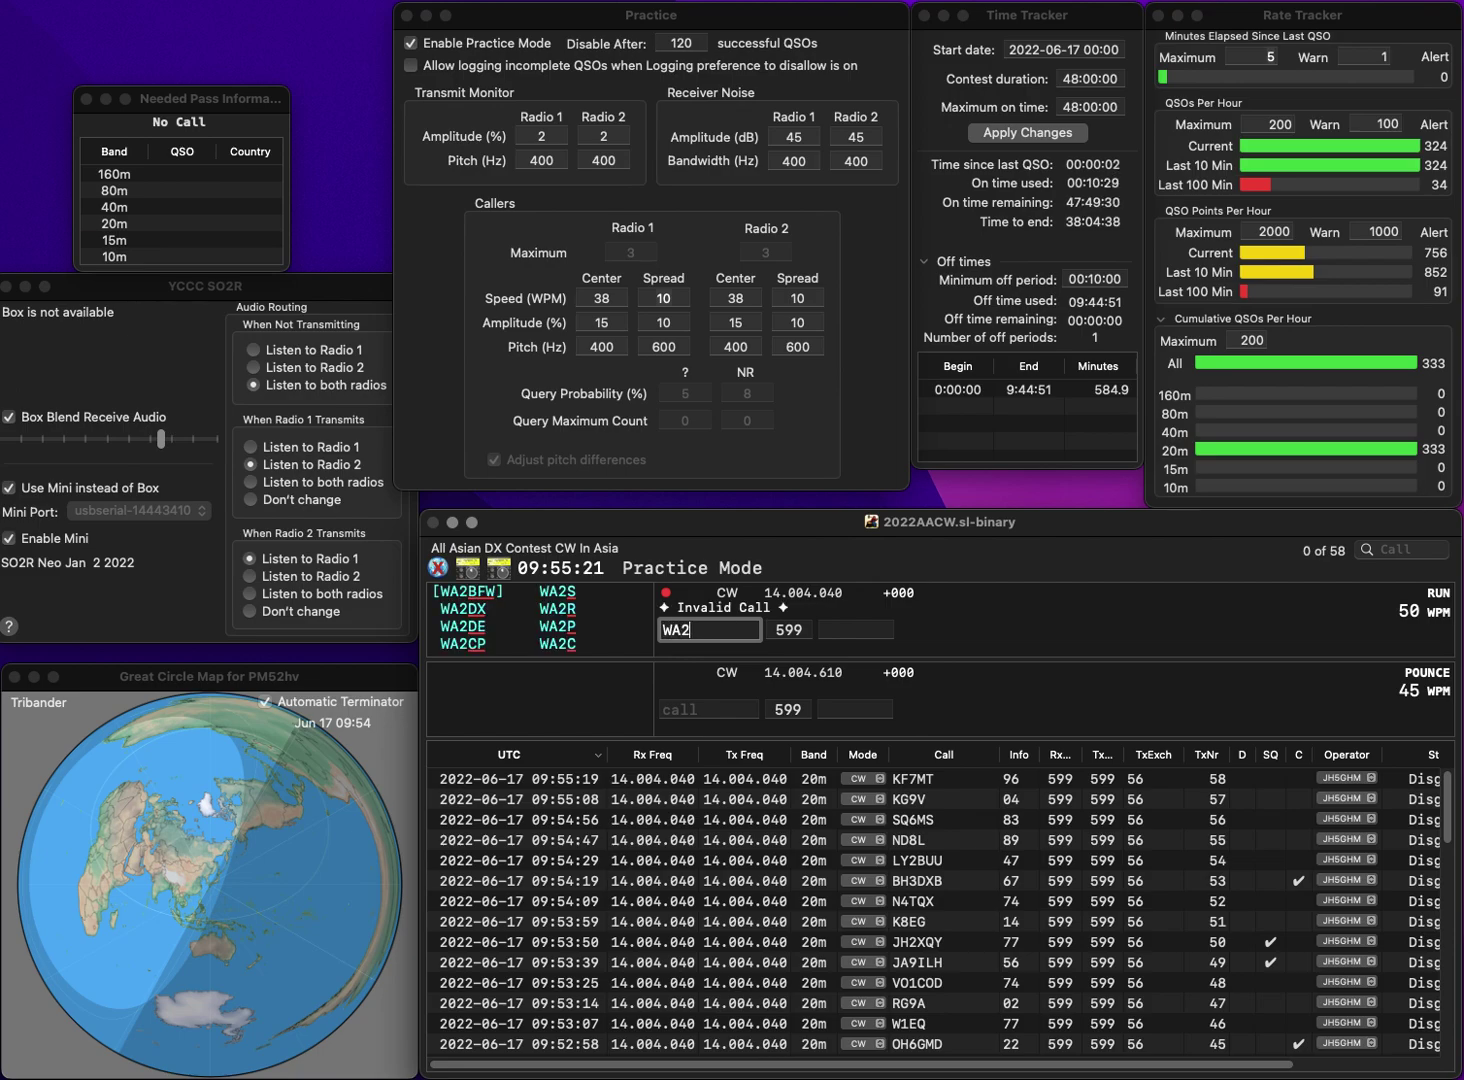
text(CZR)
key(Return)
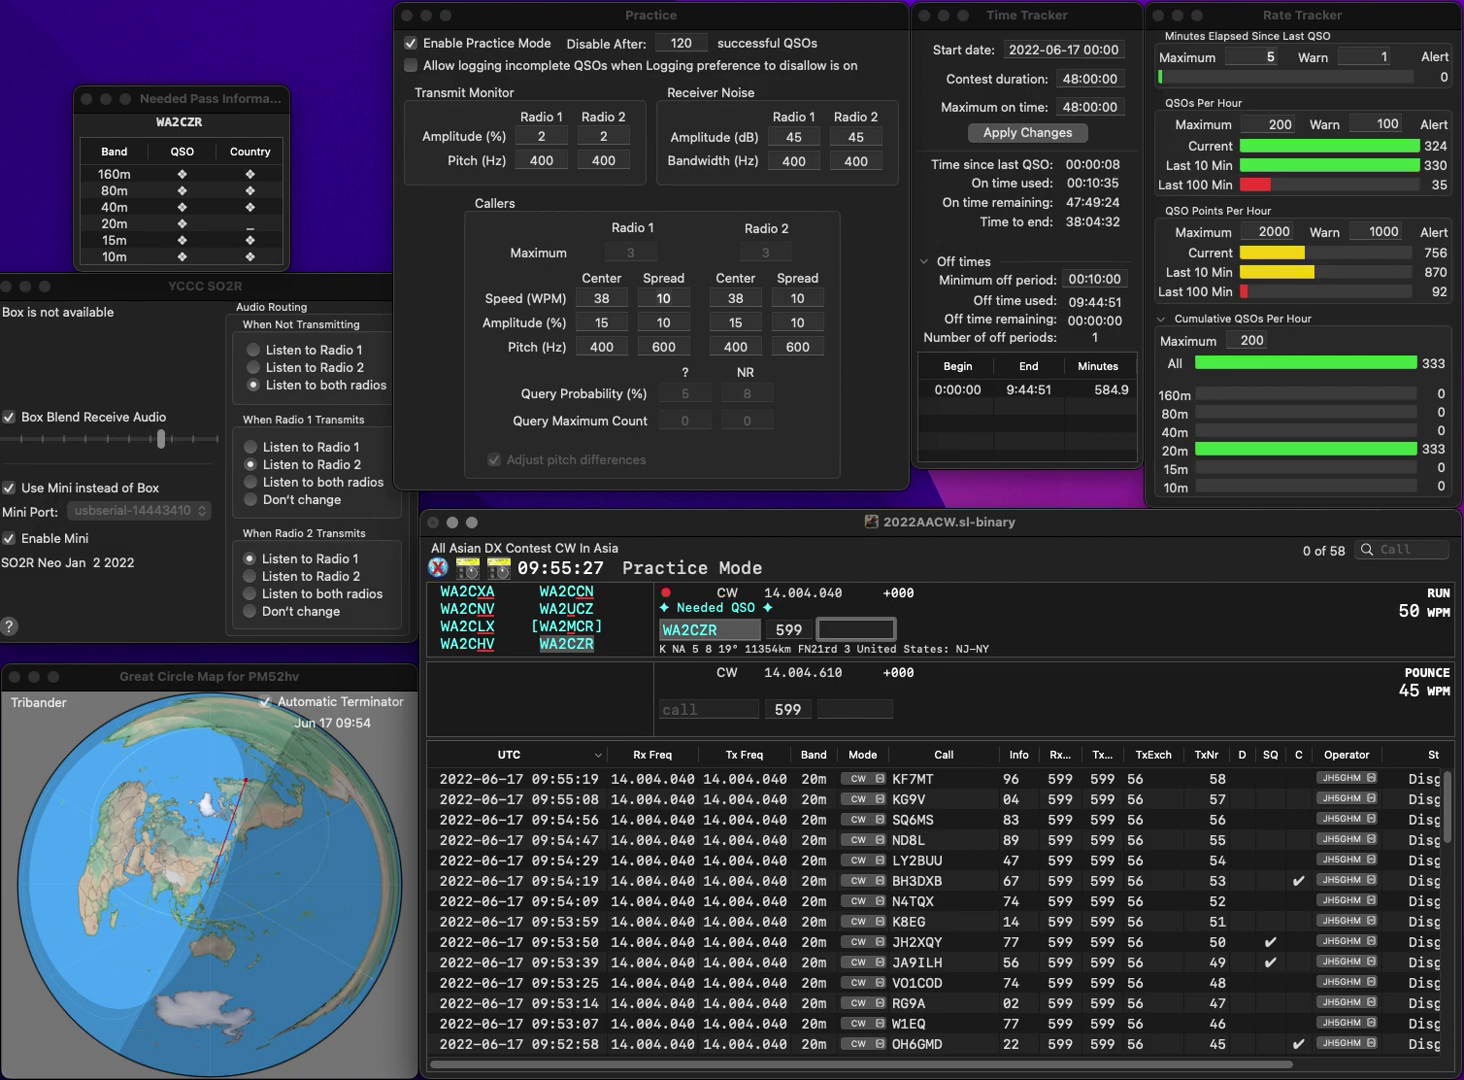
text(32)
key(Return)
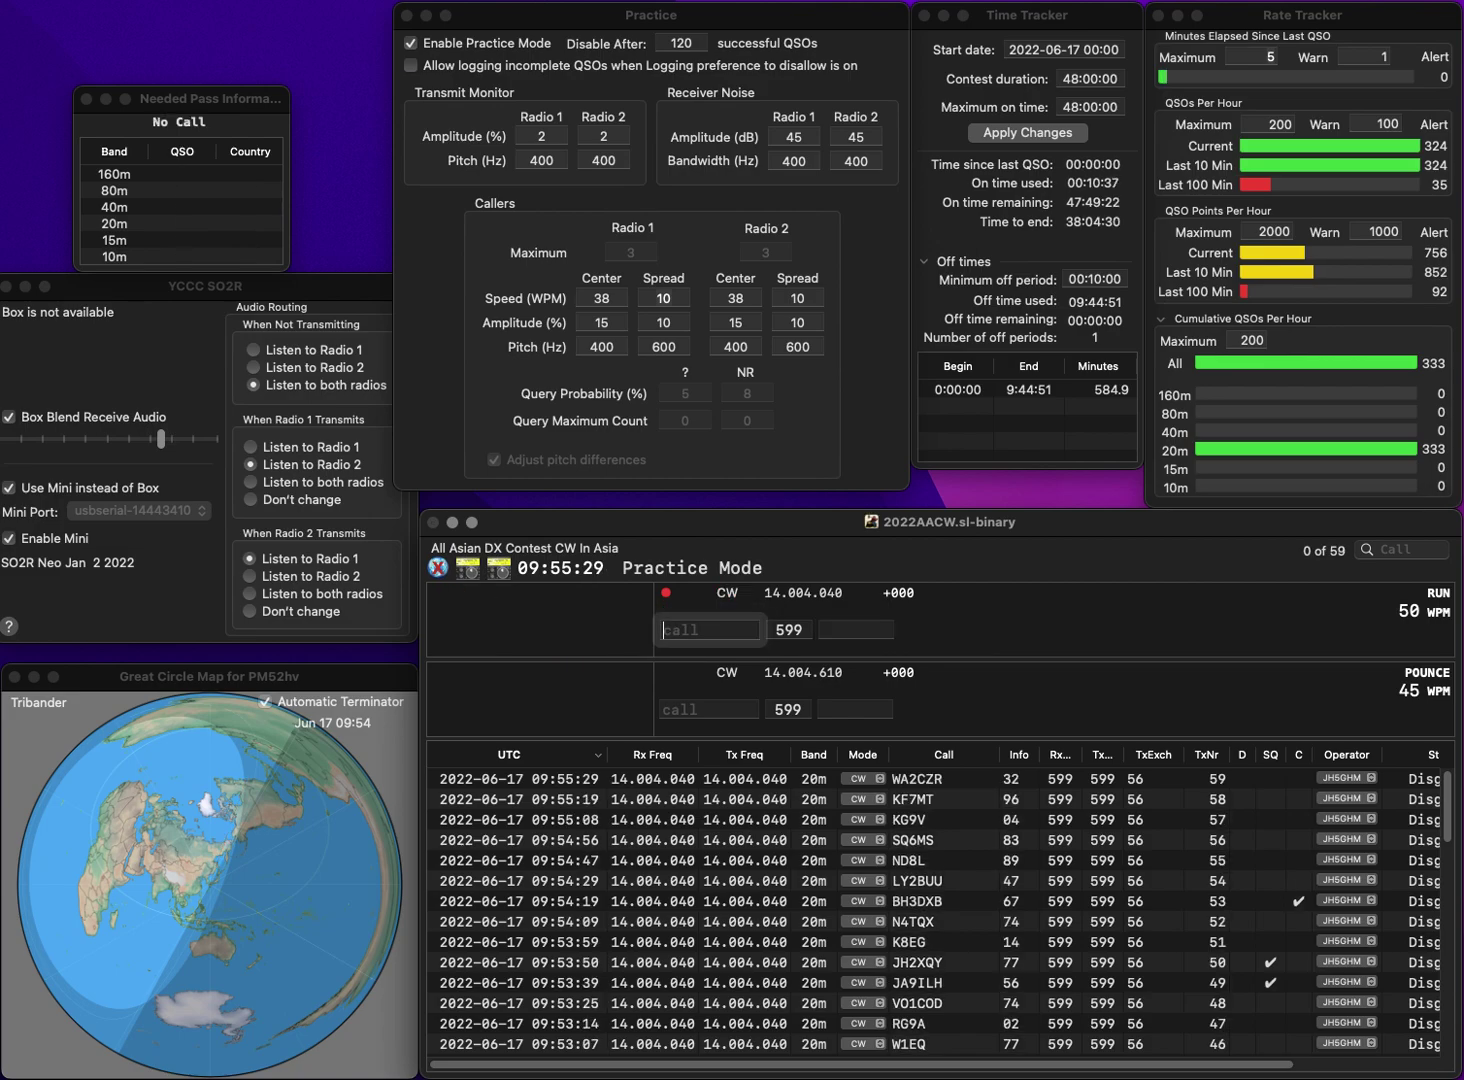
text(YO2)
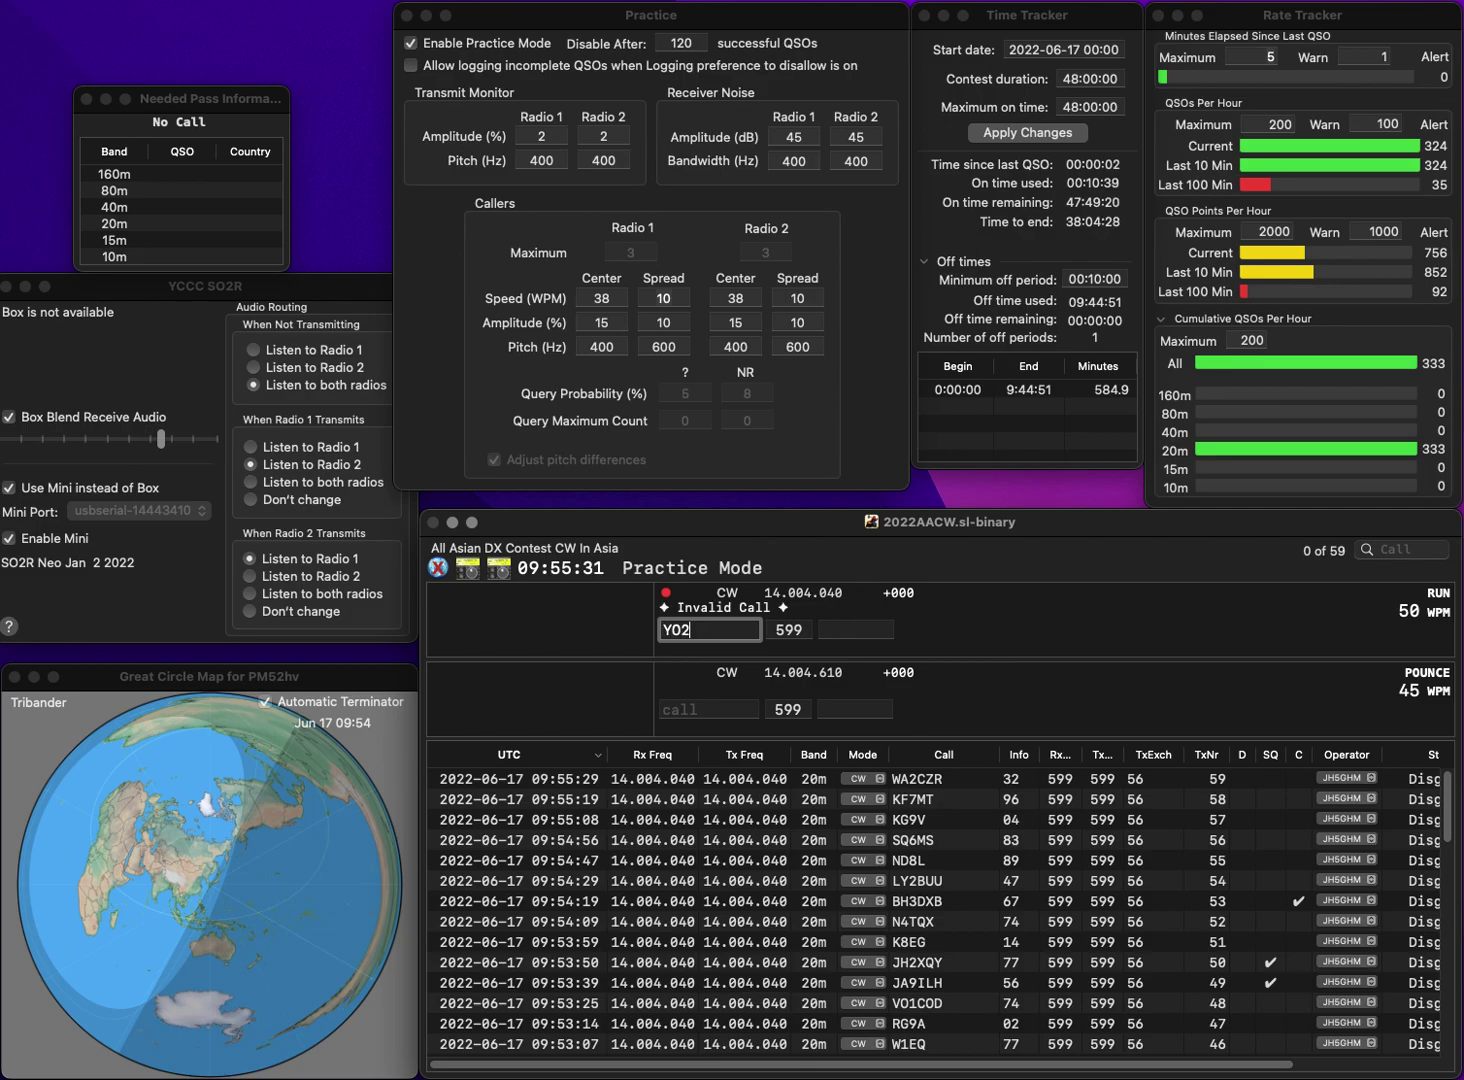
text(IS)
key(Return)
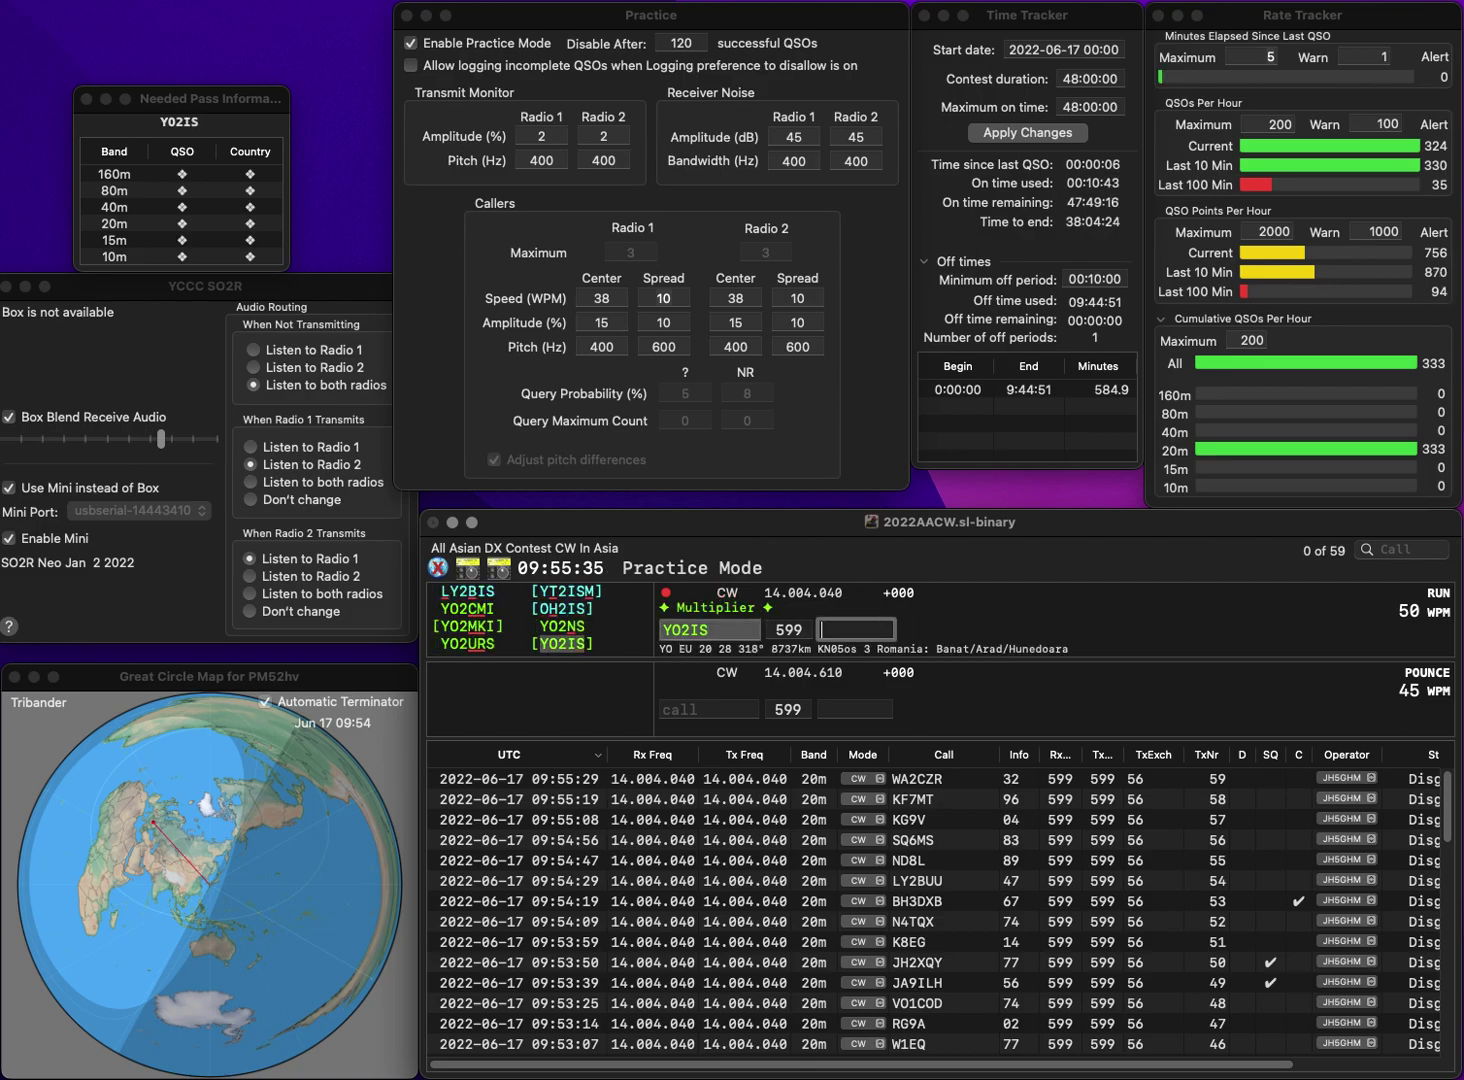
text(52)
key(Return)
text(K4MWJ)
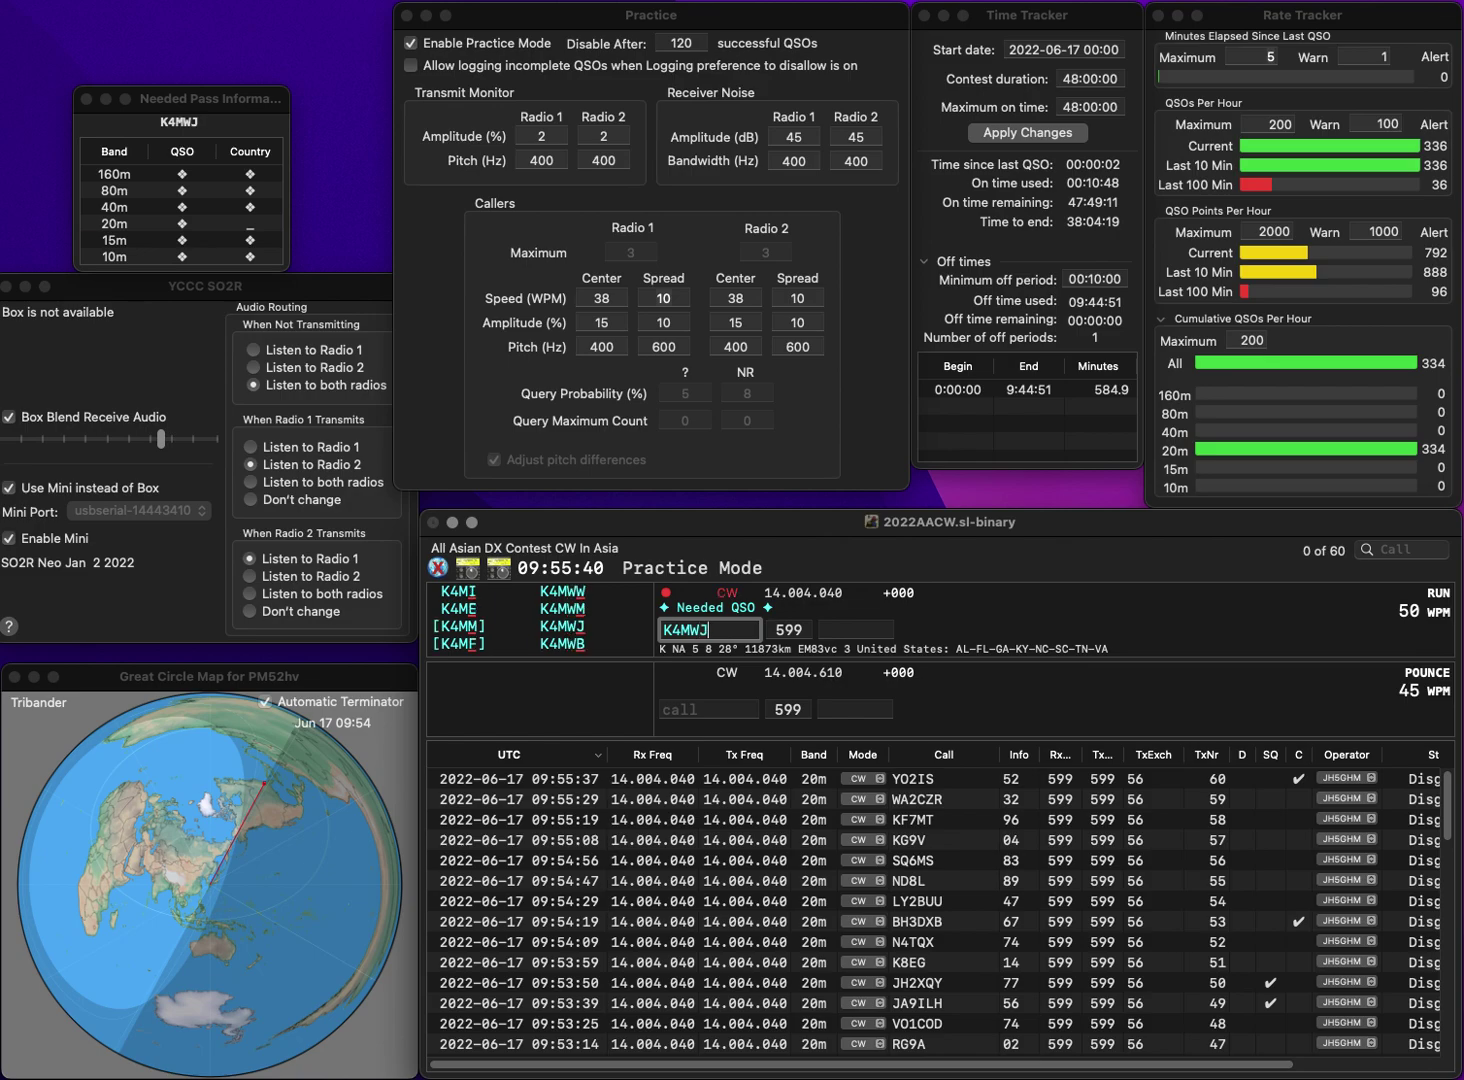
key(Return)
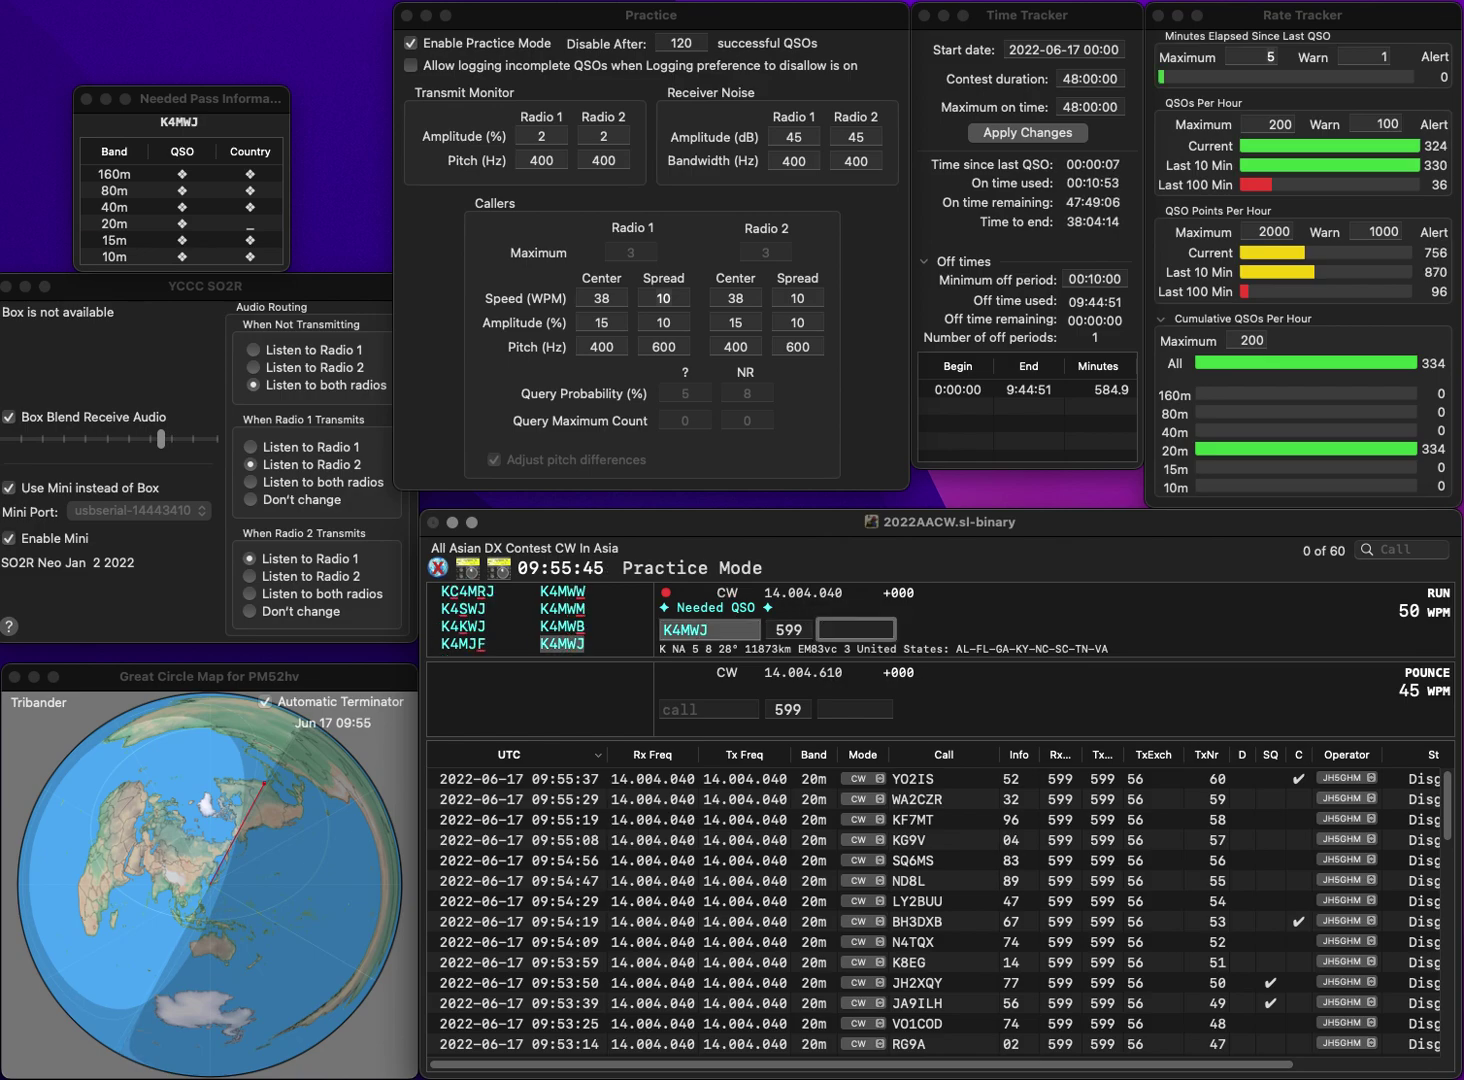
text(9)
key(Return)
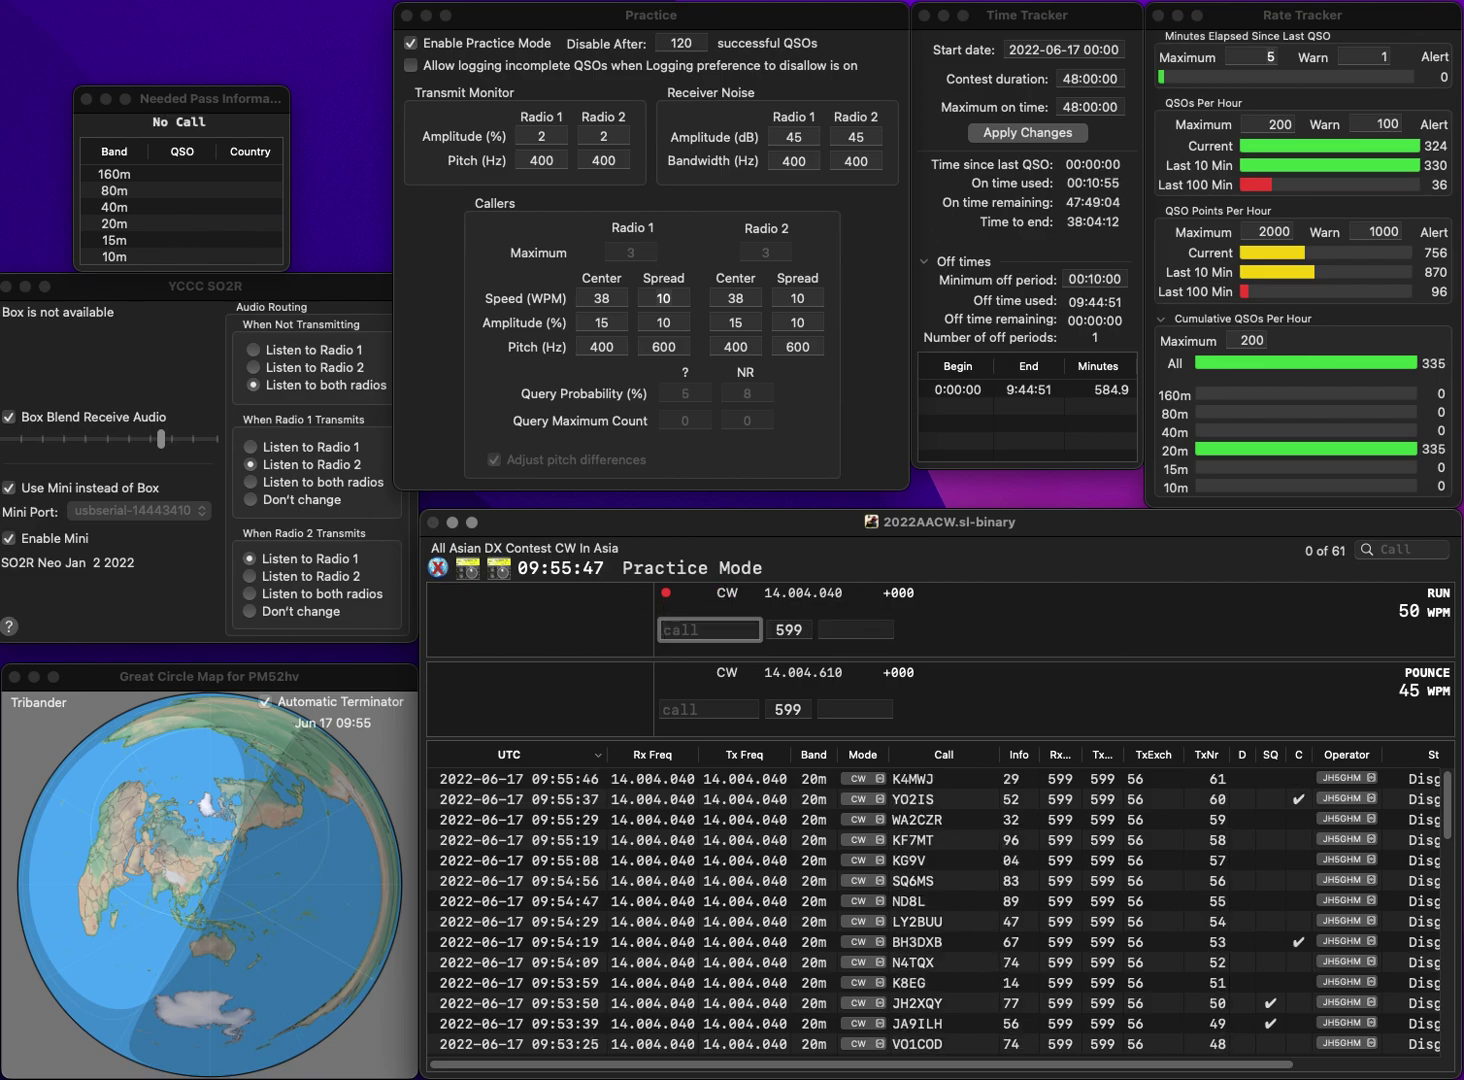
- Enter the partial call W6H, correct it to KW6S, and log the contact with received exchange 53
text(W6H)
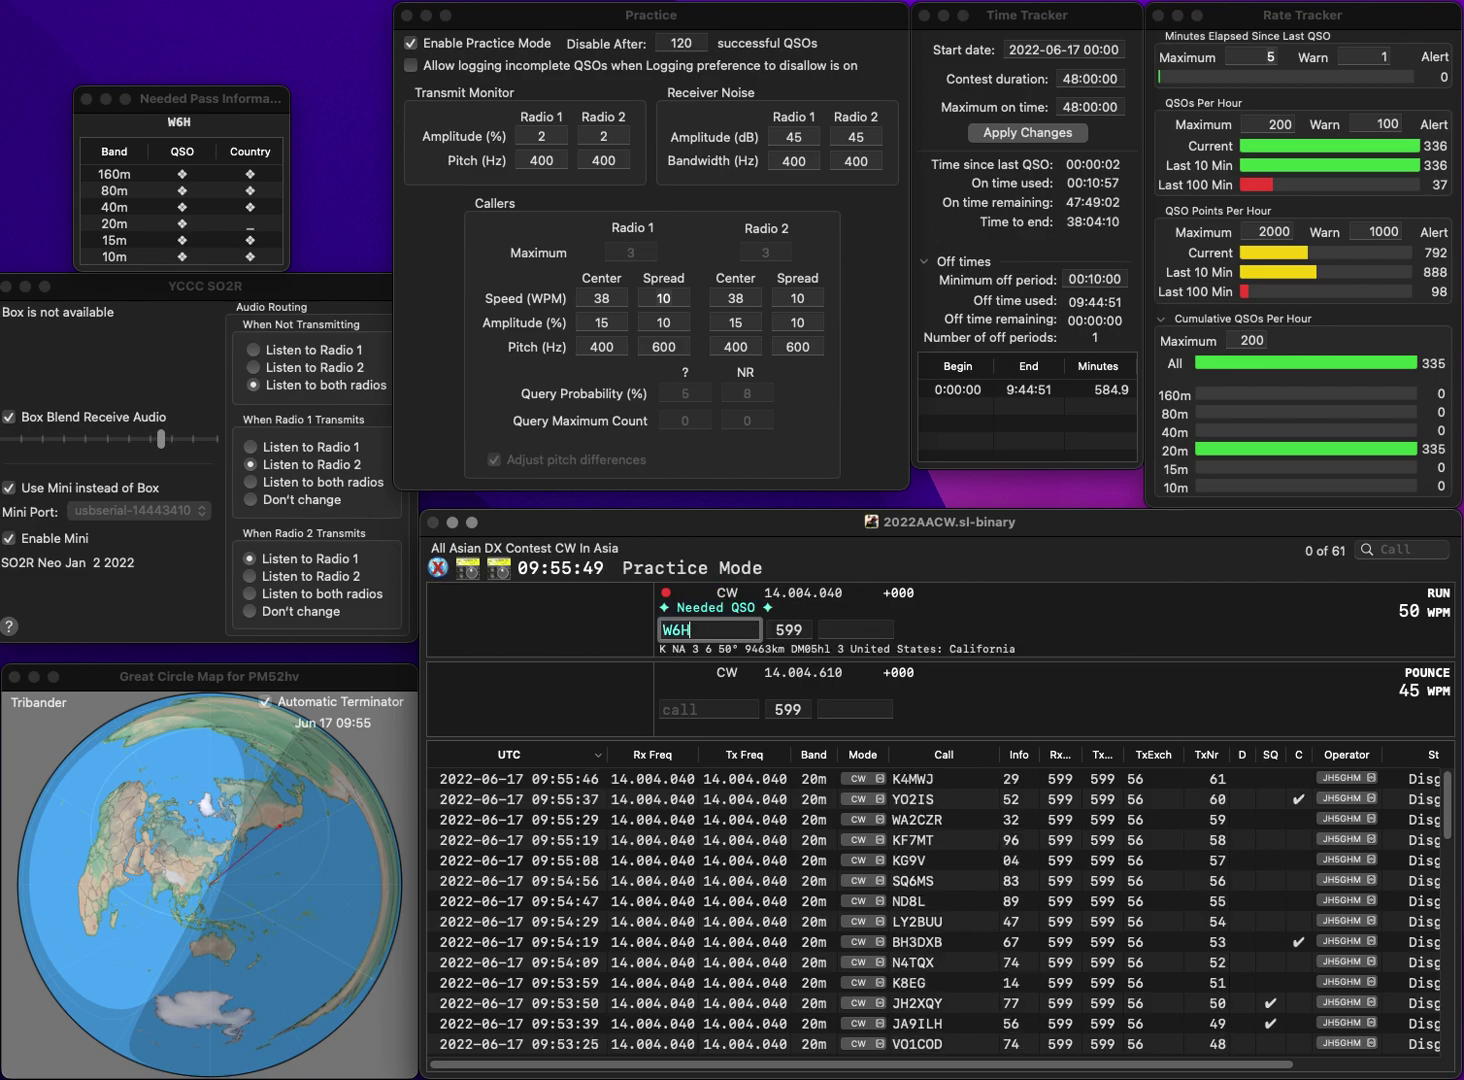
text(K)
key(End)
key(BackSpace)
text(S)
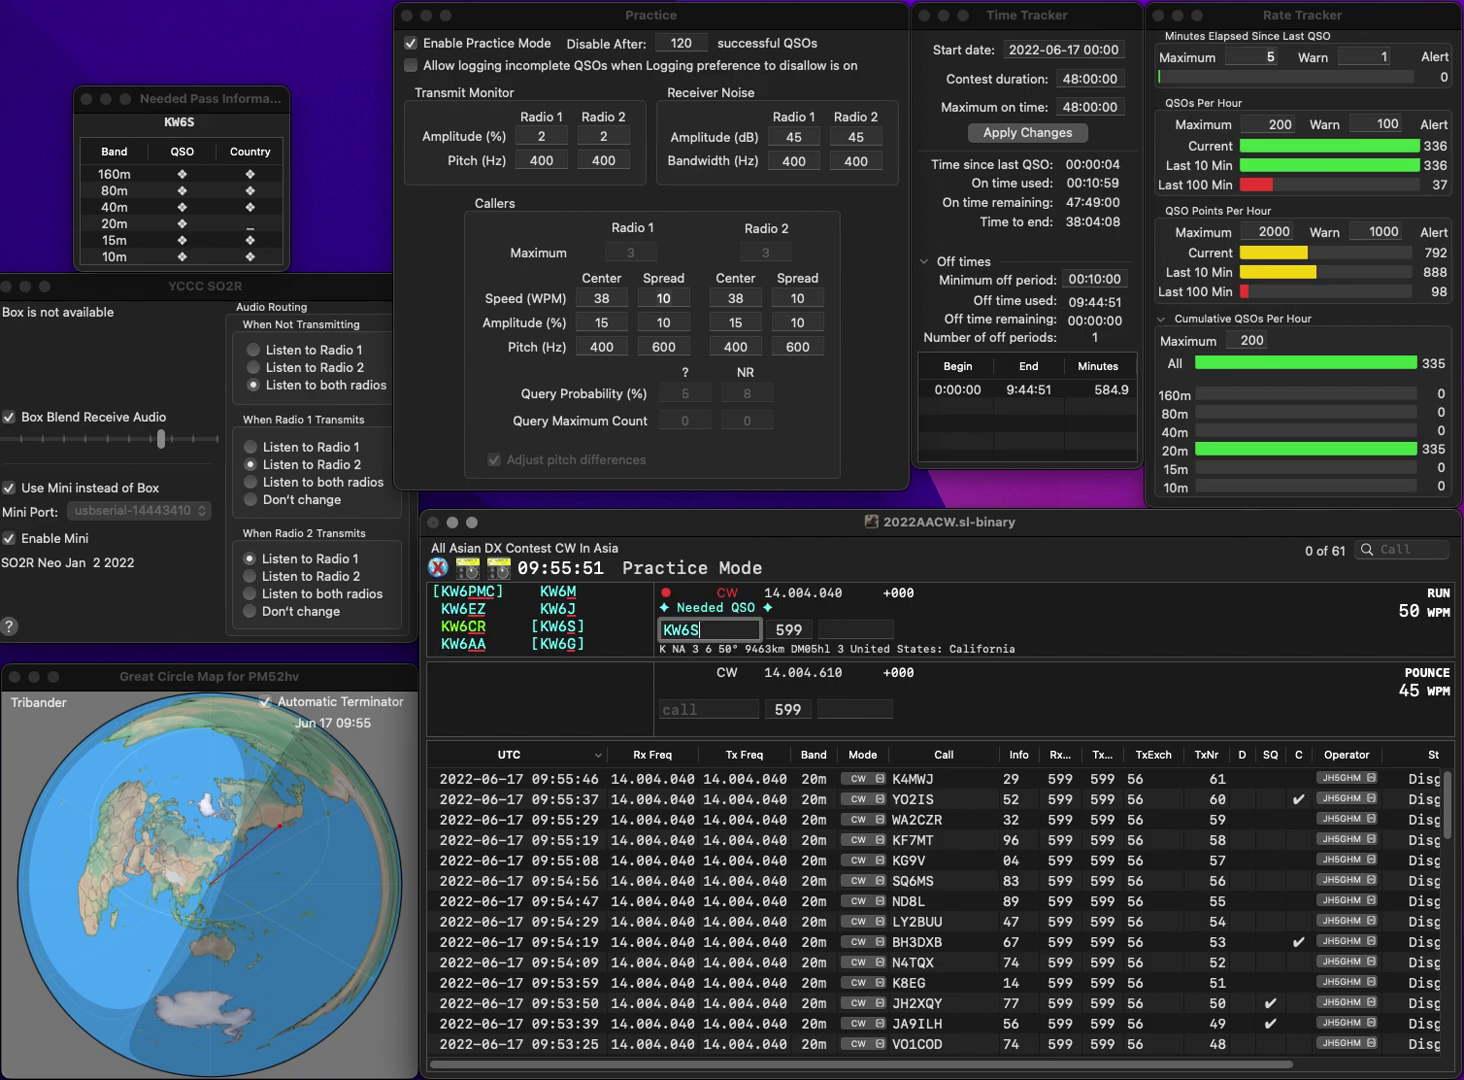
key(Tab)
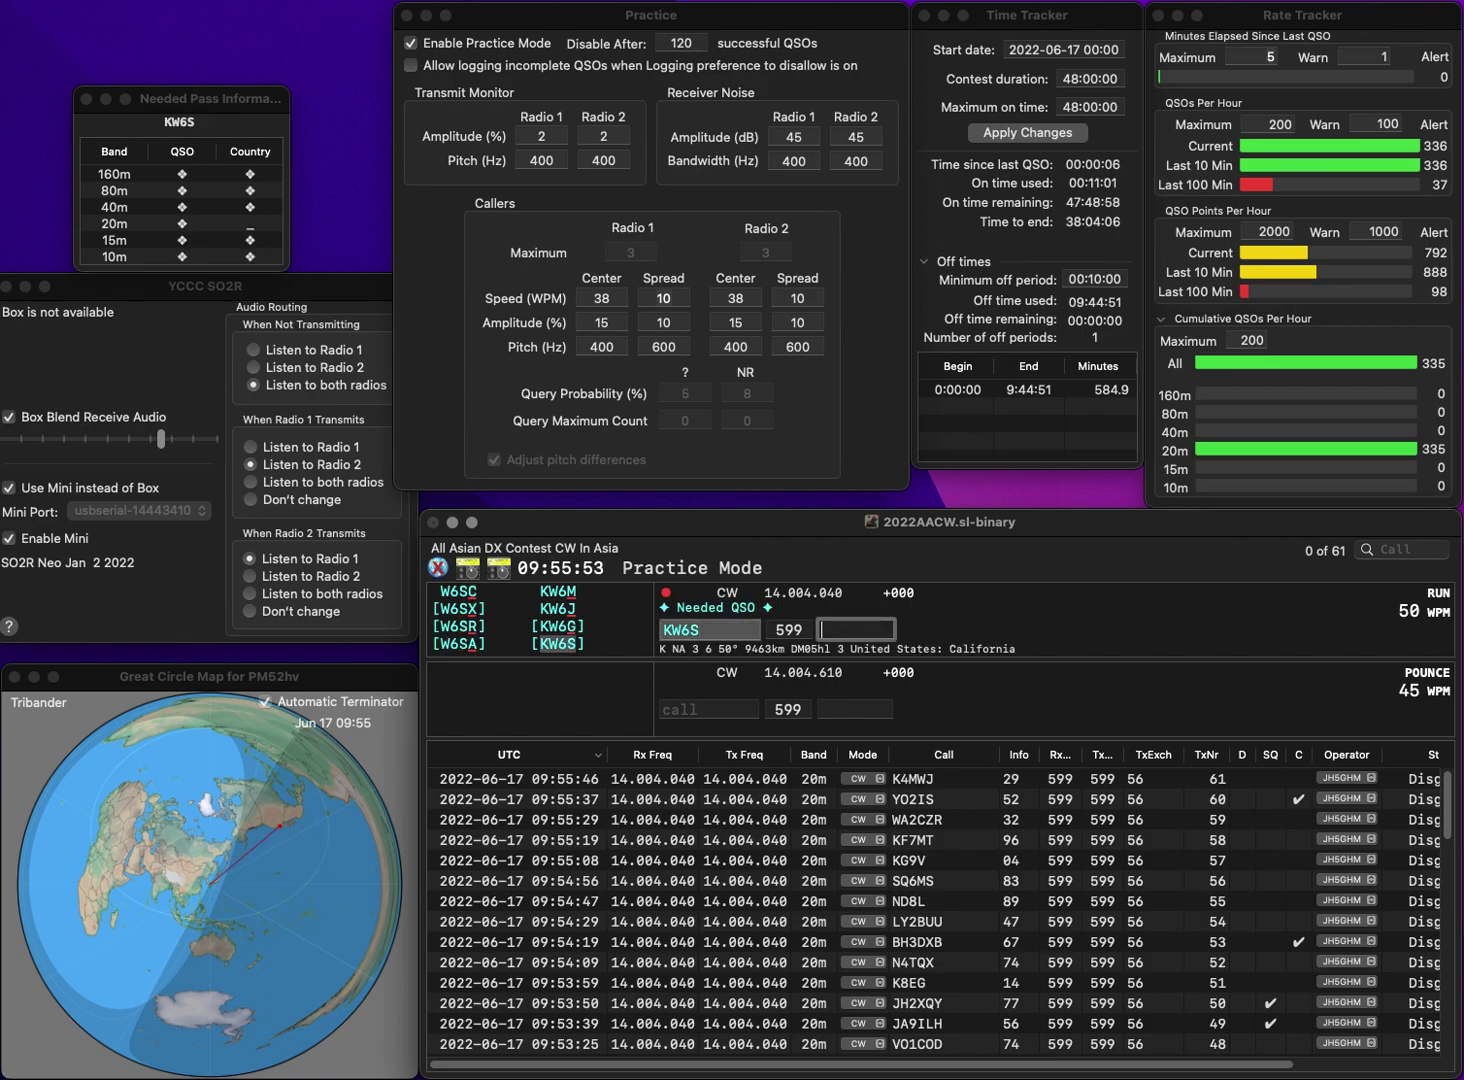
text(53)
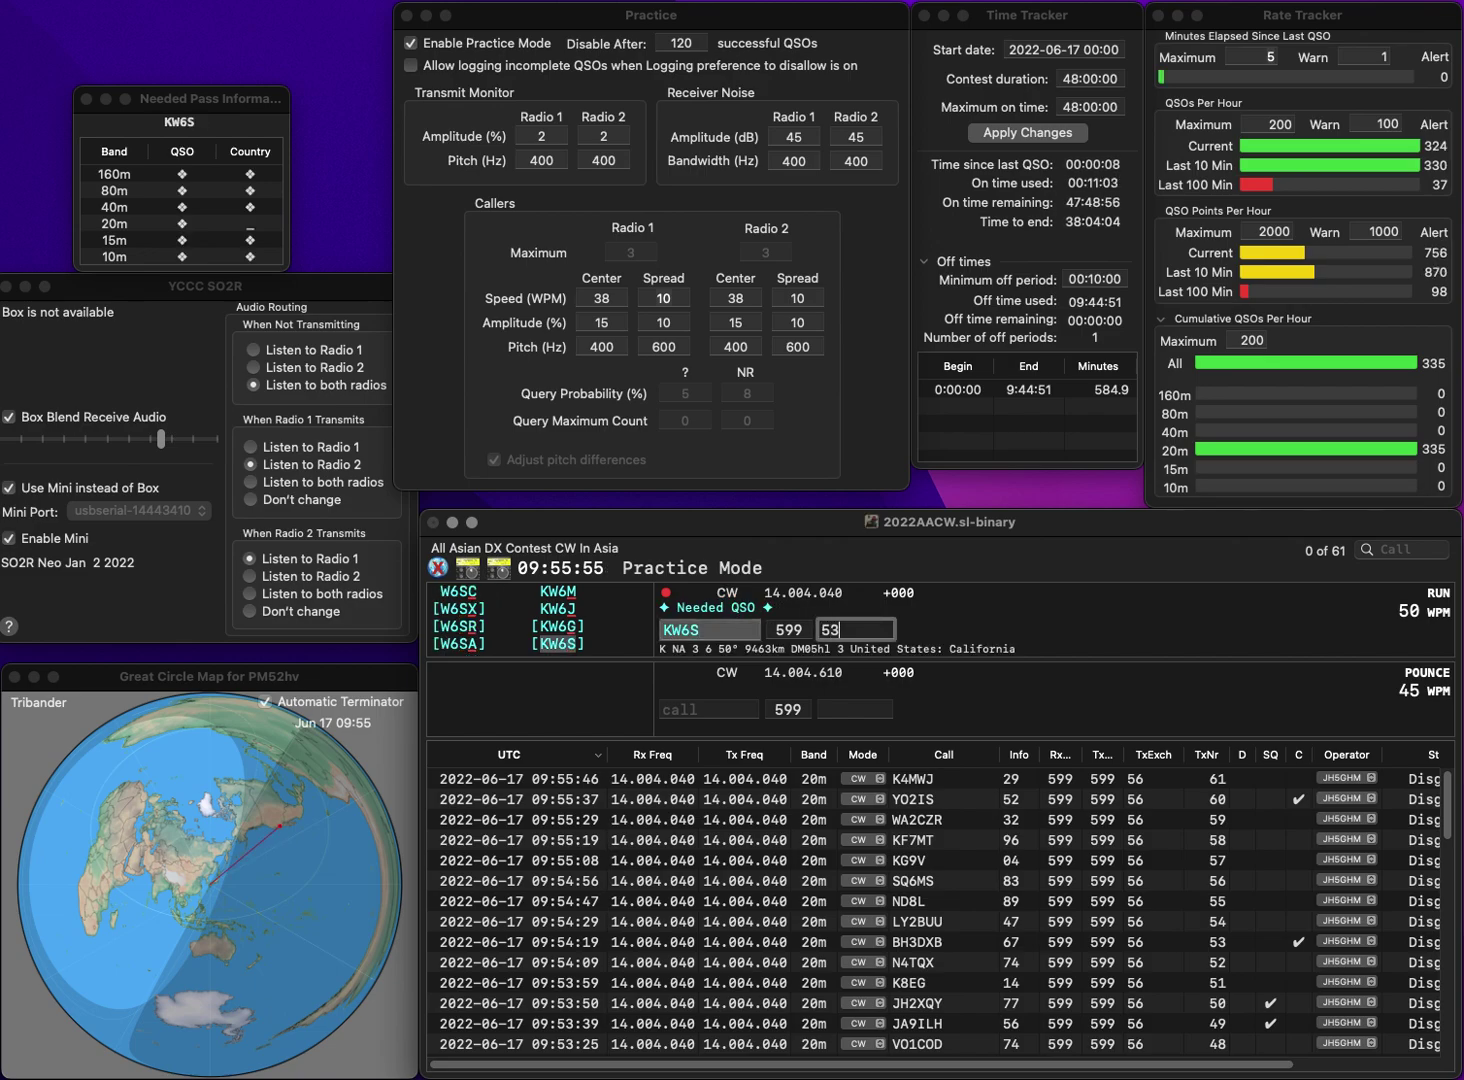
key(Return)
text(VK)
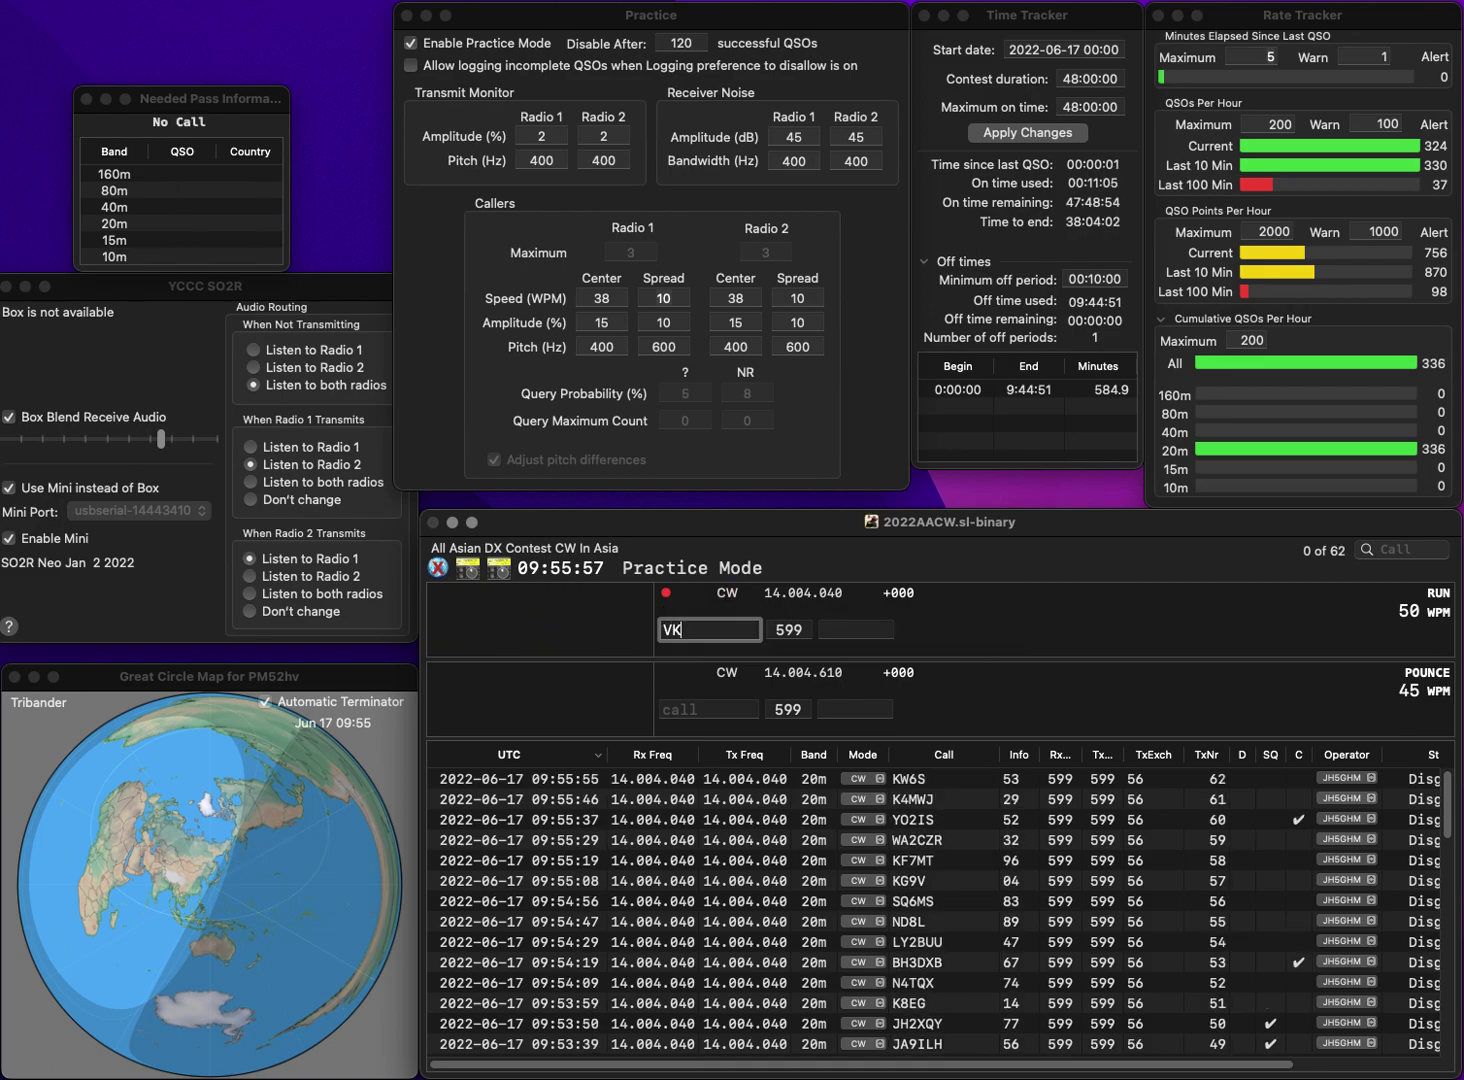
text(2WWV)
key(space)
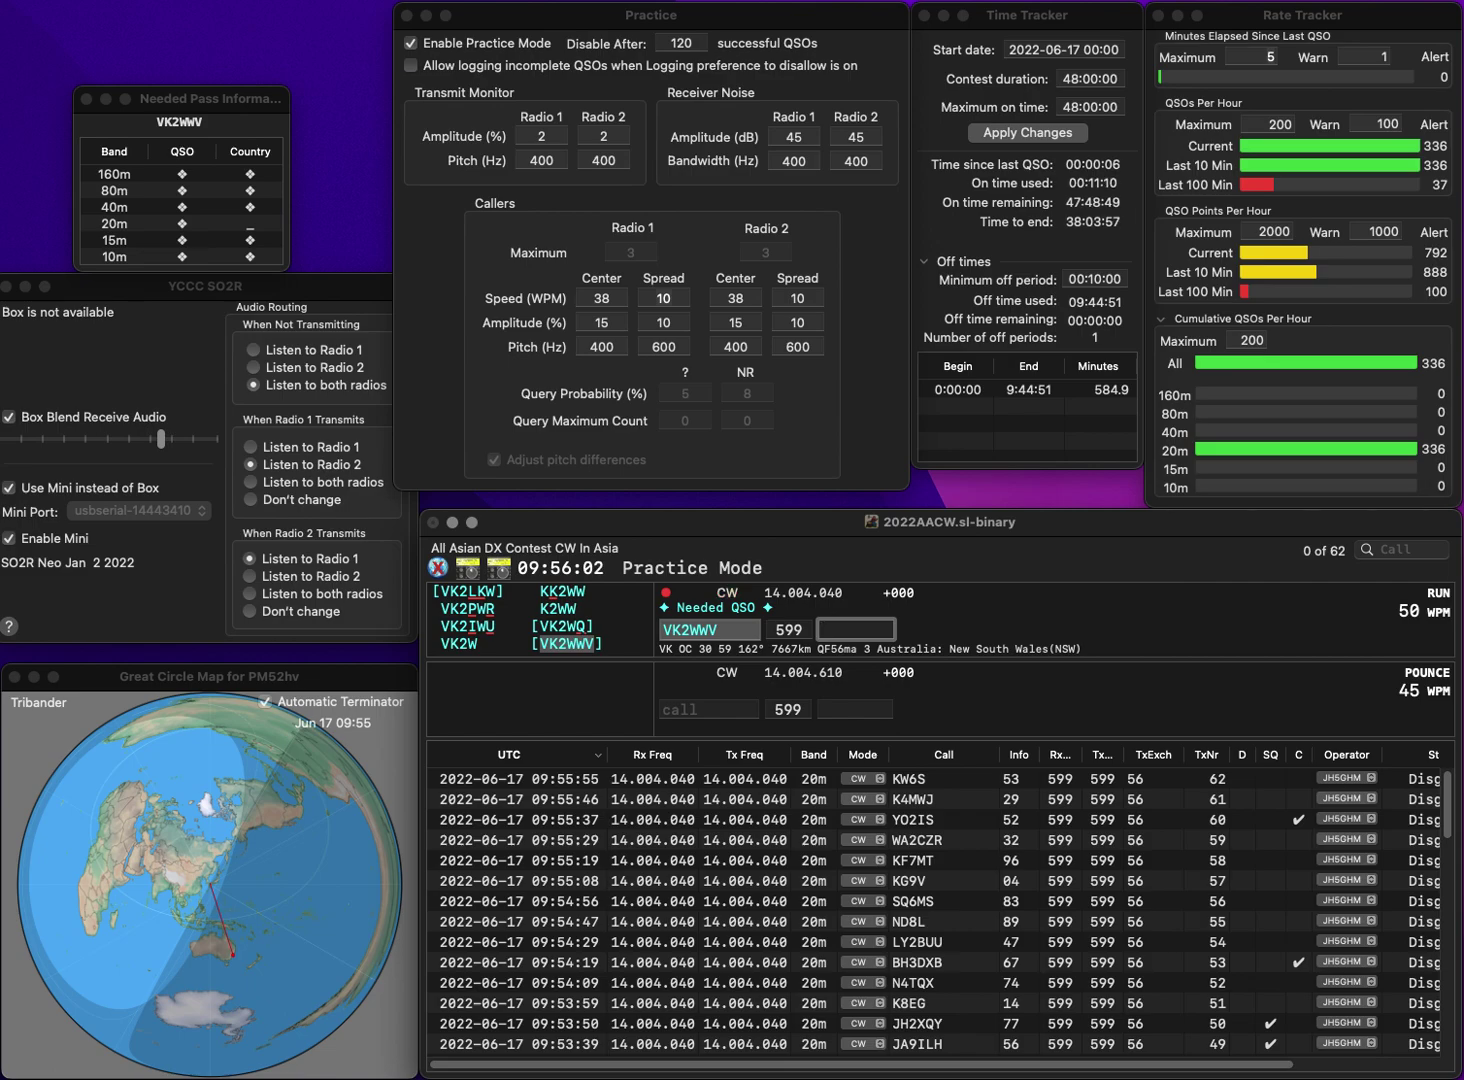
text(02)
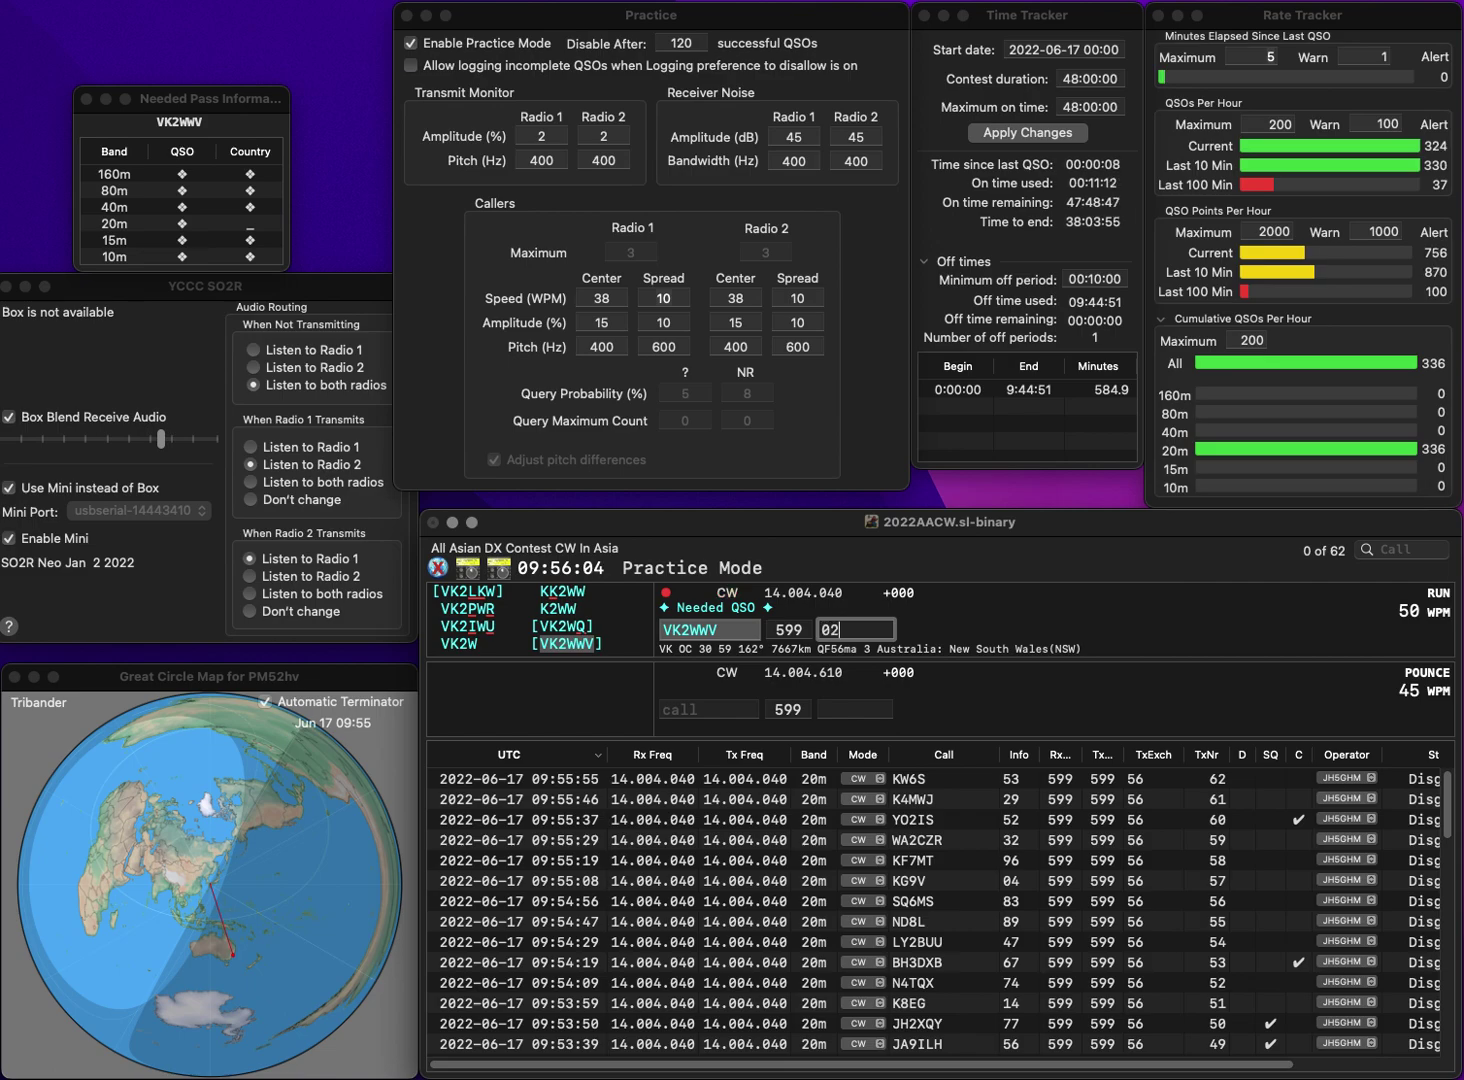
key(Return)
- Enter the partial call DM, complete it to DM2PR, and log the contact with received exchange 37
text(DM)
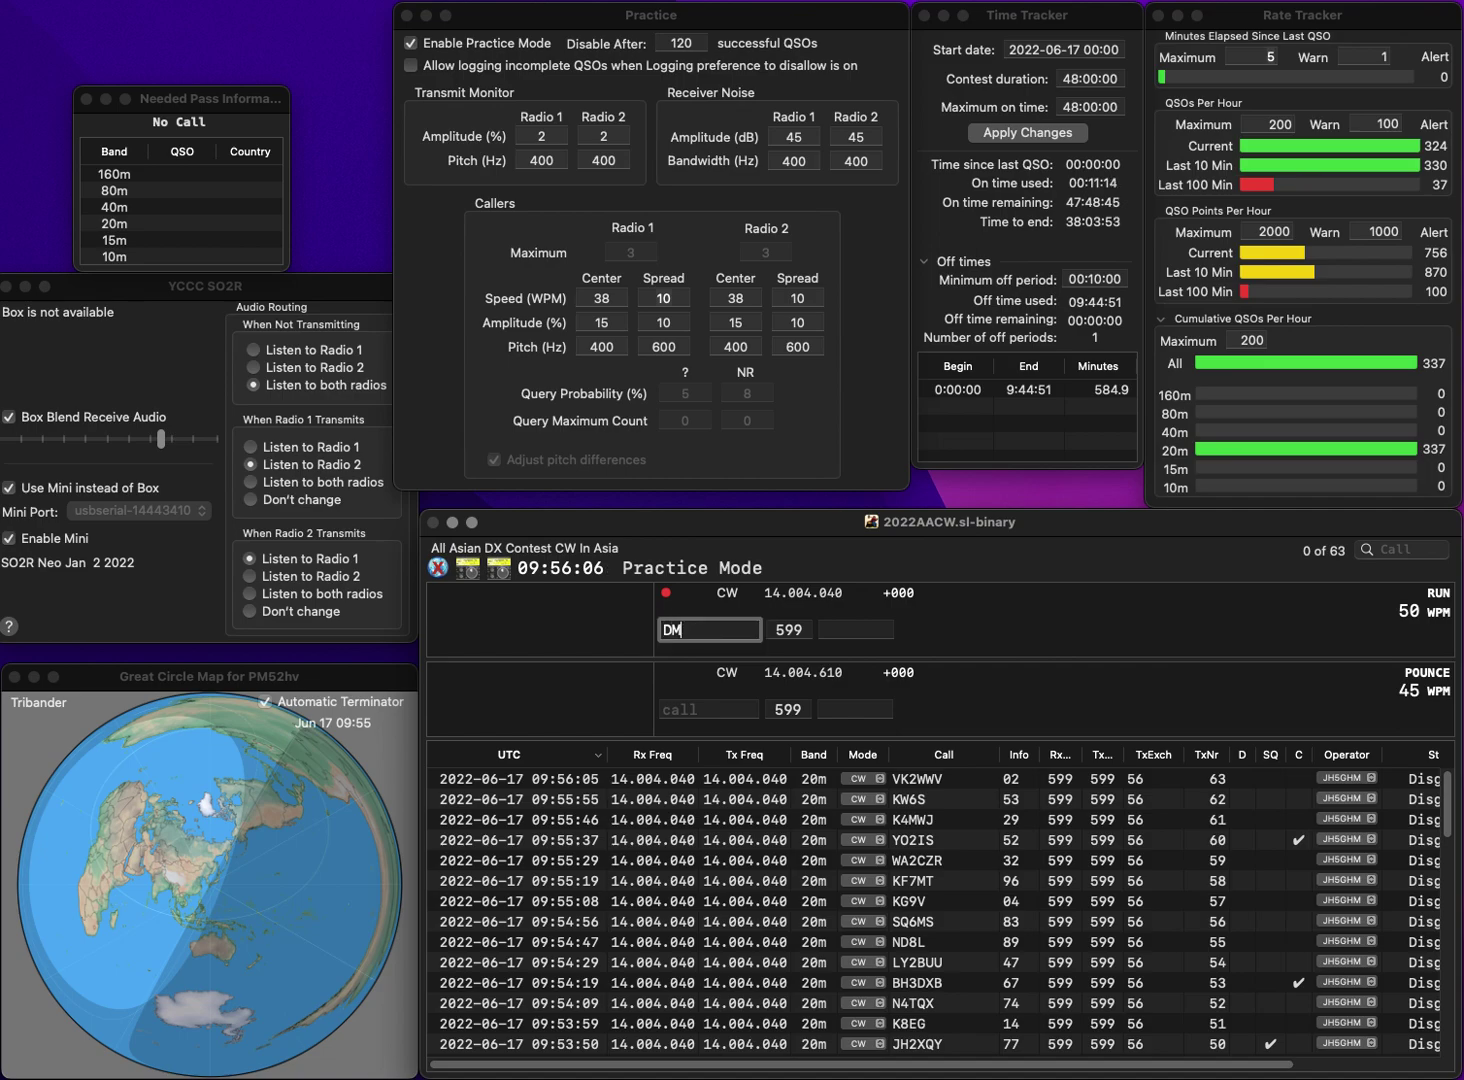
text(2PR)
key(space)
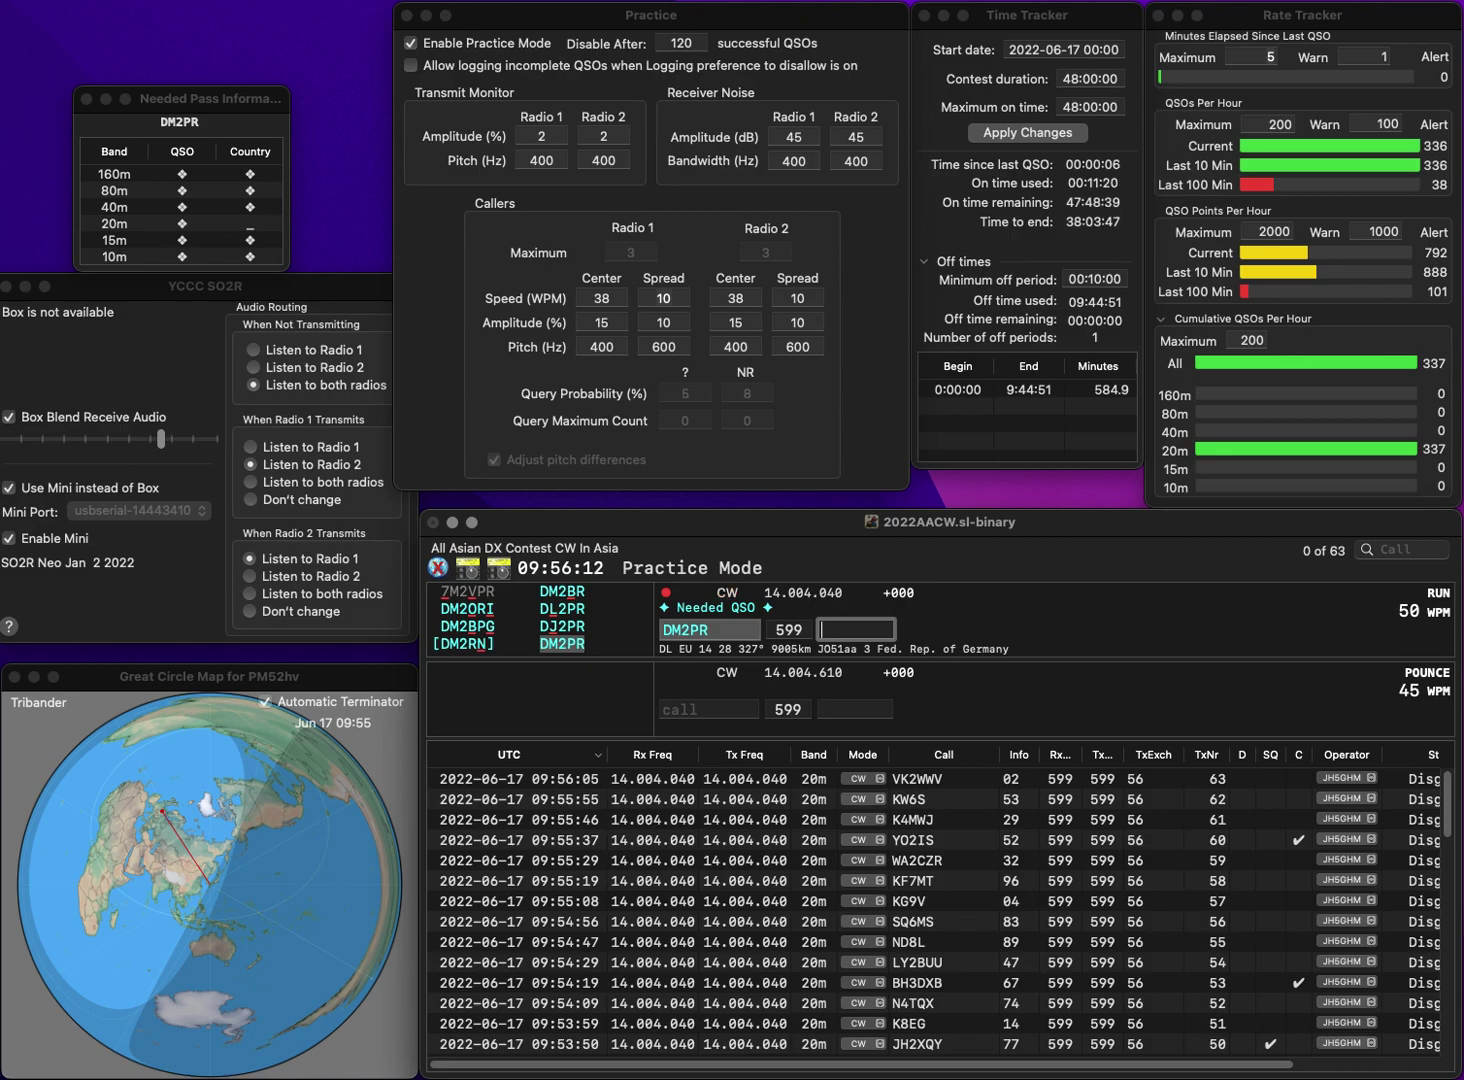
text(37)
key(Return)
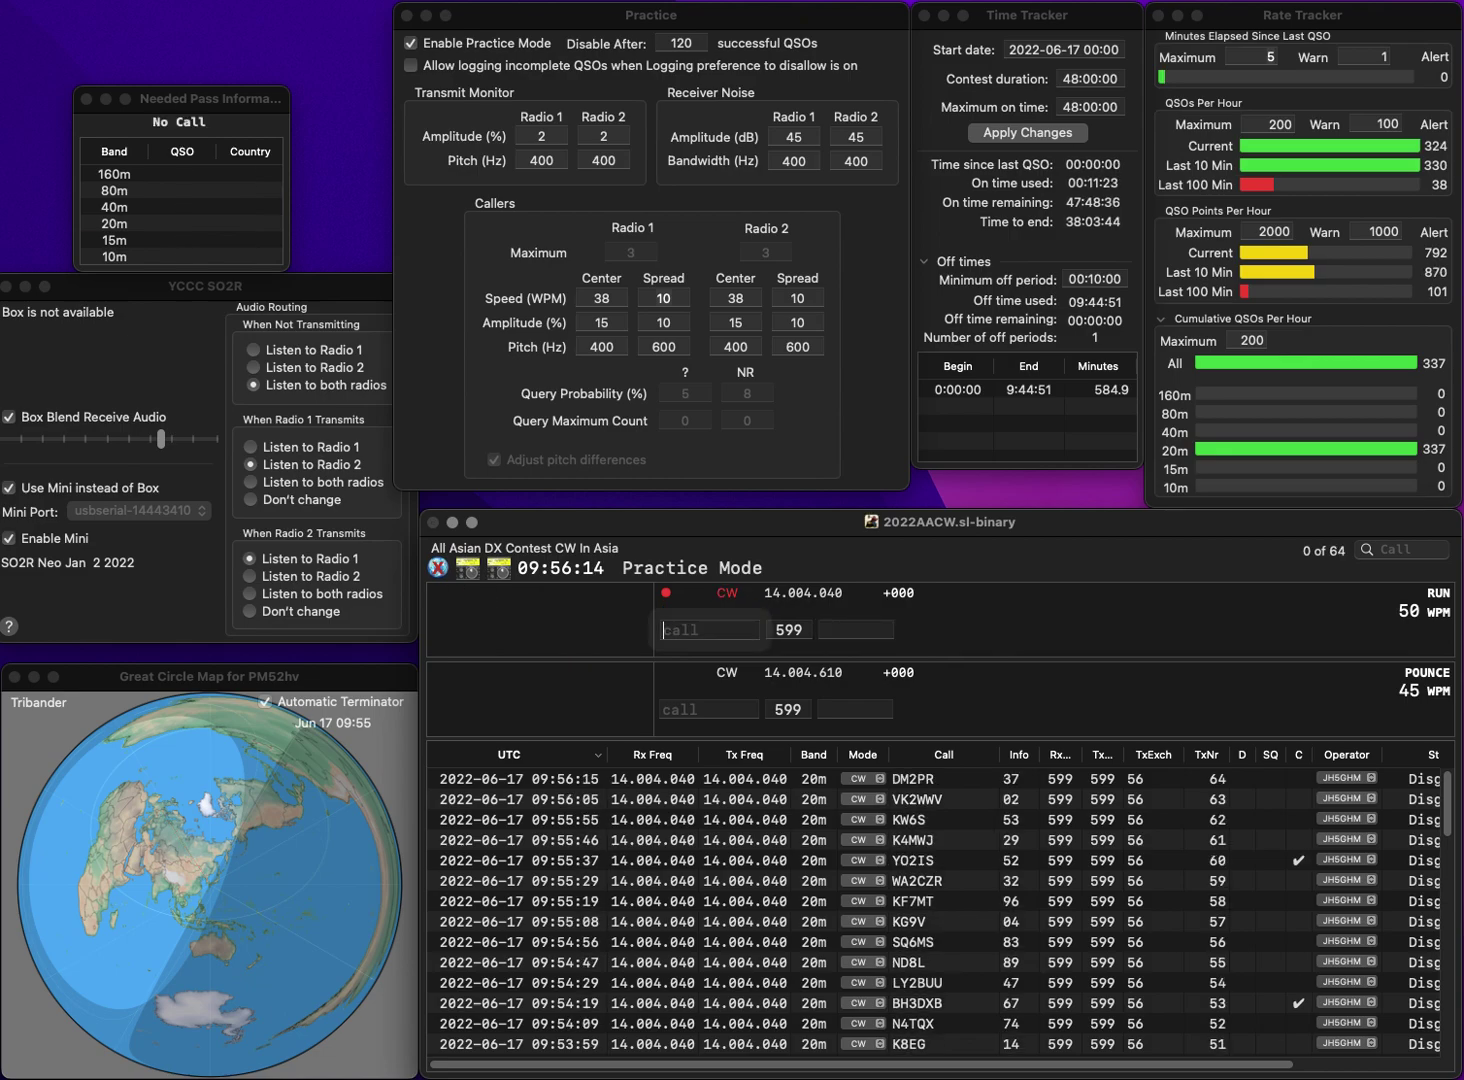
- Enter the partial call VE5, complete it to VE5KS, and log the contact with received exchange 38
text(VE5)
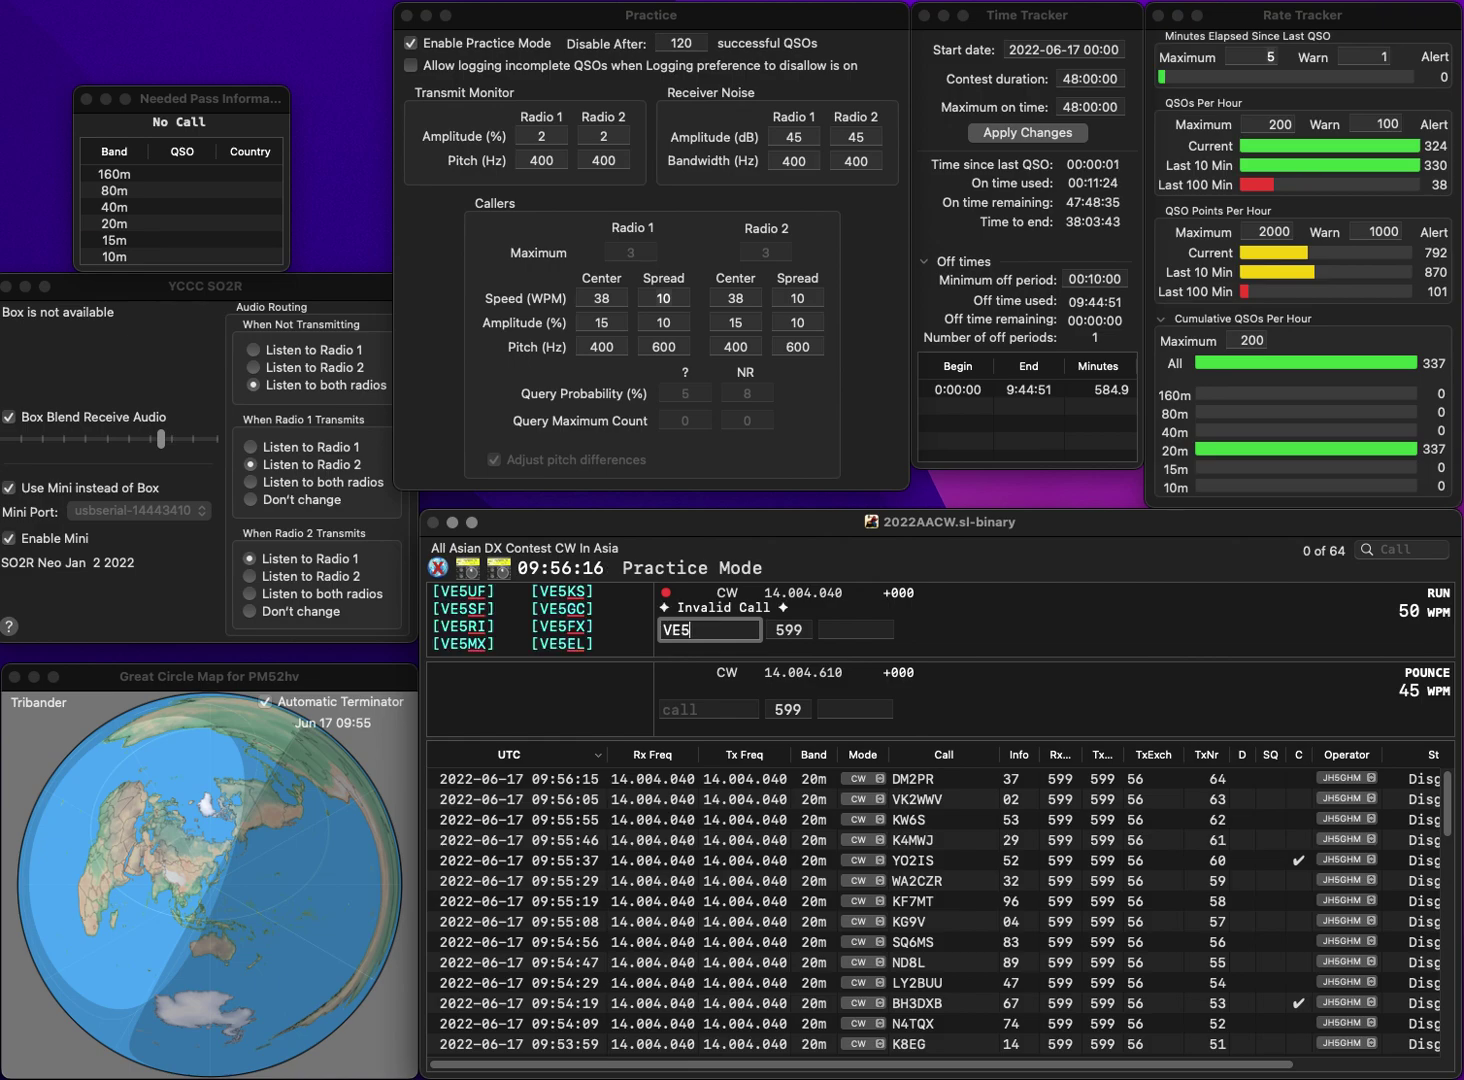
text(KS)
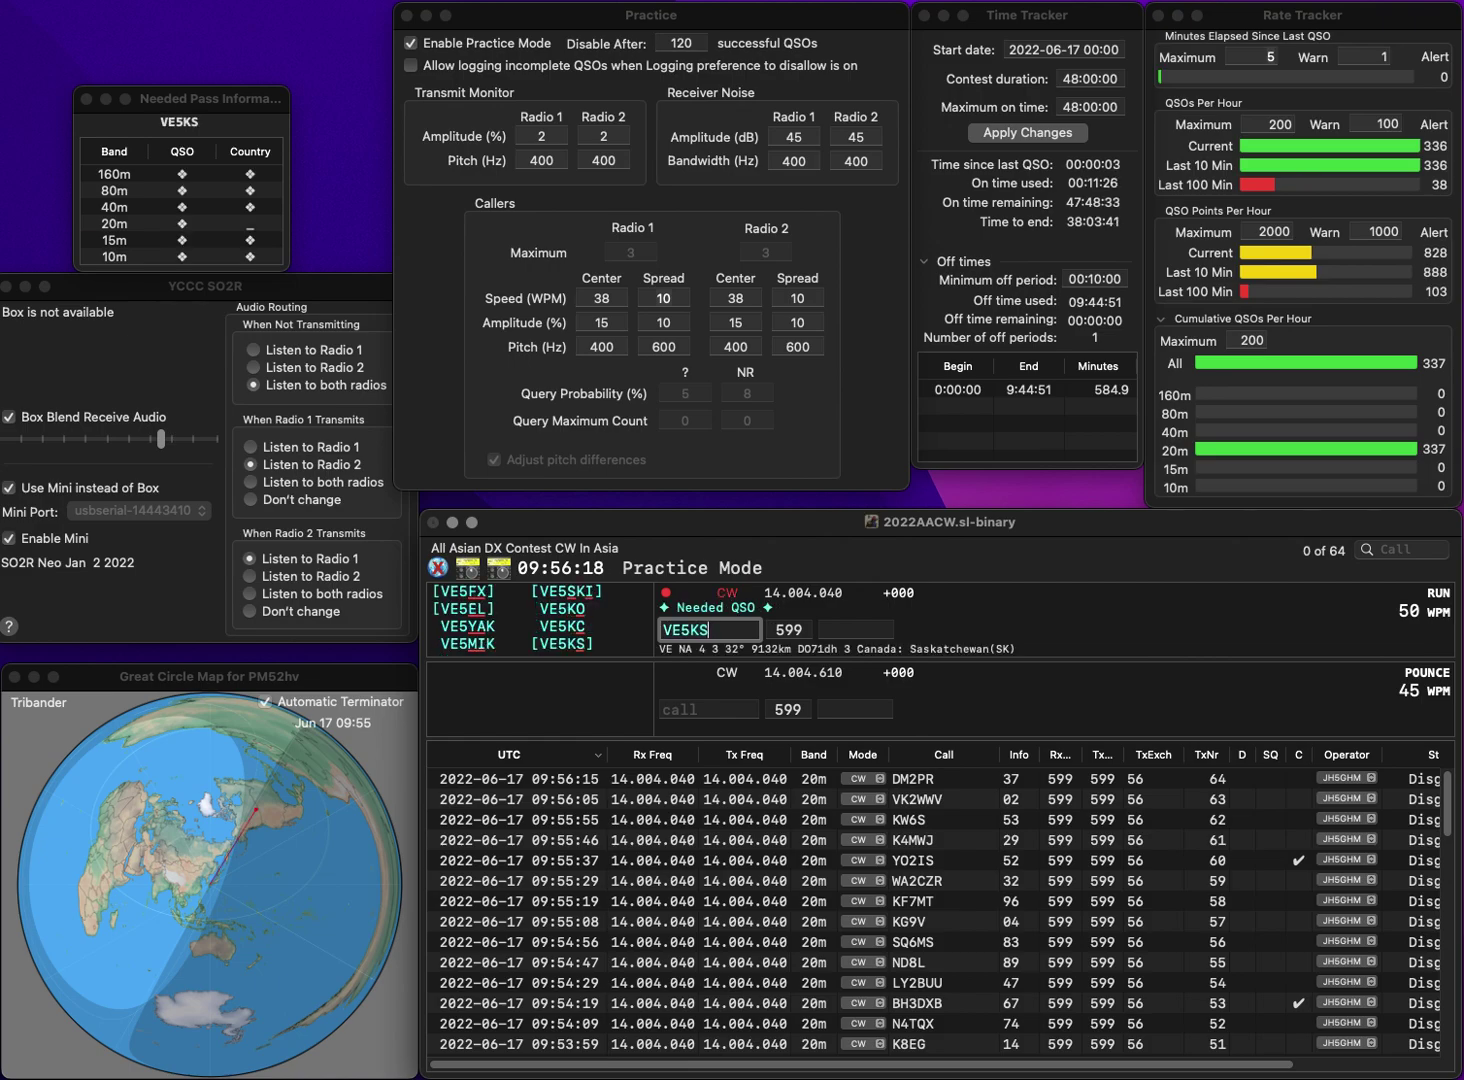
key(Return)
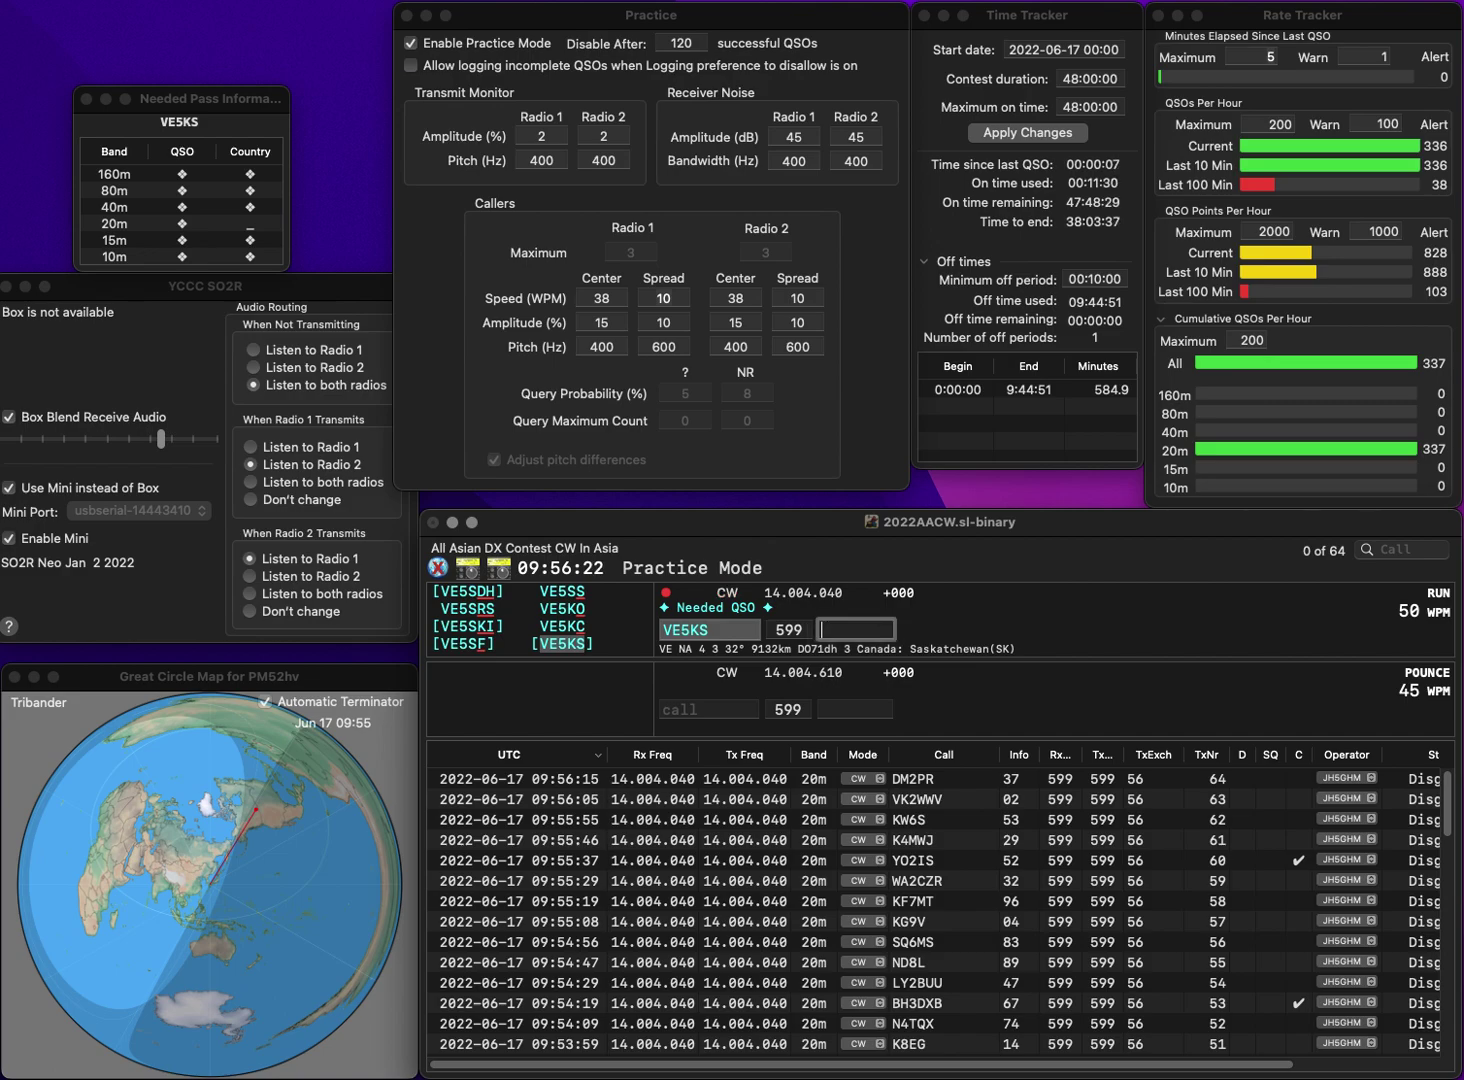
text(38)
key(Return)
- Enter the caller G3MUO, correcting its digit from 4 to 3, and log the contact with received exchange 47
text(G)
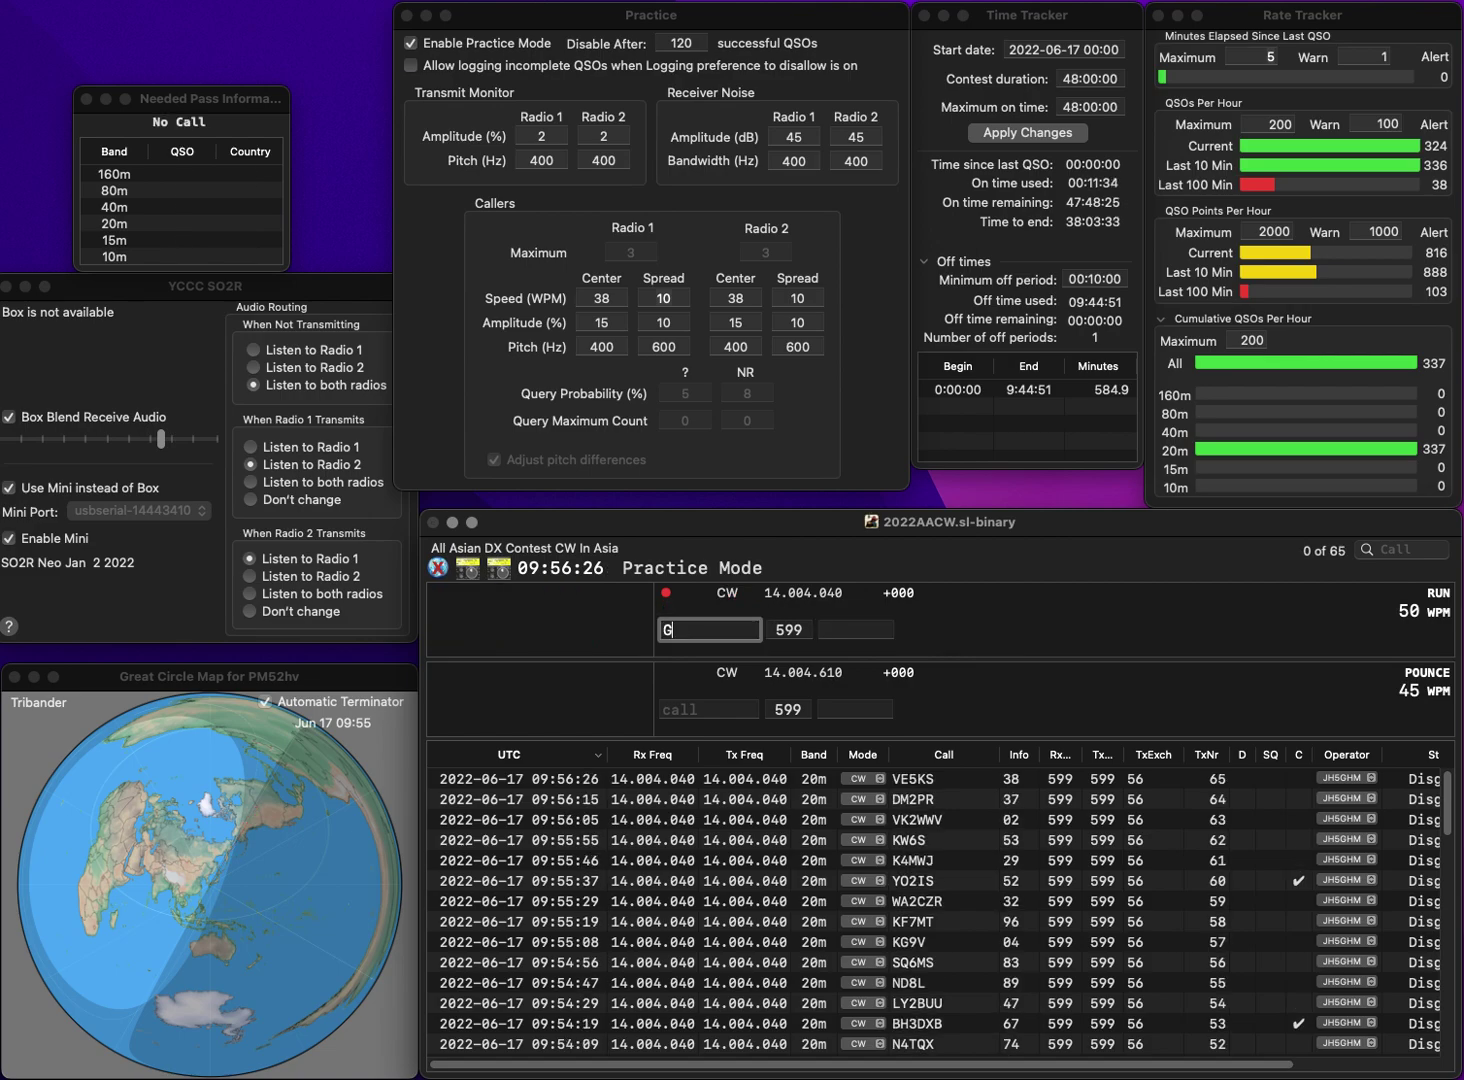
text(4)
key(BackSpace)
text(3)
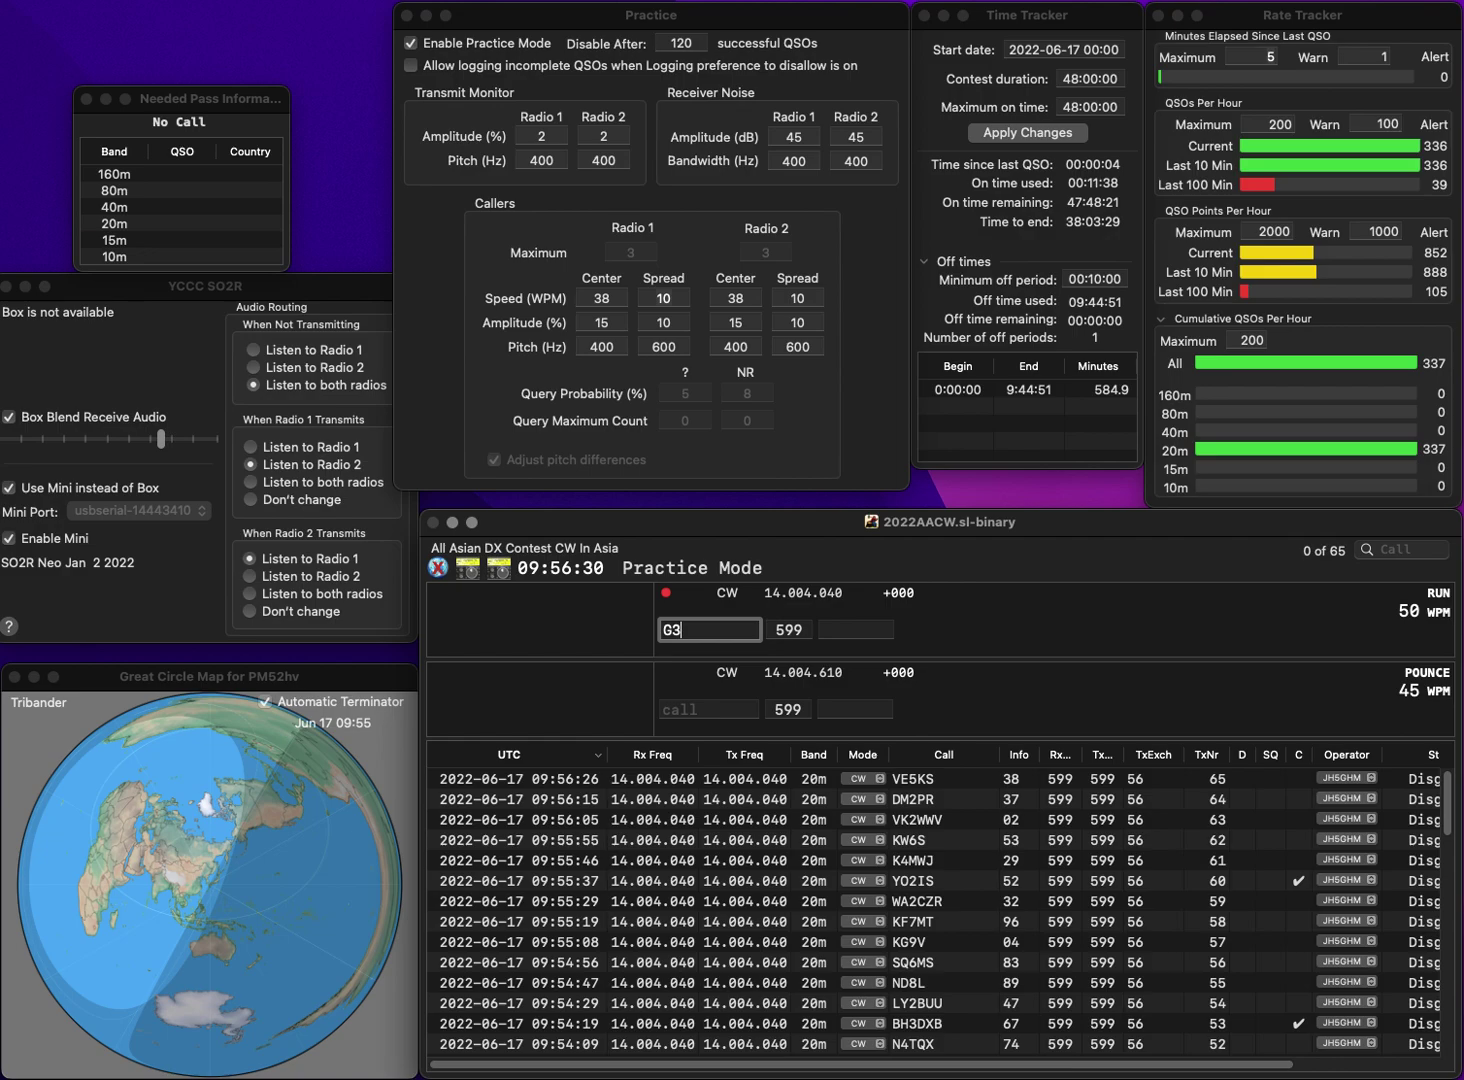
text(MUO)
key(space)
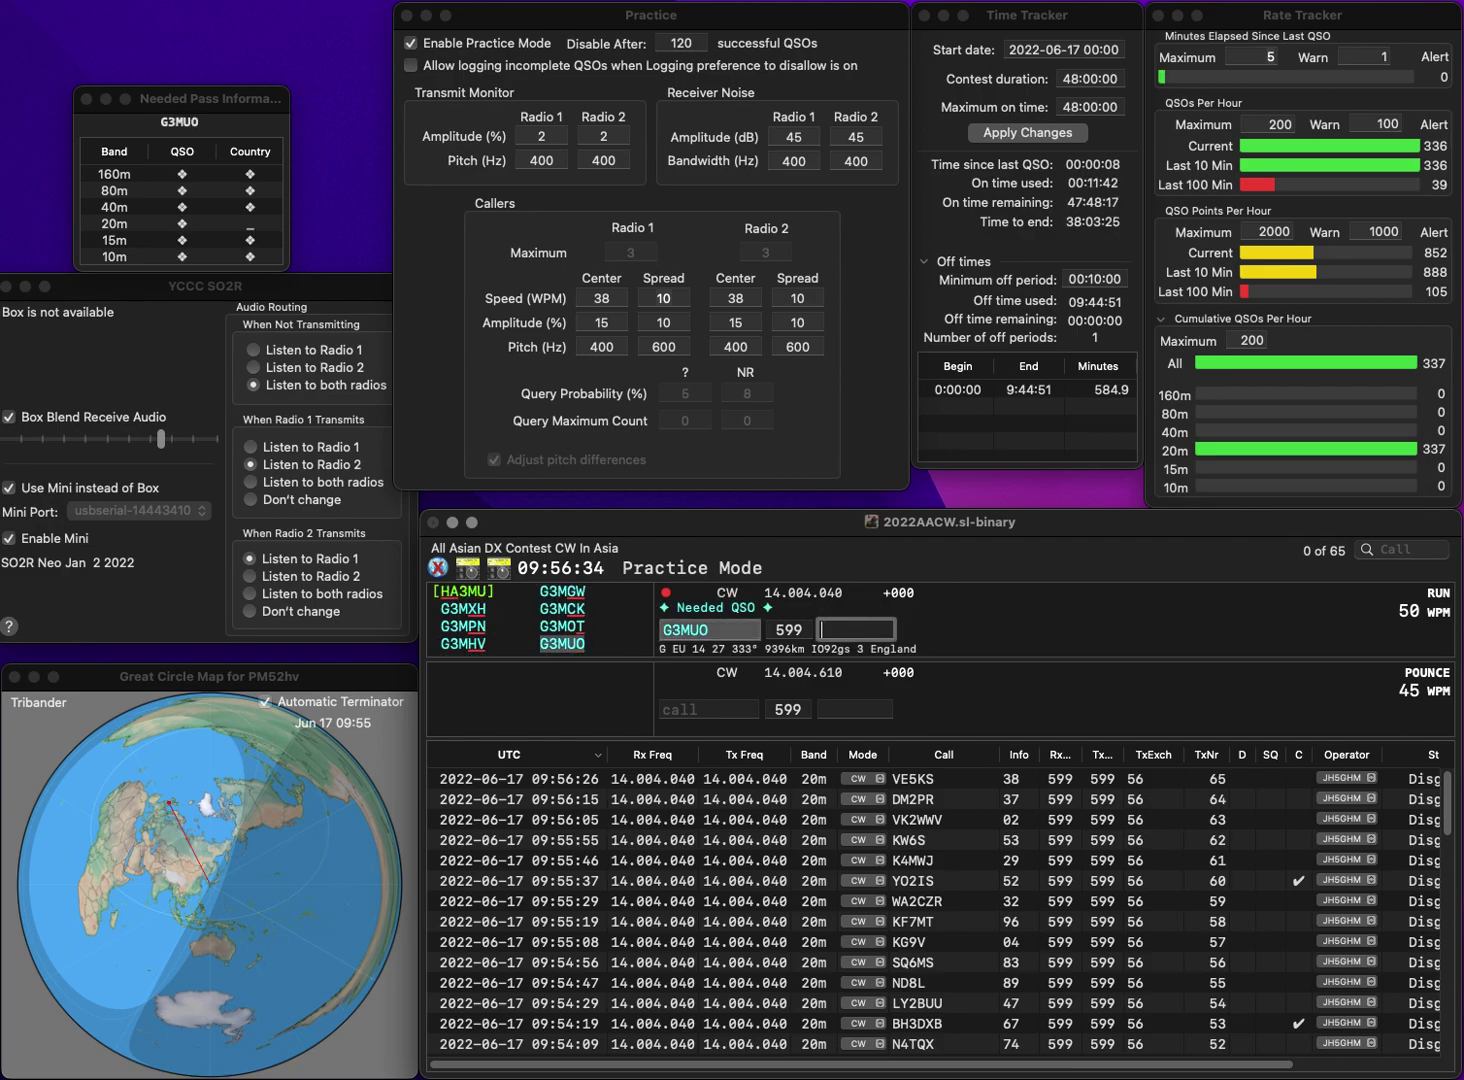
text(47)
key(Return)
text(YL2QV)
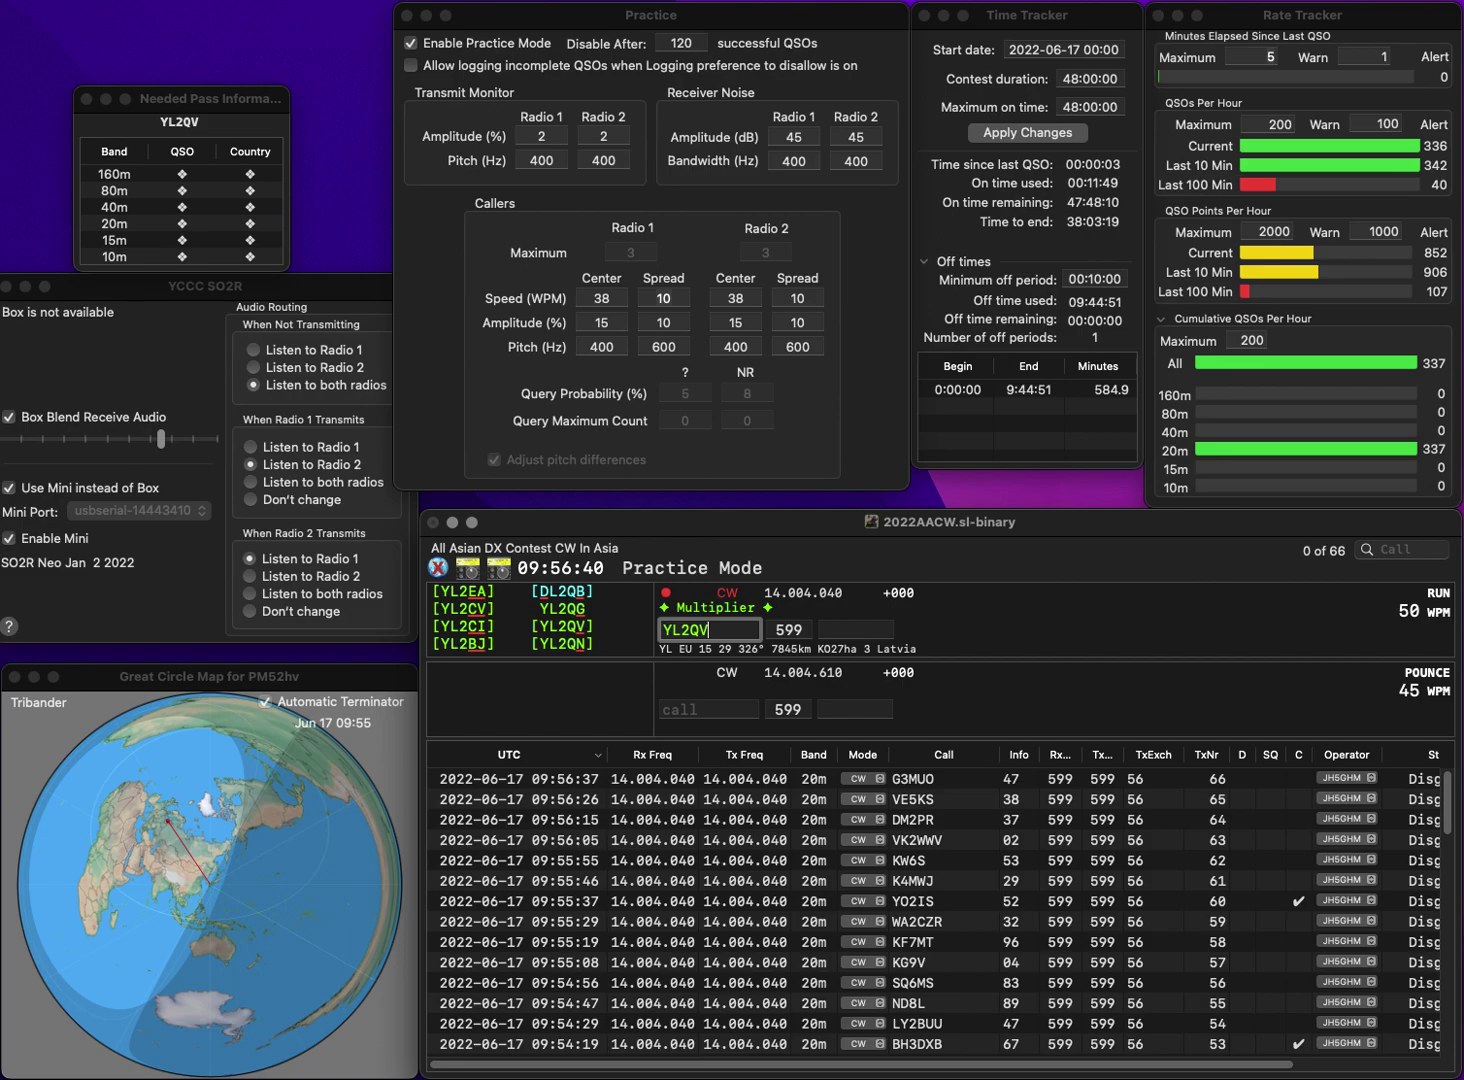
key(Return)
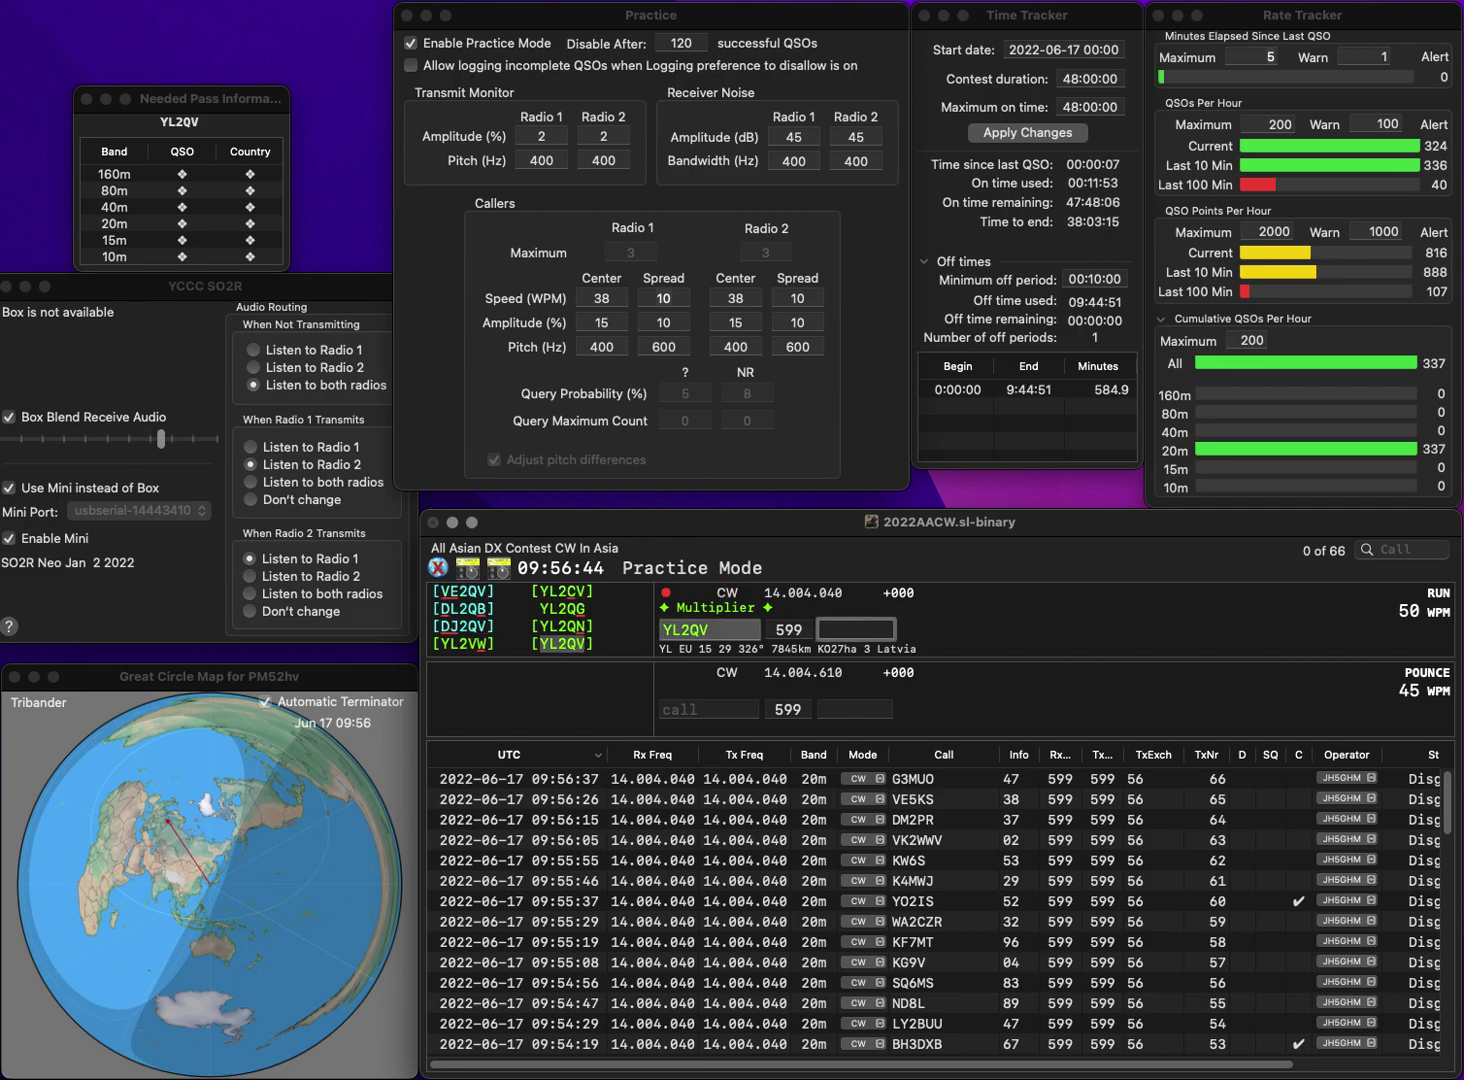
text(00)
key(Return)
text(V)
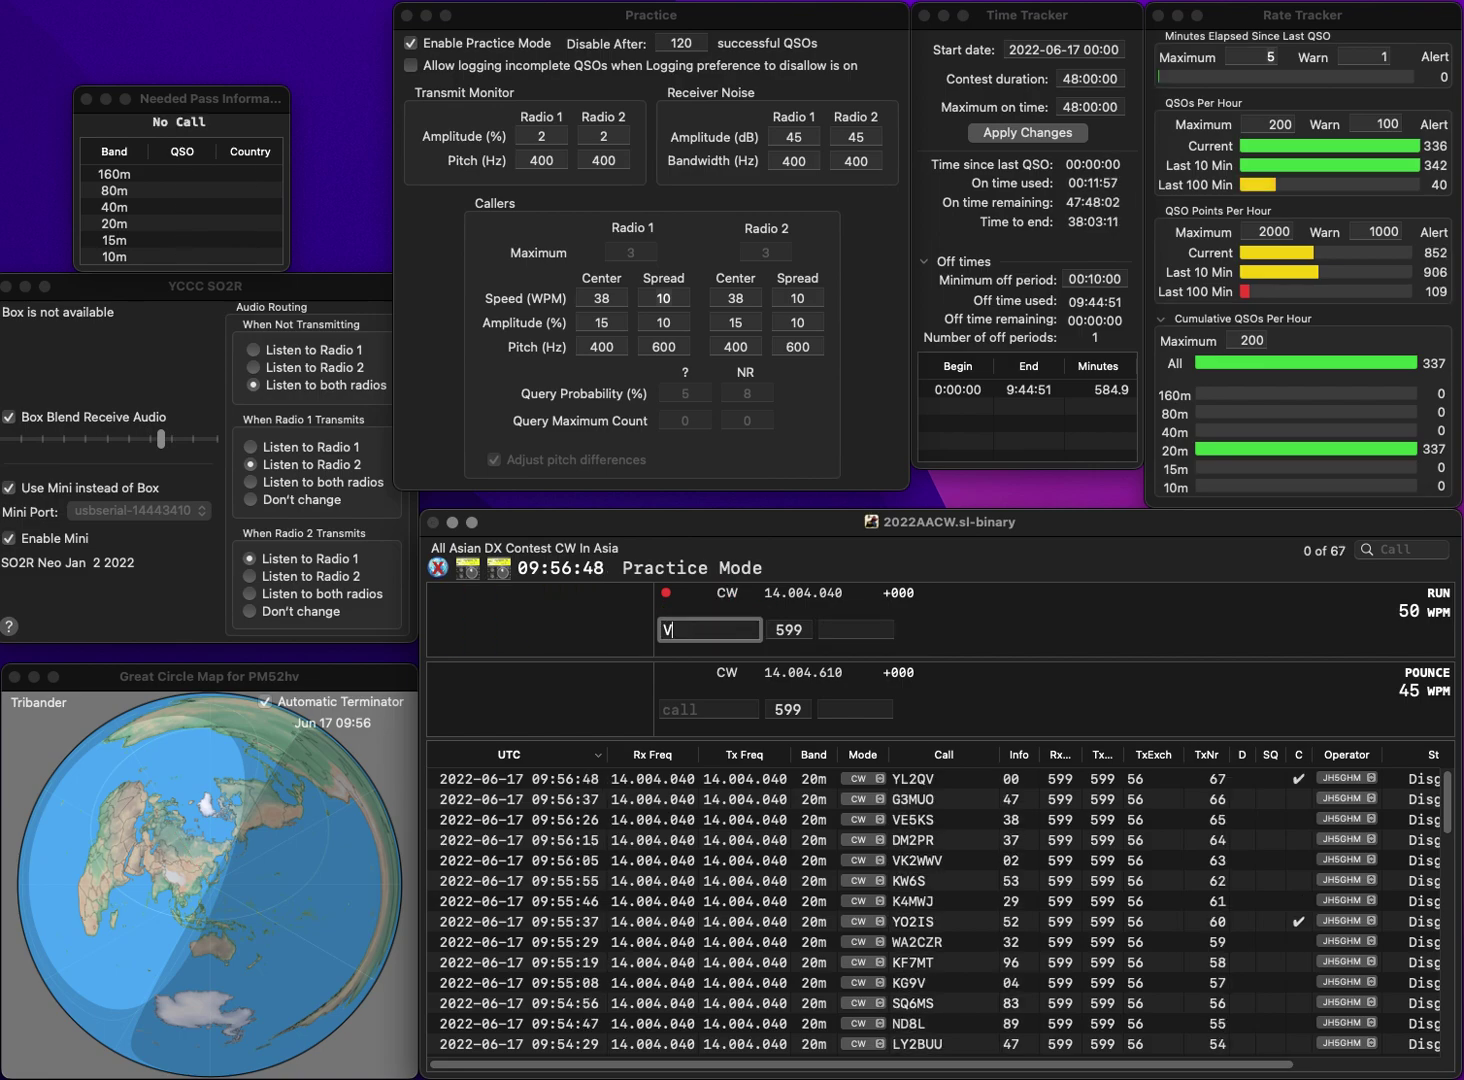
text(8TN)
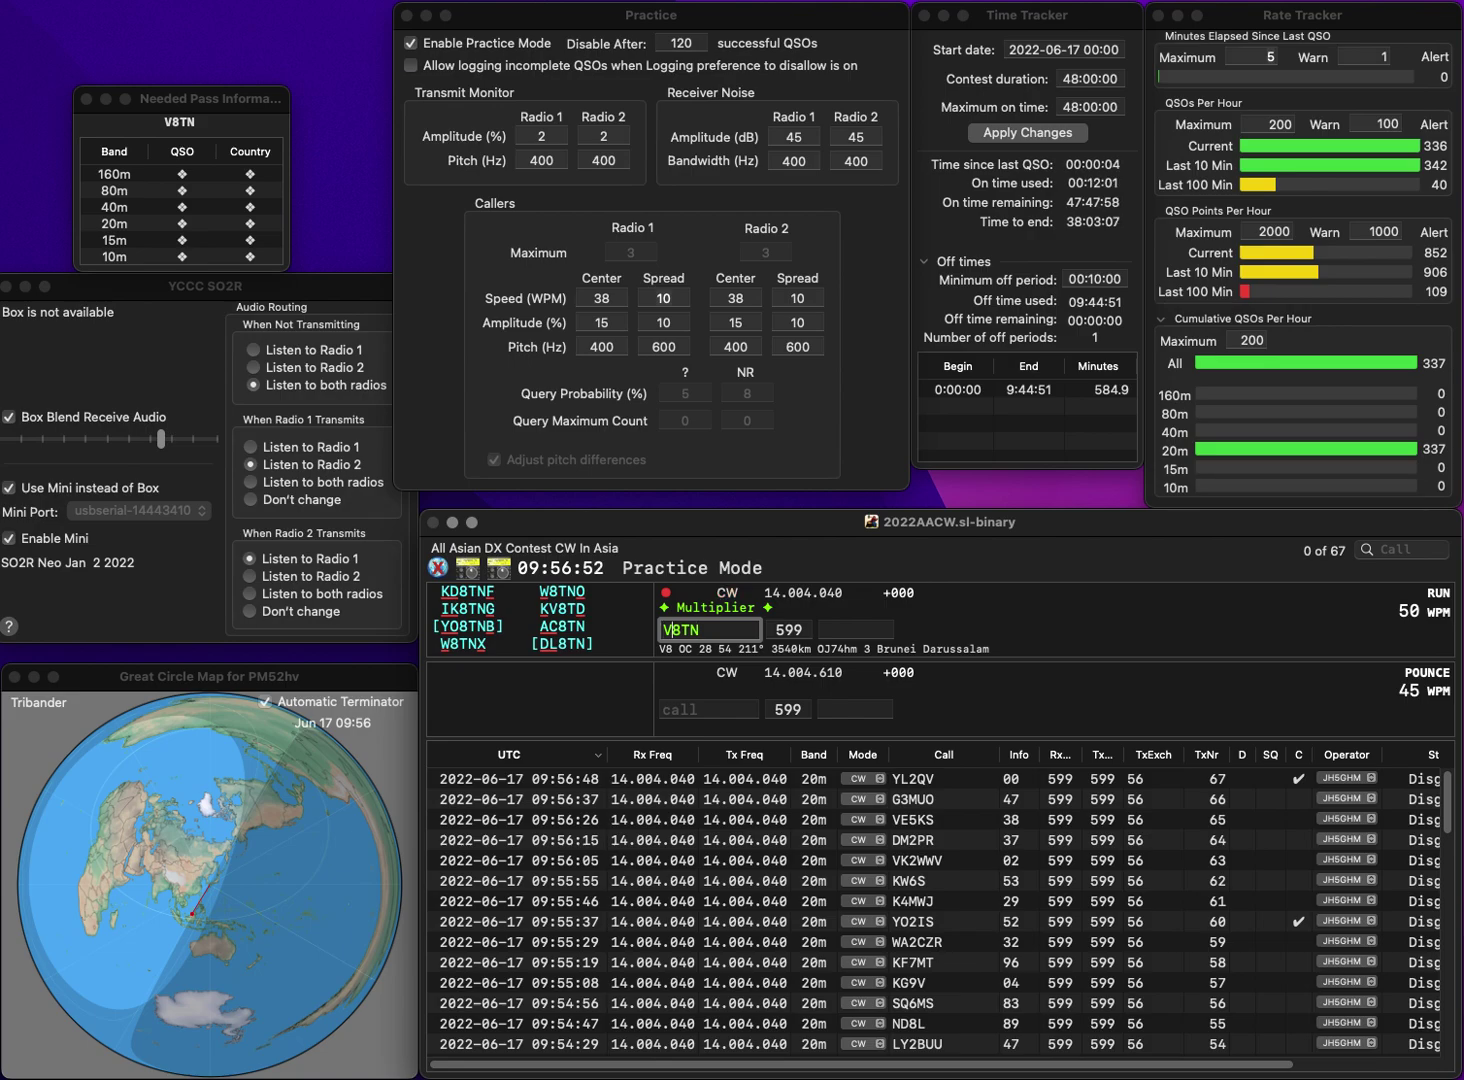
text(E)
key(Delete)
text(9)
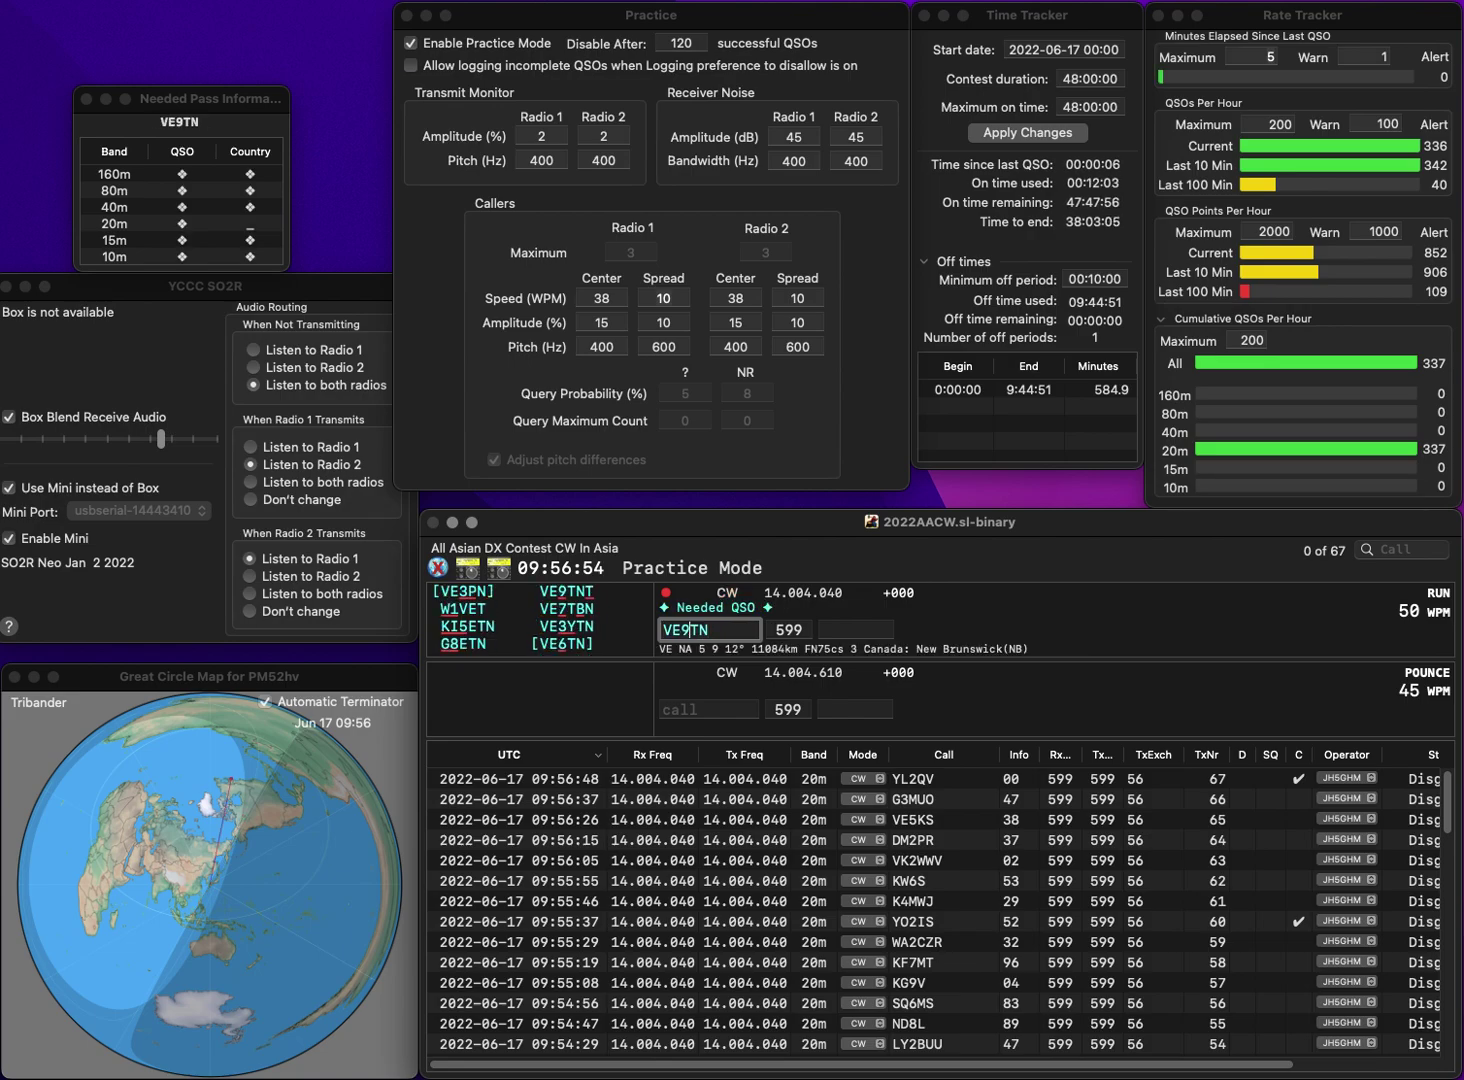
text(T)
key(space)
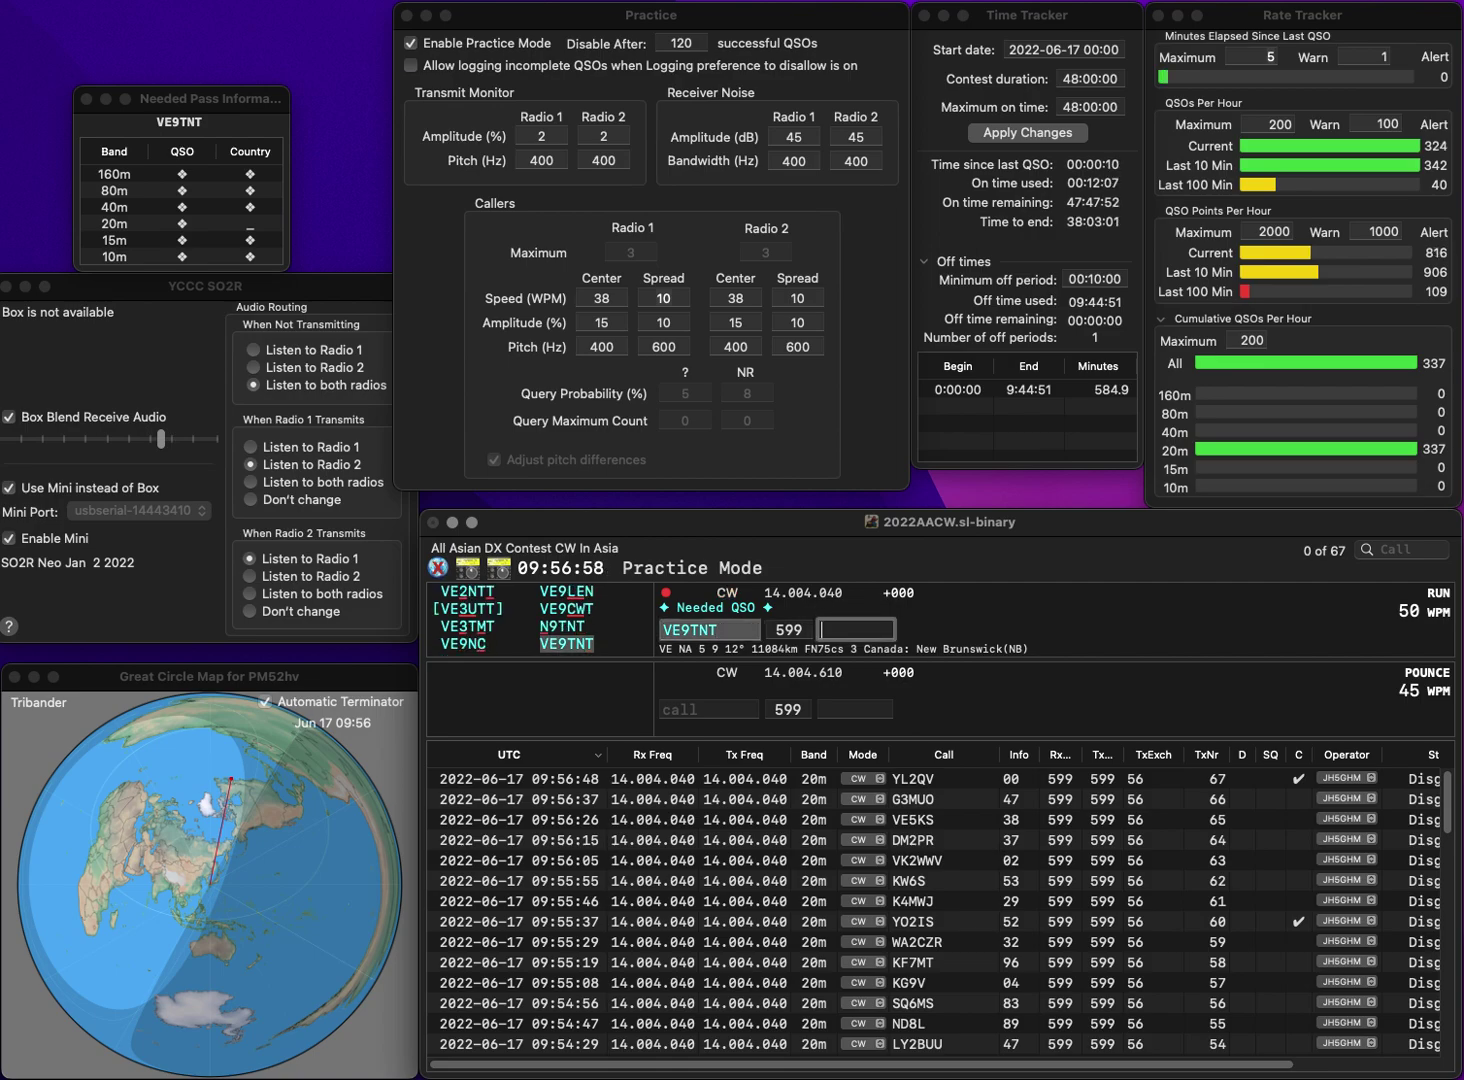
text(77)
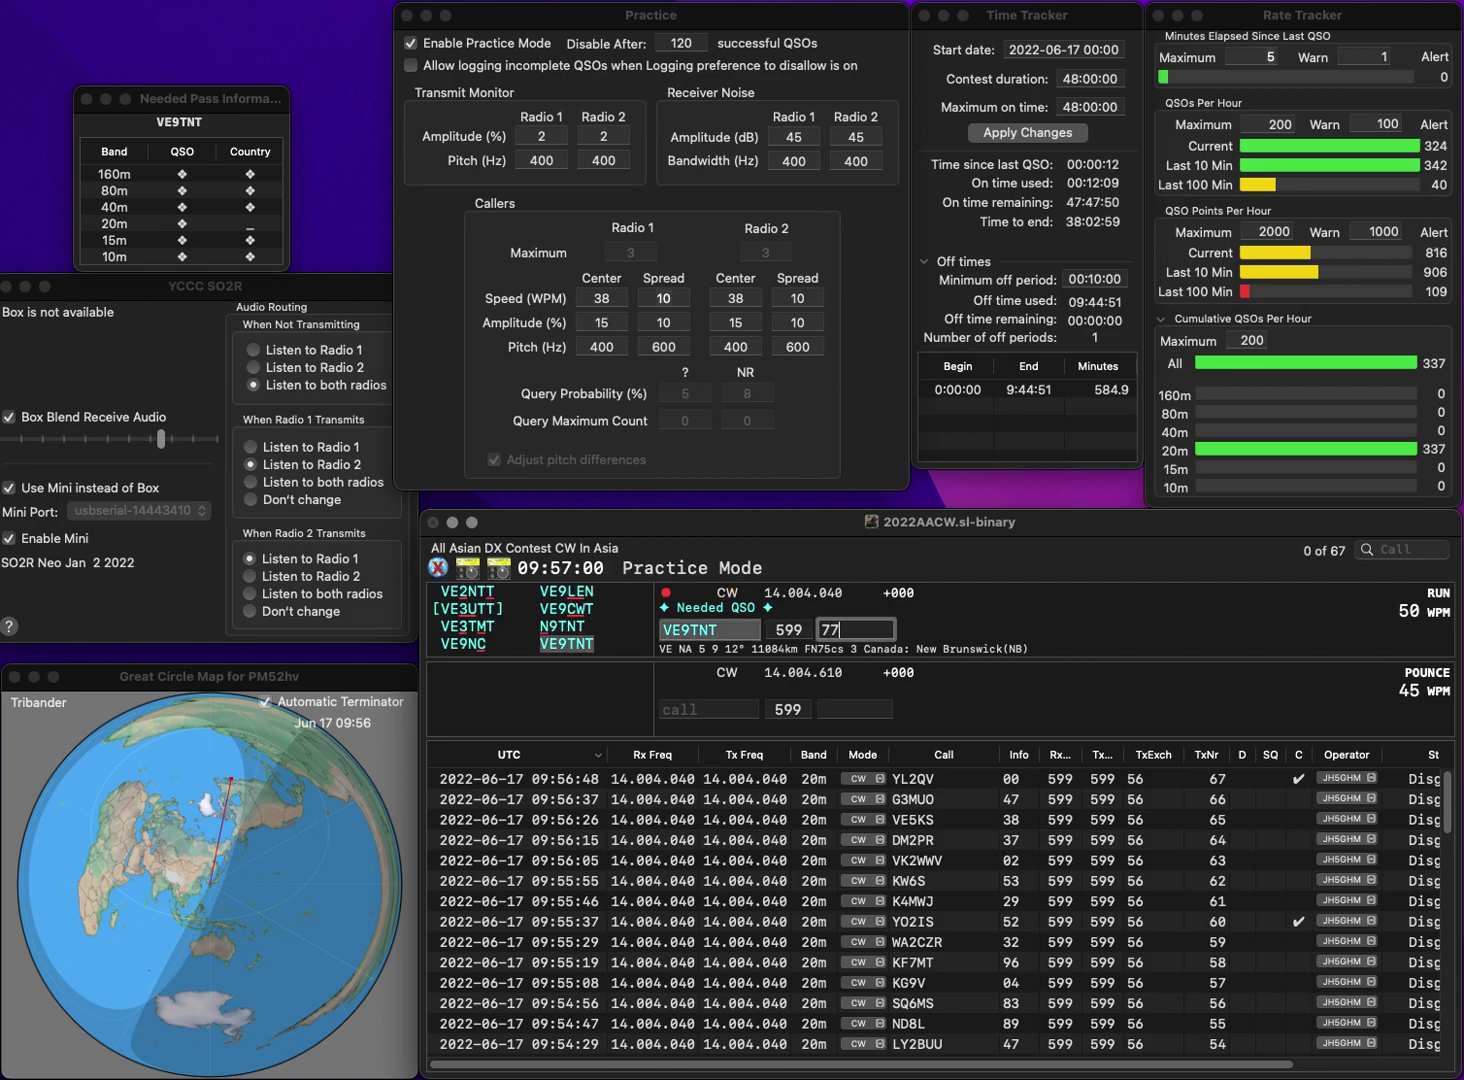
key(Return)
text(K9ATX)
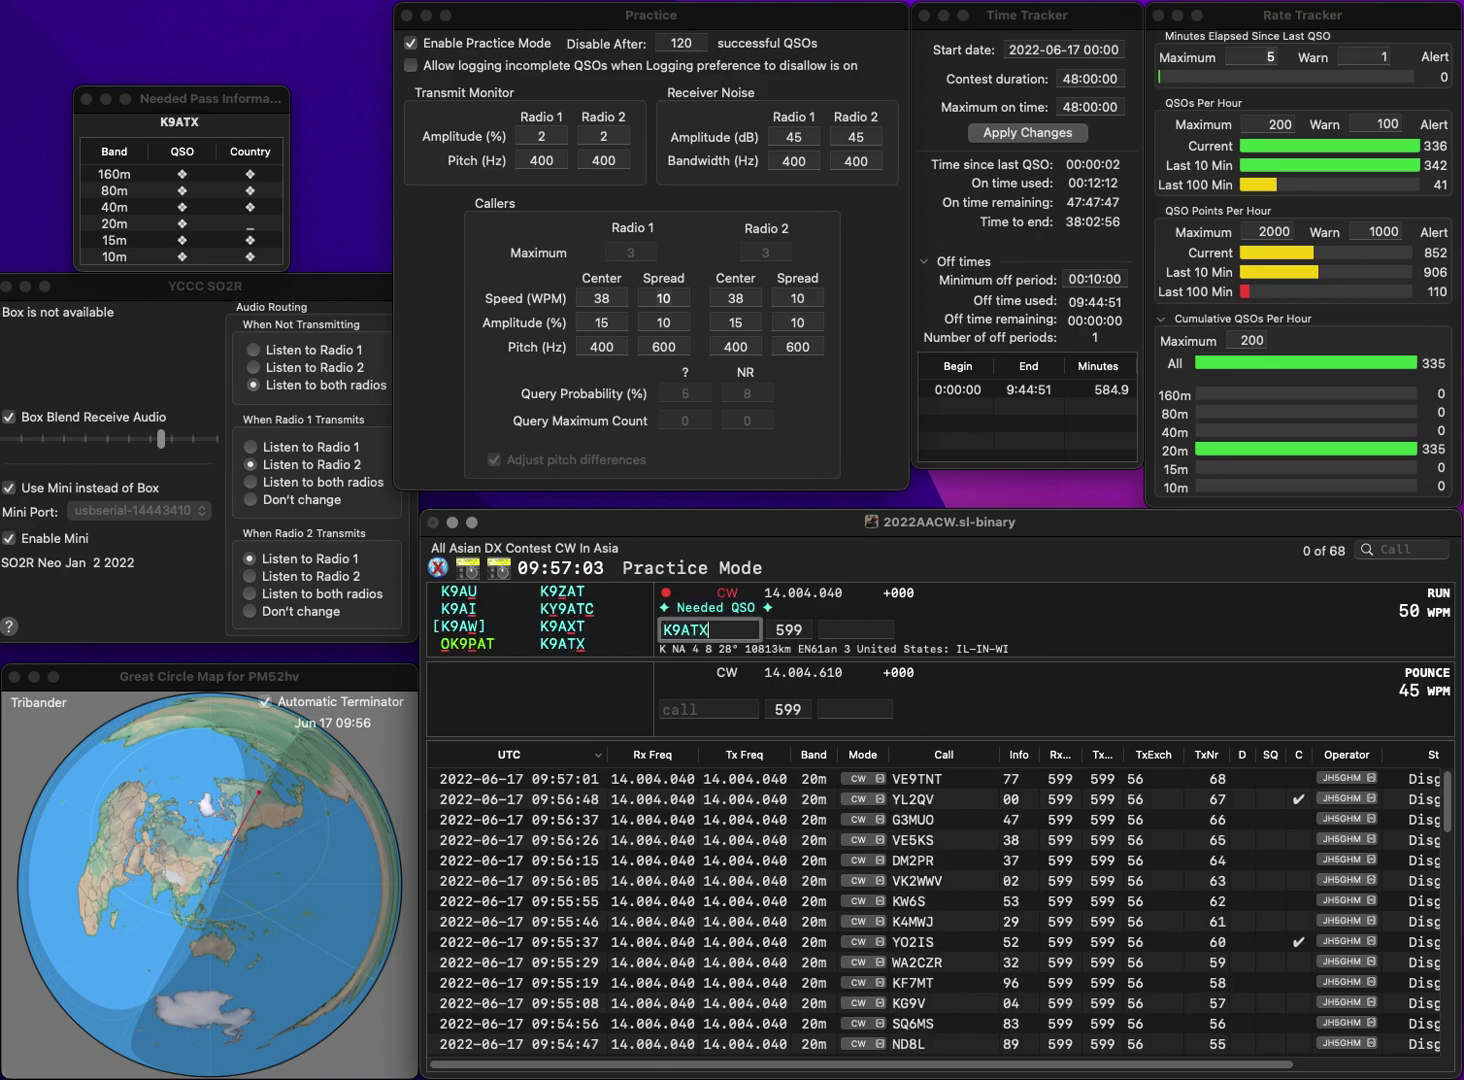
key(Return)
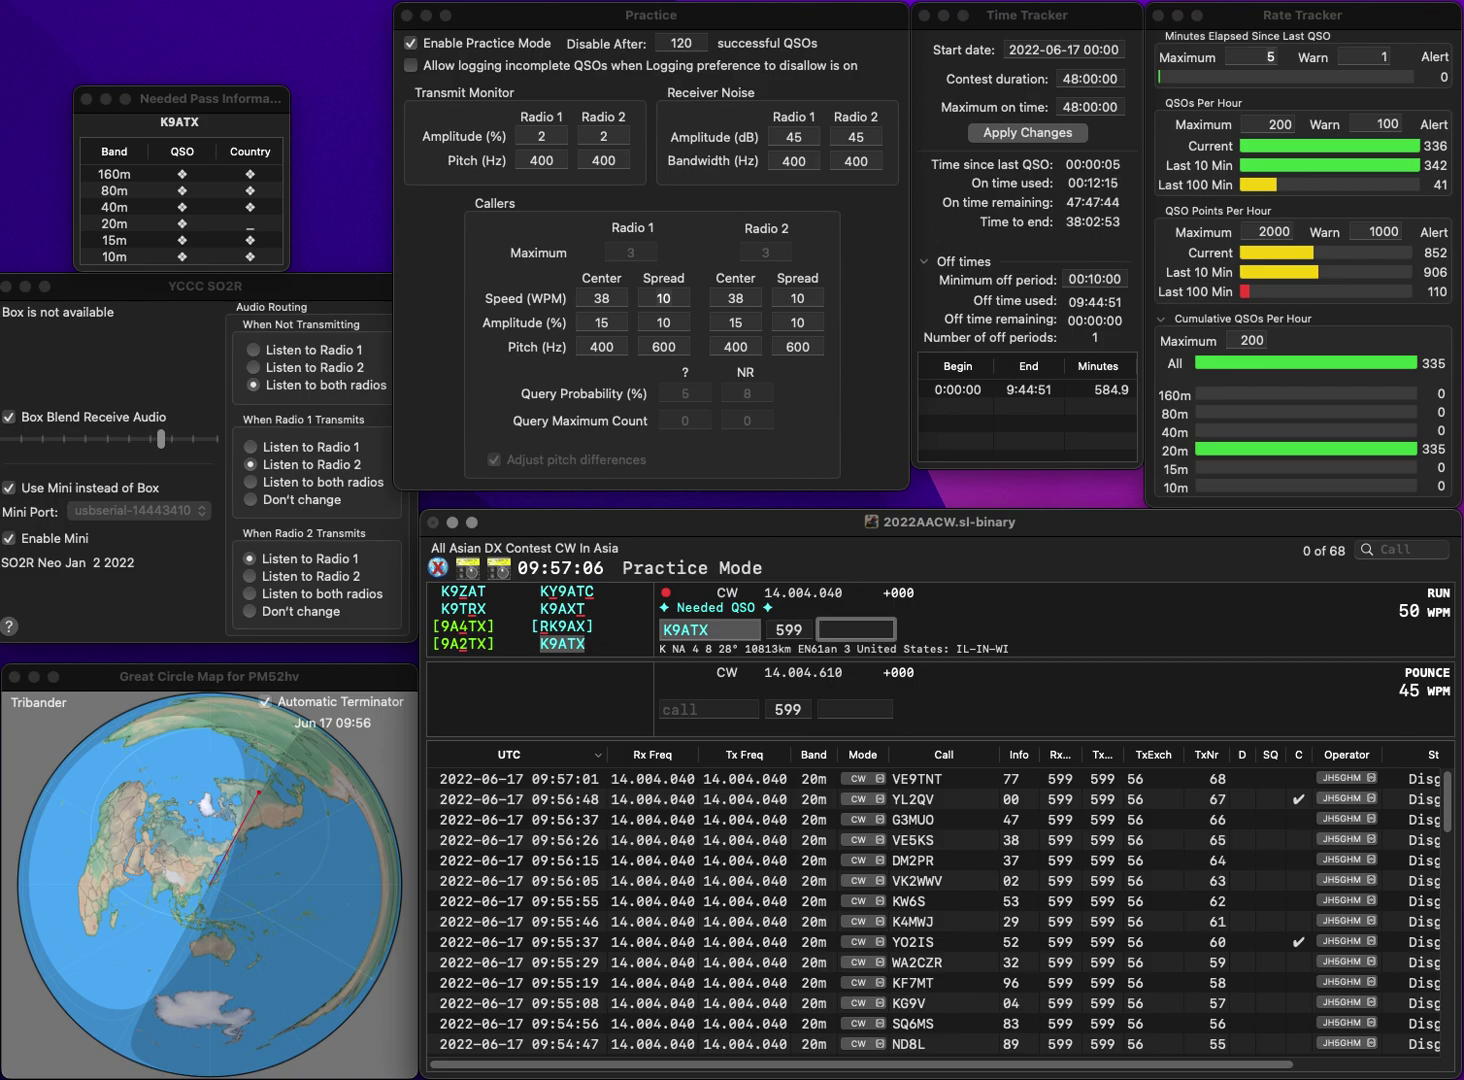
text(01)
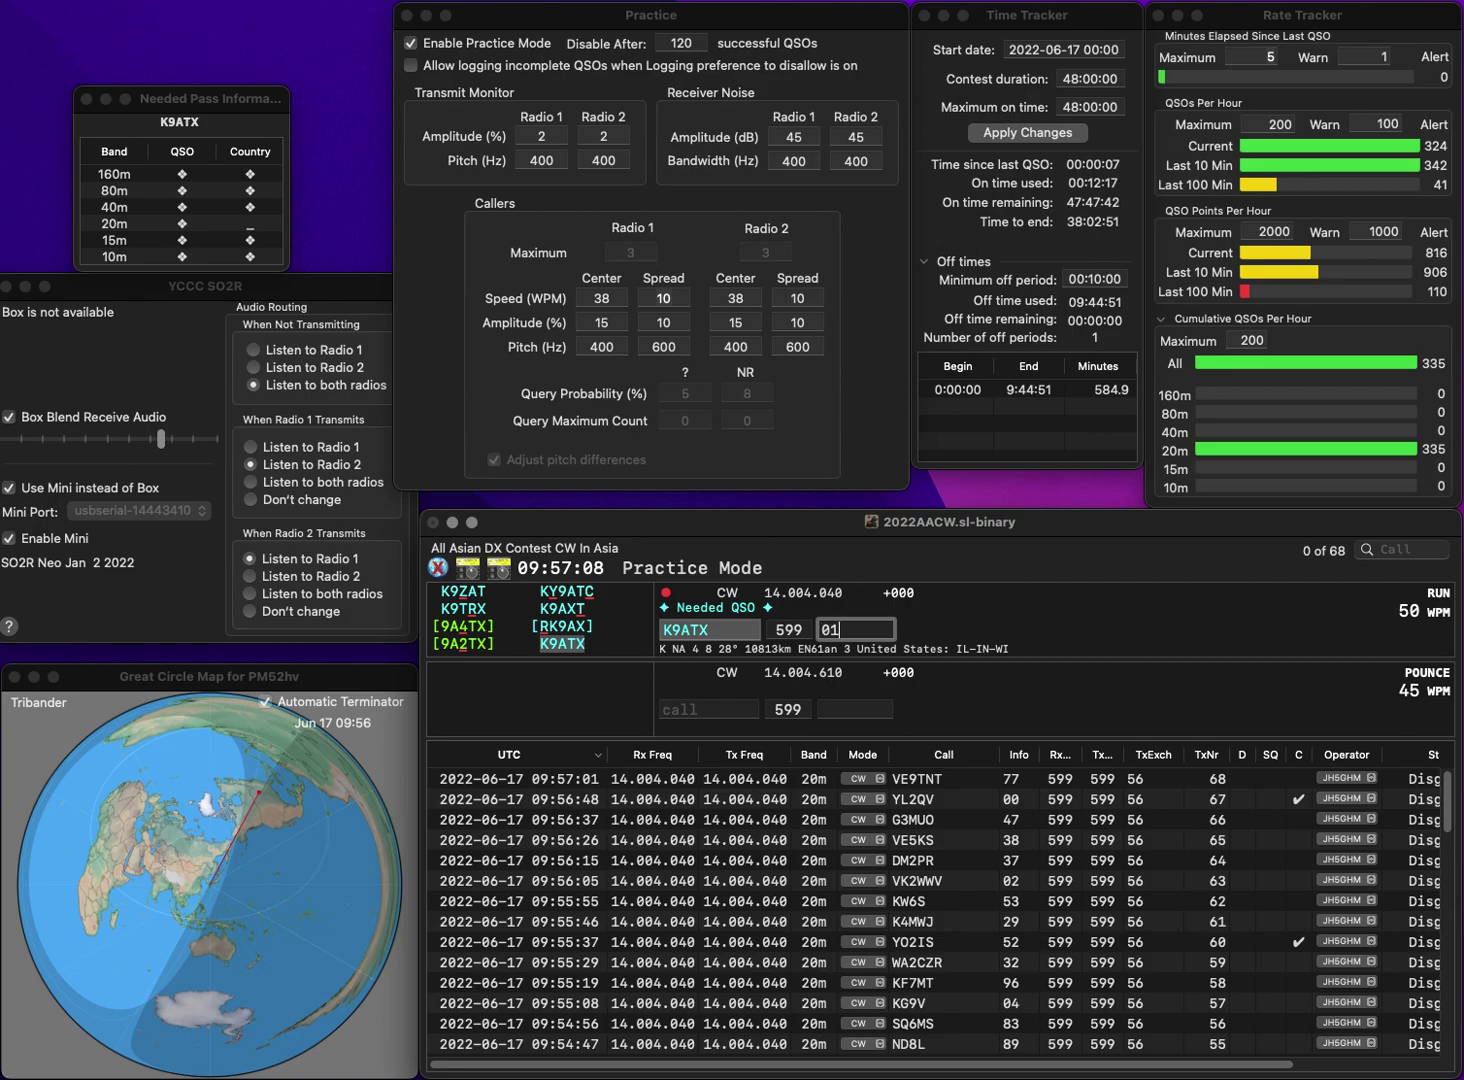
key(Return)
- Enter the caller RP77TF on the run radio and log the contact with received exchange 31
text(RP77TF)
key(Return)
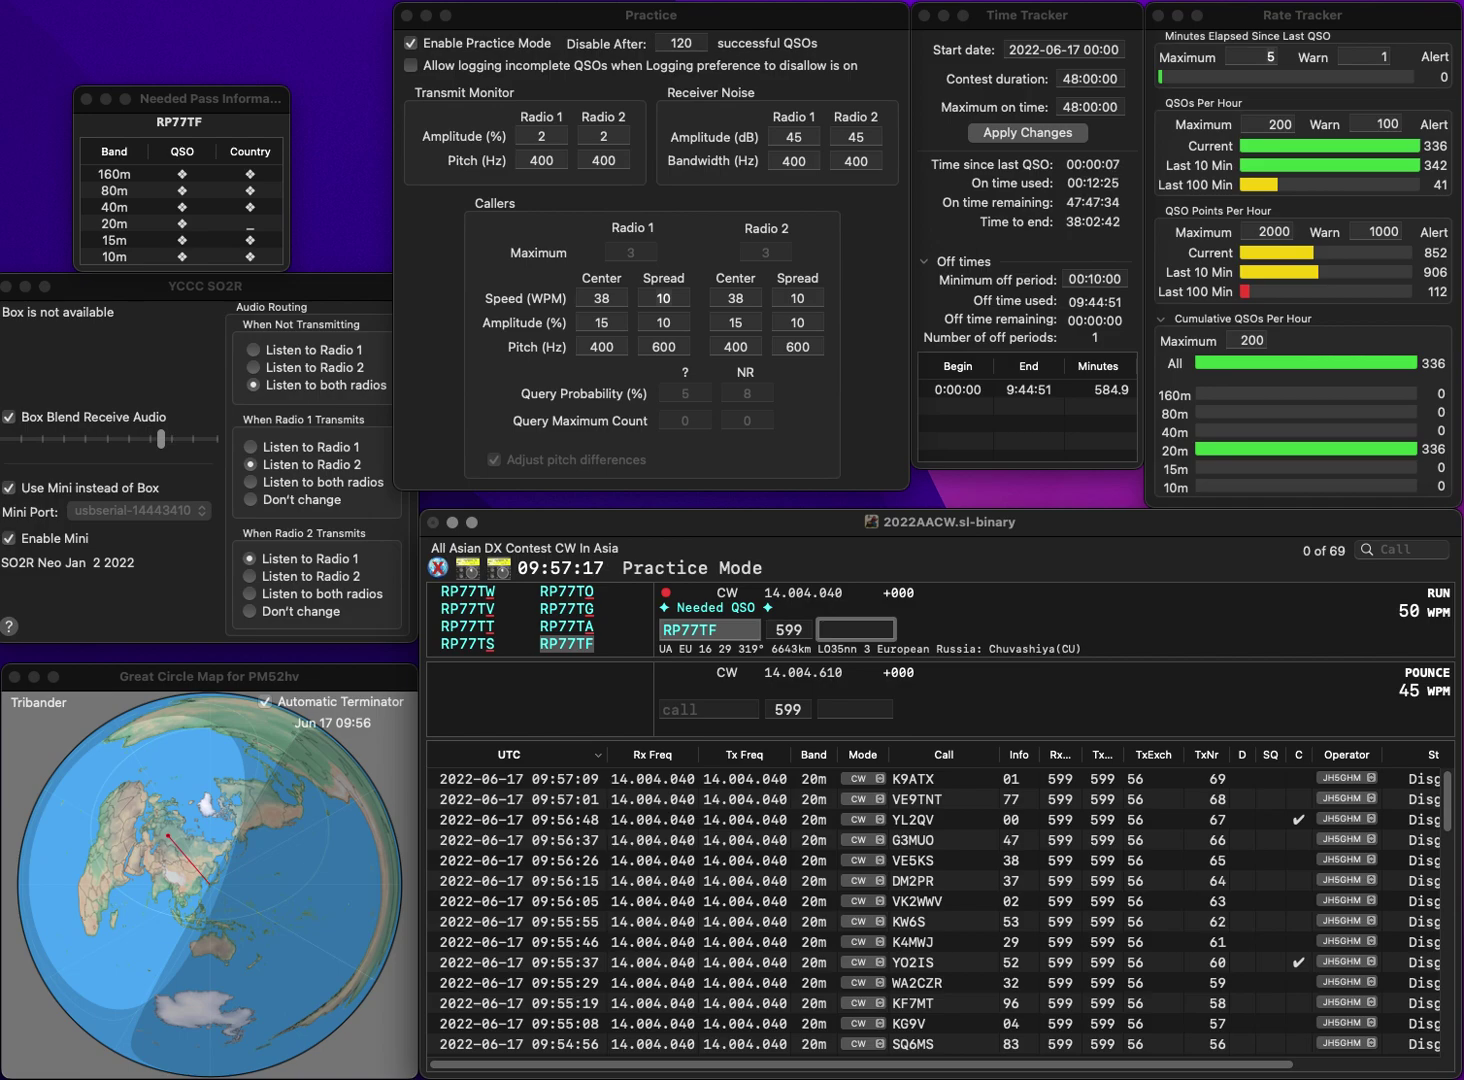
text(31)
key(Return)
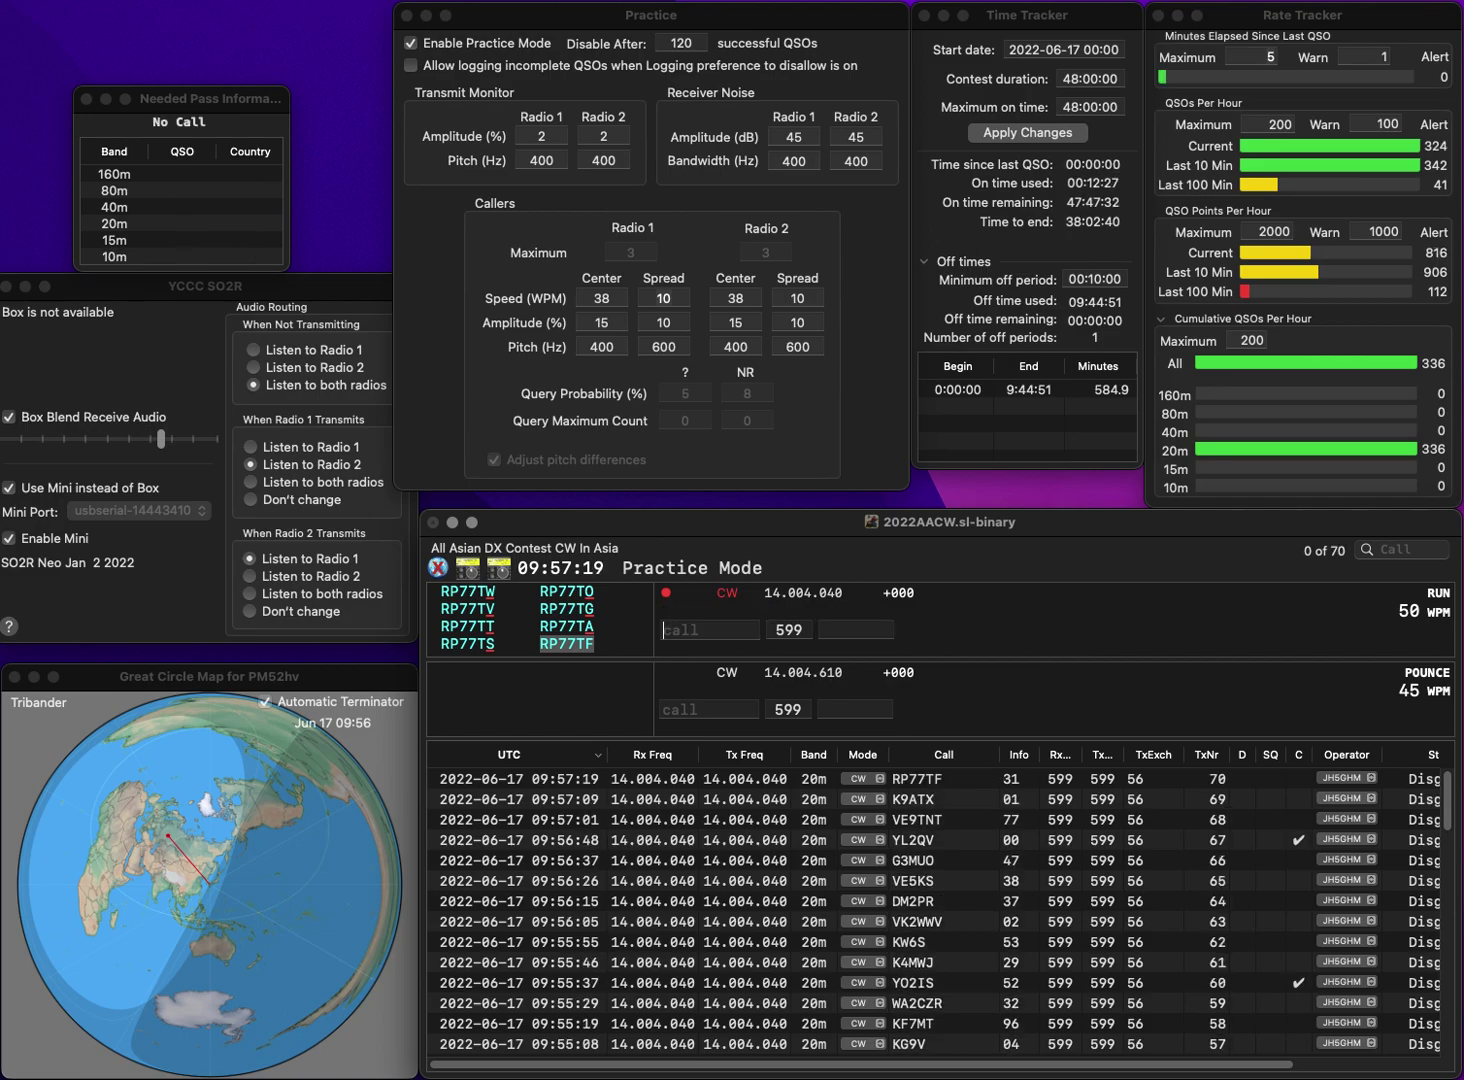
text(SP)
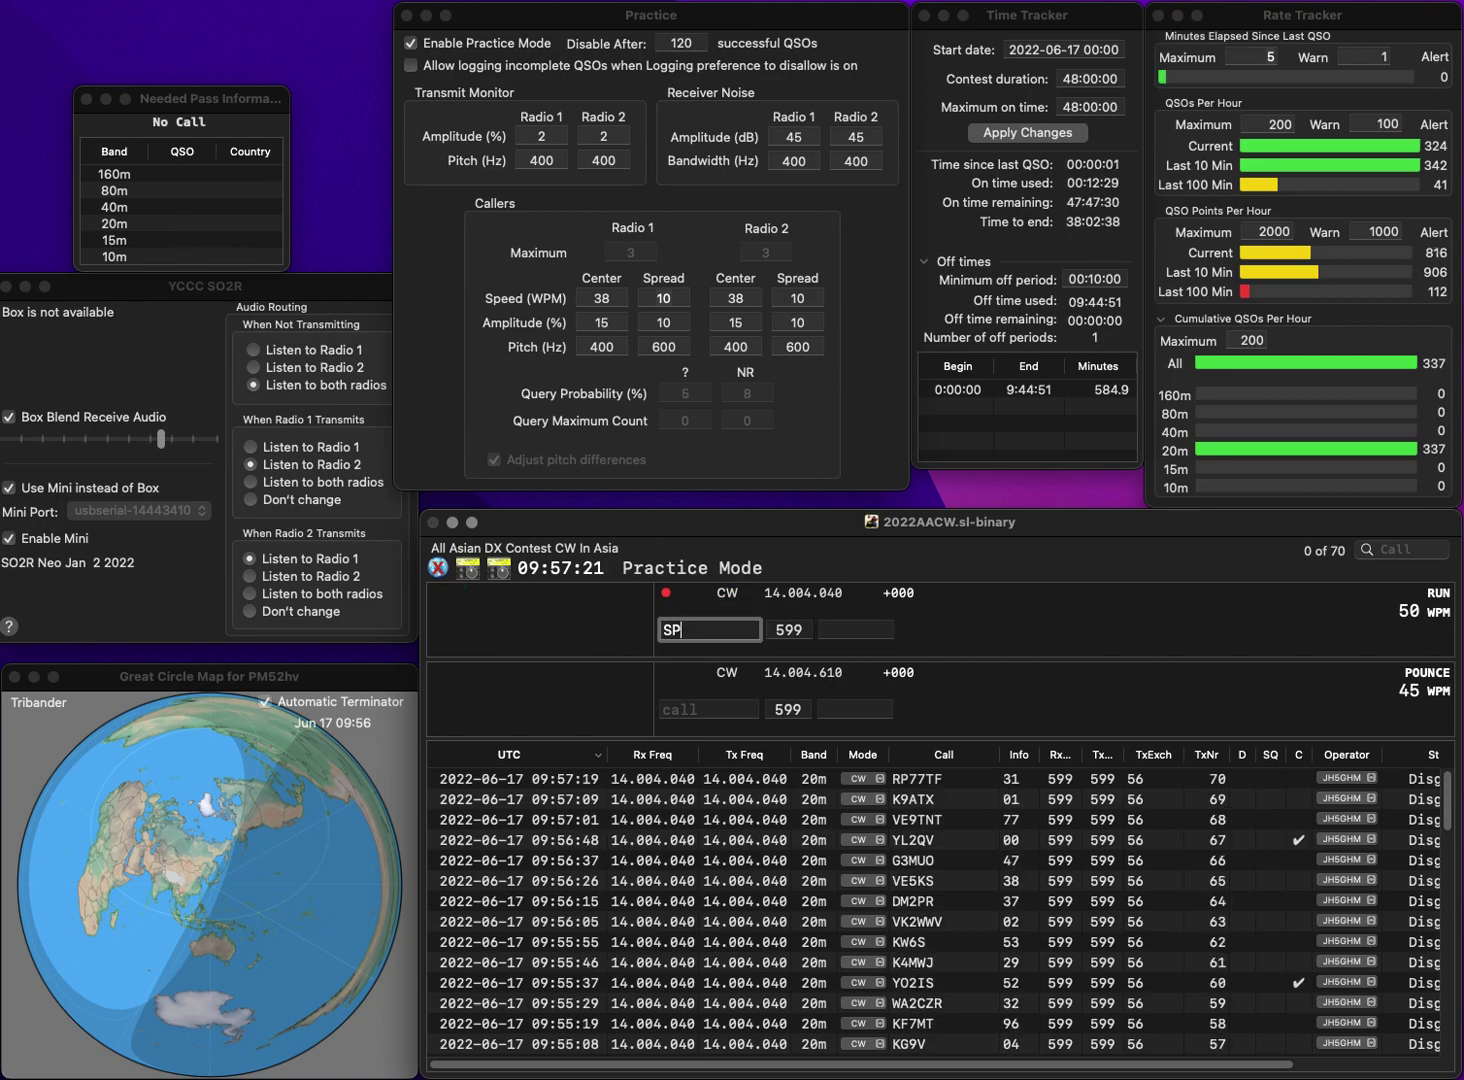
text(8YHI)
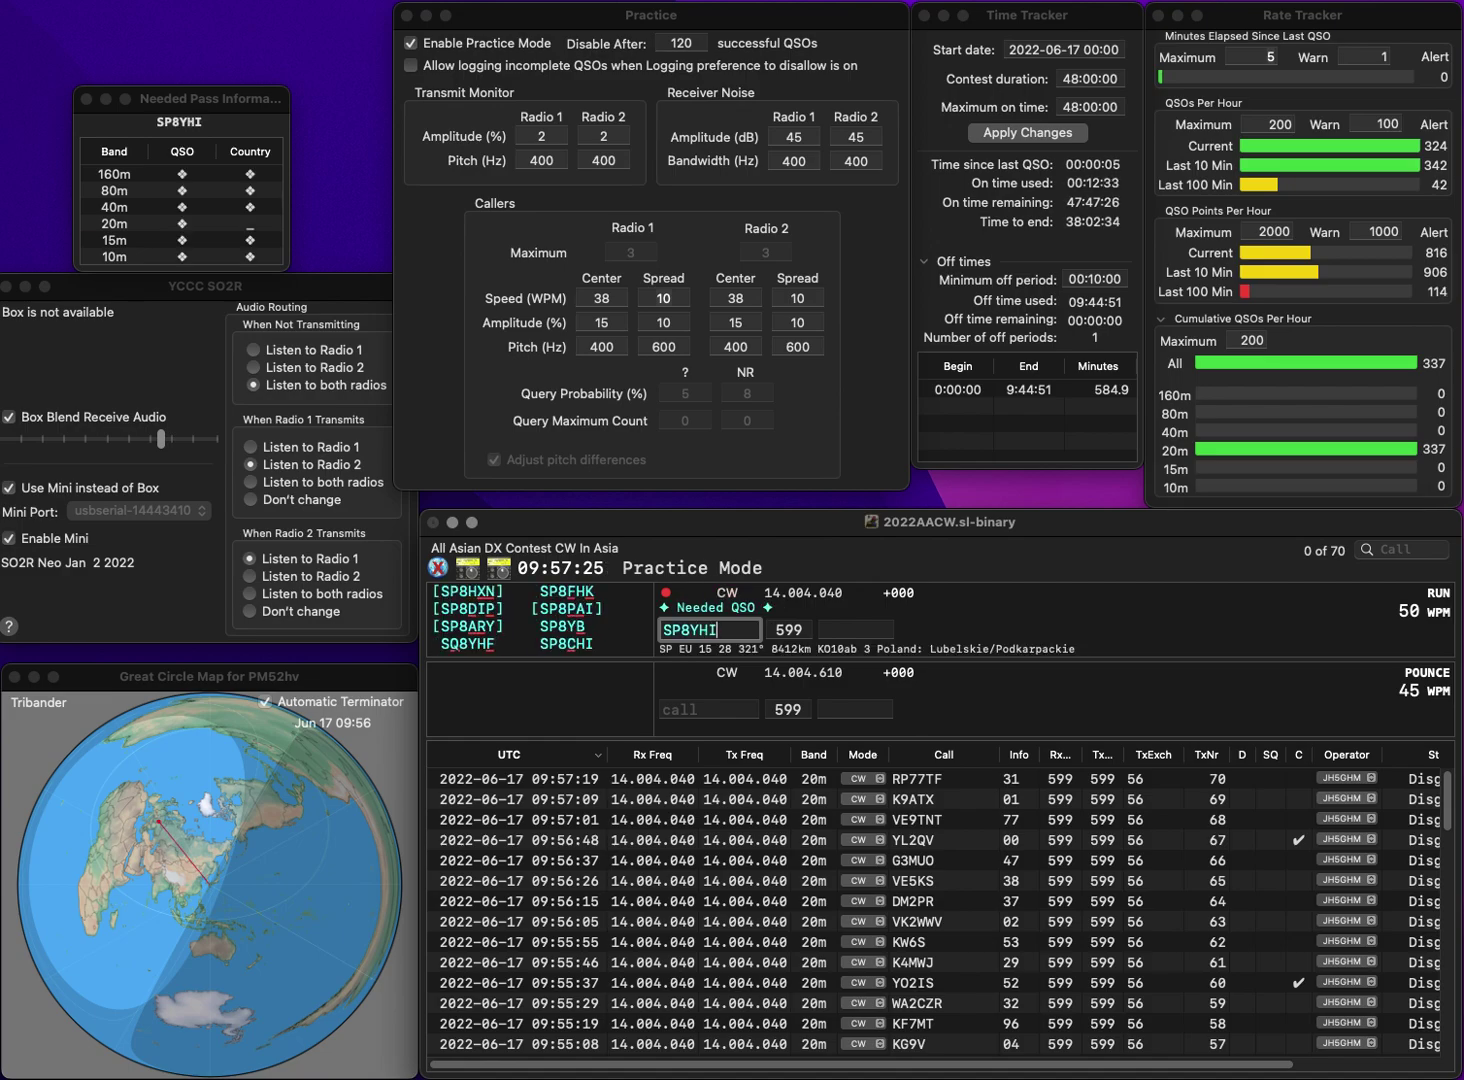
key(BackSpace)
key(BackSpace)
text(CHI)
key(Return)
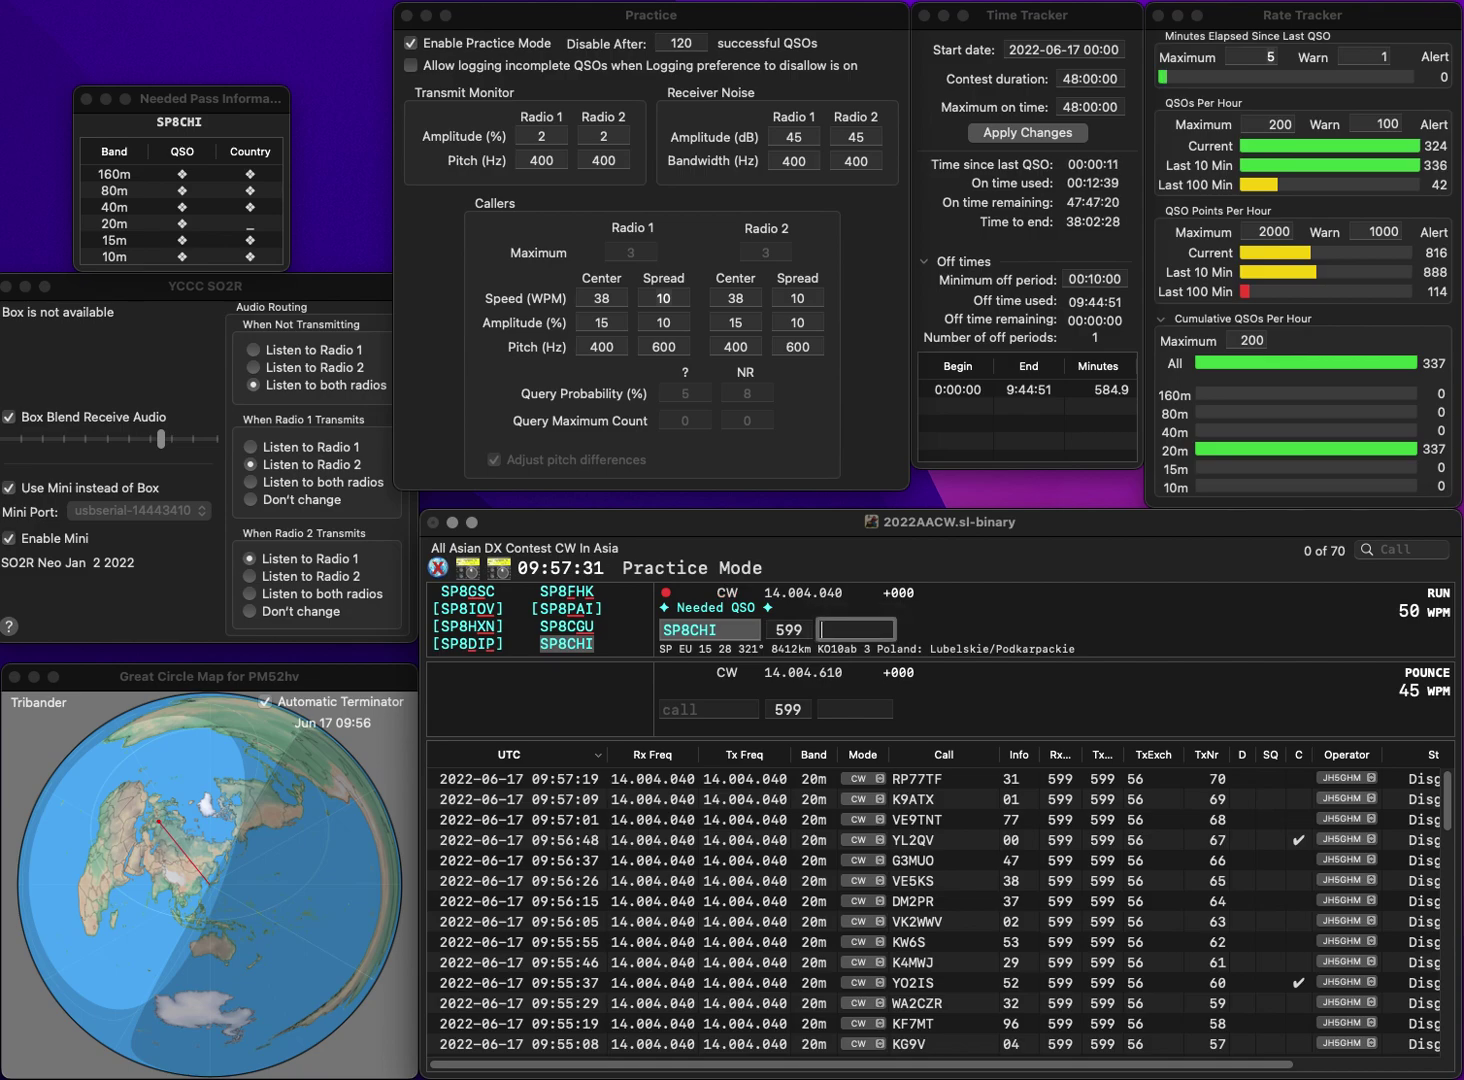
text(33)
key(Return)
text(KC2EGL)
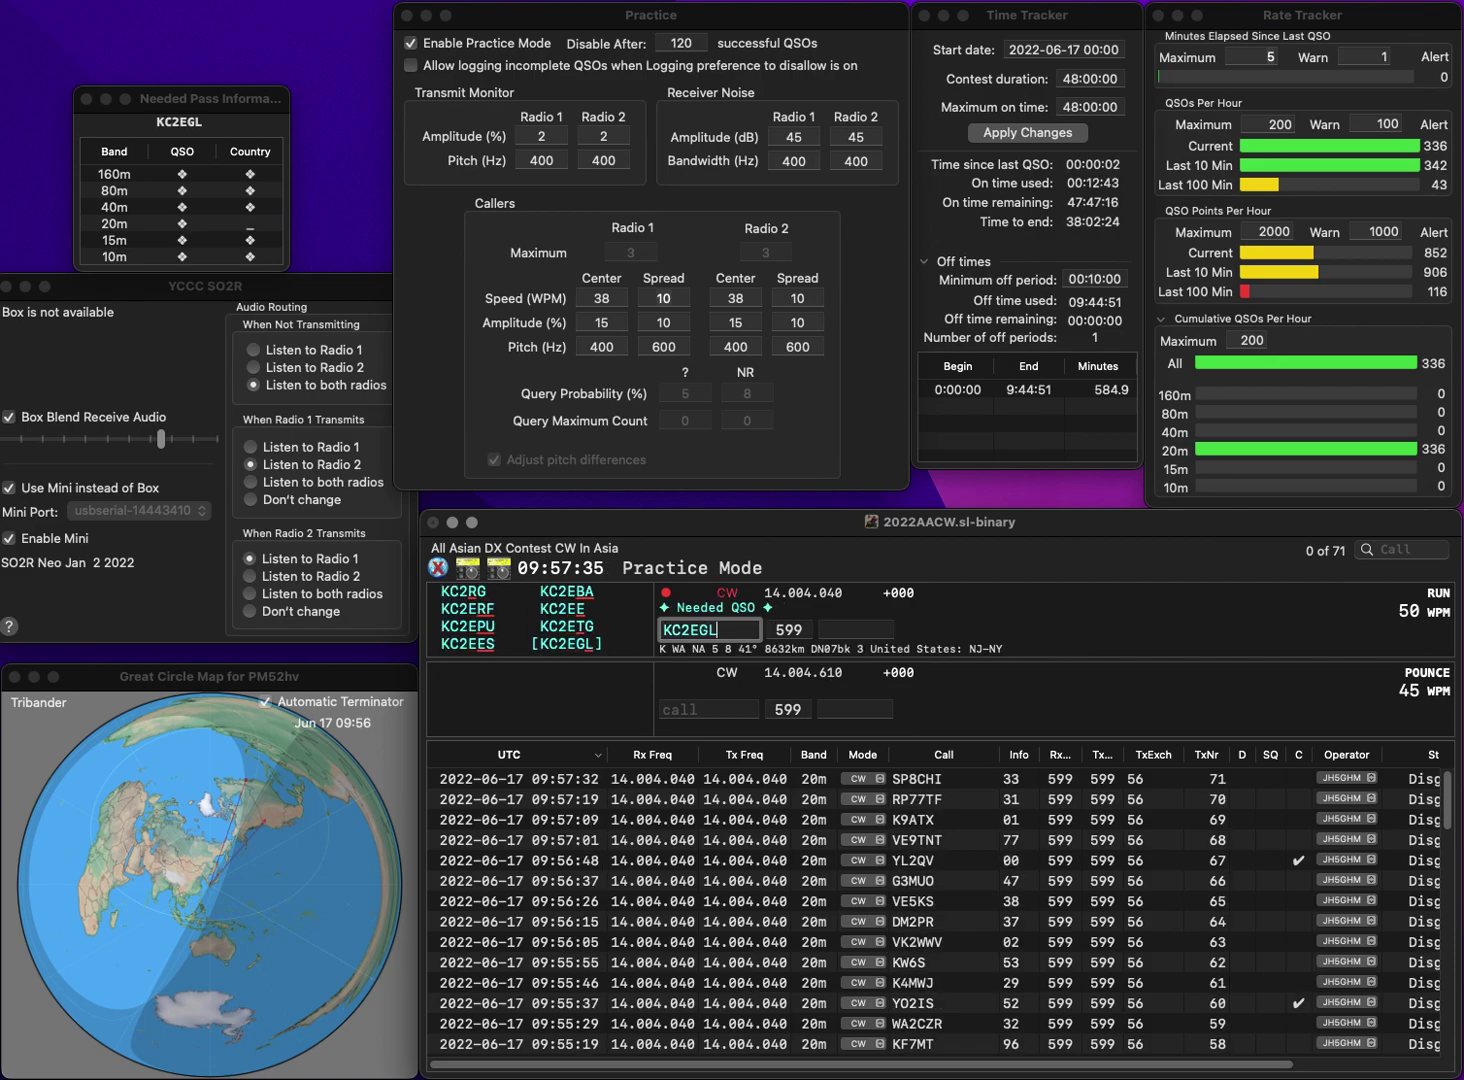
key(Return)
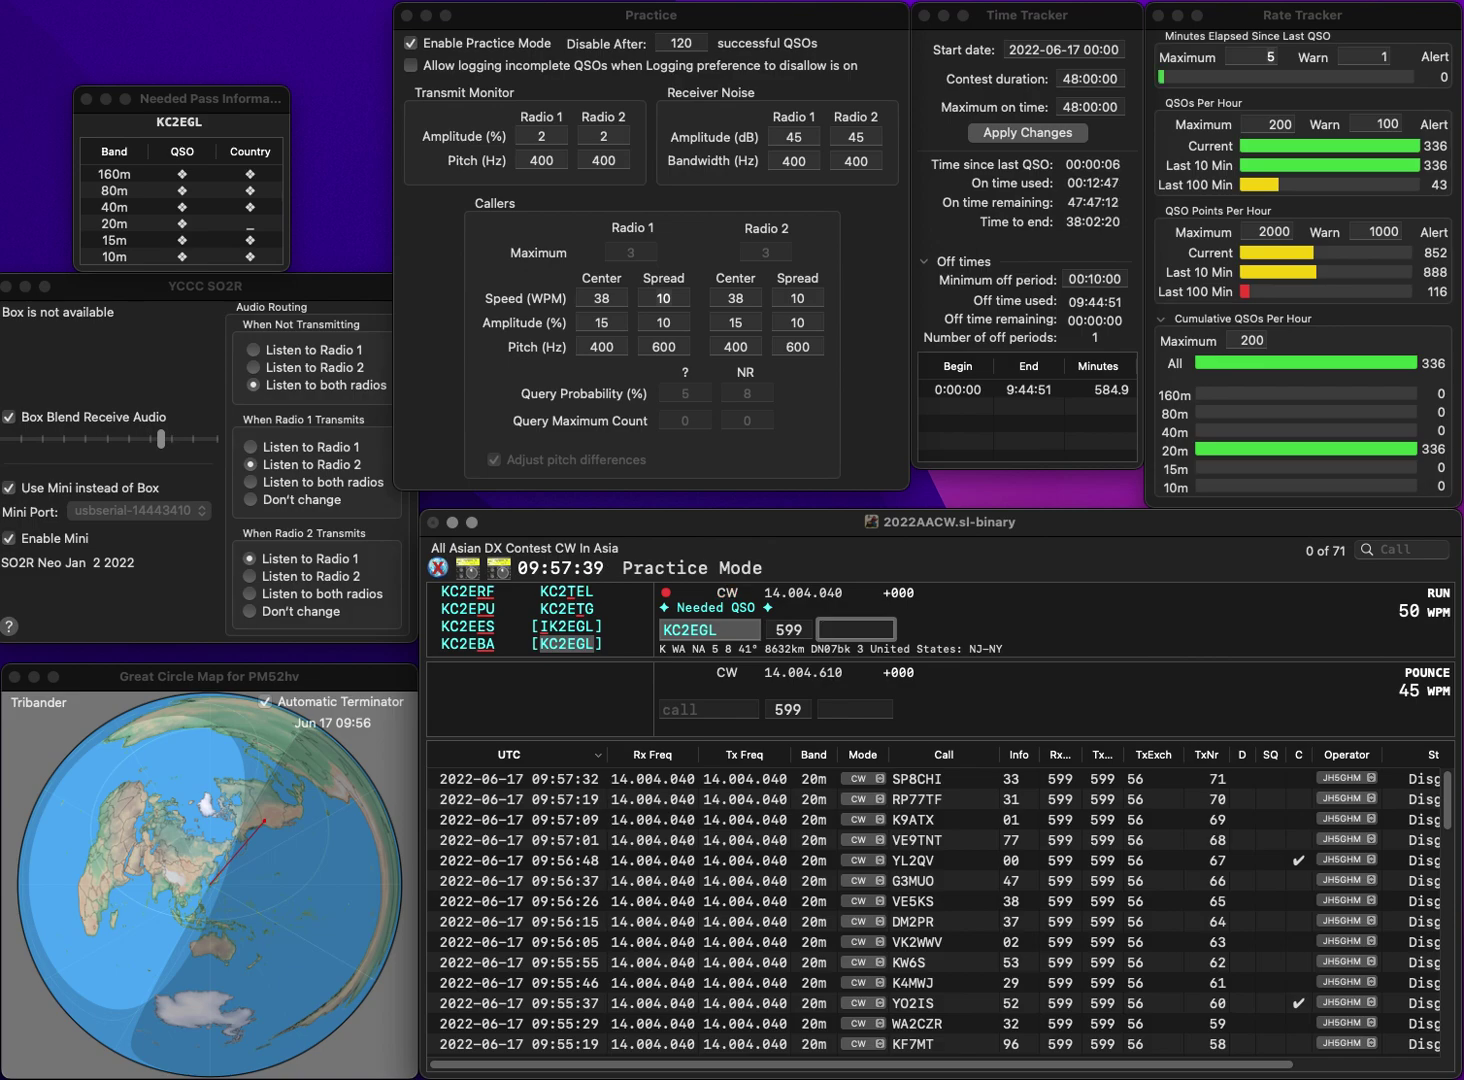
text(90)
key(Return)
text(F5PZR)
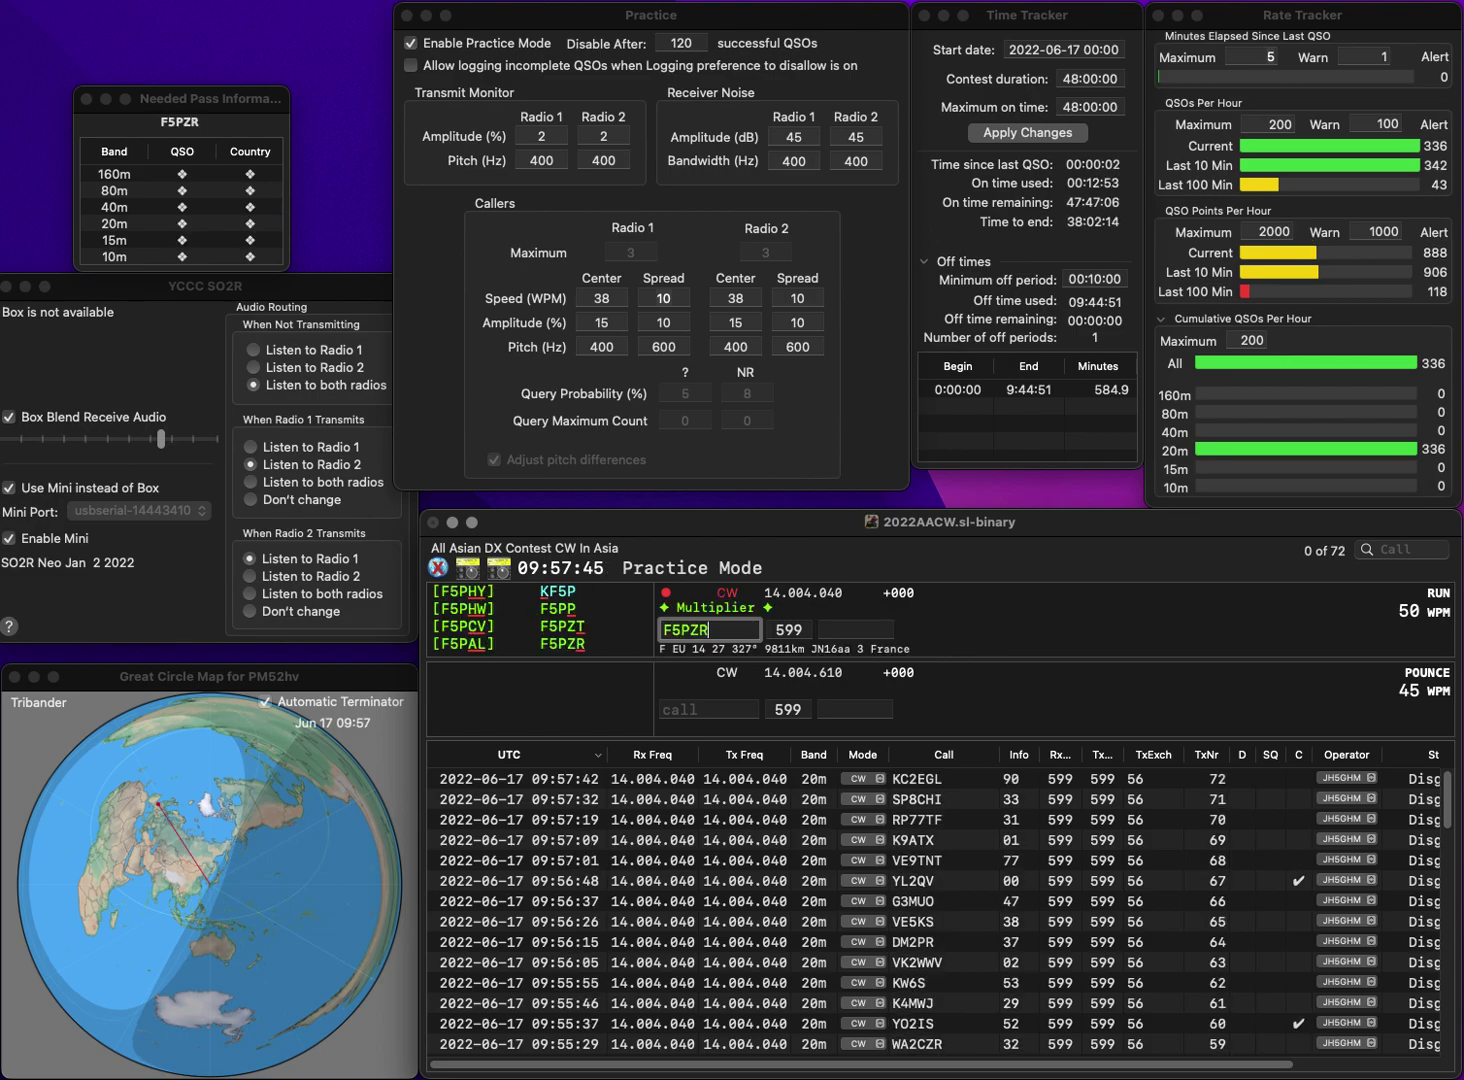
key(space)
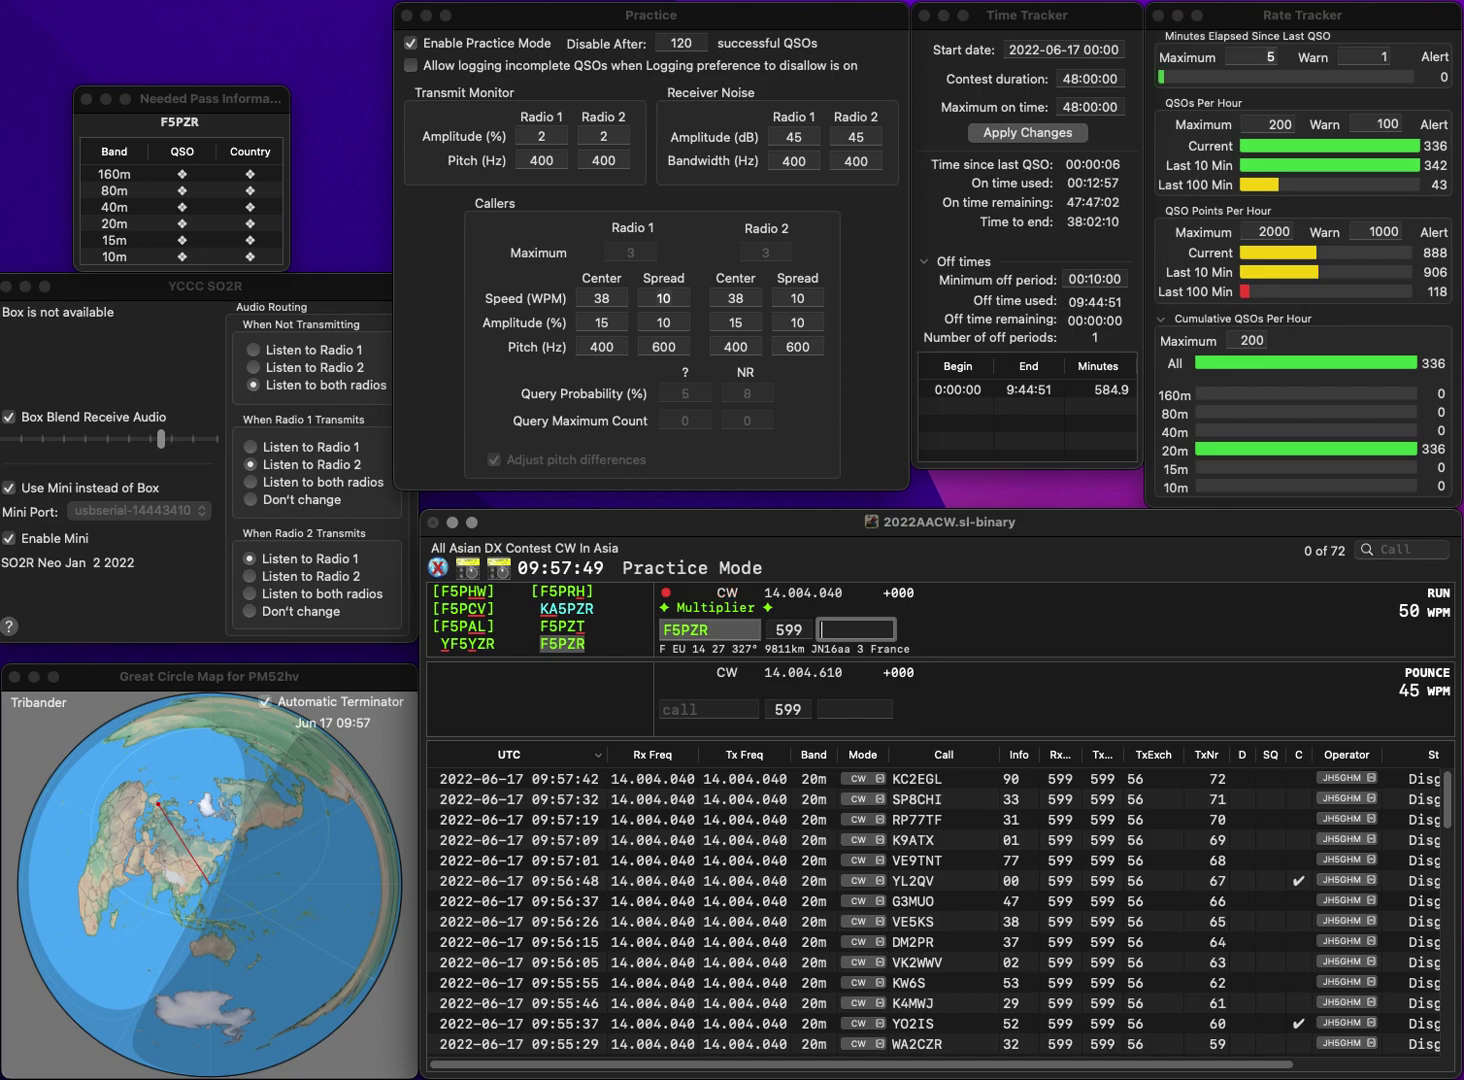
text(6)
key(Return)
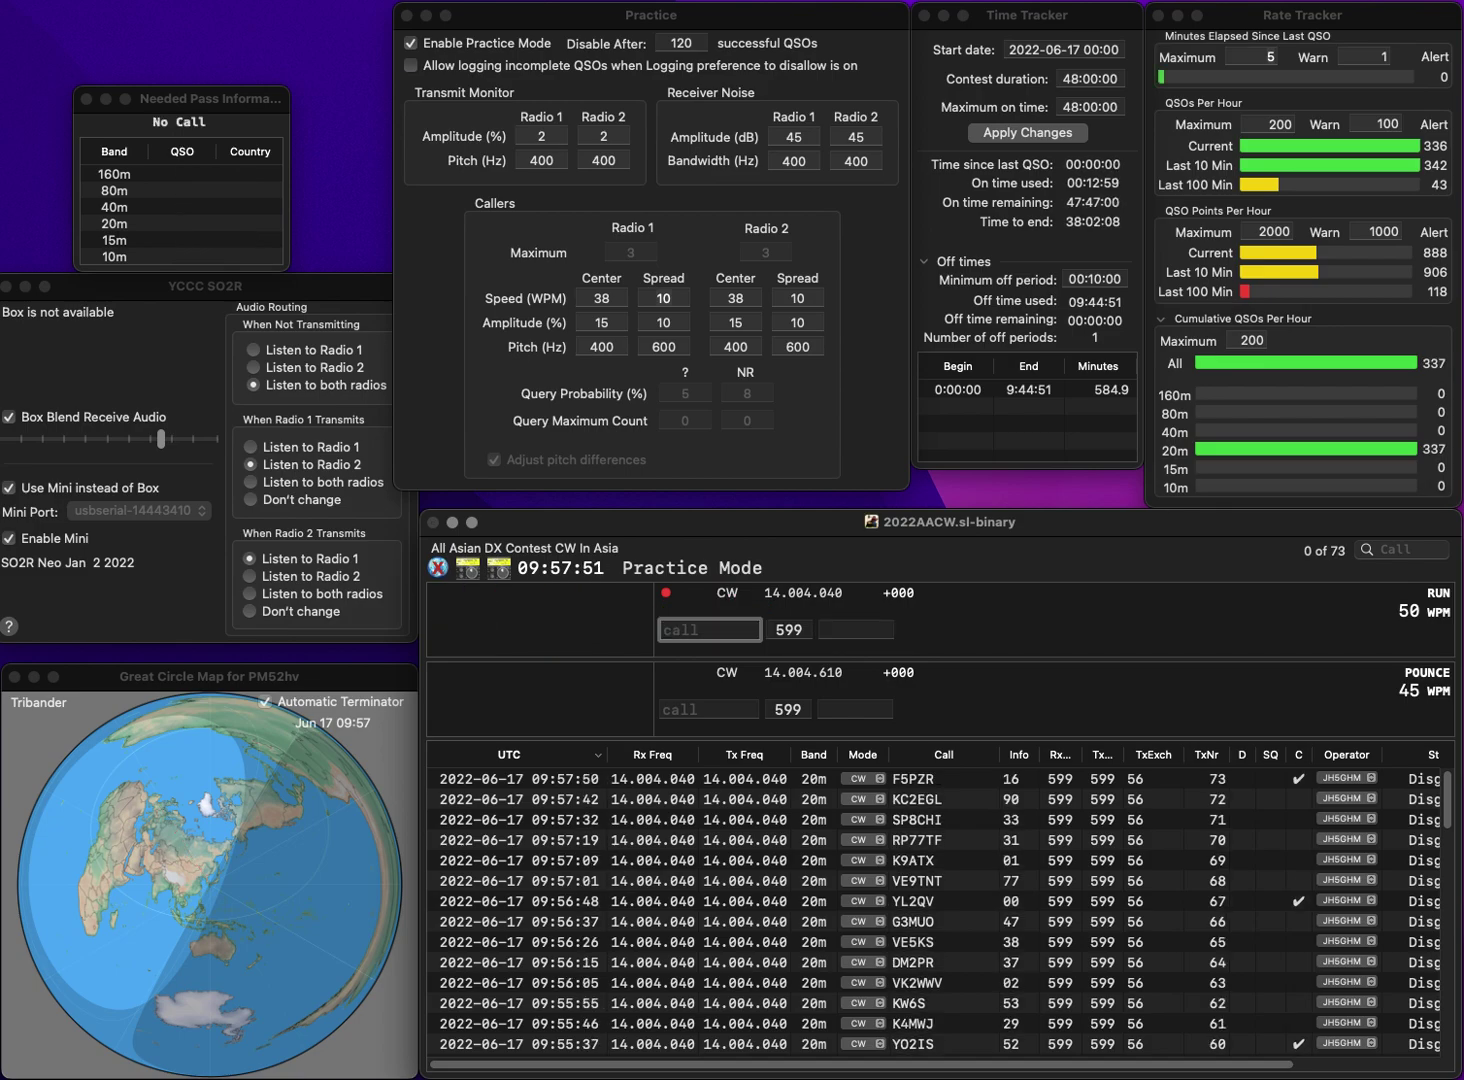
- Enter the caller RM4N on the run radio and log the contact with received exchange 43
text(RM4N)
key(space)
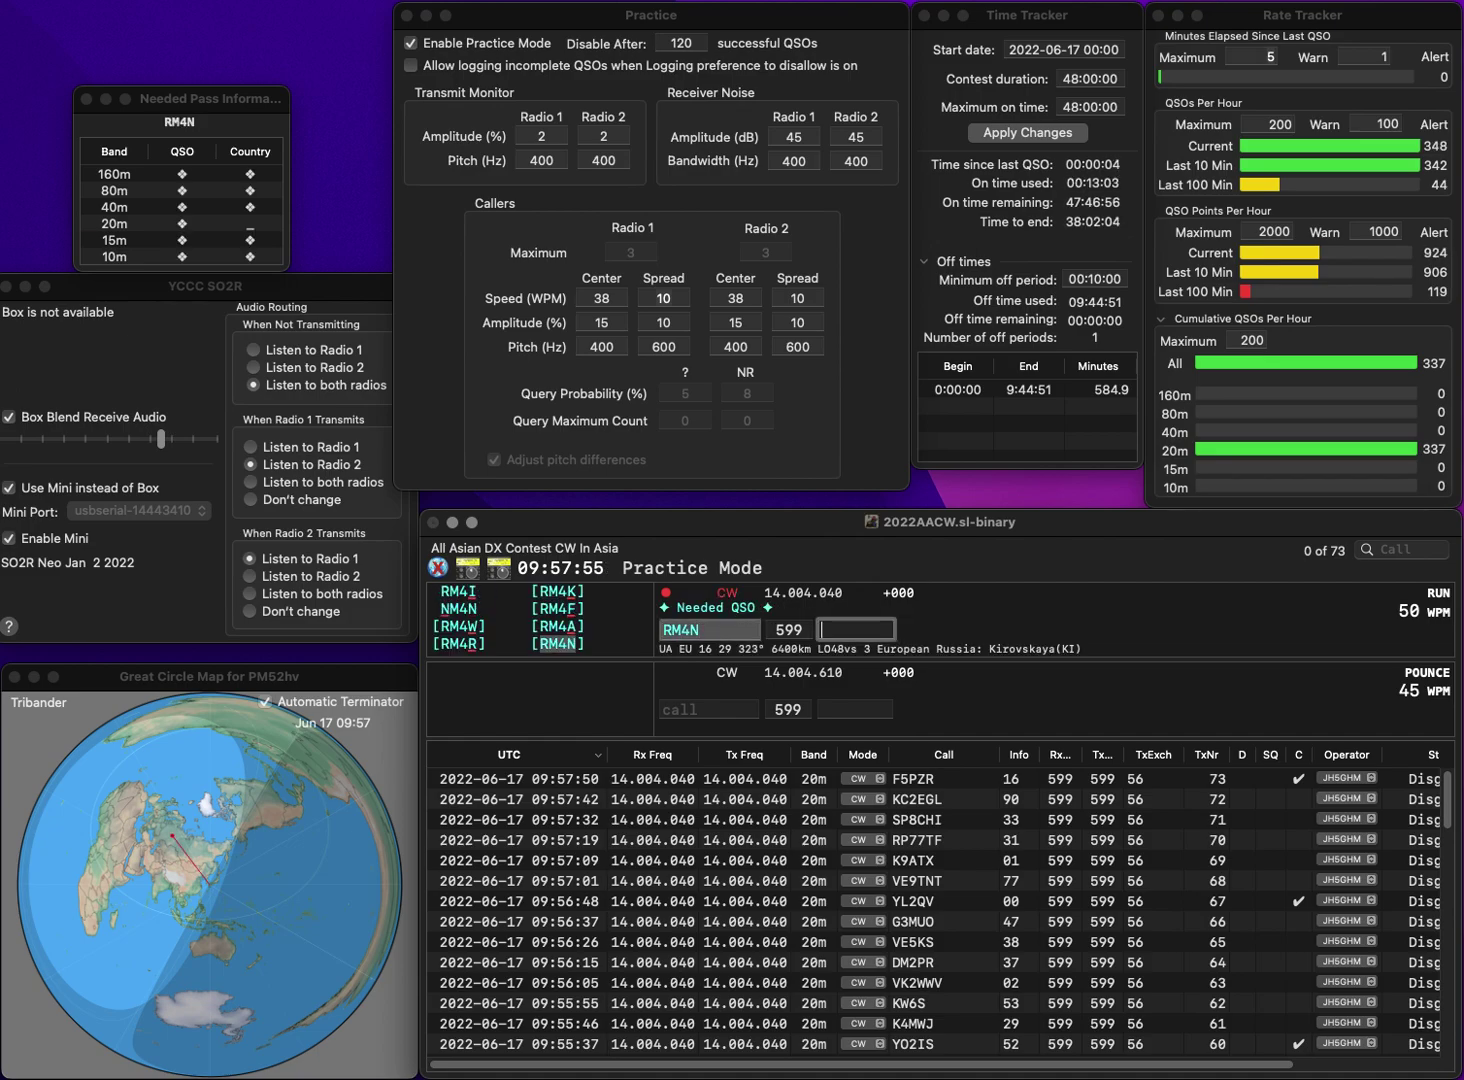
text(43)
key(Return)
- Enter the call K8DTP, correct it to K8DTW, and log the contact with received exchange 31
text(K)
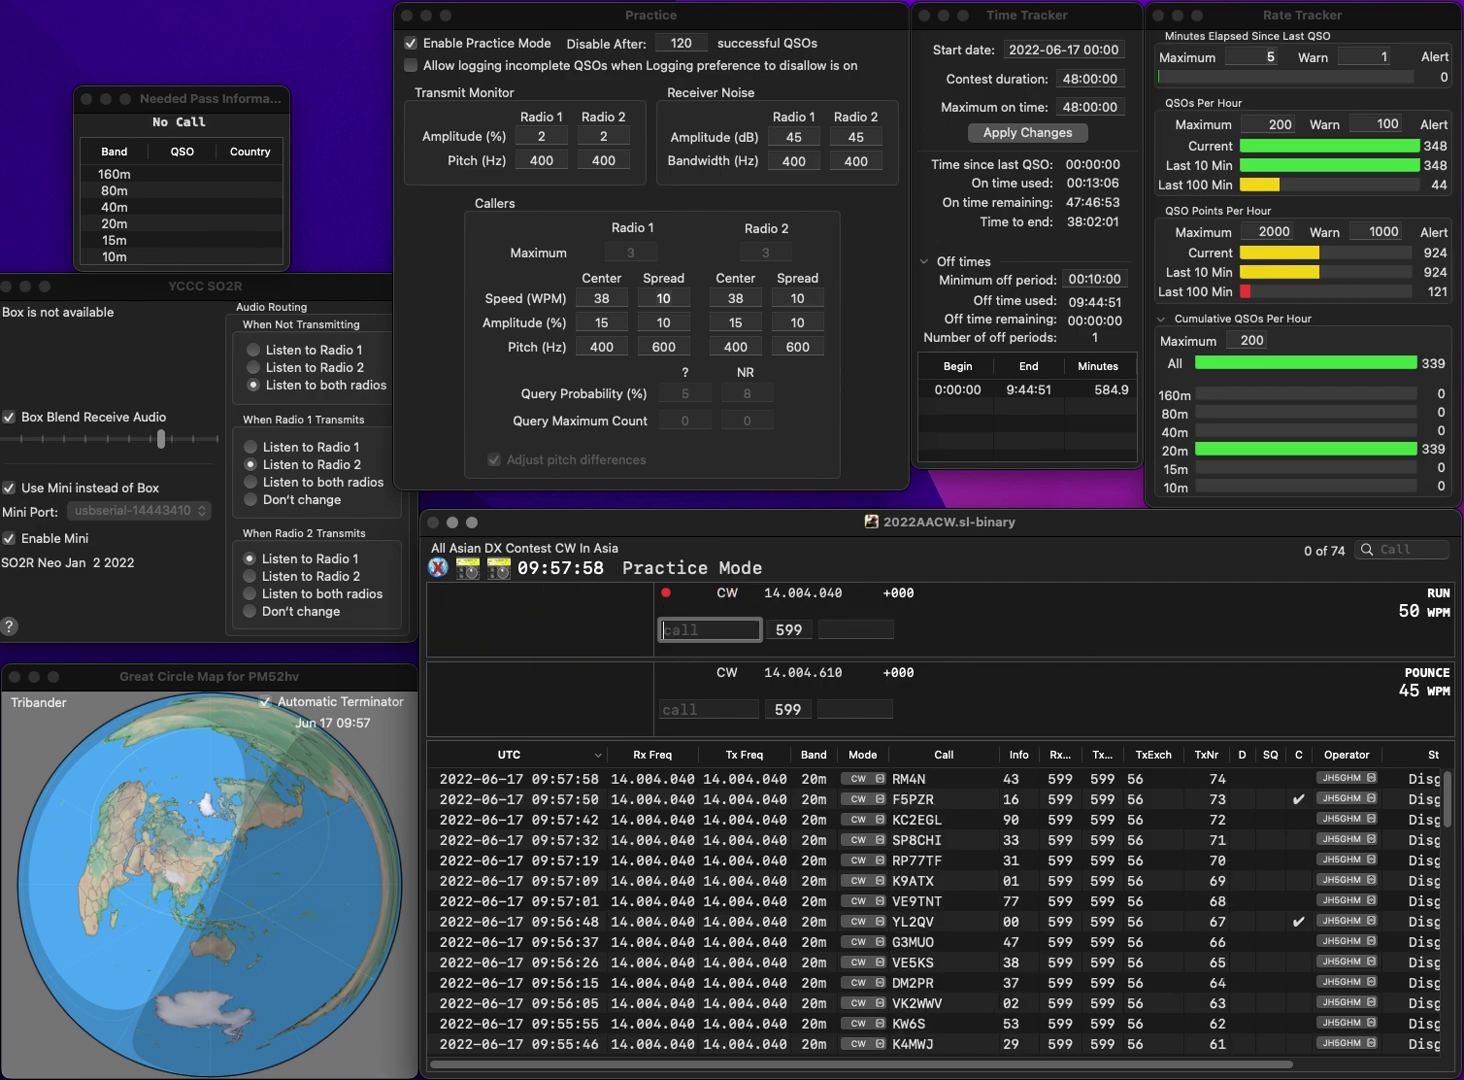
text(8DTP)
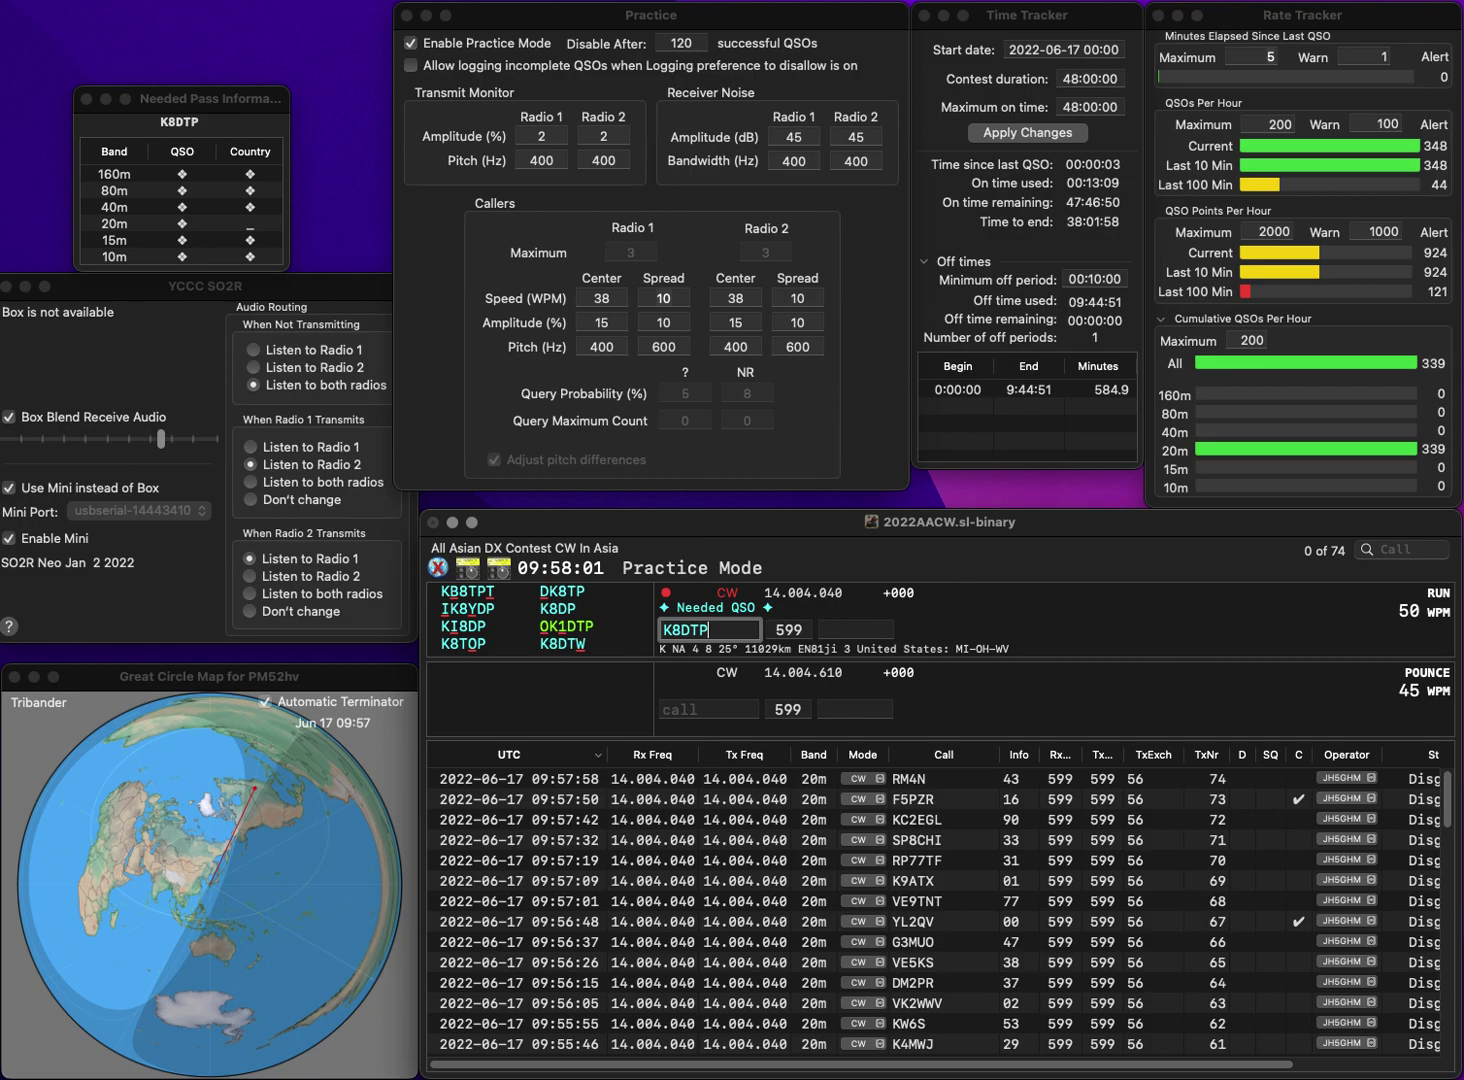
key(BackSpace)
text(W)
key(space)
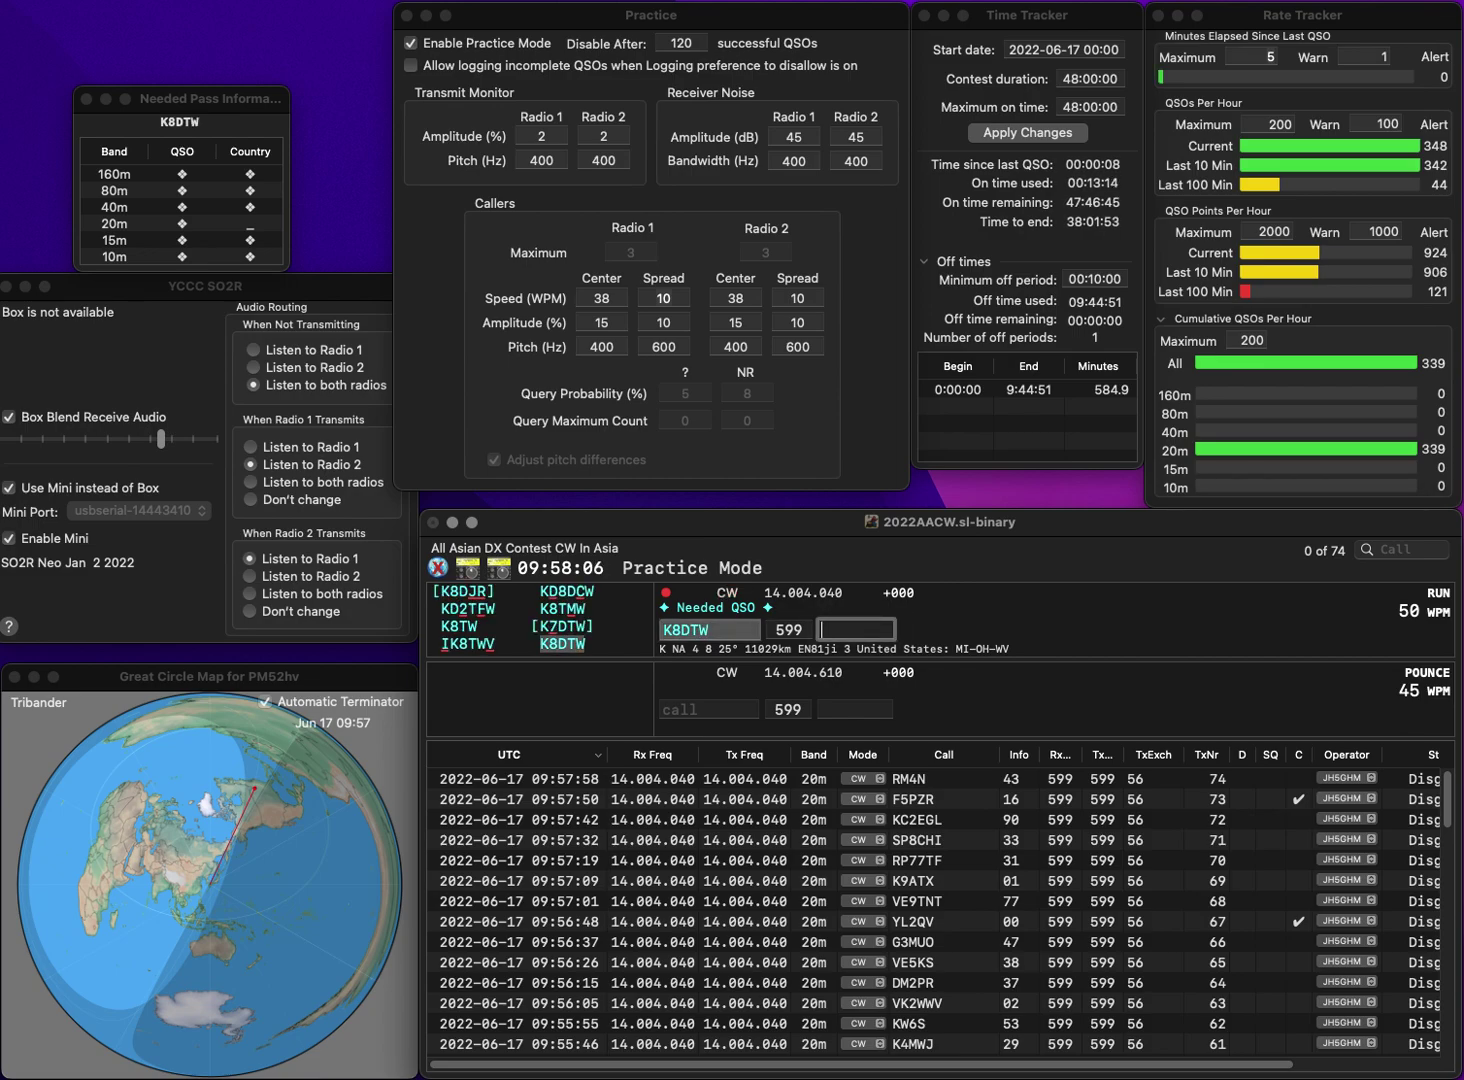
click(709, 629)
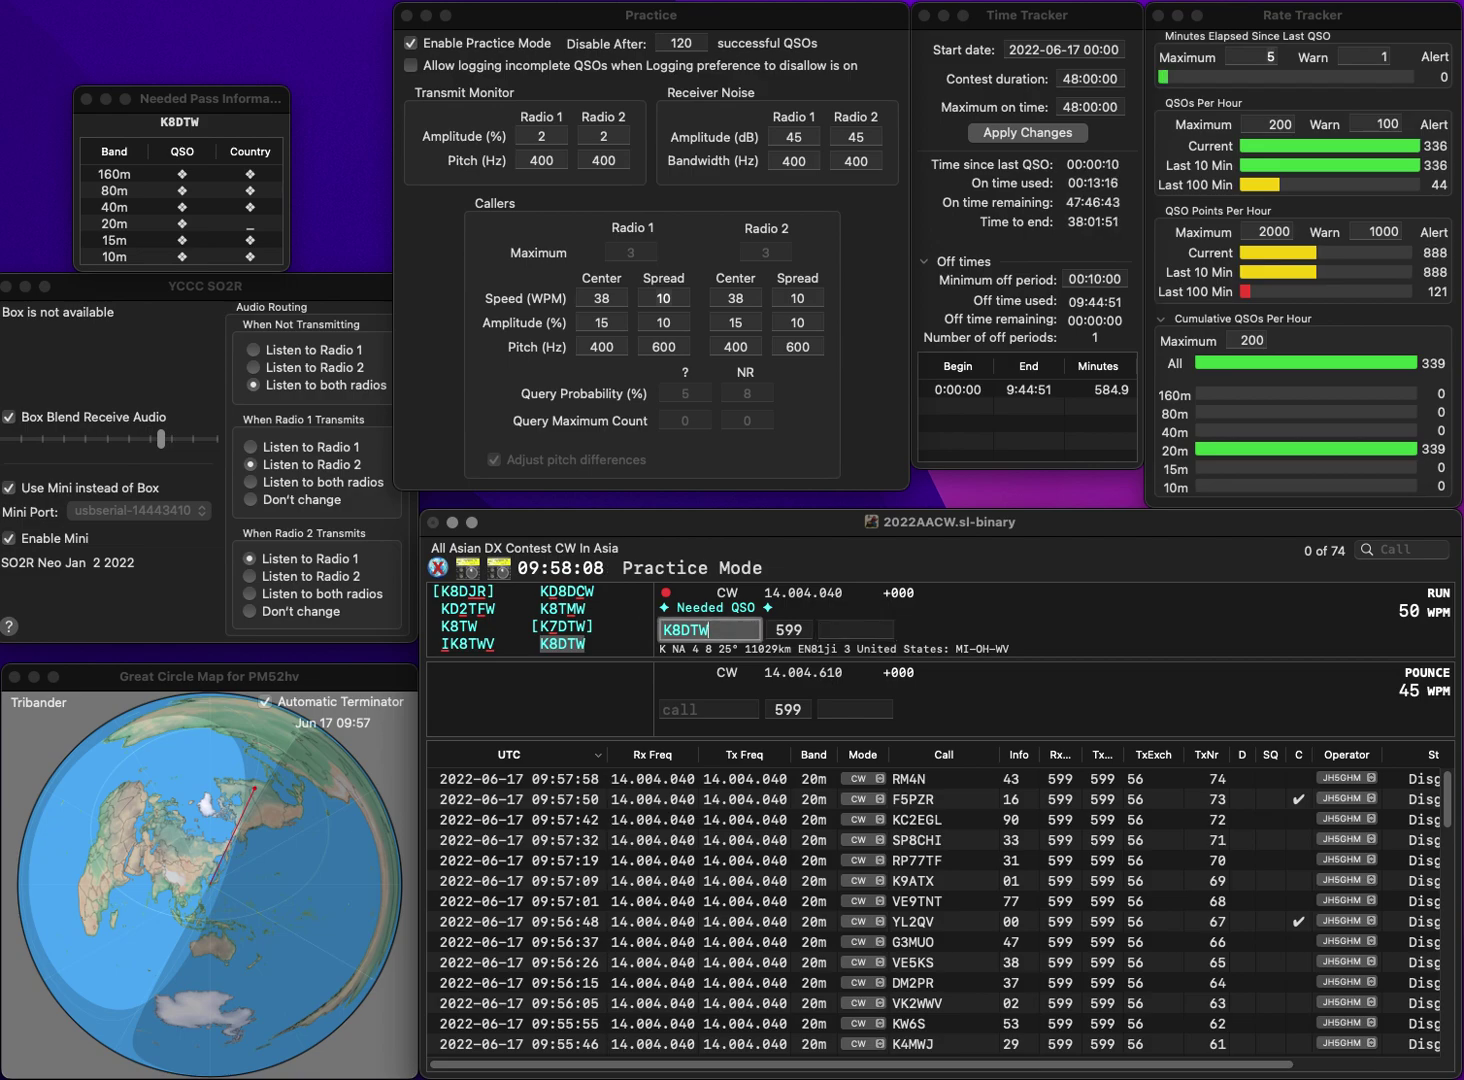
click(855, 629)
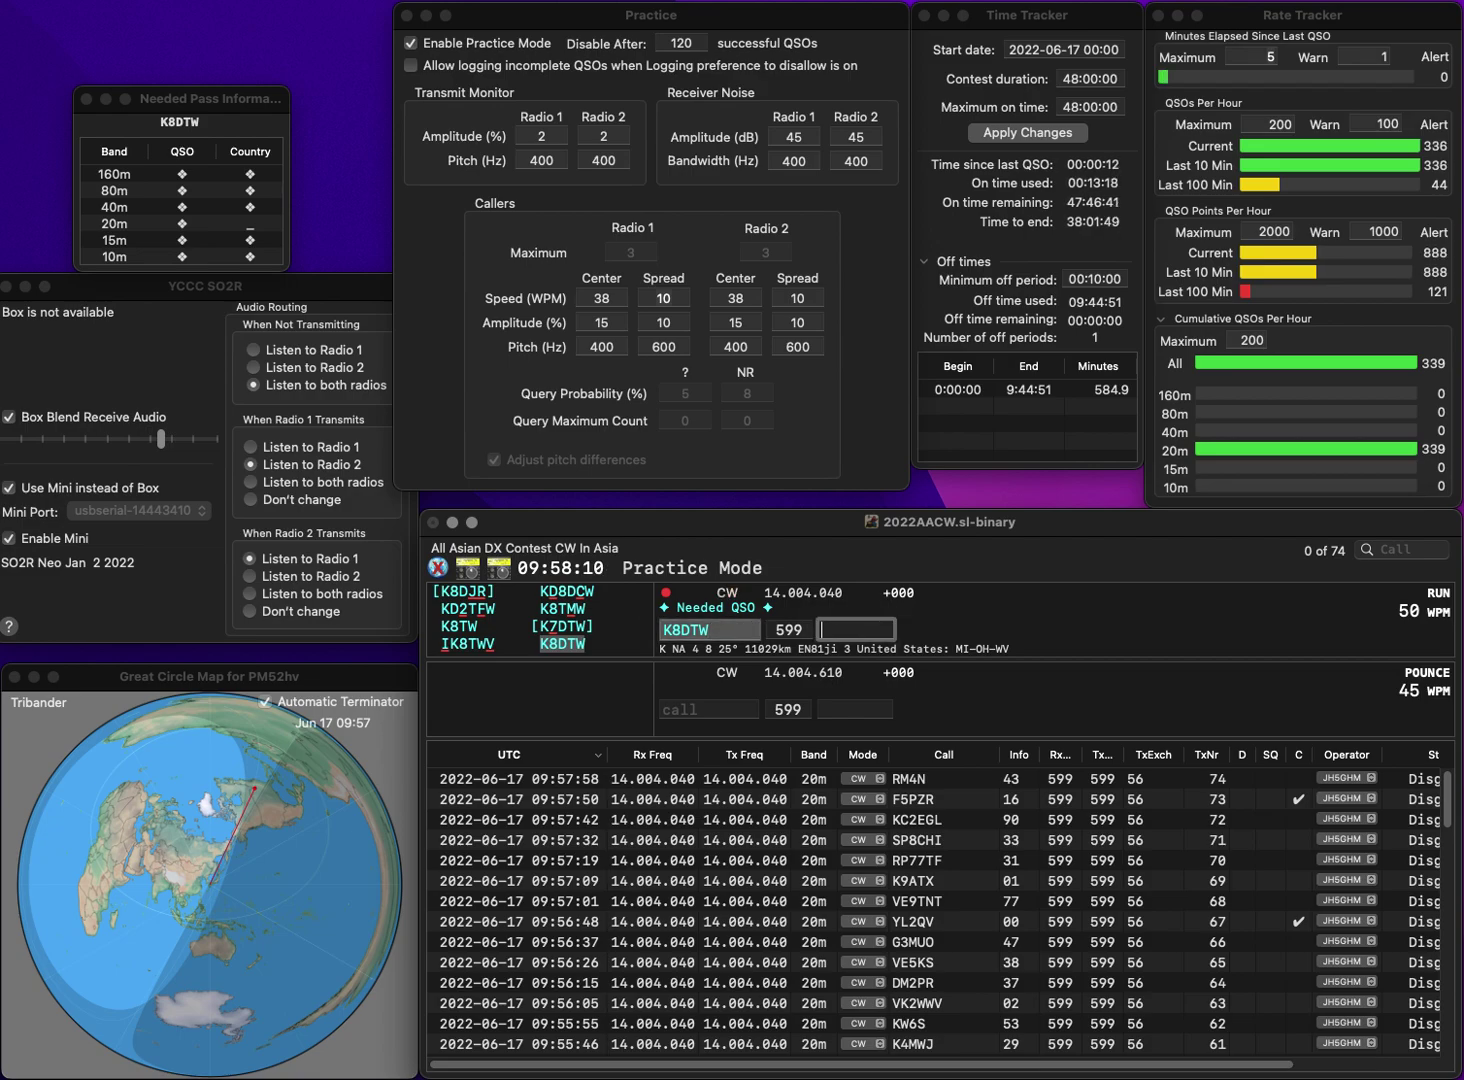
text(31)
key(Return)
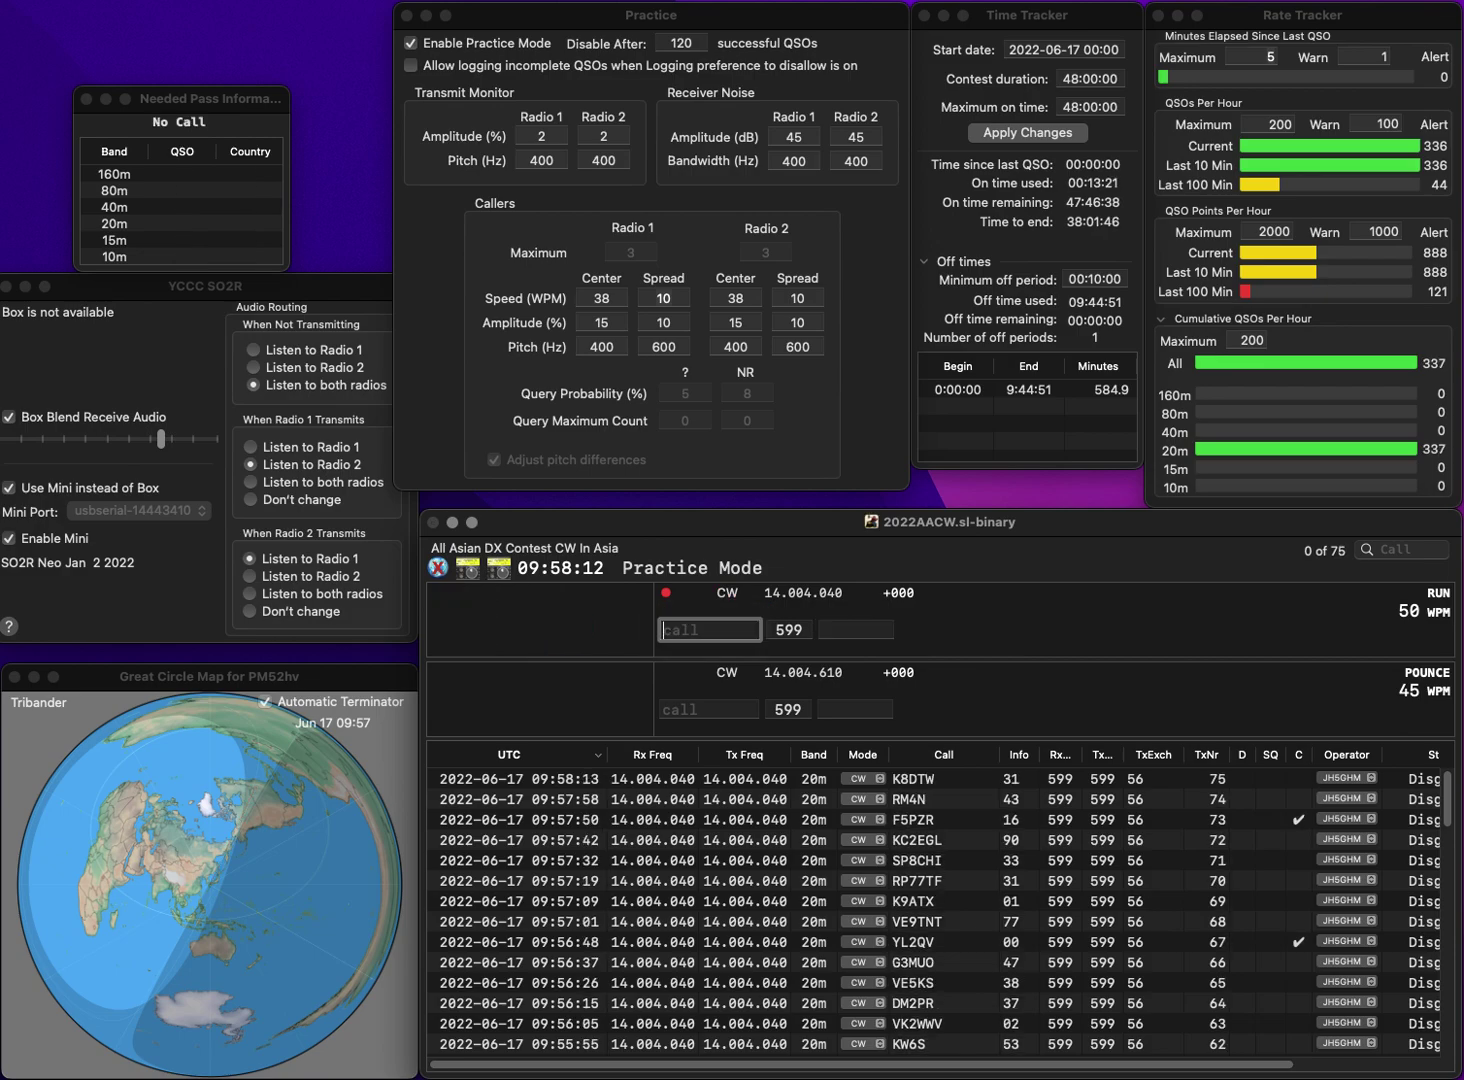
text(KF4TV)
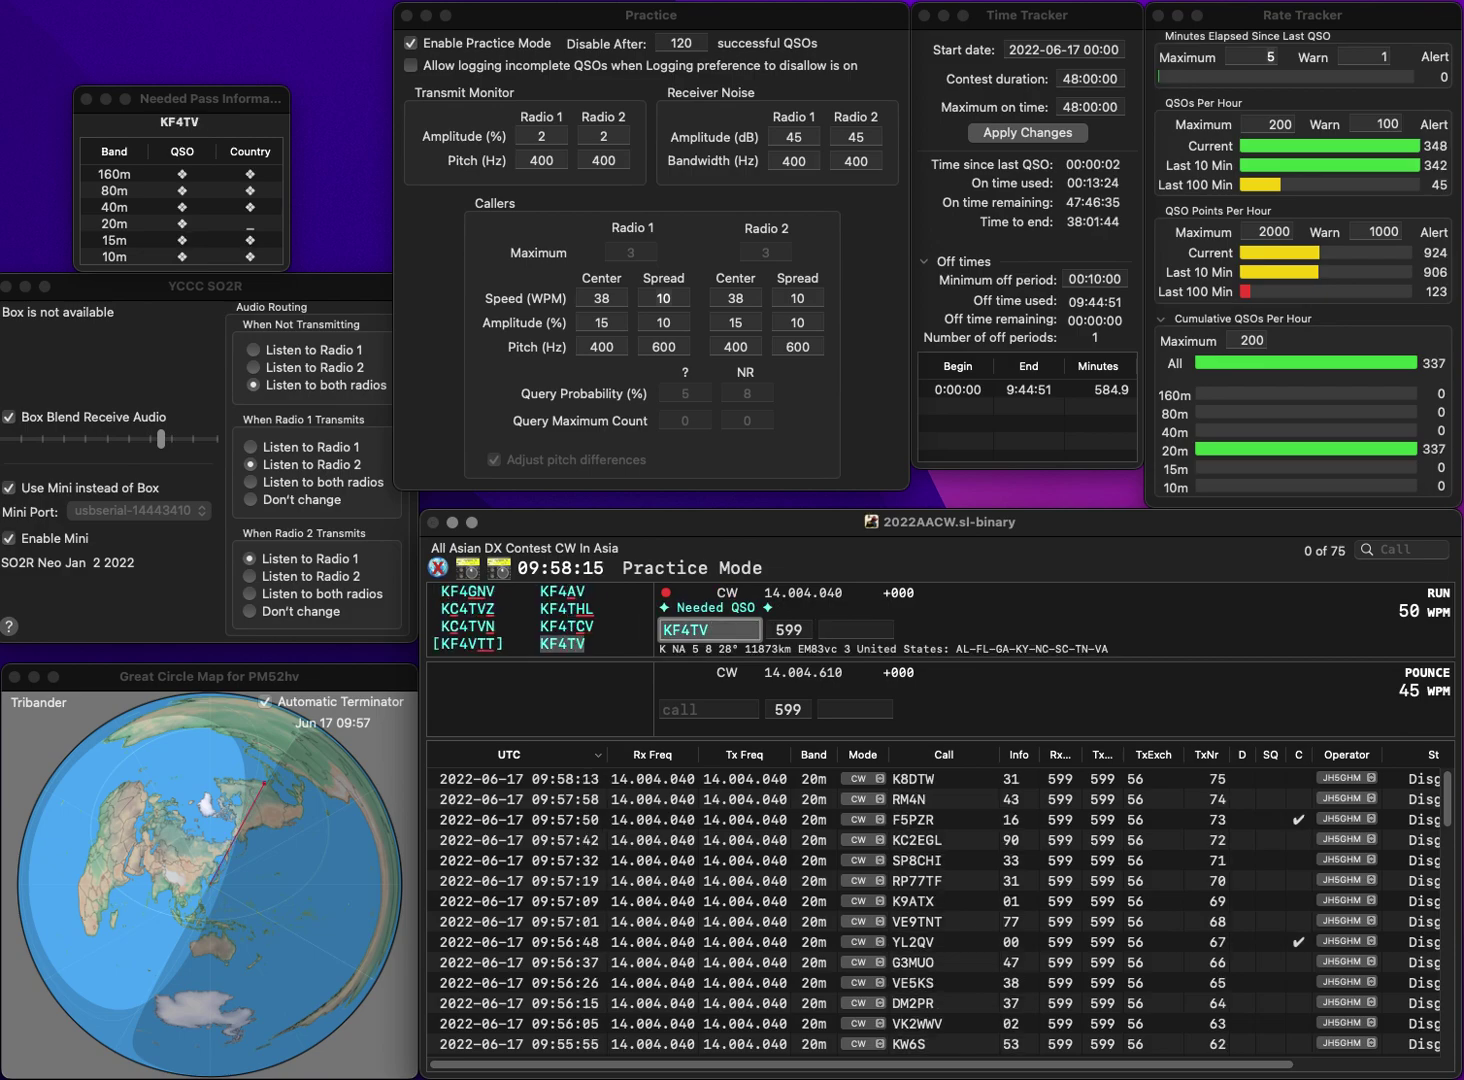
key(Return)
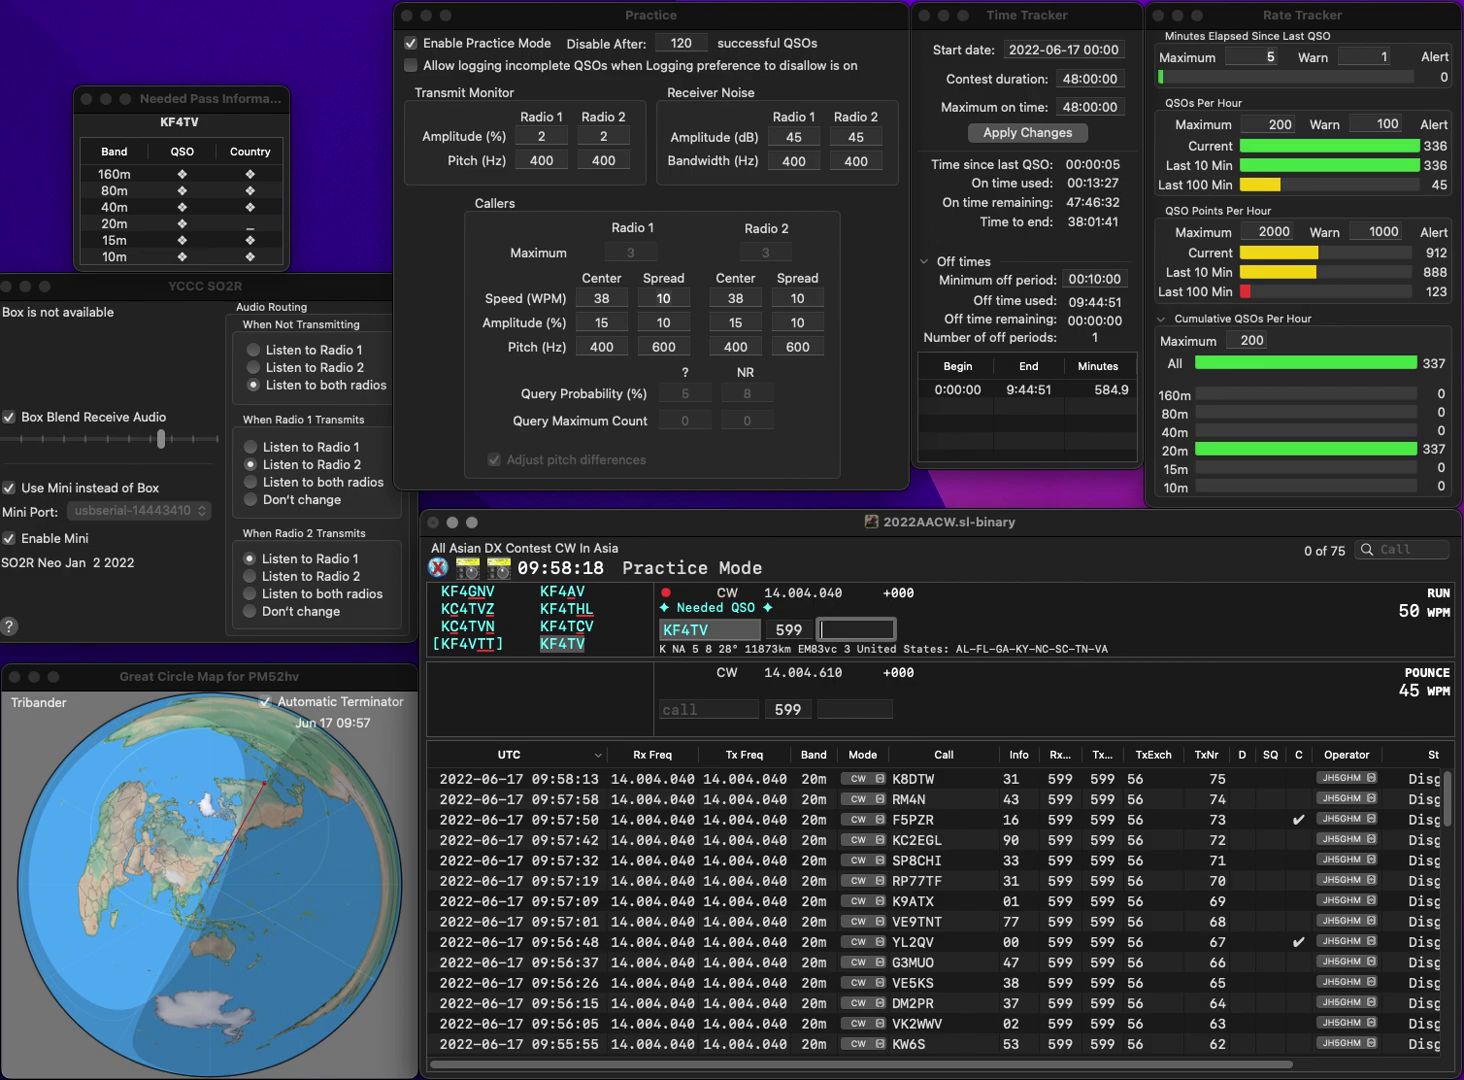
text(55)
key(Return)
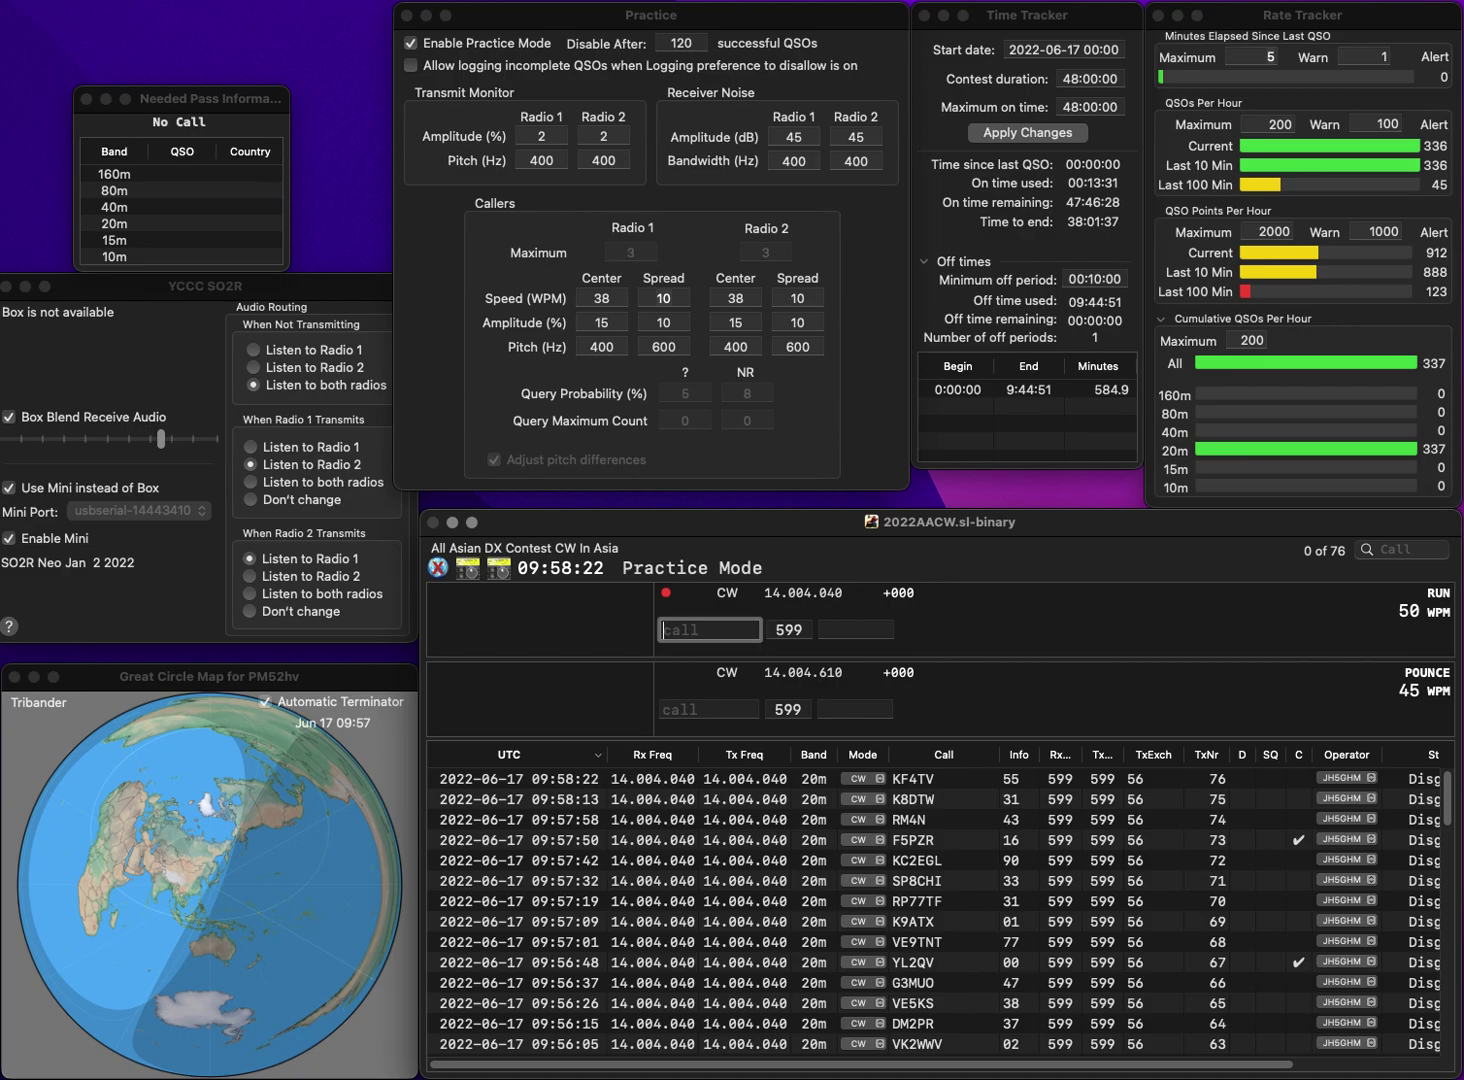
text(G4FEJD)
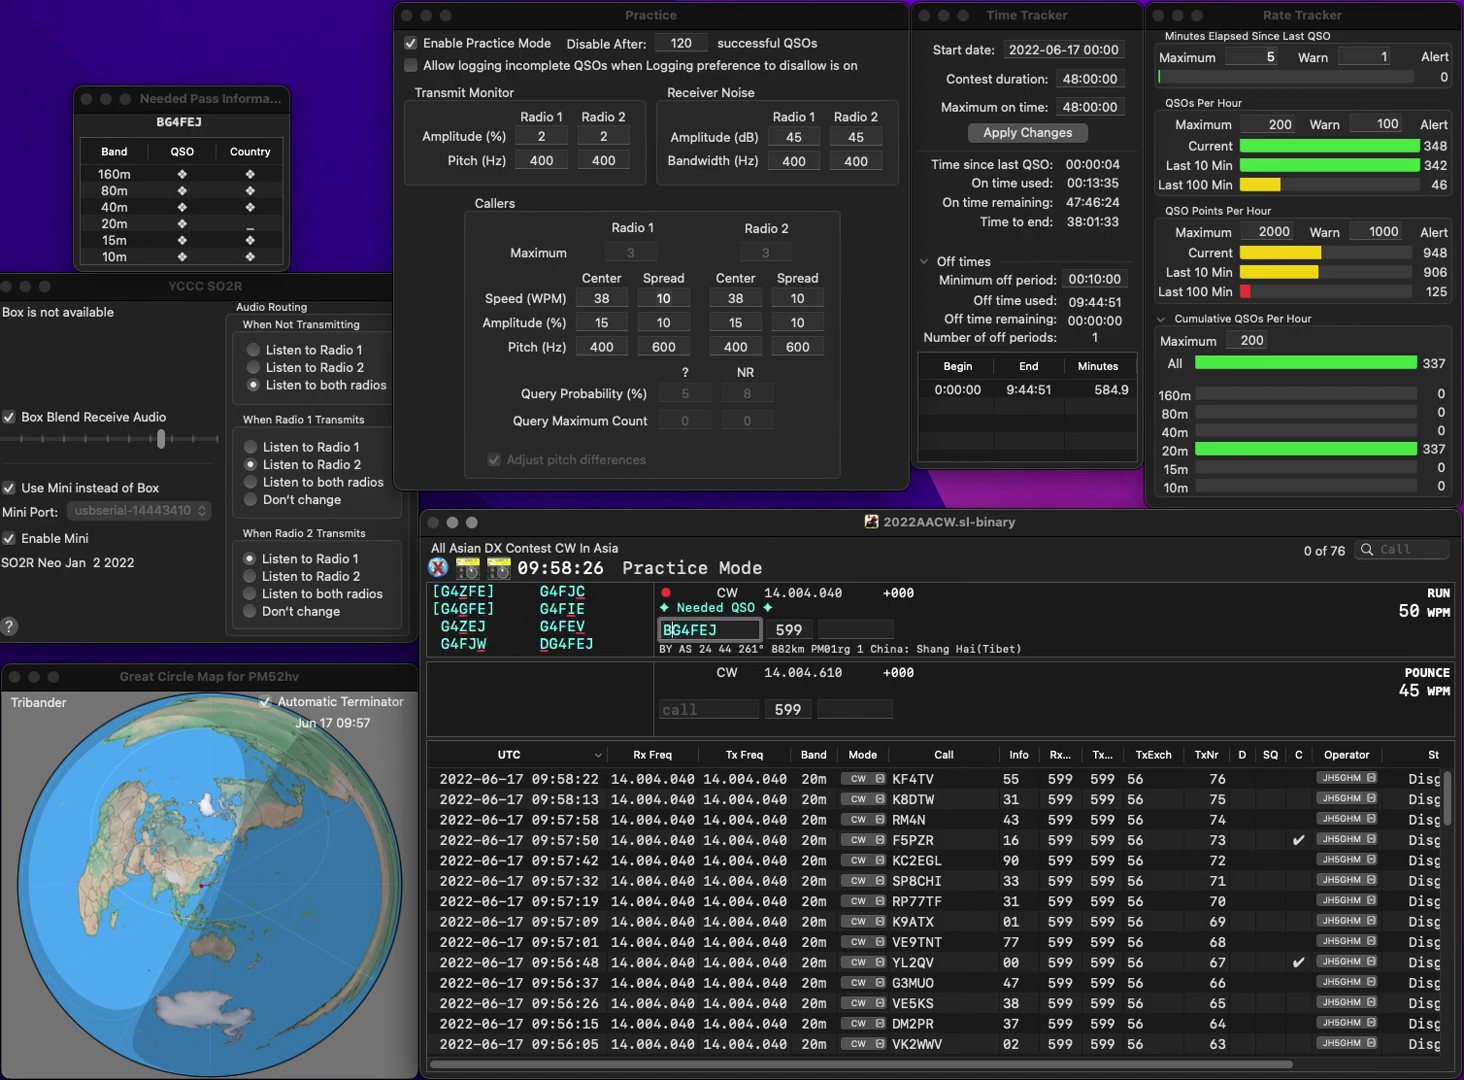
key(Return)
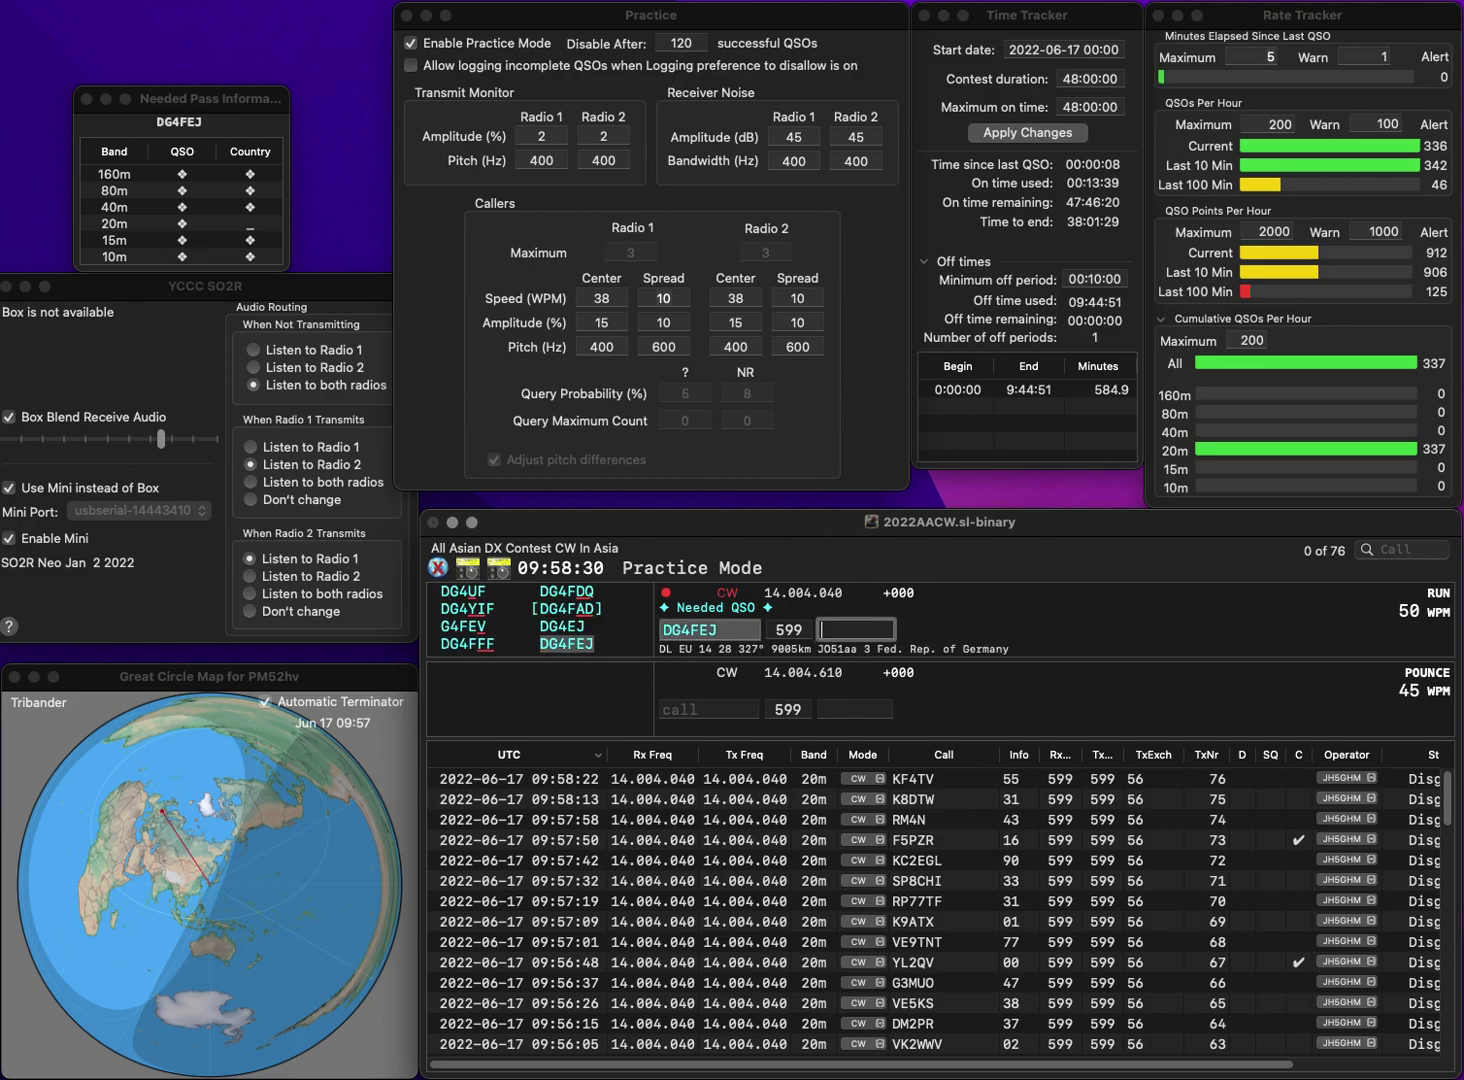
text(45)
key(Return)
text(KM4XK)
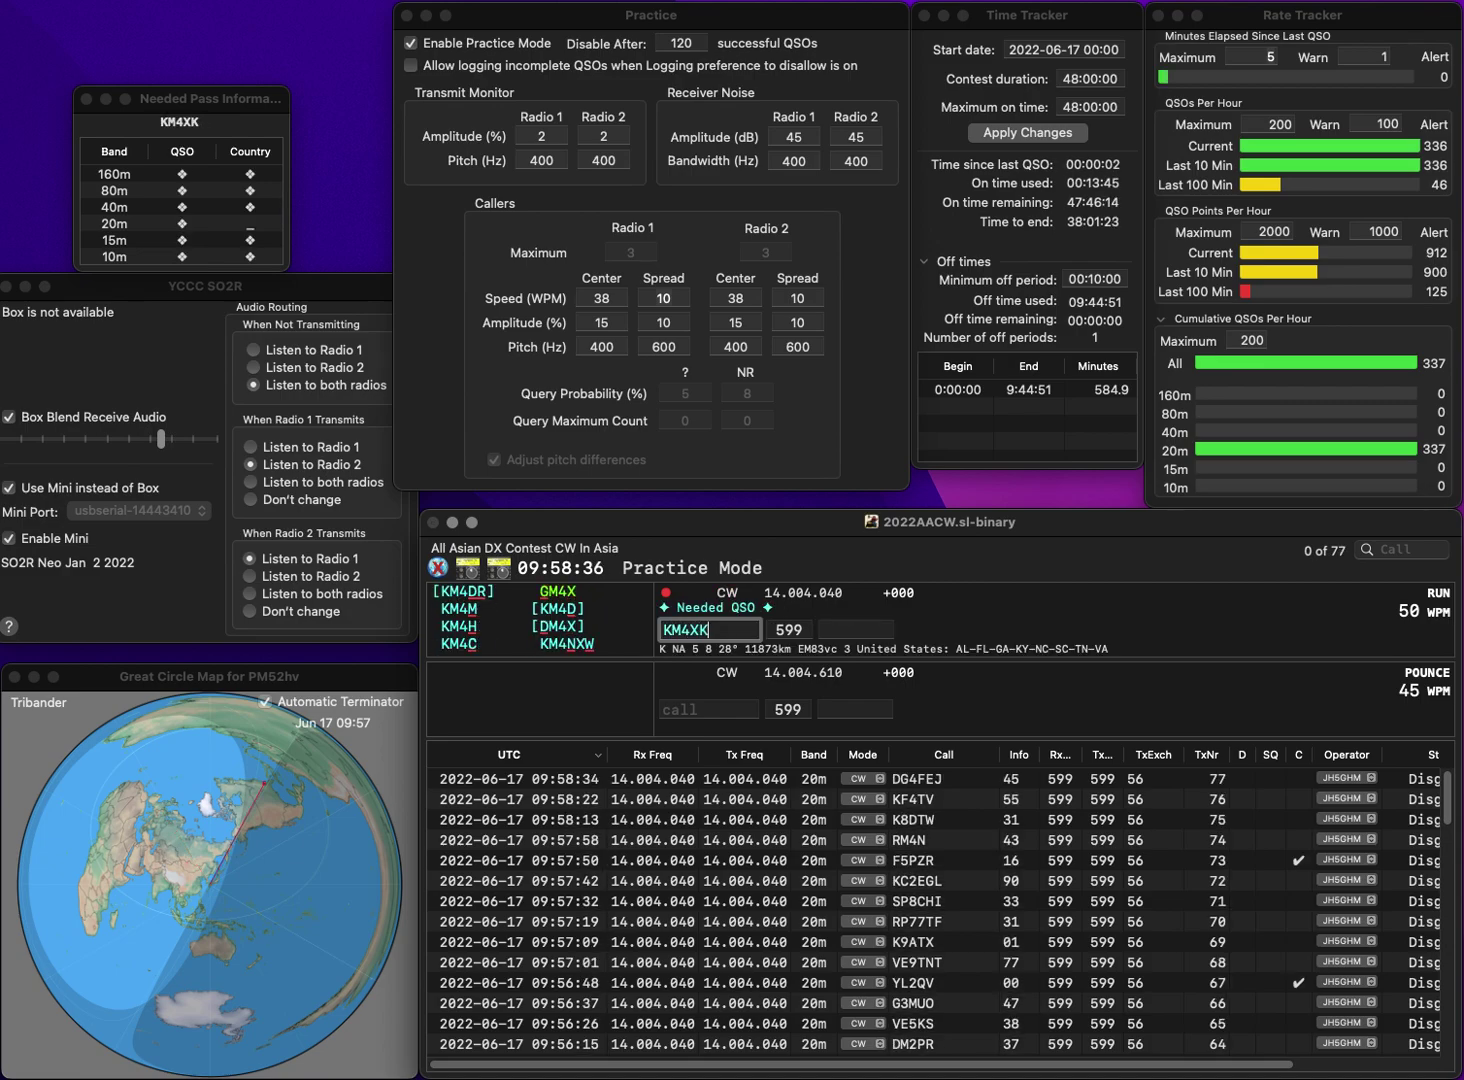
key(BackSpace)
key(BackSpace)
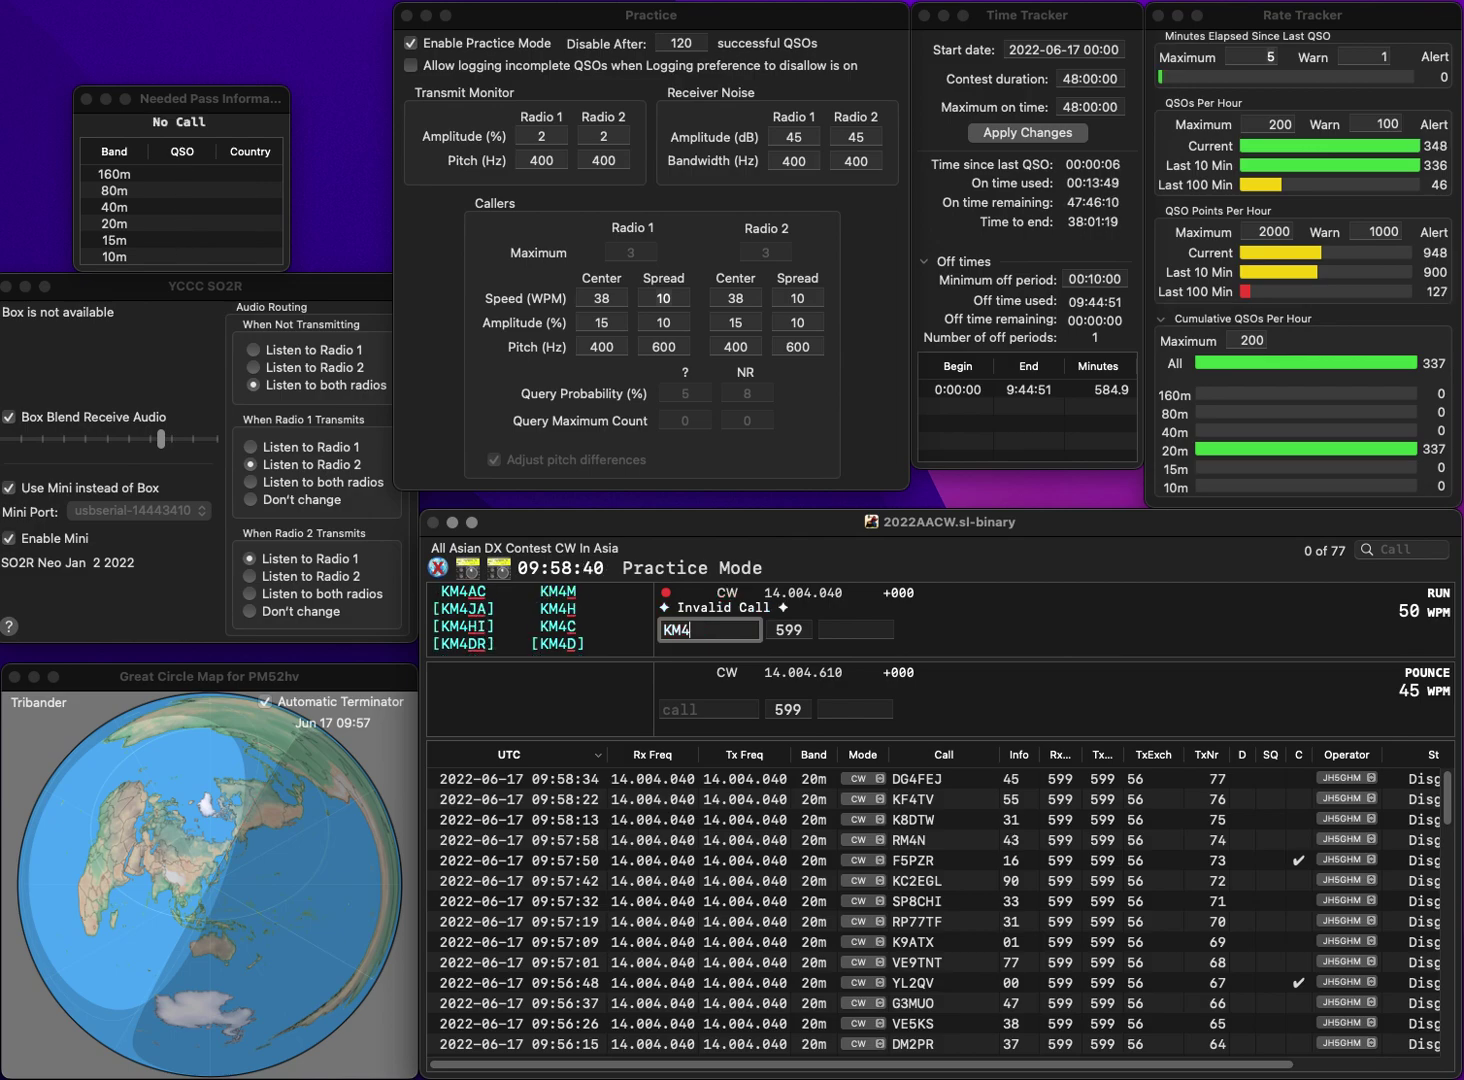
text(KAF)
key(space)
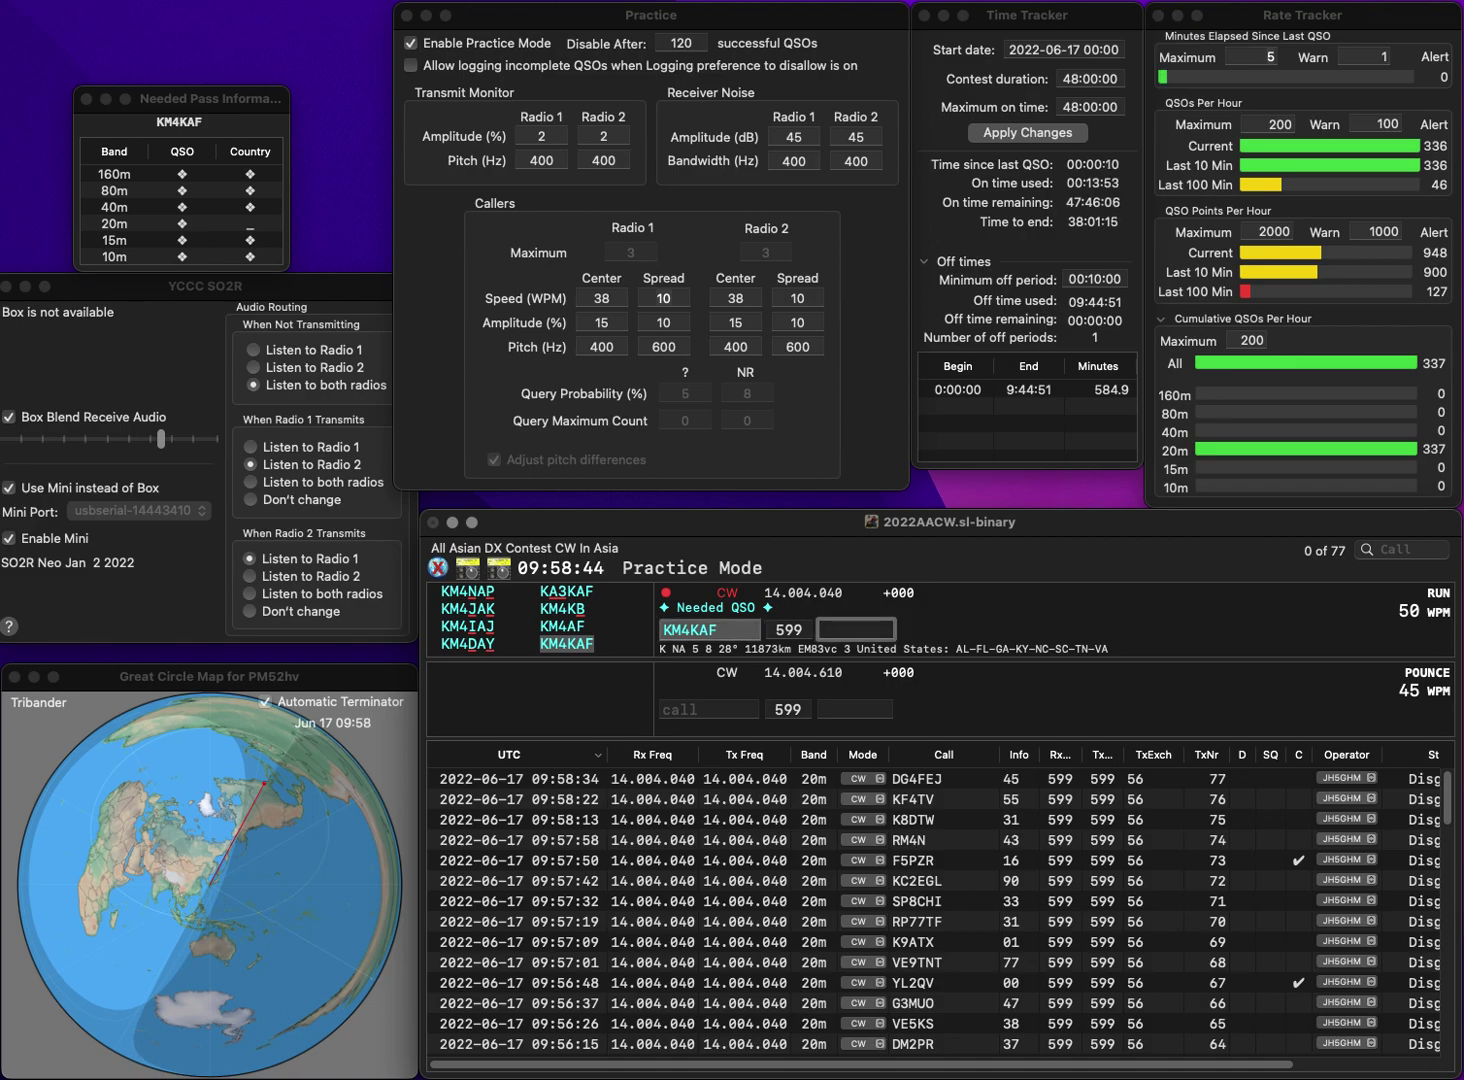
text(63)
key(Return)
text(VA3M)
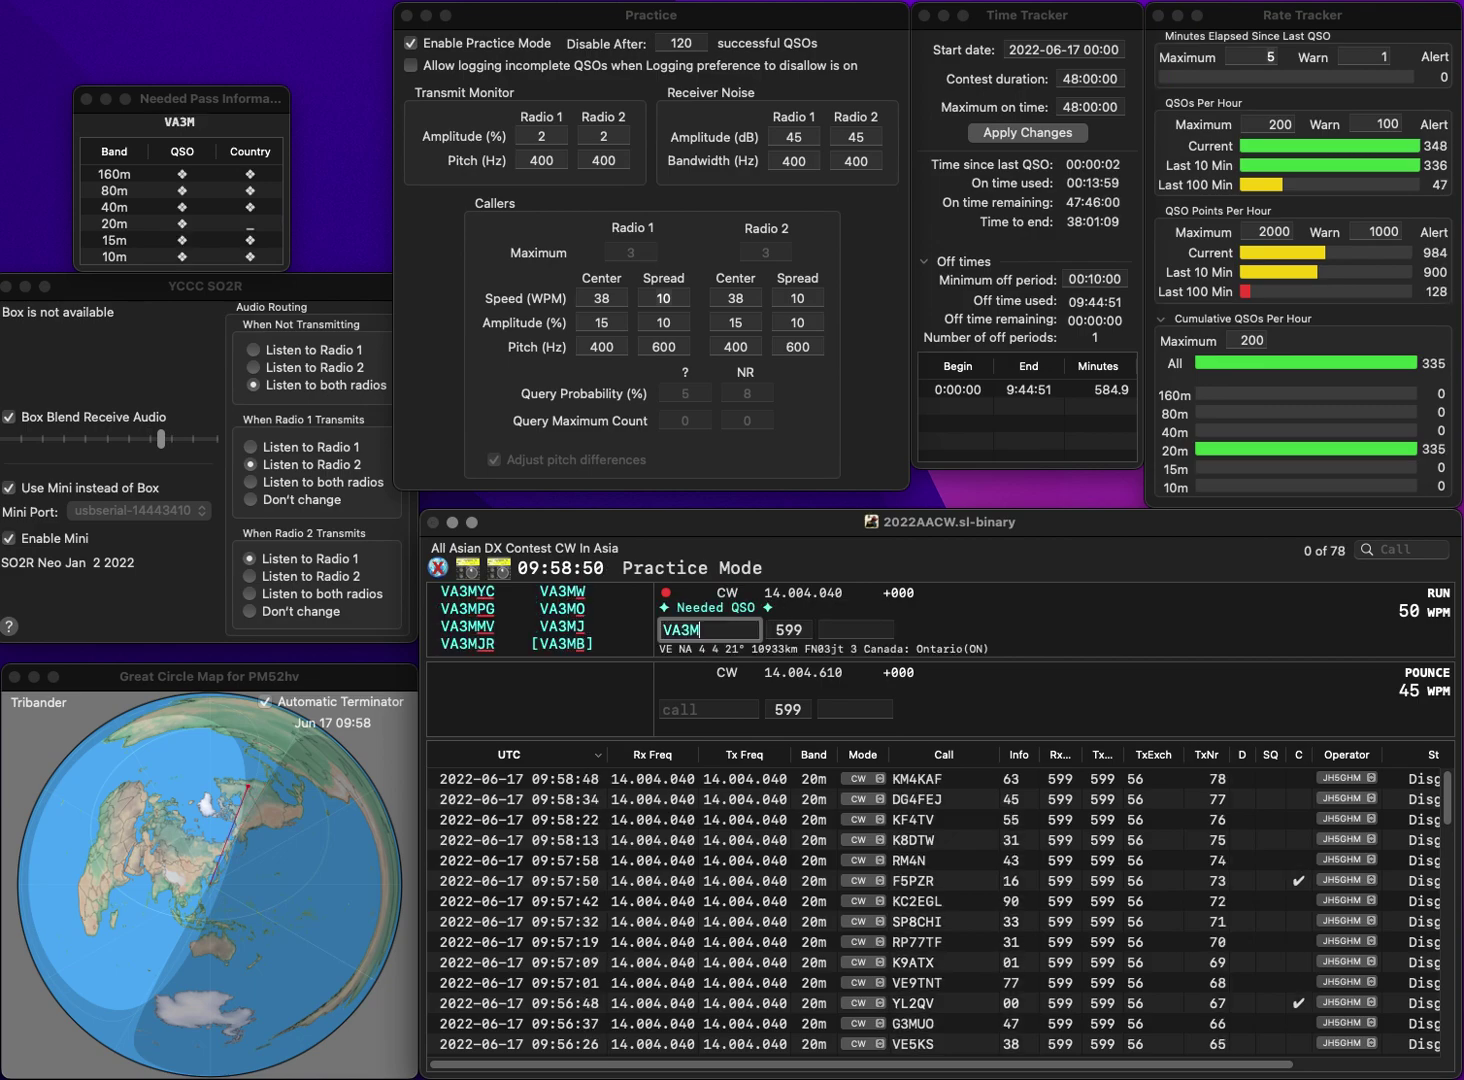
text(W)
key(Return)
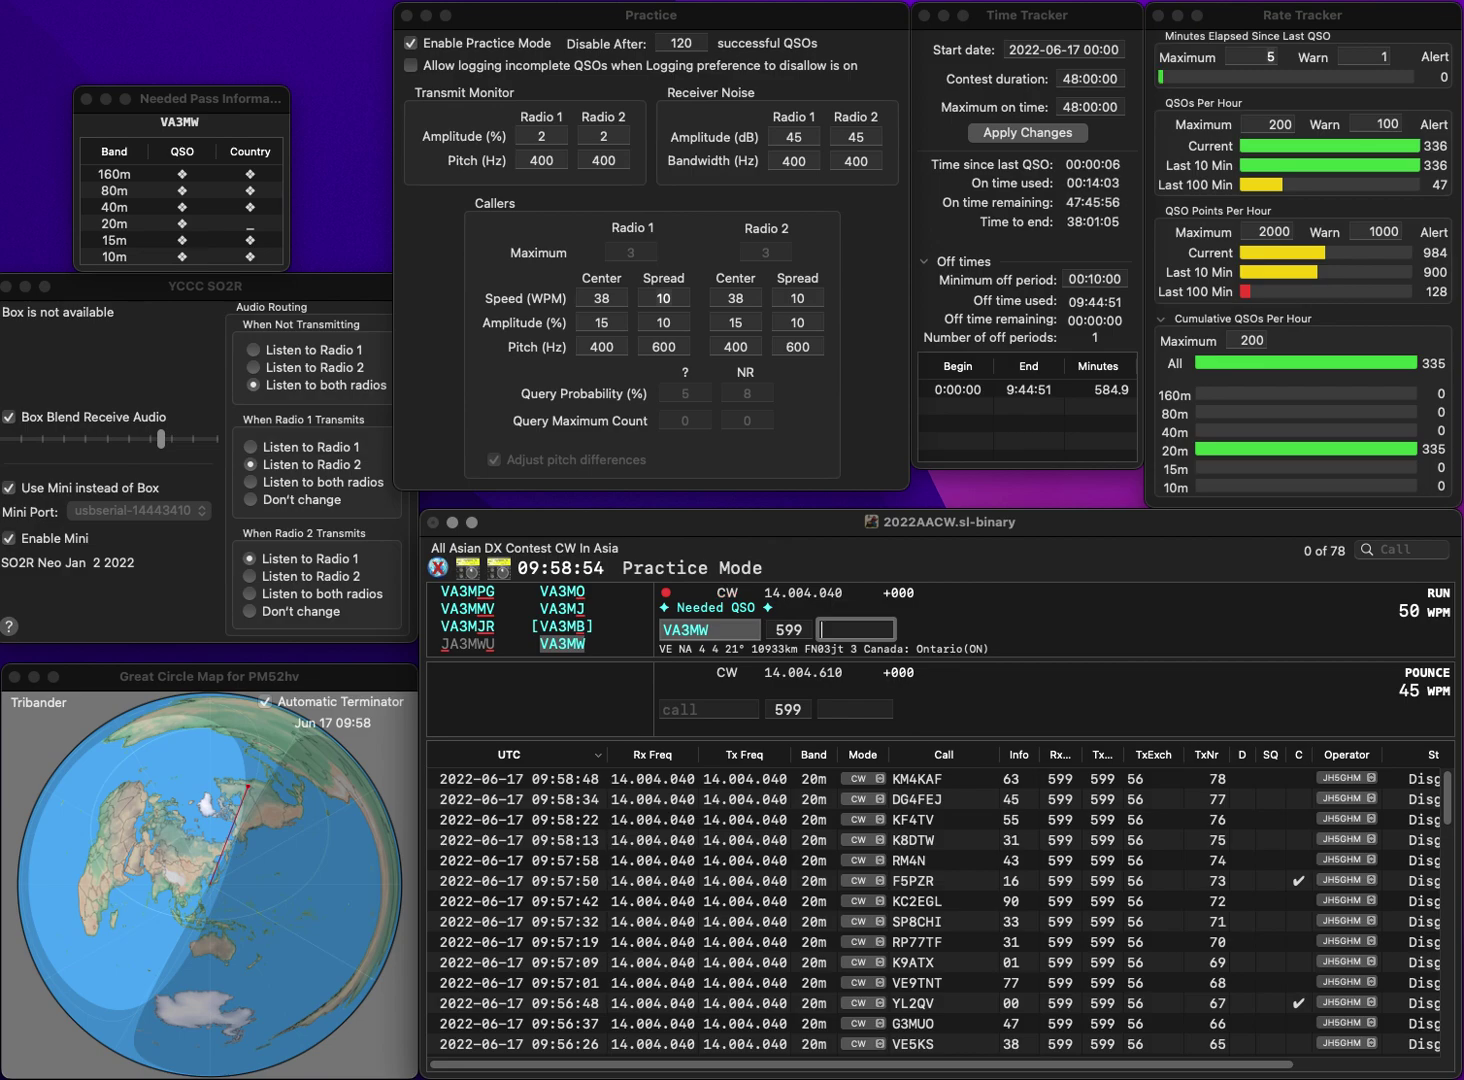
text(75)
key(Return)
text(O)
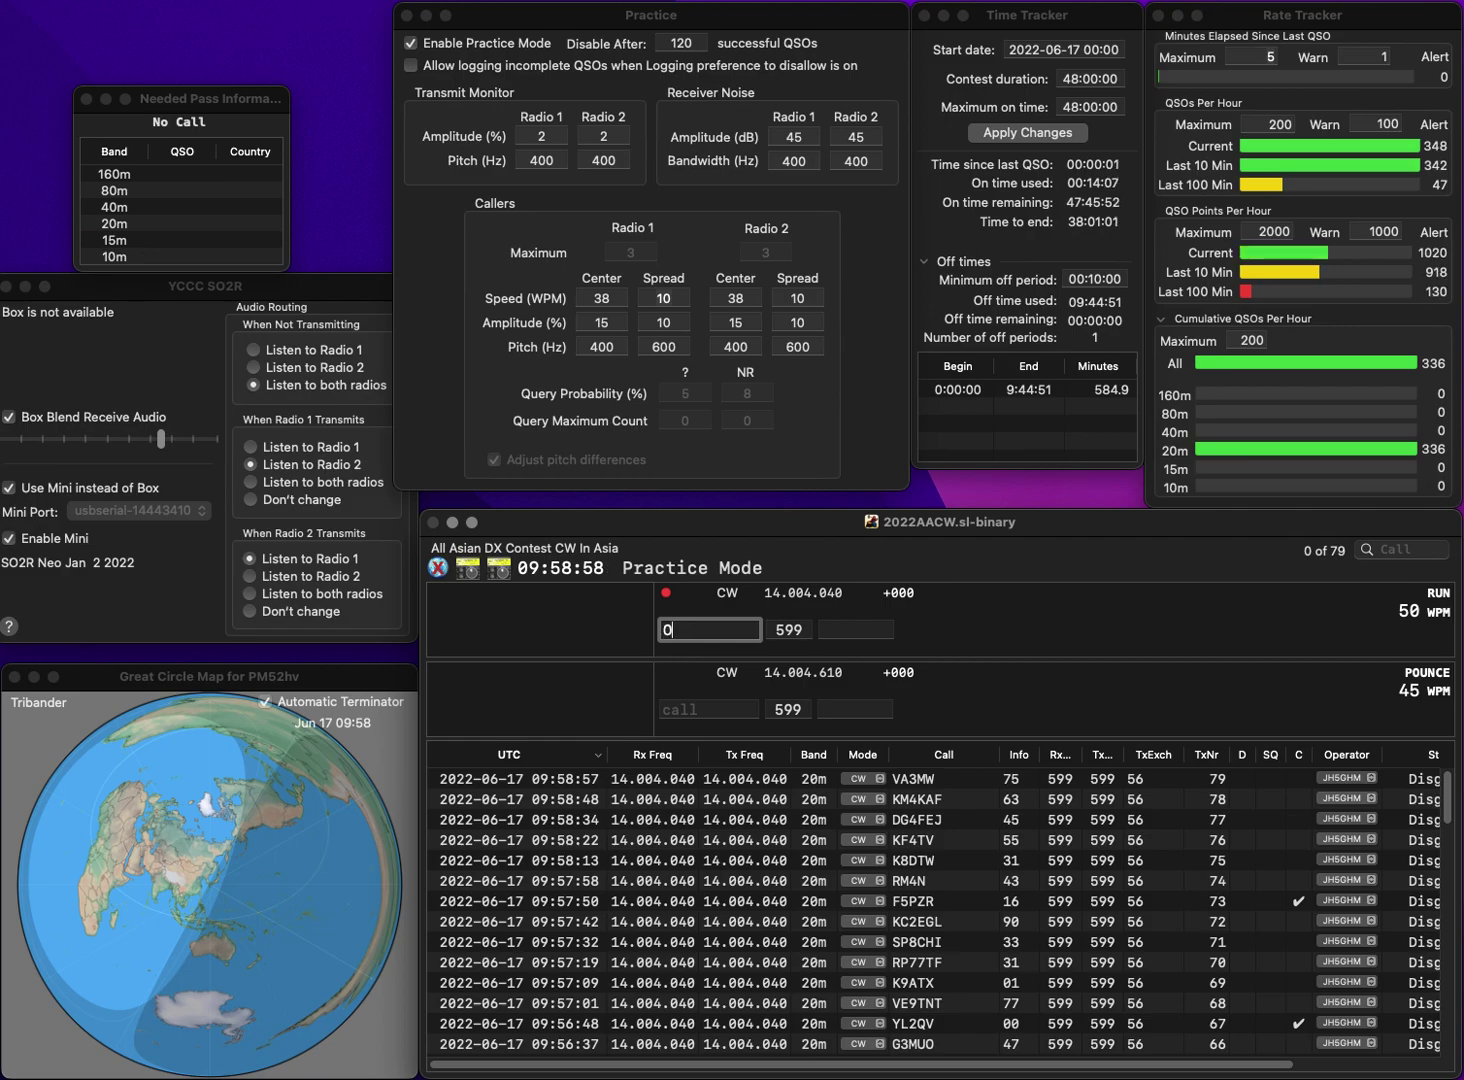
text(Z5BAL)
key(Return)
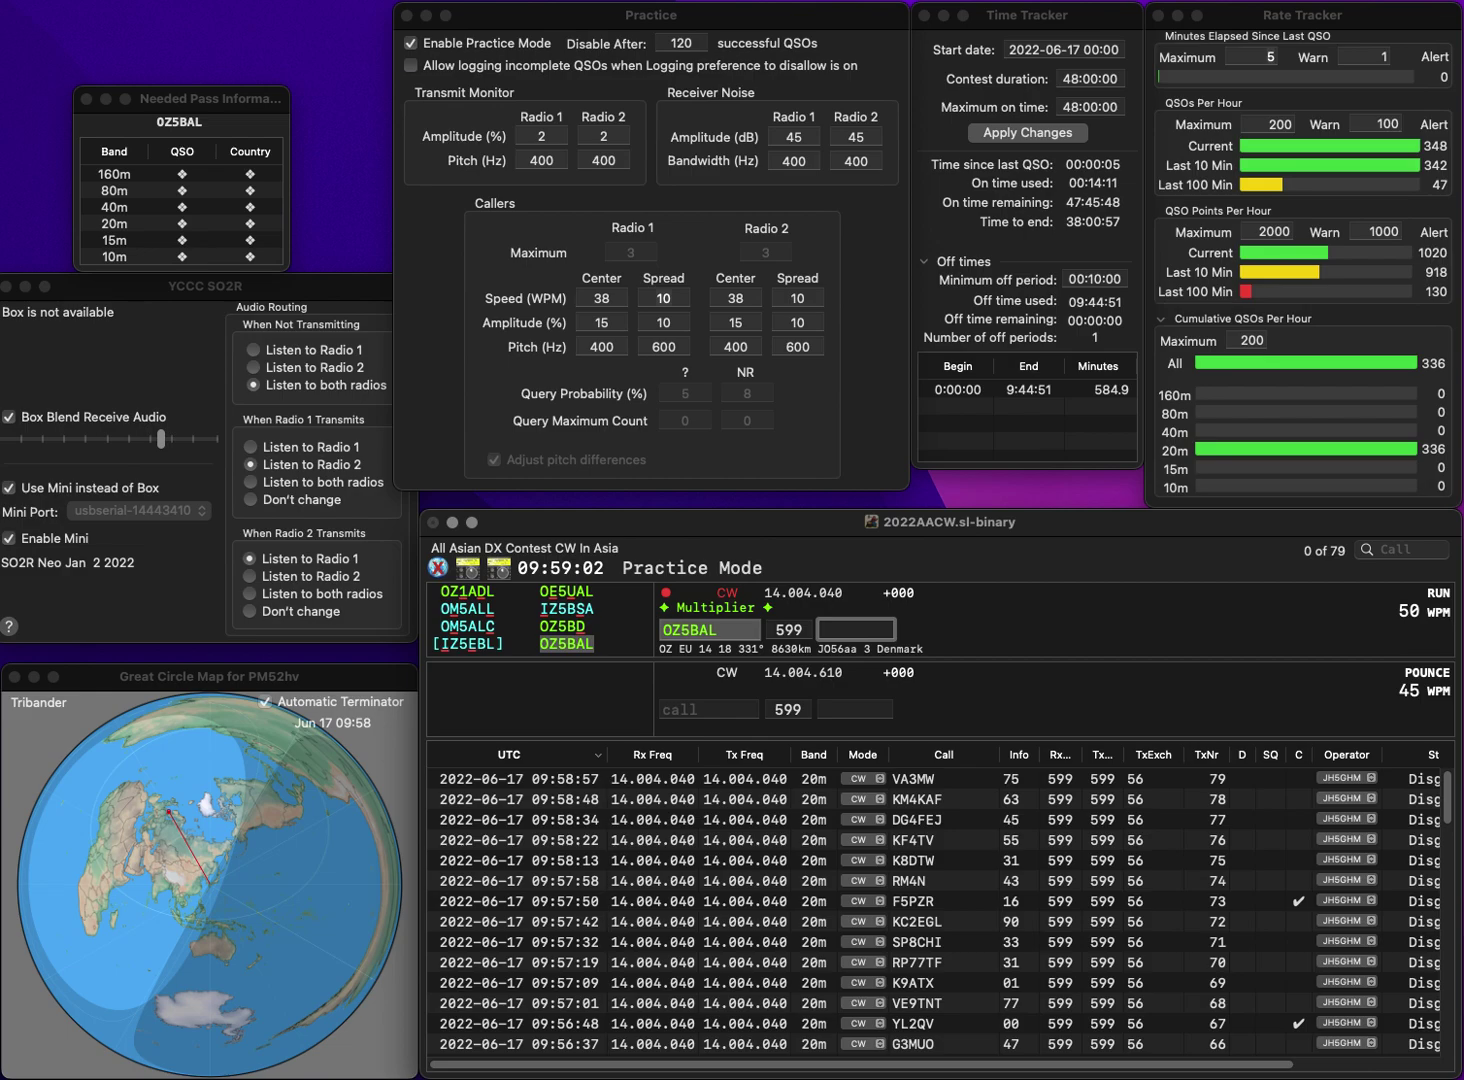
text(31)
key(Return)
- Enter the call NX4O, correct it to NX5O, and log the contact with received exchange 28
text(NX4O)
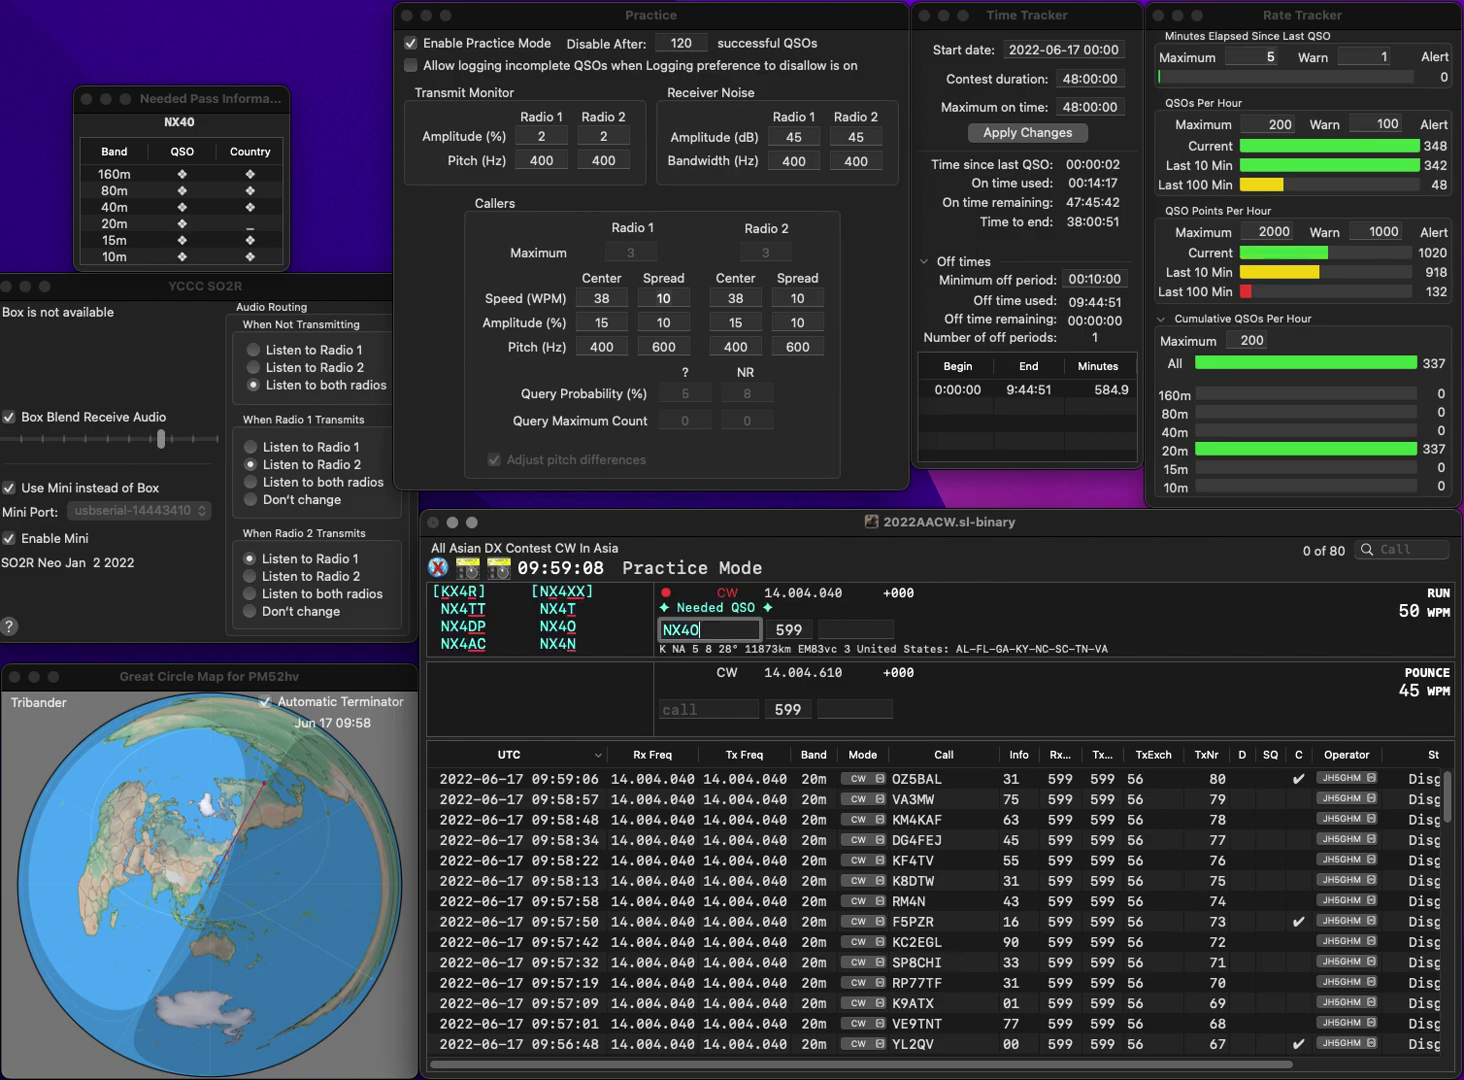
key(space)
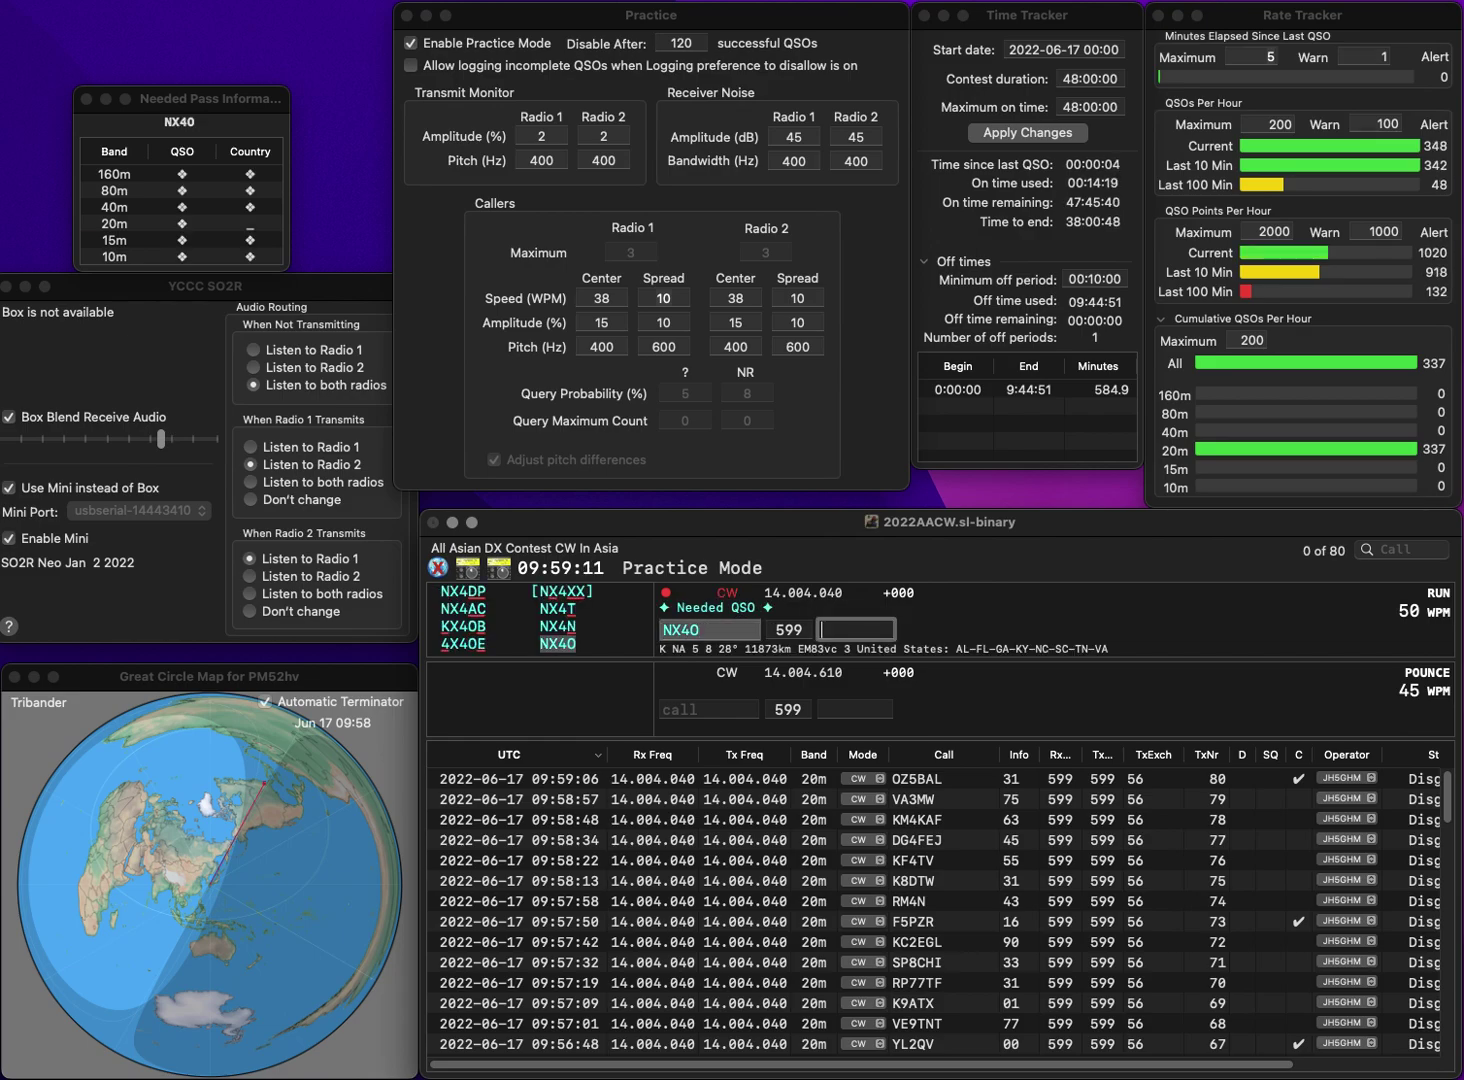
key(shift+Tab)
text(NX50)
key(Tab)
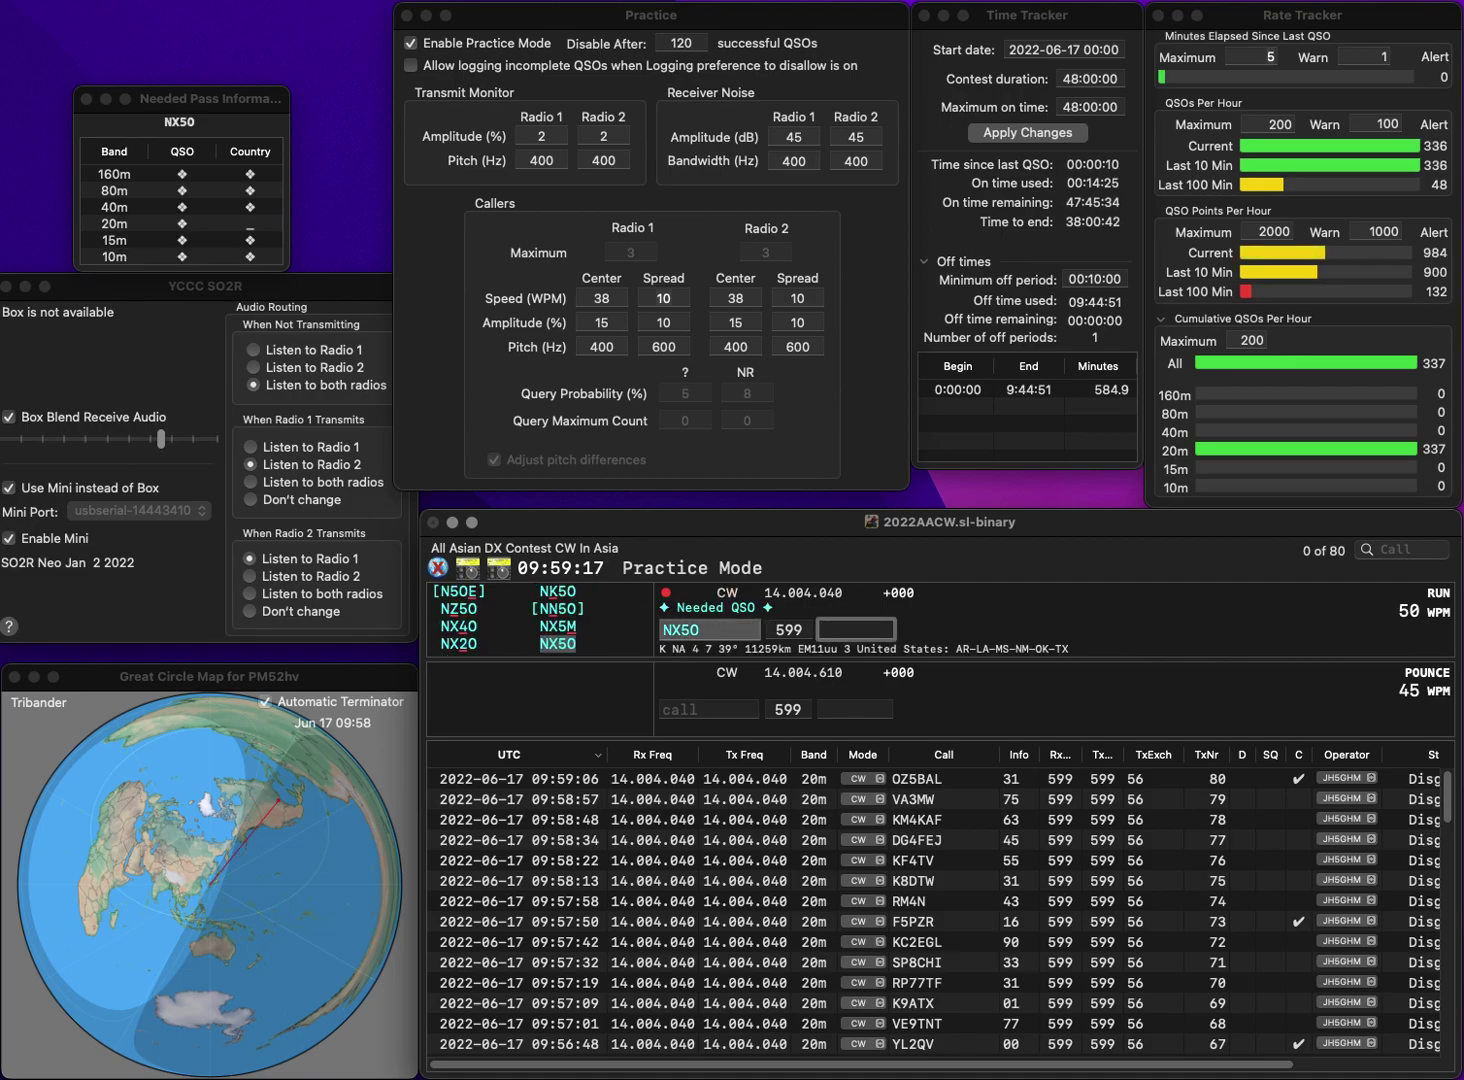
text(28)
key(Return)
text(N9C)
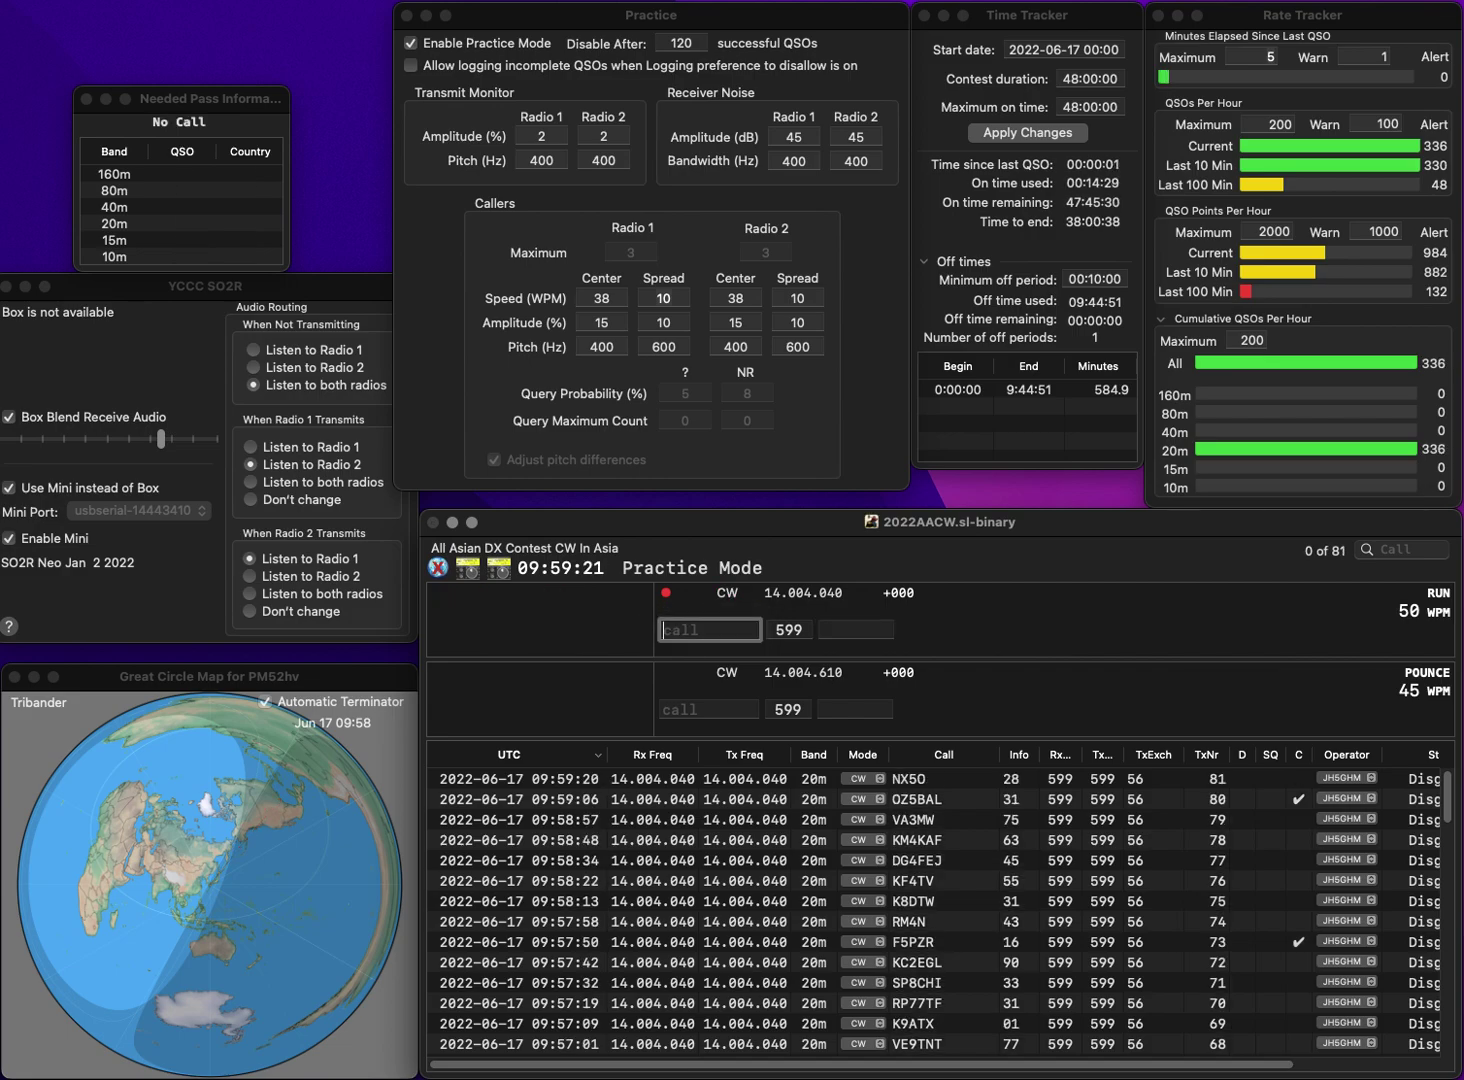
text(DX)
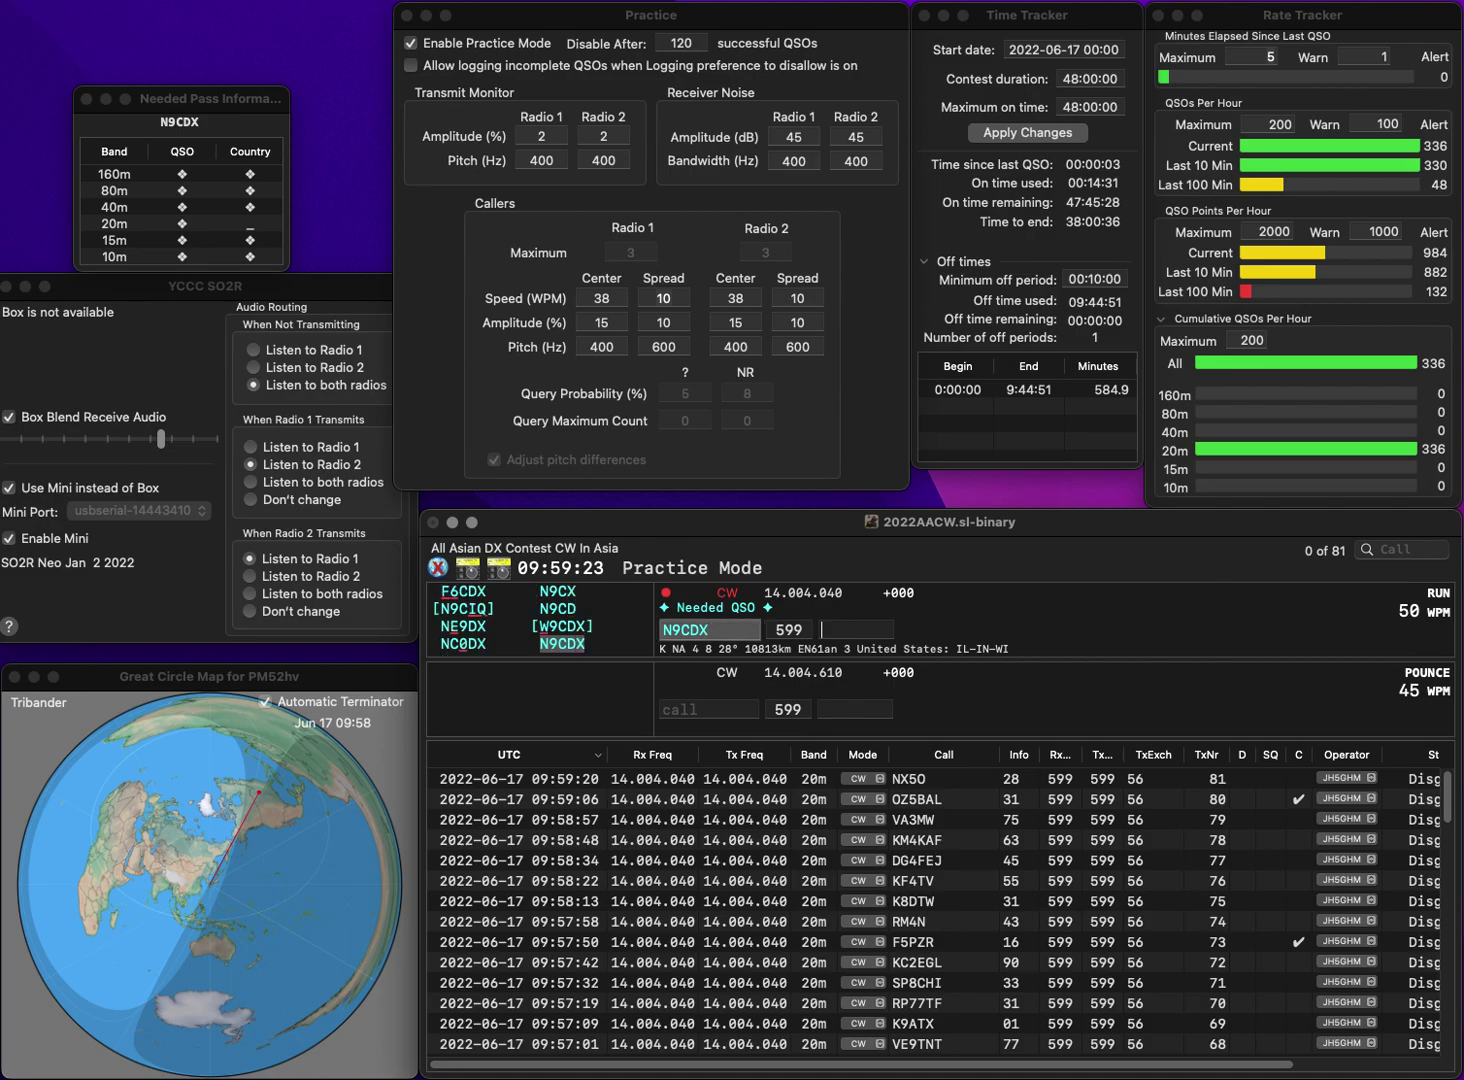
key(Return)
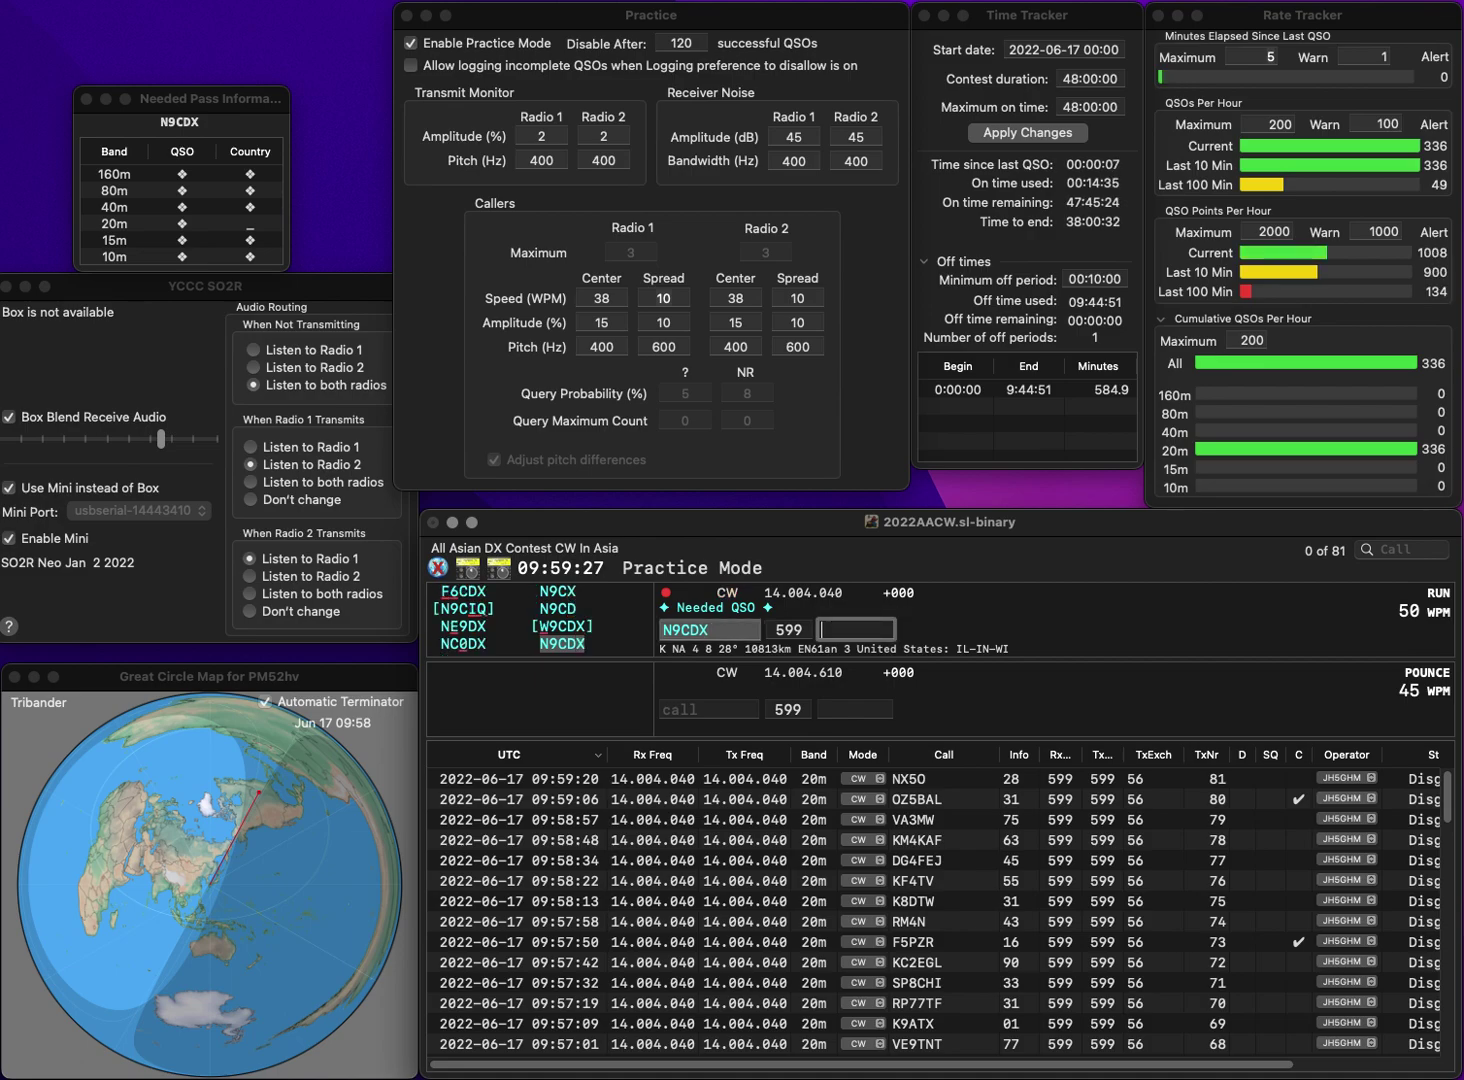
text(57)
key(Return)
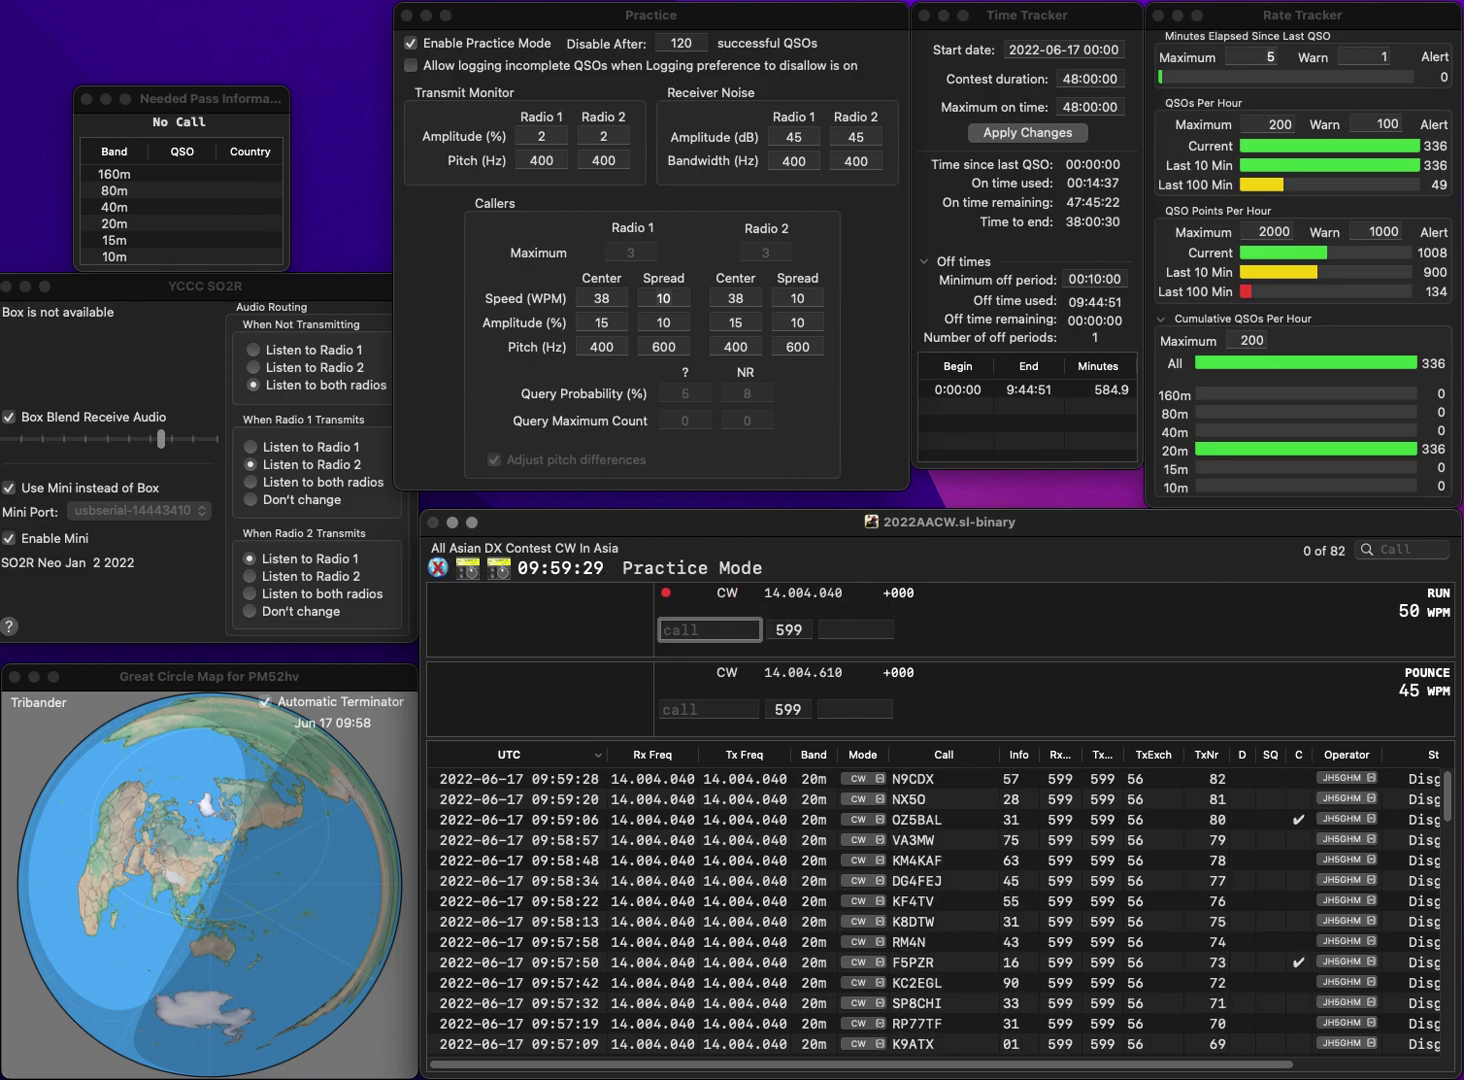
text(PY2)
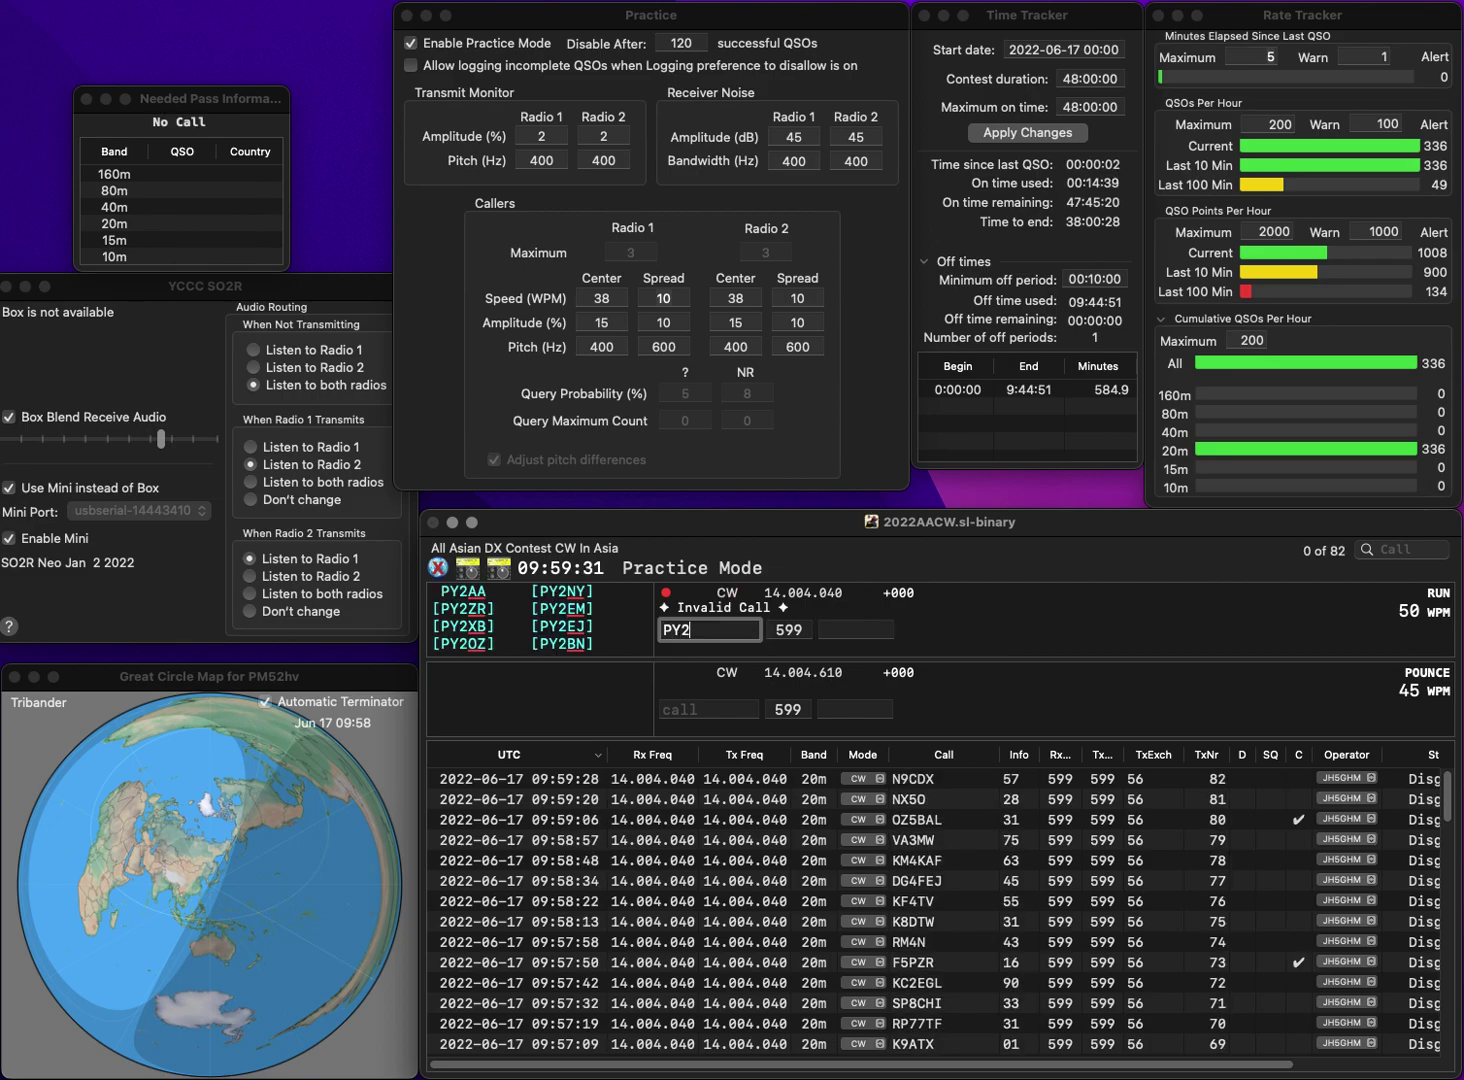
text(KO)
key(Return)
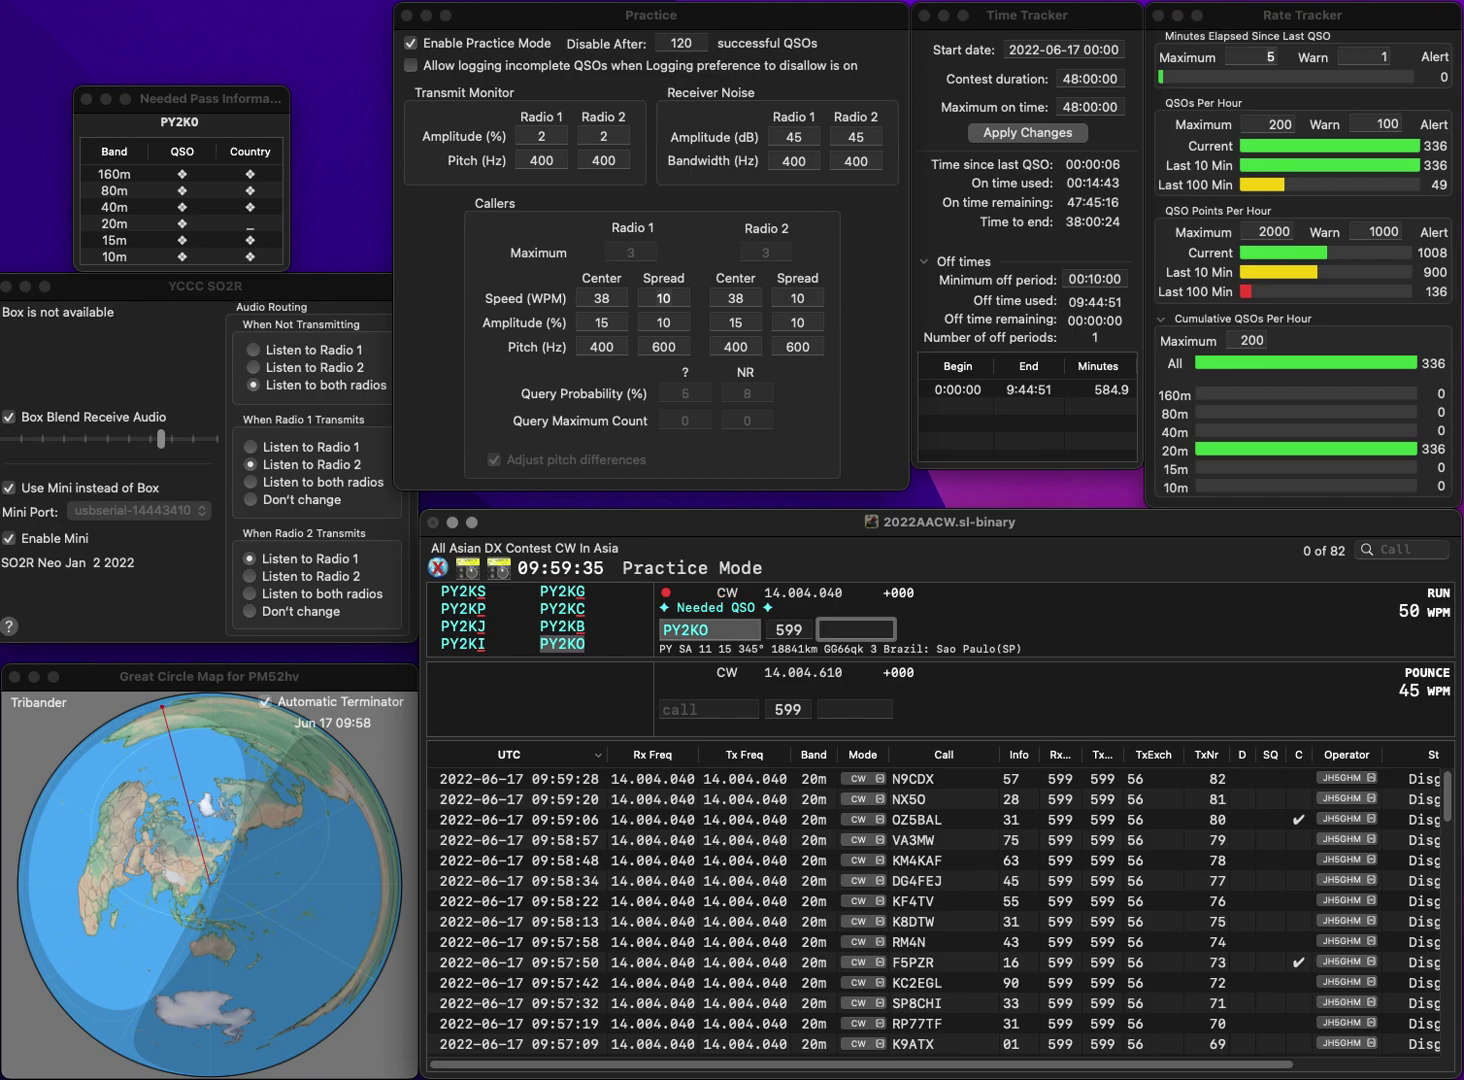
text(16)
key(Return)
text(R3RU)
key(space)
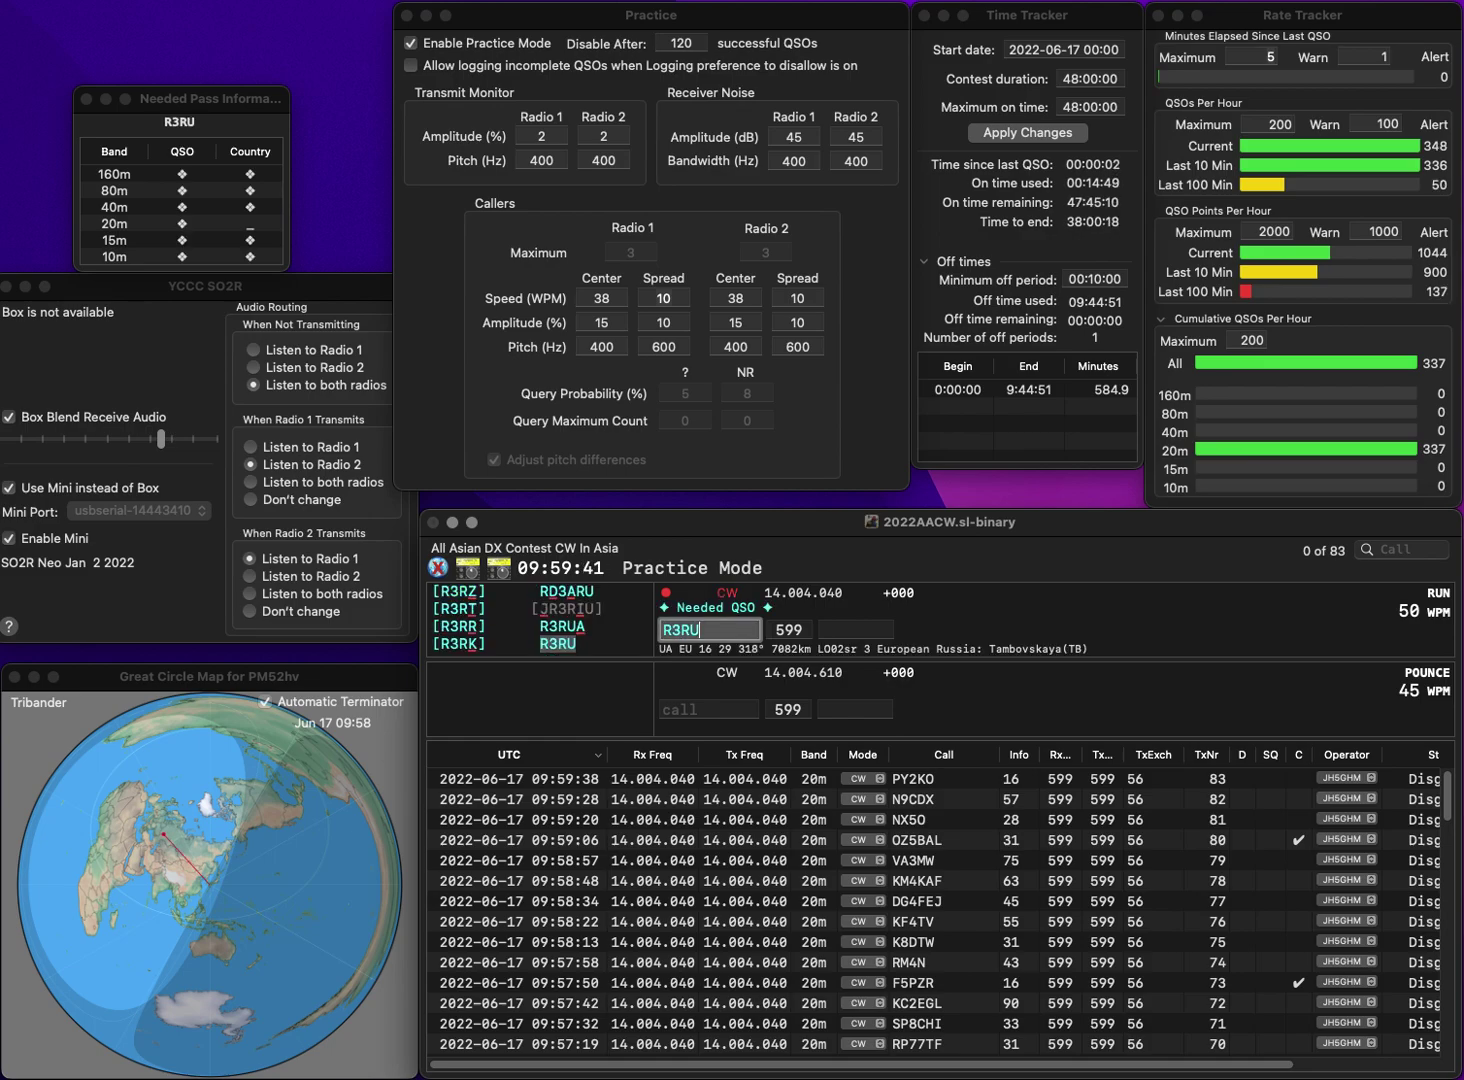
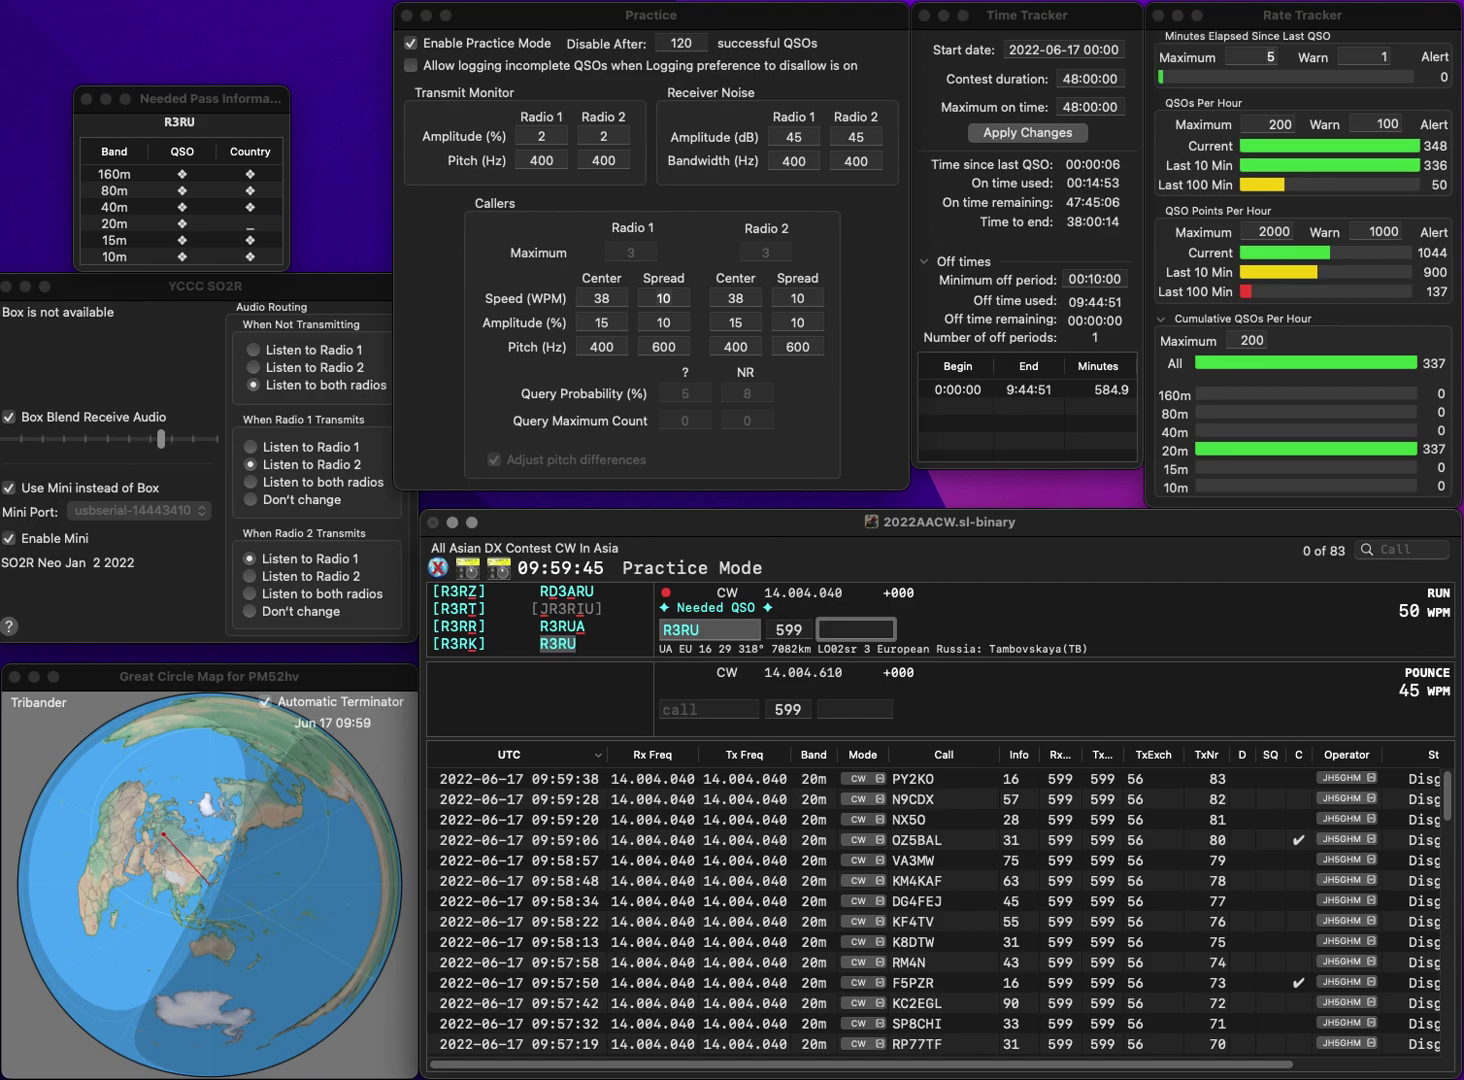
text(11)
key(Return)
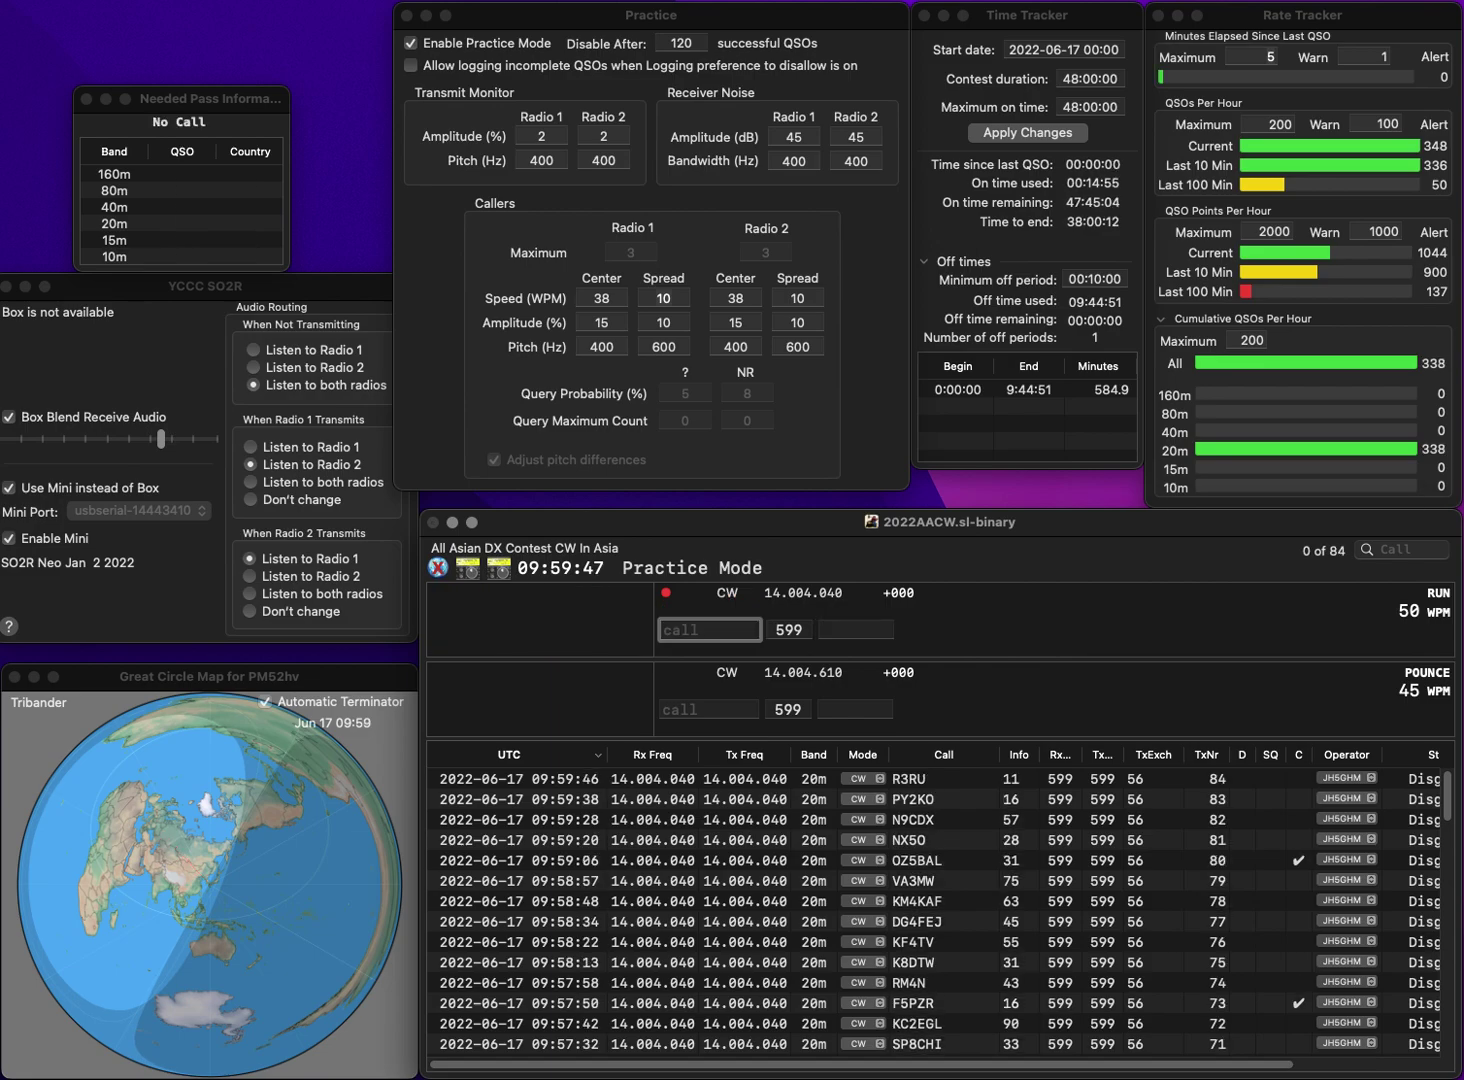
- Enter the call KE1AVH, correct it to XE1AVH, and log the contact with received exchange 74
text(KE1)
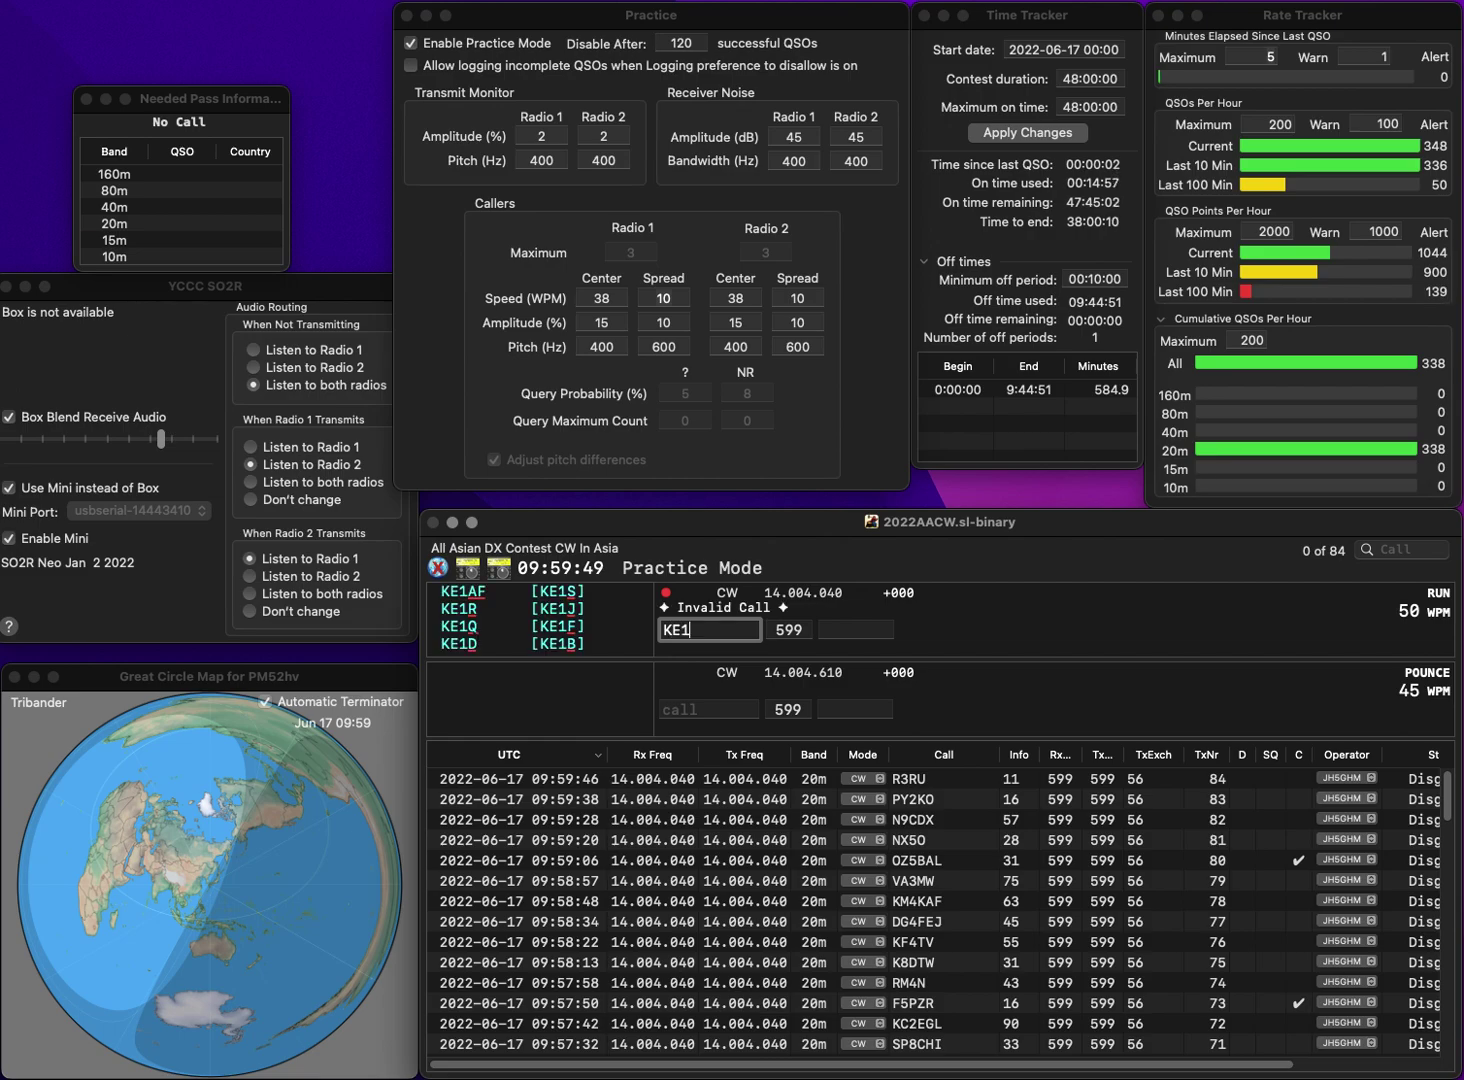
text(AVH)
key(Home)
key(Delete)
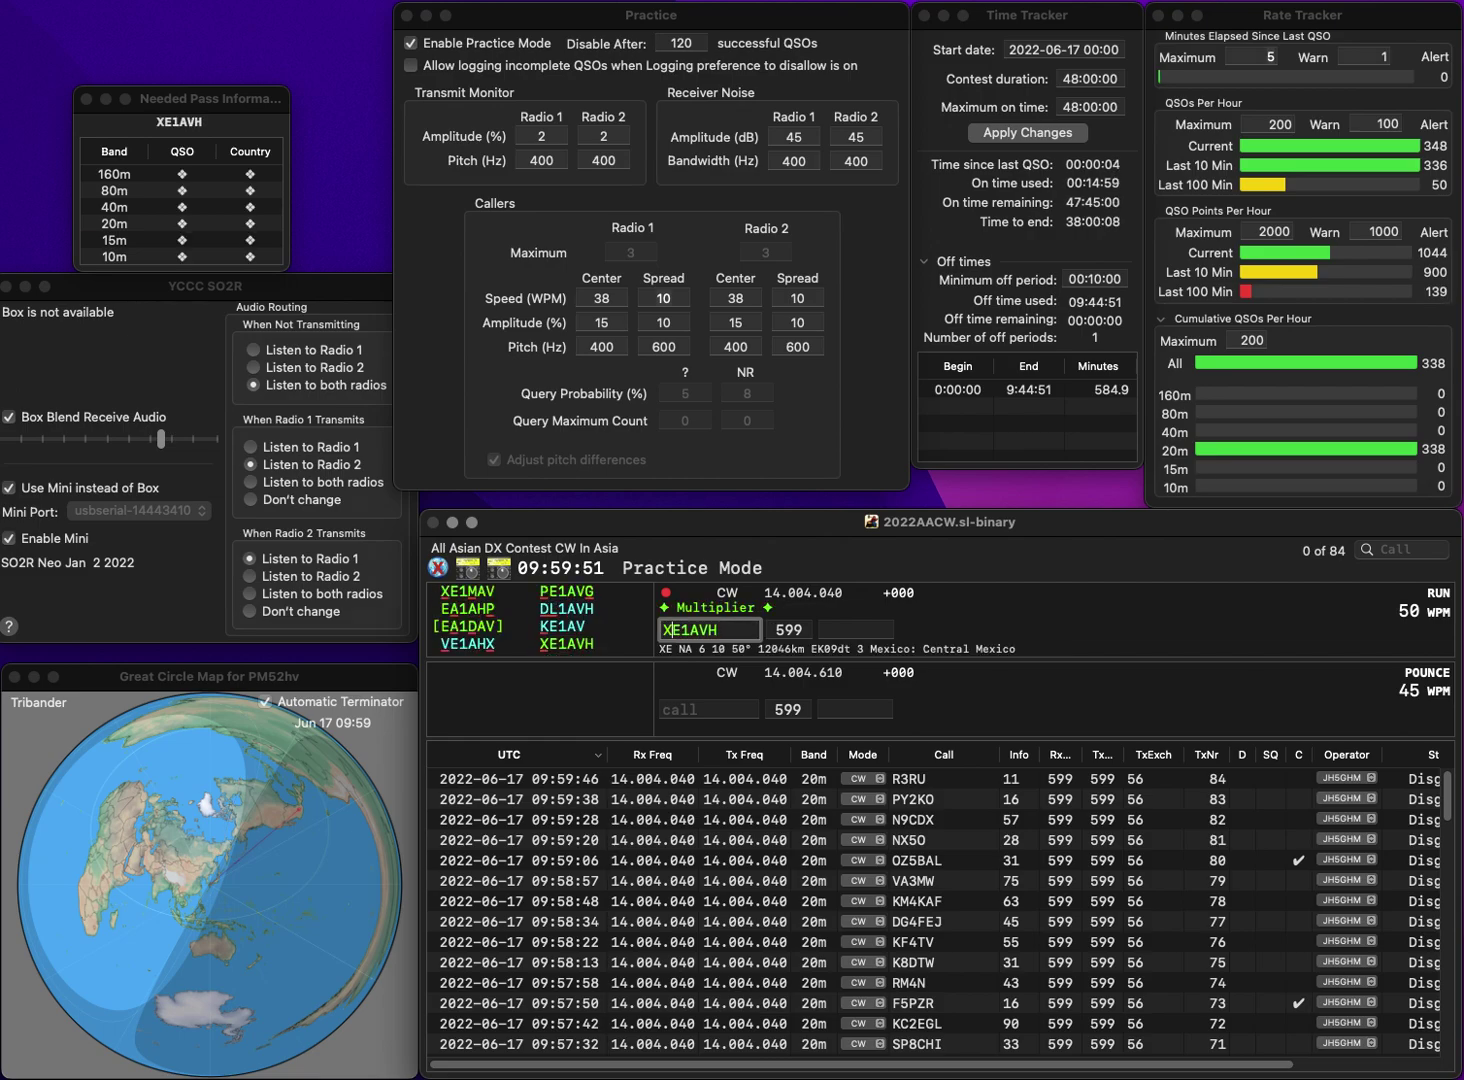
text(X)
click(855, 629)
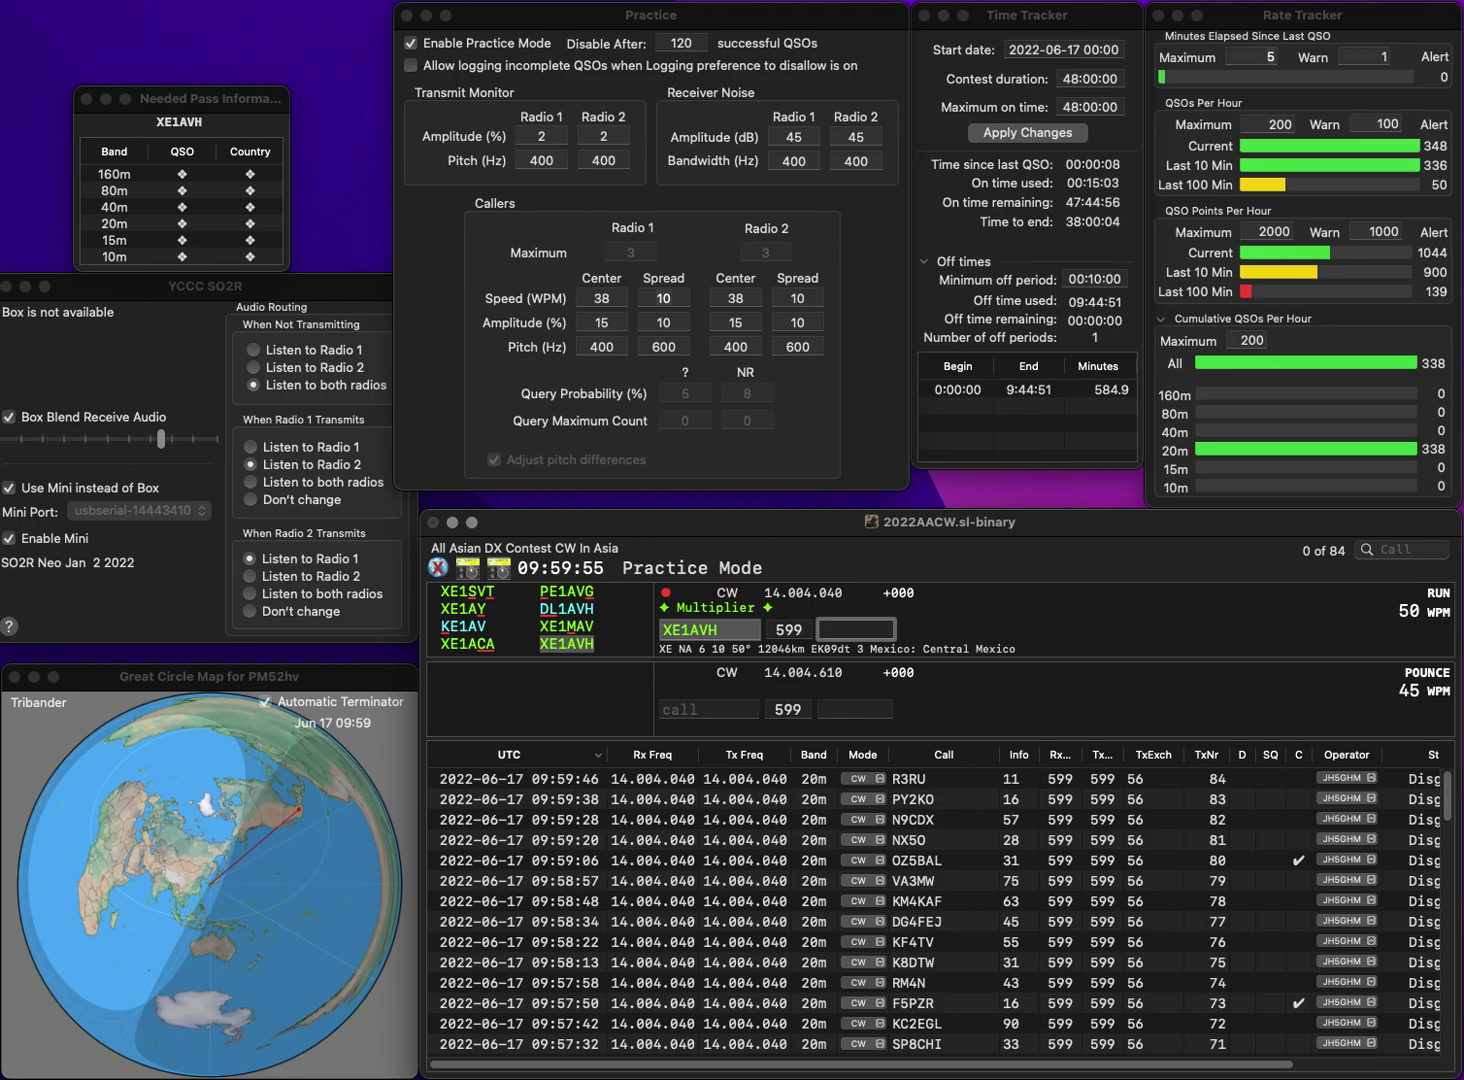
text(74)
key(Return)
text(JA5)
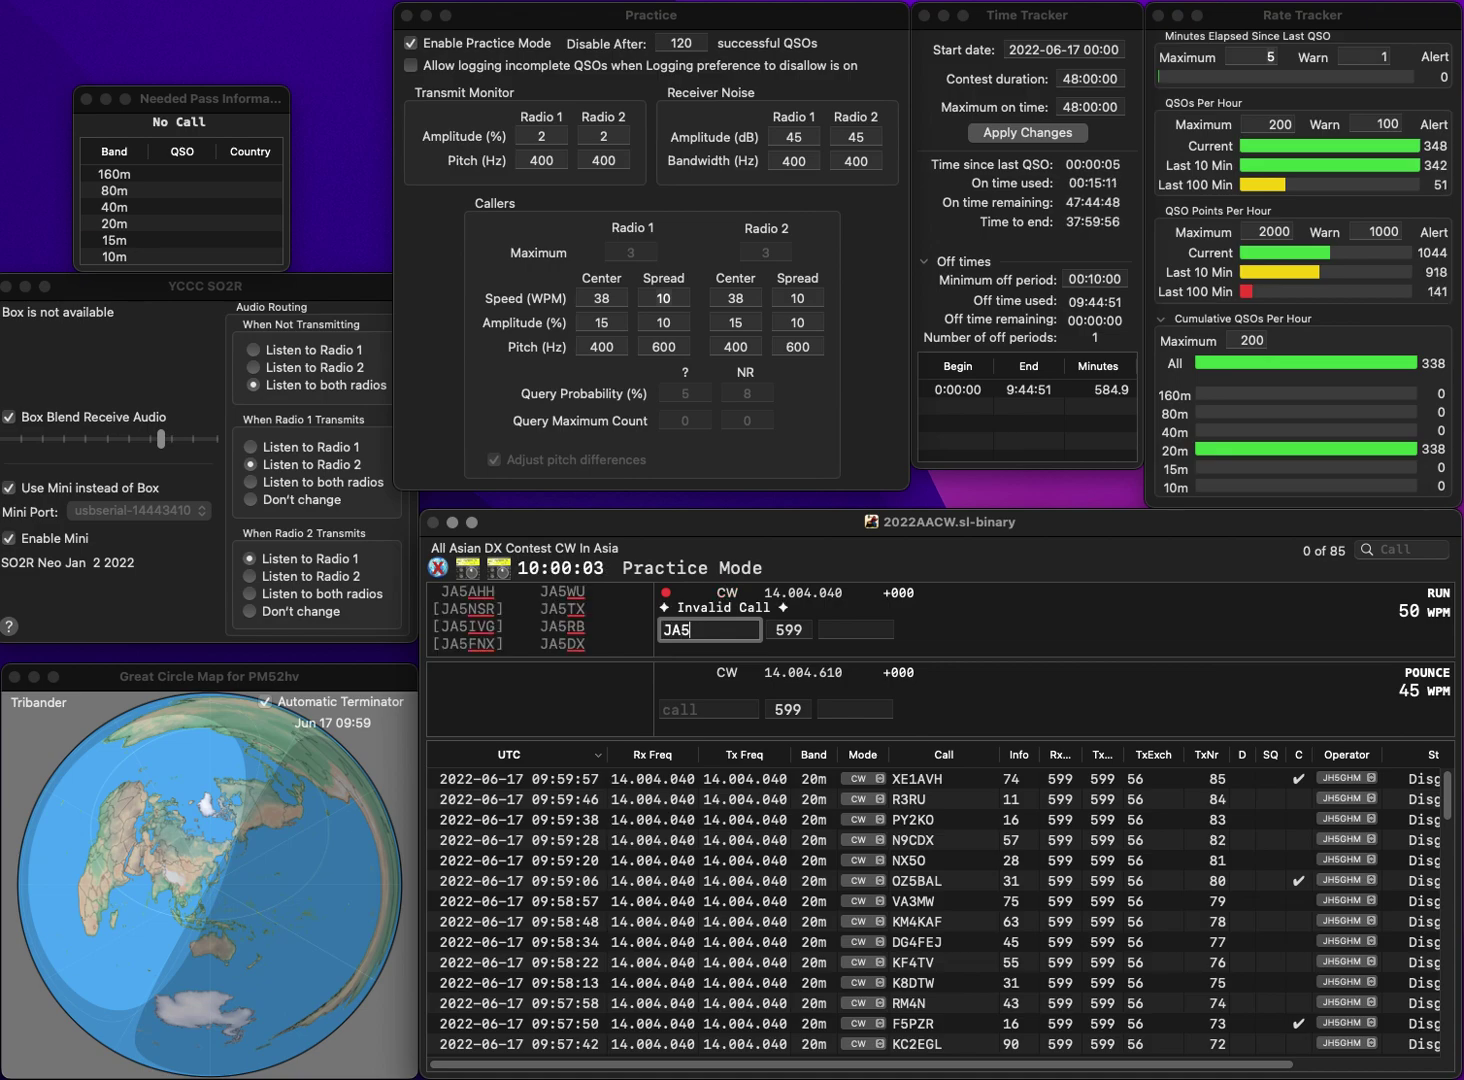
text(HRU)
key(space)
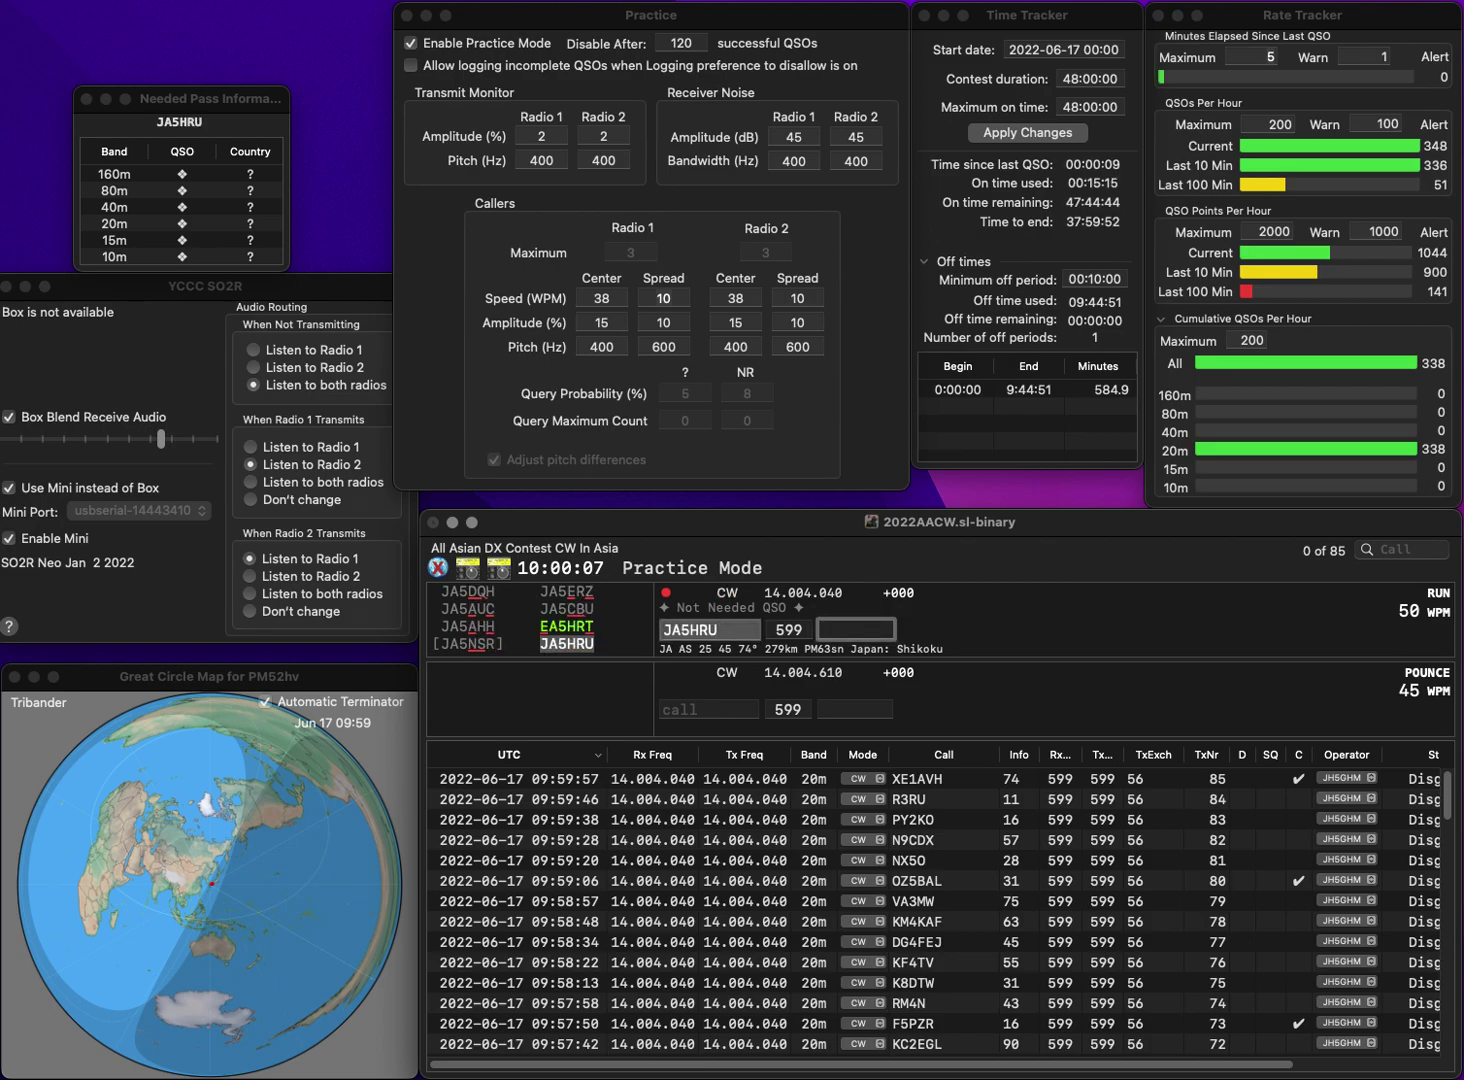
text(13)
key(Return)
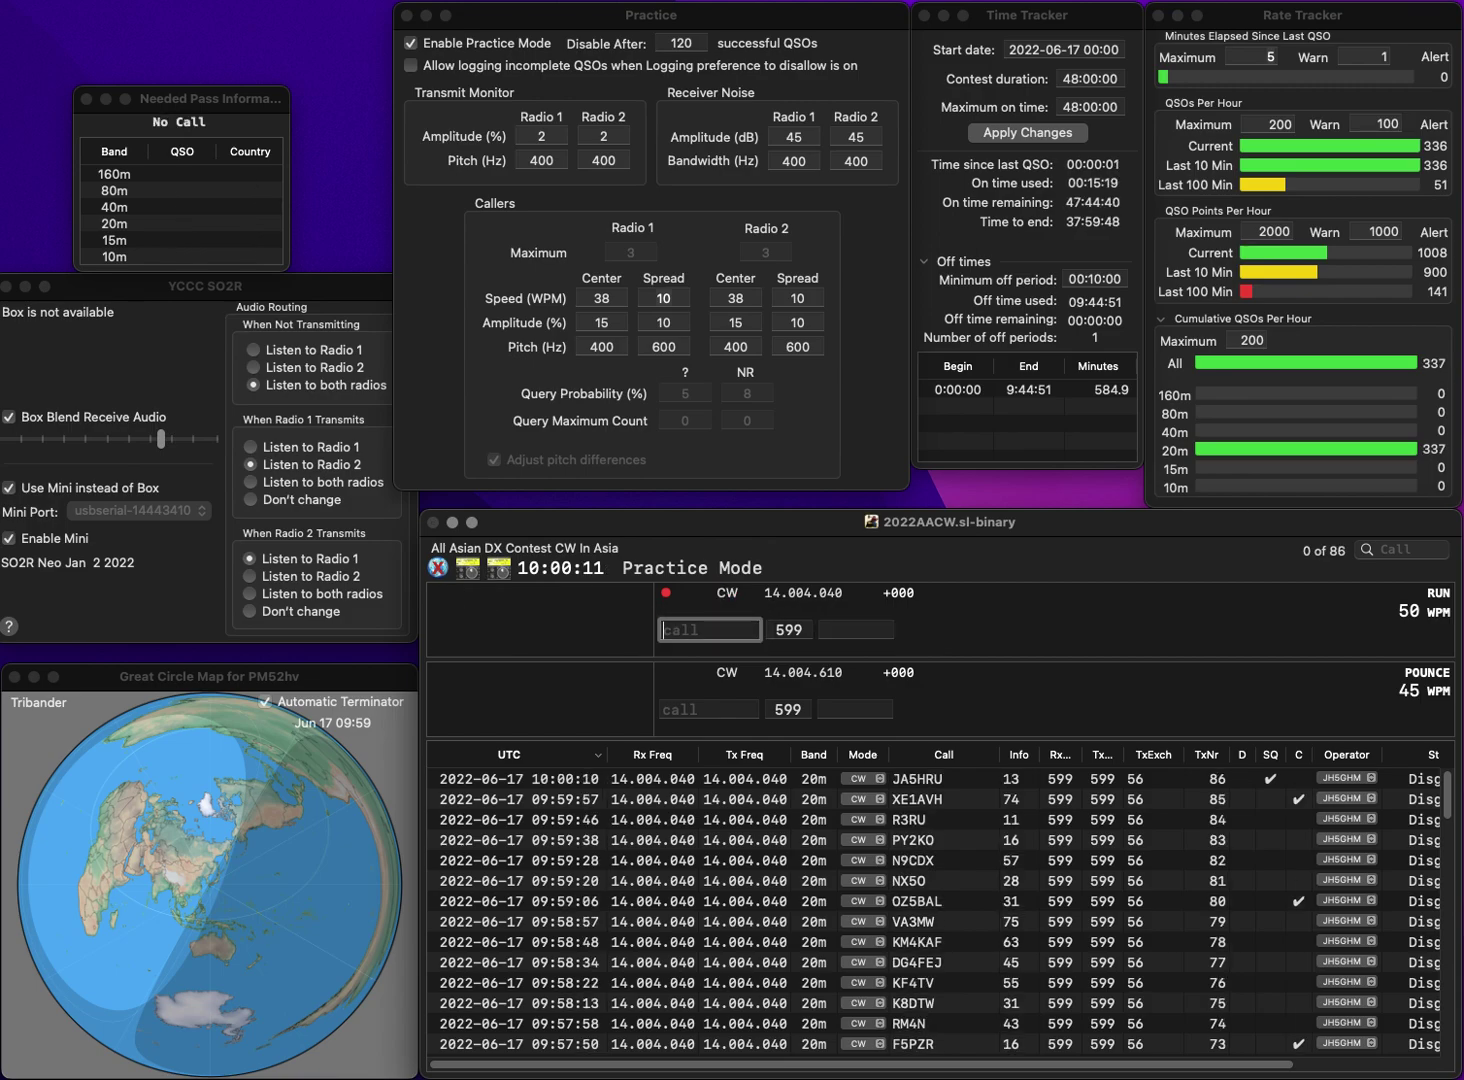
text(W0KU)
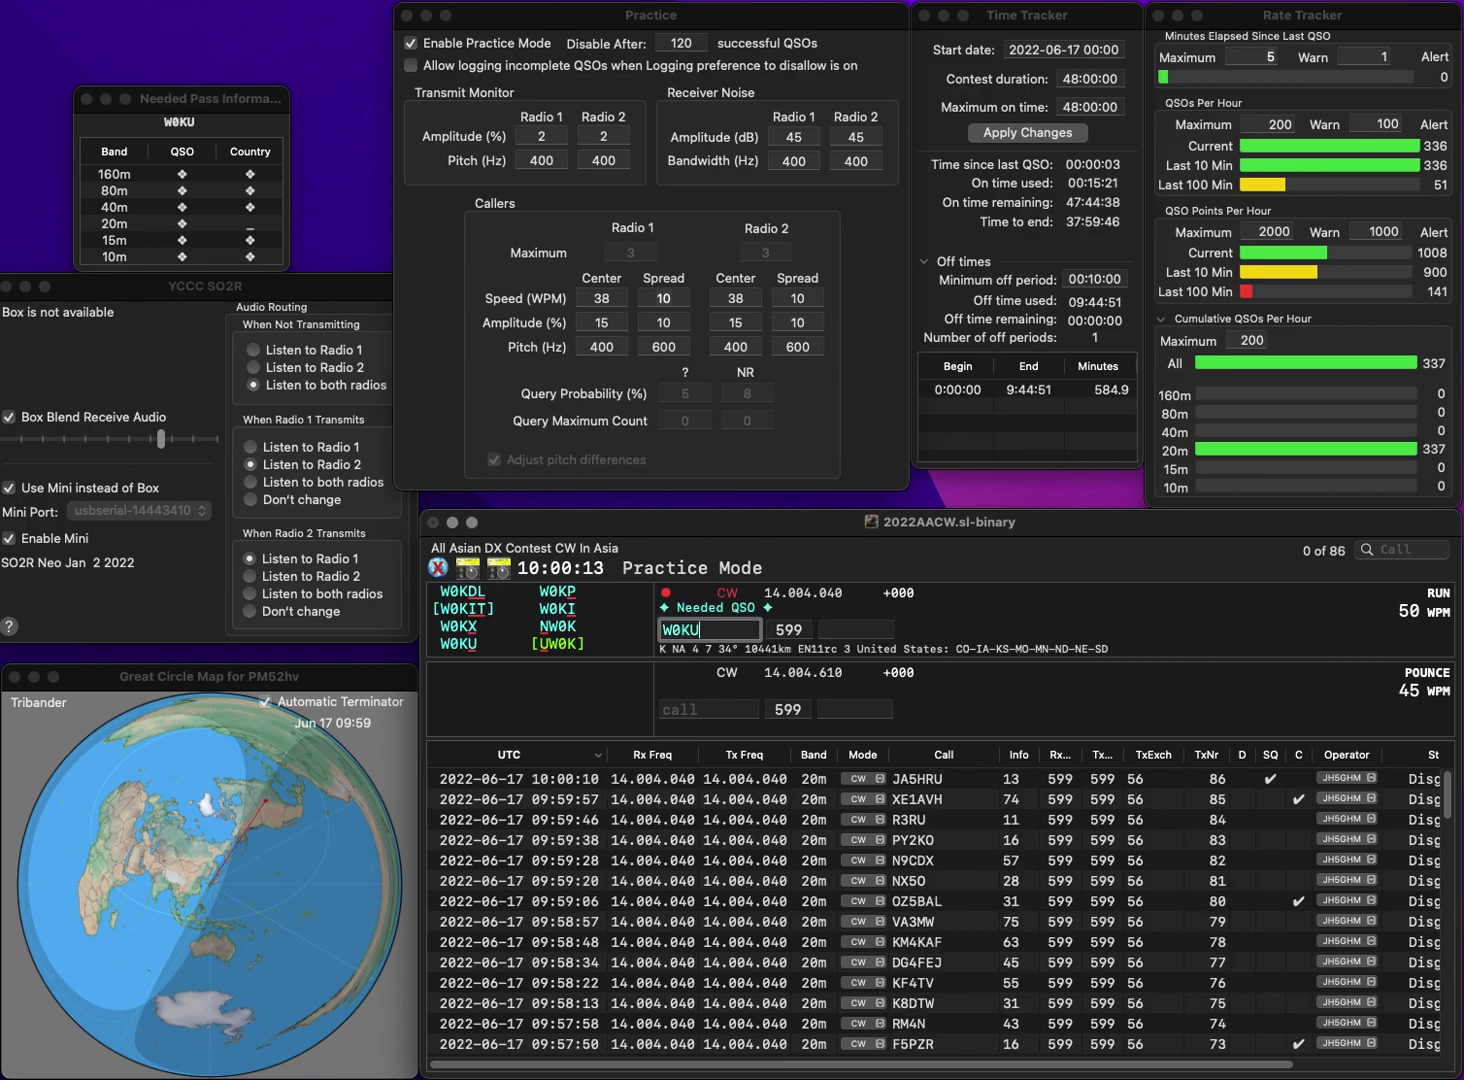
key(Tab)
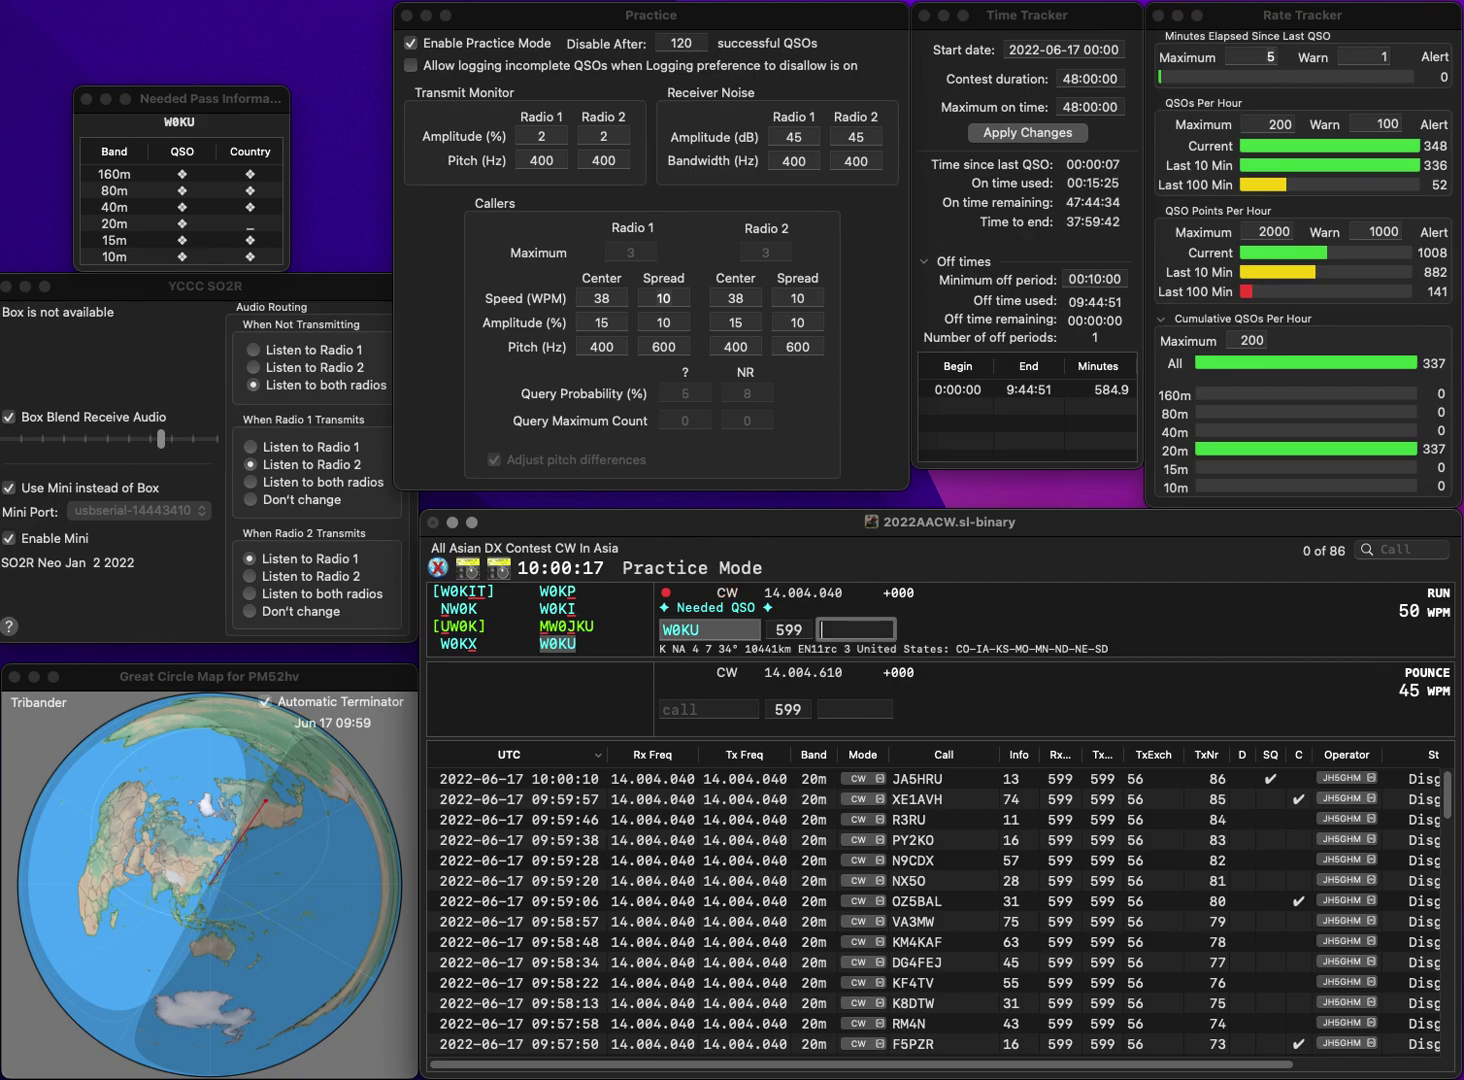
text(93)
key(Return)
- Enter the caller AA9RB on the run radio and log the contact with received exchange 72
text(AA9R)
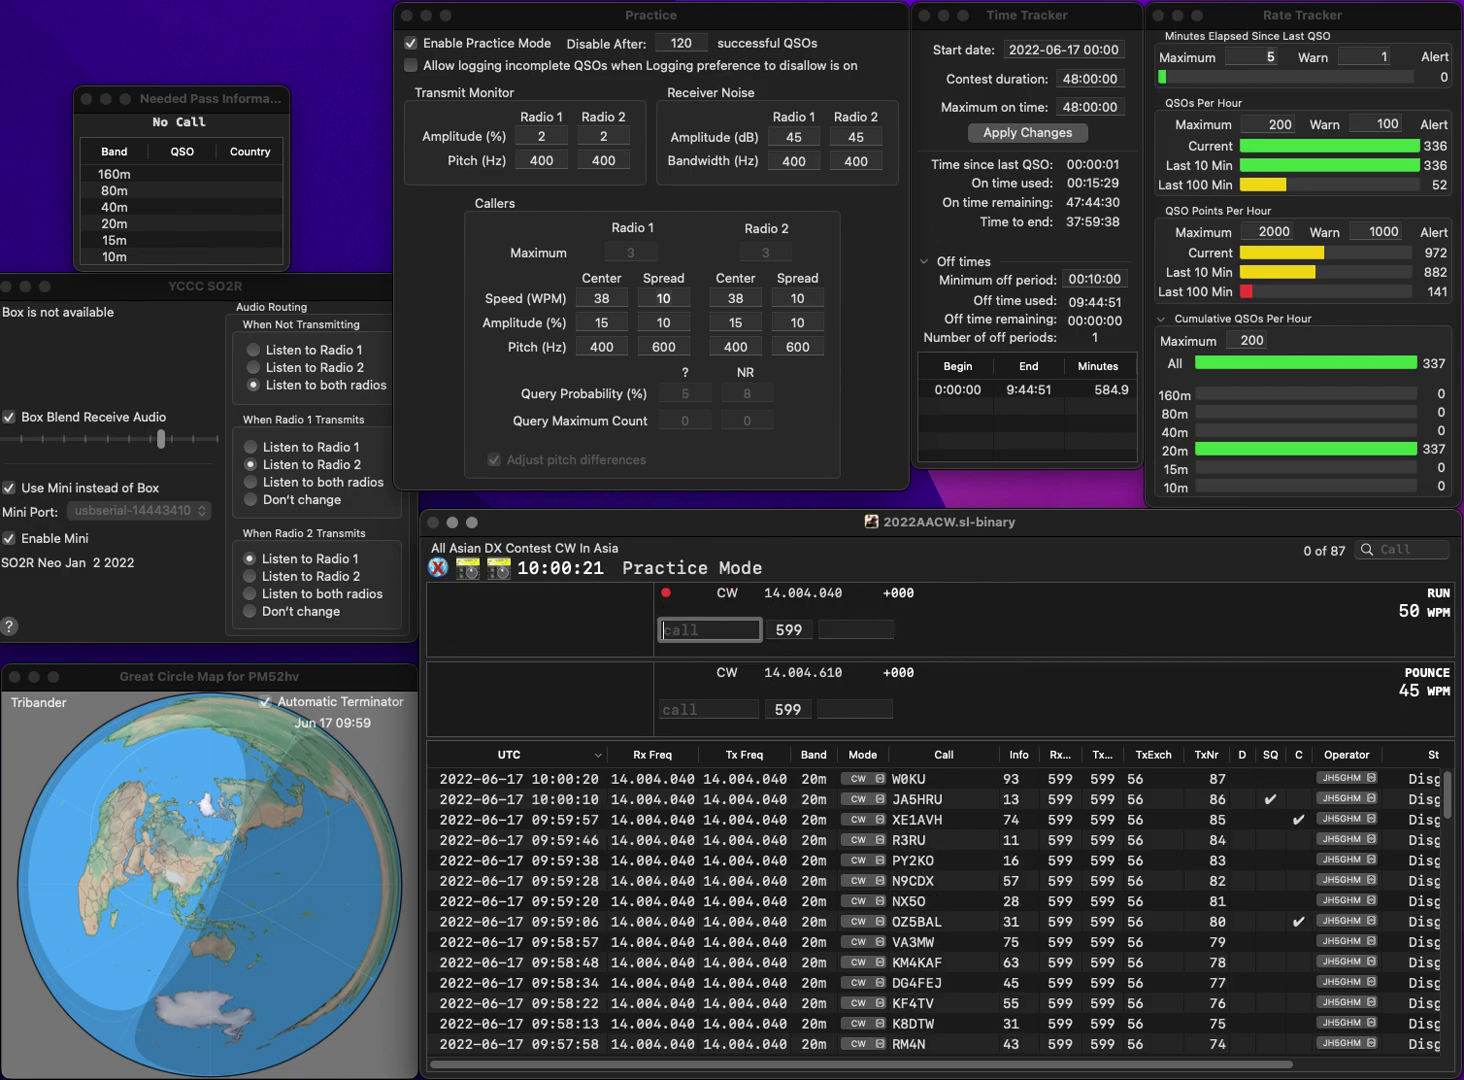
text(B)
key(Return)
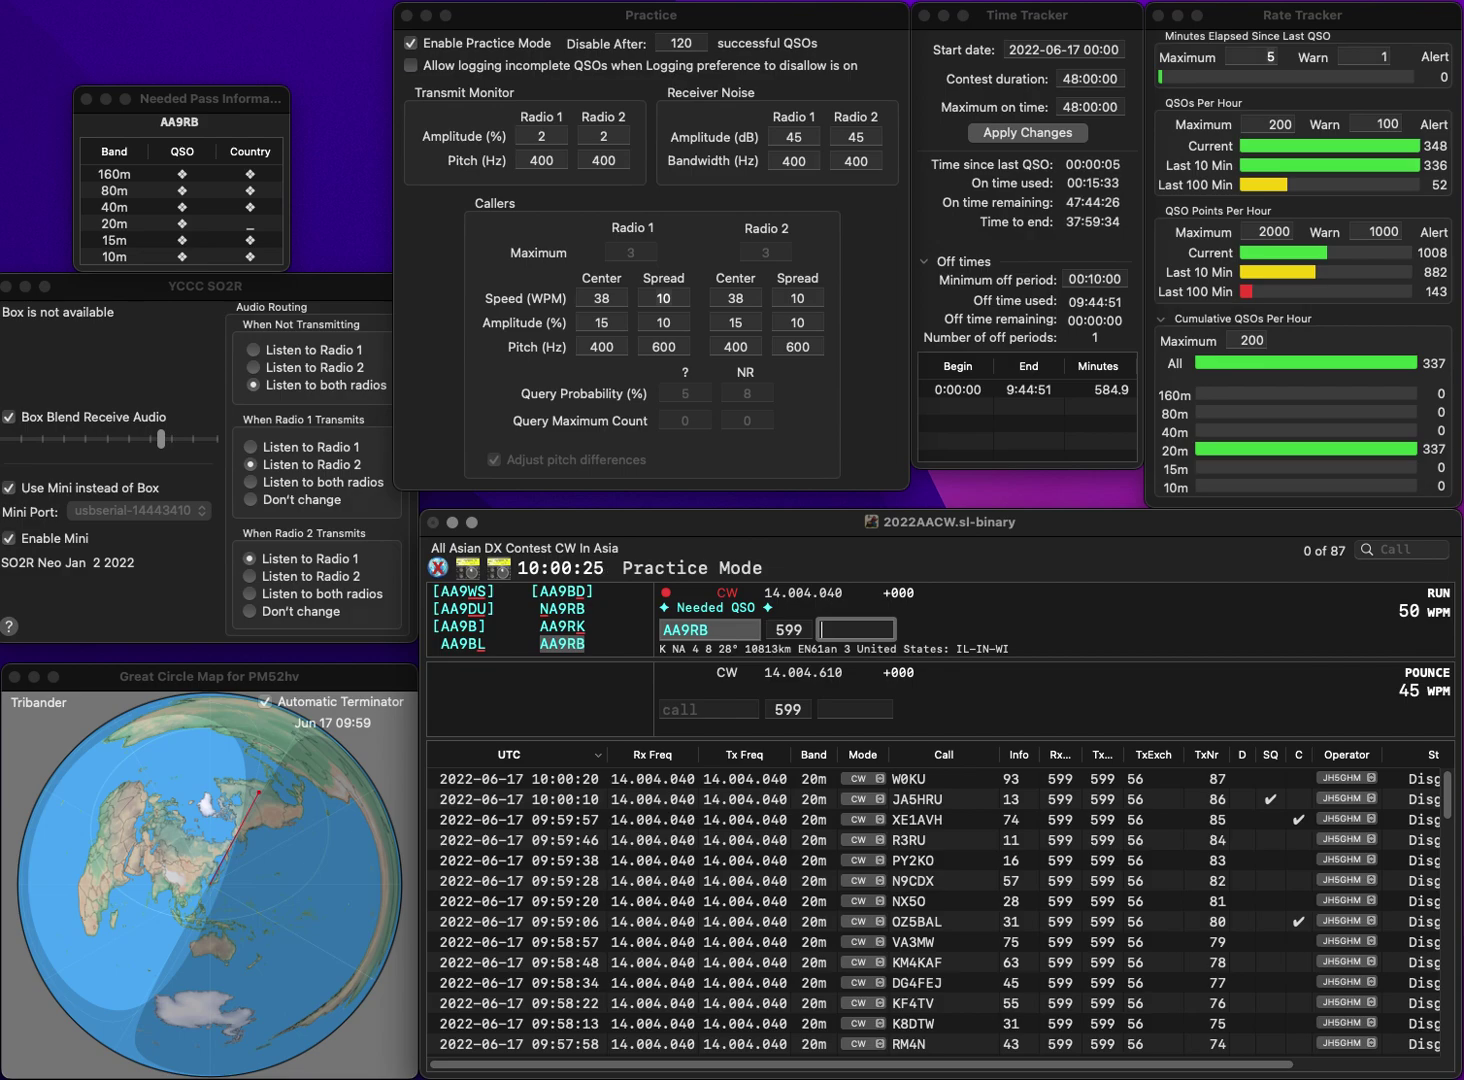
text(72)
key(Return)
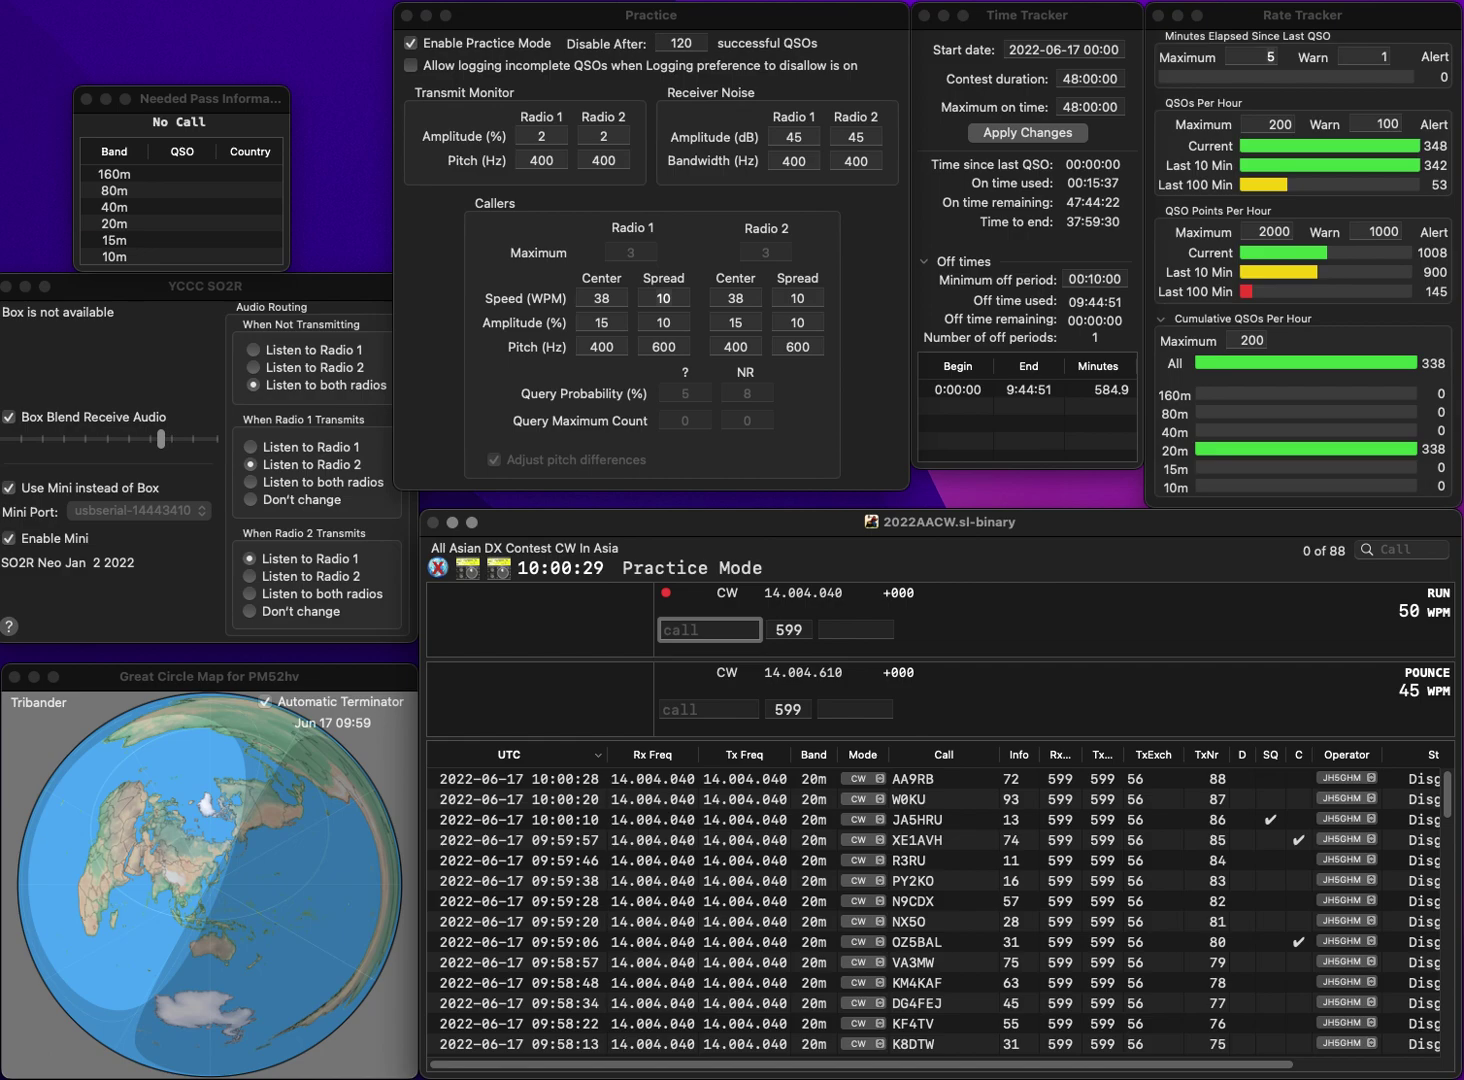
text(KK6BX)
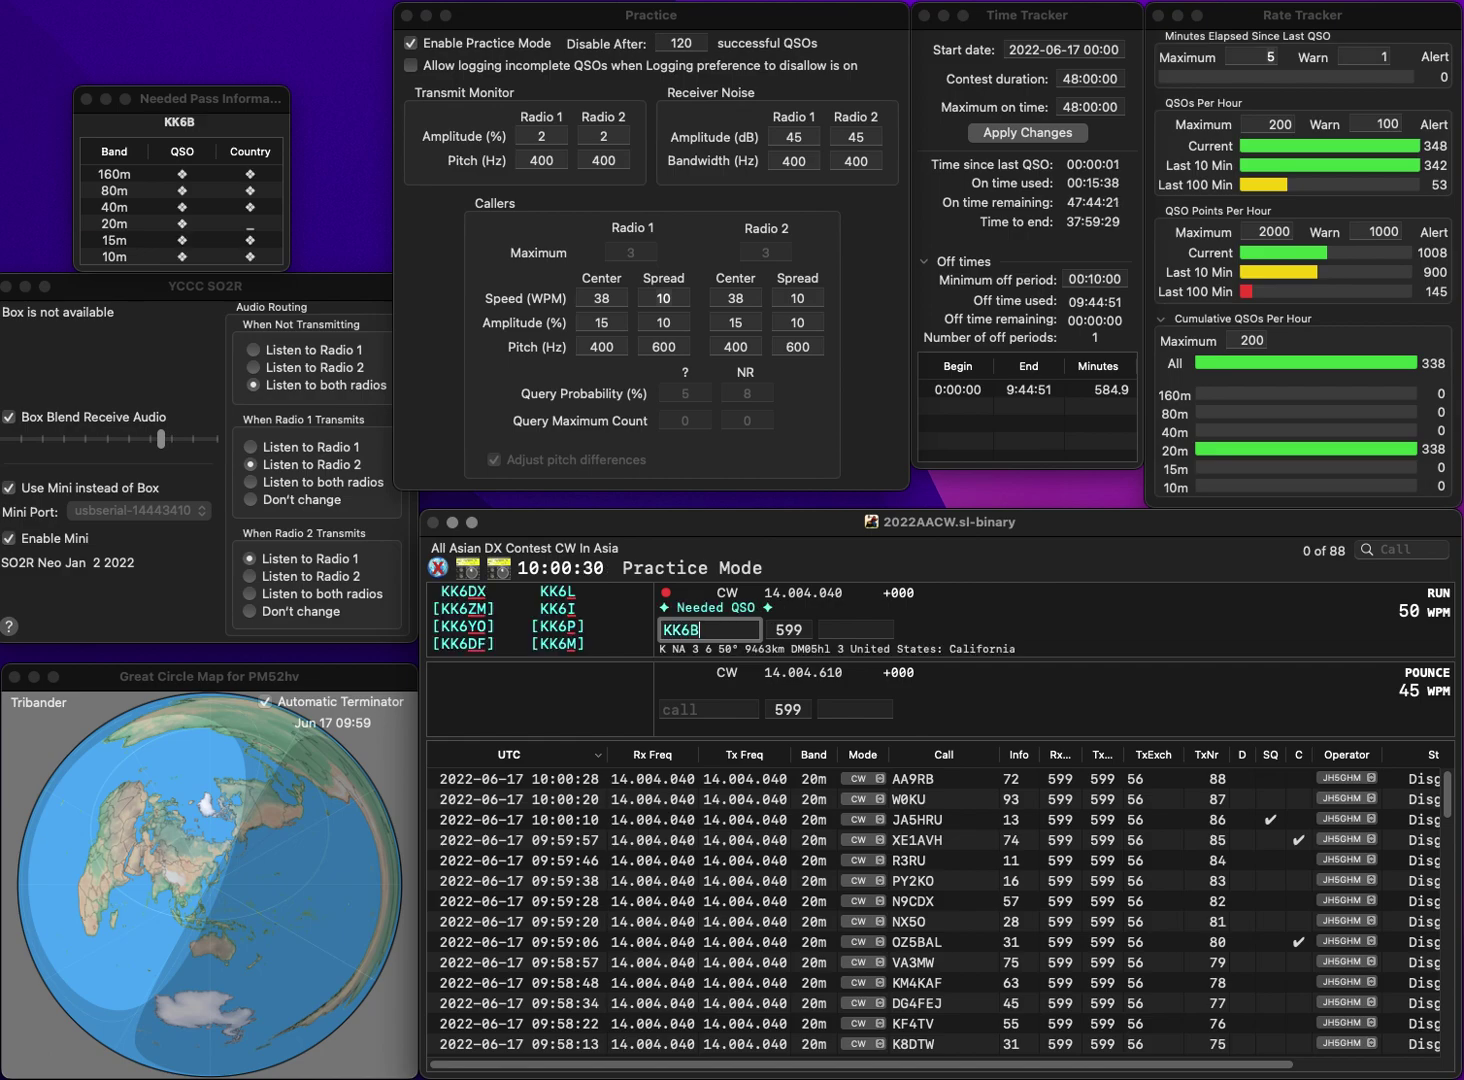
key(BackSpace)
key(BackSpace)
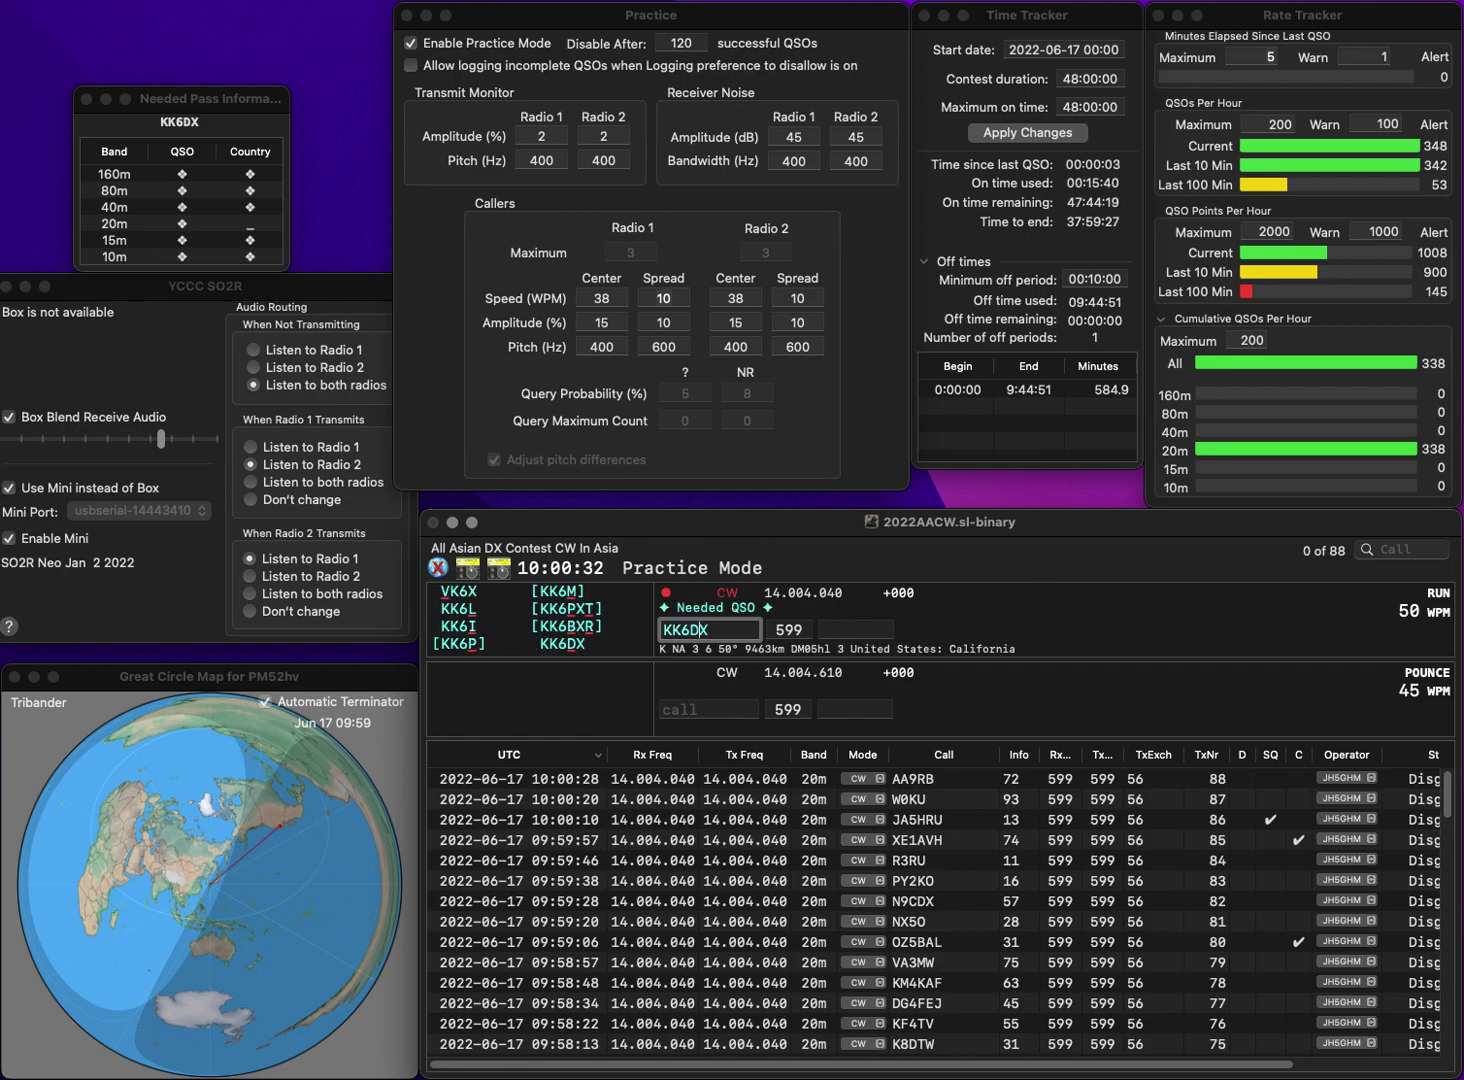
text(DX)
key(Return)
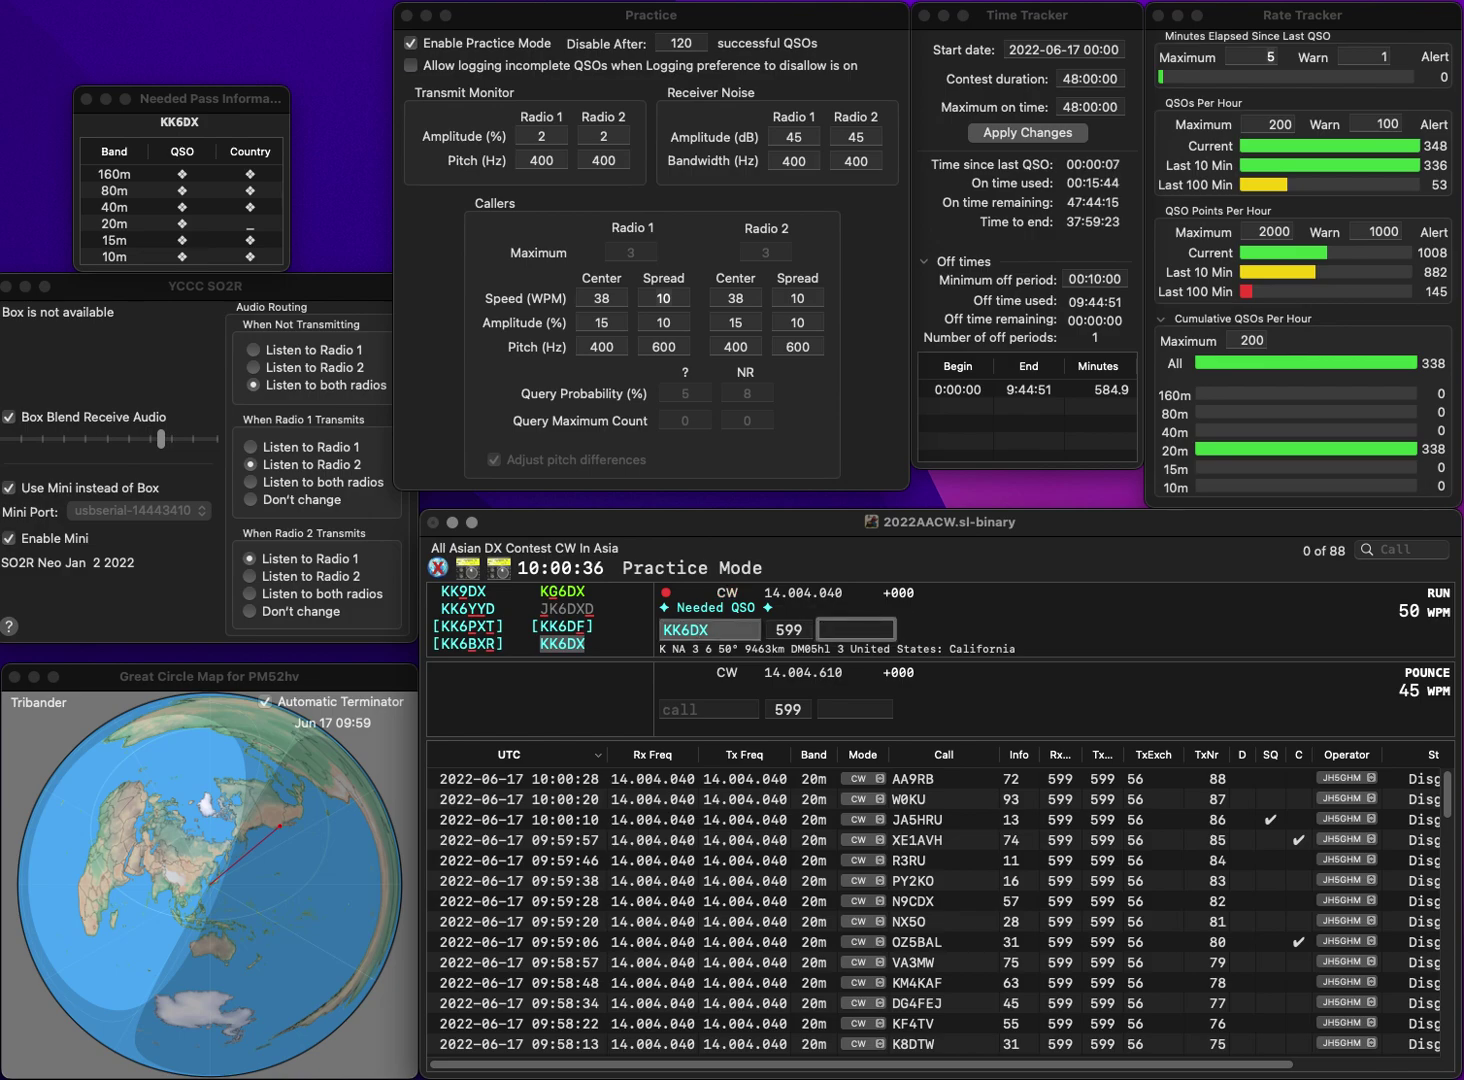
text(8)
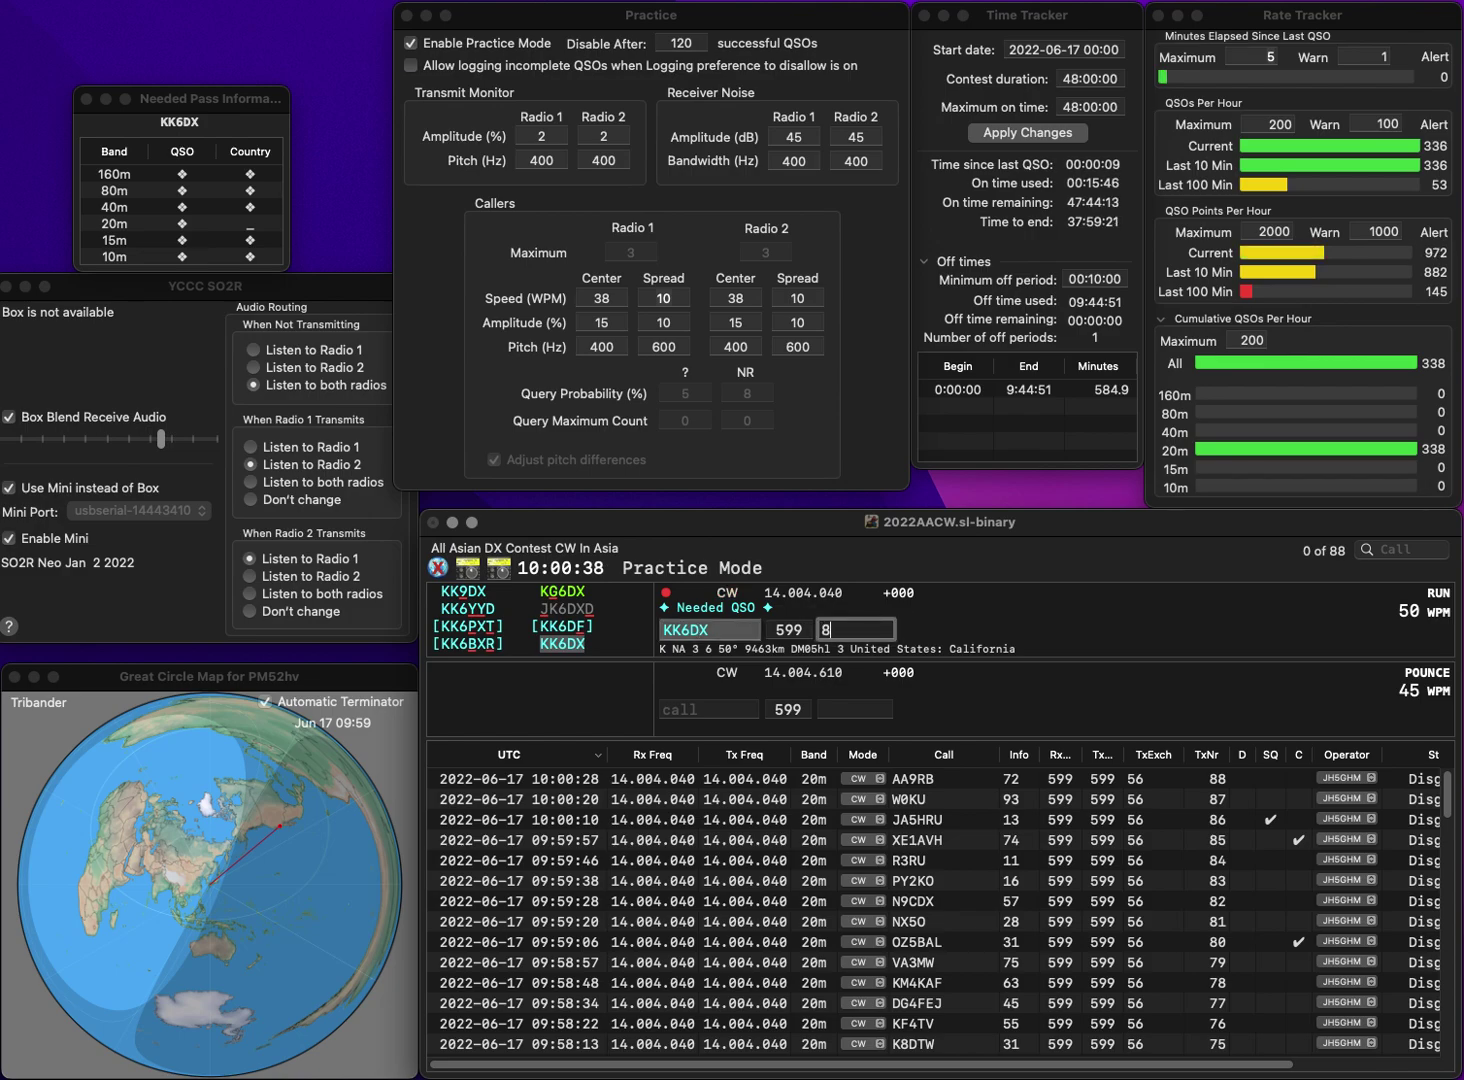
text(9)
key(Return)
text(N6NO)
key(space)
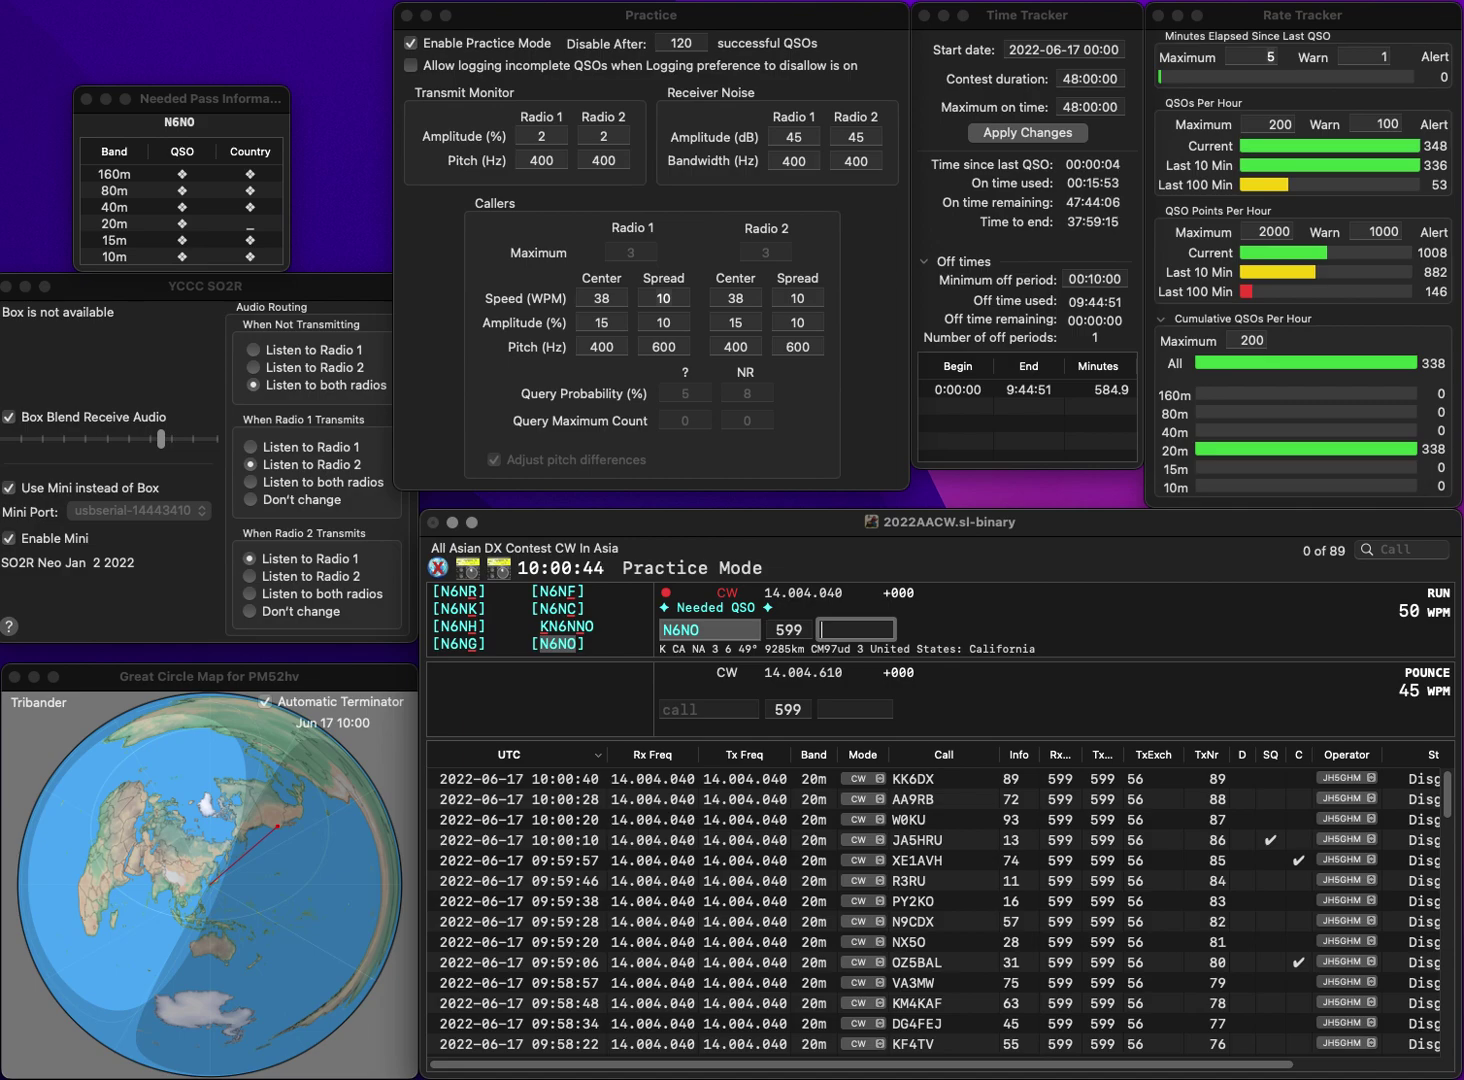
text(49)
key(Return)
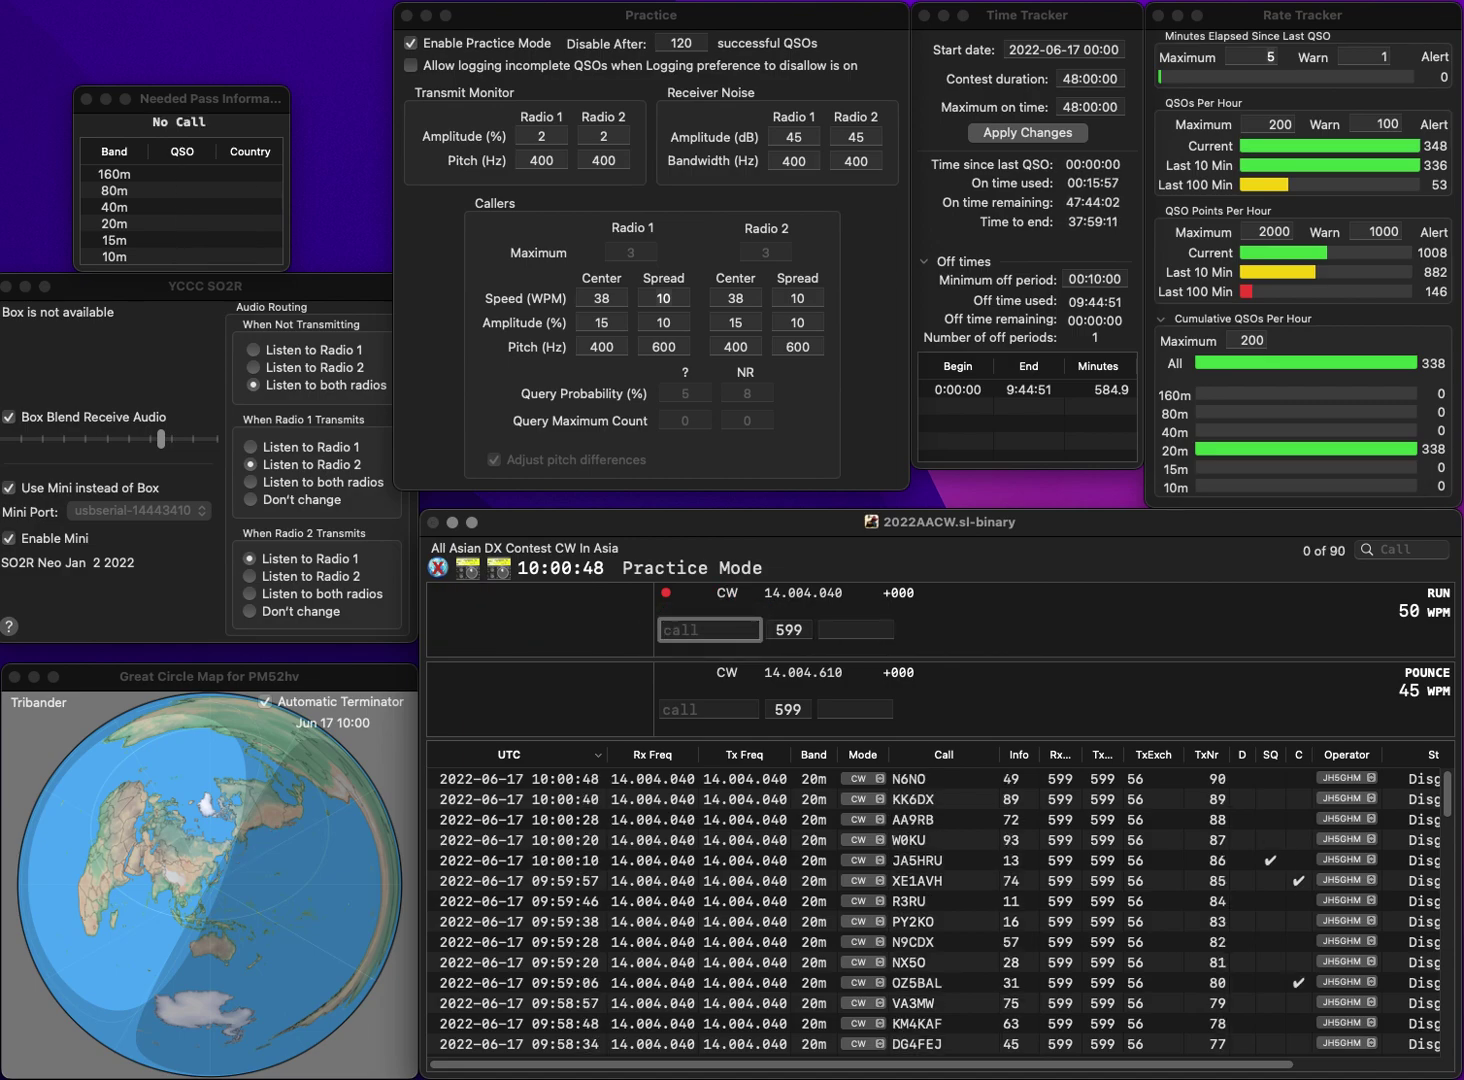
- Enter the caller F6GGX on the run radio and log the contact with received exchange 23
text(F6GGX)
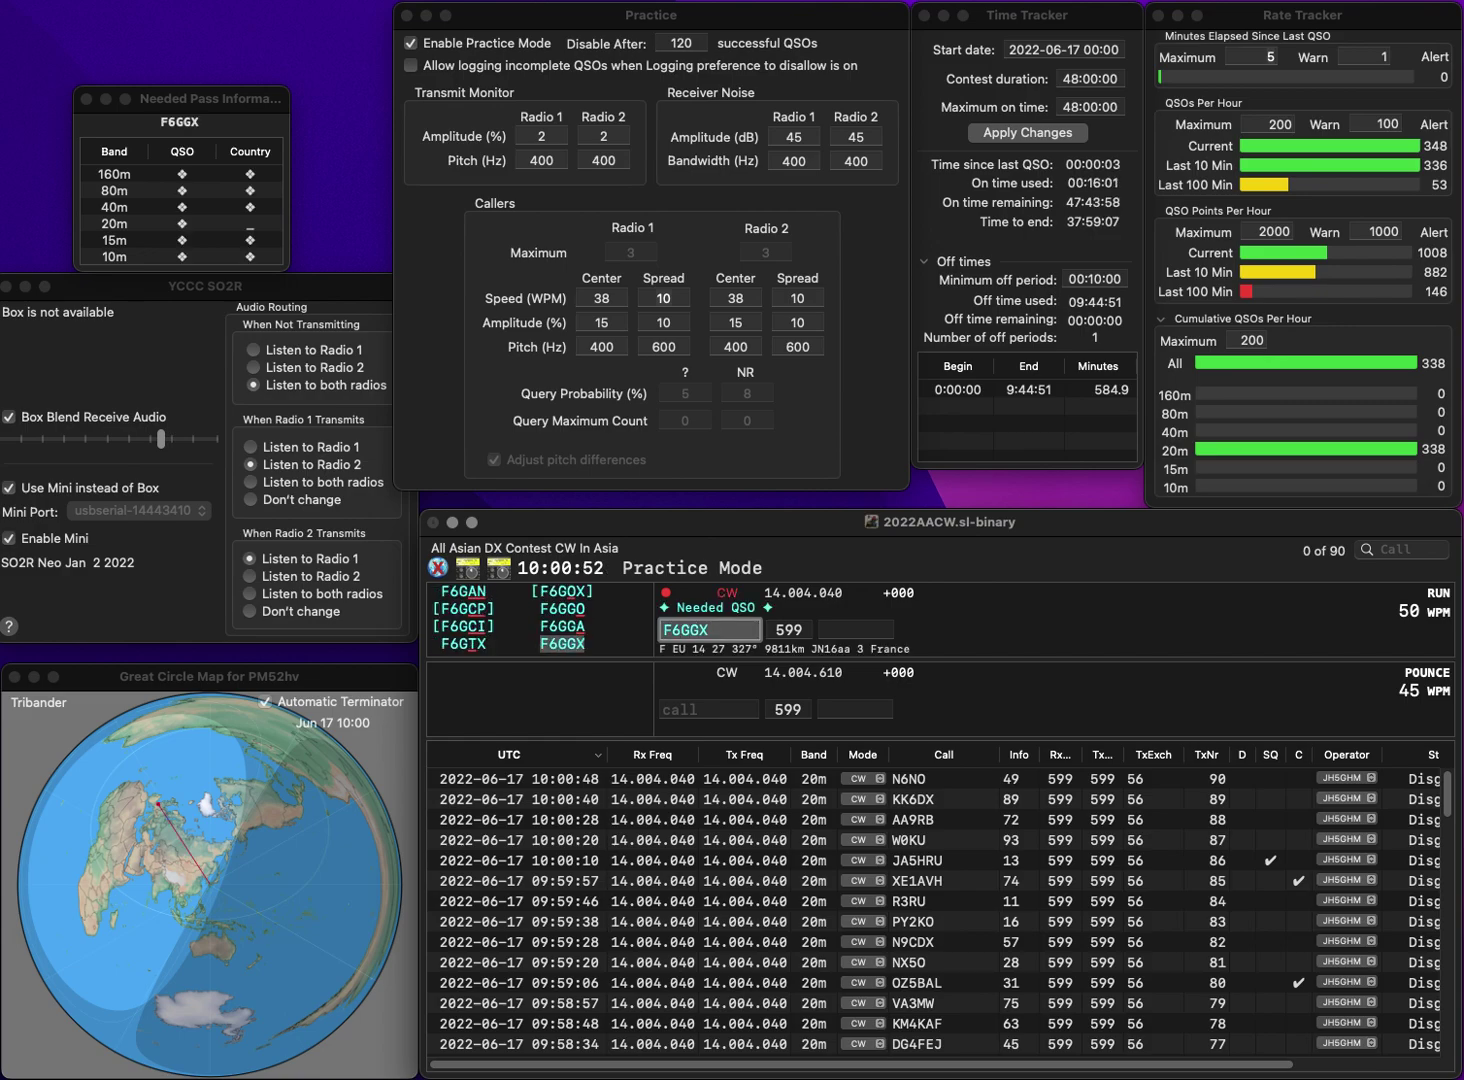
key(Return)
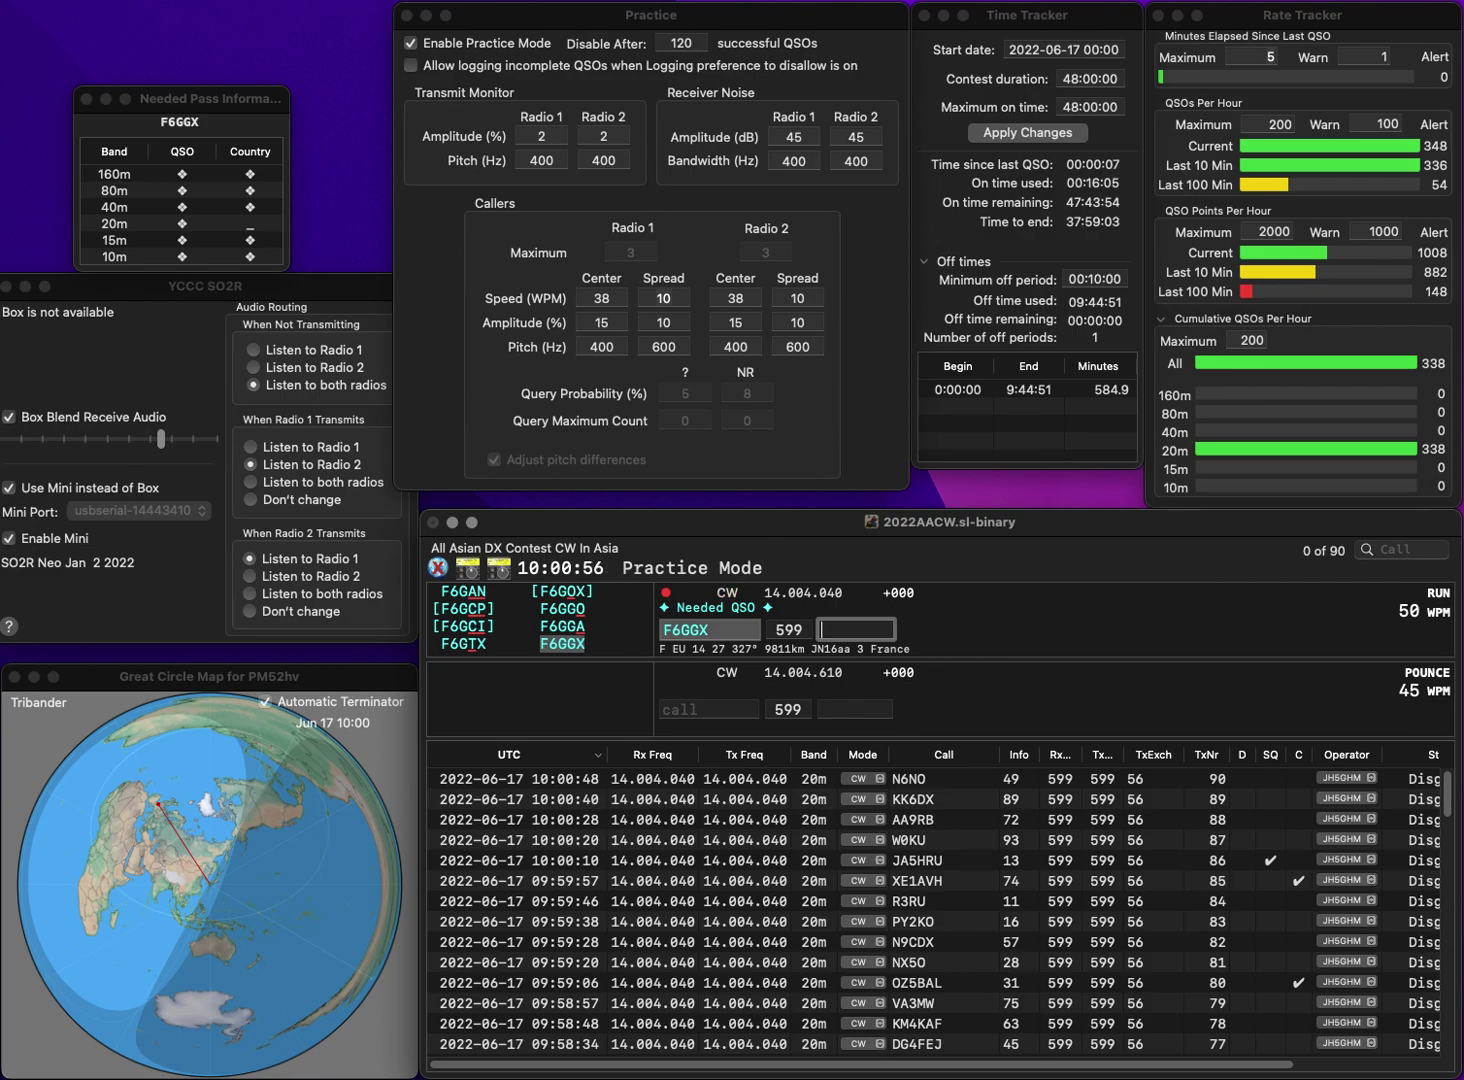
text(23)
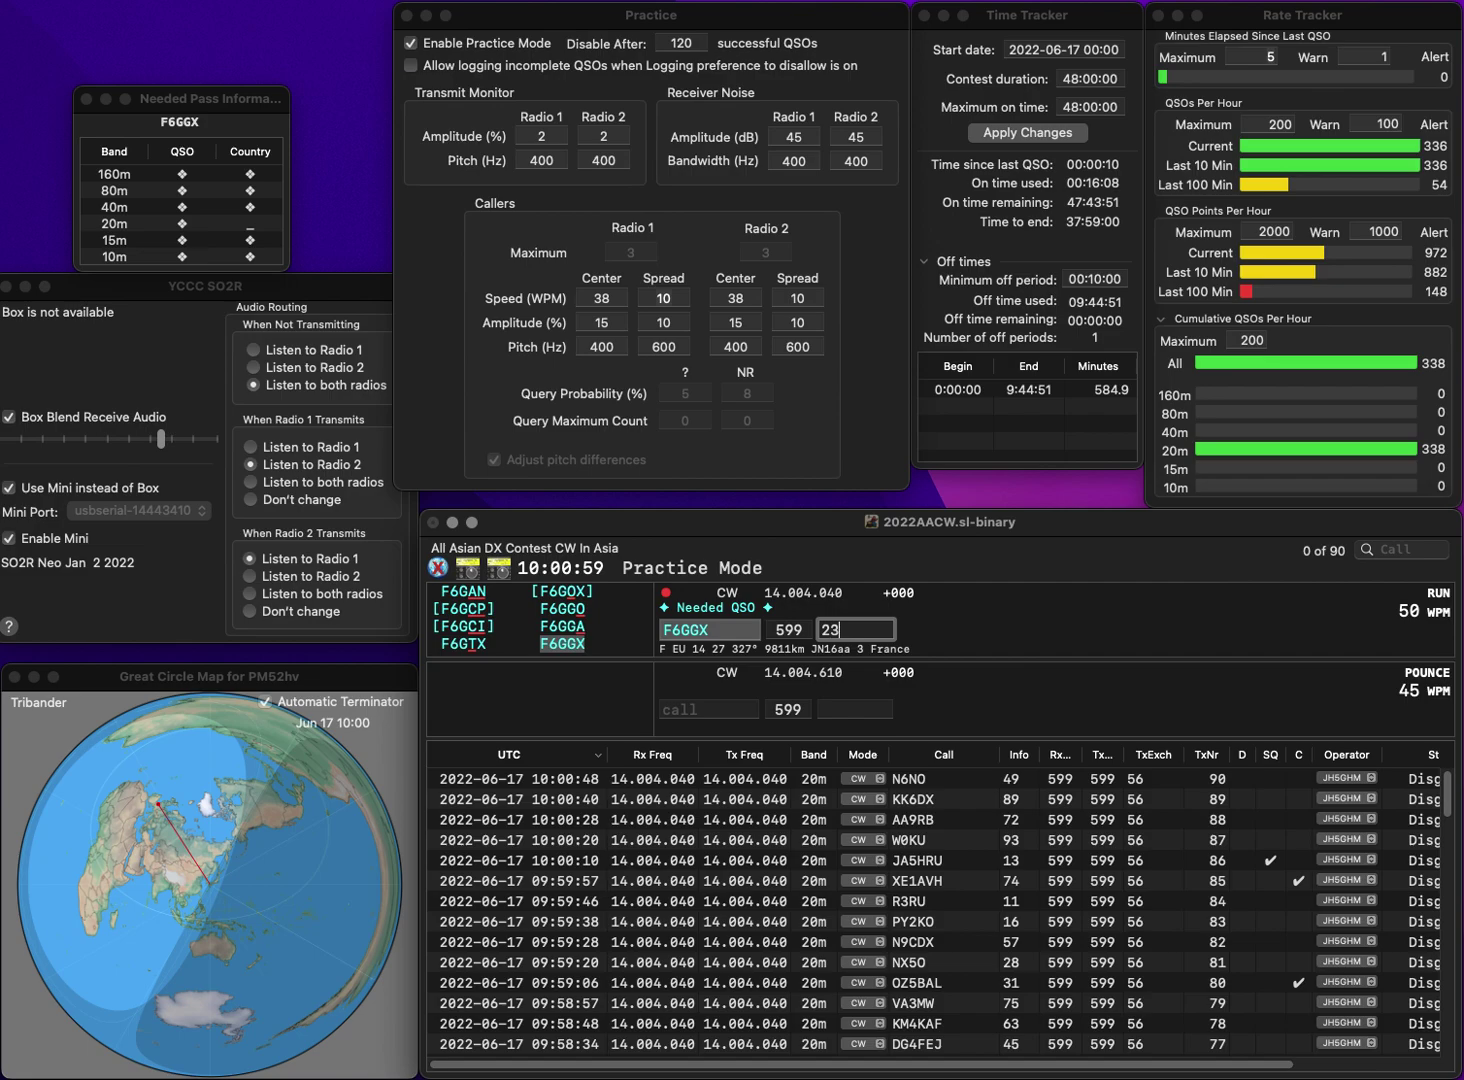
key(Return)
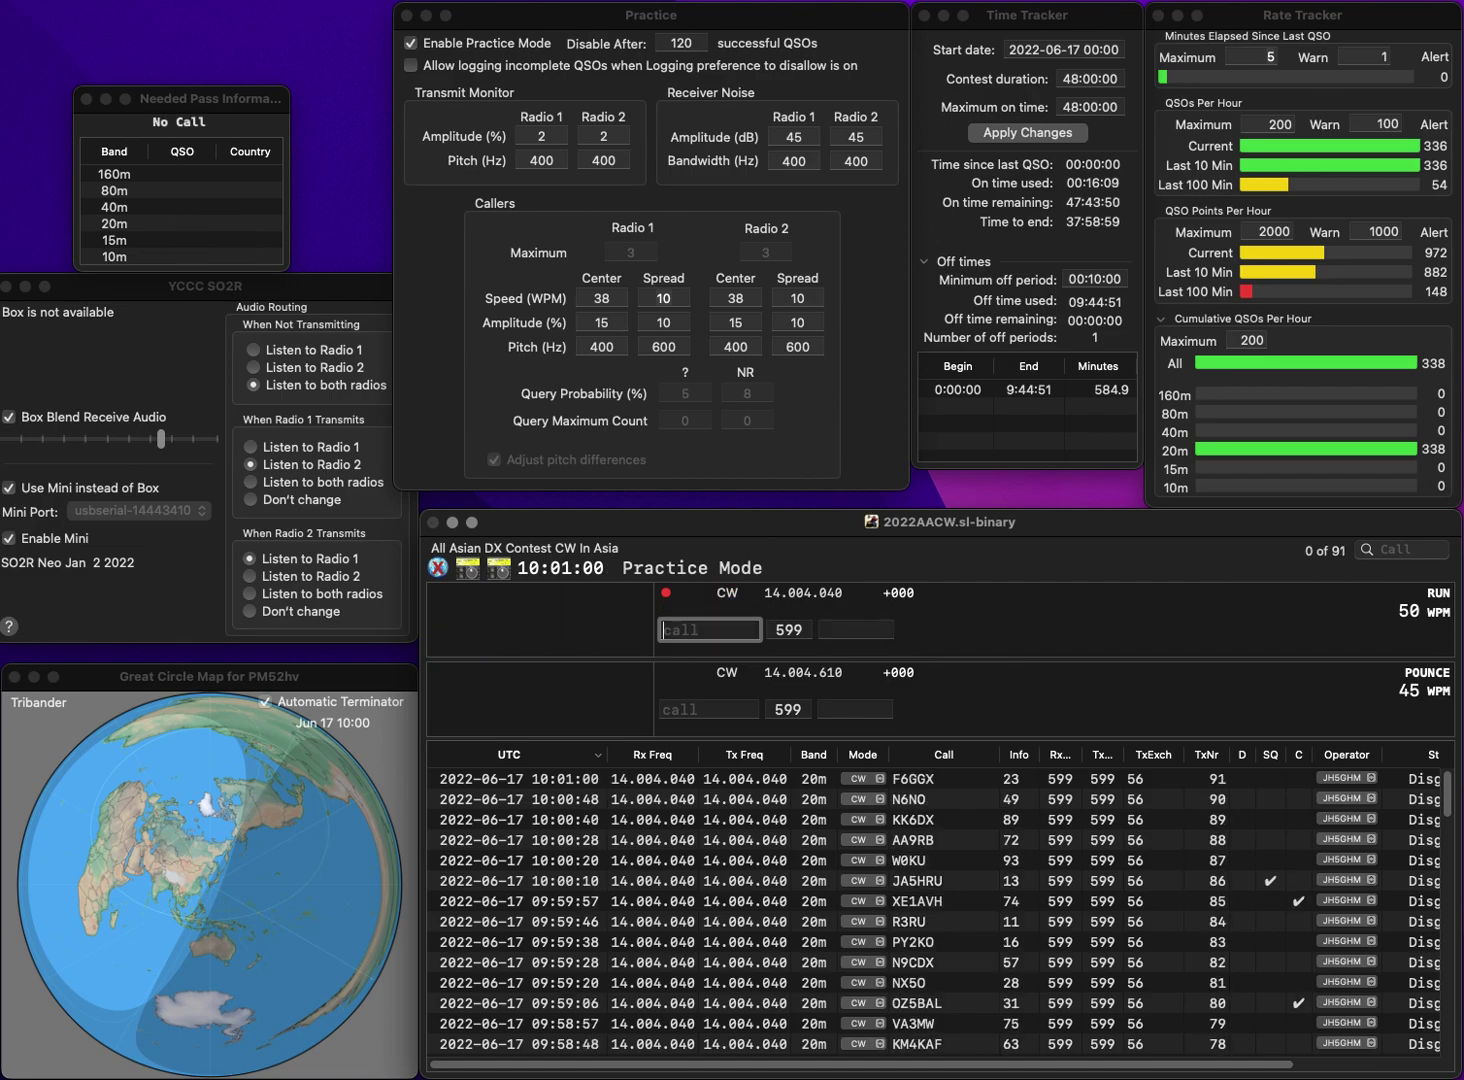
- Enter the caller YT8A on the run radio and log the contact with received exchange 54
text(YT8A)
click(856, 629)
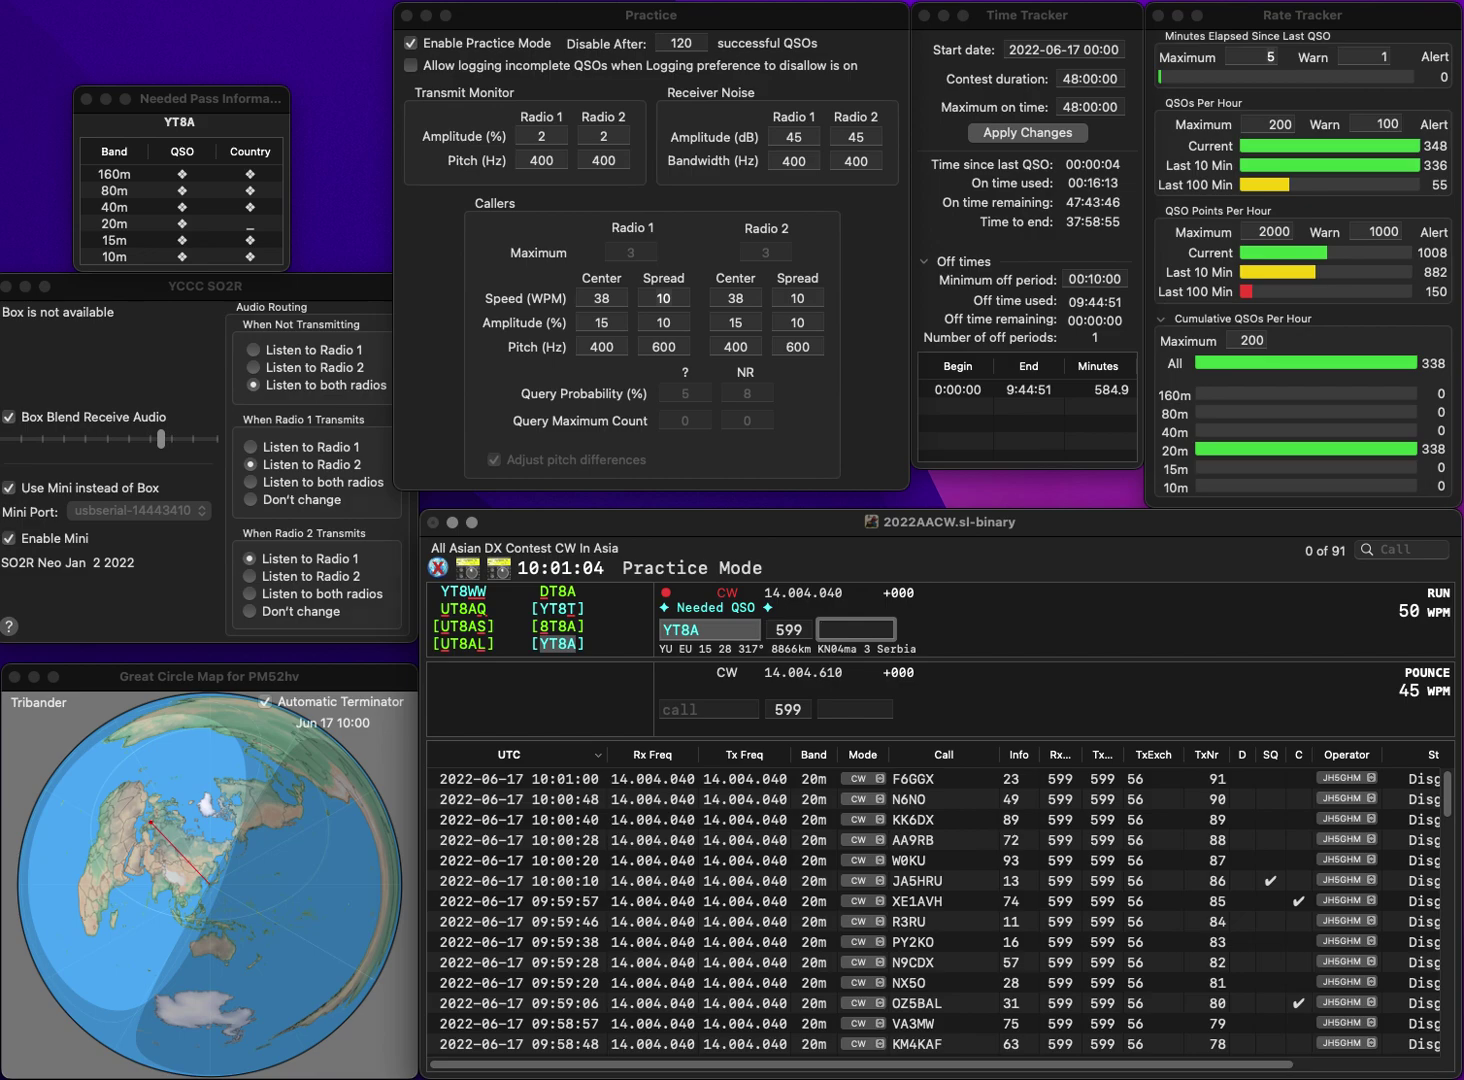
text(54)
key(Return)
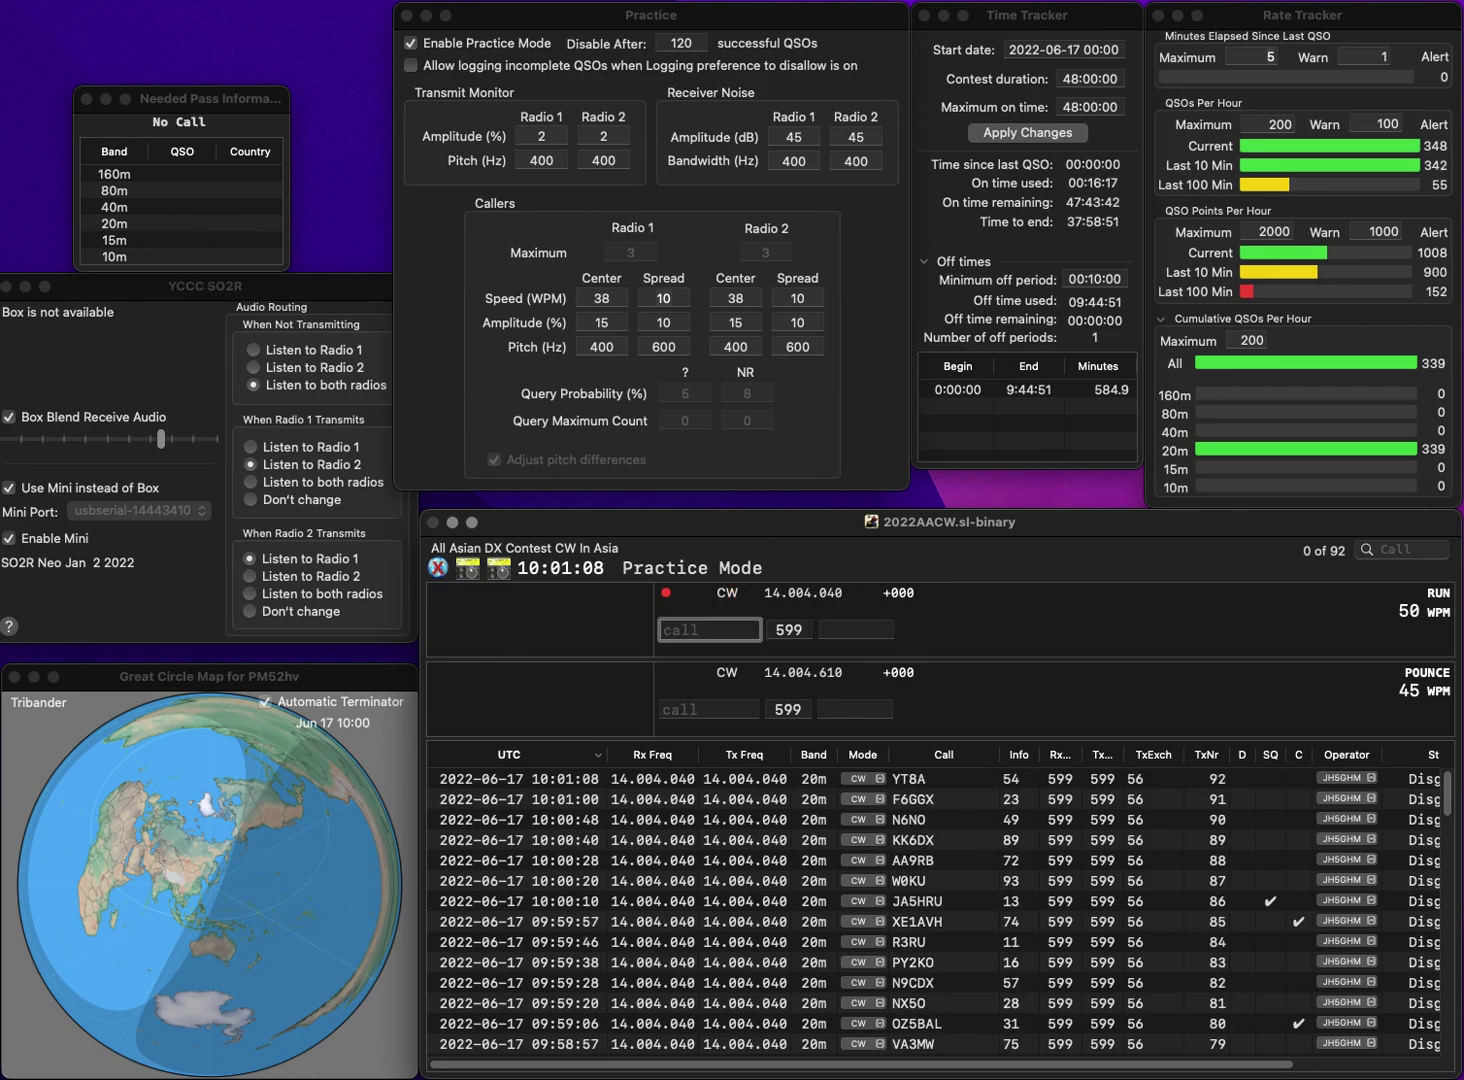
- Enter the caller SN9D on the run radio and log the contact with received exchange 49
text(SN9D)
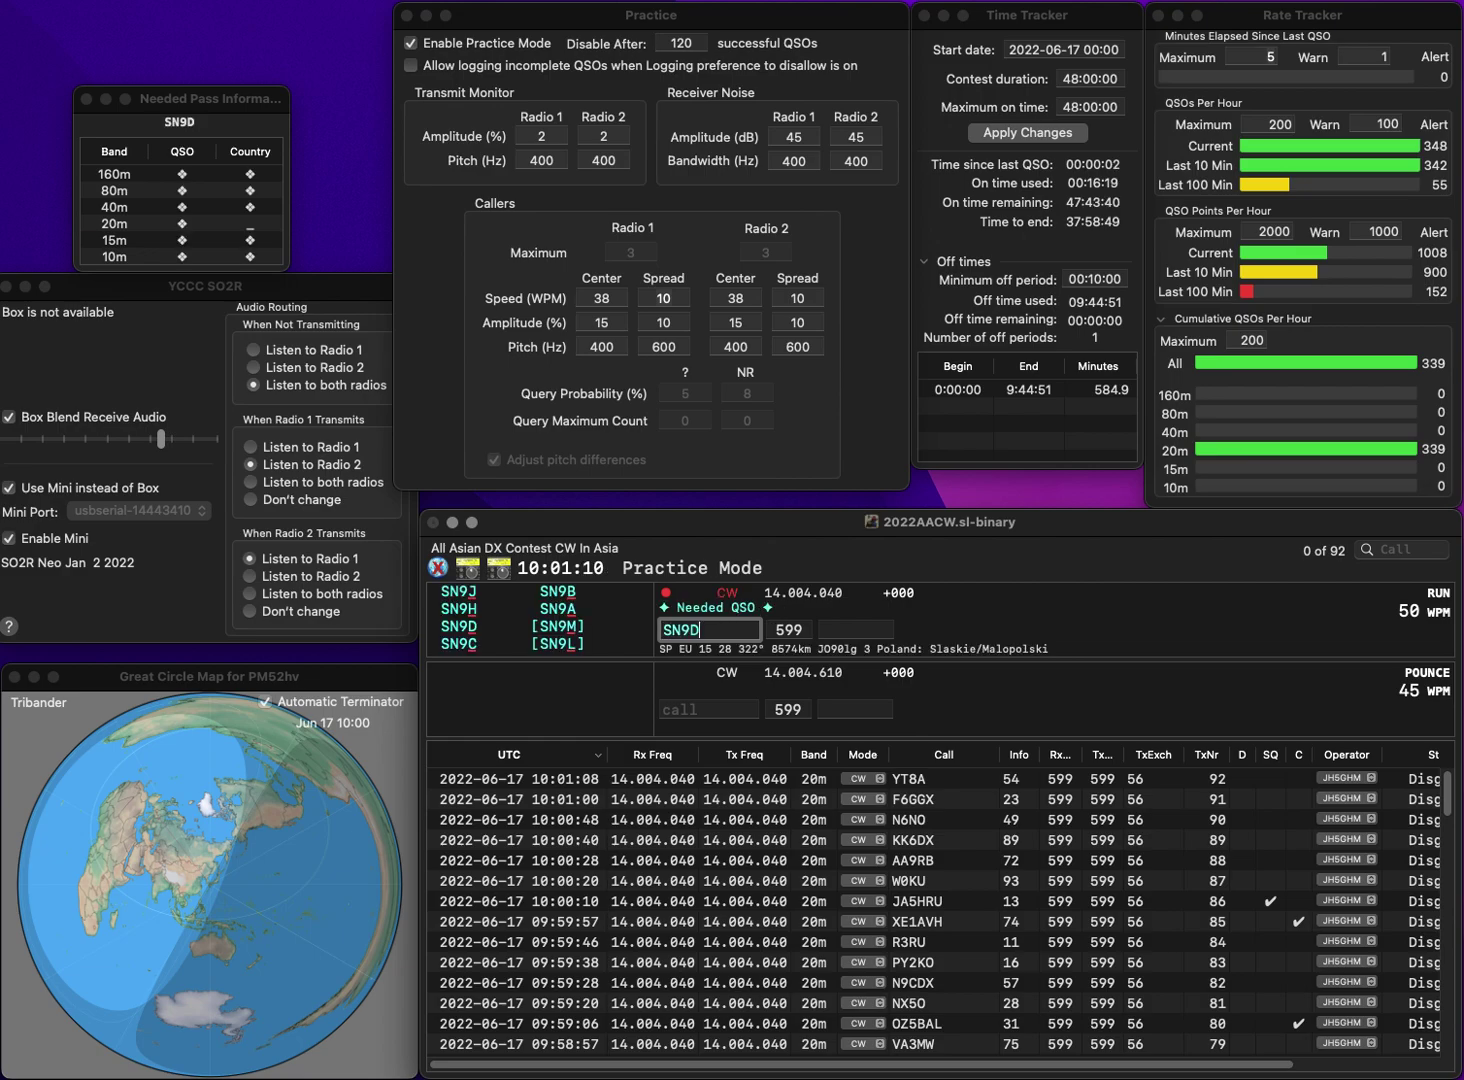
key(Return)
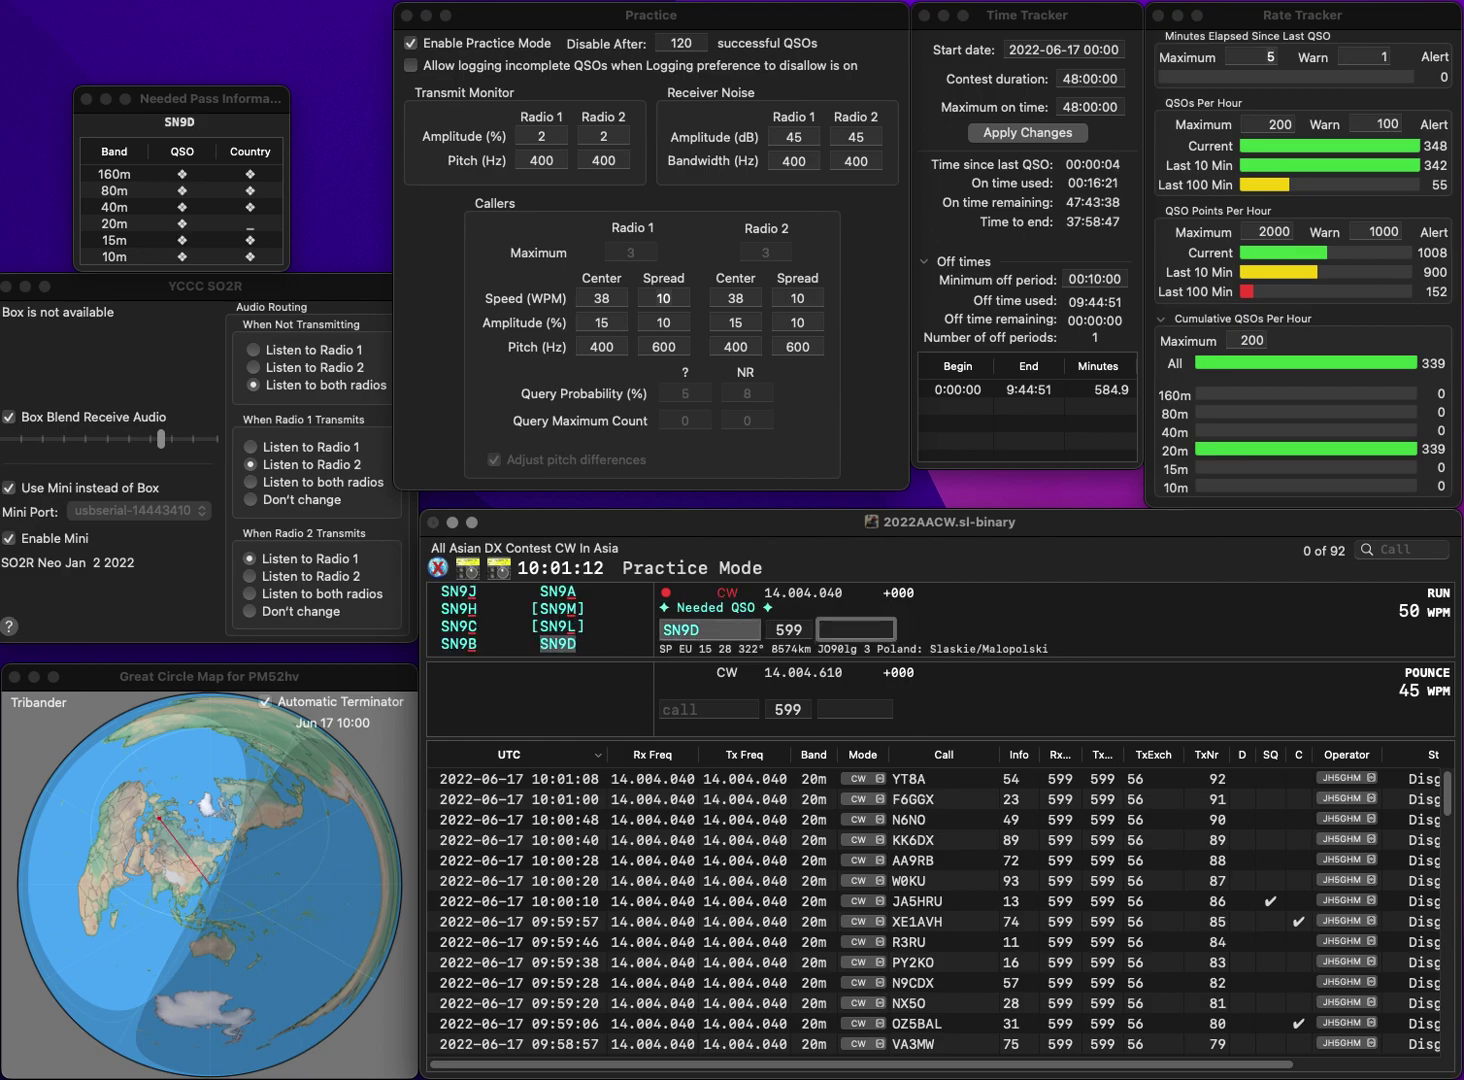
text(49)
key(Return)
text(WA3ZDI)
click(671, 629)
text(3)
key(Tab)
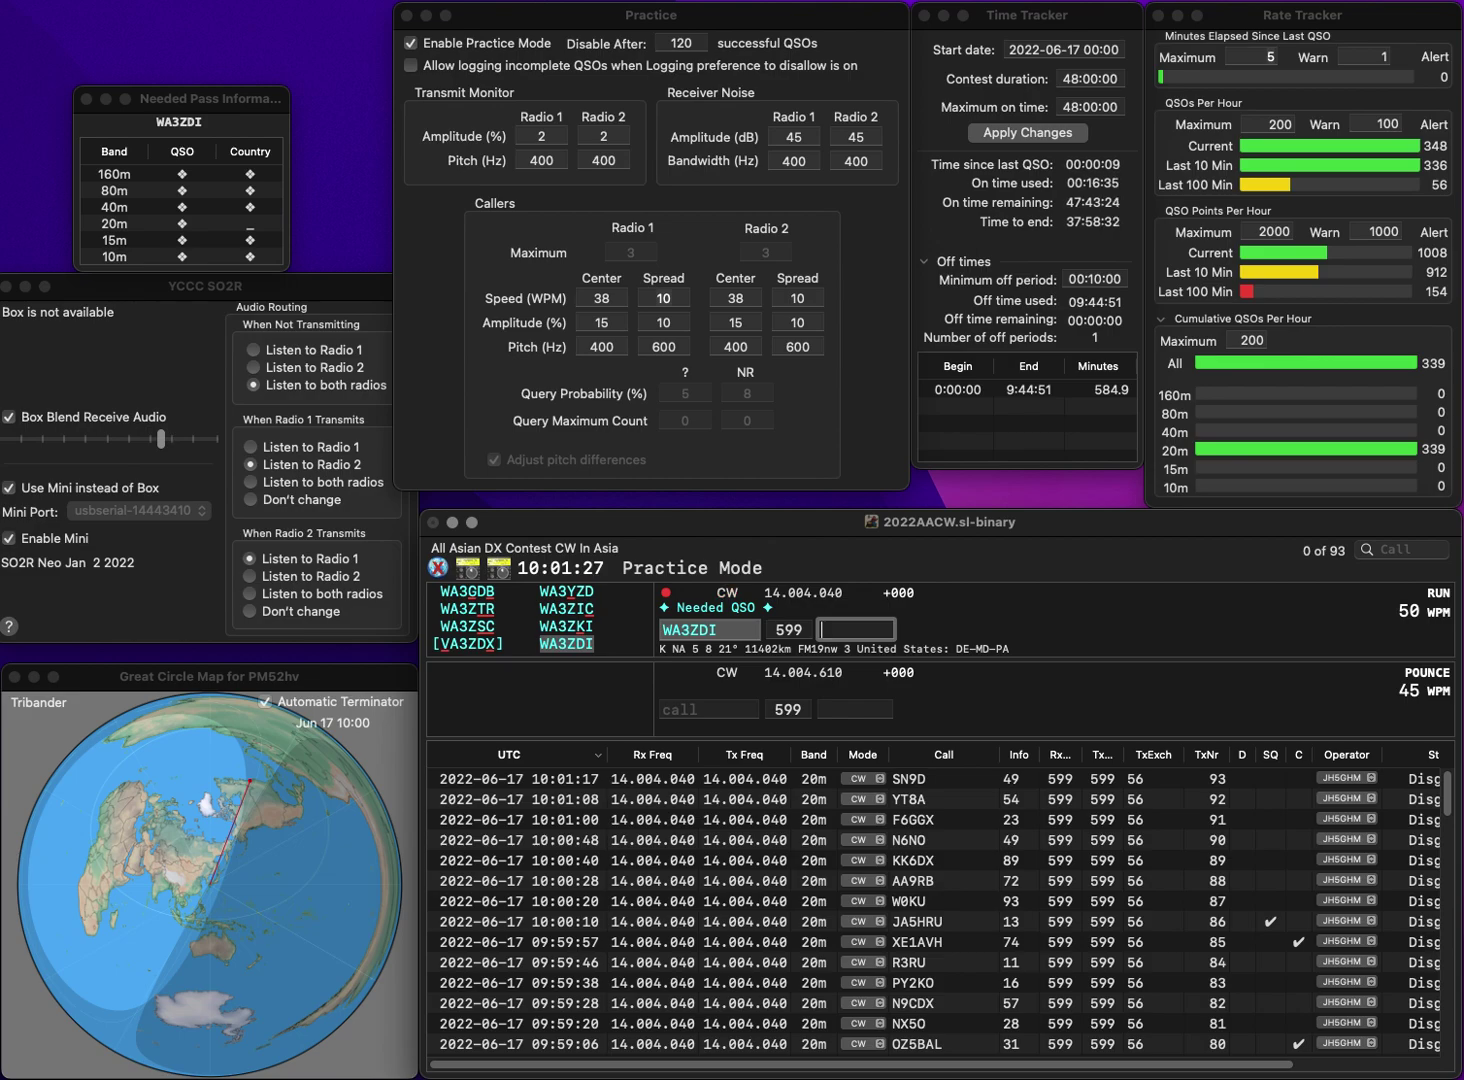
text(76)
key(Return)
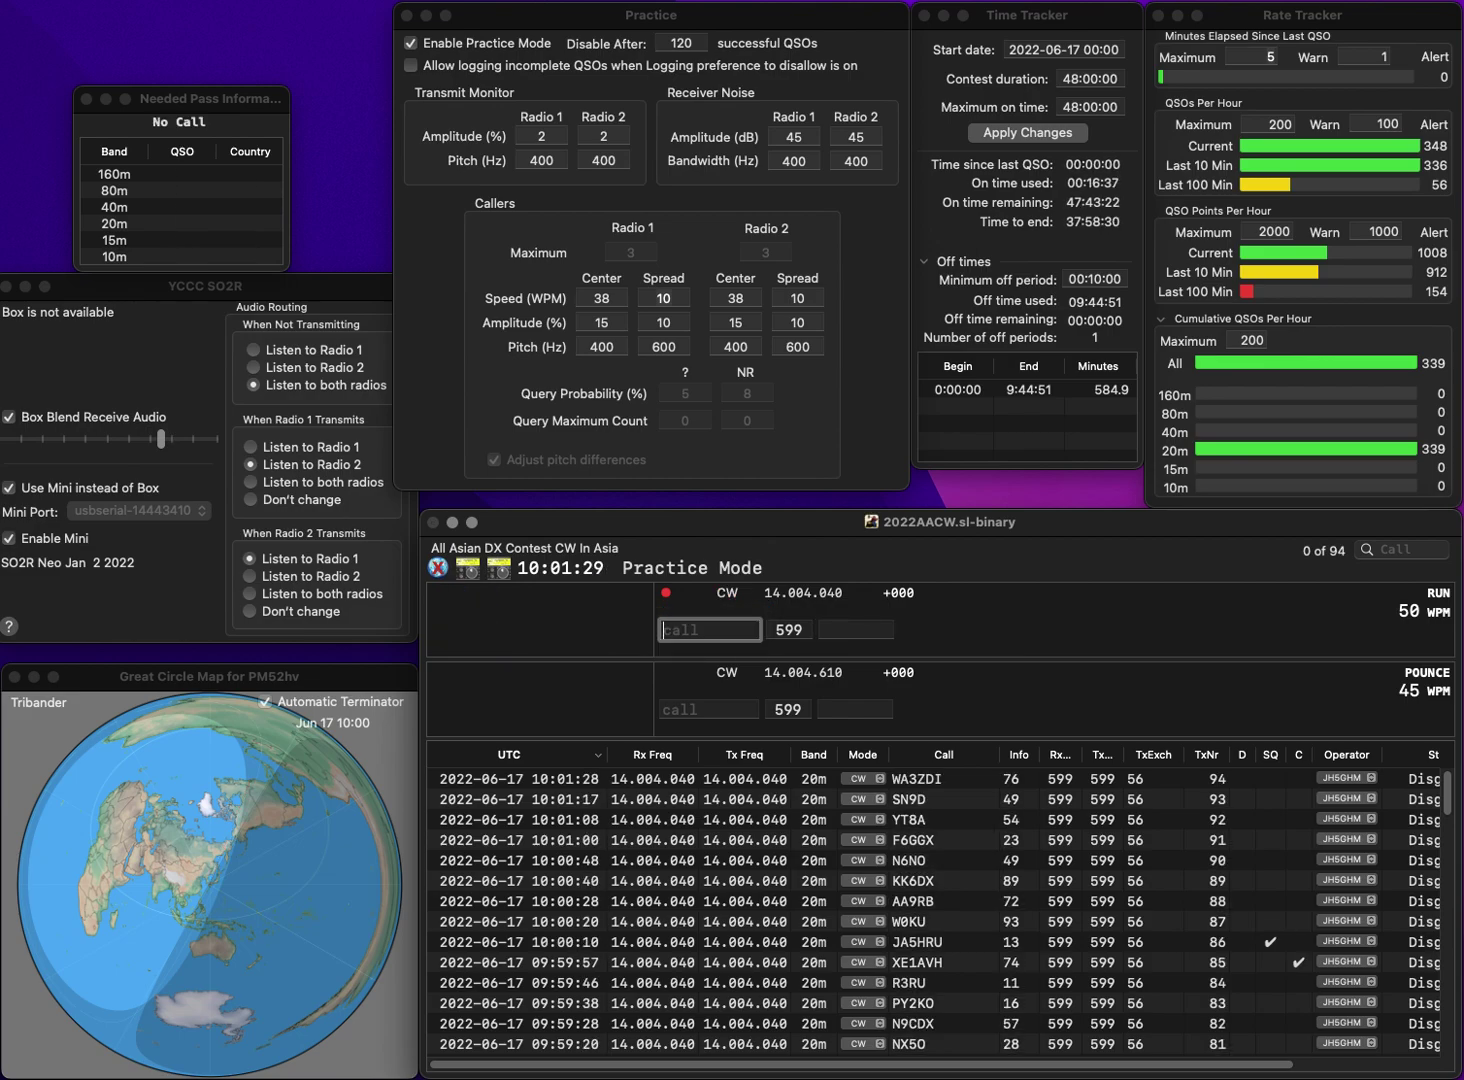
- Enter the call F2LZ, correct it to ZF2LZ, and log the contact with received exchange 99
text(F2LZZ)
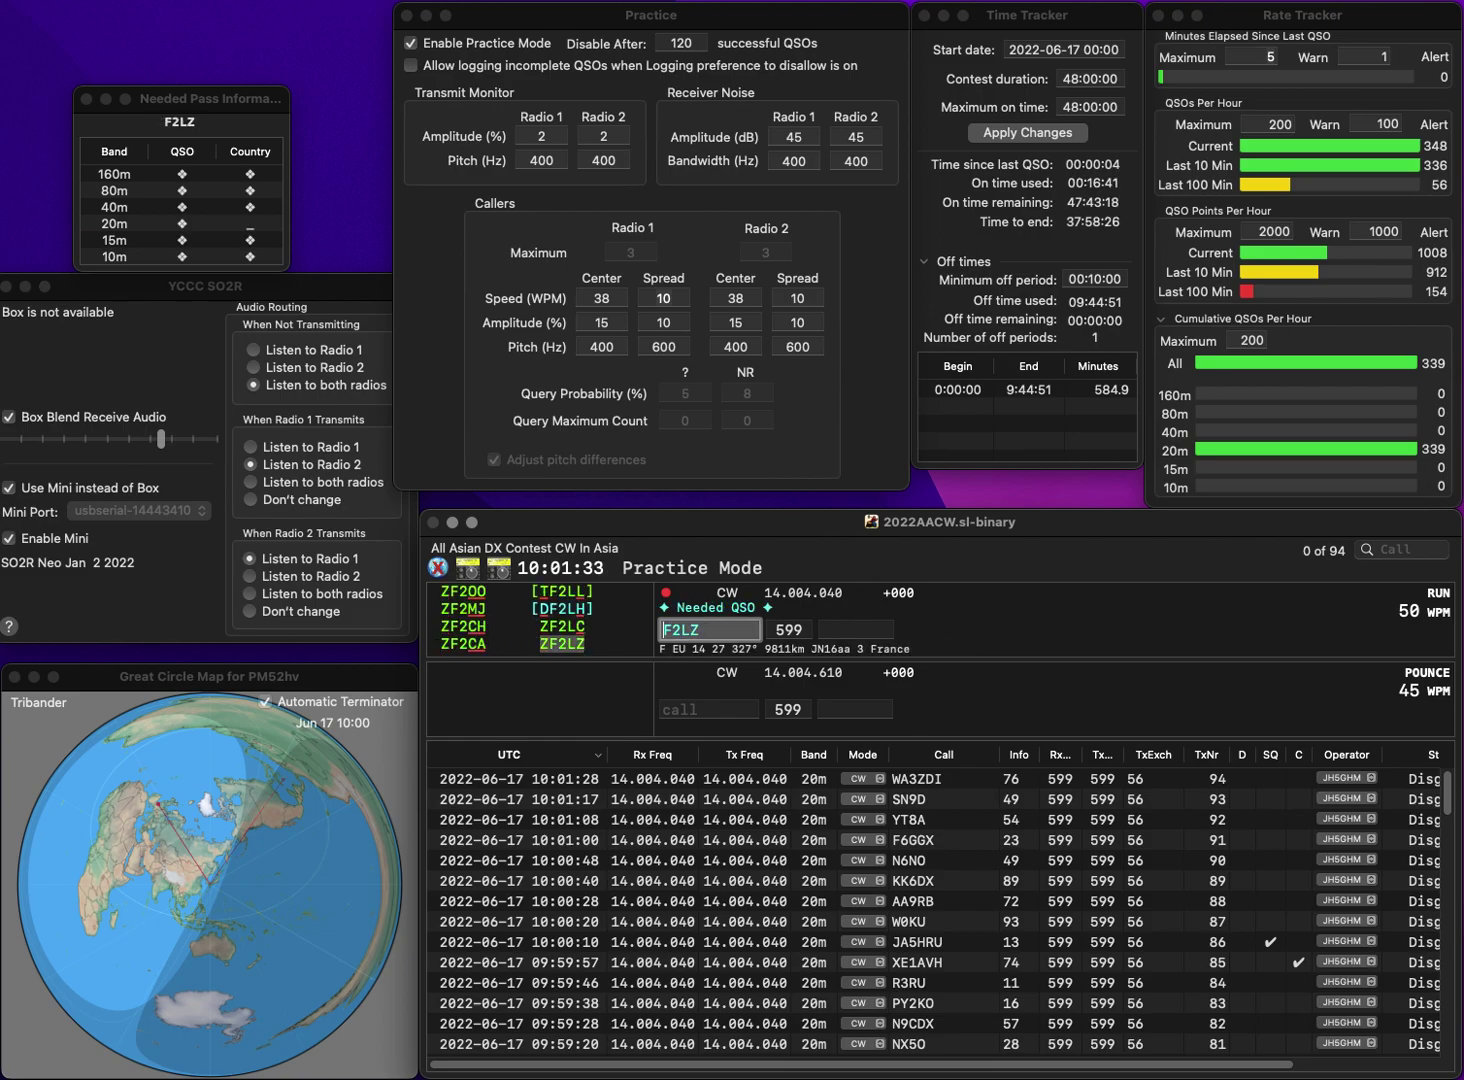
key(space)
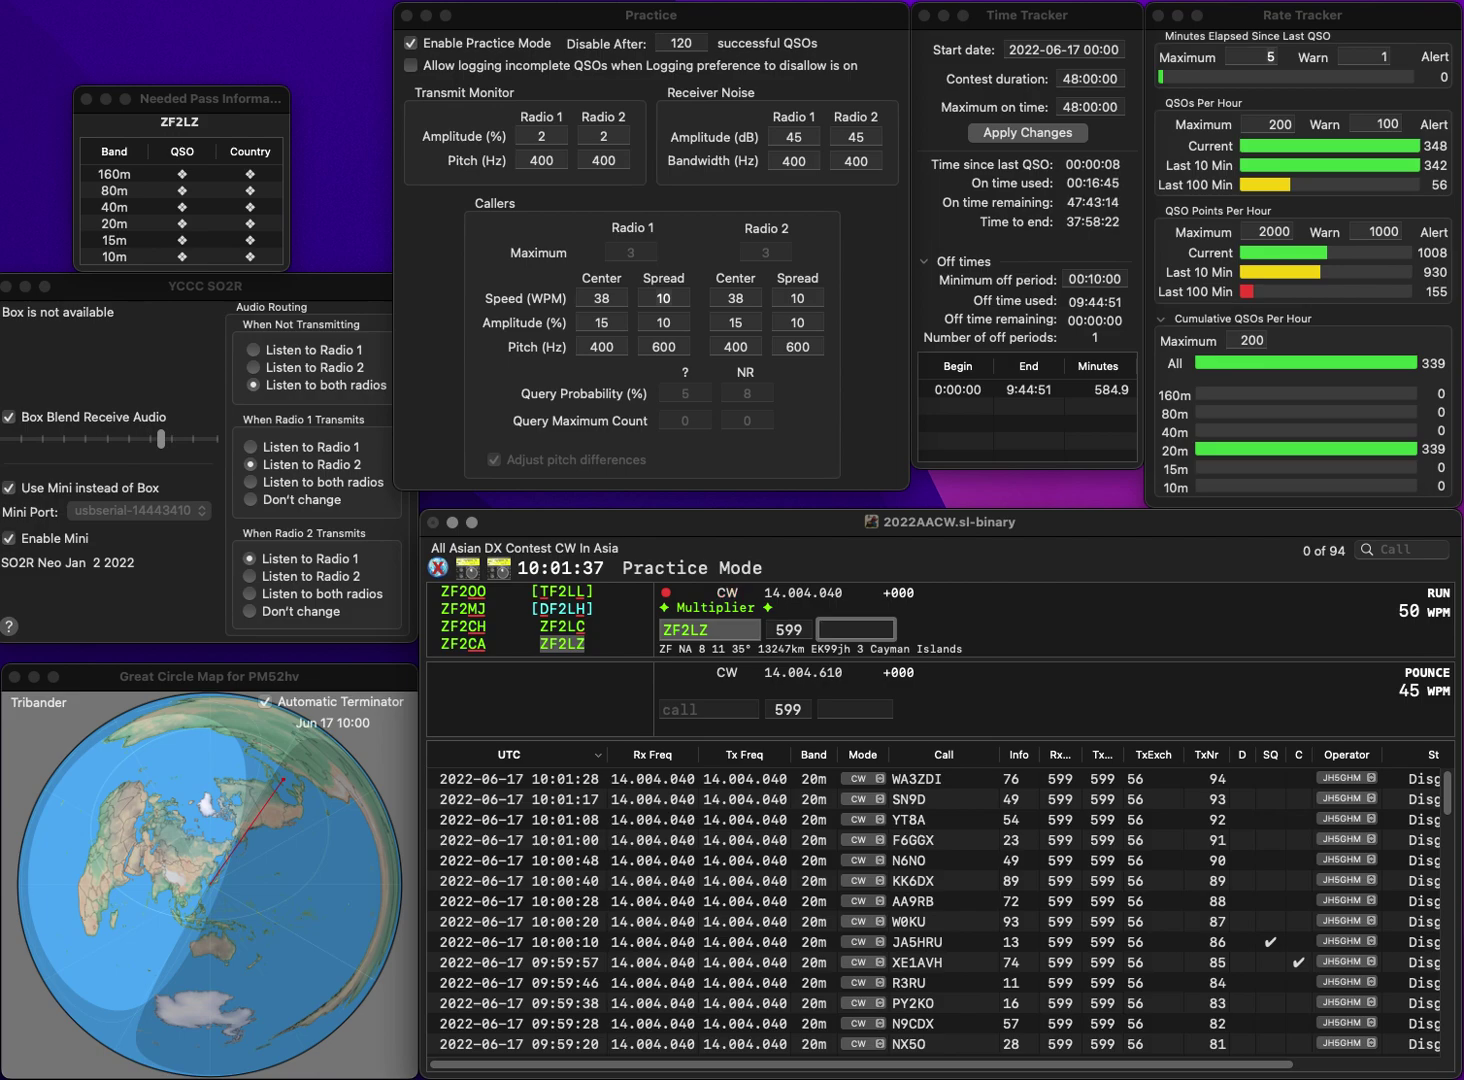
text(99)
key(Return)
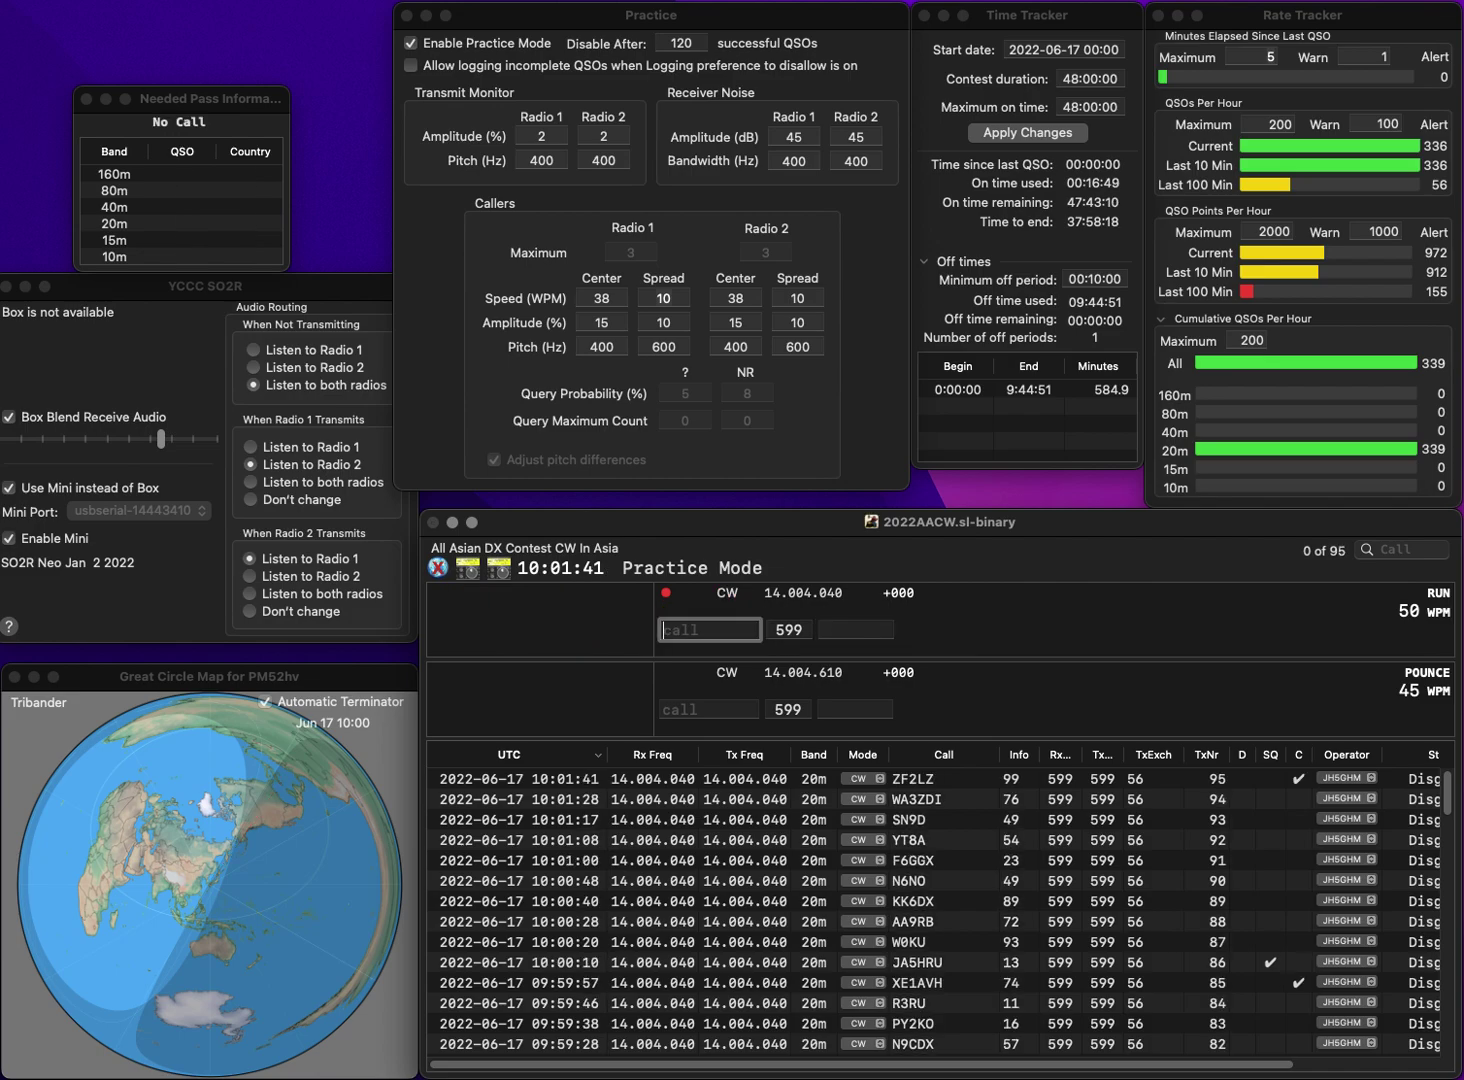
text(IW0ROT)
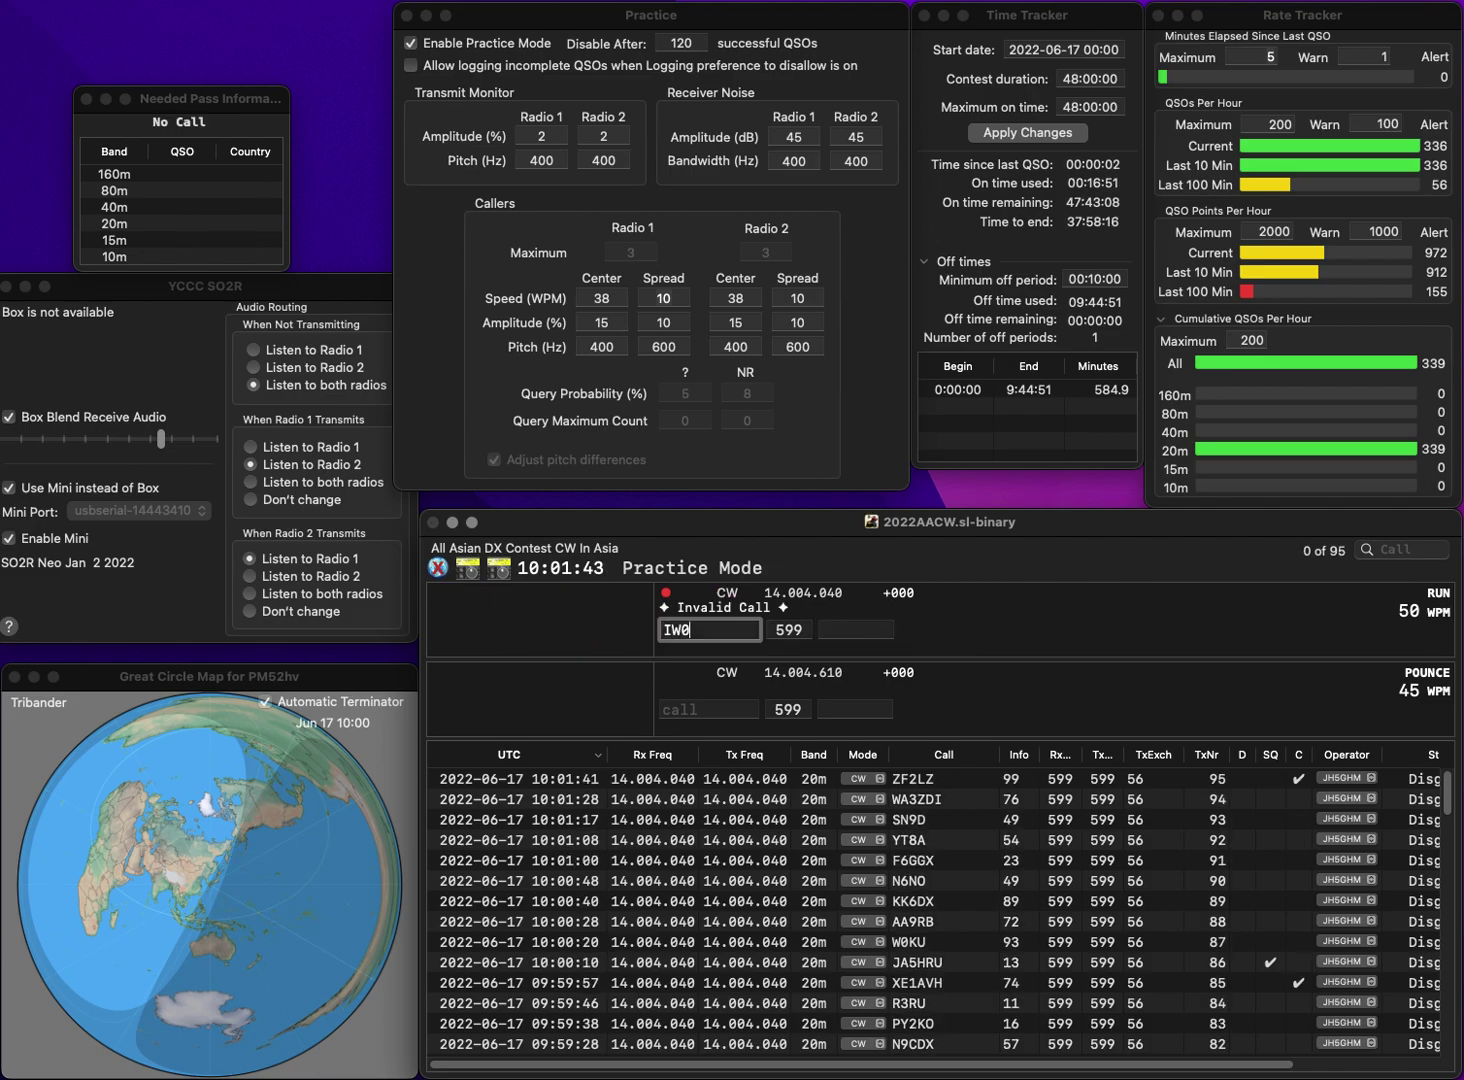
key(Tab)
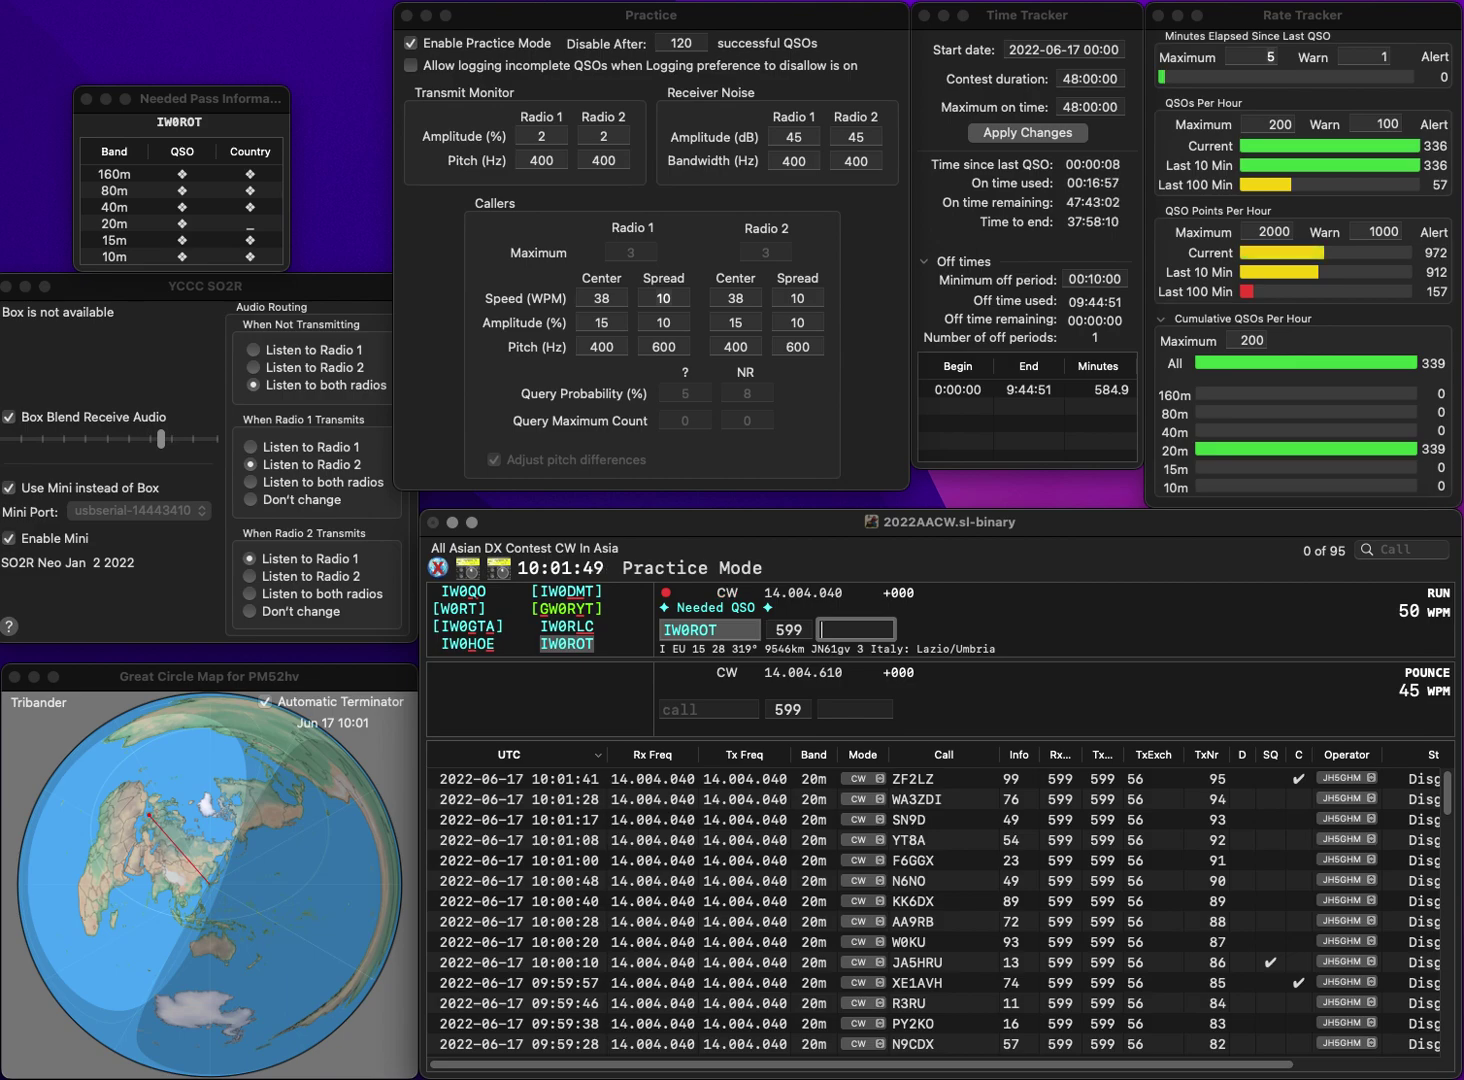
text(3)
key(Return)
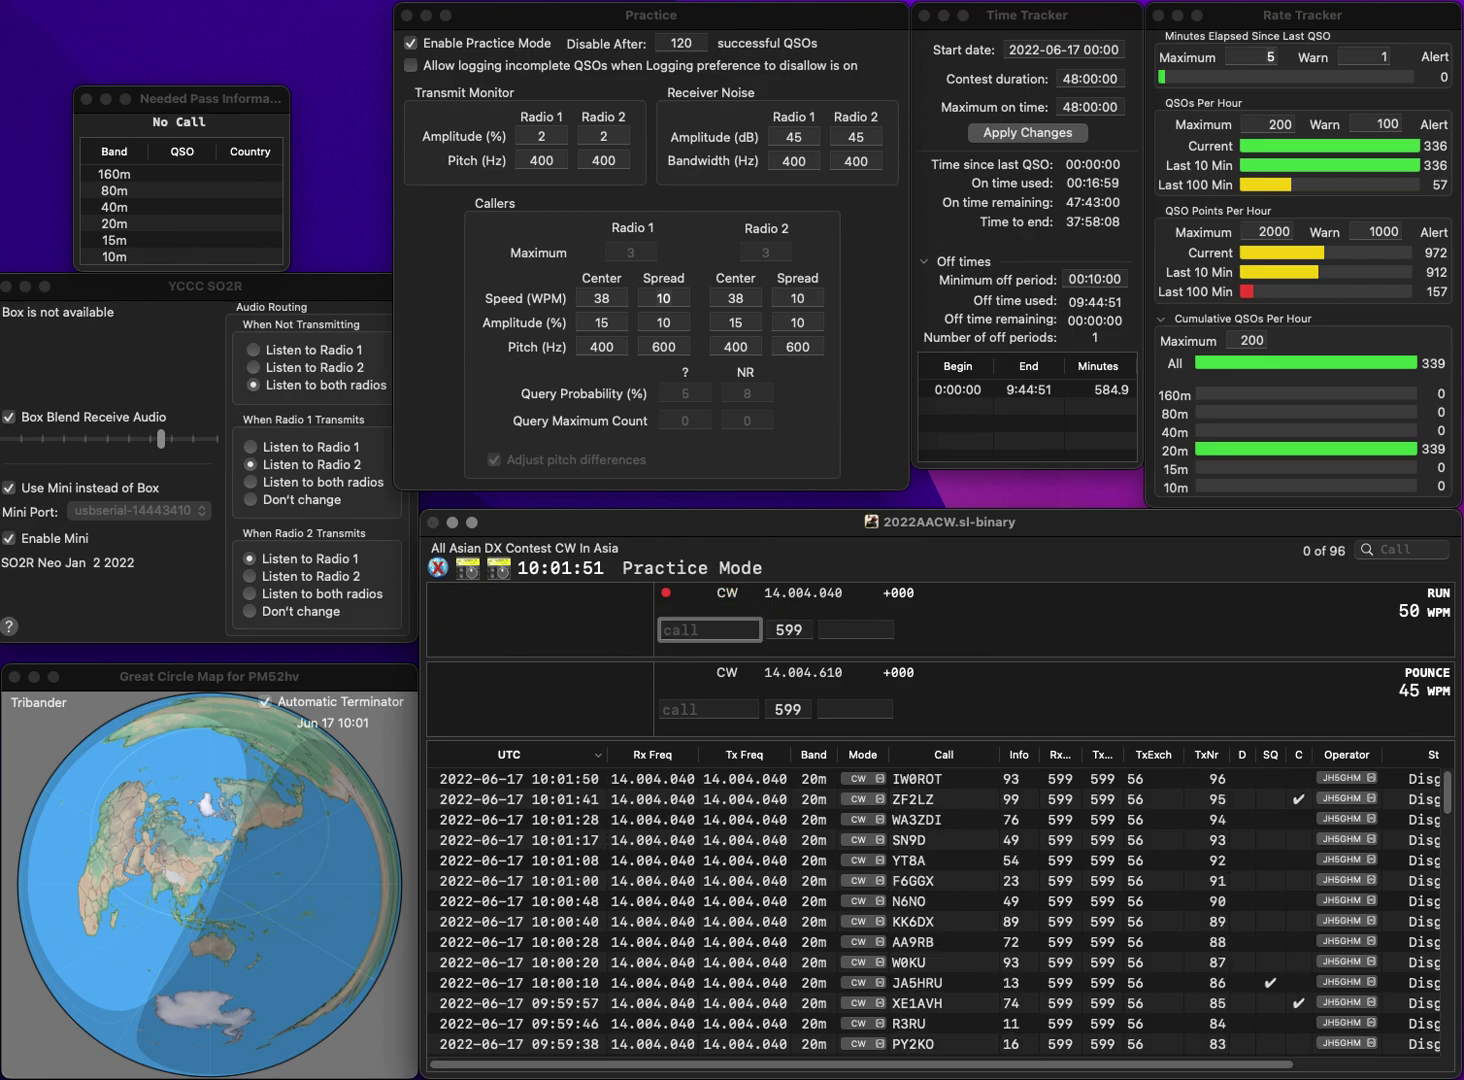
- Enter the call G5E, correct it to DG5E, and log the contact with received exchange 26
text(DG5E)
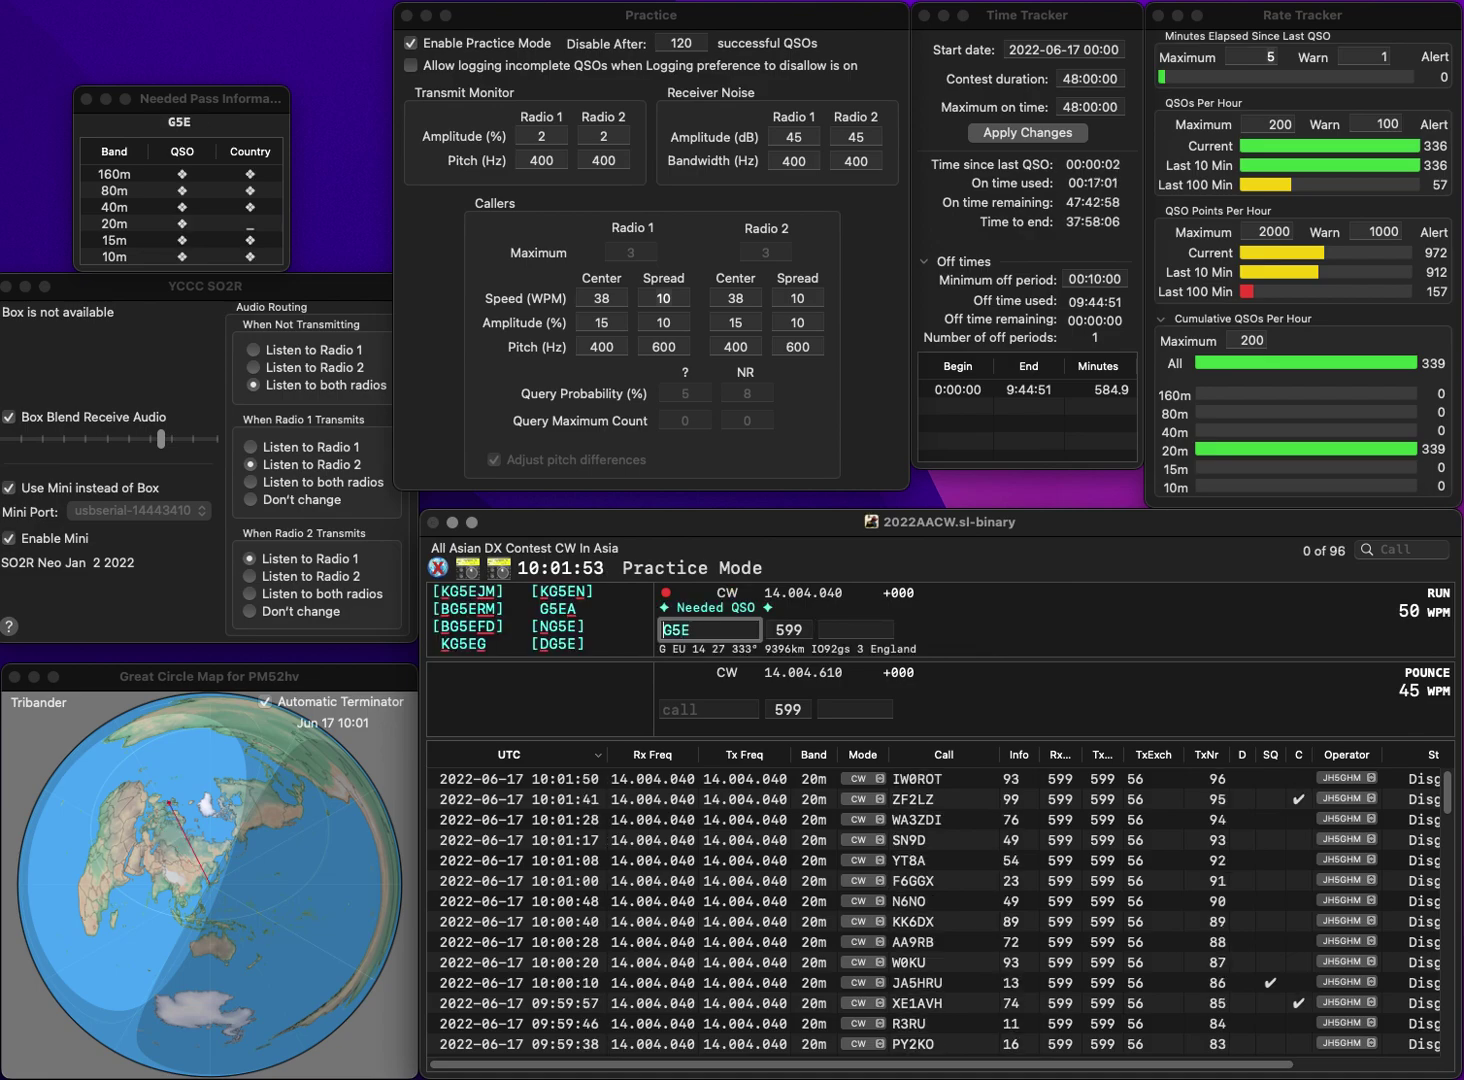
key(Return)
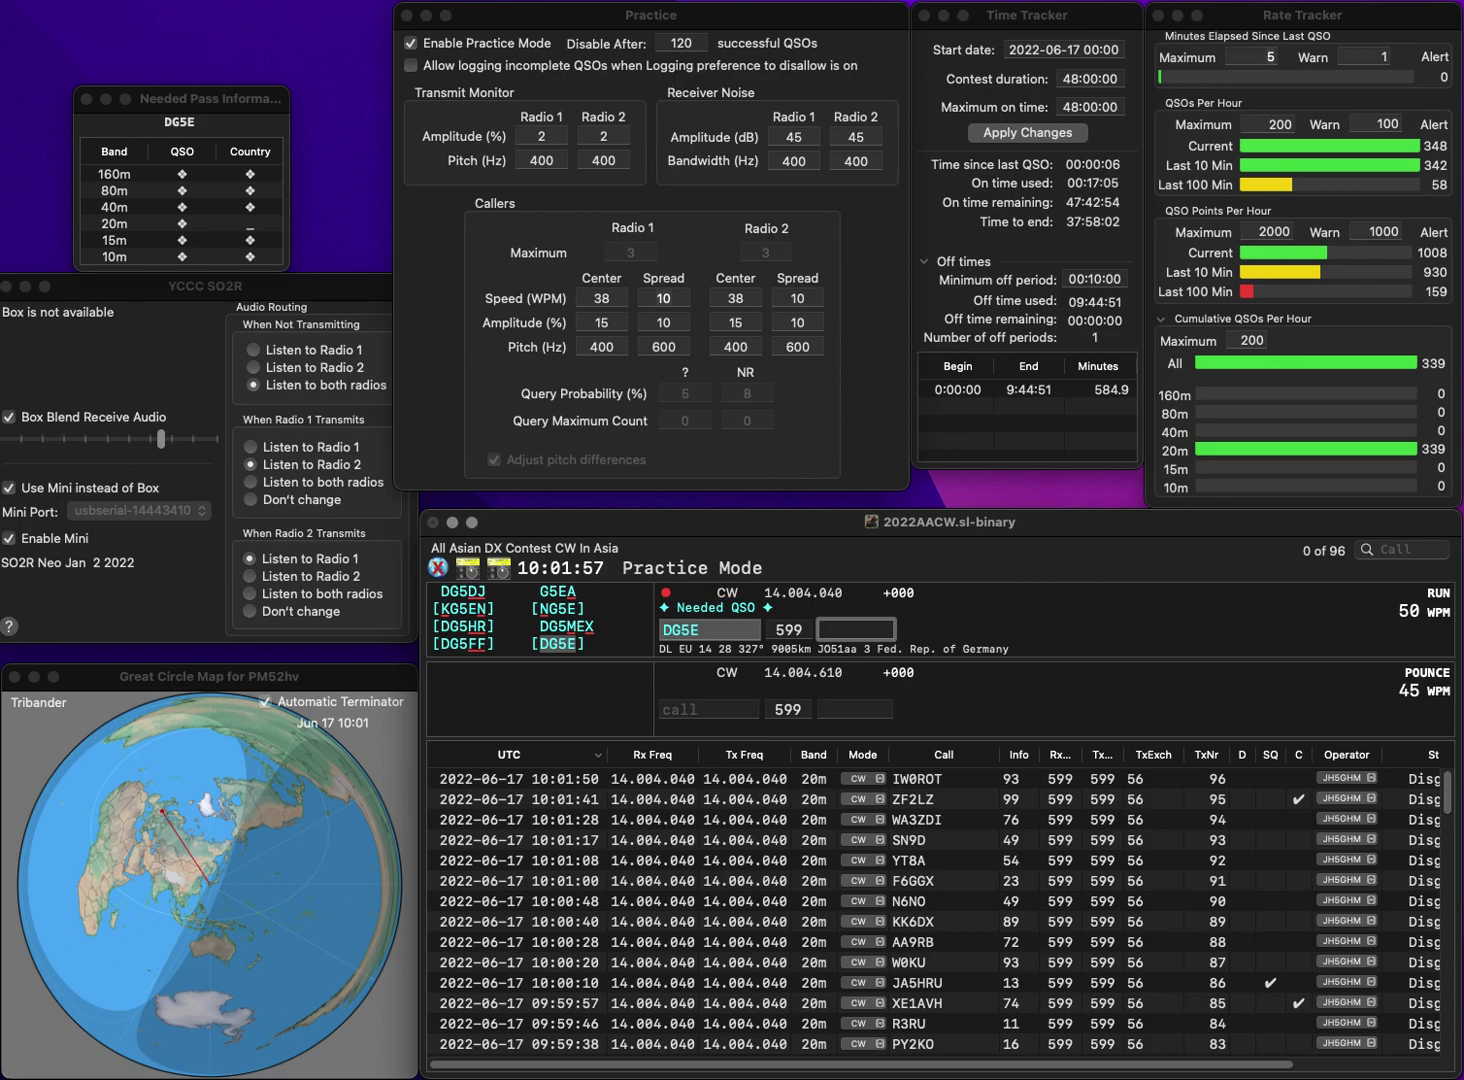
text(26)
key(Return)
text(K3)
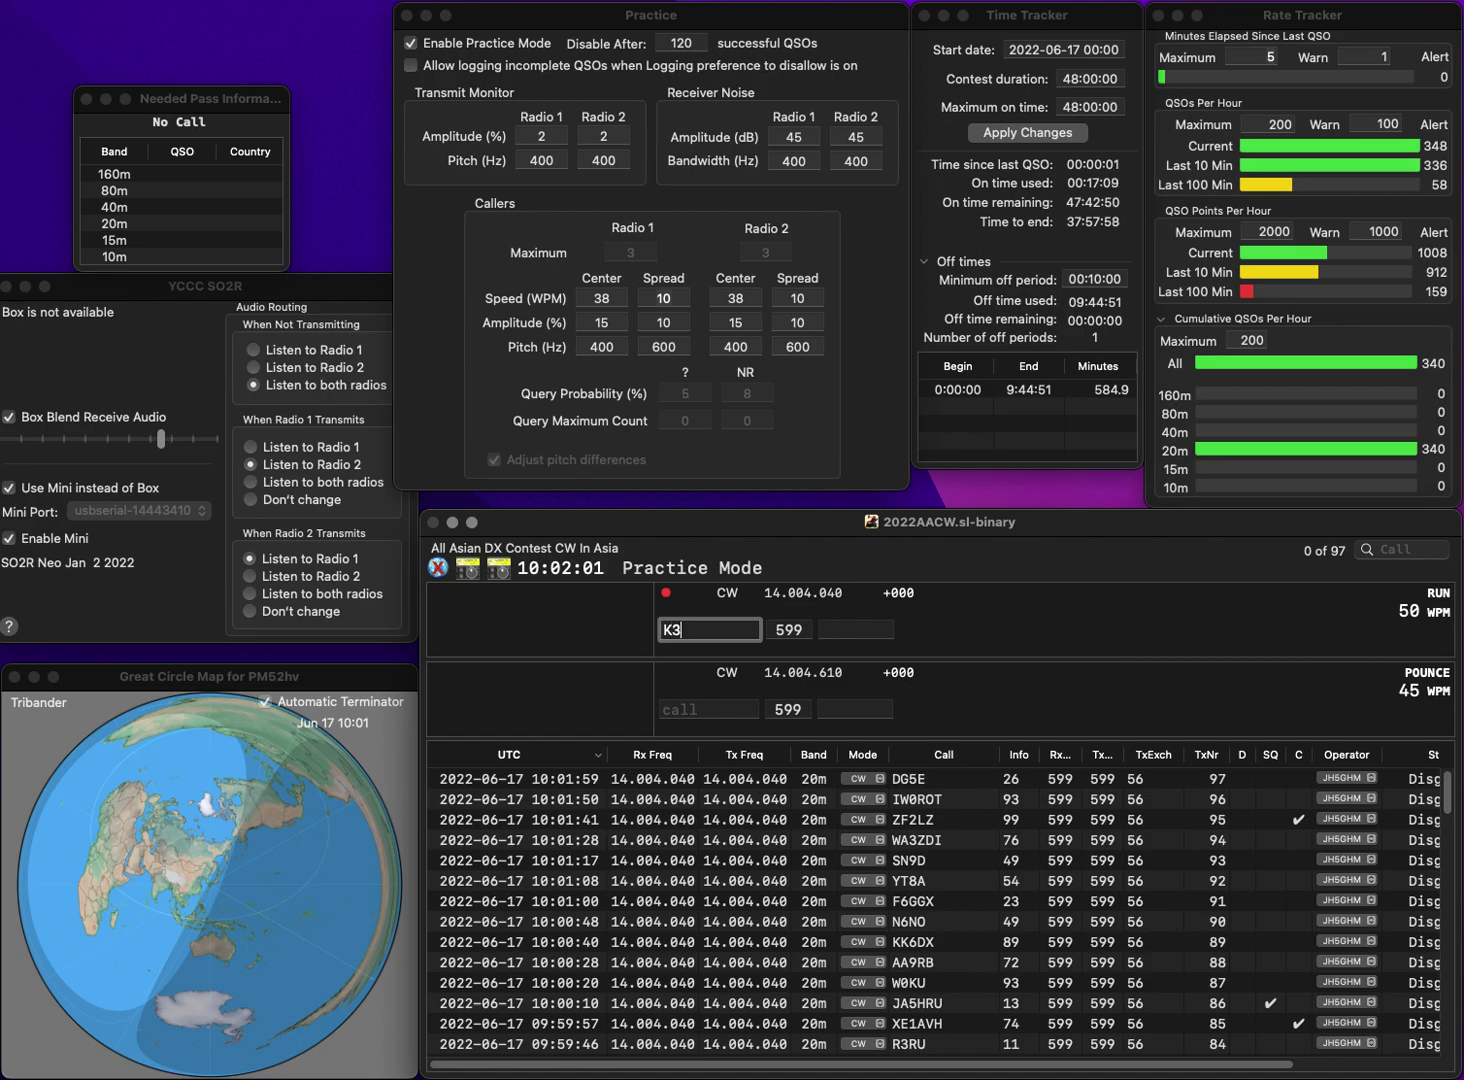
text(DNE)
key(Return)
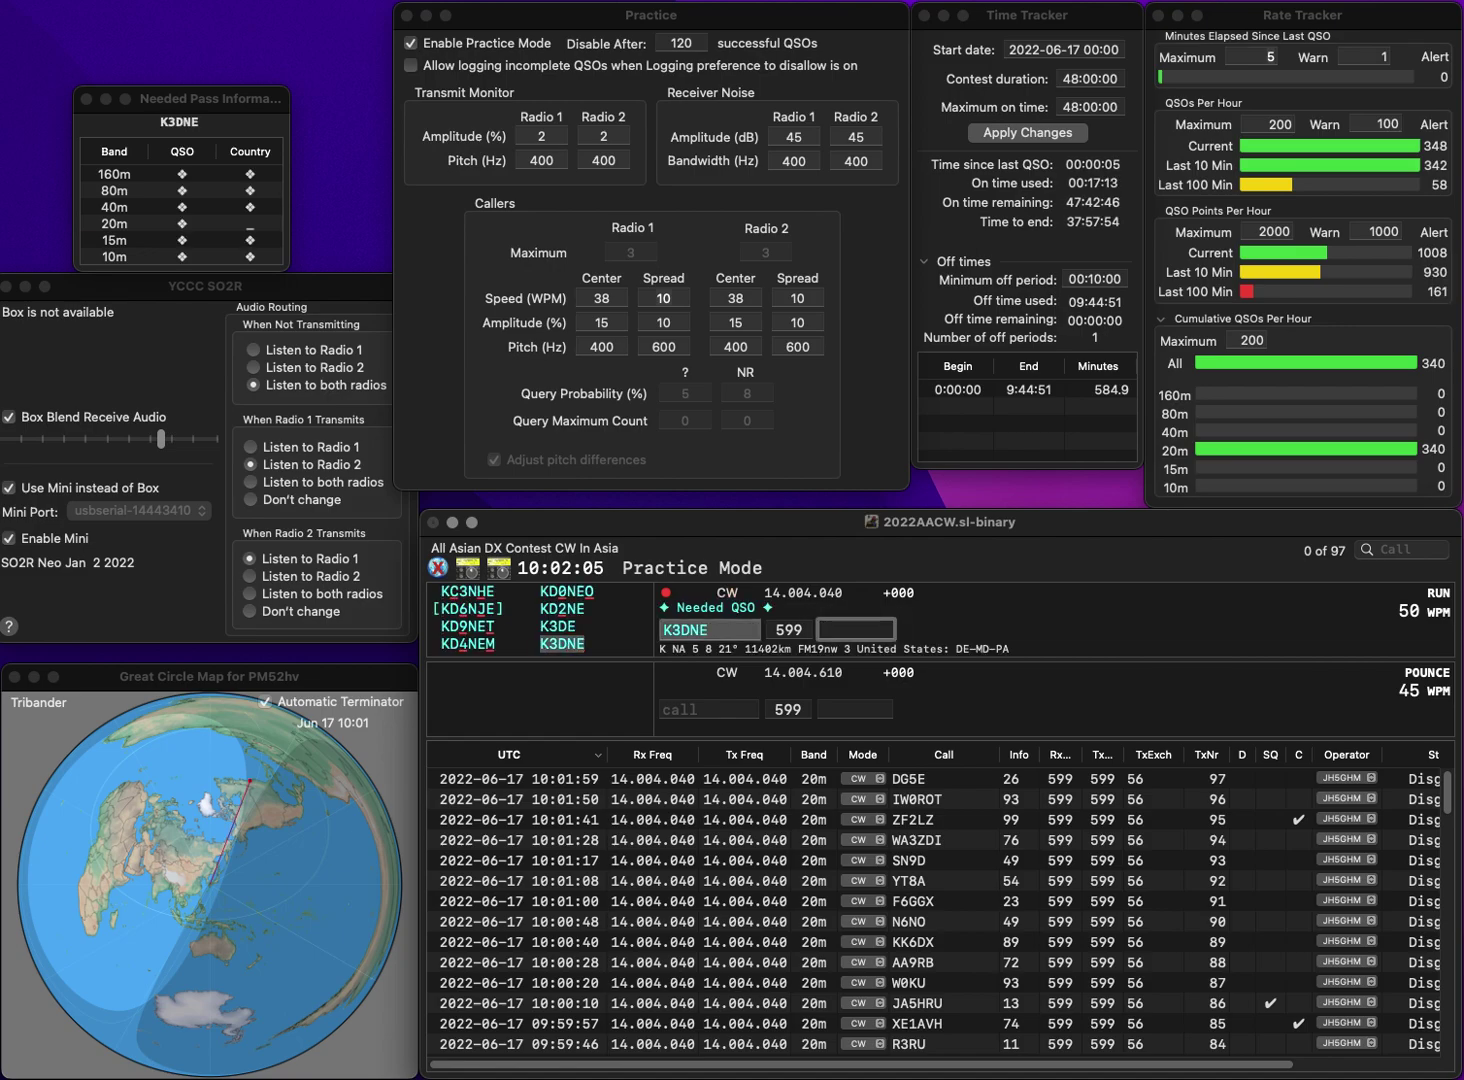
text(69)
key(Return)
- Enter the caller NZ2Z on the run radio and log the contact with received exchange 51
text(N)
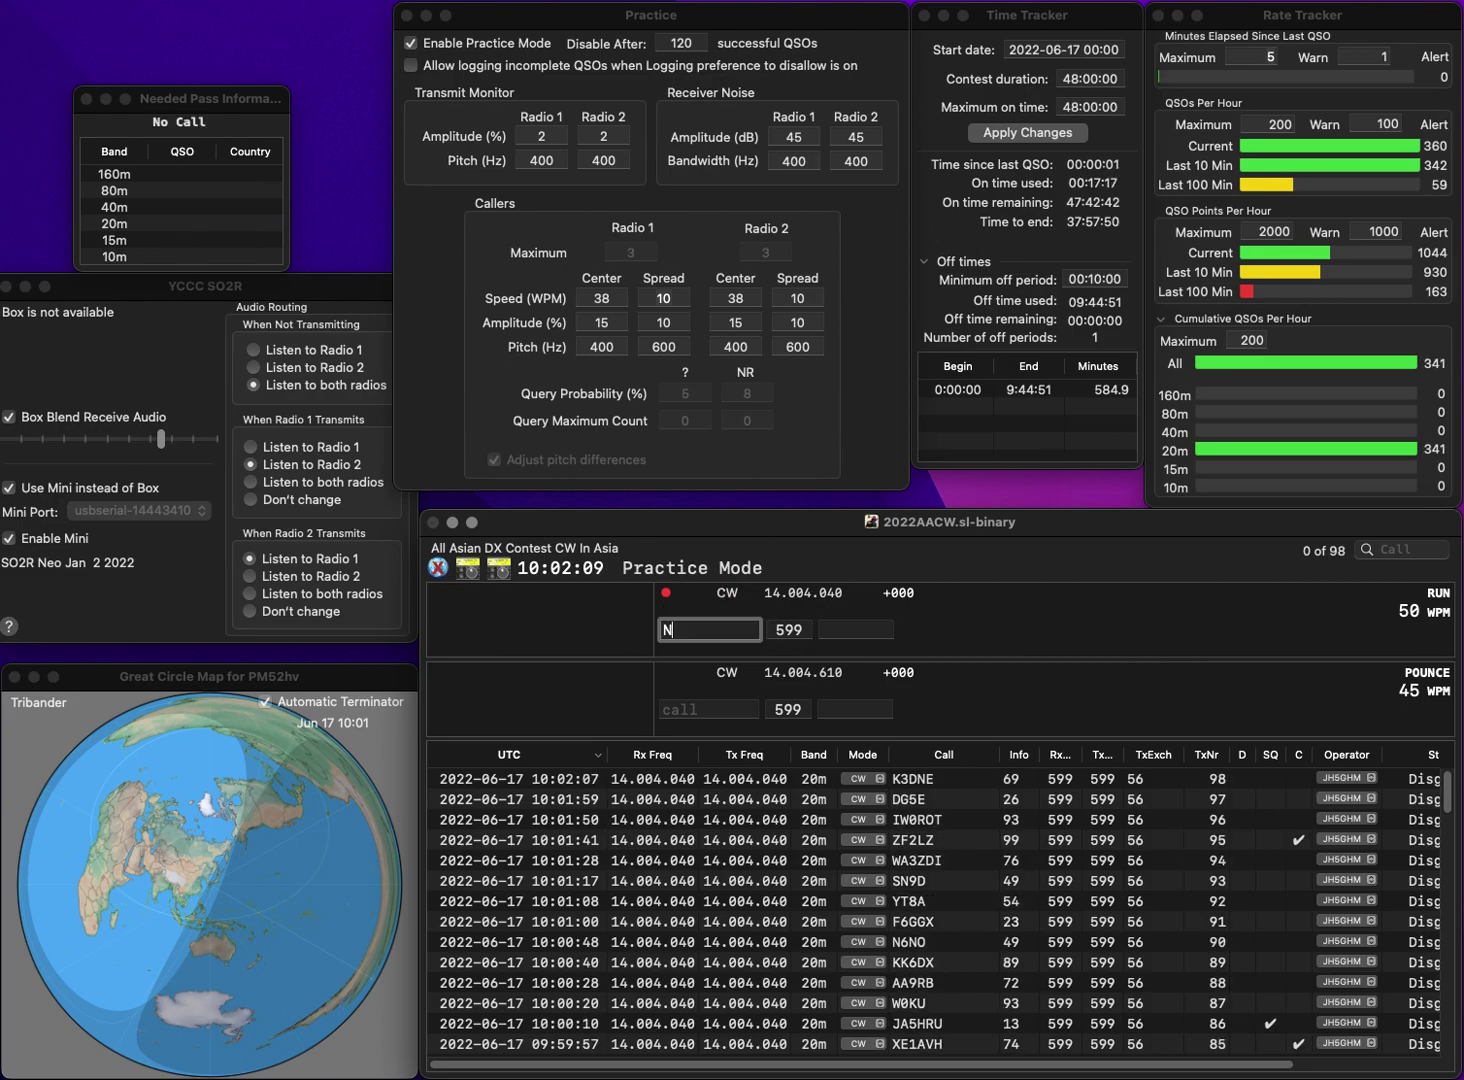
text(Z2)
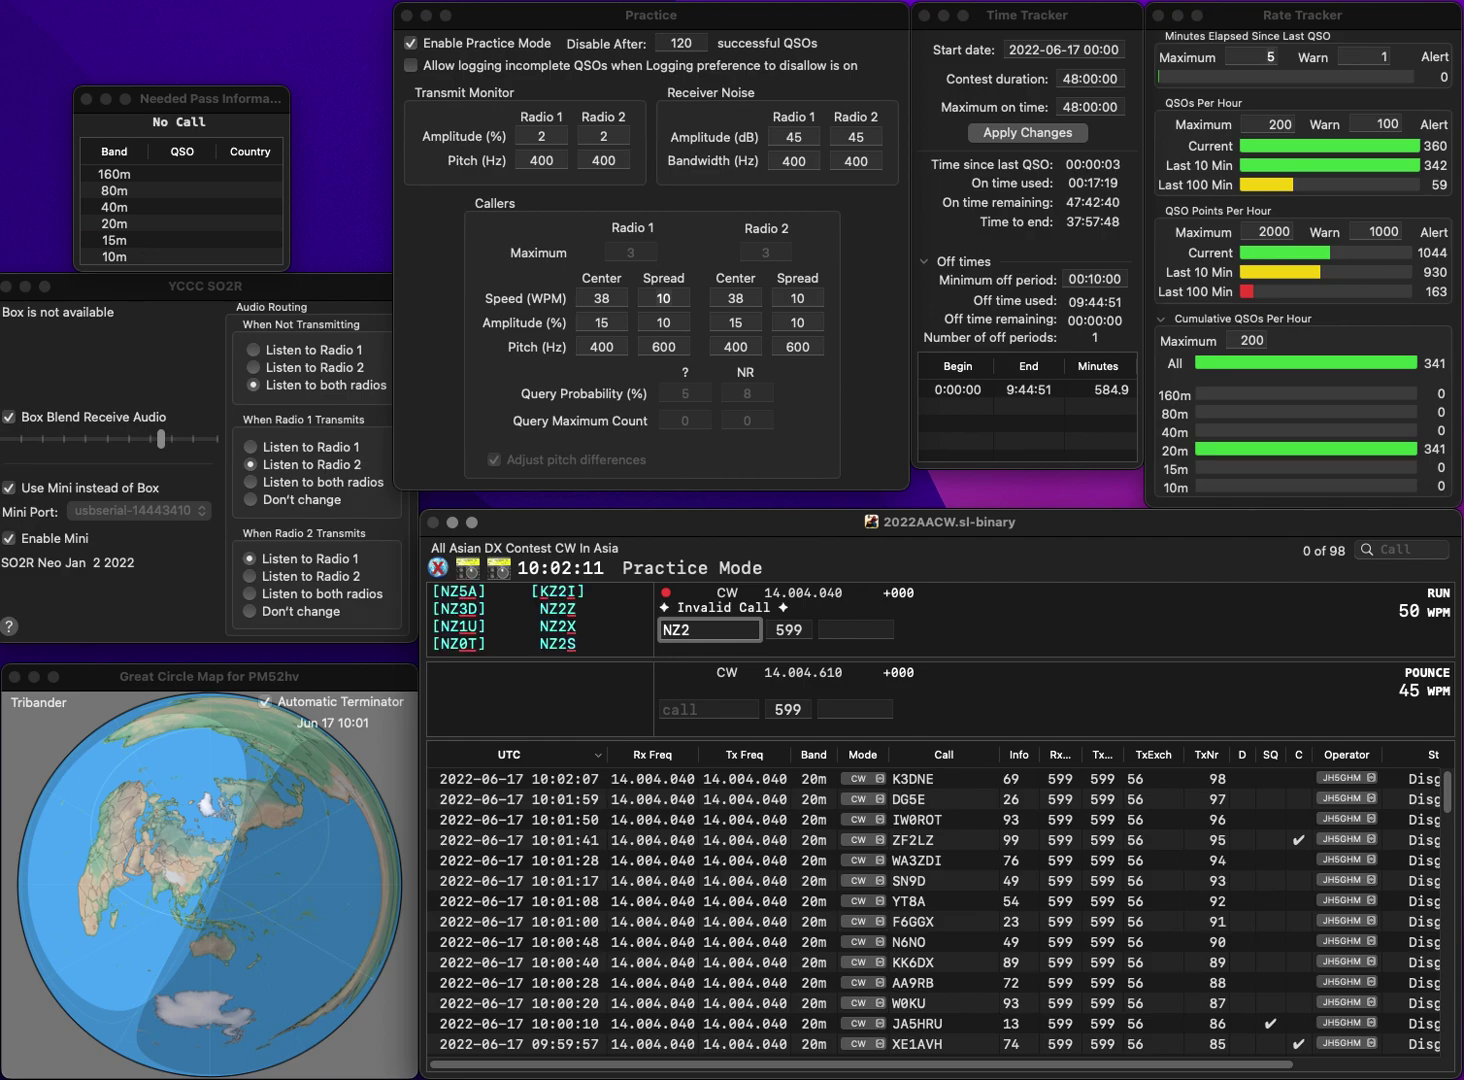
text(Z)
key(Return)
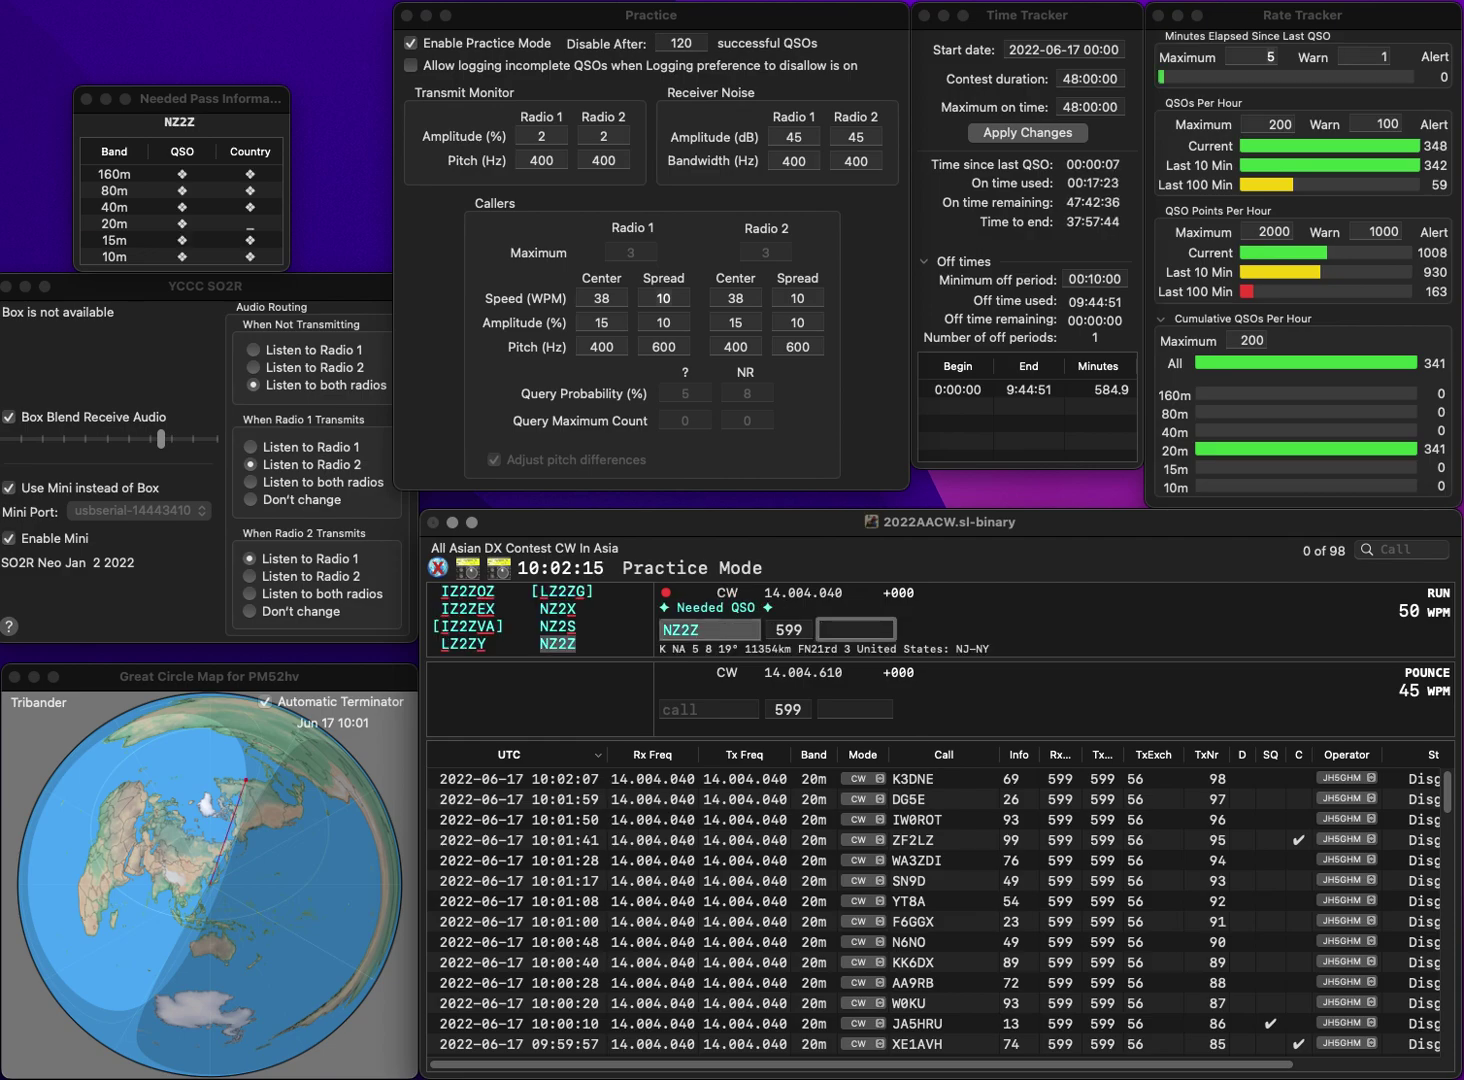
text(51)
key(Return)
text(RP3FB)
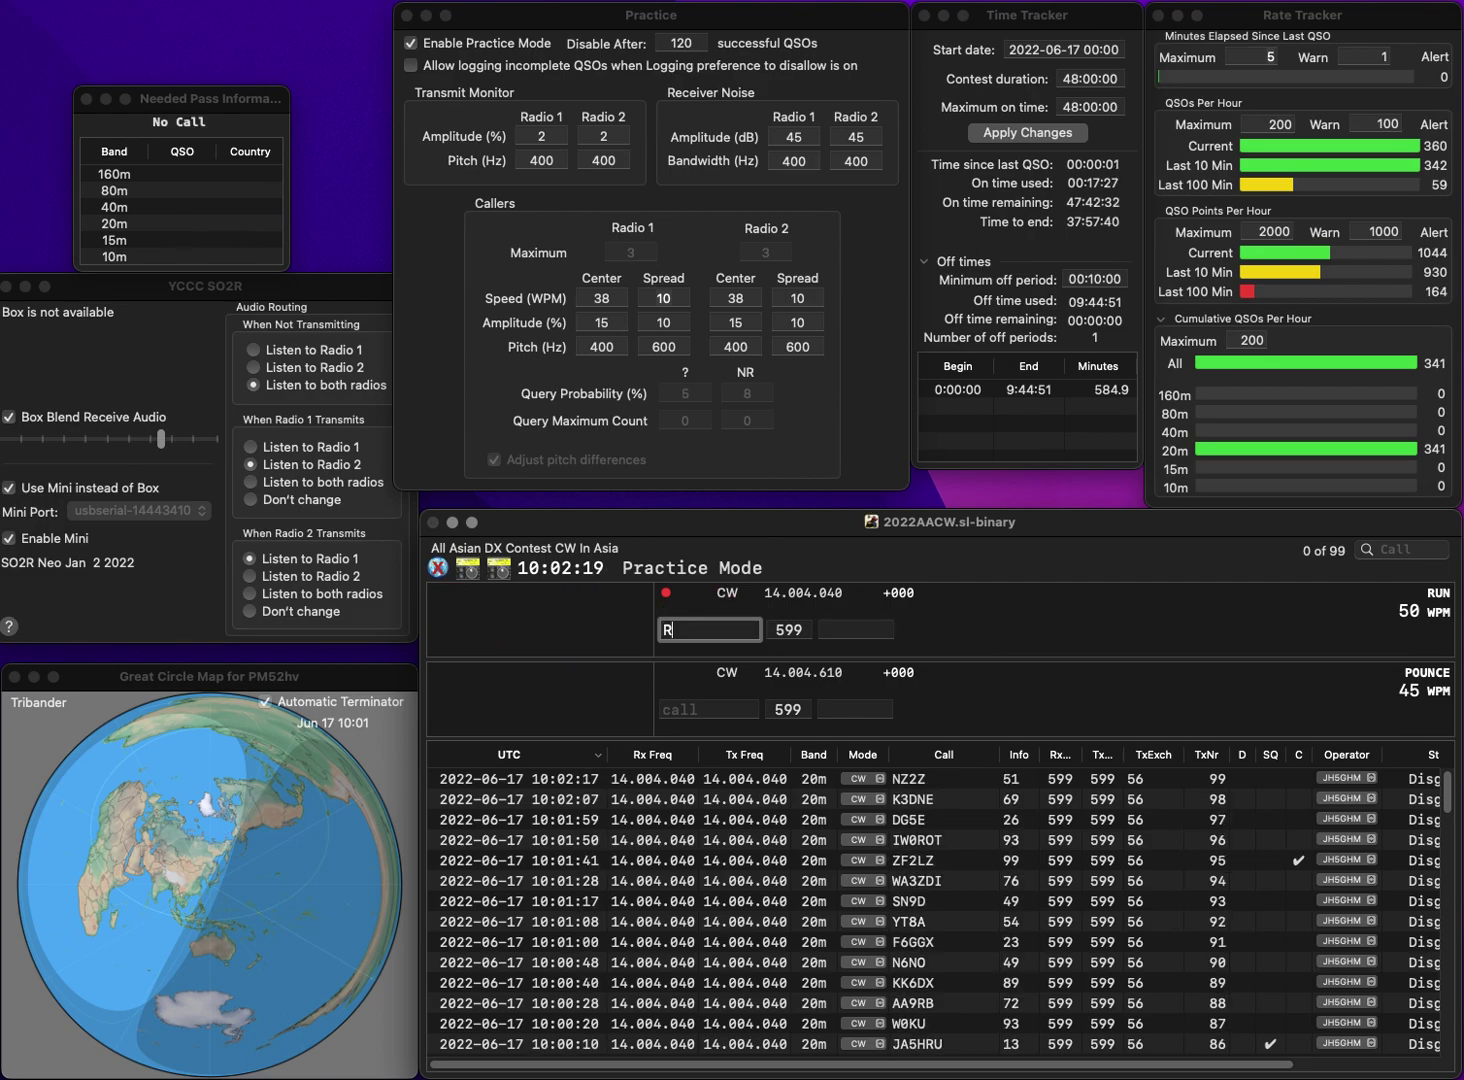
key(BackSpace)
key(BackSpace)
key(BackSpace)
key(BackSpace)
key(BackSpace)
text(NP3FB)
key(space)
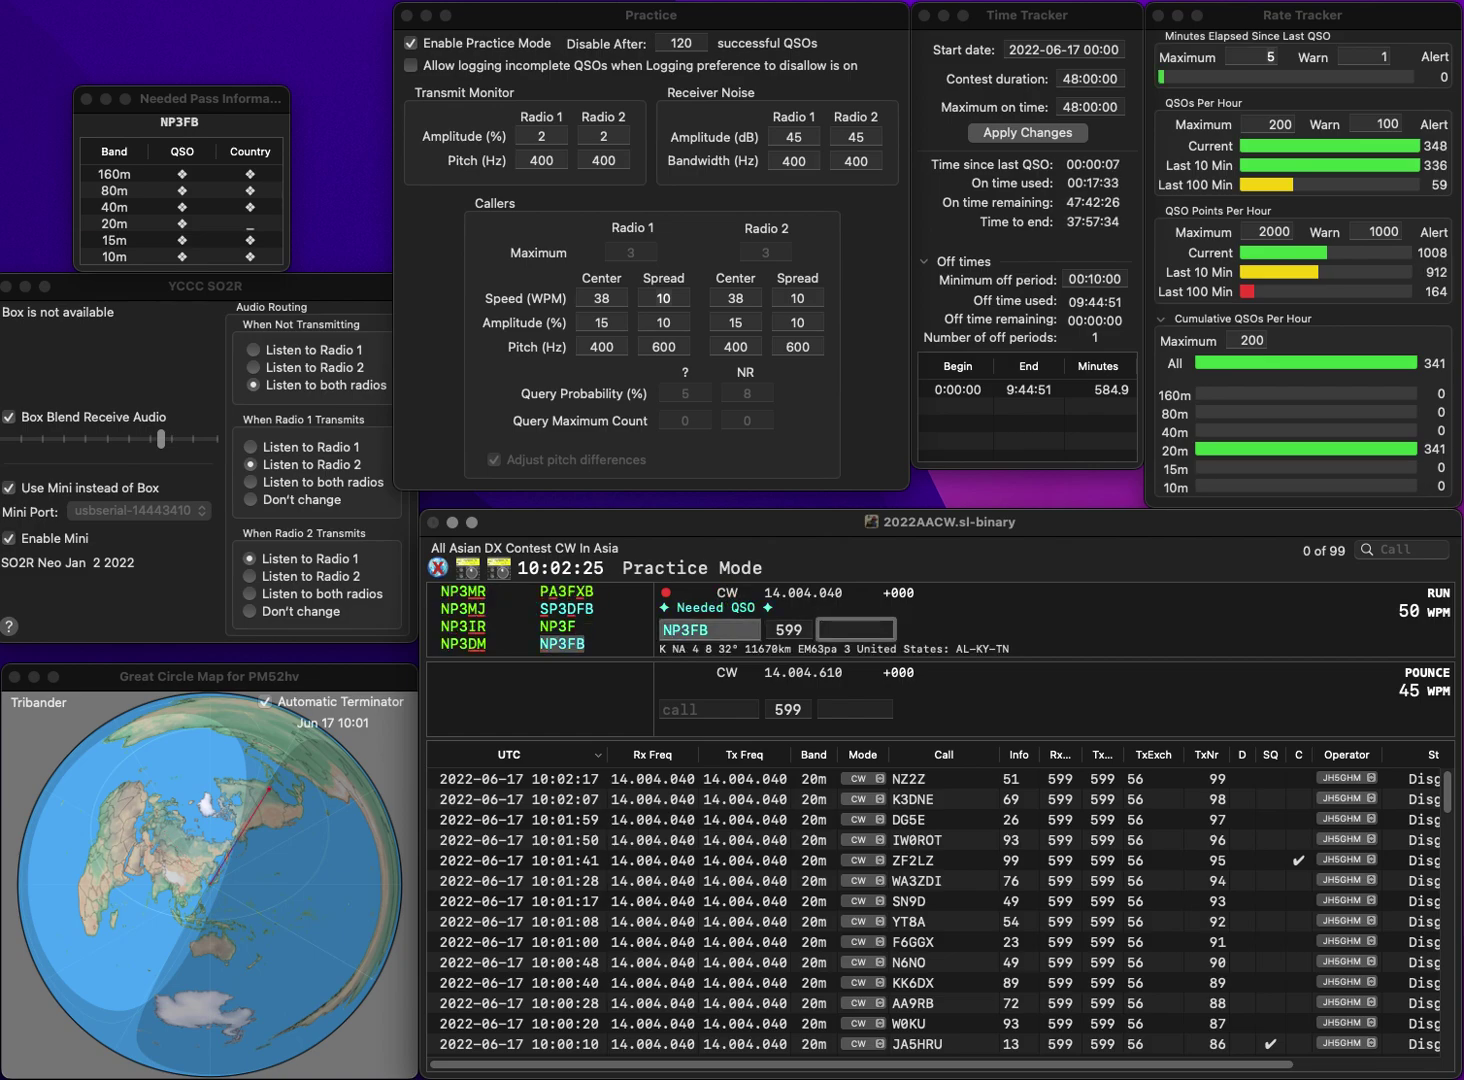
text(10)
key(Return)
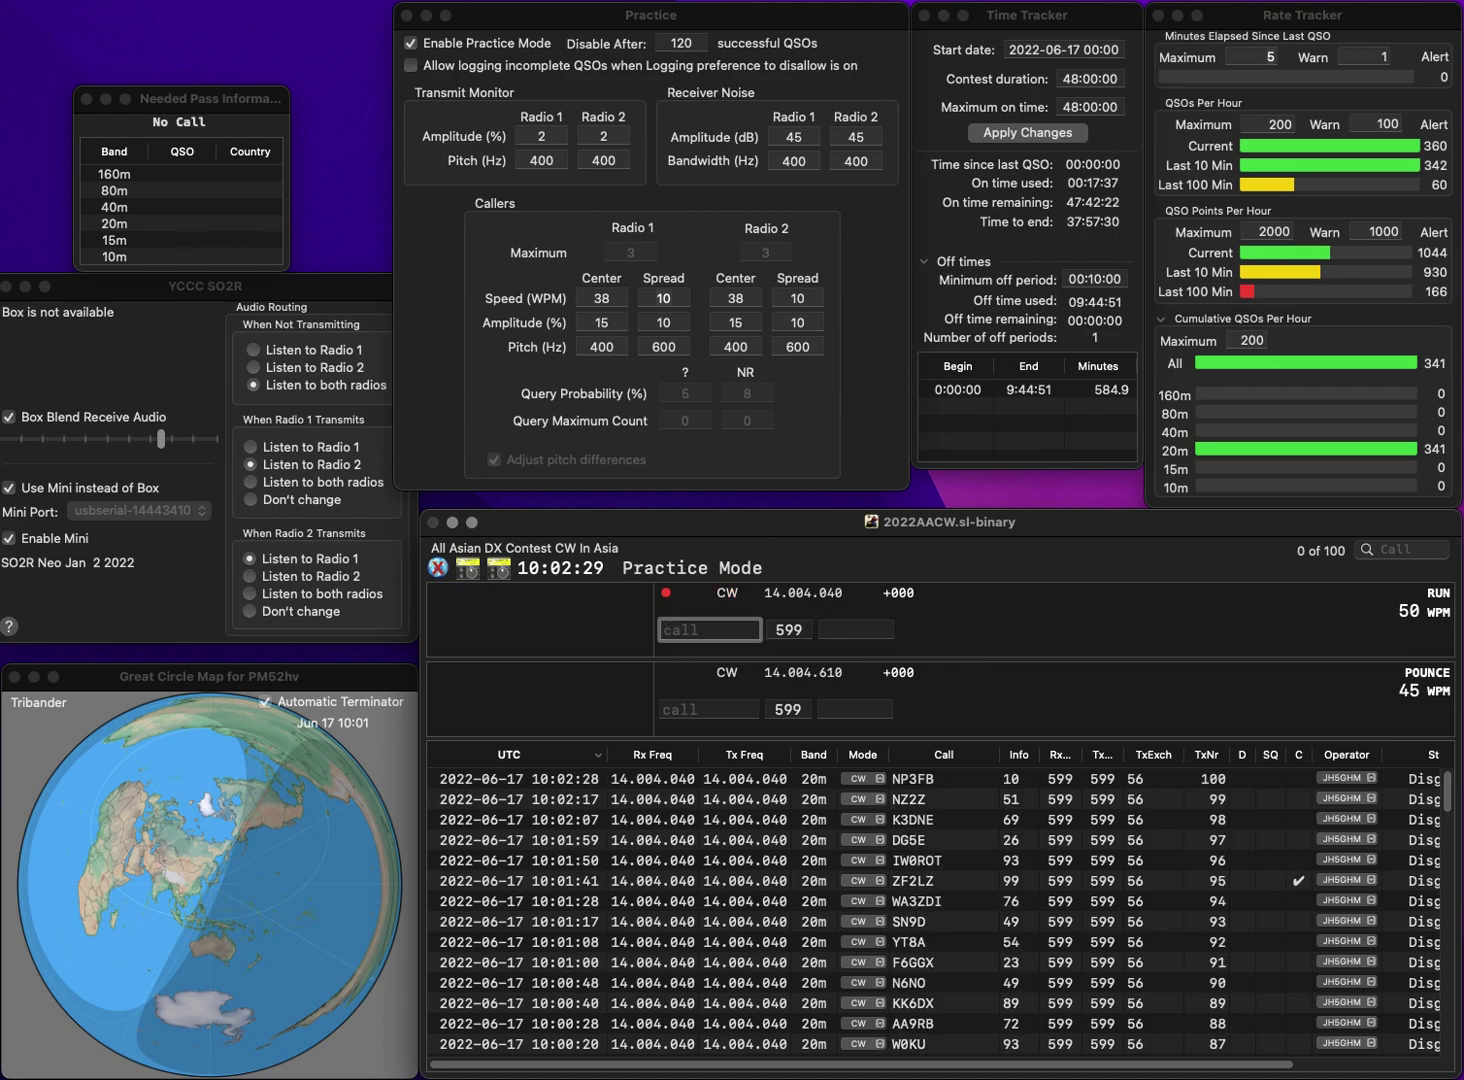
text(JA1)
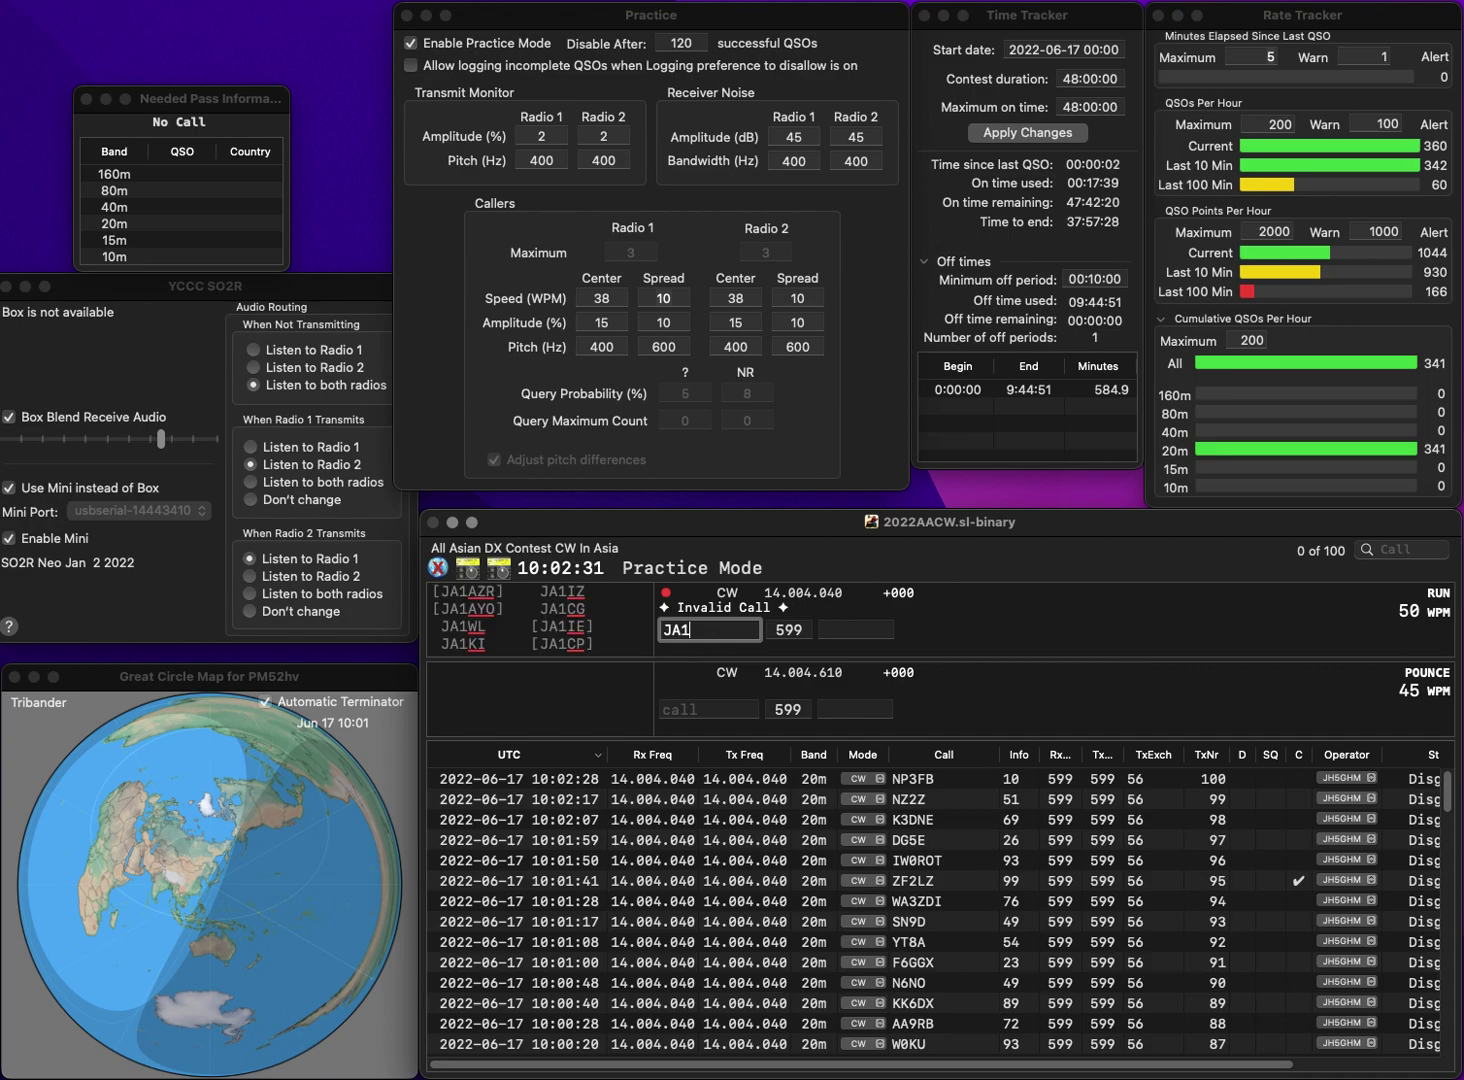
text(LHRYC)
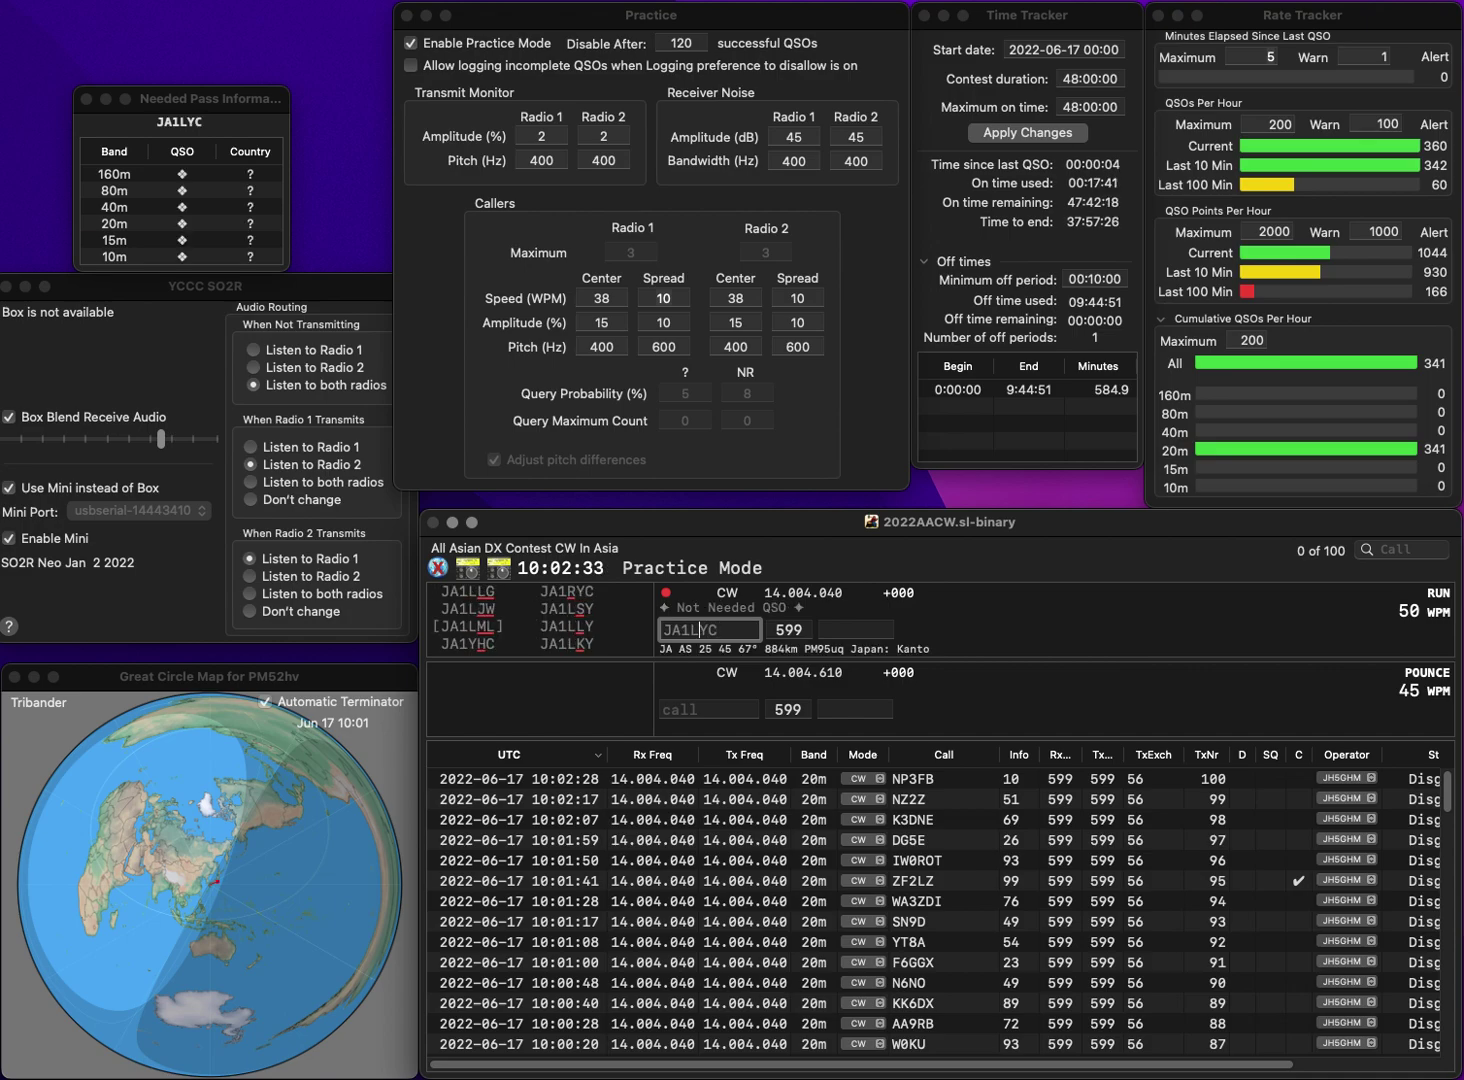
key(BackSpace)
key(BackSpace)
key(BackSpace)
text(R)
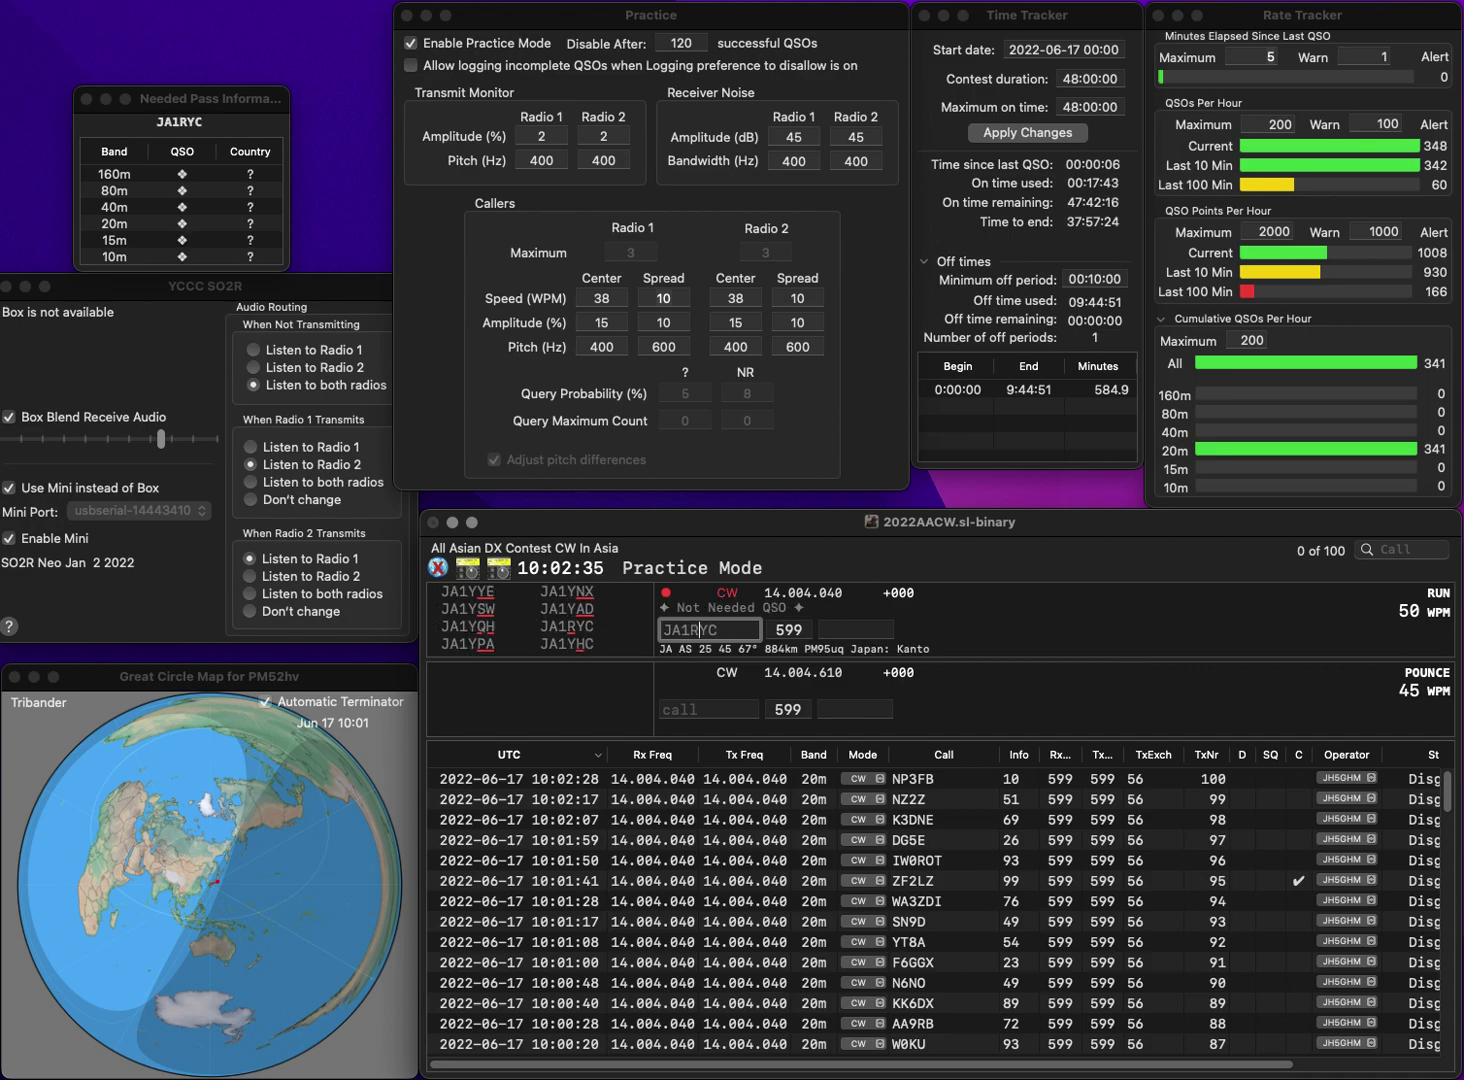
click(856, 629)
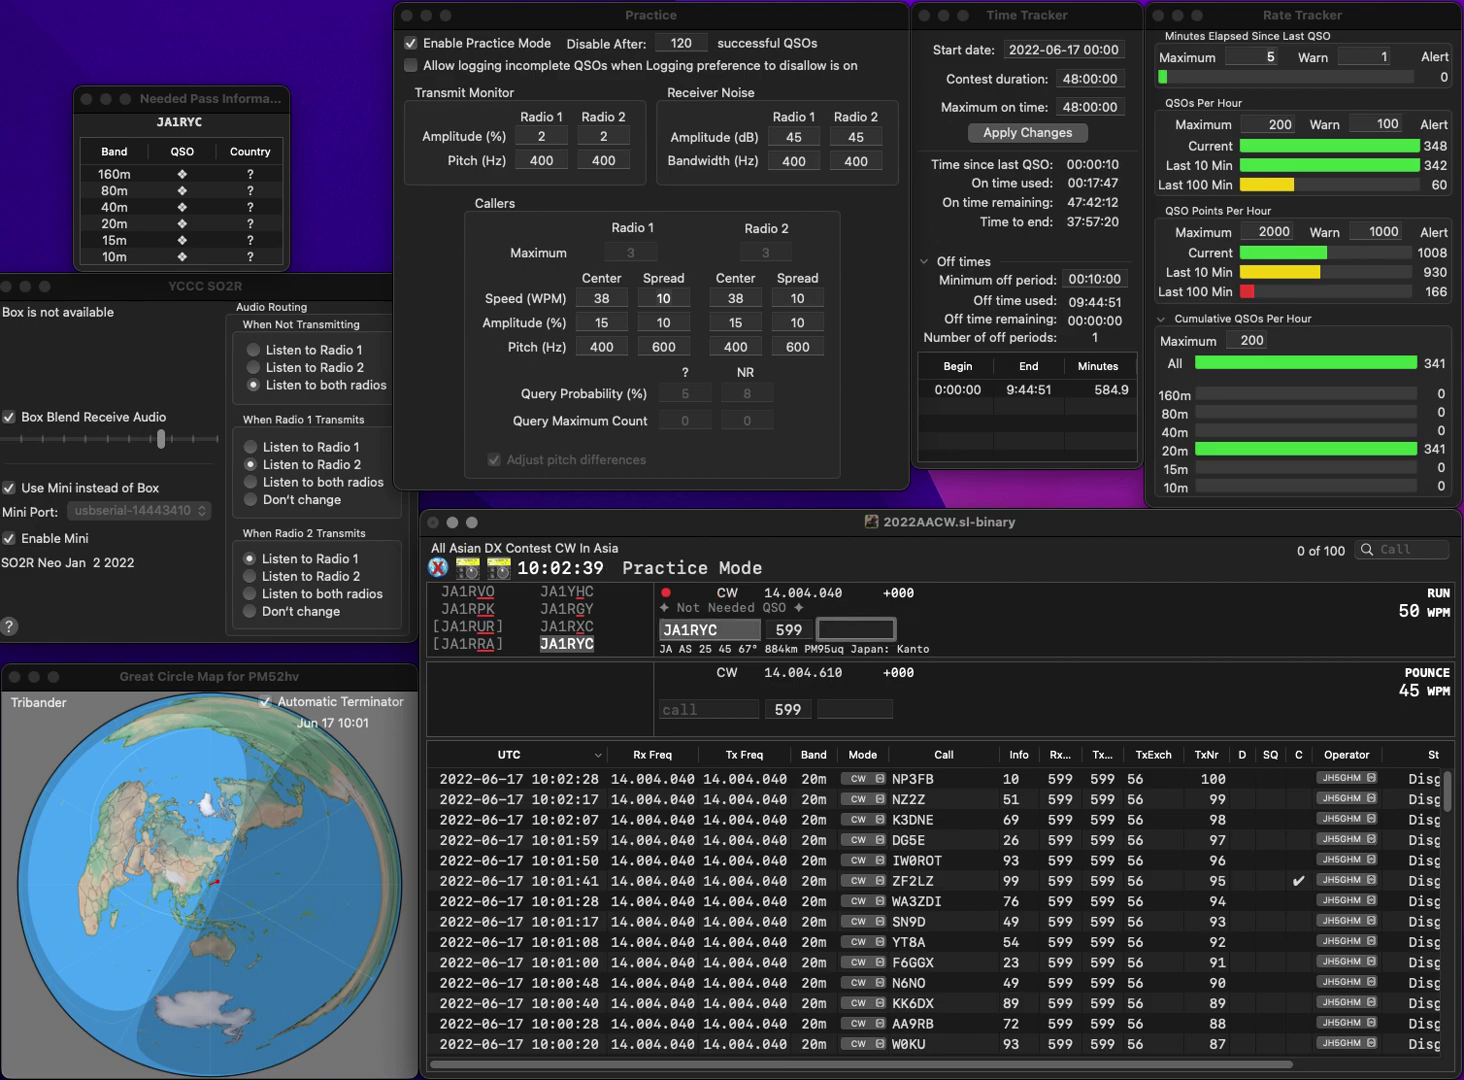
text(41)
key(Return)
text(DF2IAH)
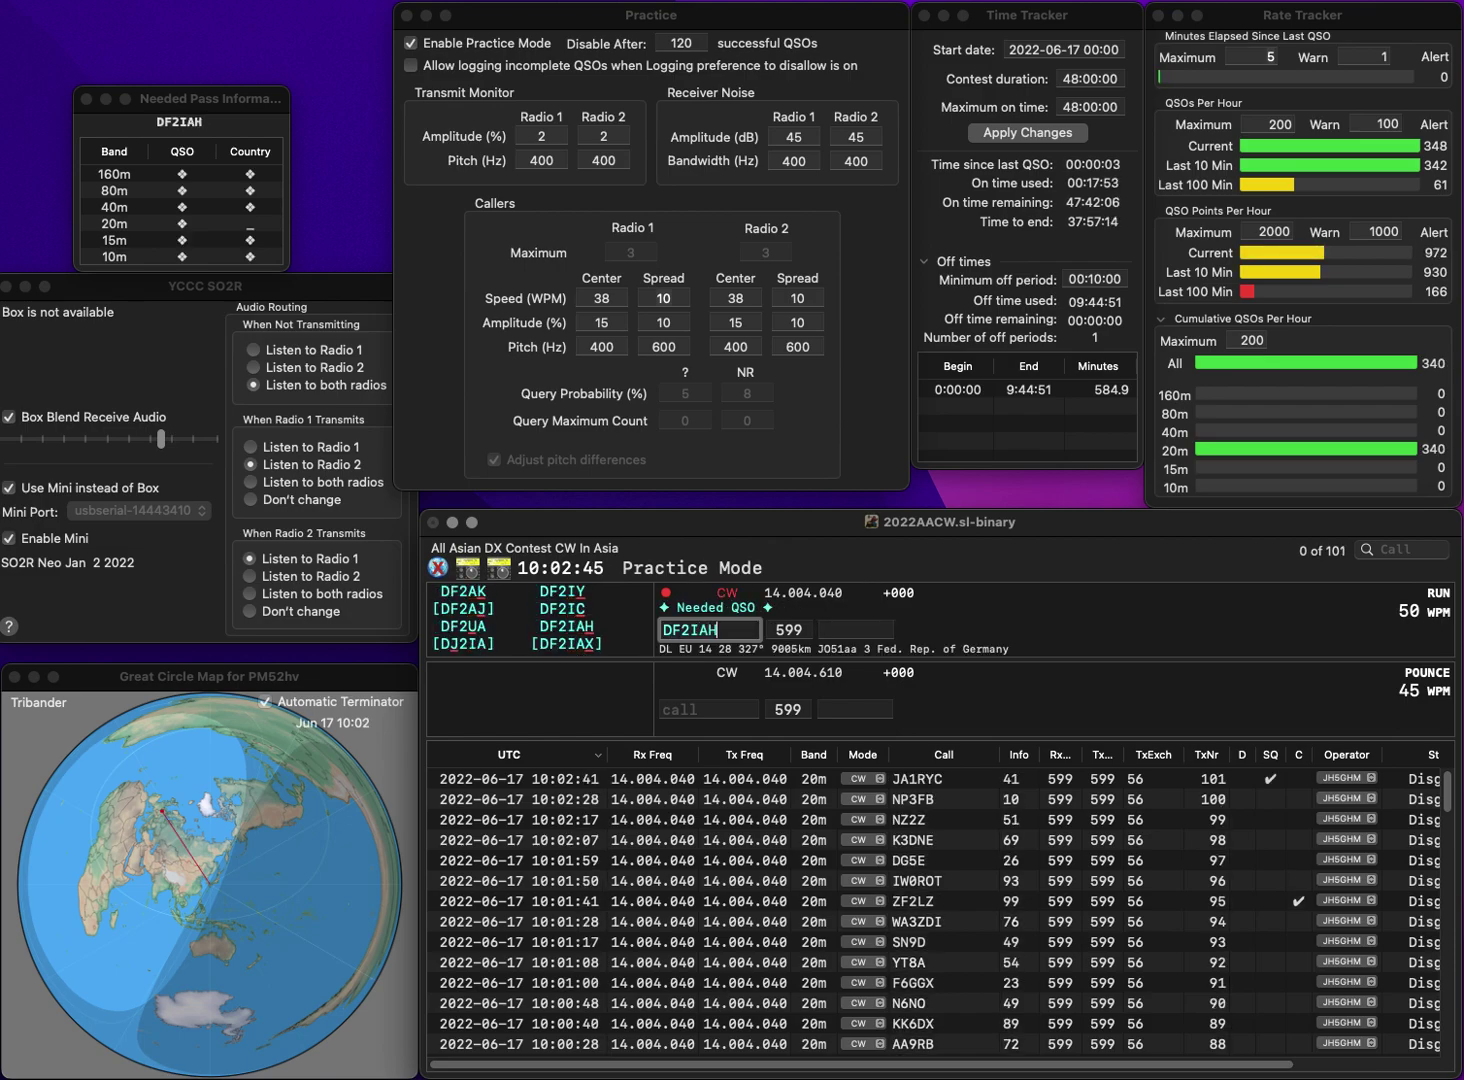
key(space)
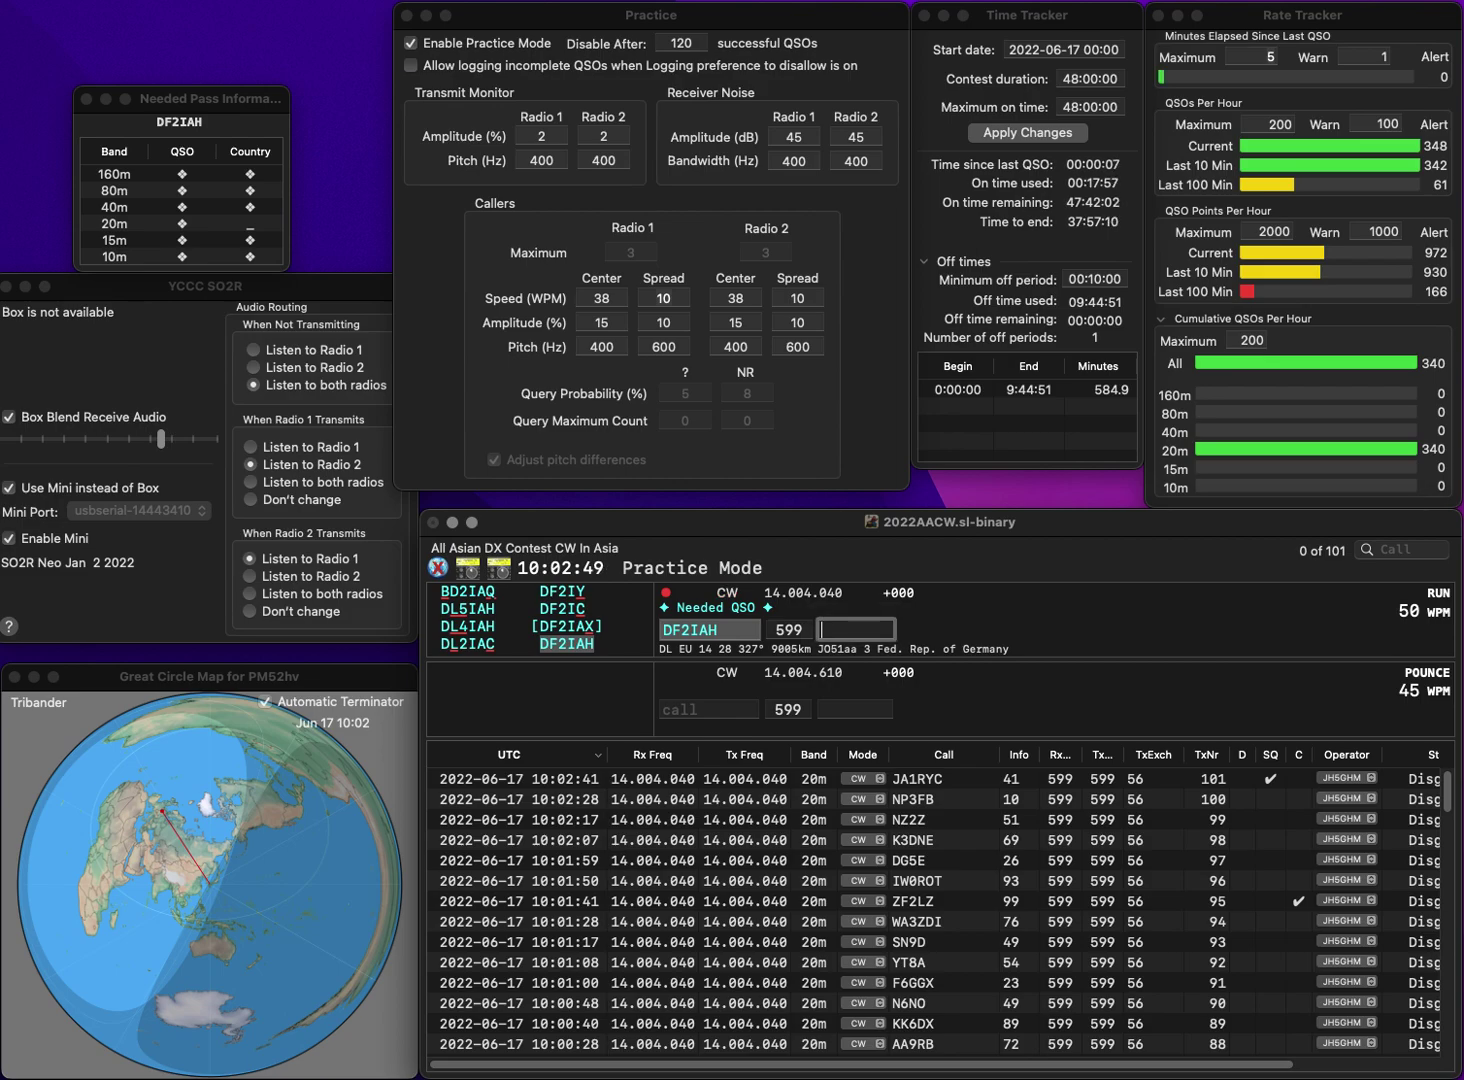
text(6)
key(Return)
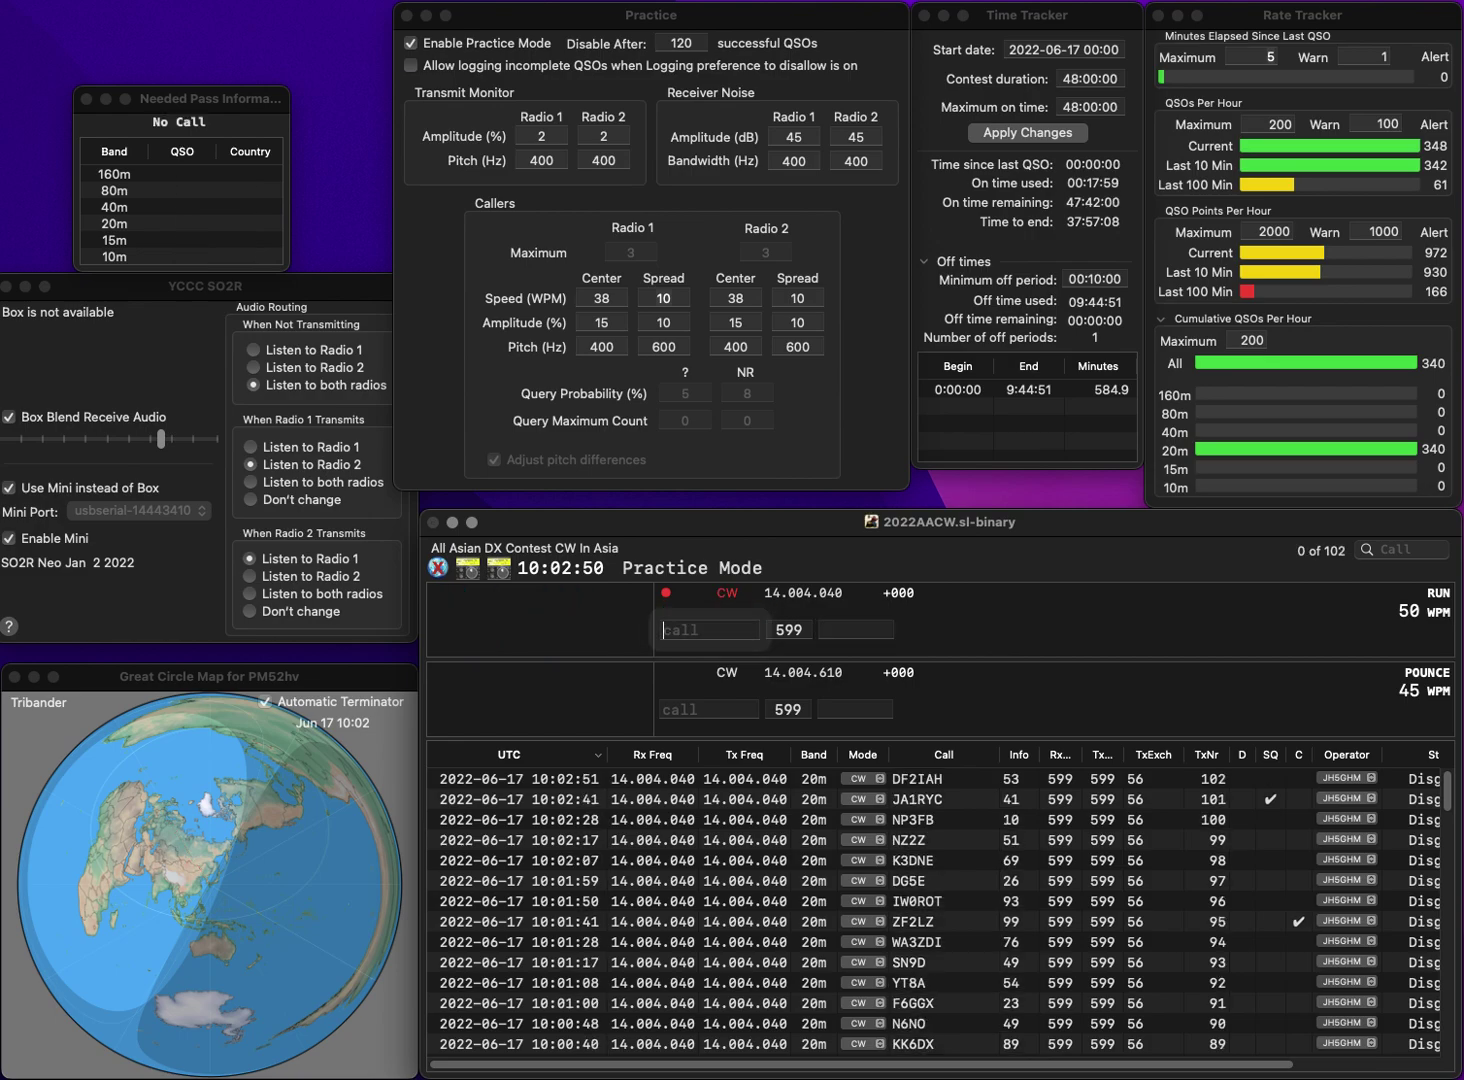
- Enter the caller VE6LK on the run radio and log the contact with received exchange 47
text(VE6LK)
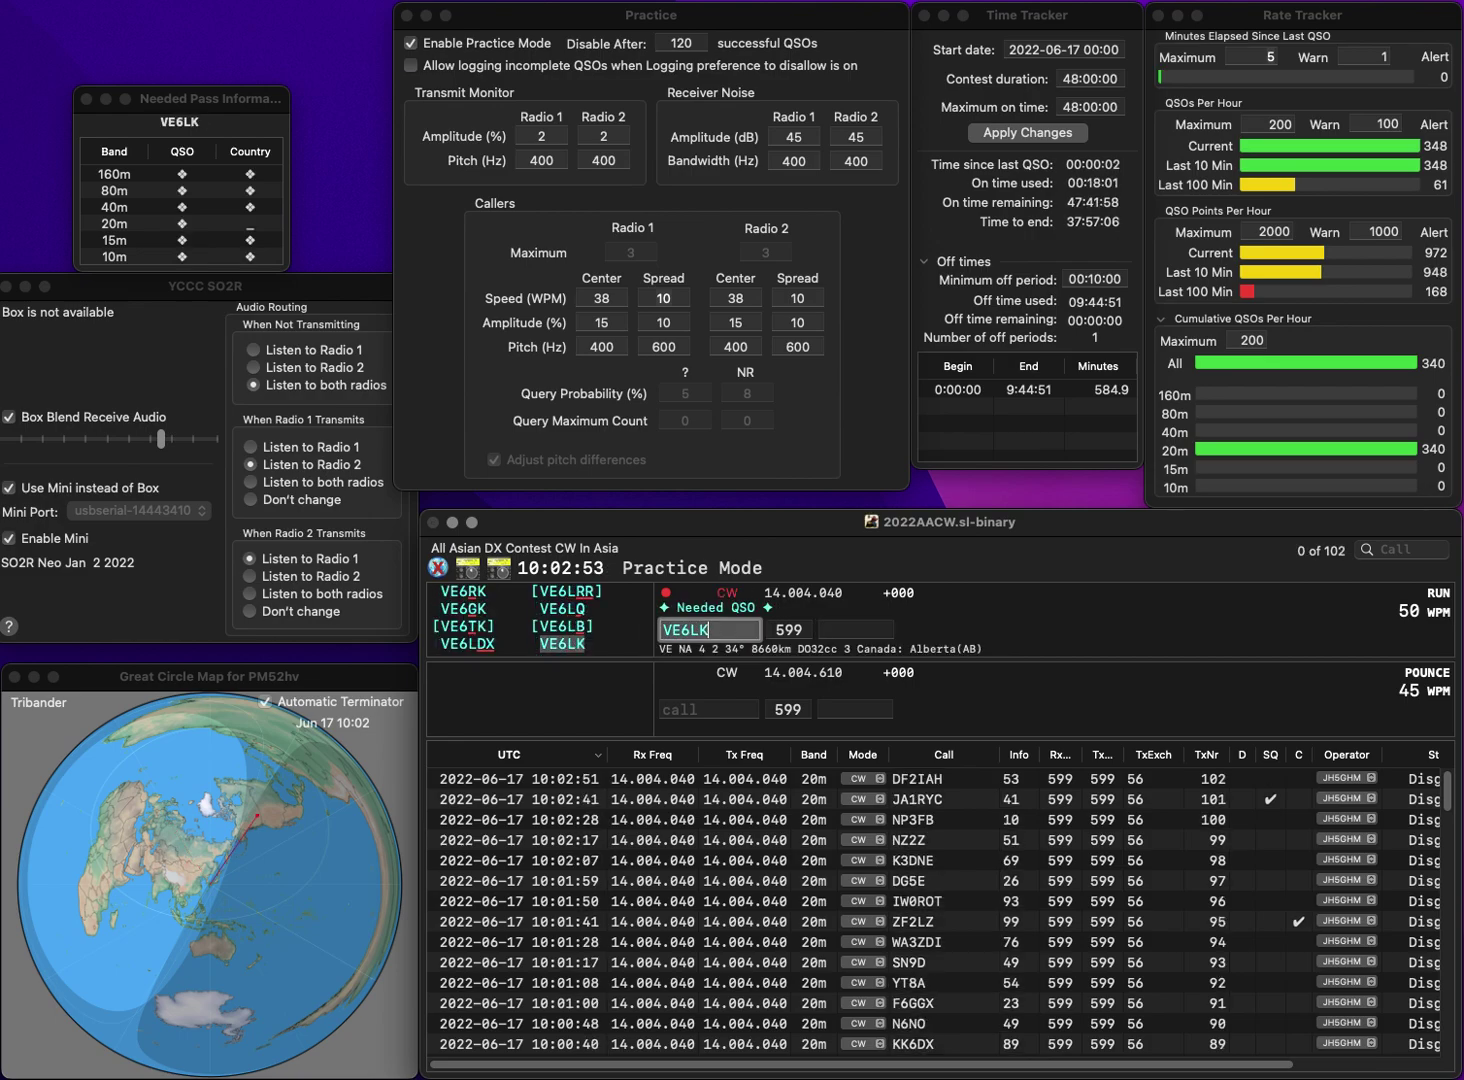
key(Return)
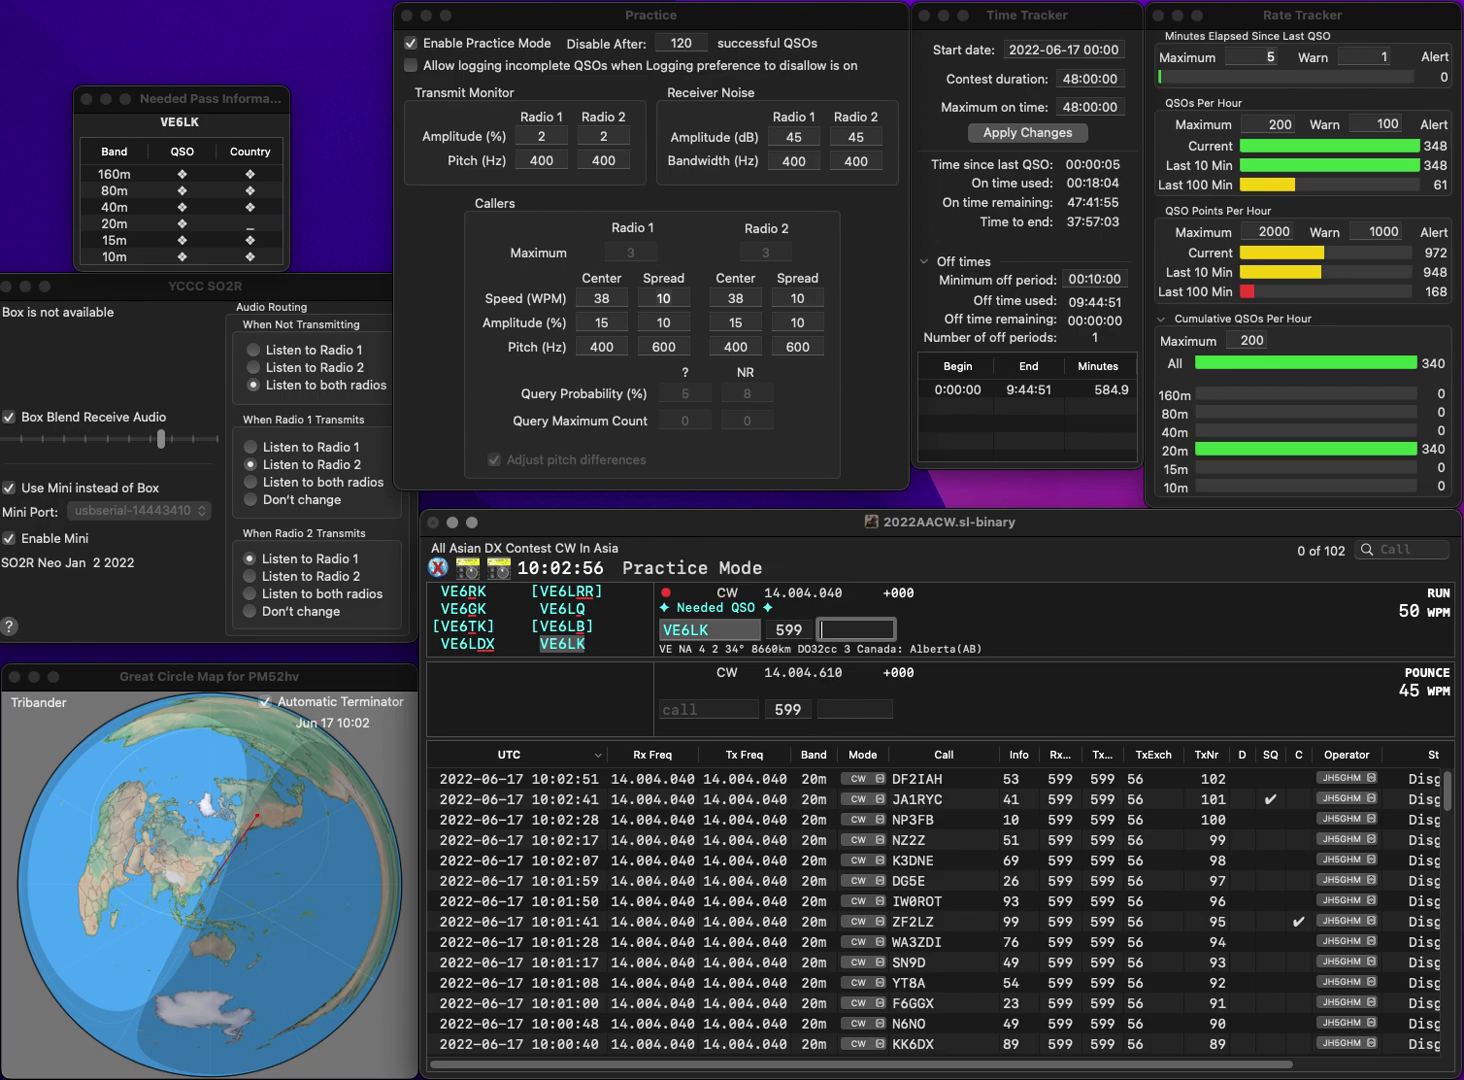
text(47)
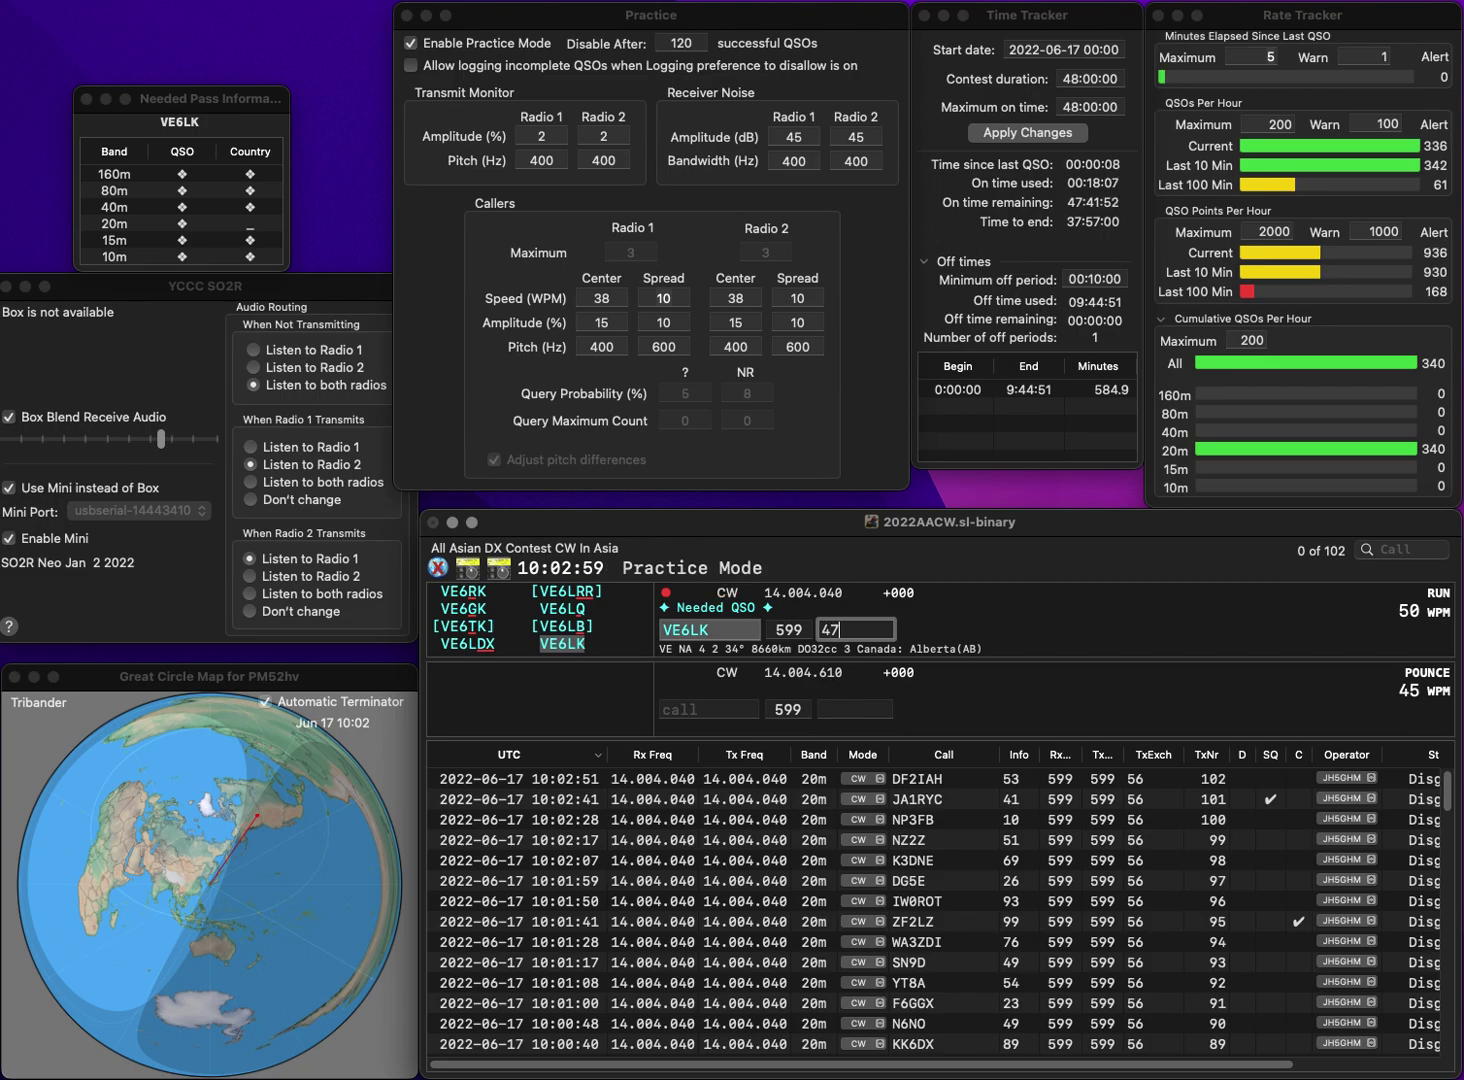
key(Return)
- Enter the caller RM4W on the run radio and log the contact with received exchange 88
text(RM4W)
key(Return)
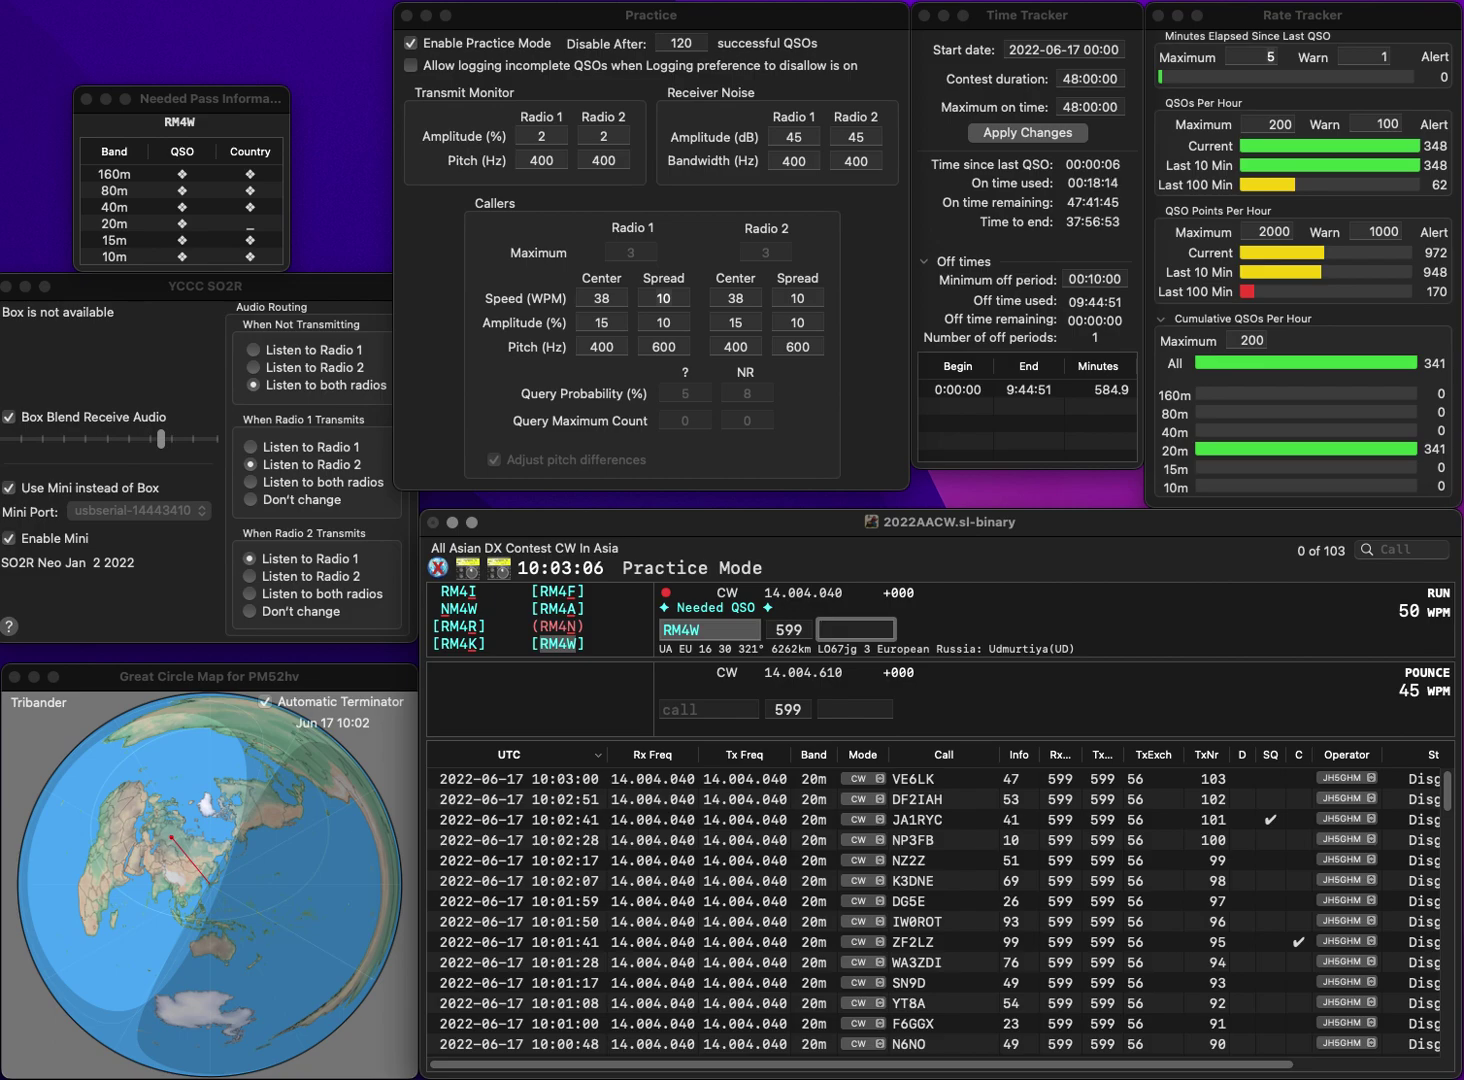
text(88)
key(Return)
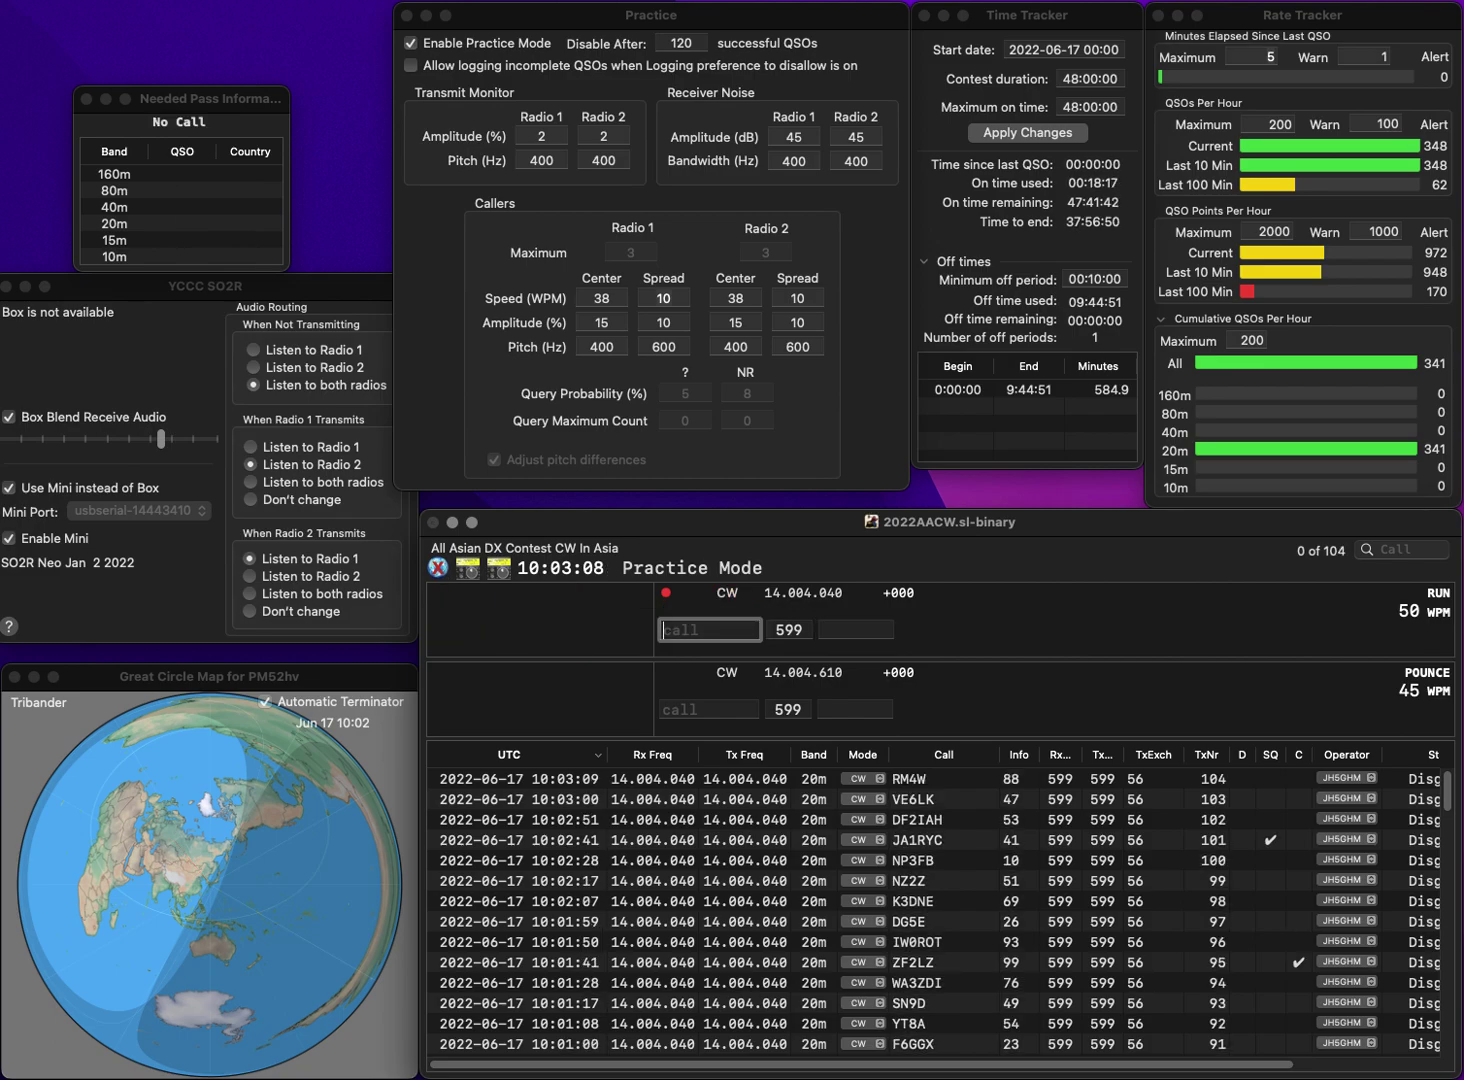
text(NM4N)
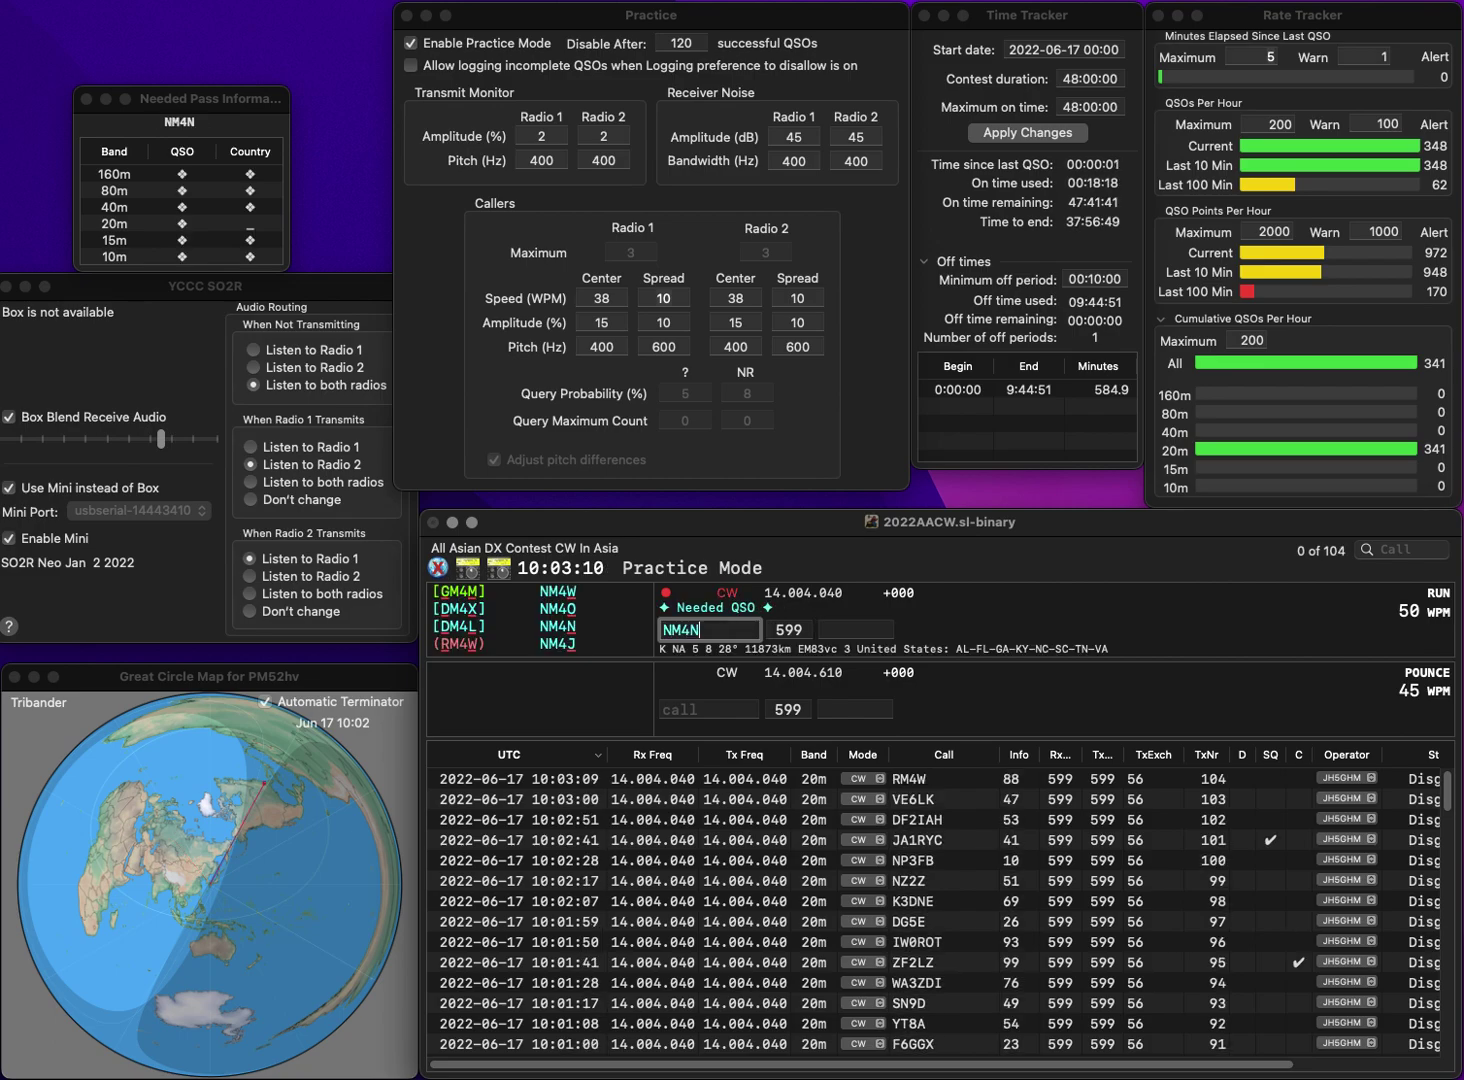
key(Return)
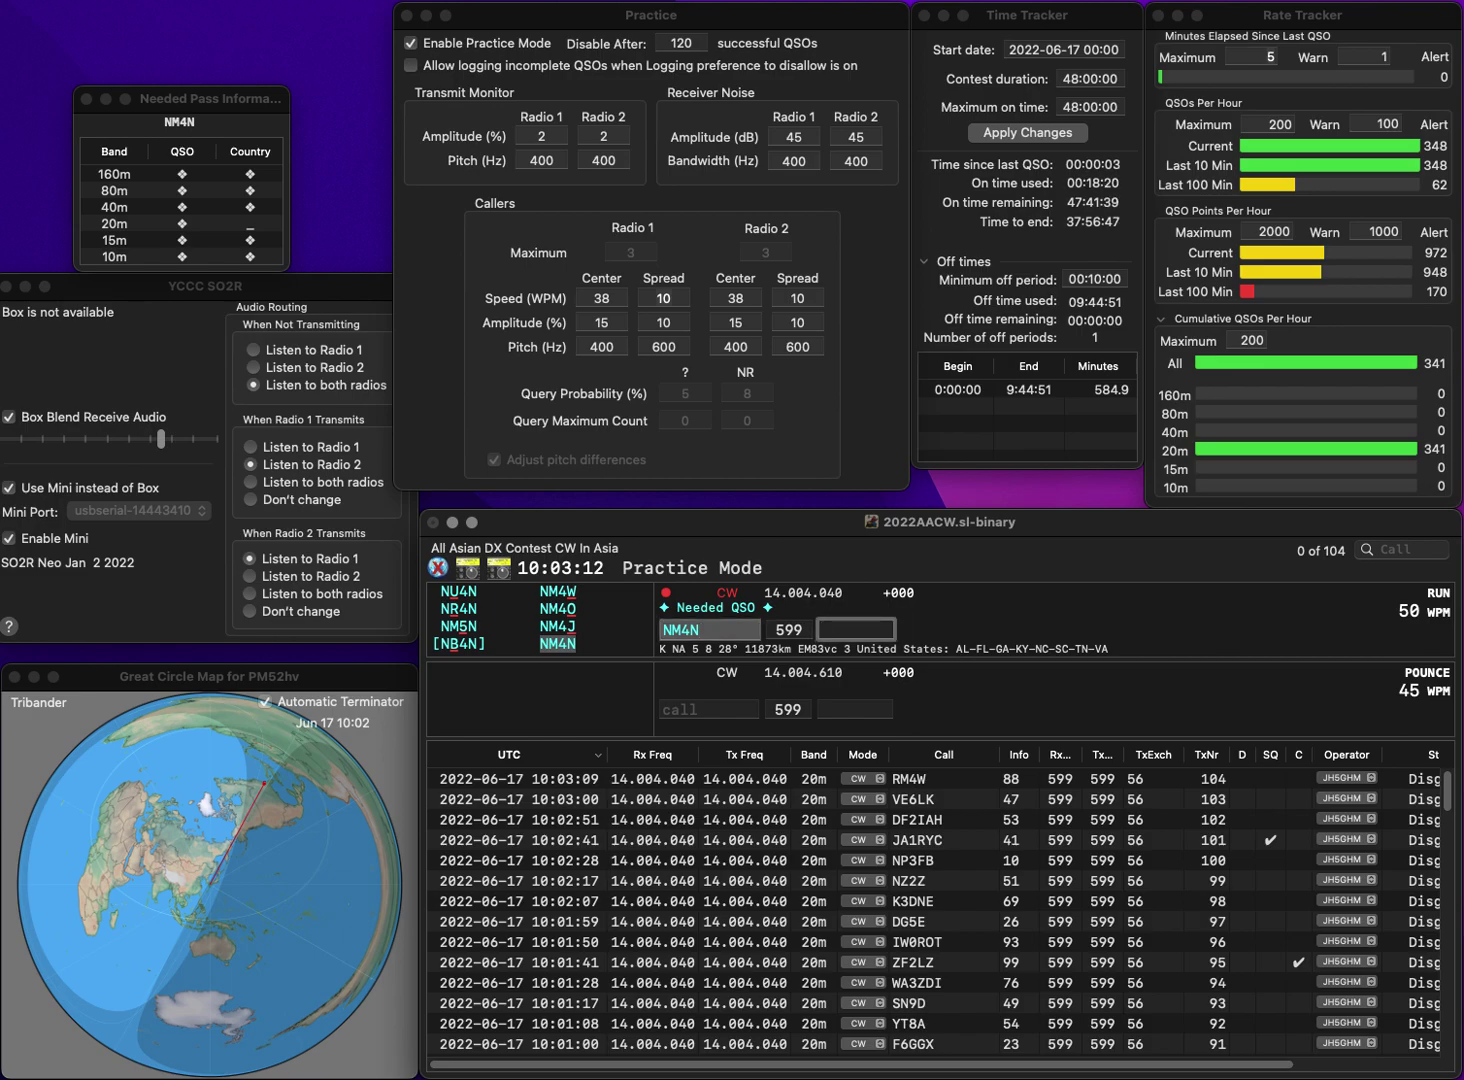
text(84)
key(Return)
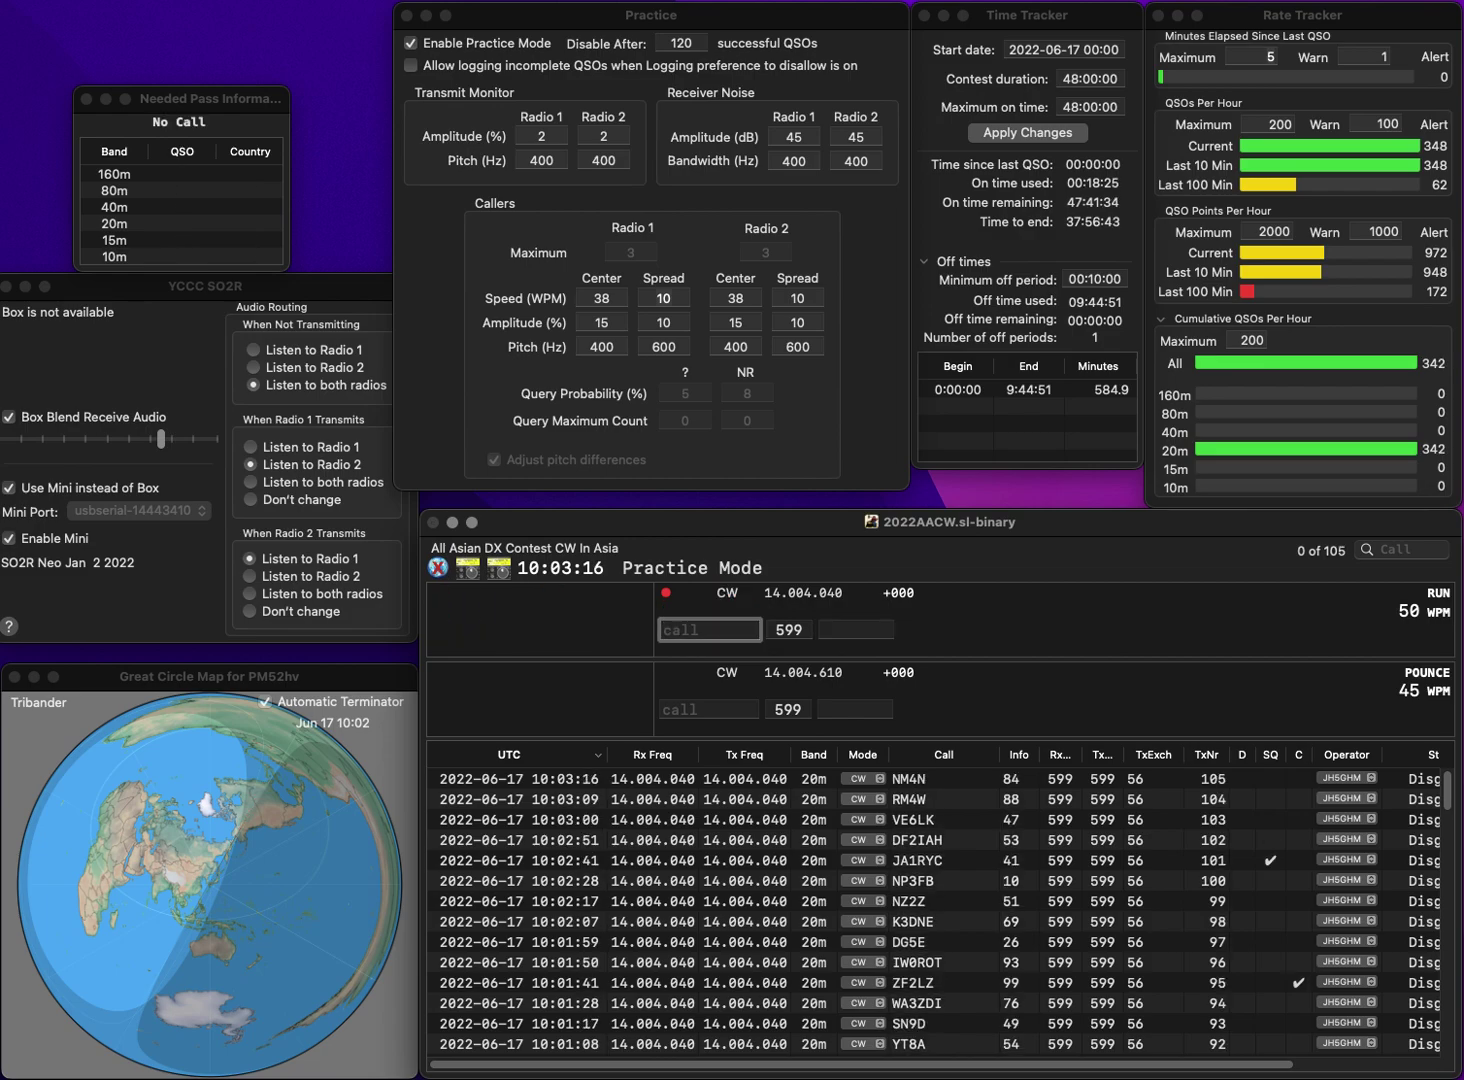
text(3K)
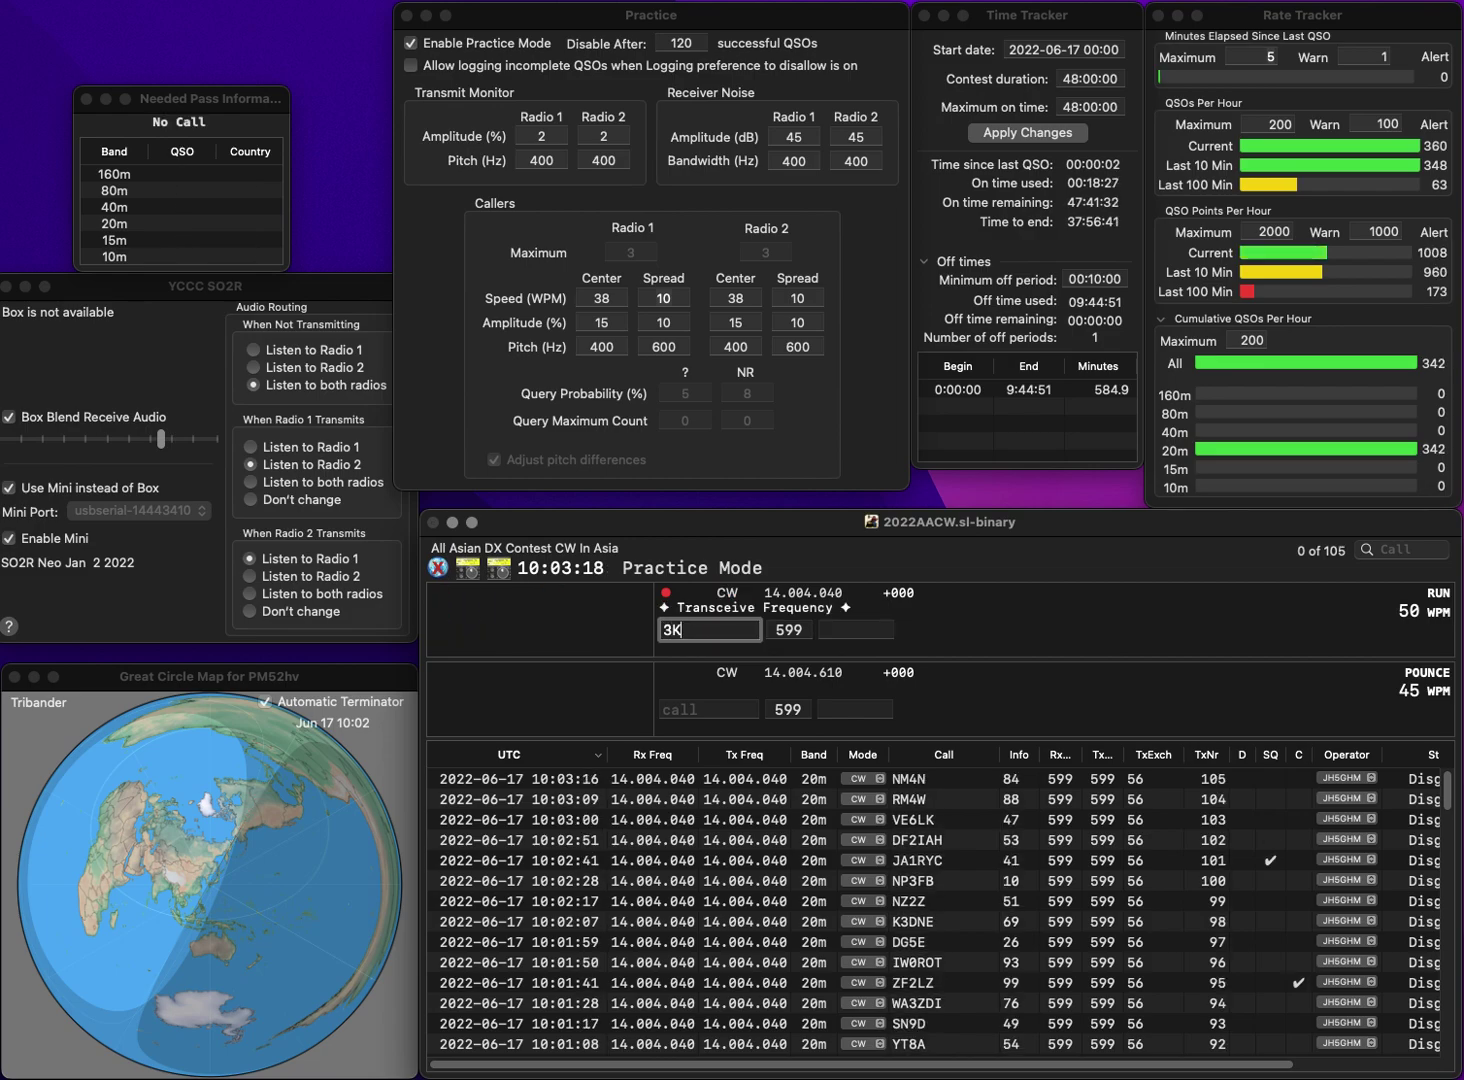
text(FF)
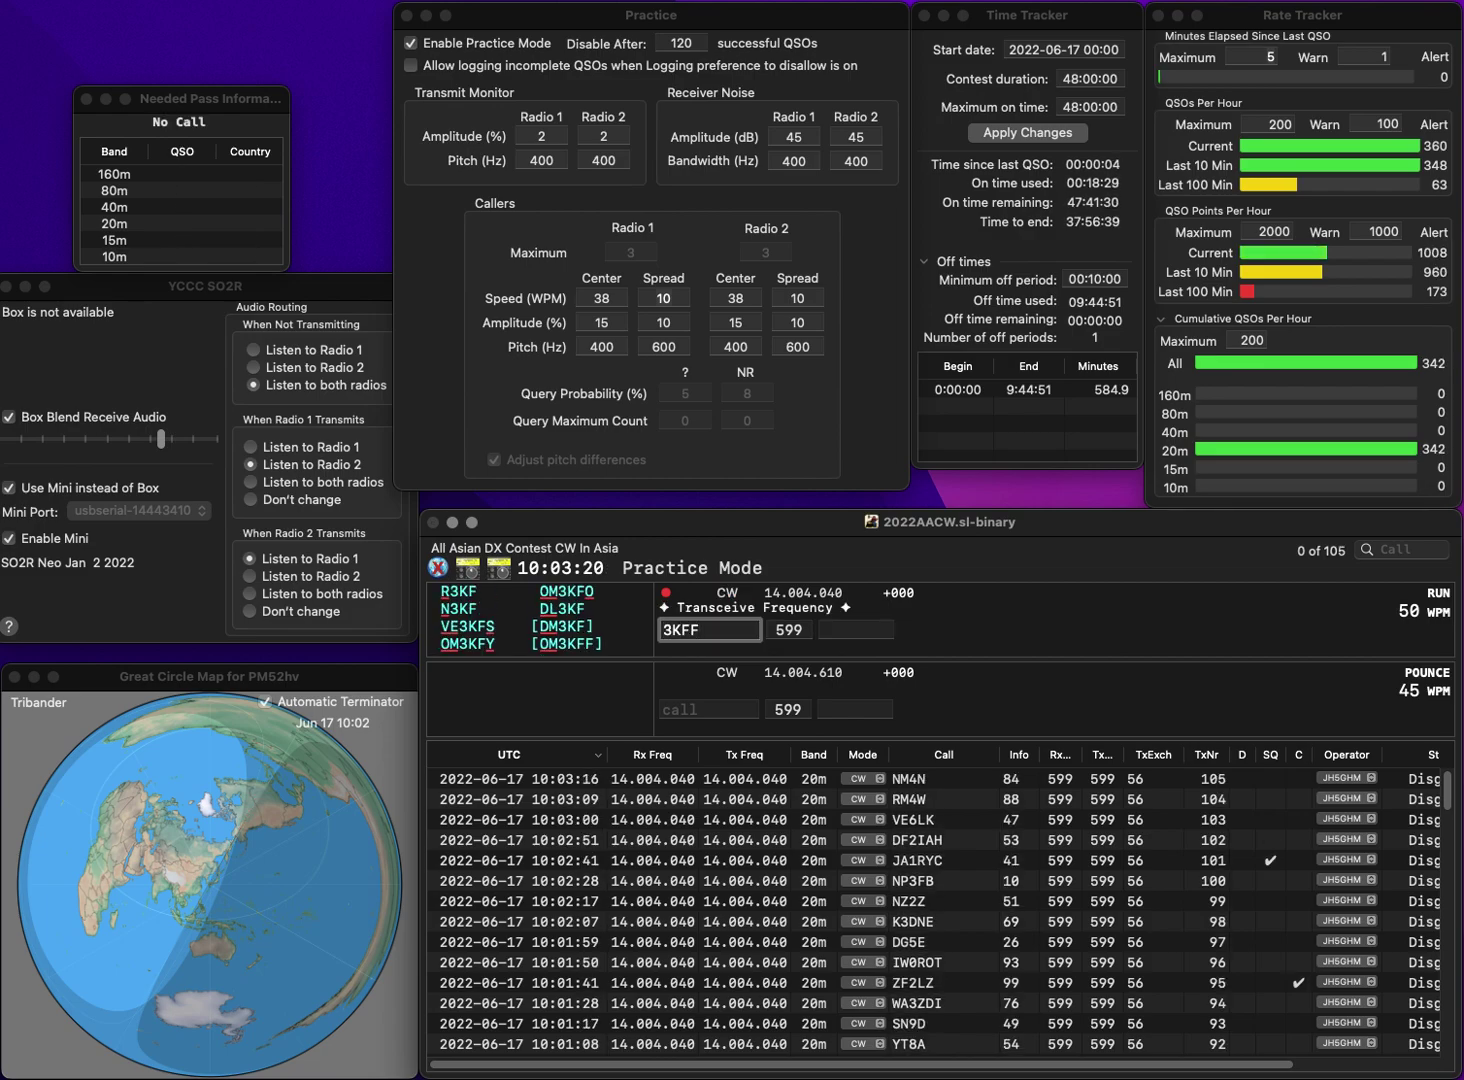
key(Home)
text(OM)
key(space)
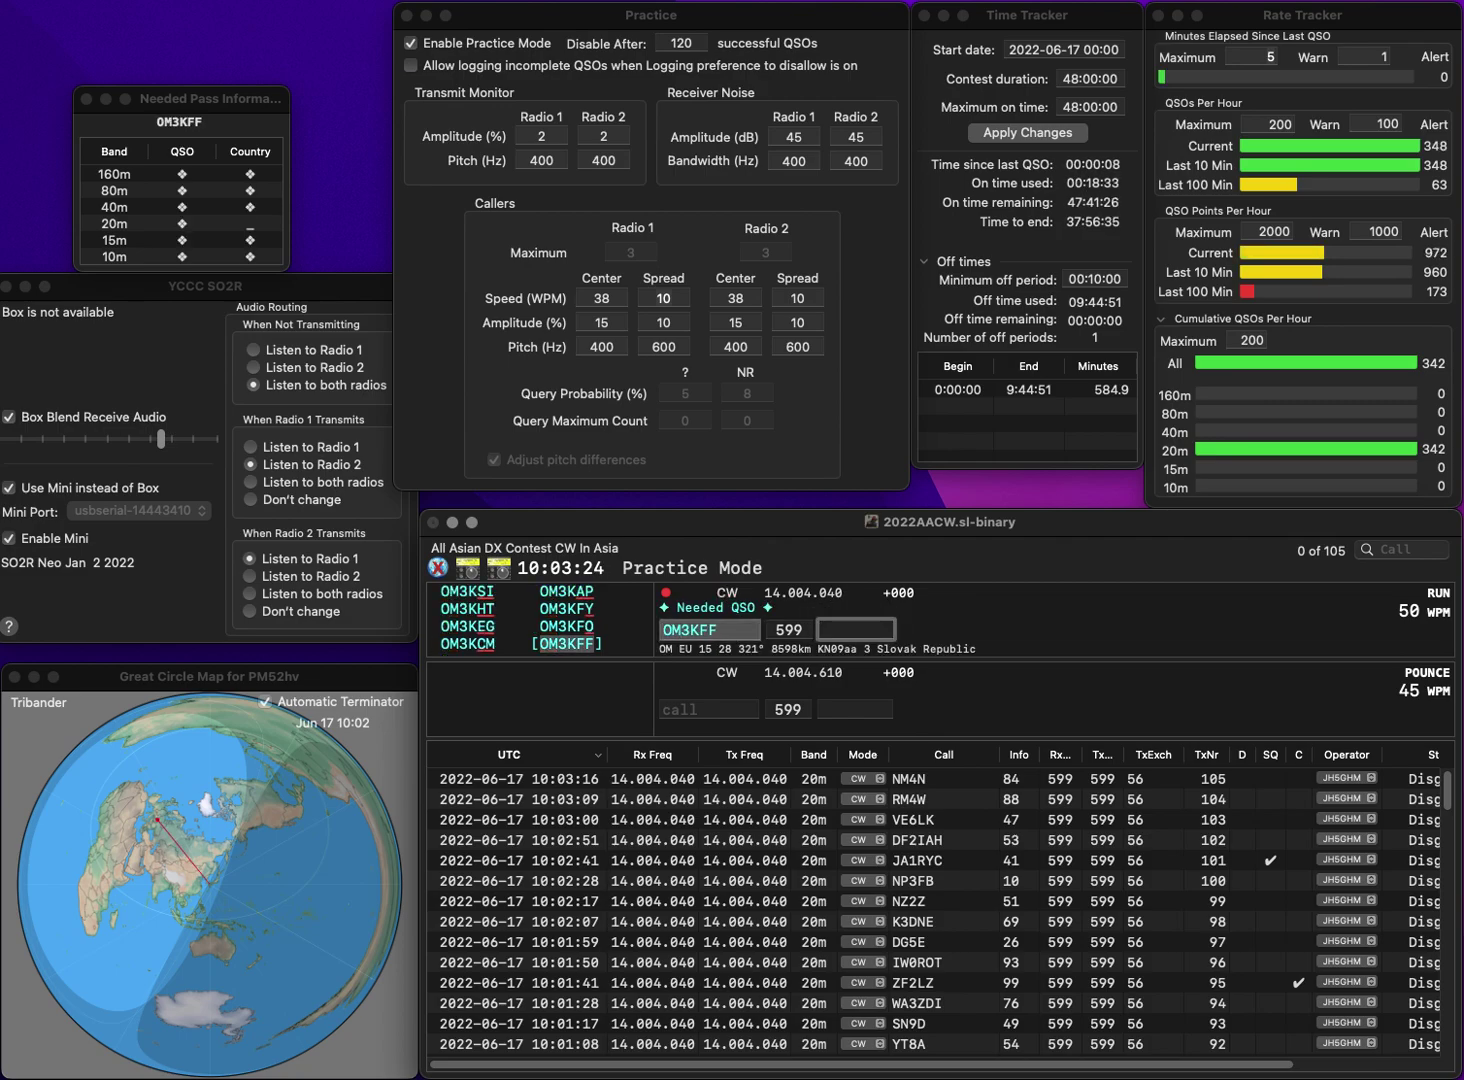
text(15)
key(Return)
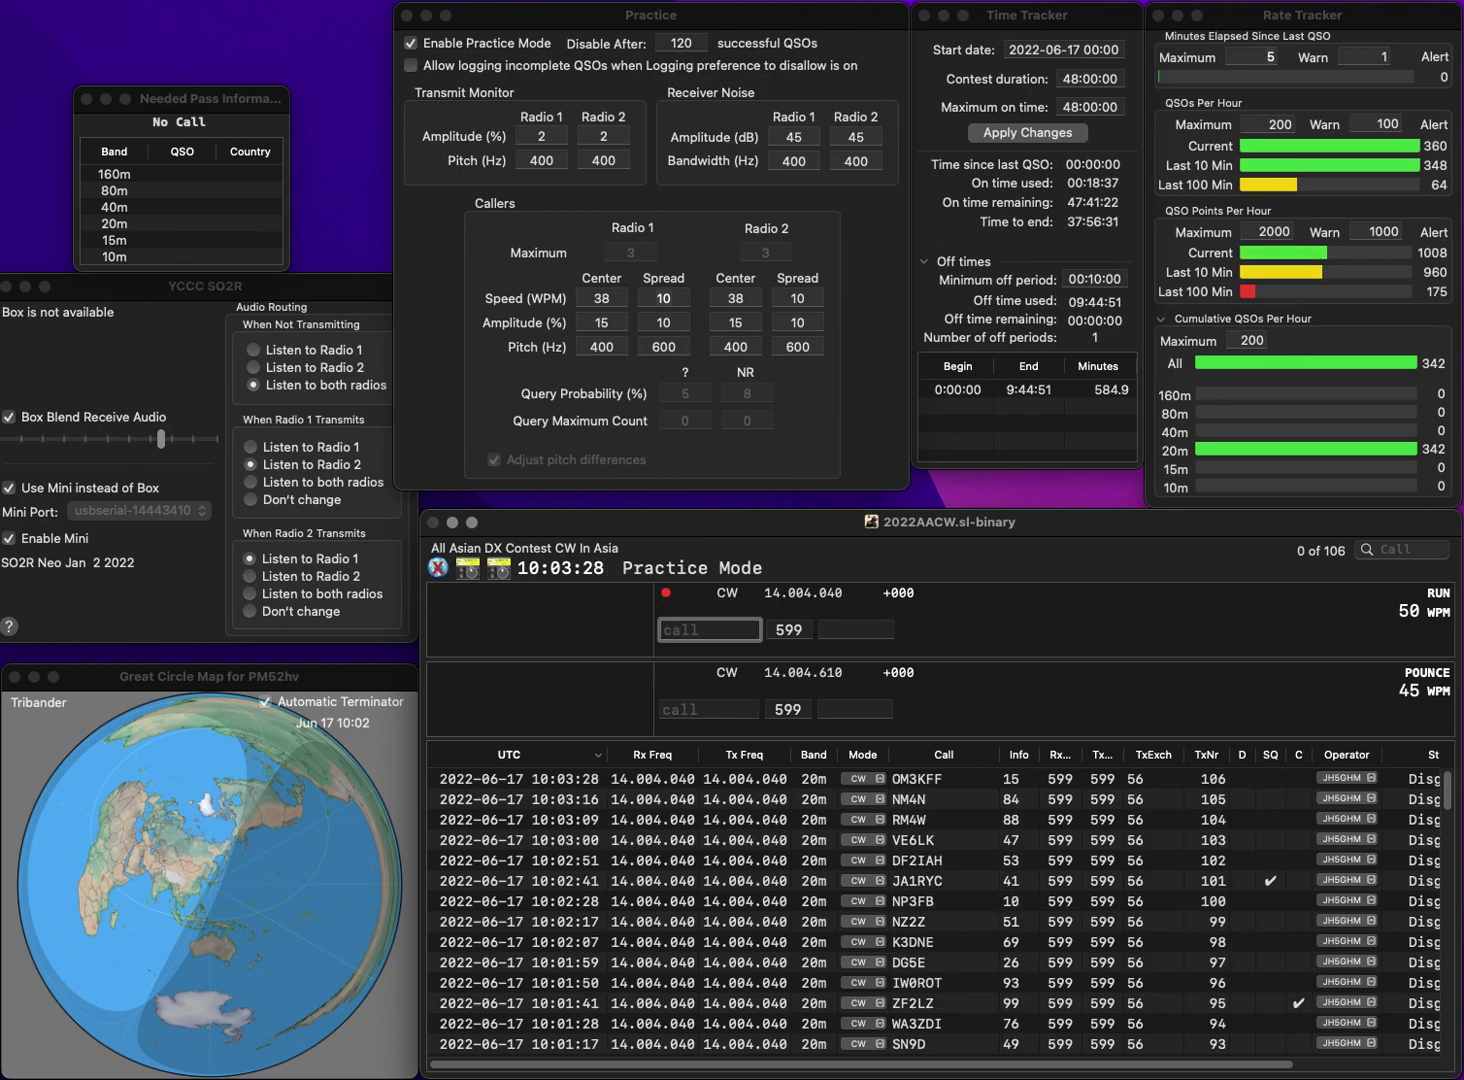
text(HB9WDY)
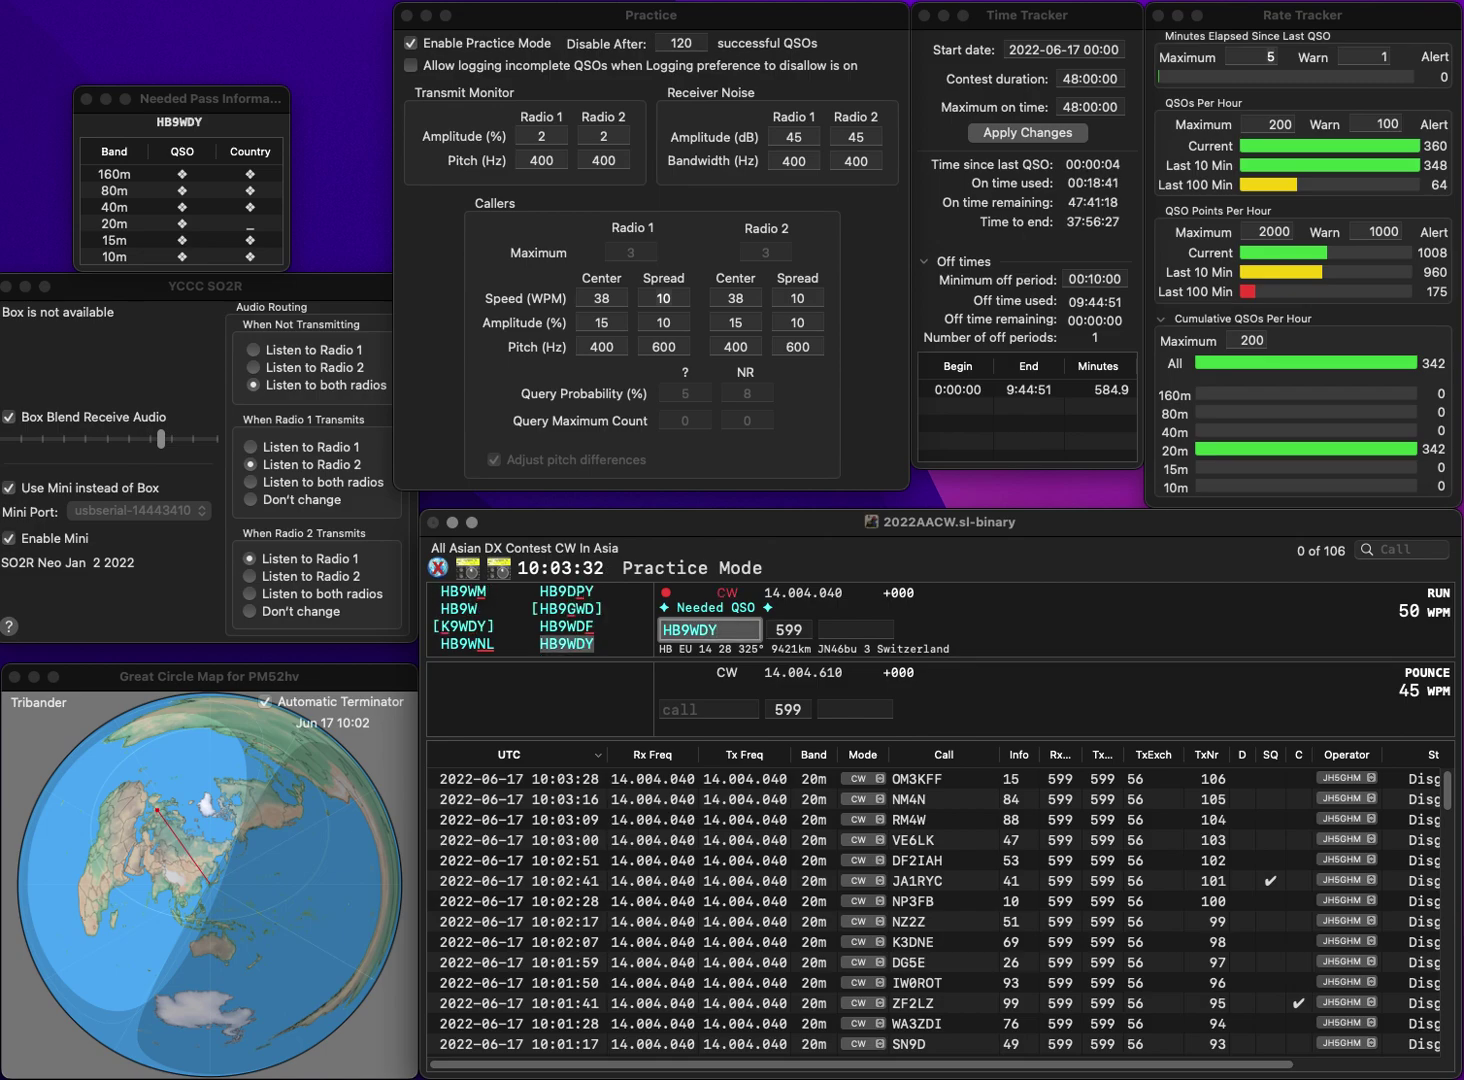
key(Return)
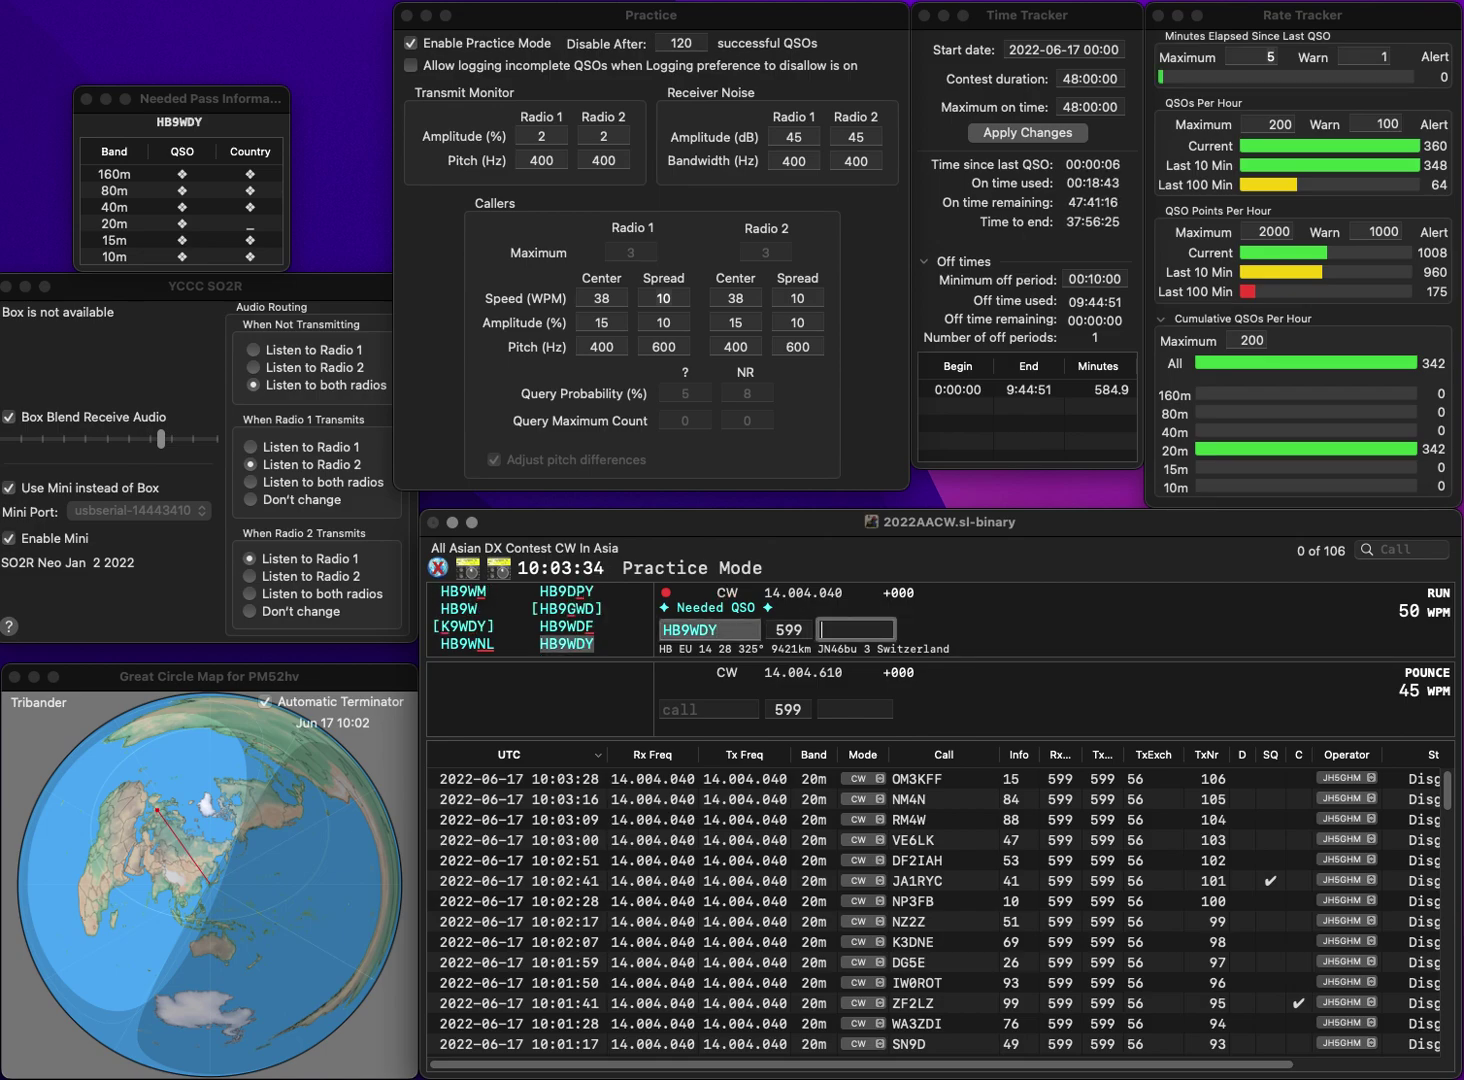
text(59)
key(Return)
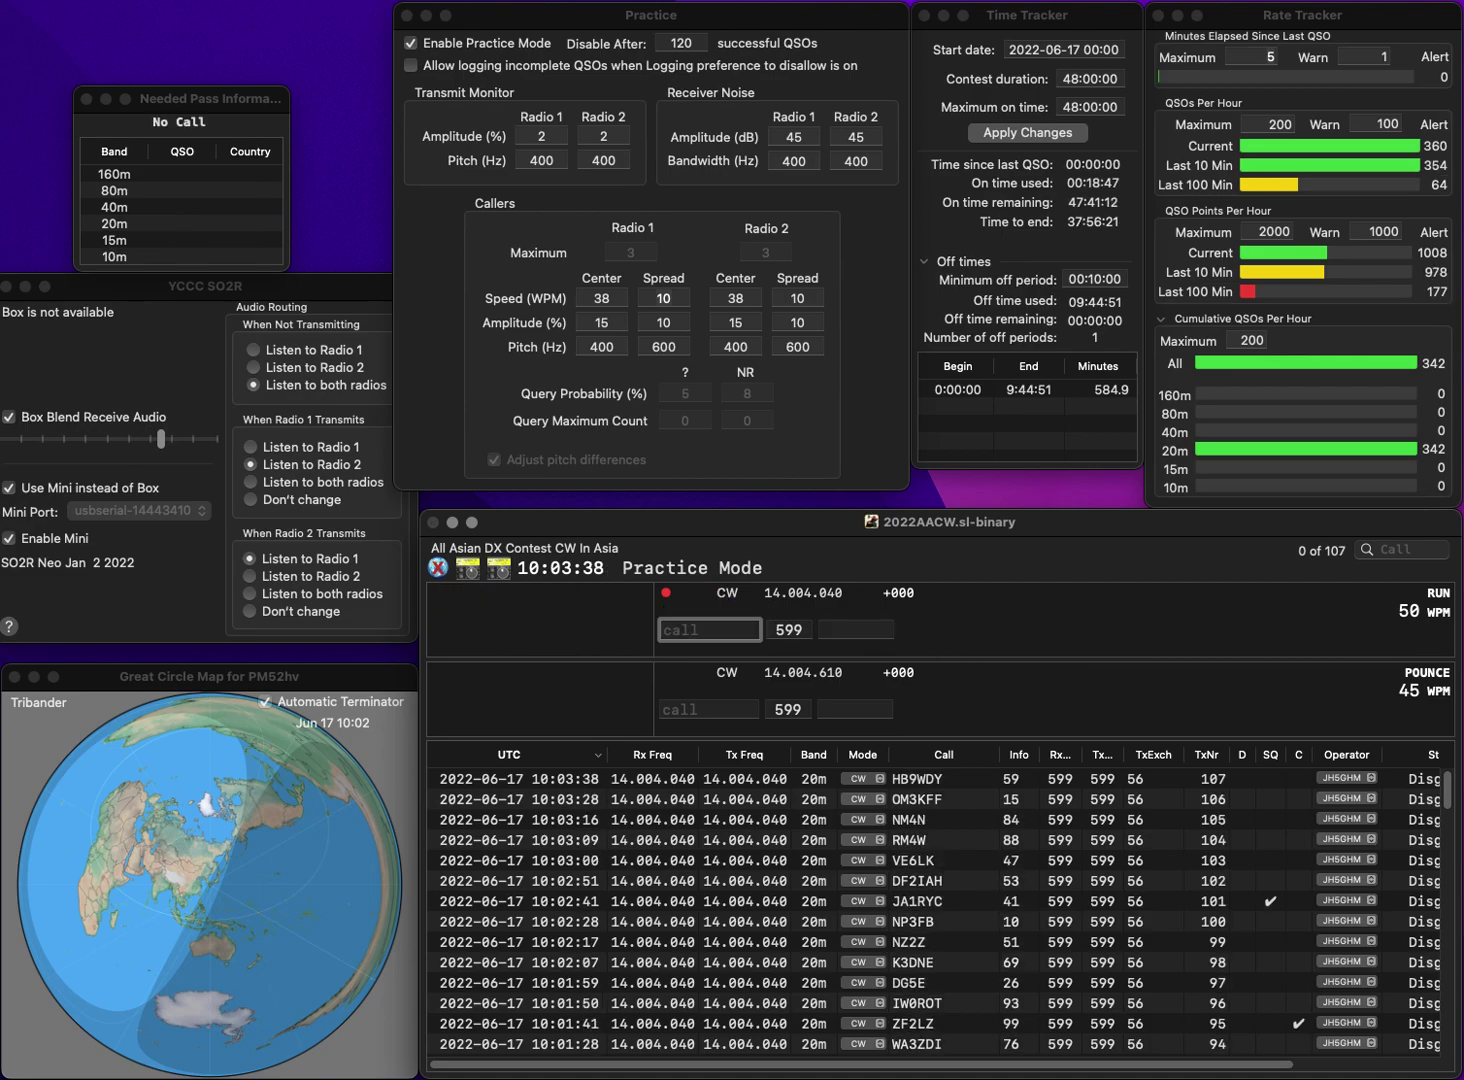
- Enter the caller G3KHZ on the run radio and log the contact with received exchange 43
text(G3KH)
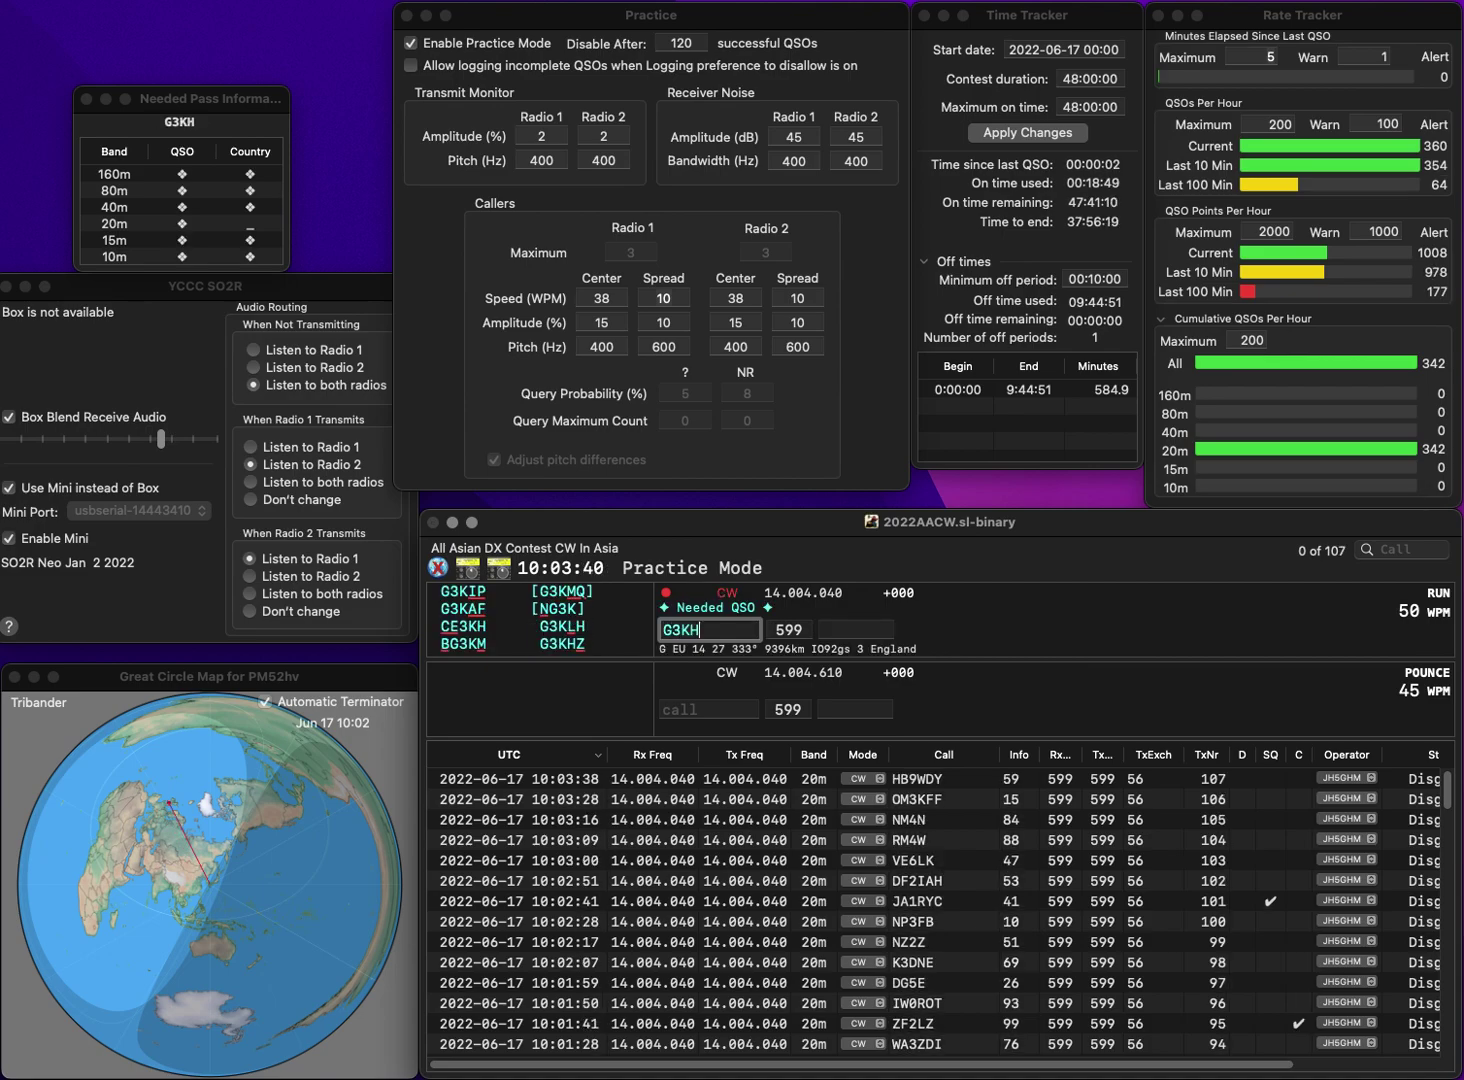
text(Z)
key(Return)
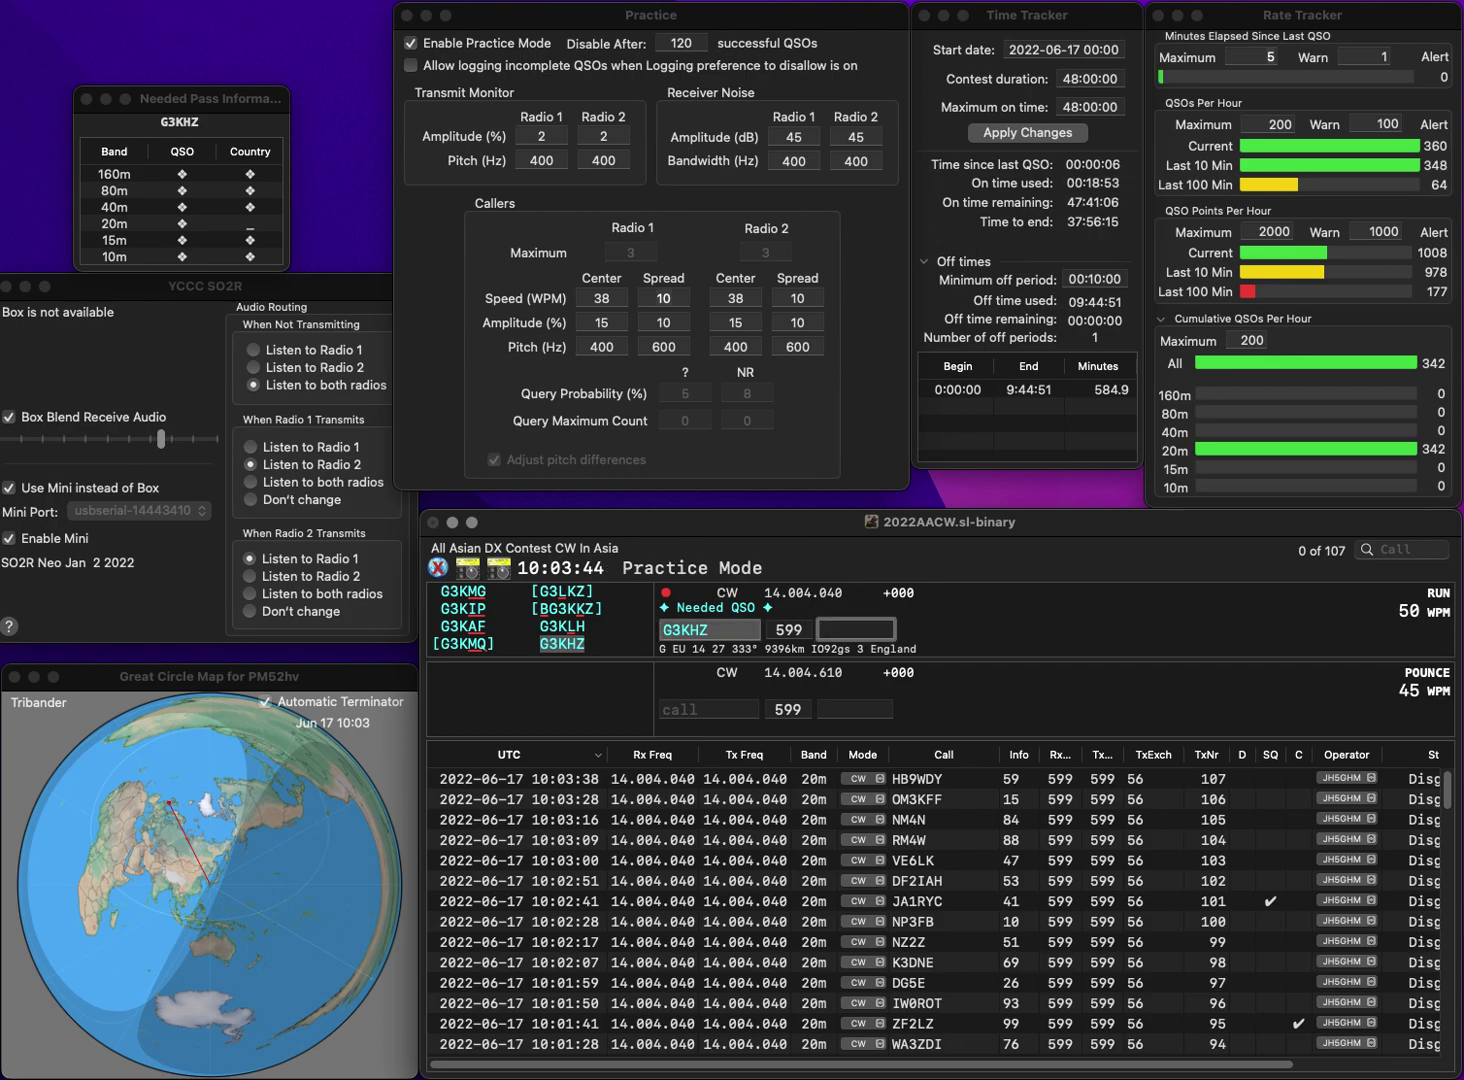
text(43)
key(Return)
text(OX)
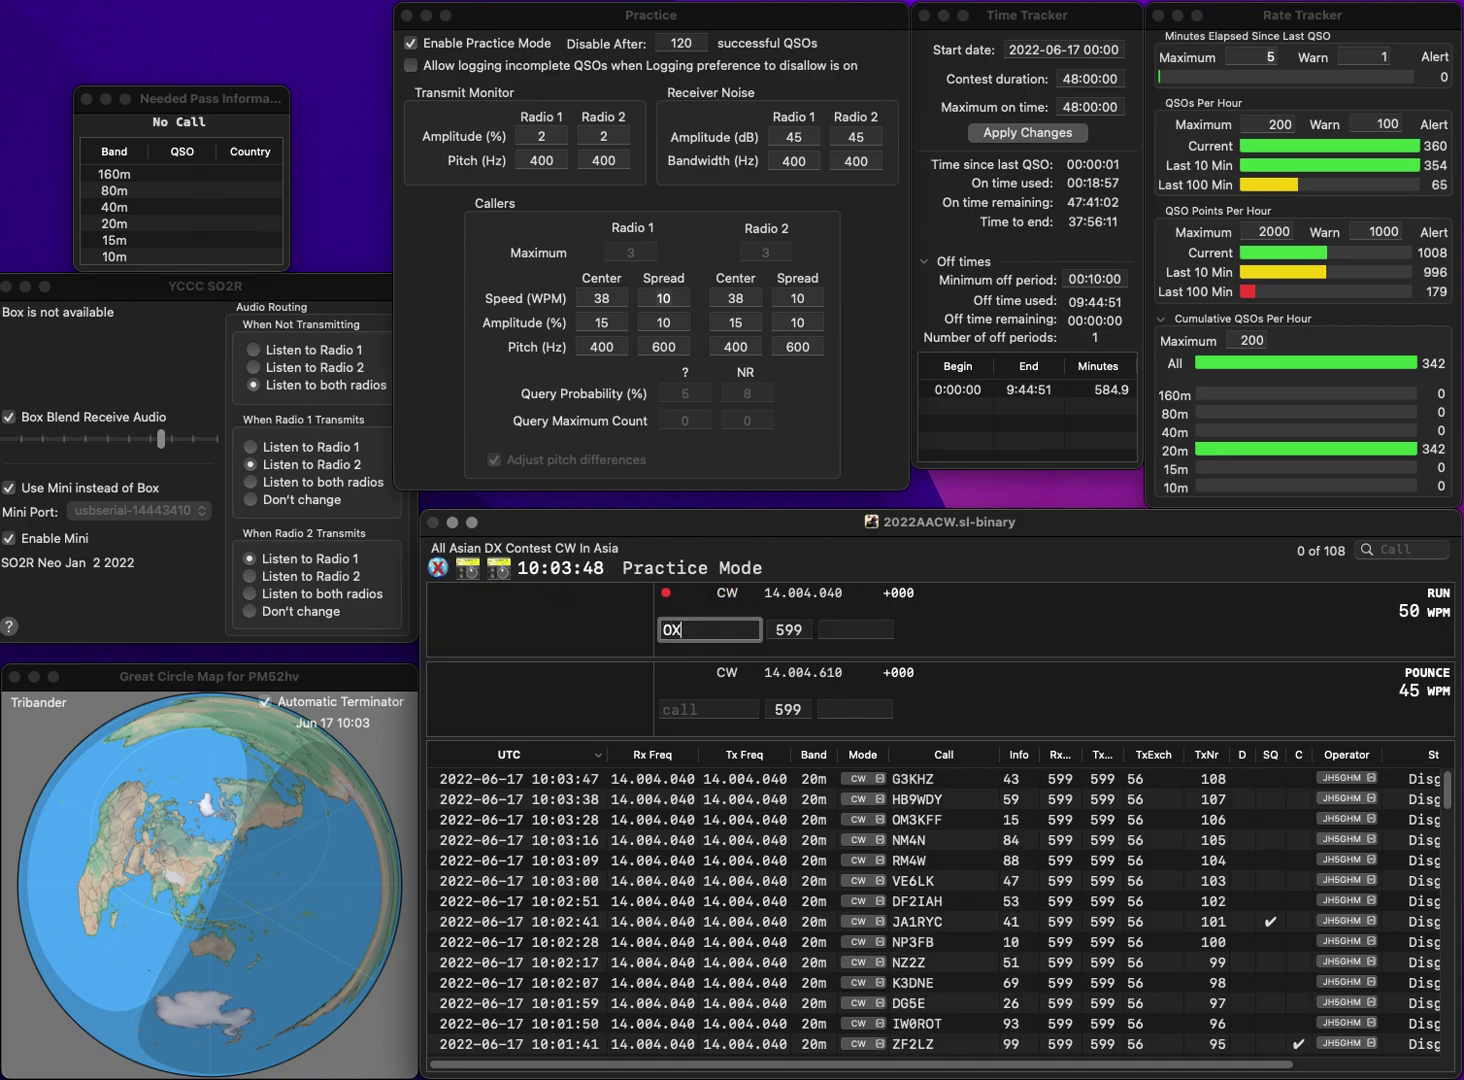
text(3LX)
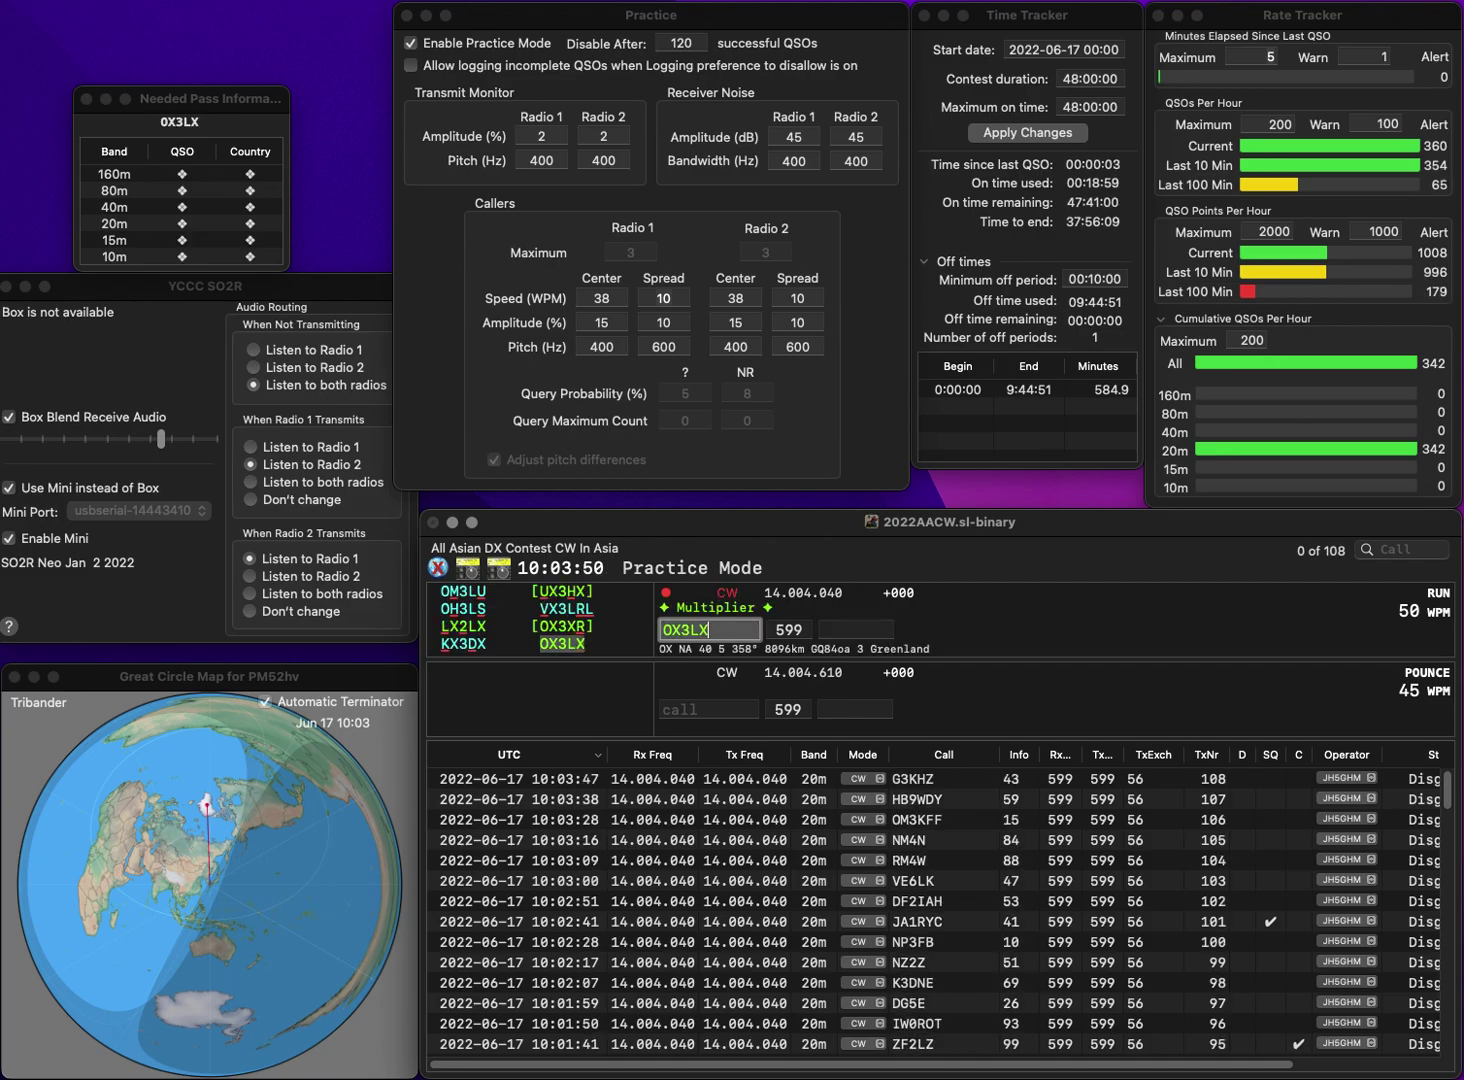
key(Tab)
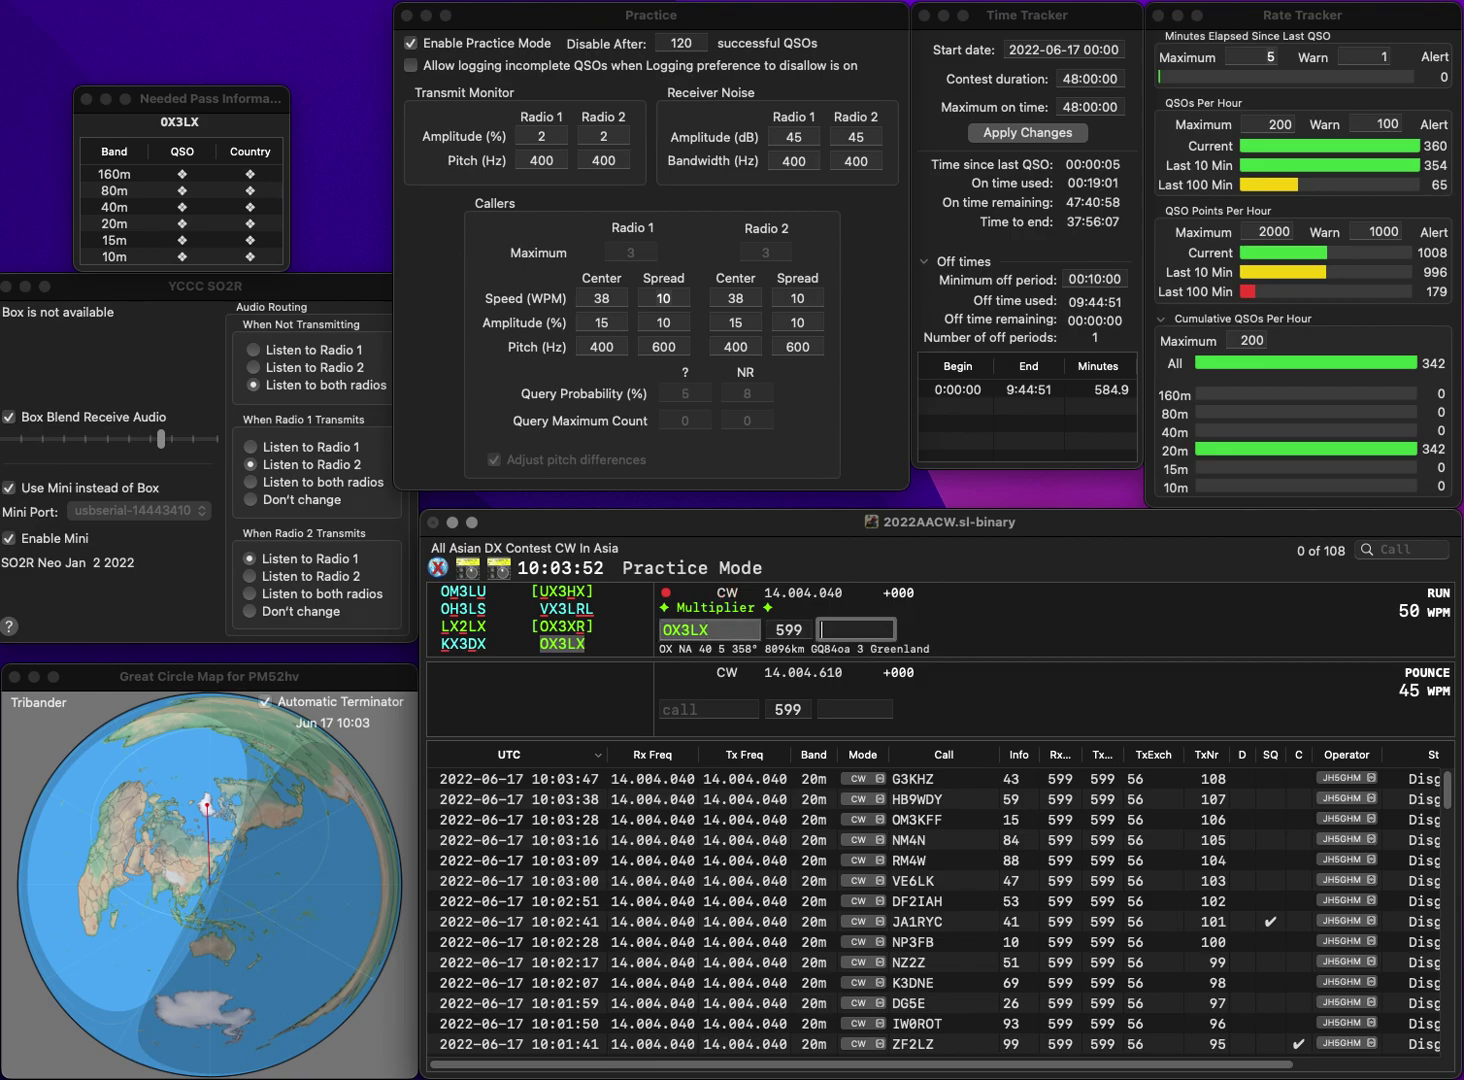
text(75)
key(Return)
text(W4CLV)
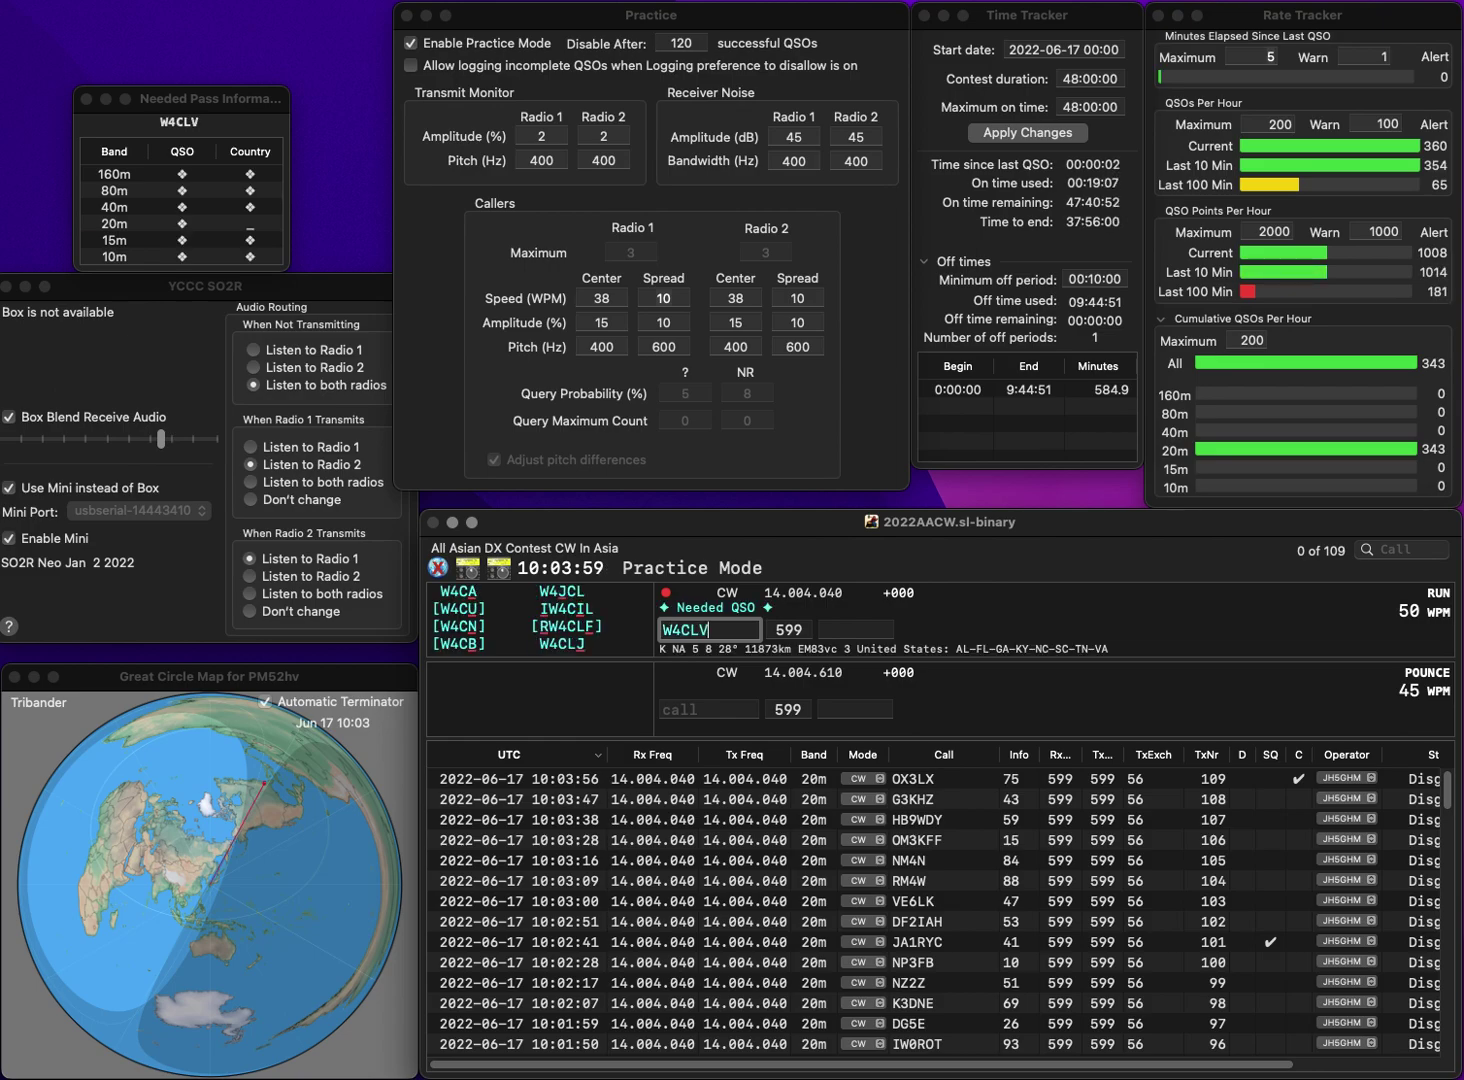
key(BackSpace)
text(R)
key(Return)
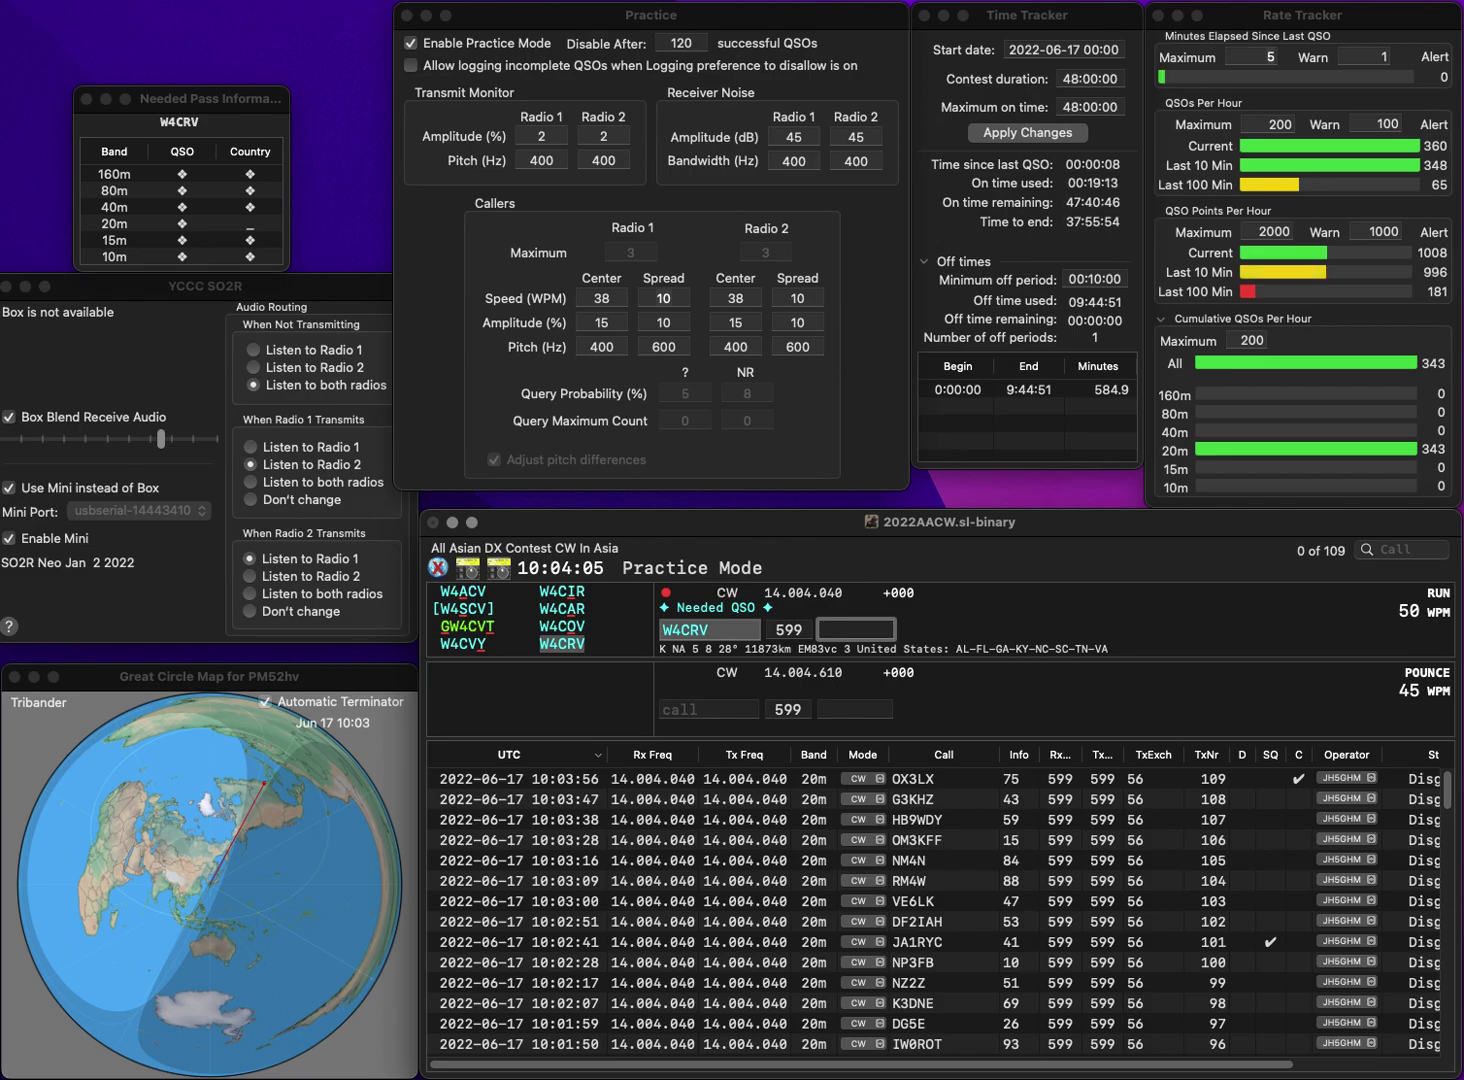
text(3)
key(Return)
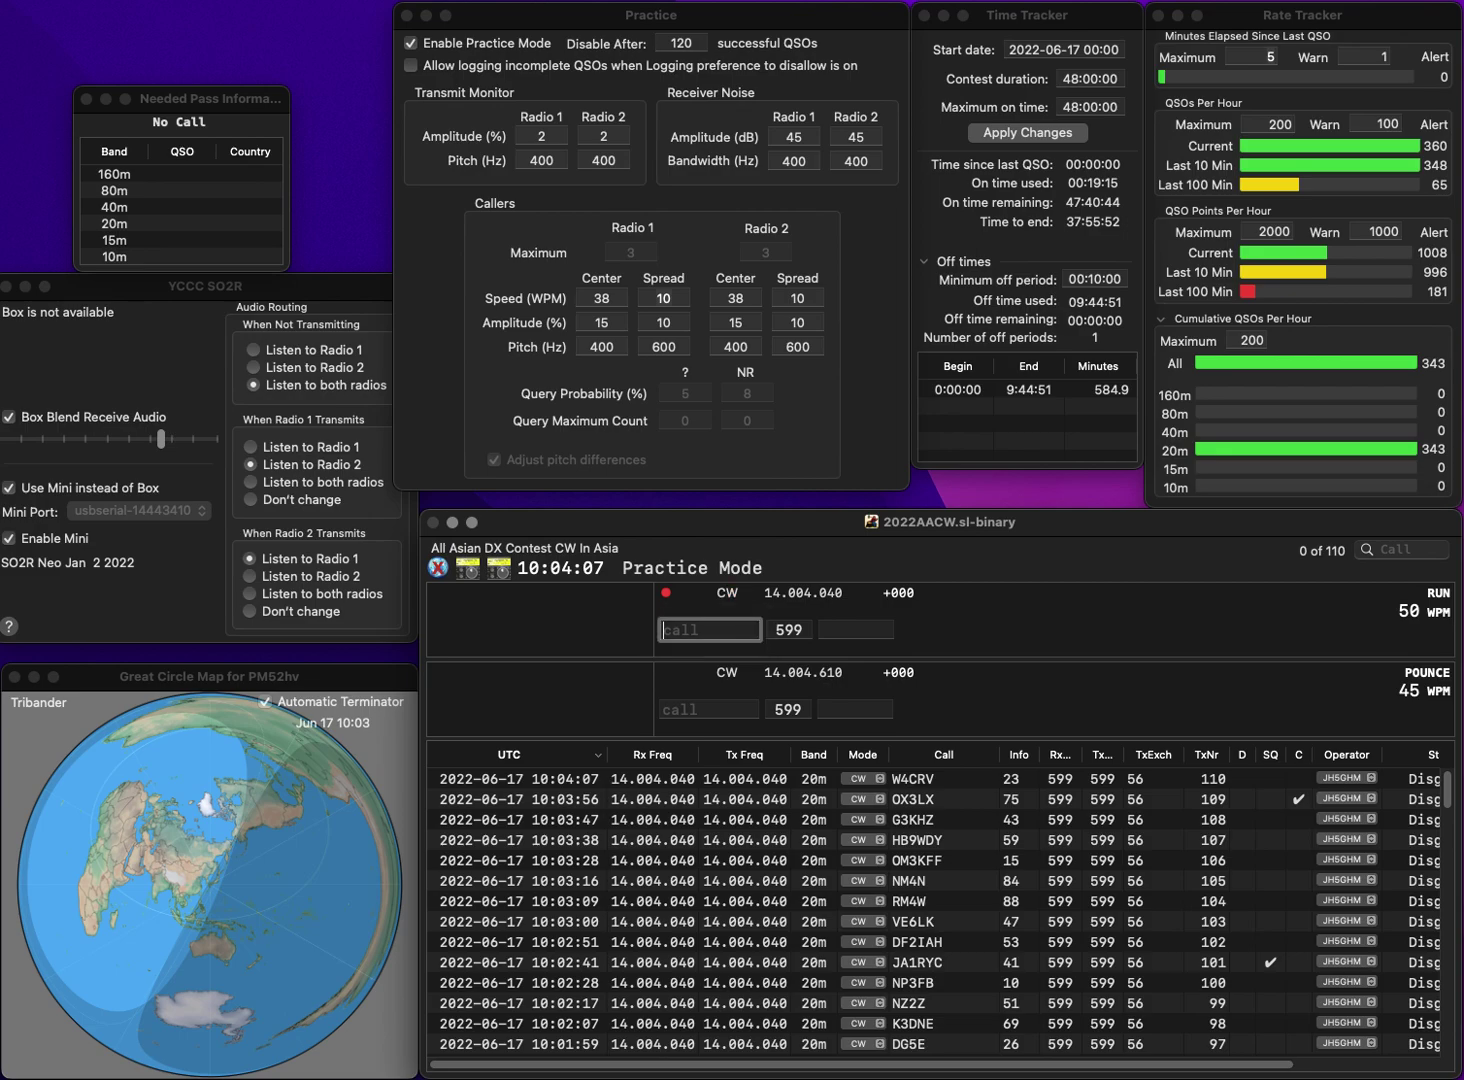
text(UT4U)
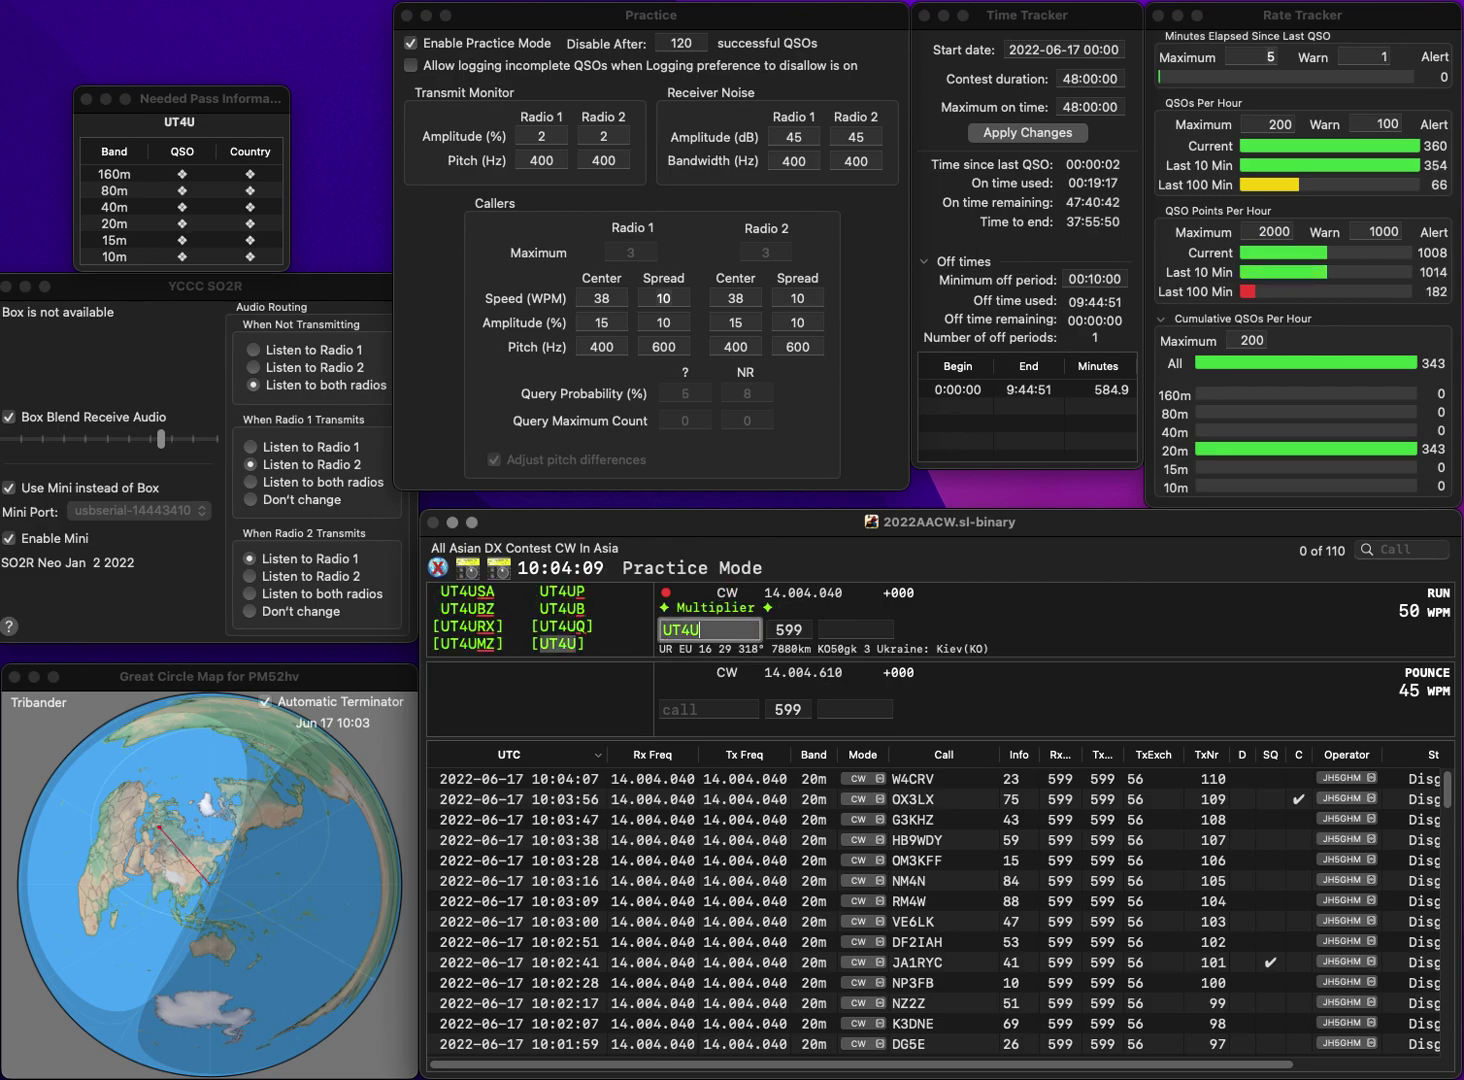
text(BZ)
key(Return)
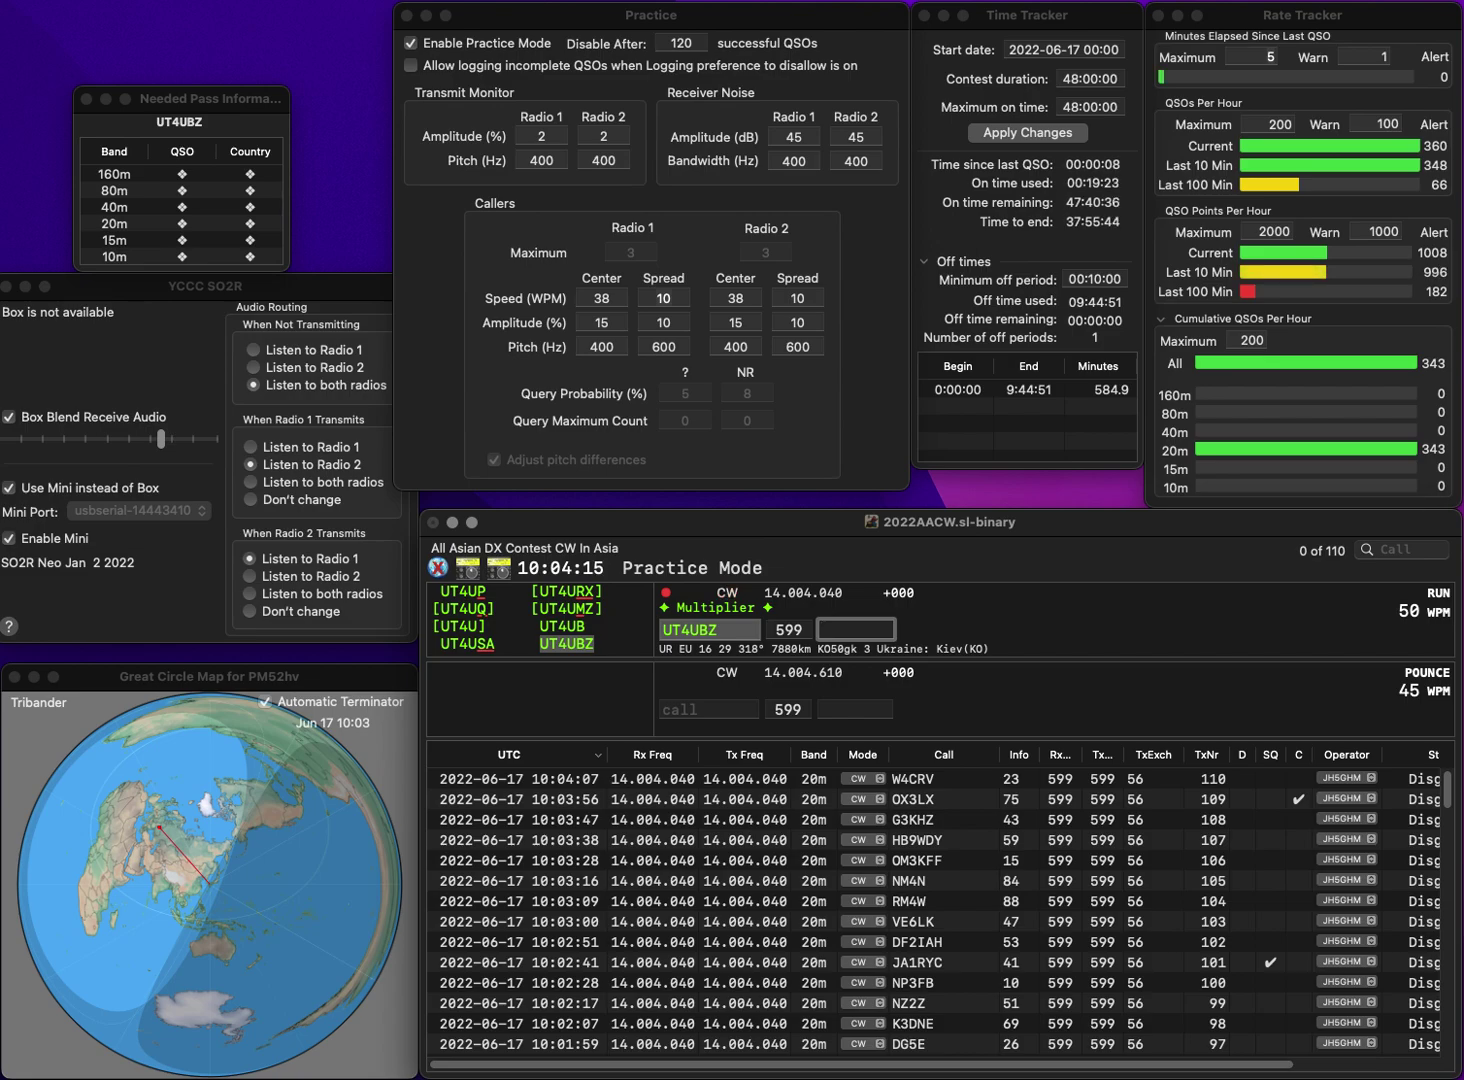
text(82)
key(Return)
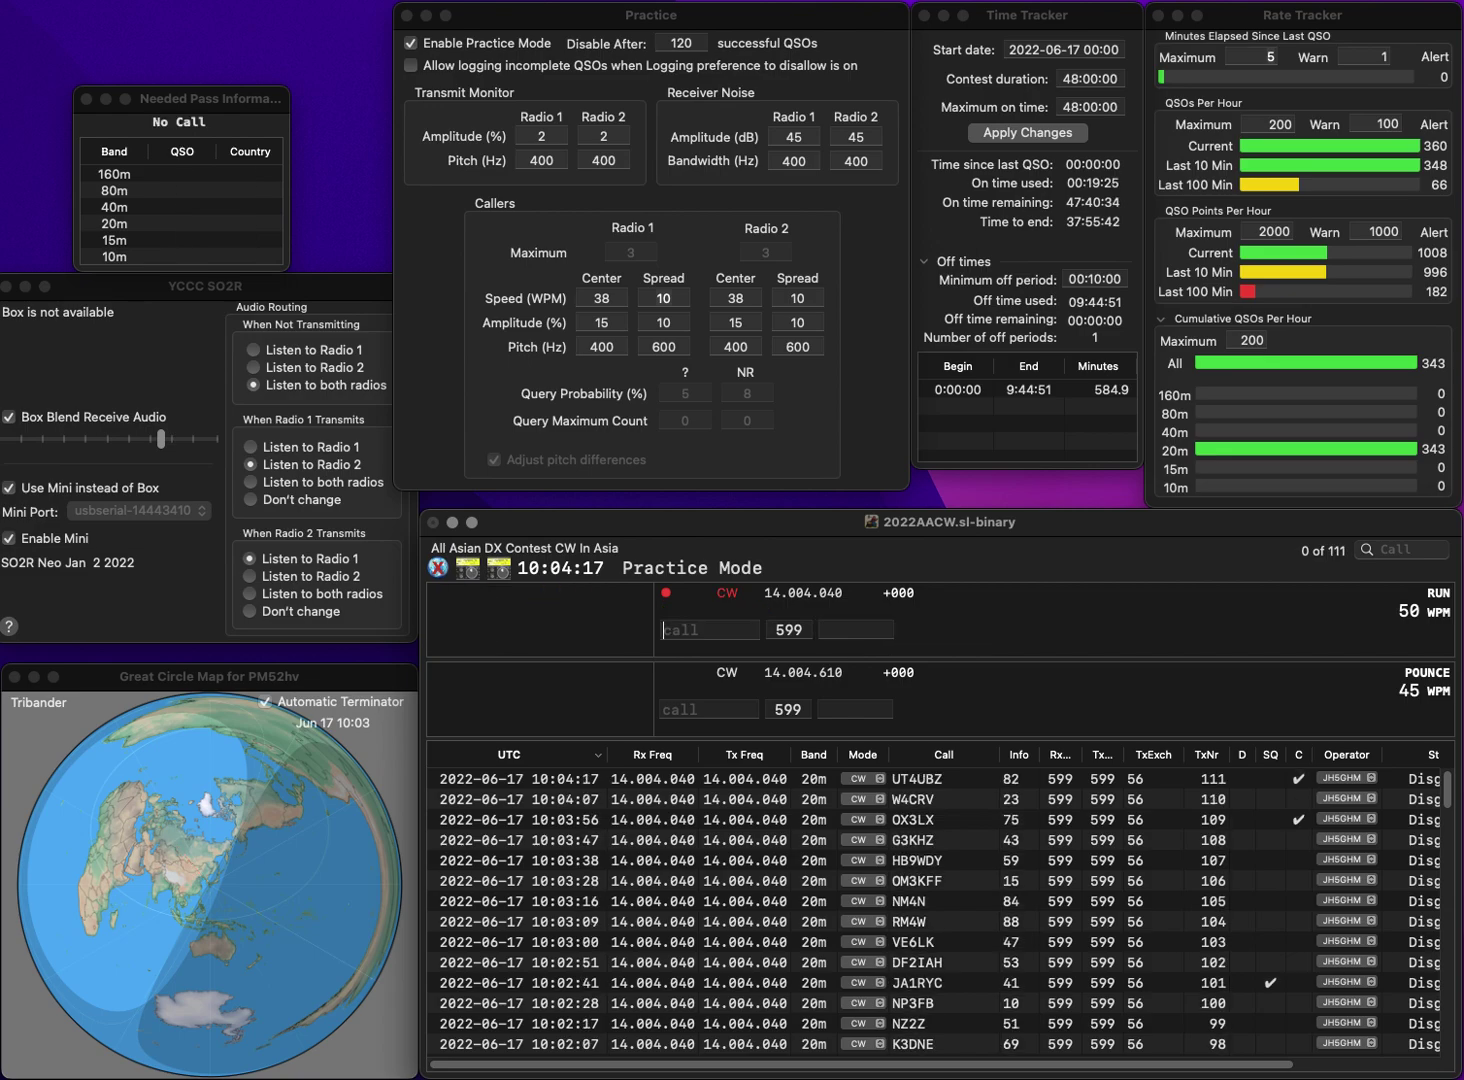
text(OU7A)
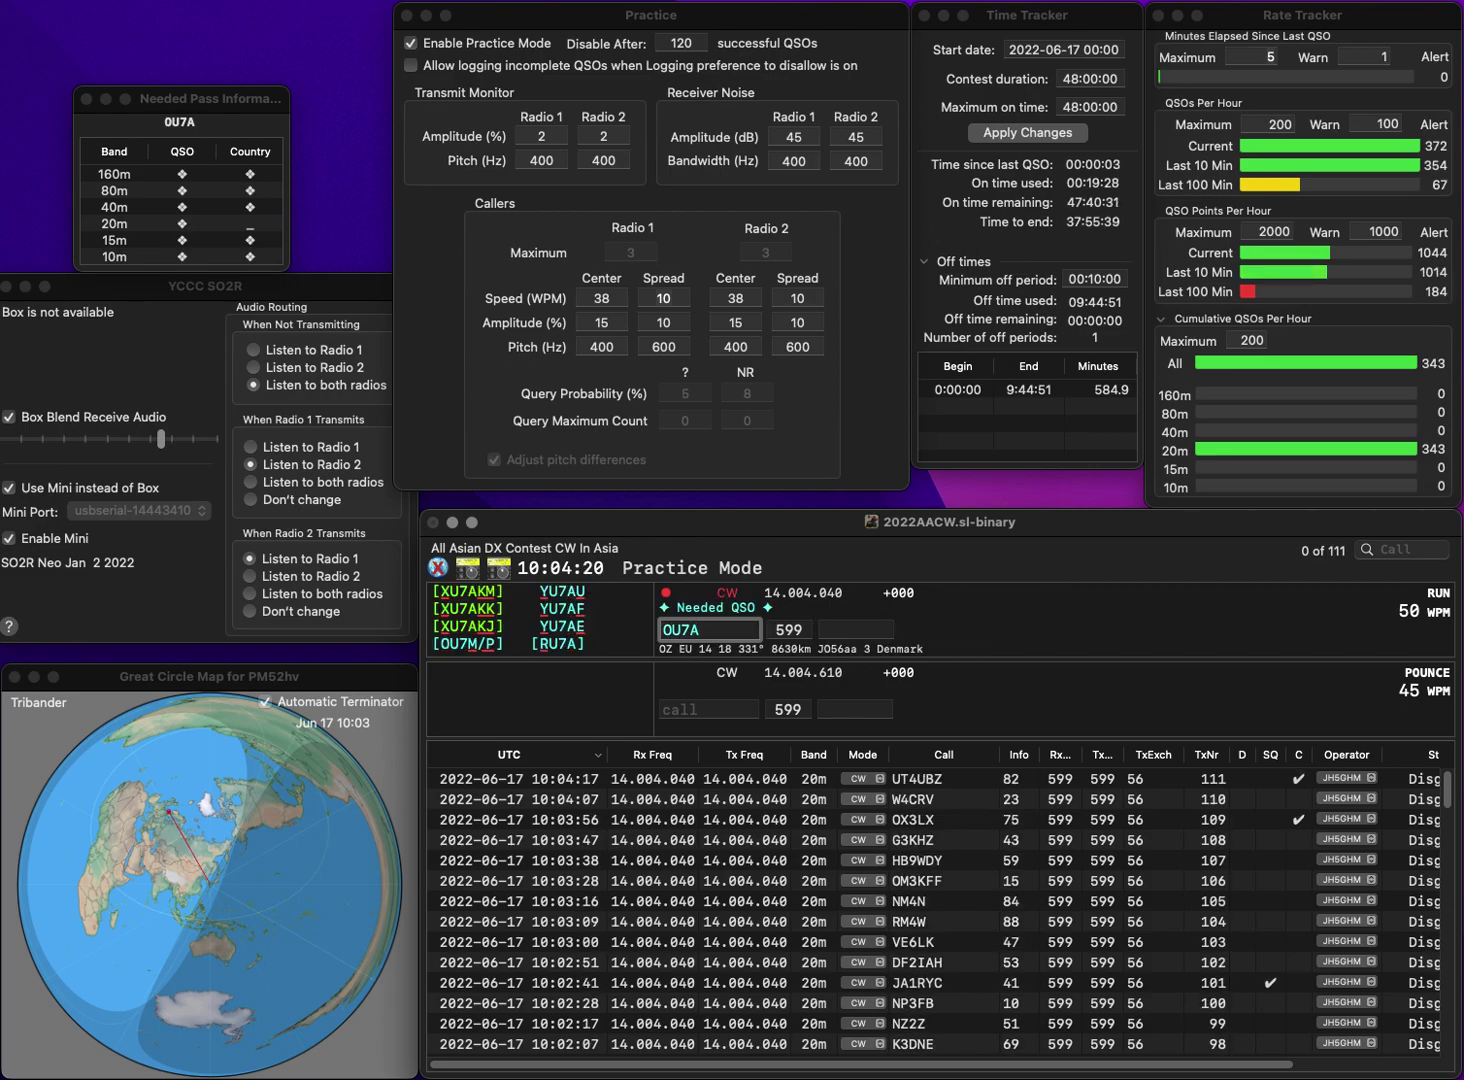
key(Left)
key(BackSpace)
text(8)
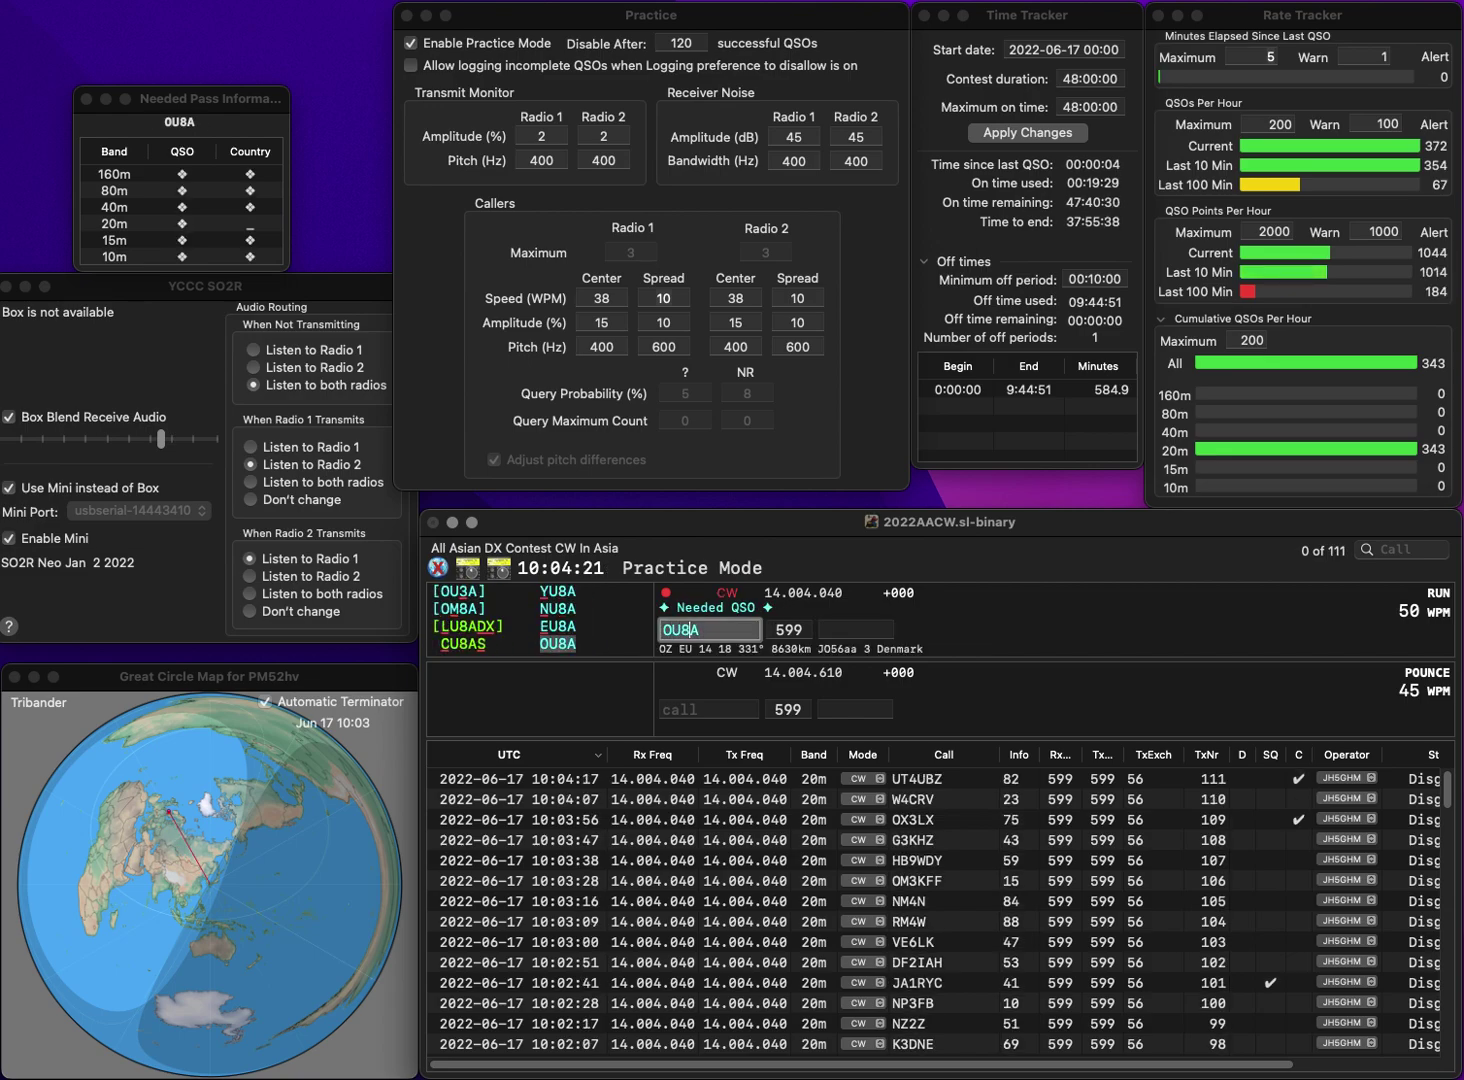
key(Tab)
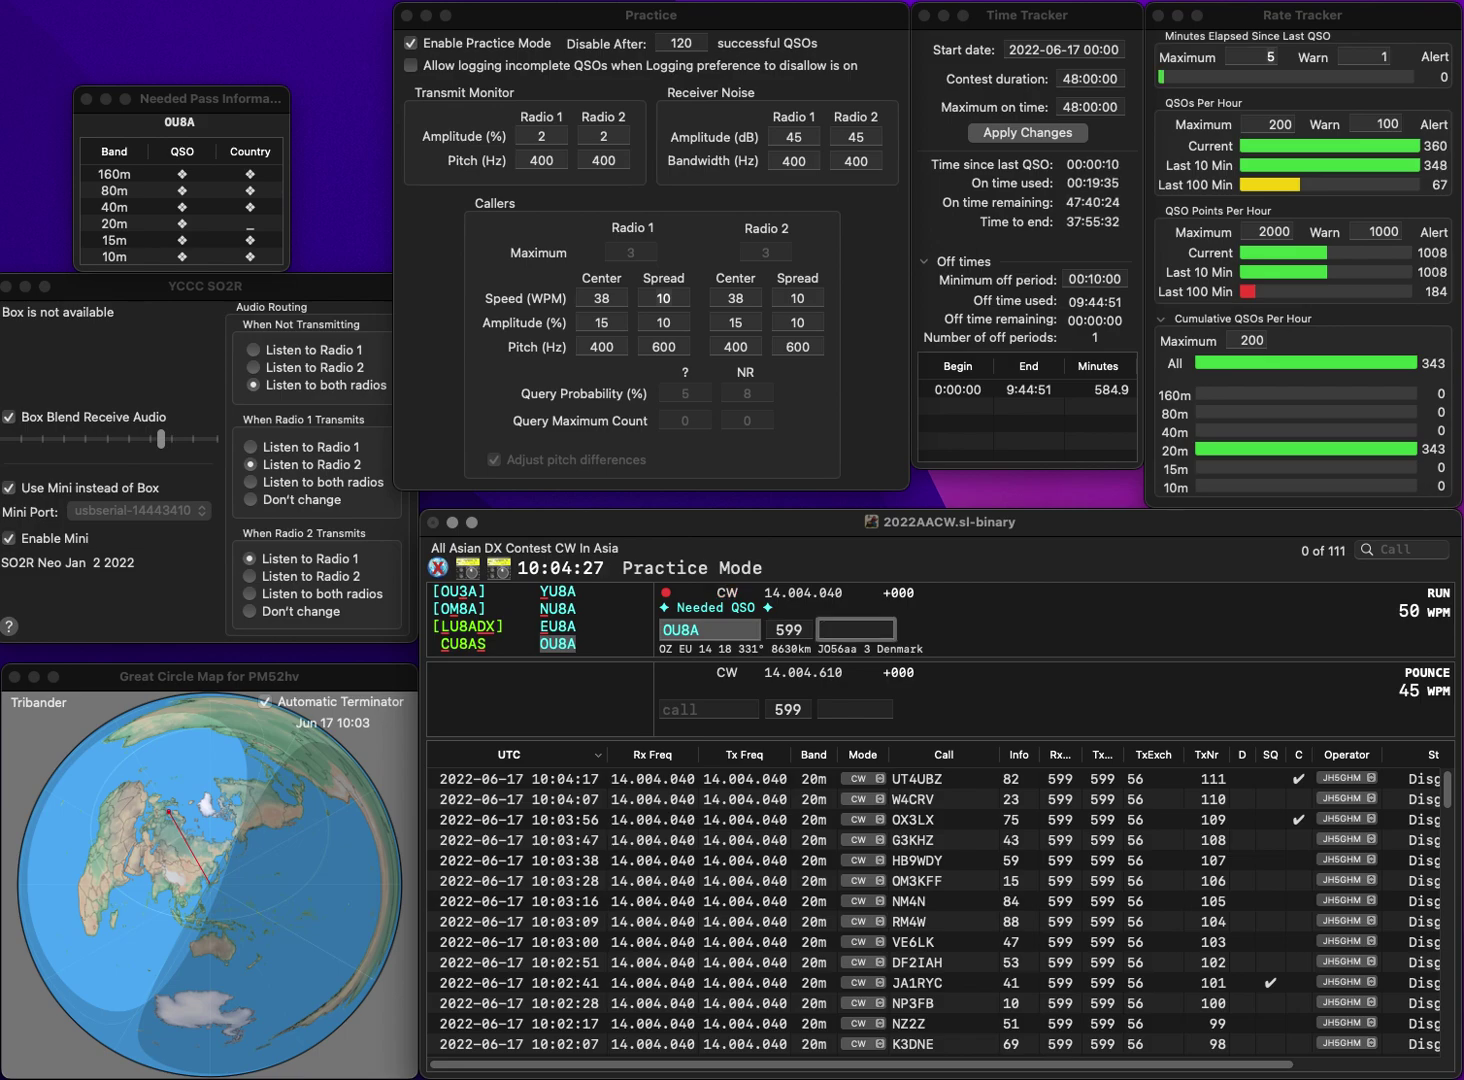
text(6)
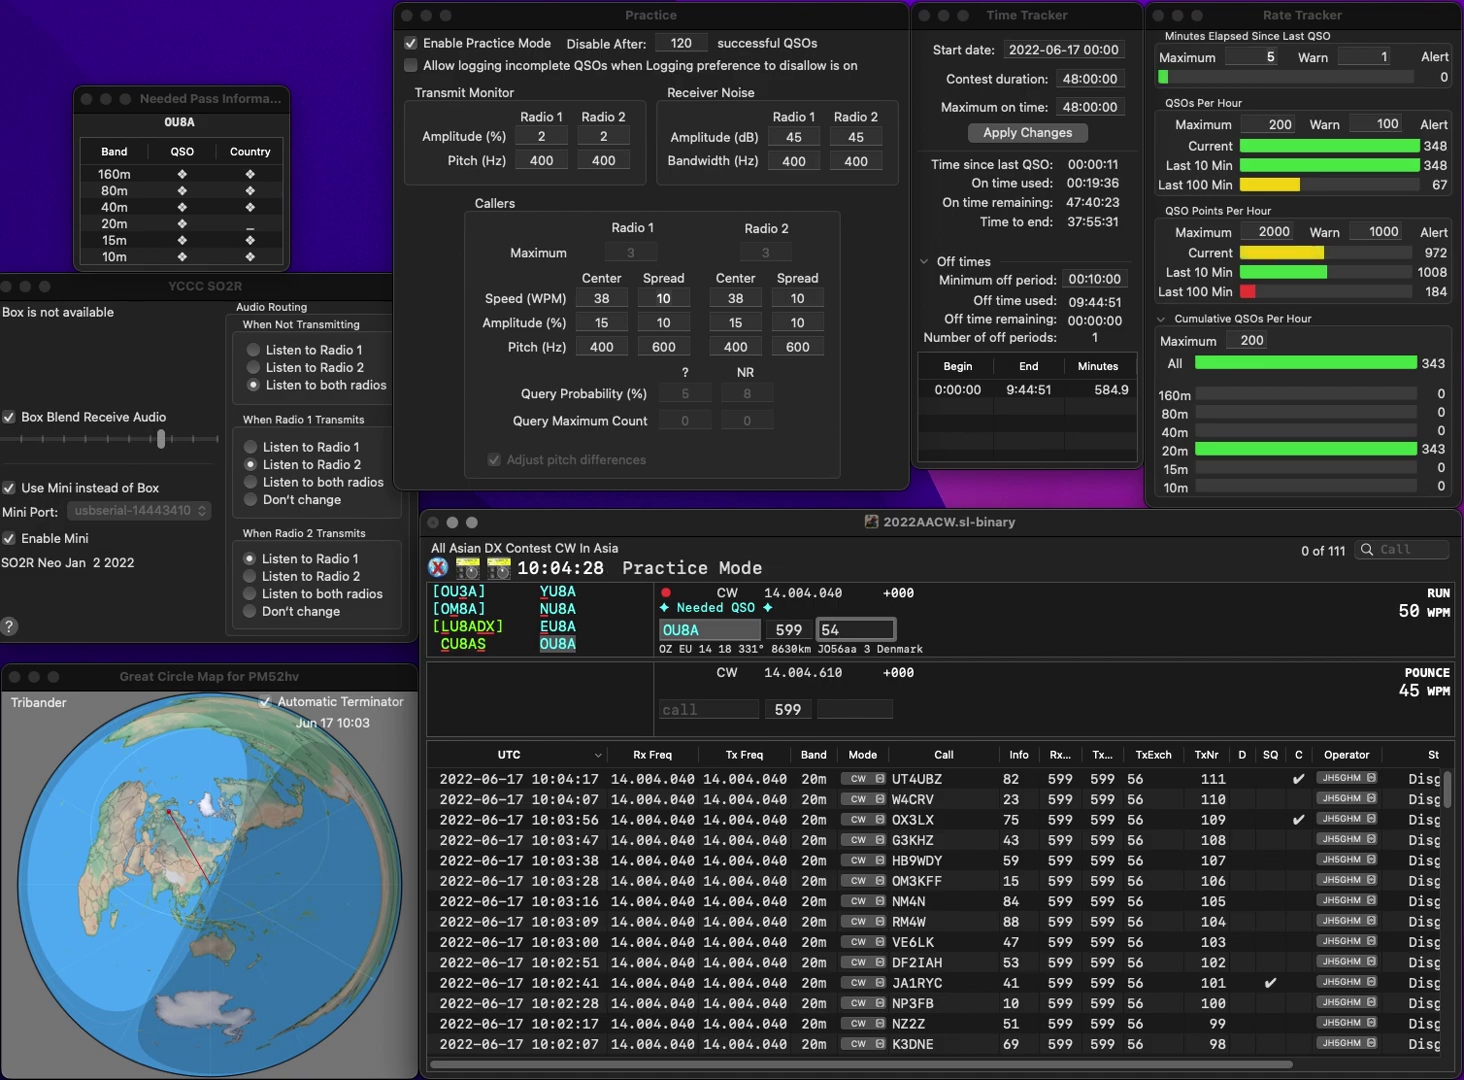
key(Return)
text(K6)
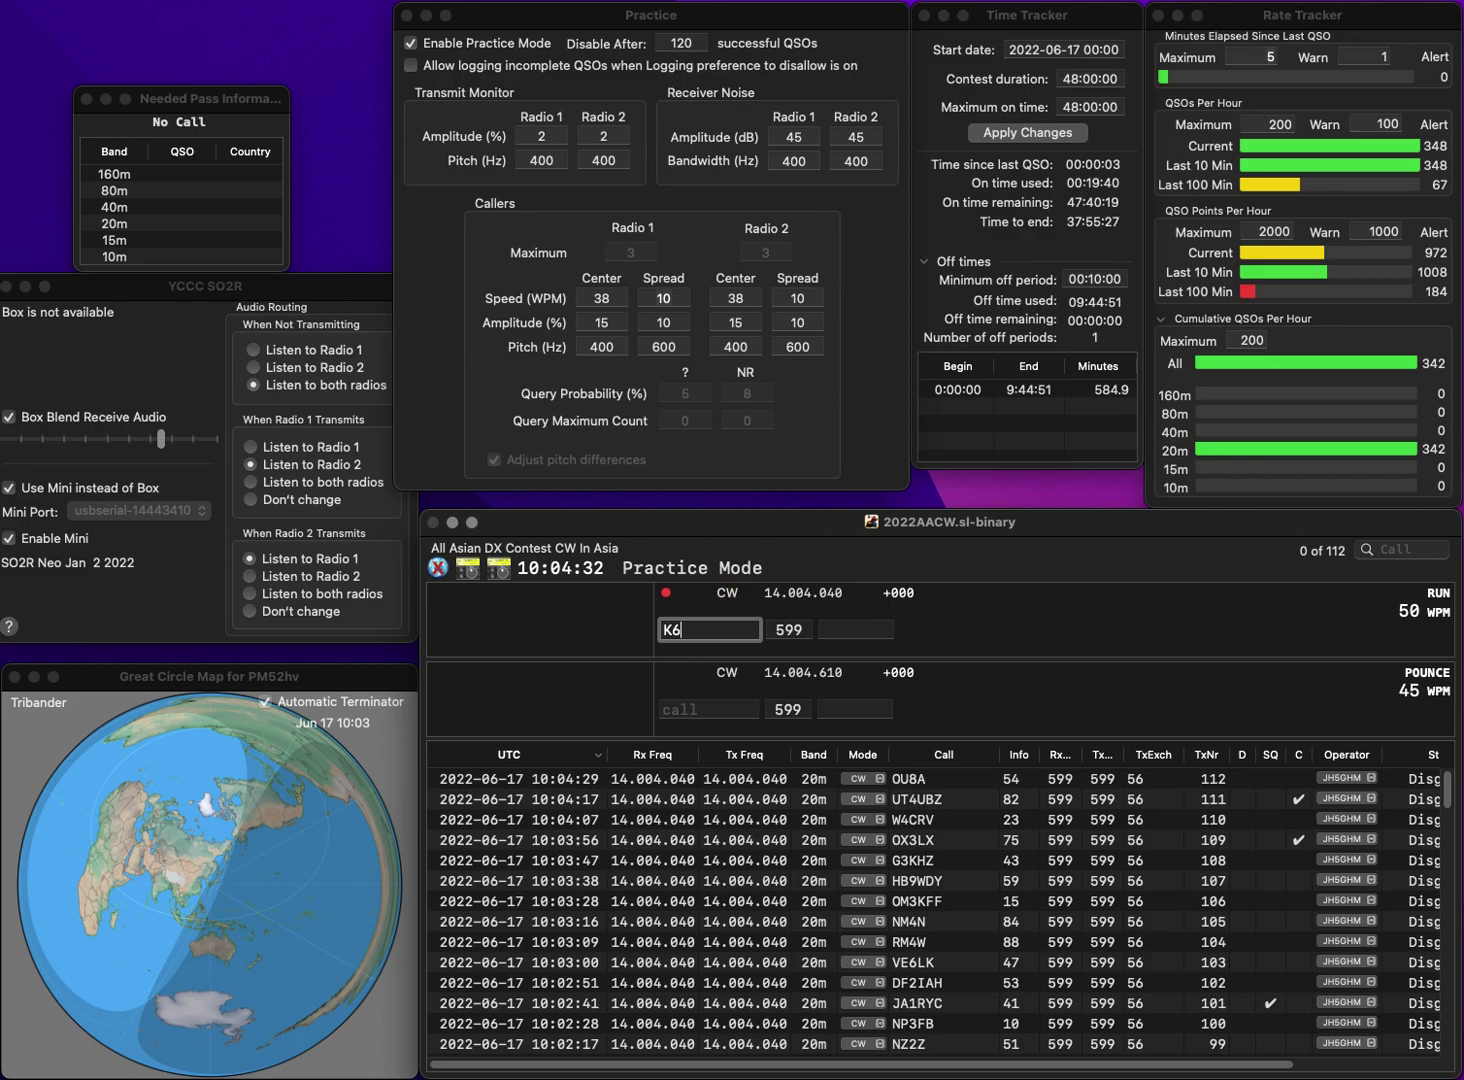
text(IJ)
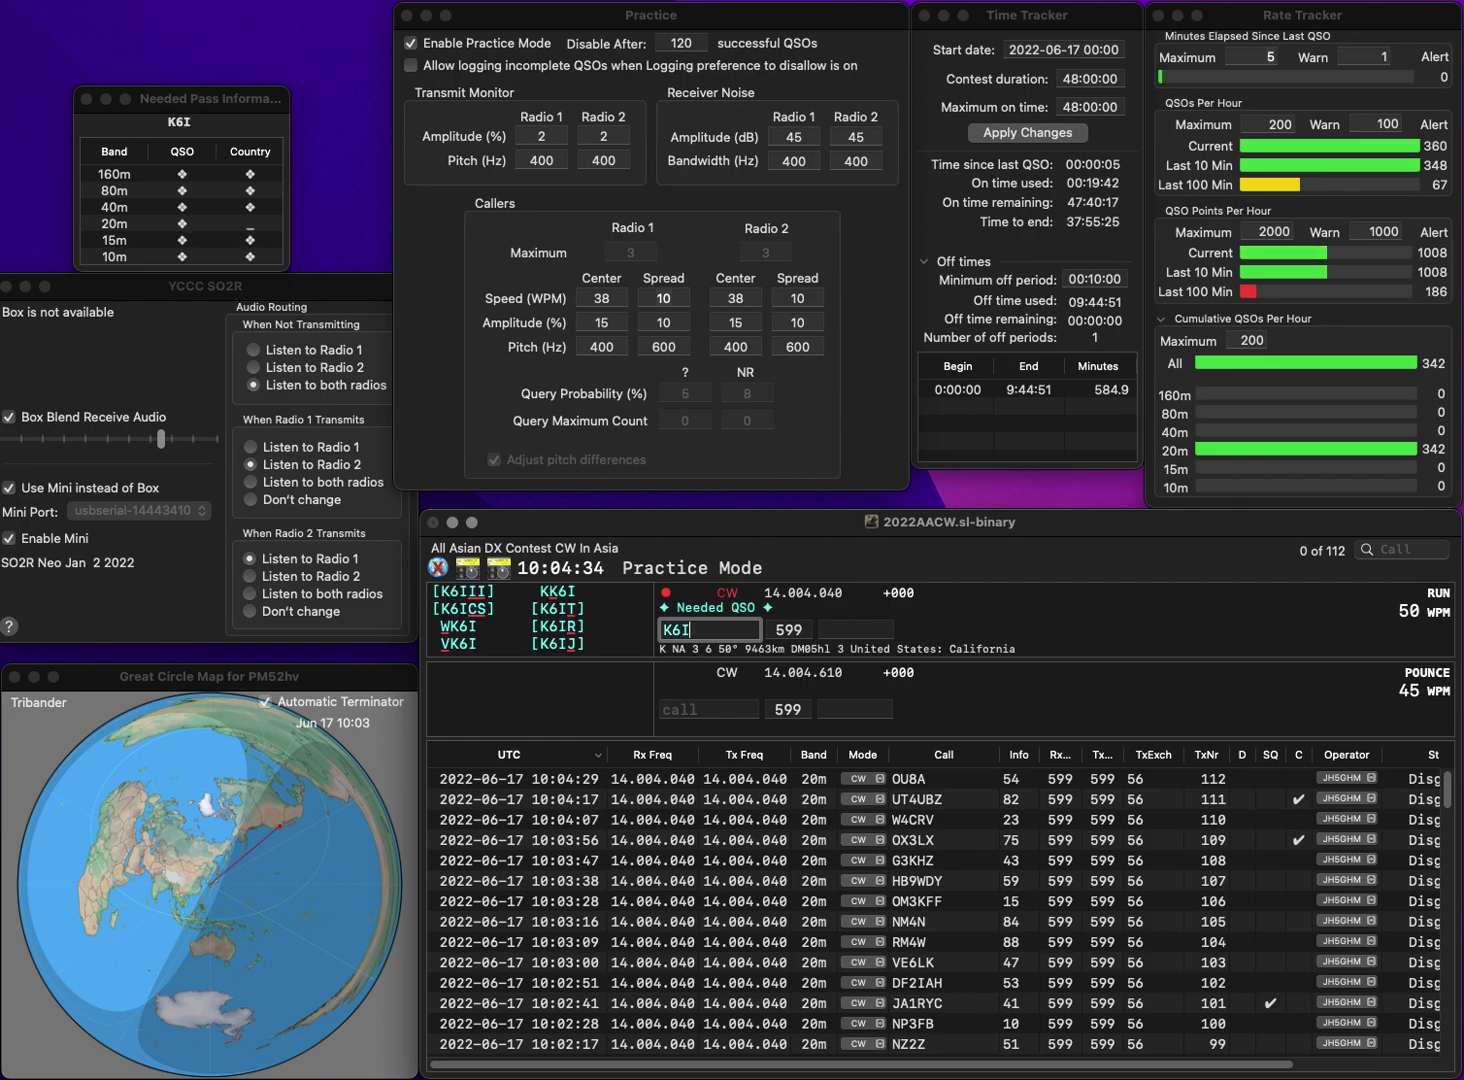
key(Return)
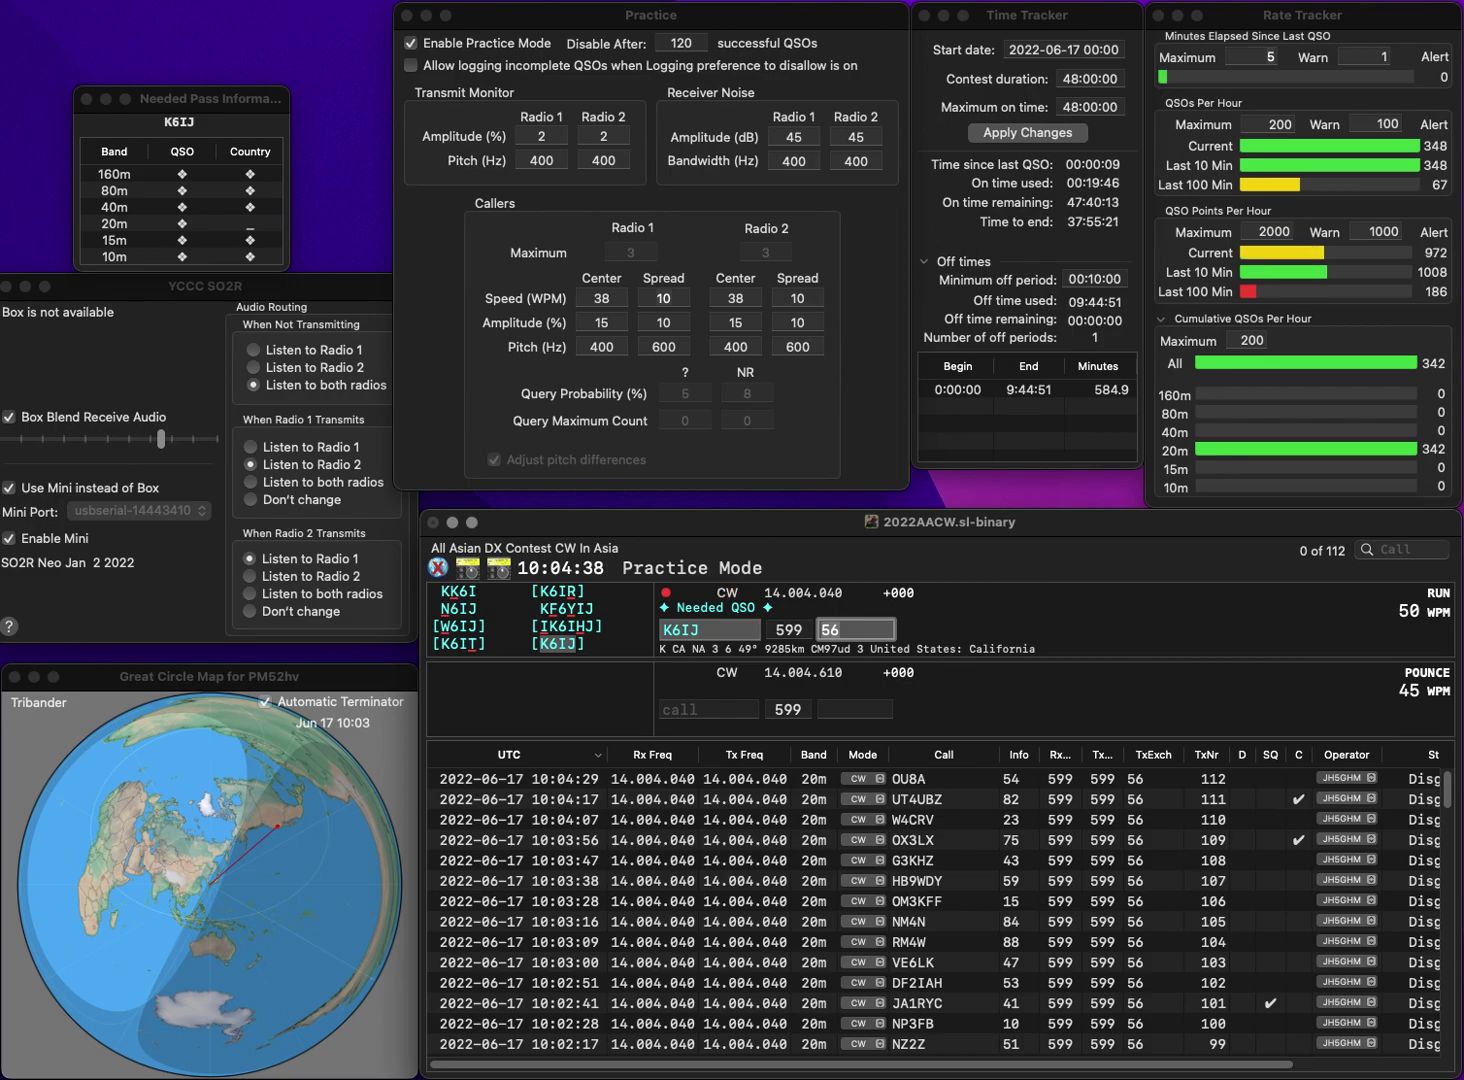
text(41)
key(Return)
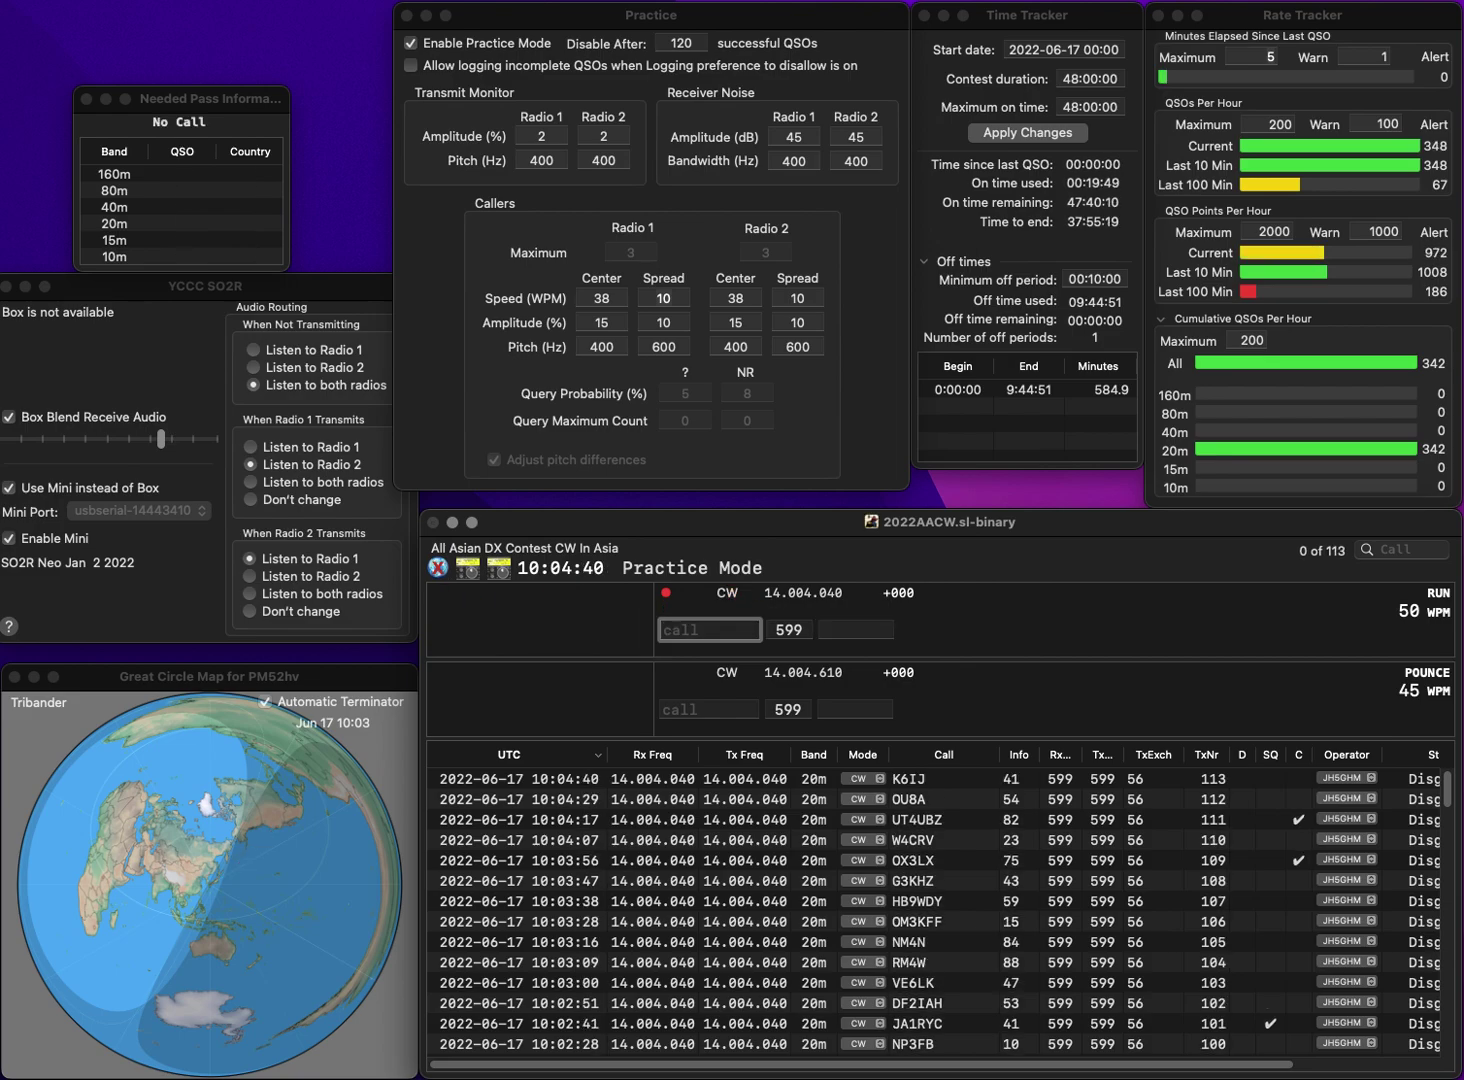
- Enter the caller K1LKP on the run radio and log the contact with received exchange 85
text(K1L)
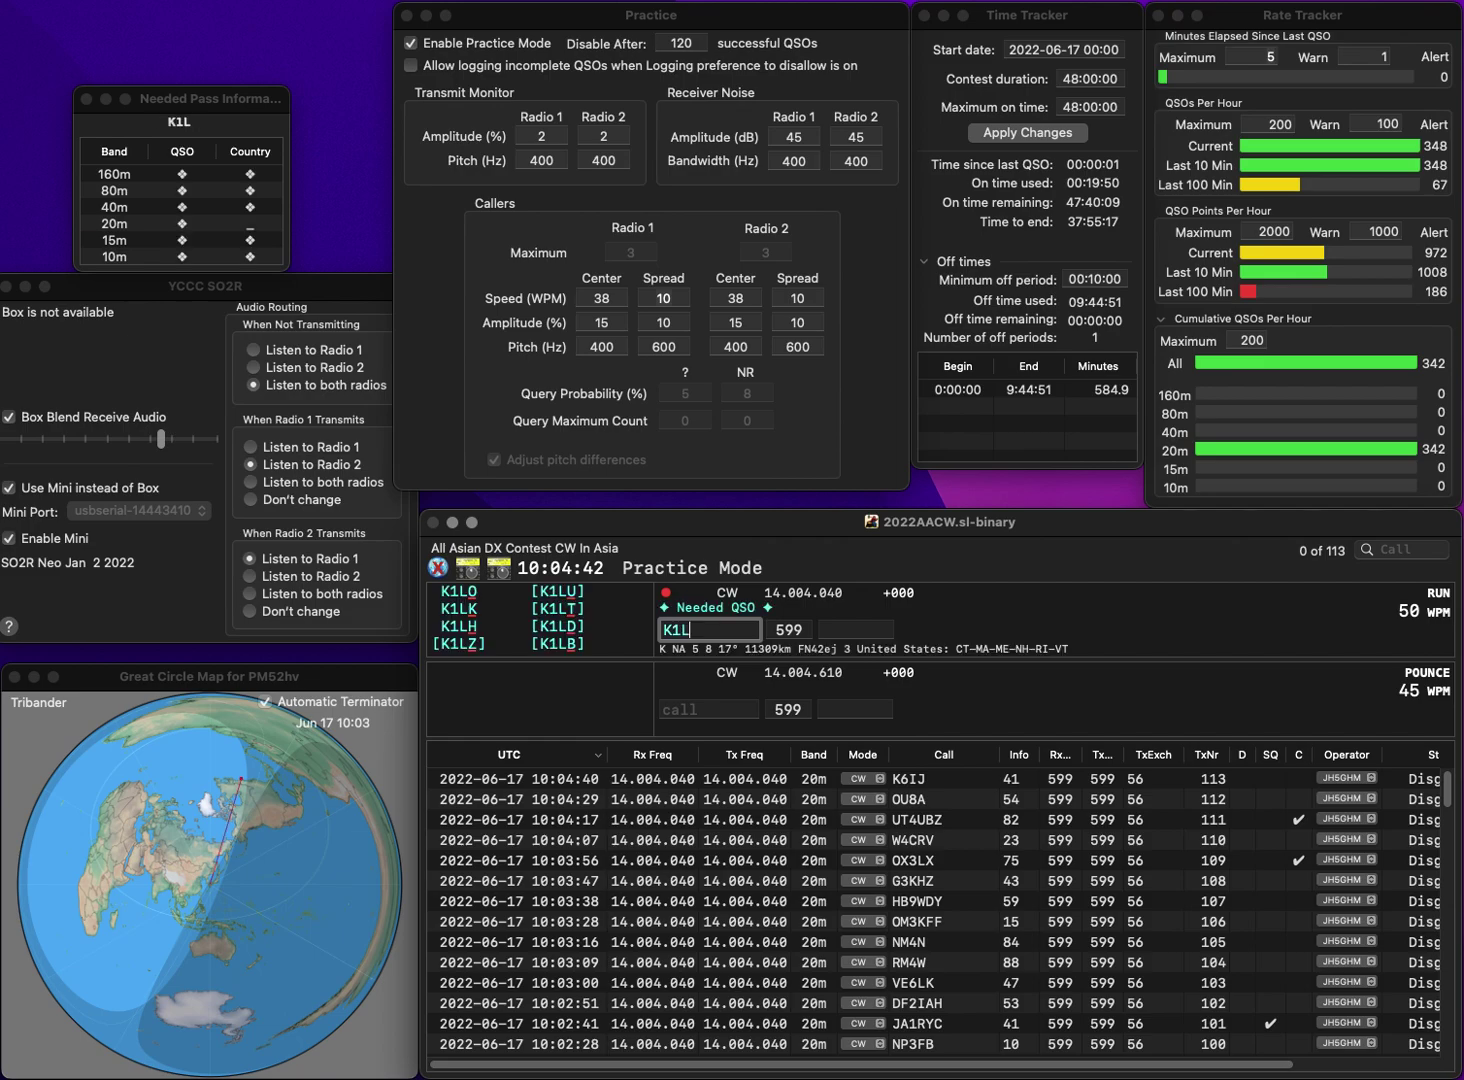
text(KP)
key(space)
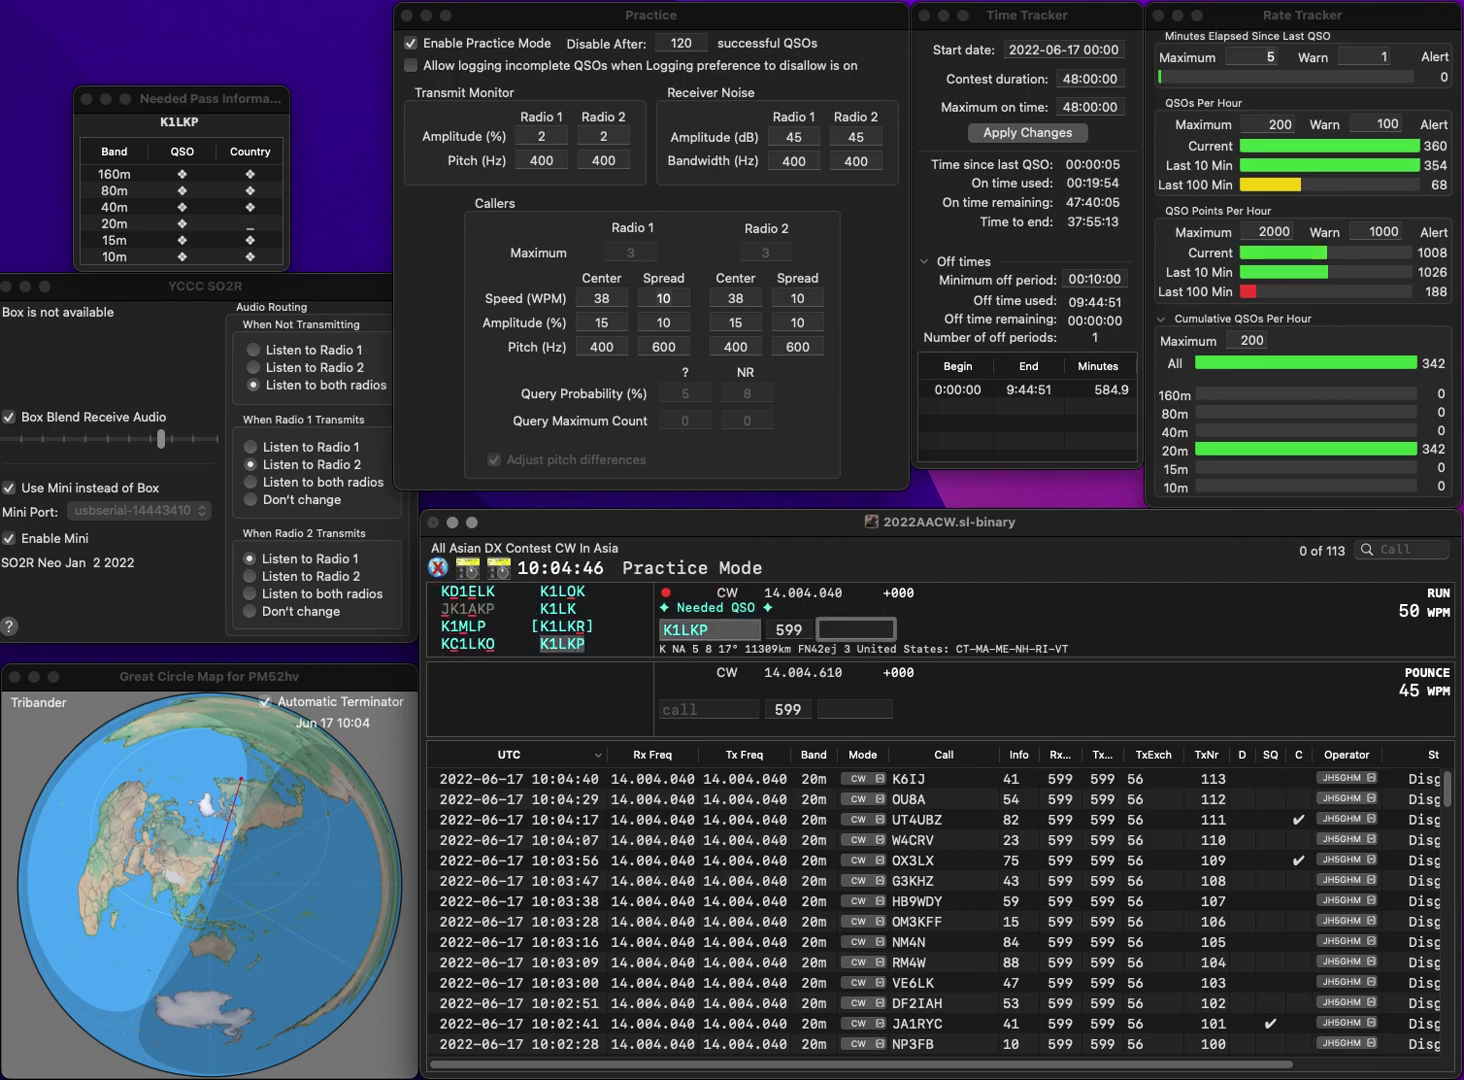
text(85)
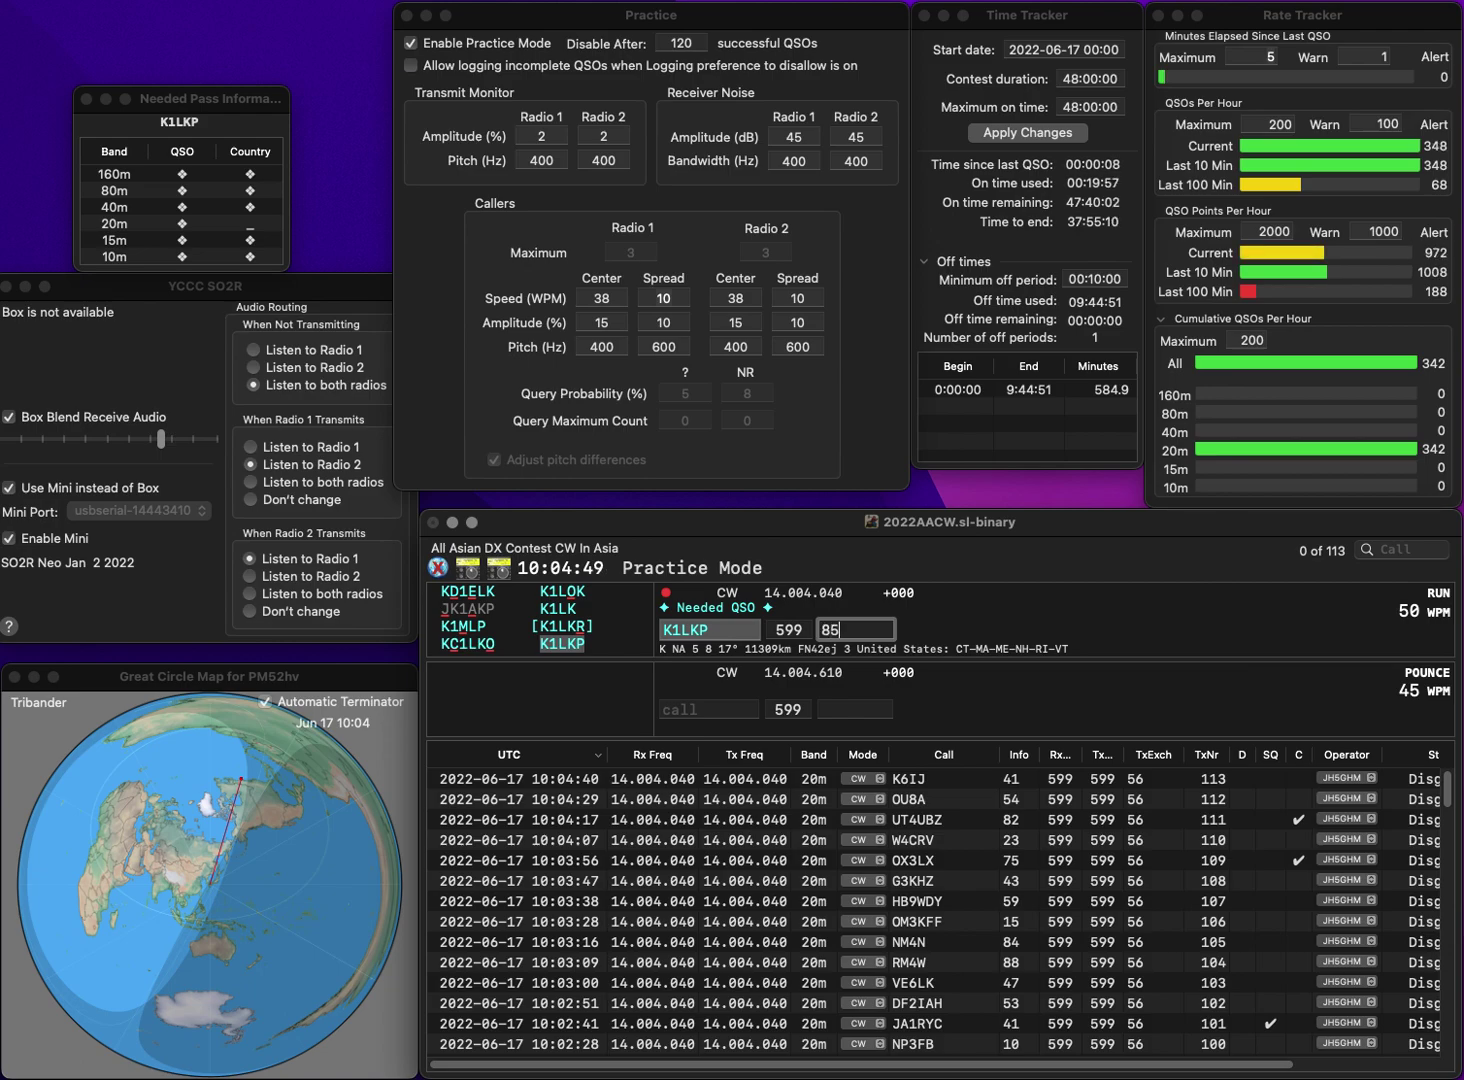
key(Return)
text(EA9E)
key(space)
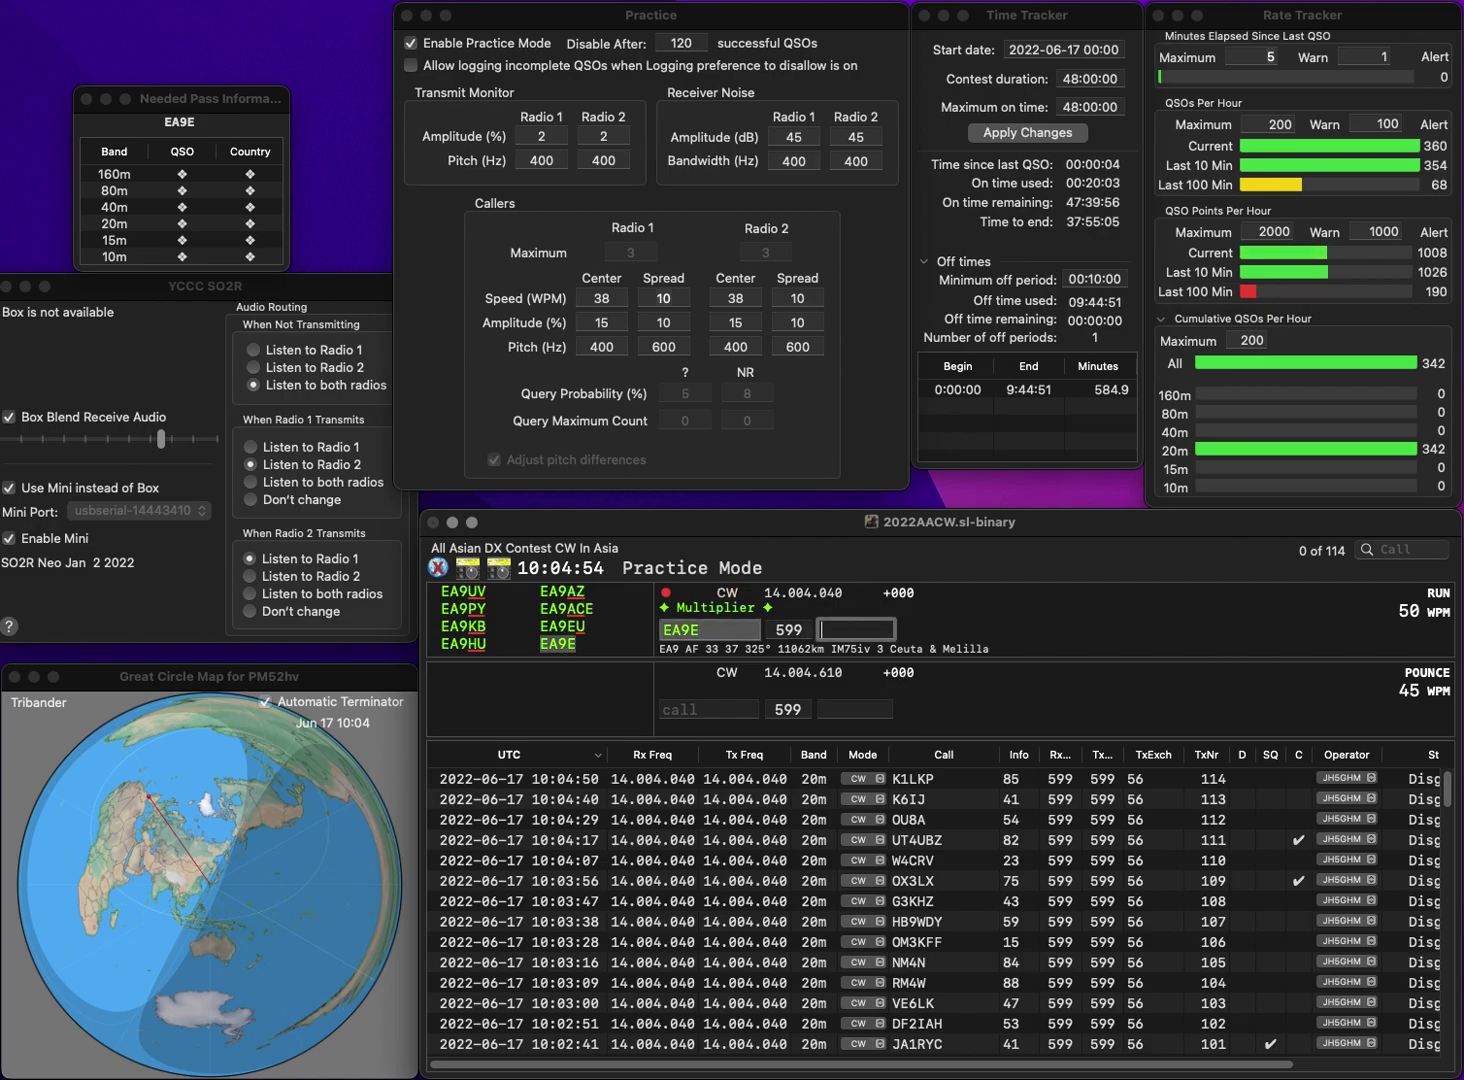
text(1)
key(Return)
text(KC1SQ)
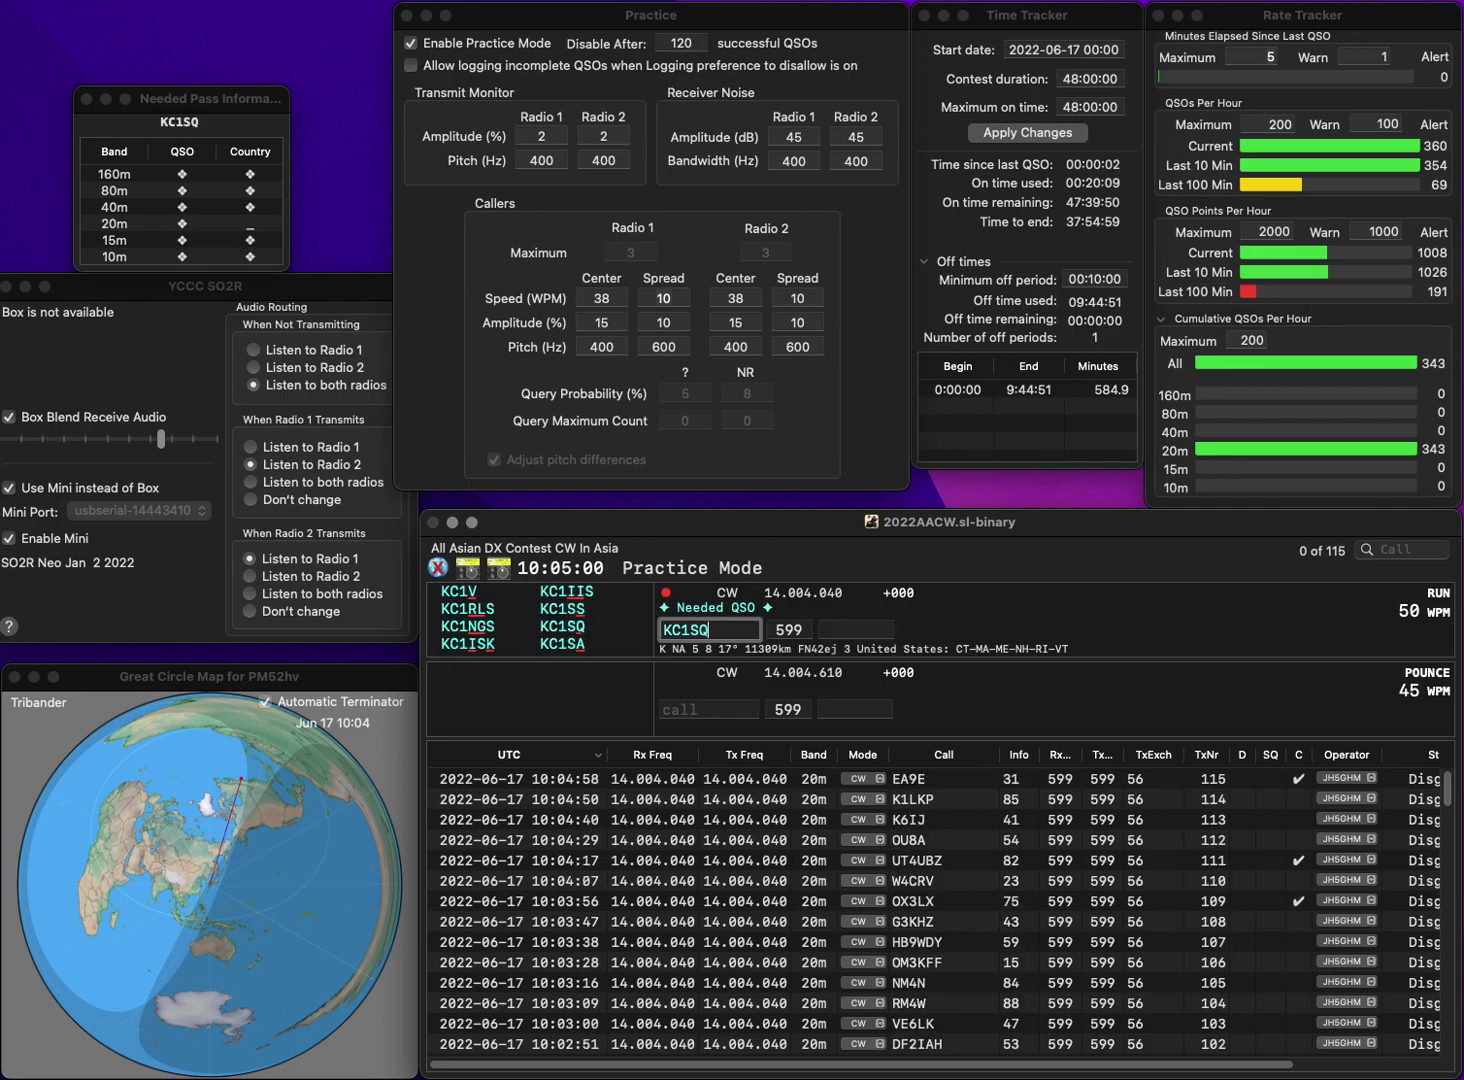
key(Return)
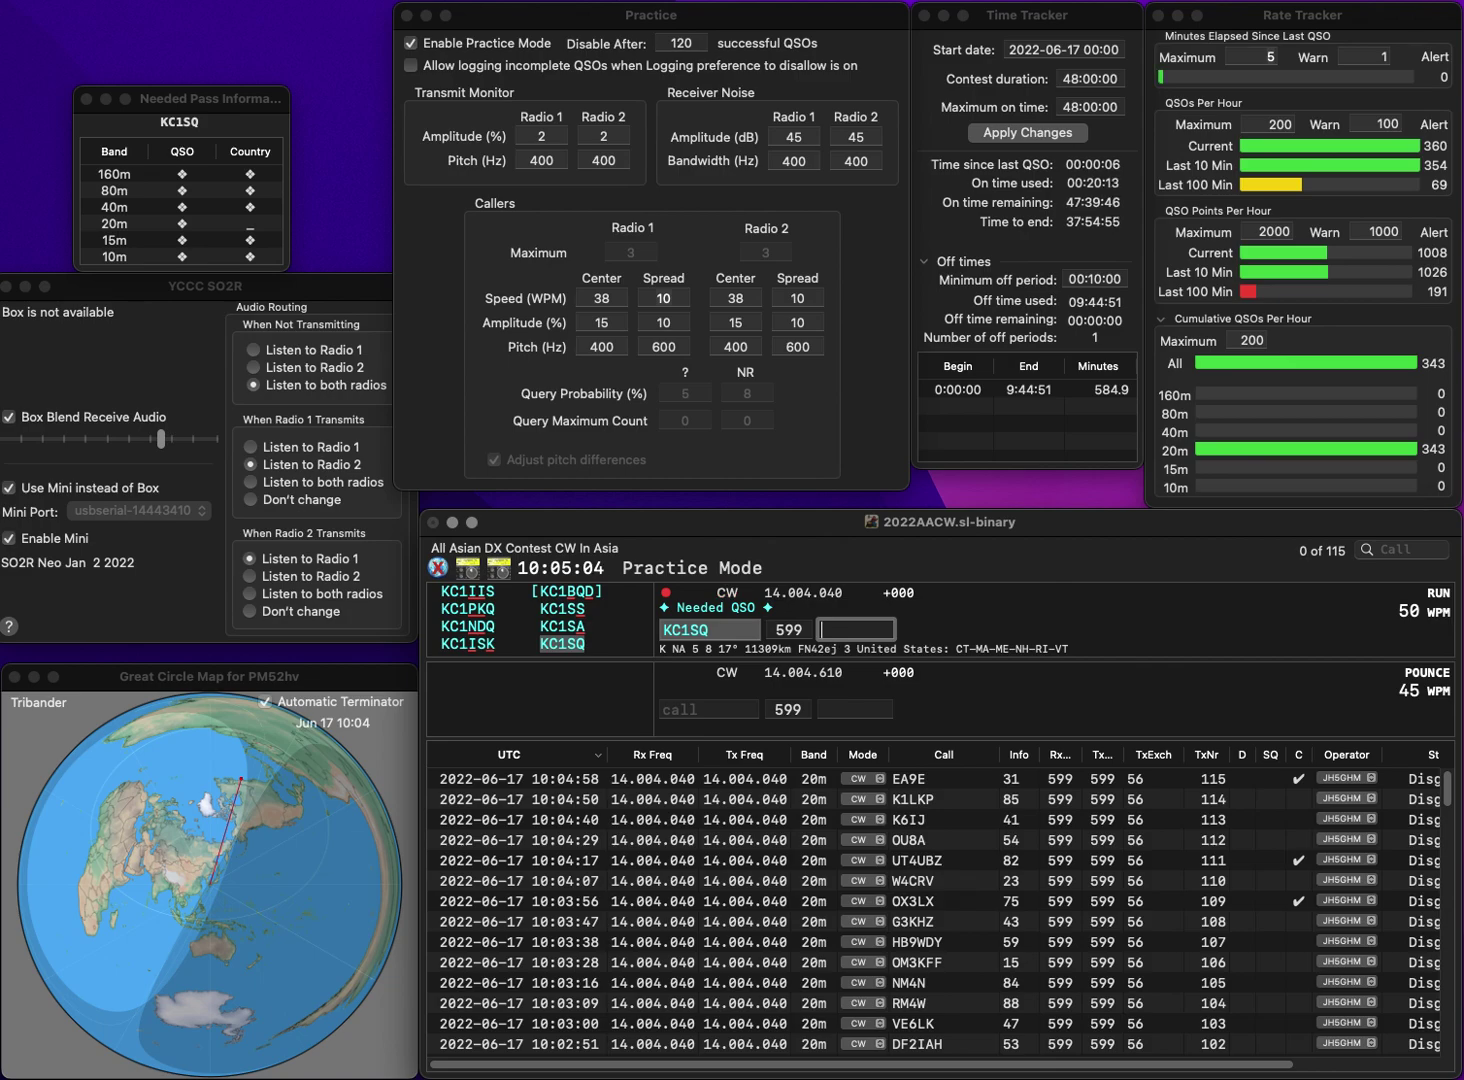
text(70)
key(Return)
- Enter the caller KF0EMI on the run radio and log the contact with received exchange 82
text(KF0EMI)
key(Tab)
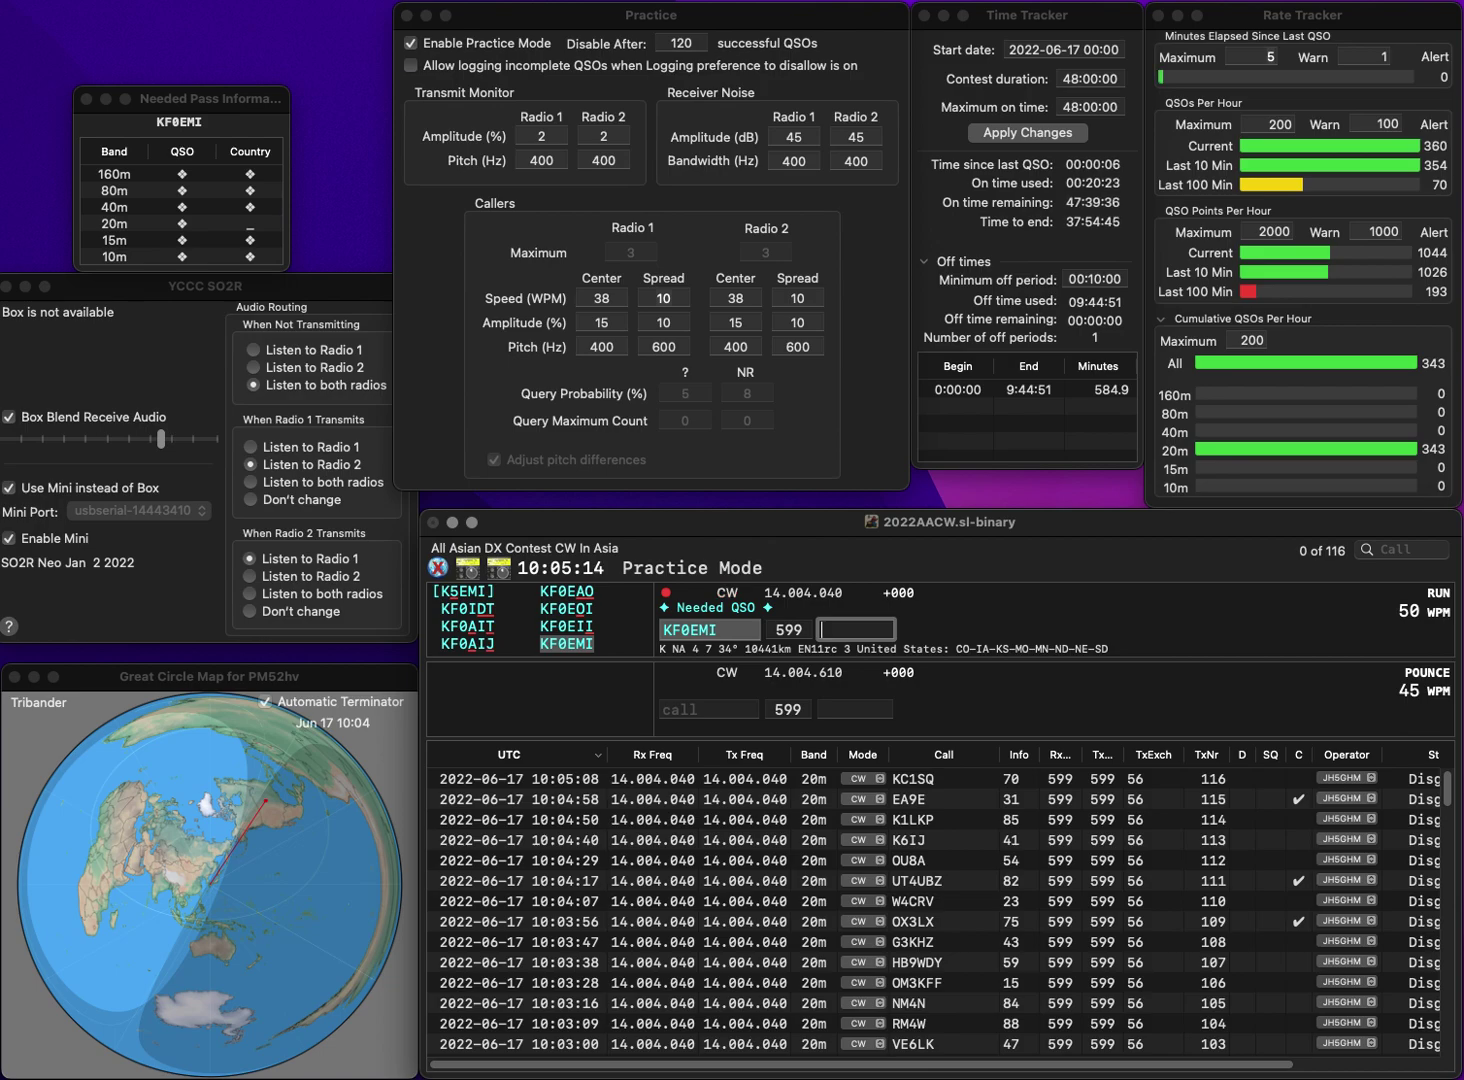
text(82)
key(Return)
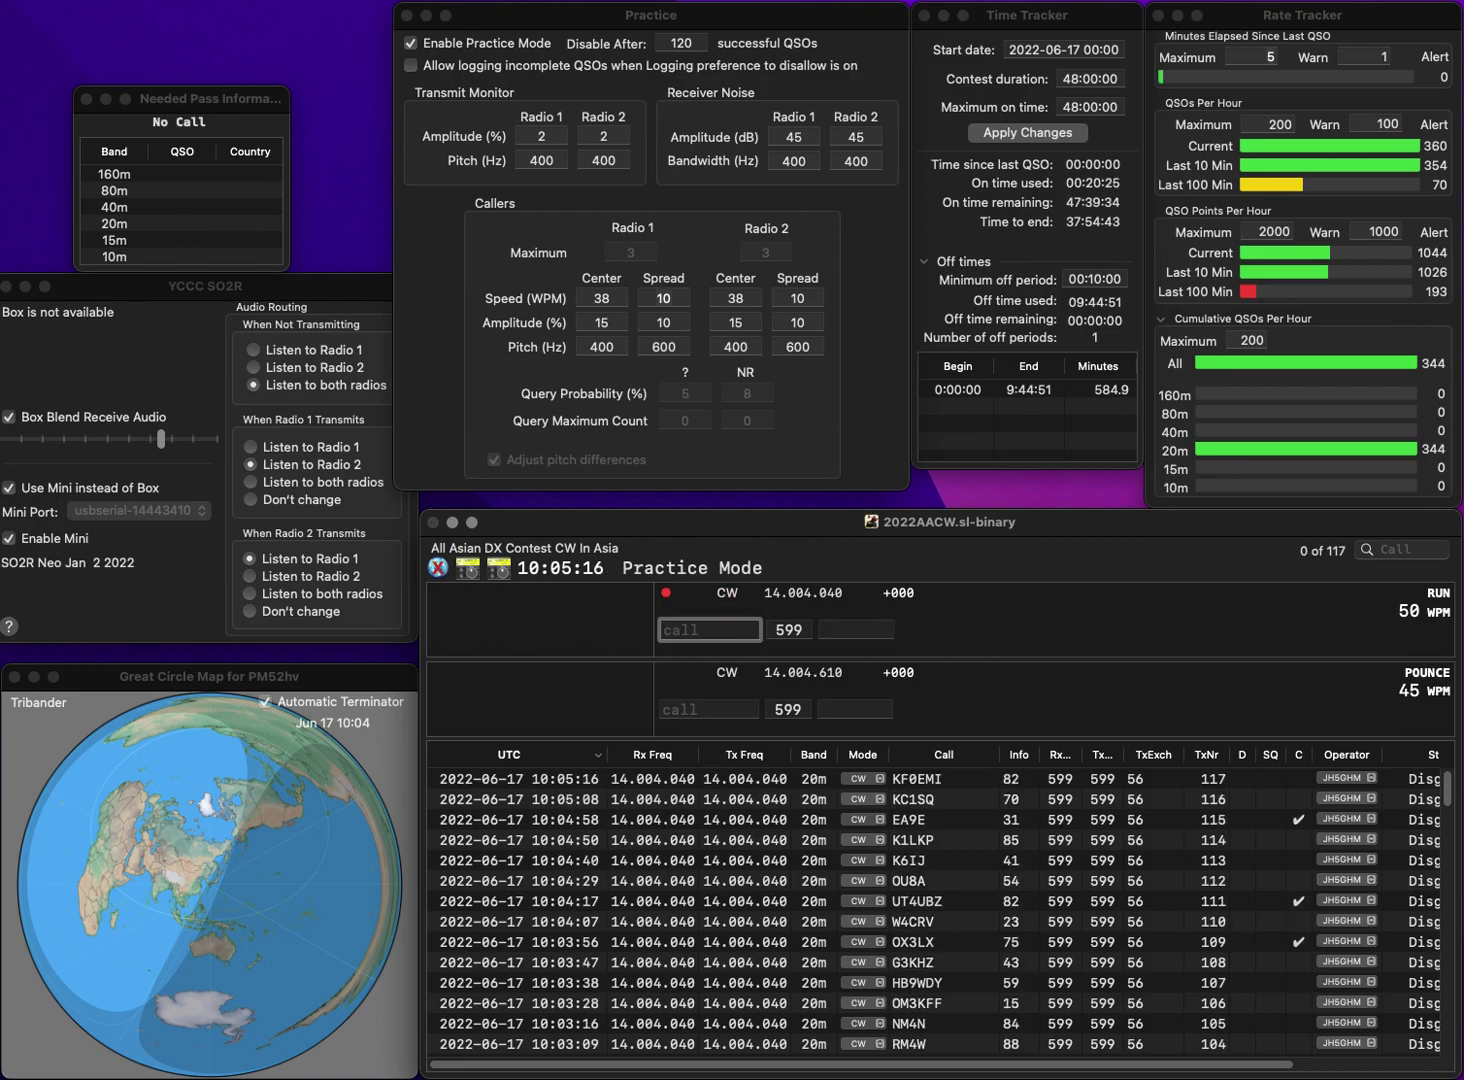
text(N8FB)
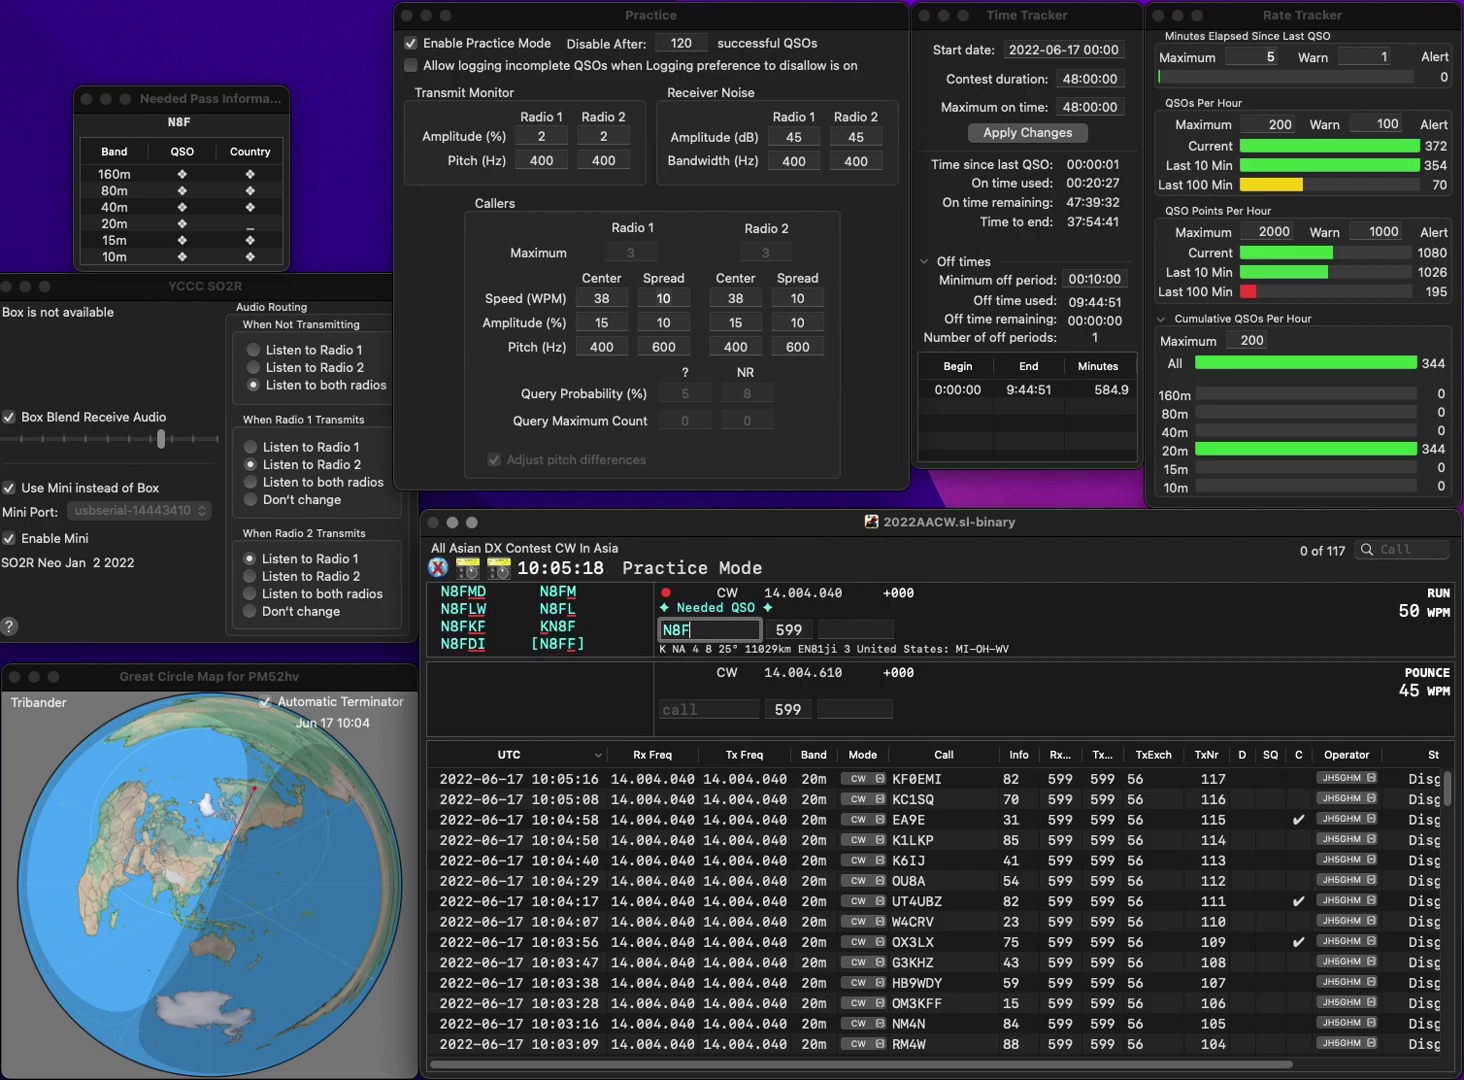
key(Left)
key(Left)
key(BackSpace)
text(9)
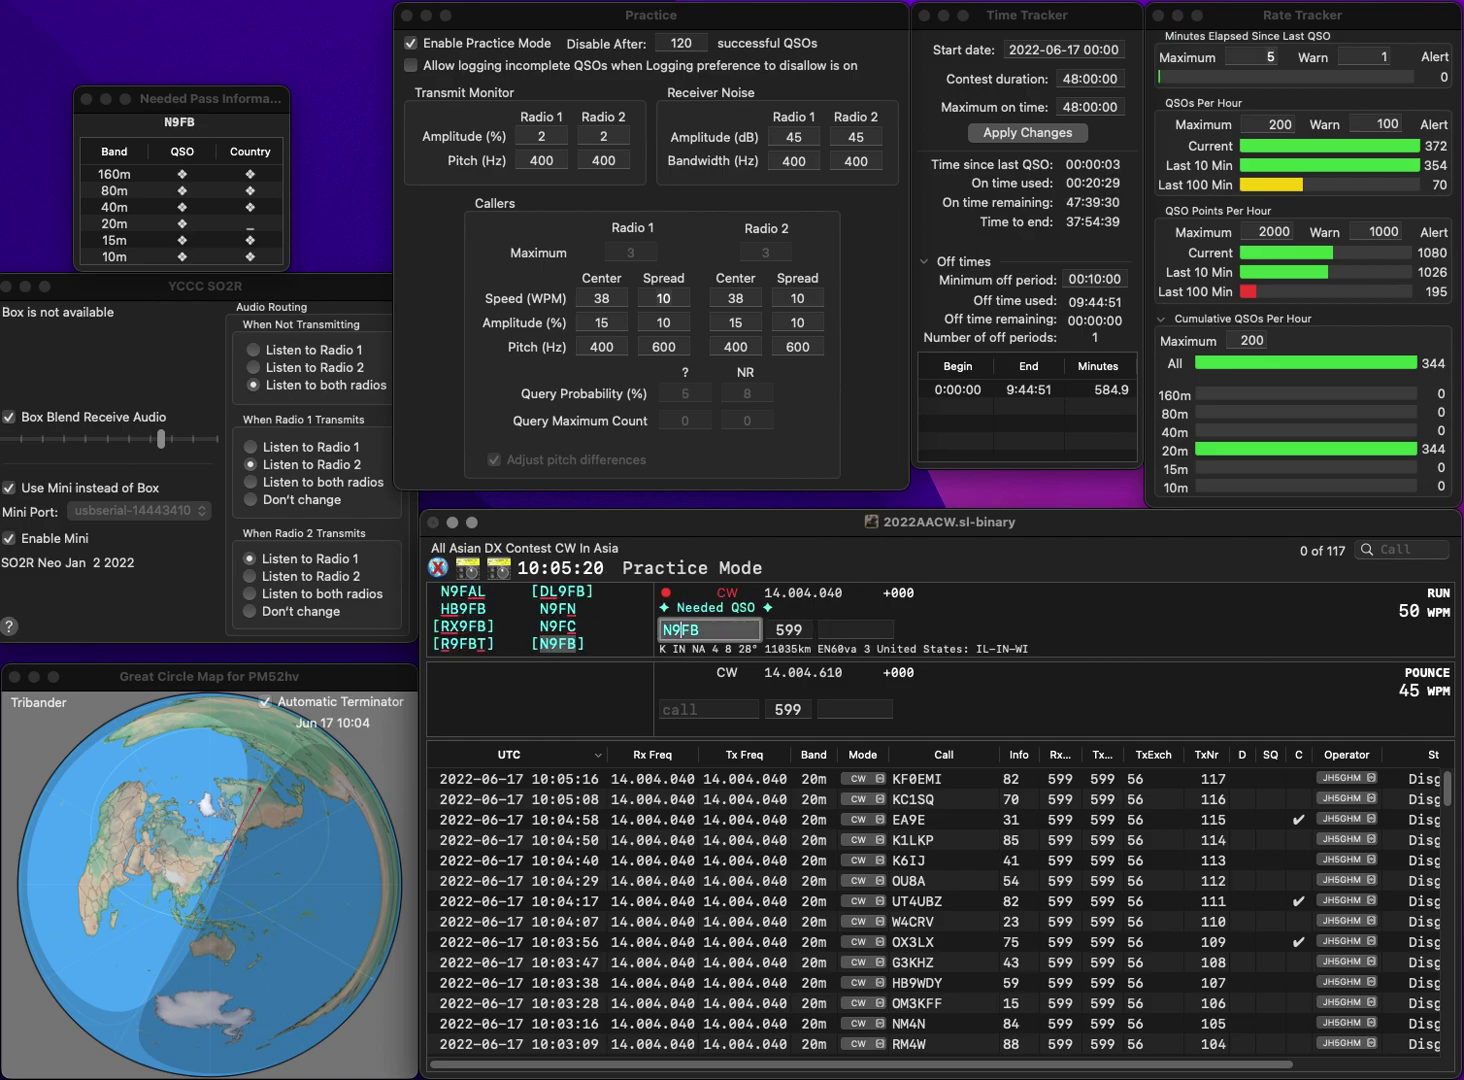
key(Return)
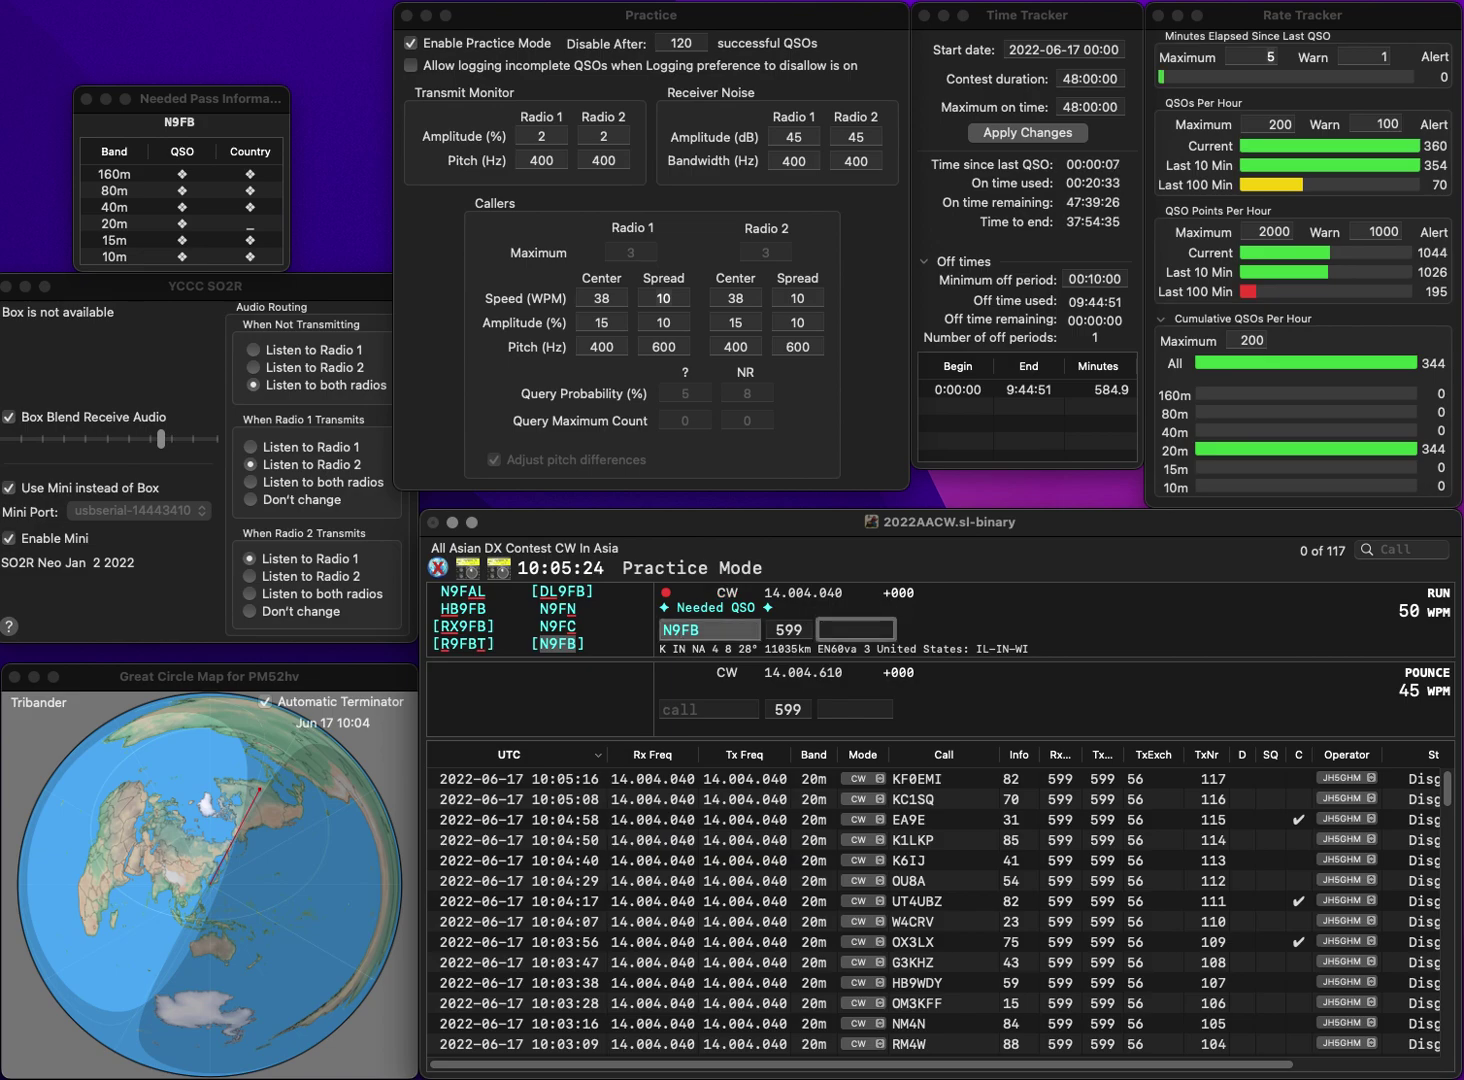
text(51)
key(Return)
text(D)
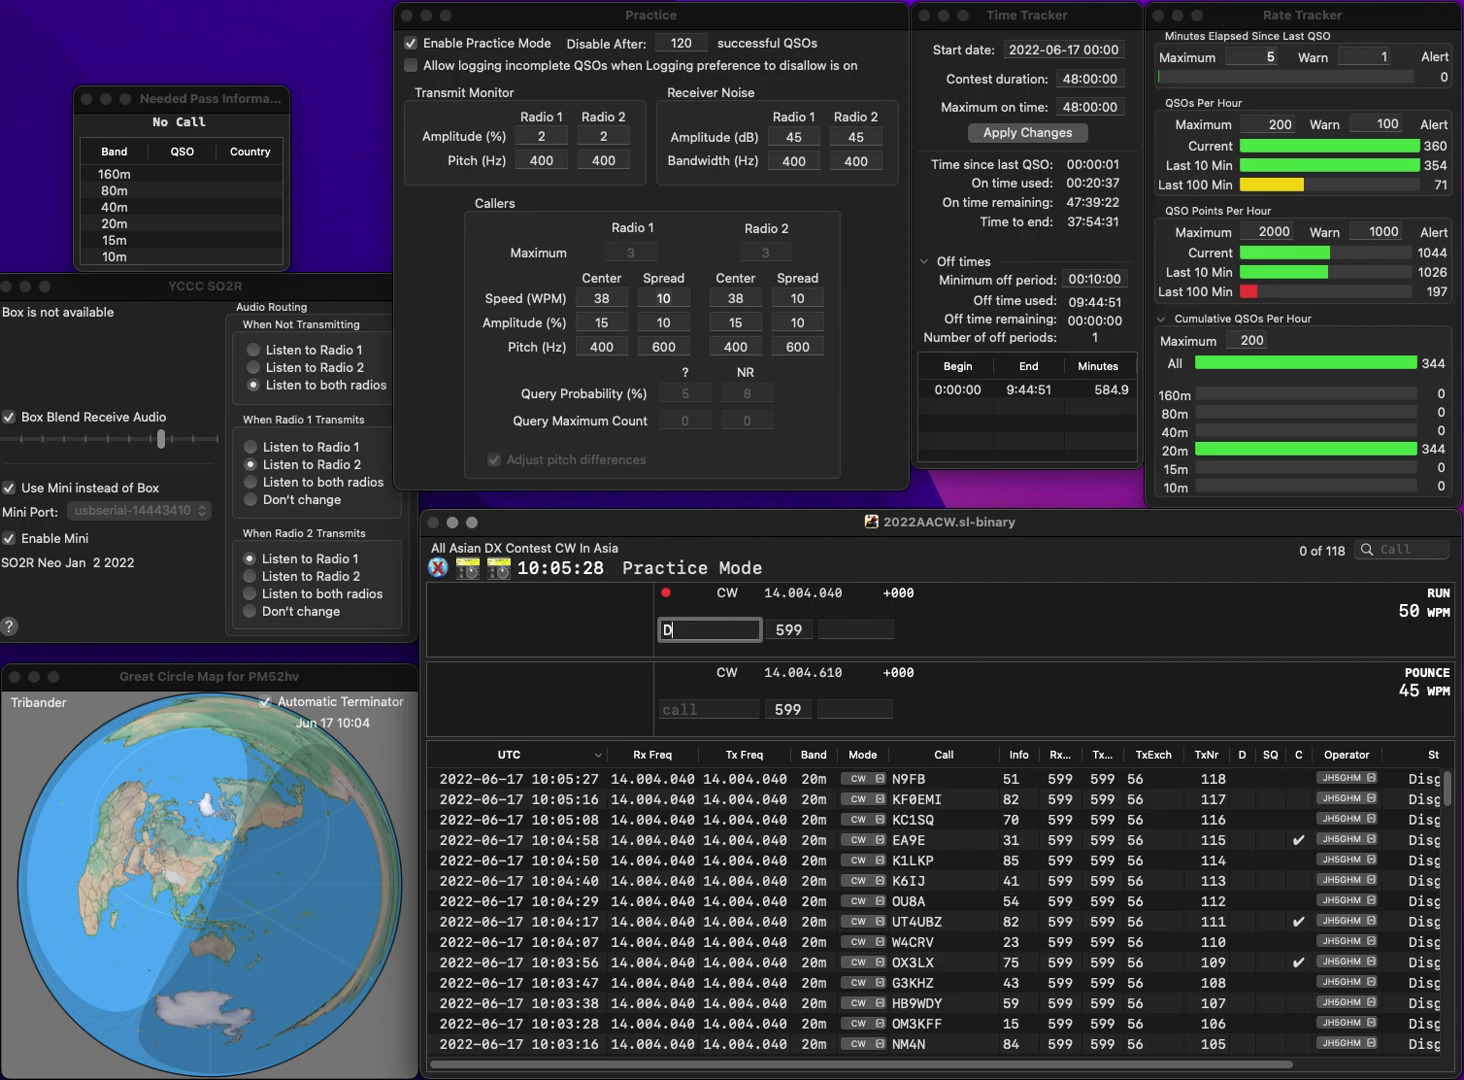
text(G7MG)
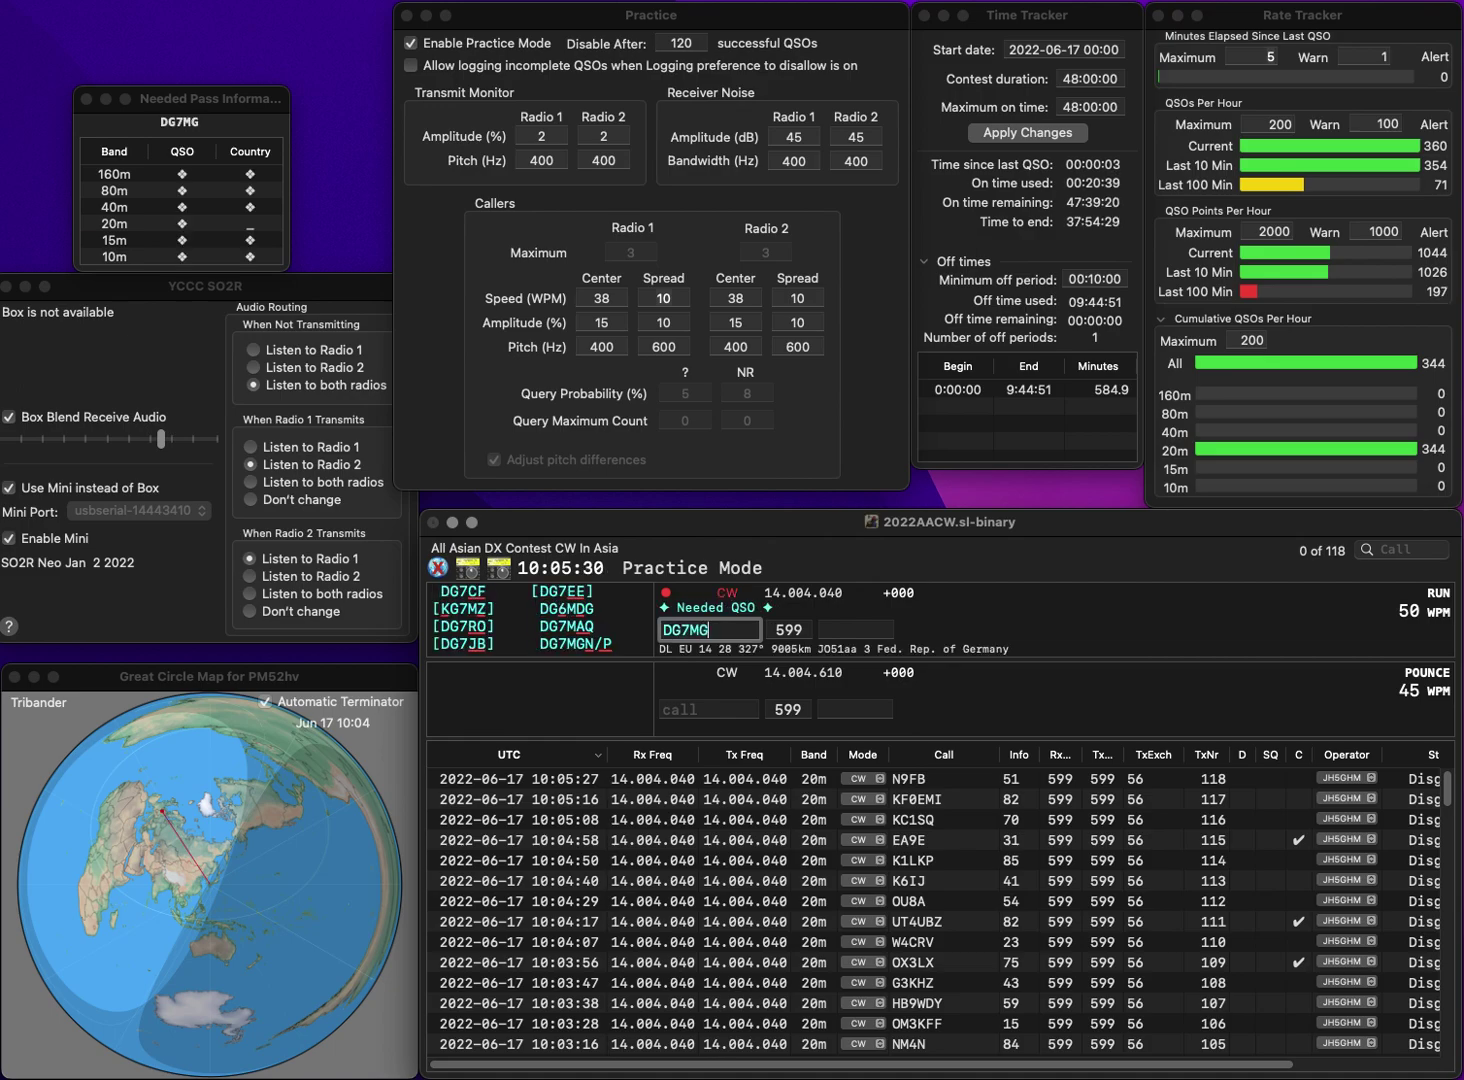
text(N/P)
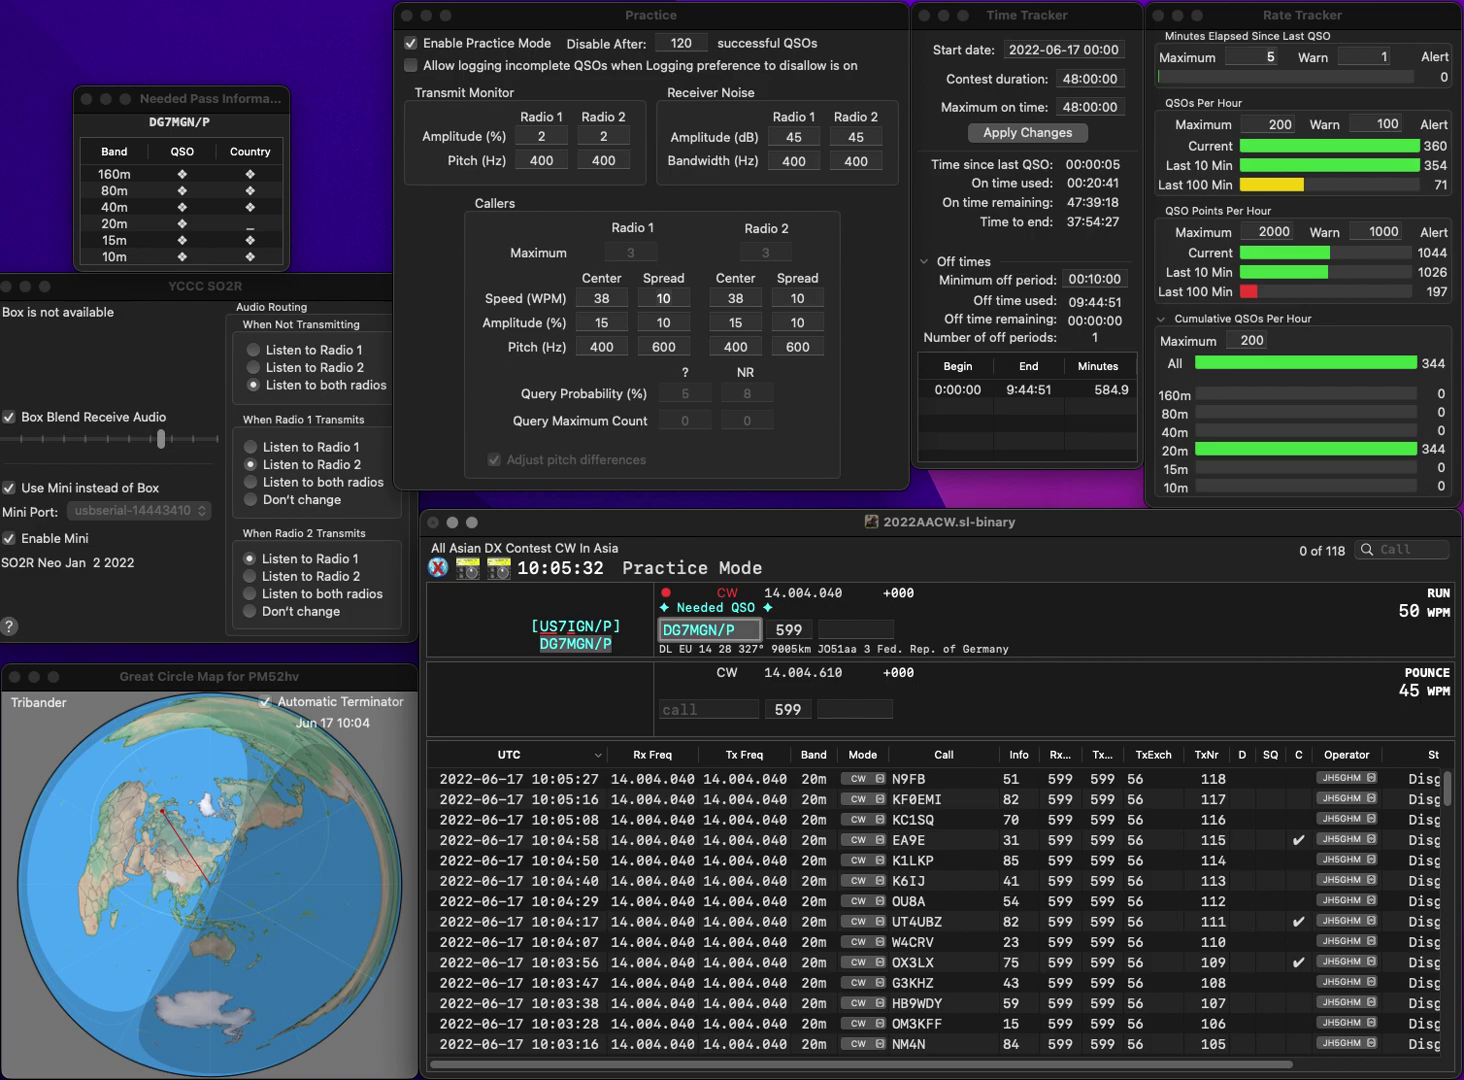
key(space)
text(14)
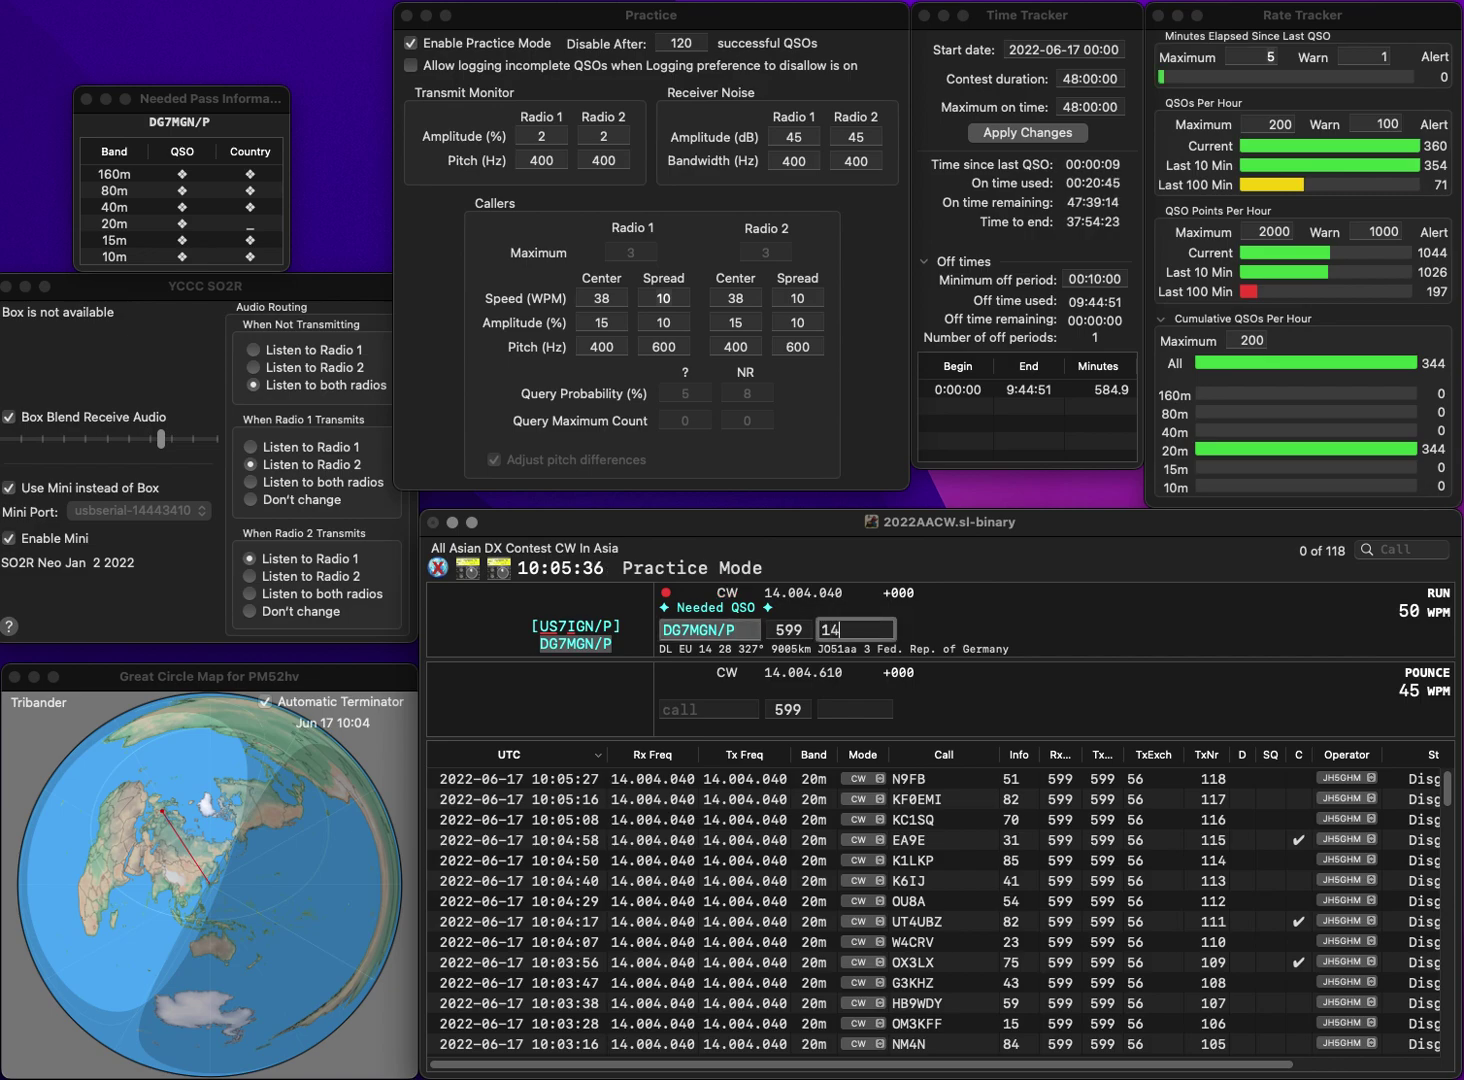
key(Return)
text(JH)
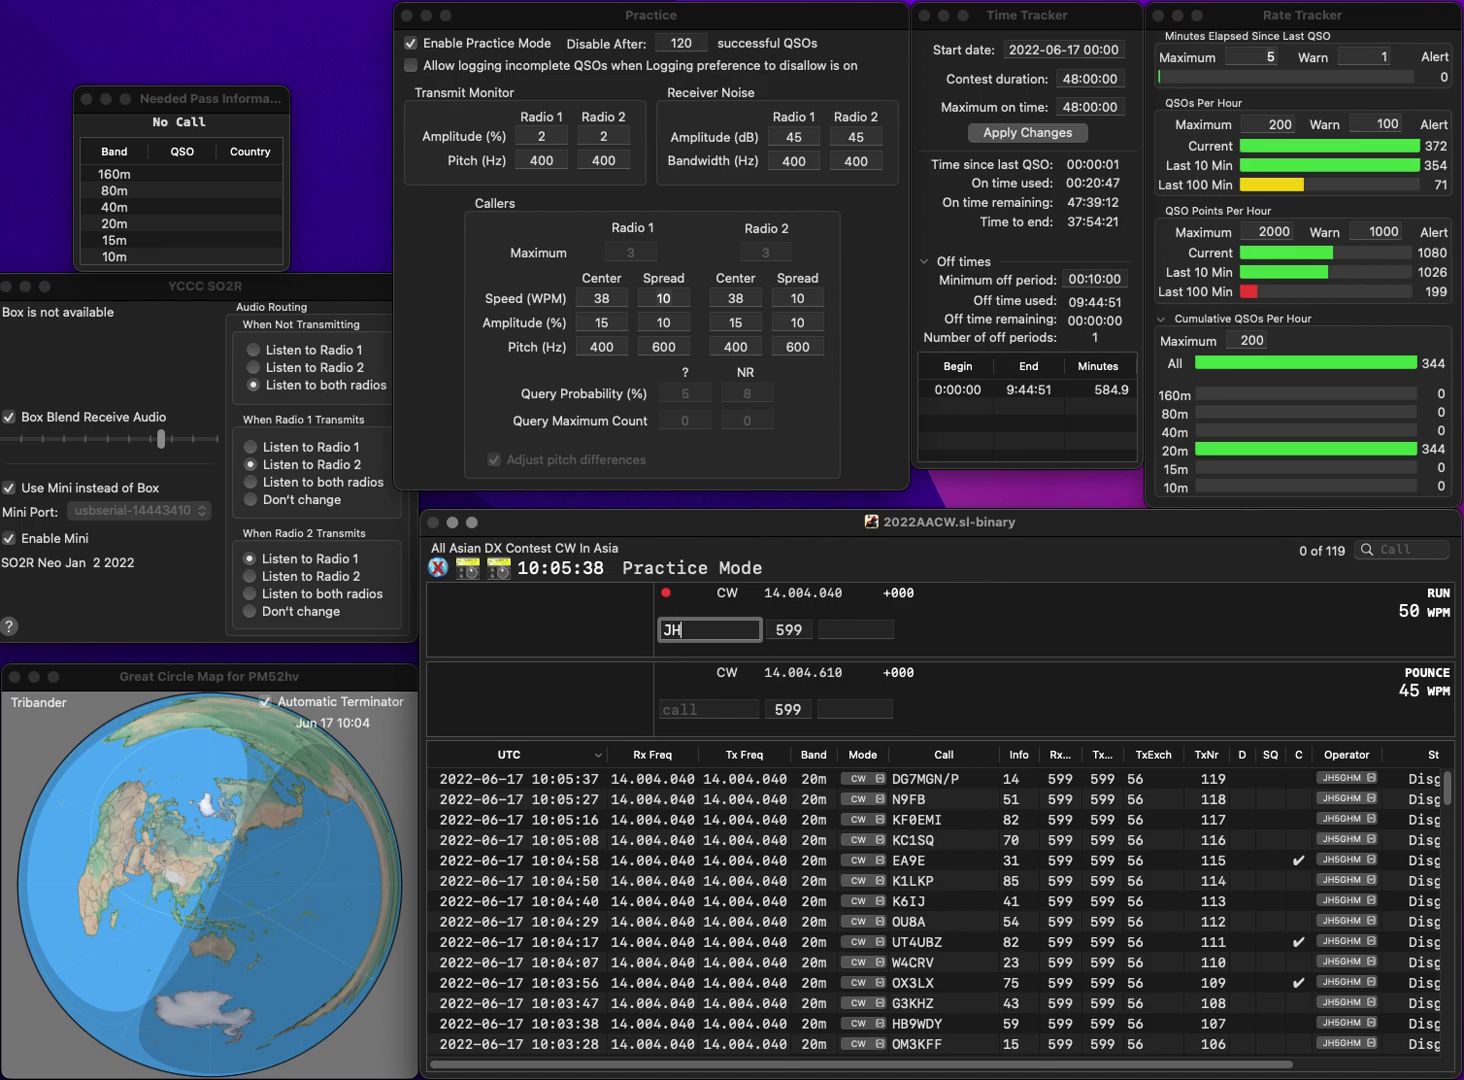
text(2KKW)
key(space)
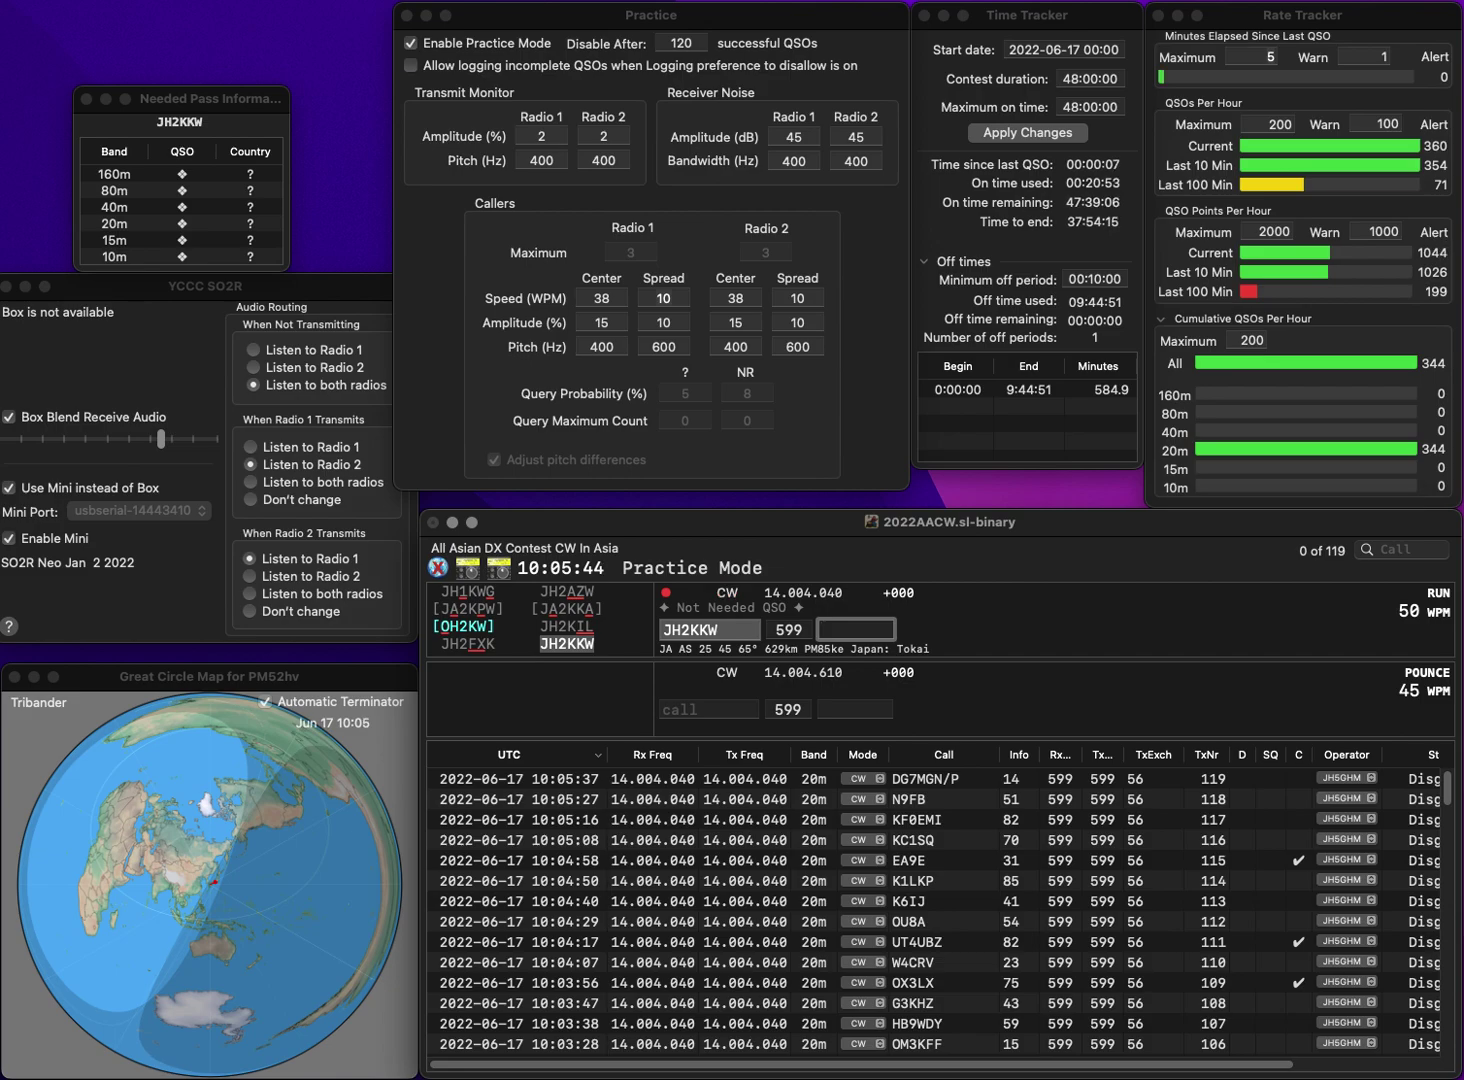
text(7)
key(Return)
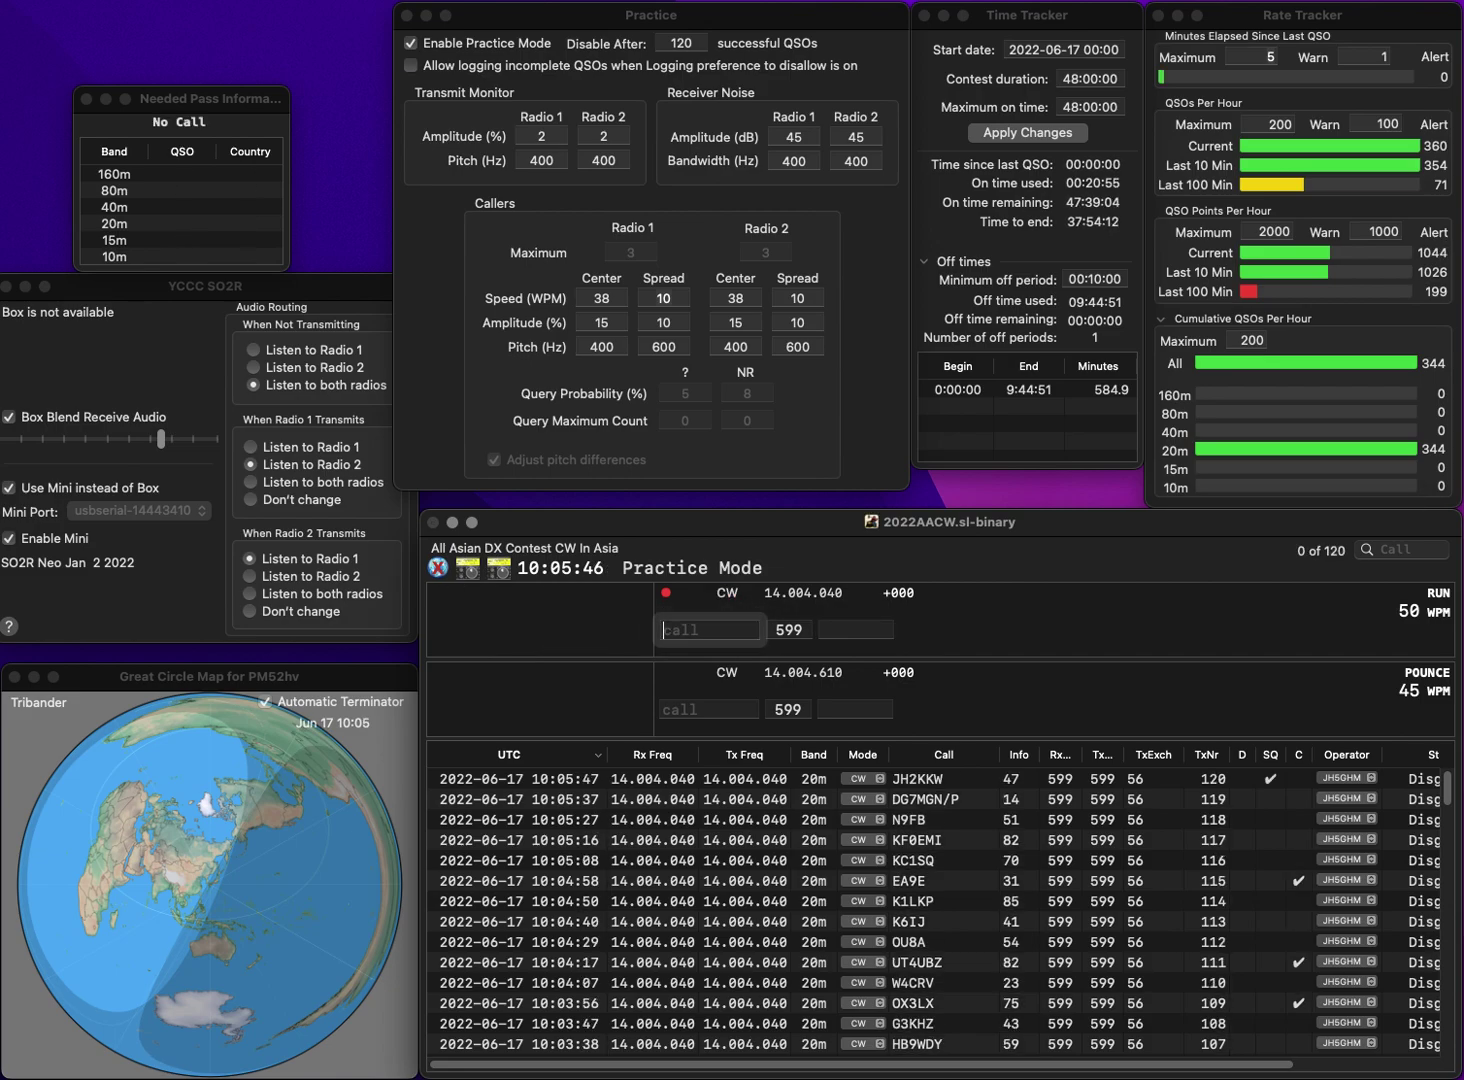